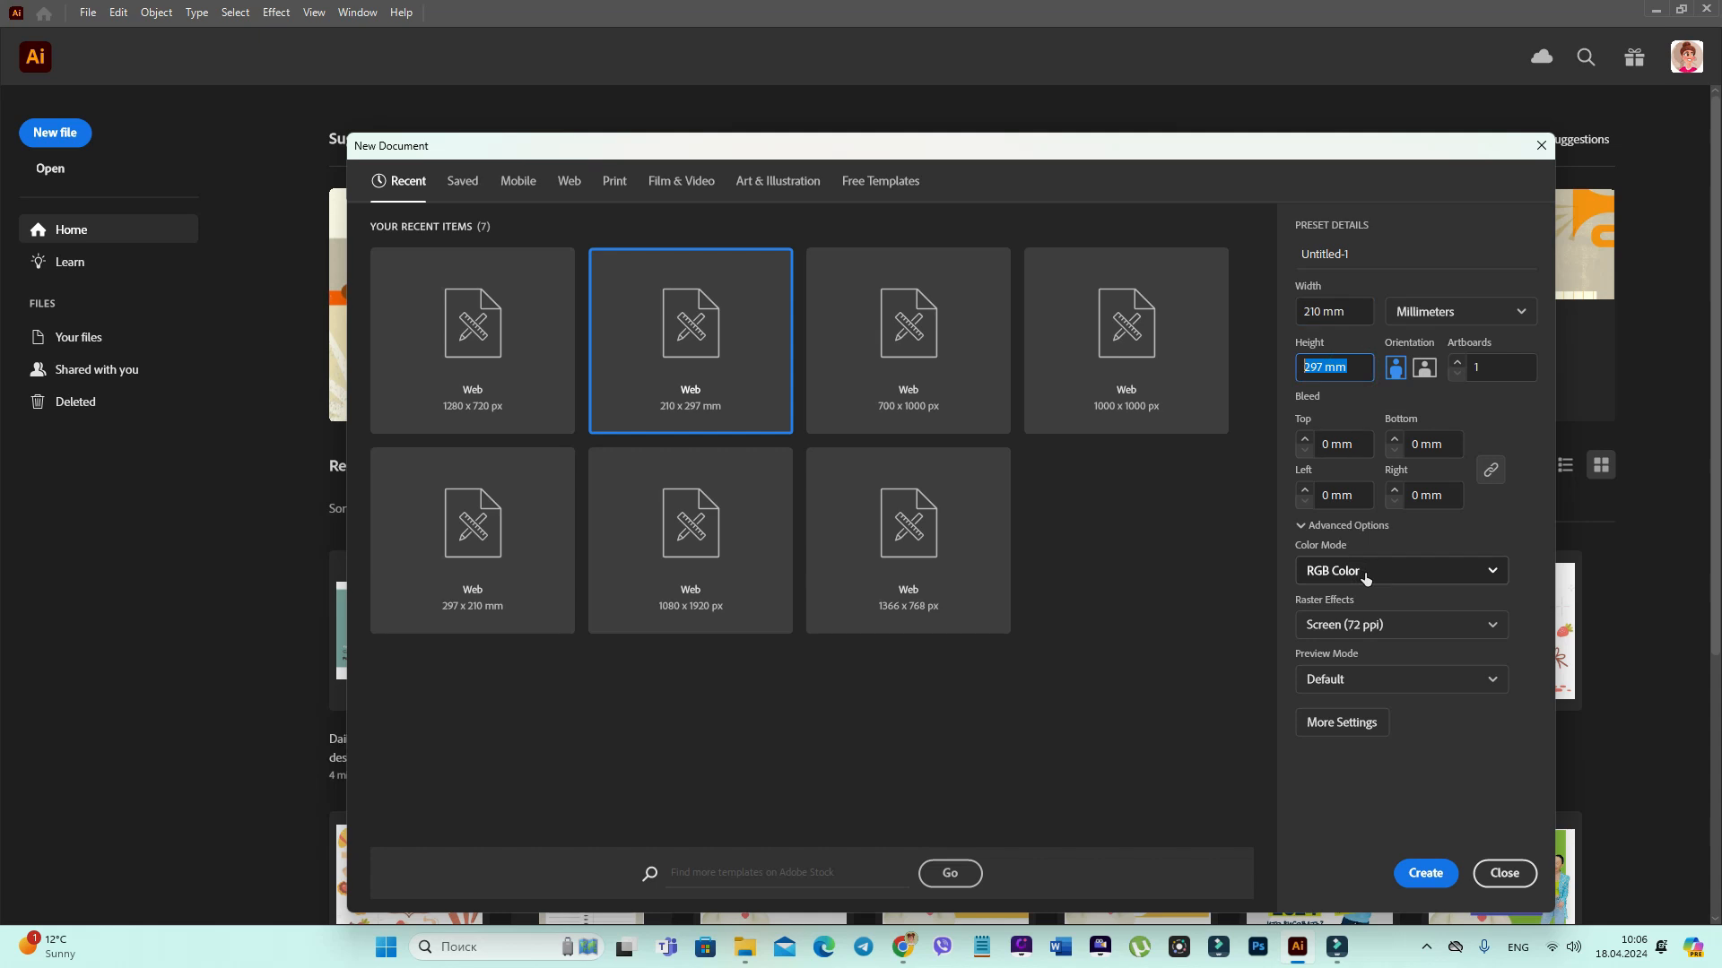
Create the 210 x 297 mm RGB document and draw a pink rectangle about 211 x 98 mm across the artboard's upper third
{"action": "left_click", "coordinate": [1425, 874]}
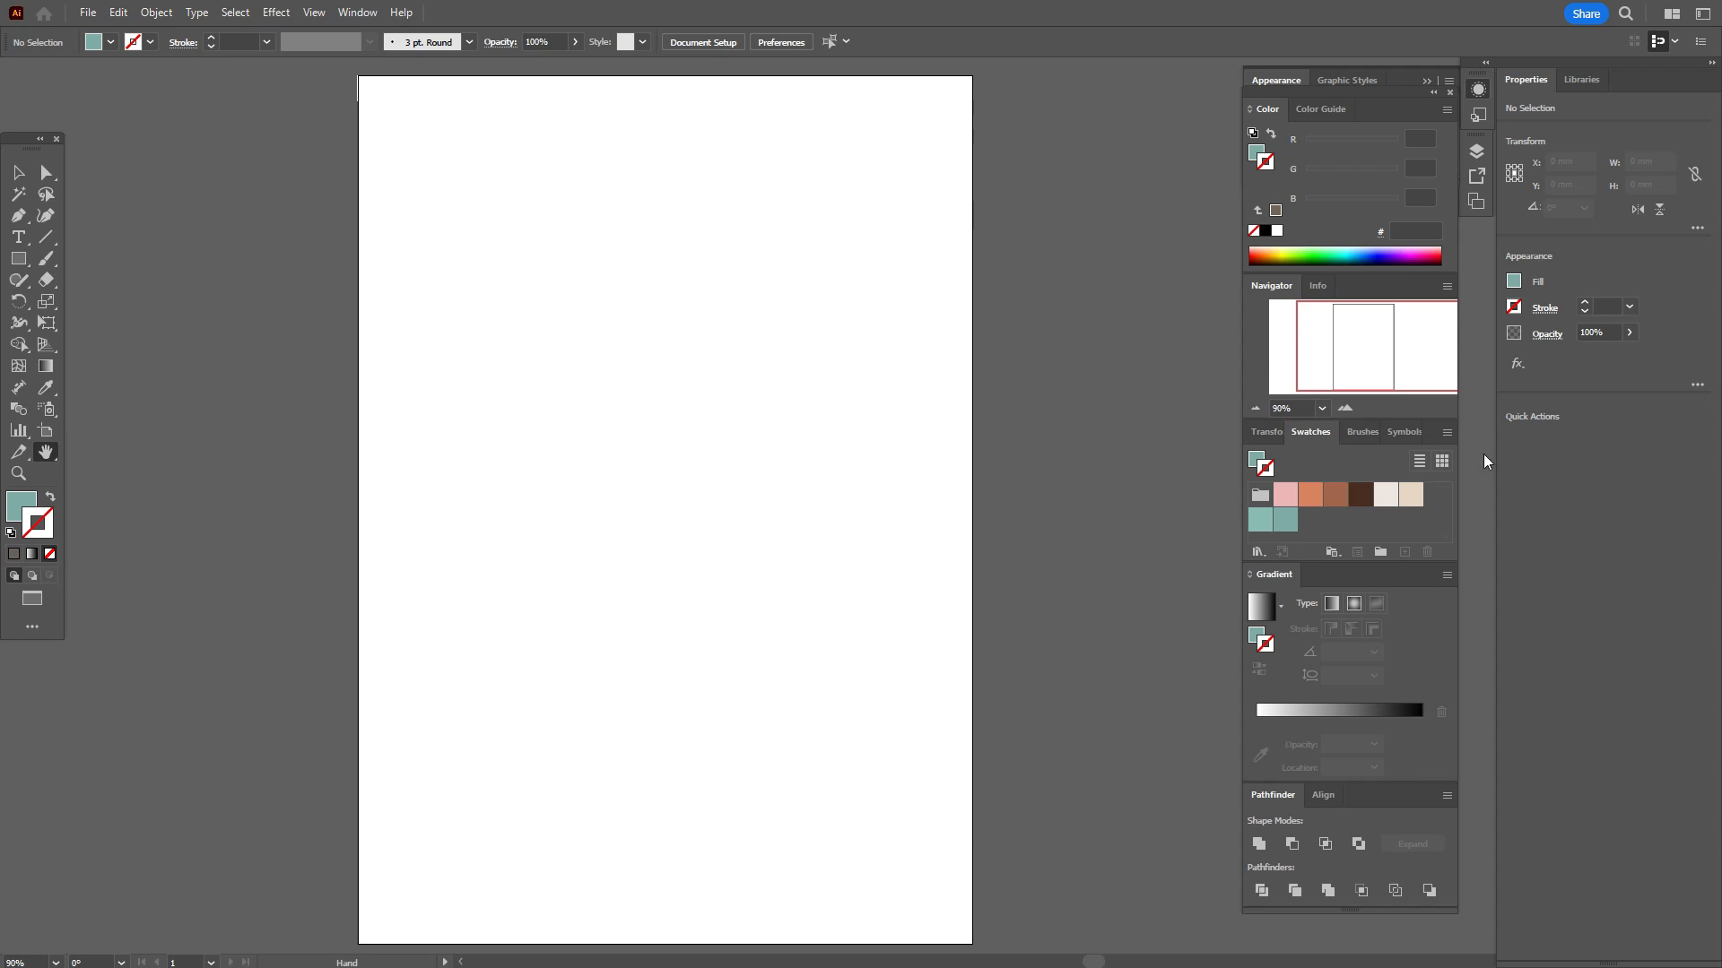
{"action": "key", "text": "v"}
{"action": "left_click", "coordinate": [1285, 494]}
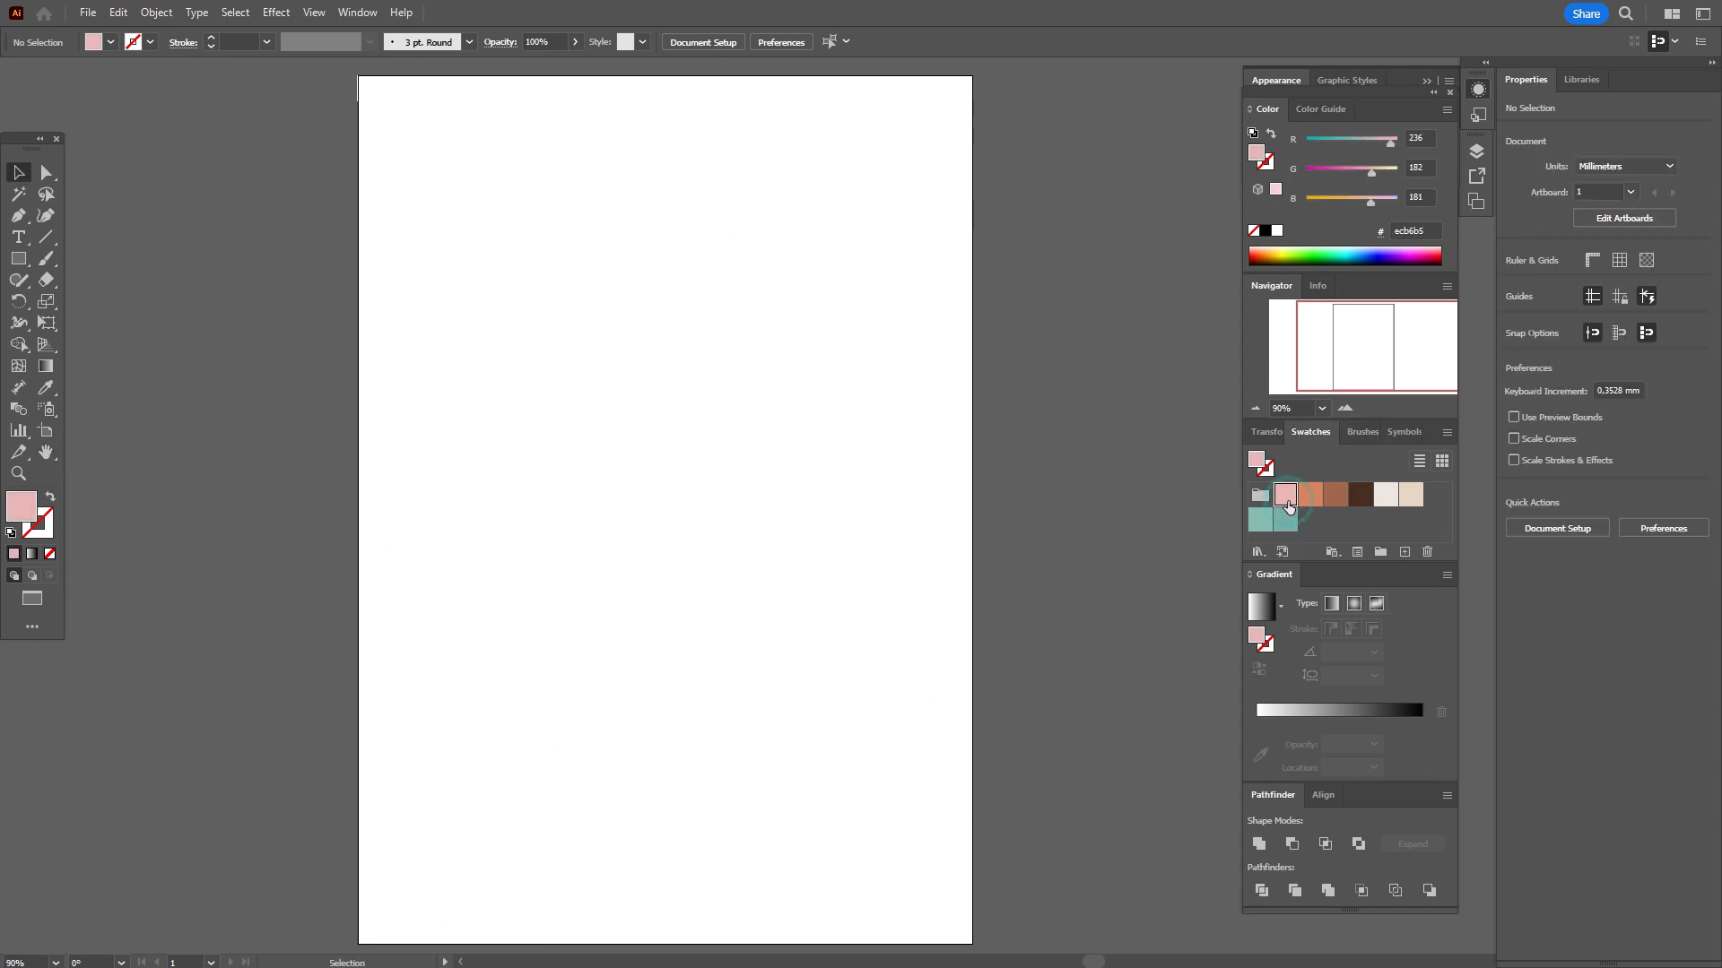
{"action": "left_click", "coordinate": [18, 259]}
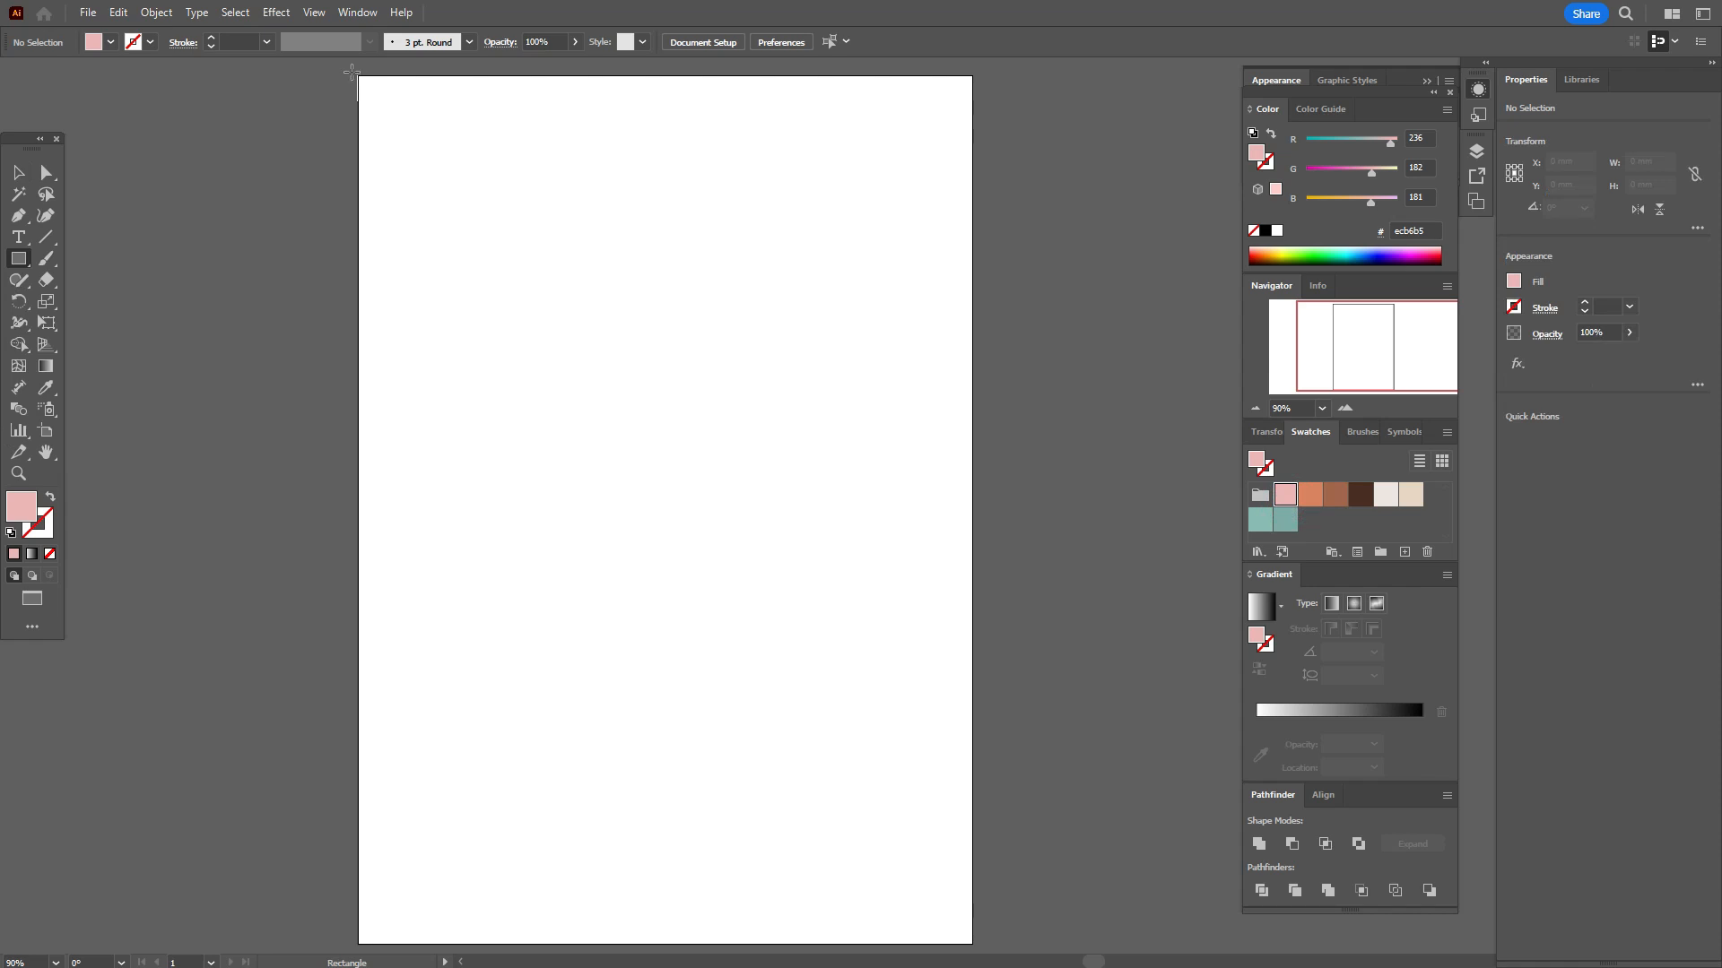
{"action": "mouse_move", "coordinate": [356, 75]}
{"action": "left_mouse_down"}
{"action": "mouse_move", "coordinate": [794, 261]}
{"action": "mouse_move", "coordinate": [946, 365]}
{"action": "mouse_move", "coordinate": [975, 363]}
{"action": "left_mouse_up"}
{"action": "left_click", "coordinate": [18, 172]}
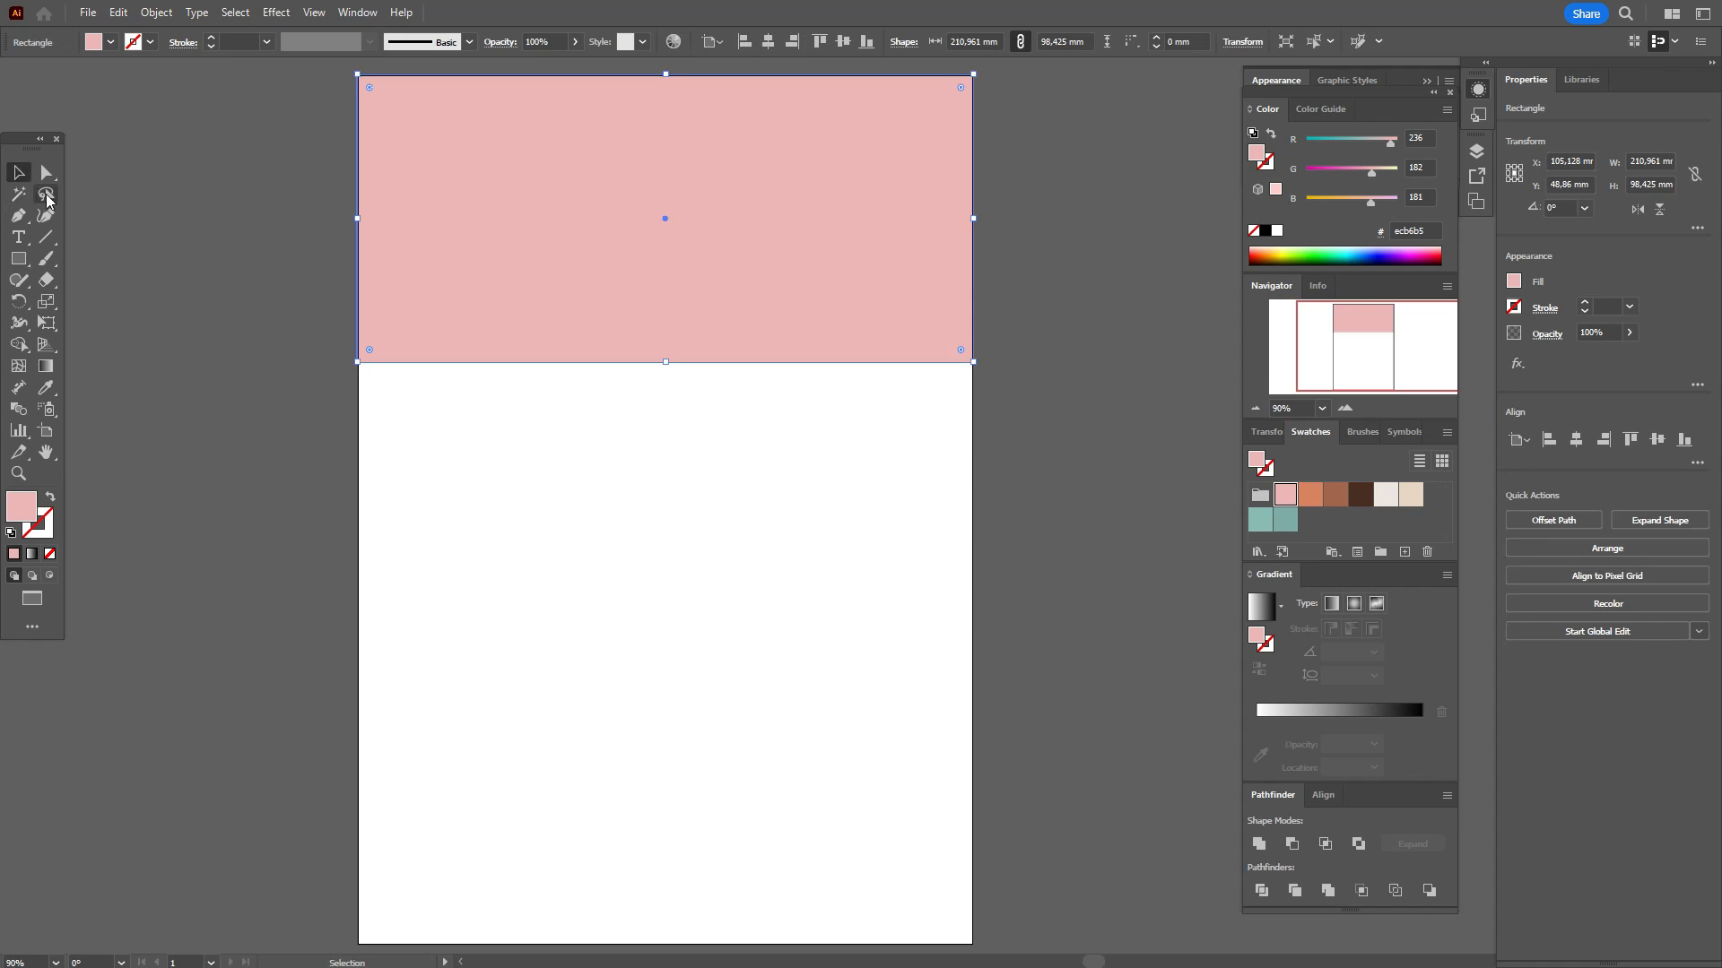
{"action": "left_click", "coordinate": [166, 191]}
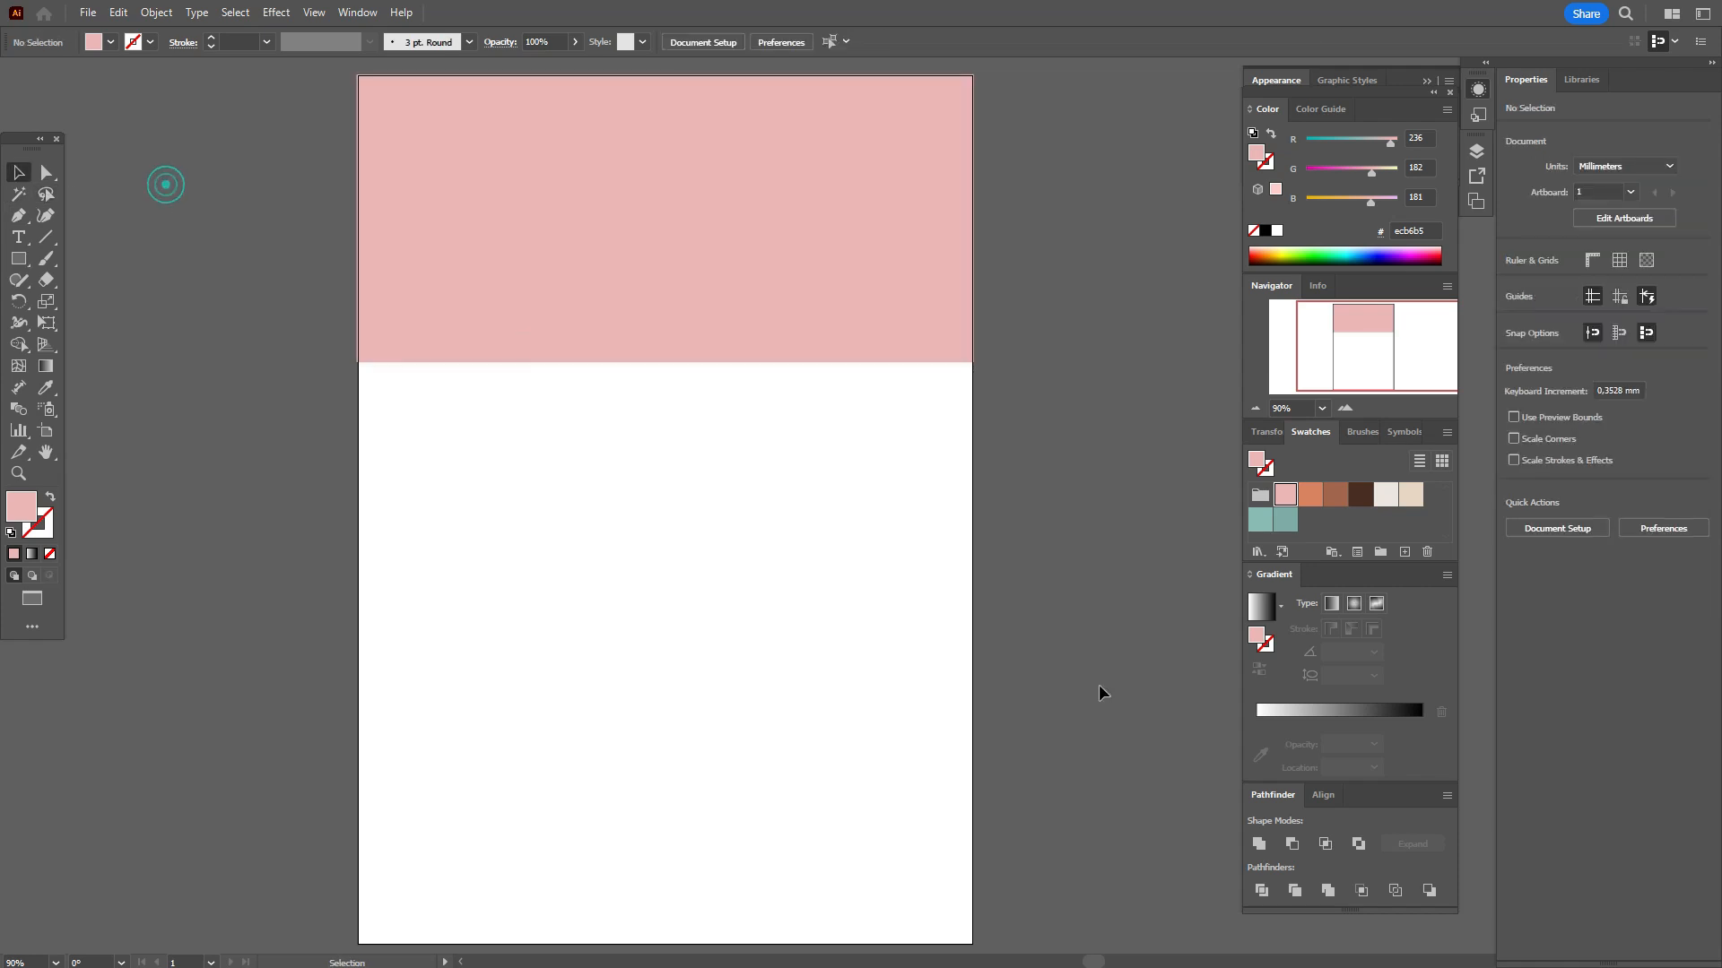
Draw a beige rectangle about 211 x 199 mm covering the artboard below the pink one
{"action": "left_click", "coordinate": [1410, 508]}
{"action": "left_click", "coordinate": [17, 258]}
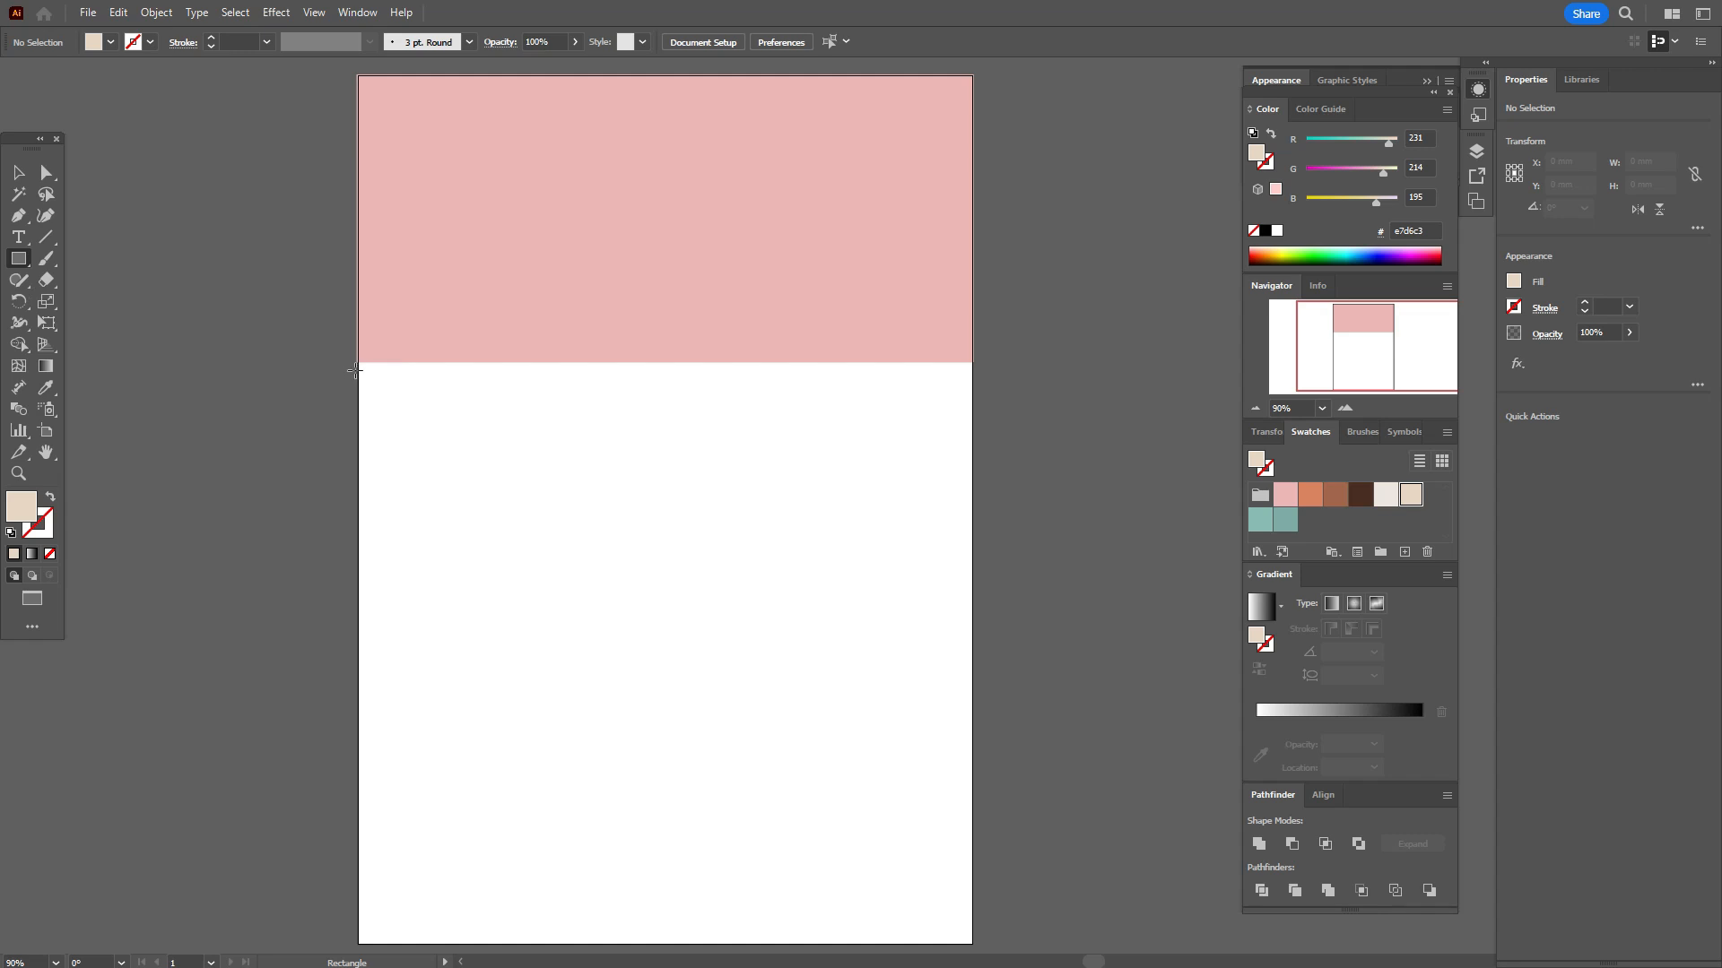
{"action": "mouse_move", "coordinate": [358, 361]}
{"action": "left_mouse_down"}
{"action": "mouse_move", "coordinate": [670, 852]}
{"action": "mouse_move", "coordinate": [926, 946]}
{"action": "mouse_move", "coordinate": [974, 944]}
{"action": "left_mouse_up"}
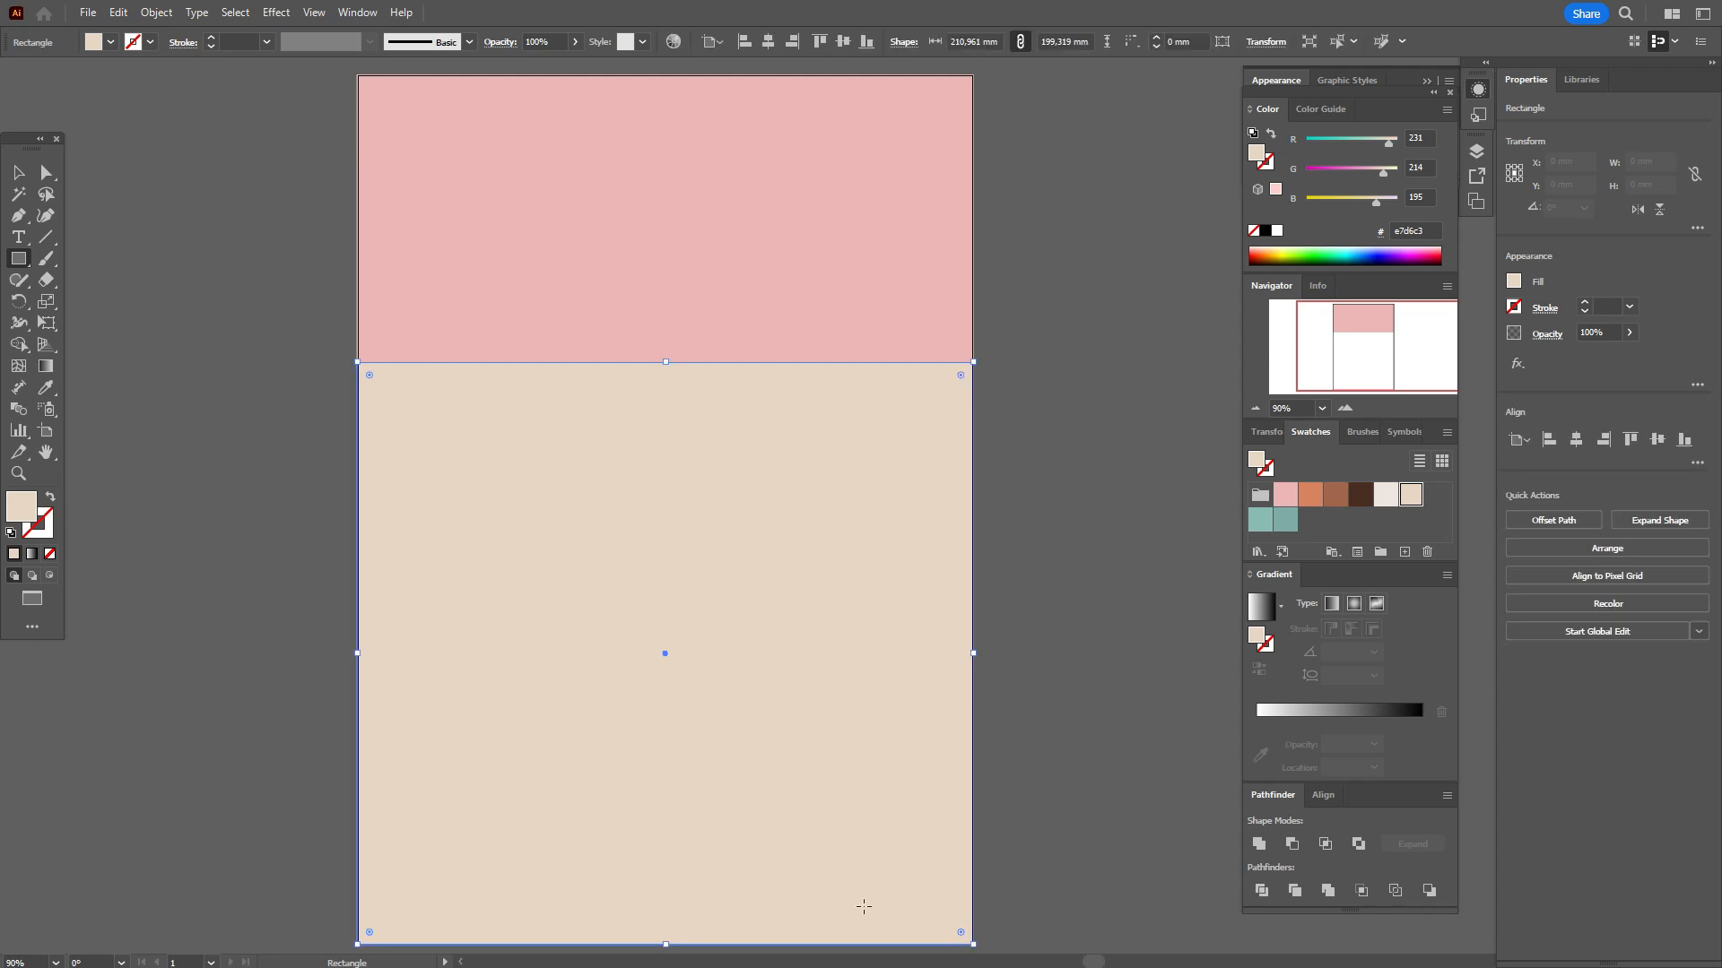
{"action": "left_click", "coordinate": [18, 173]}
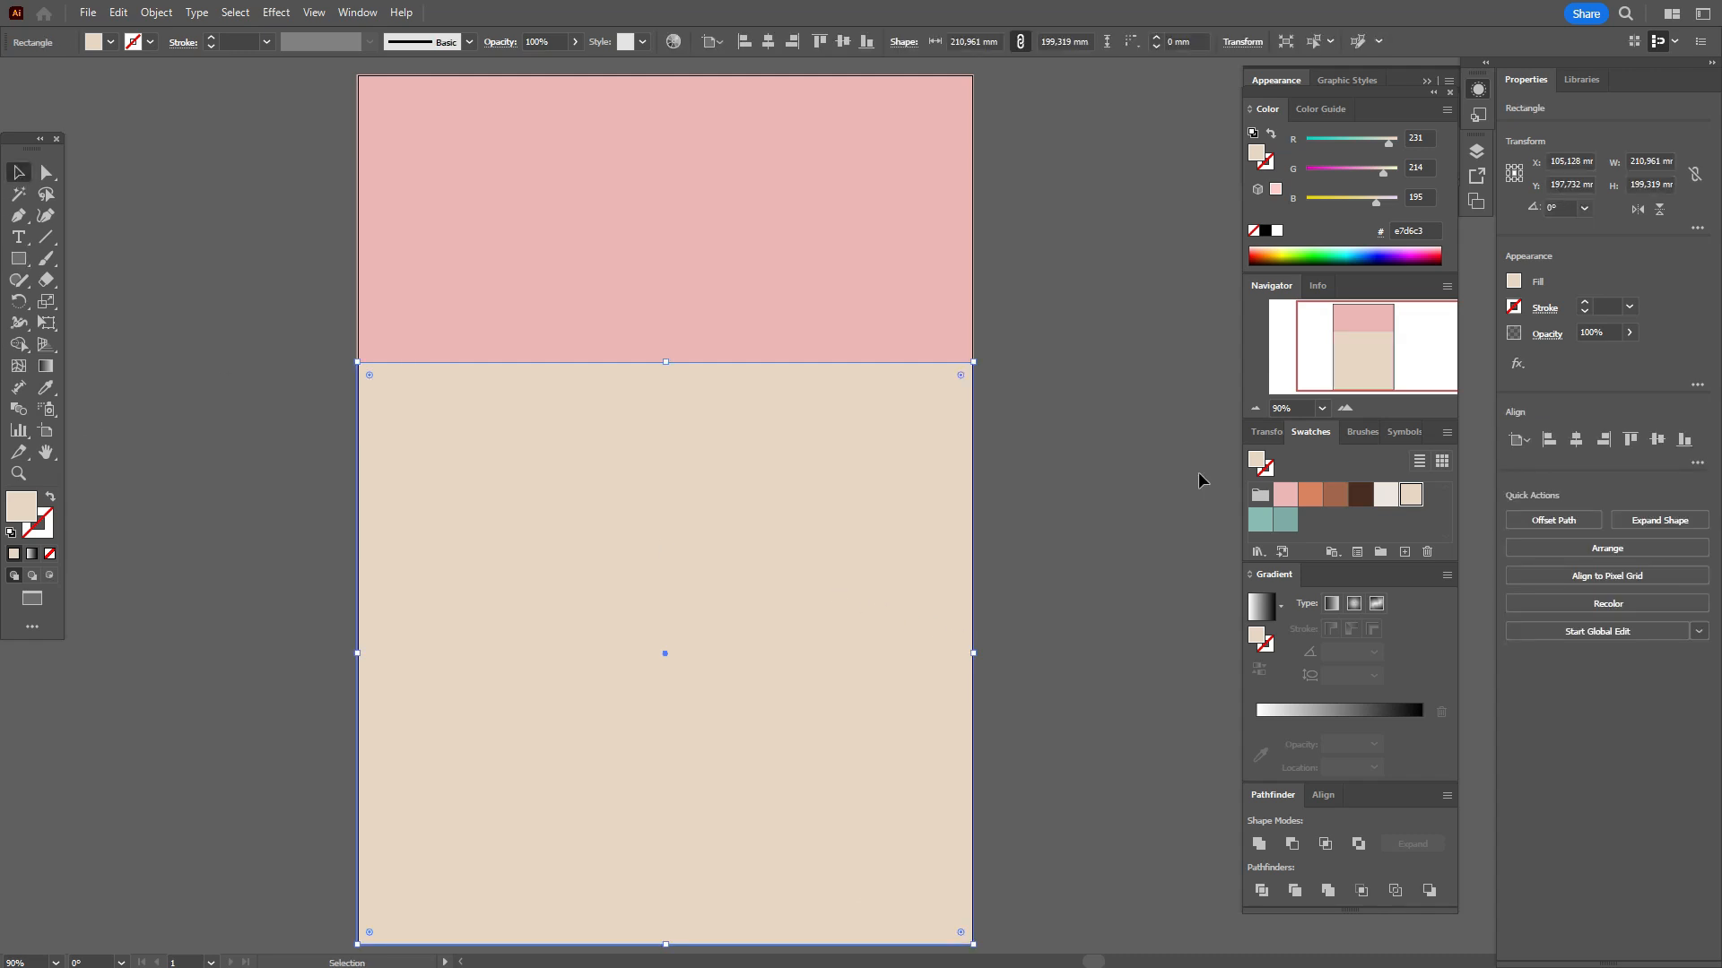
{"action": "left_click", "coordinate": [1014, 473]}
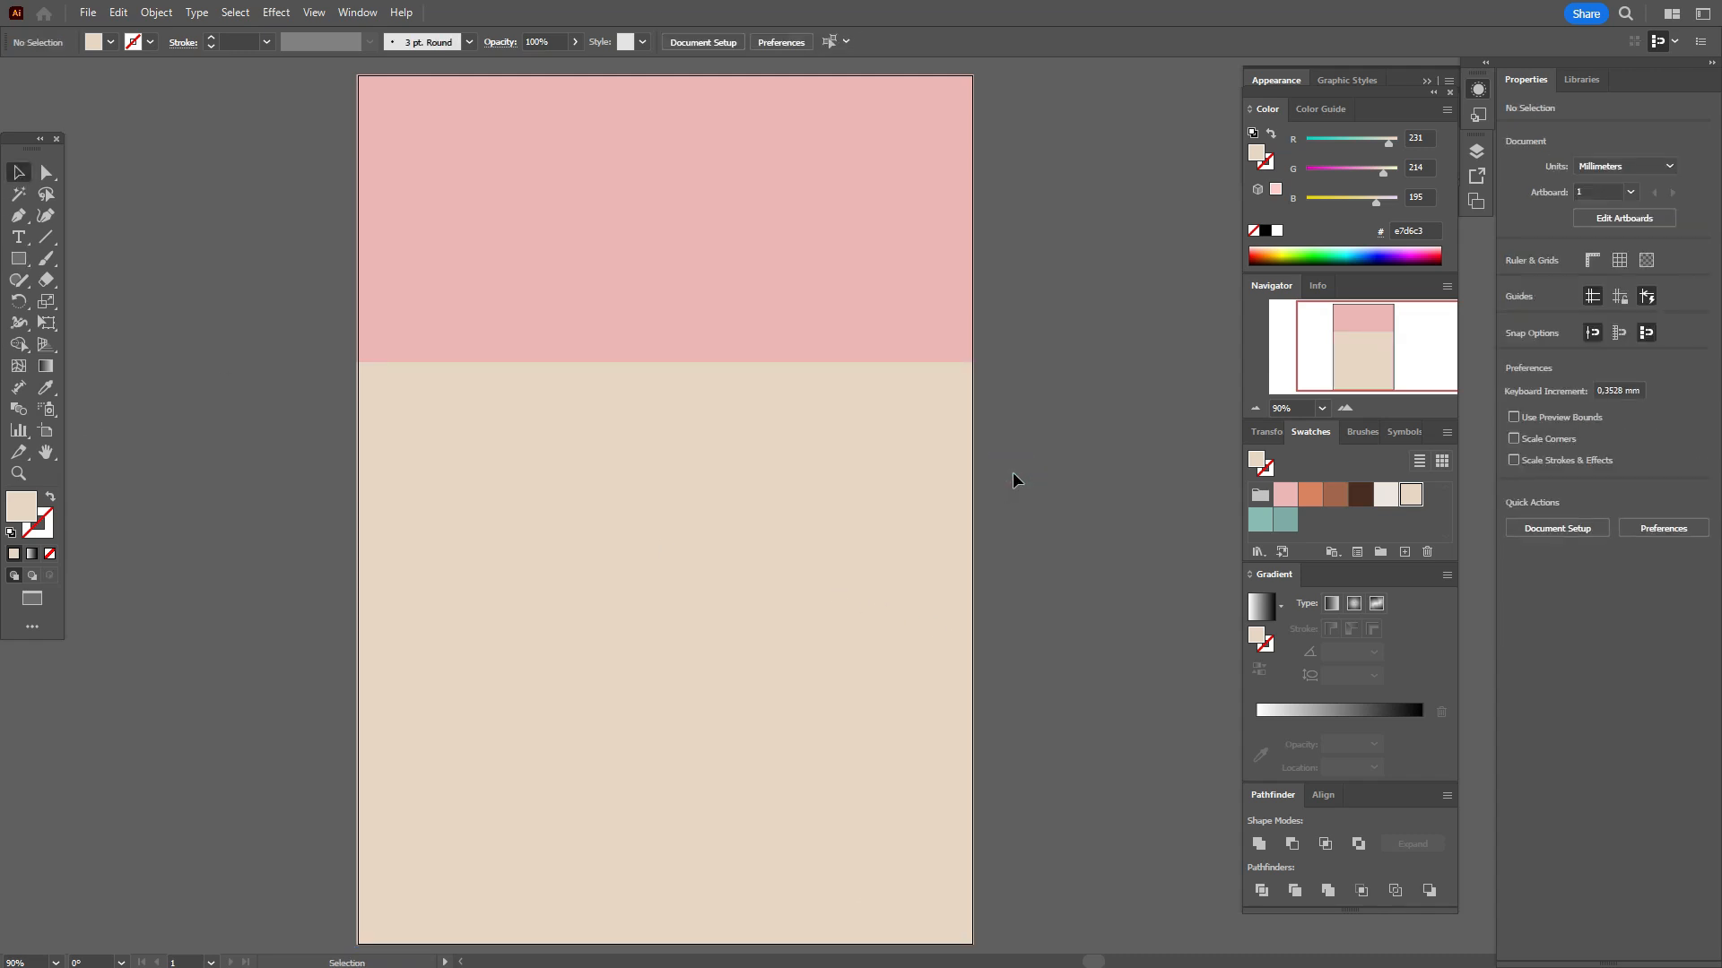
Draw an off-white rectangle about 192 x 278 mm over both background blocks, leaving an even border around it
{"action": "left_click", "coordinate": [1387, 500]}
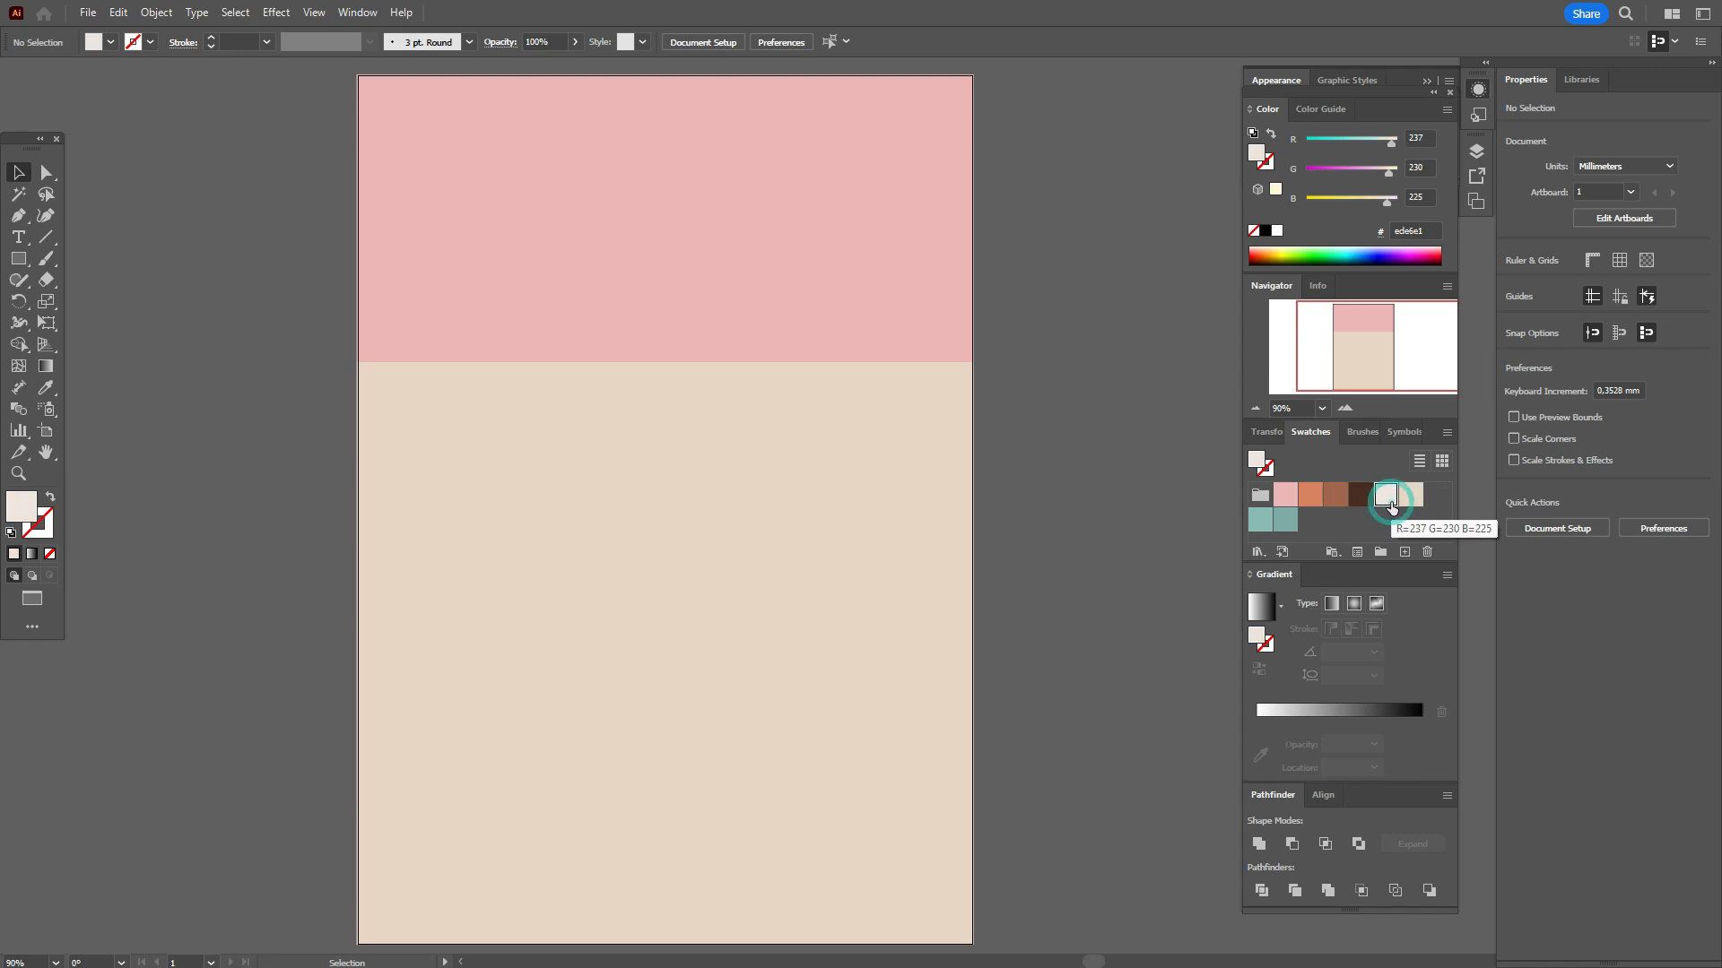
{"action": "left_click", "coordinate": [22, 259]}
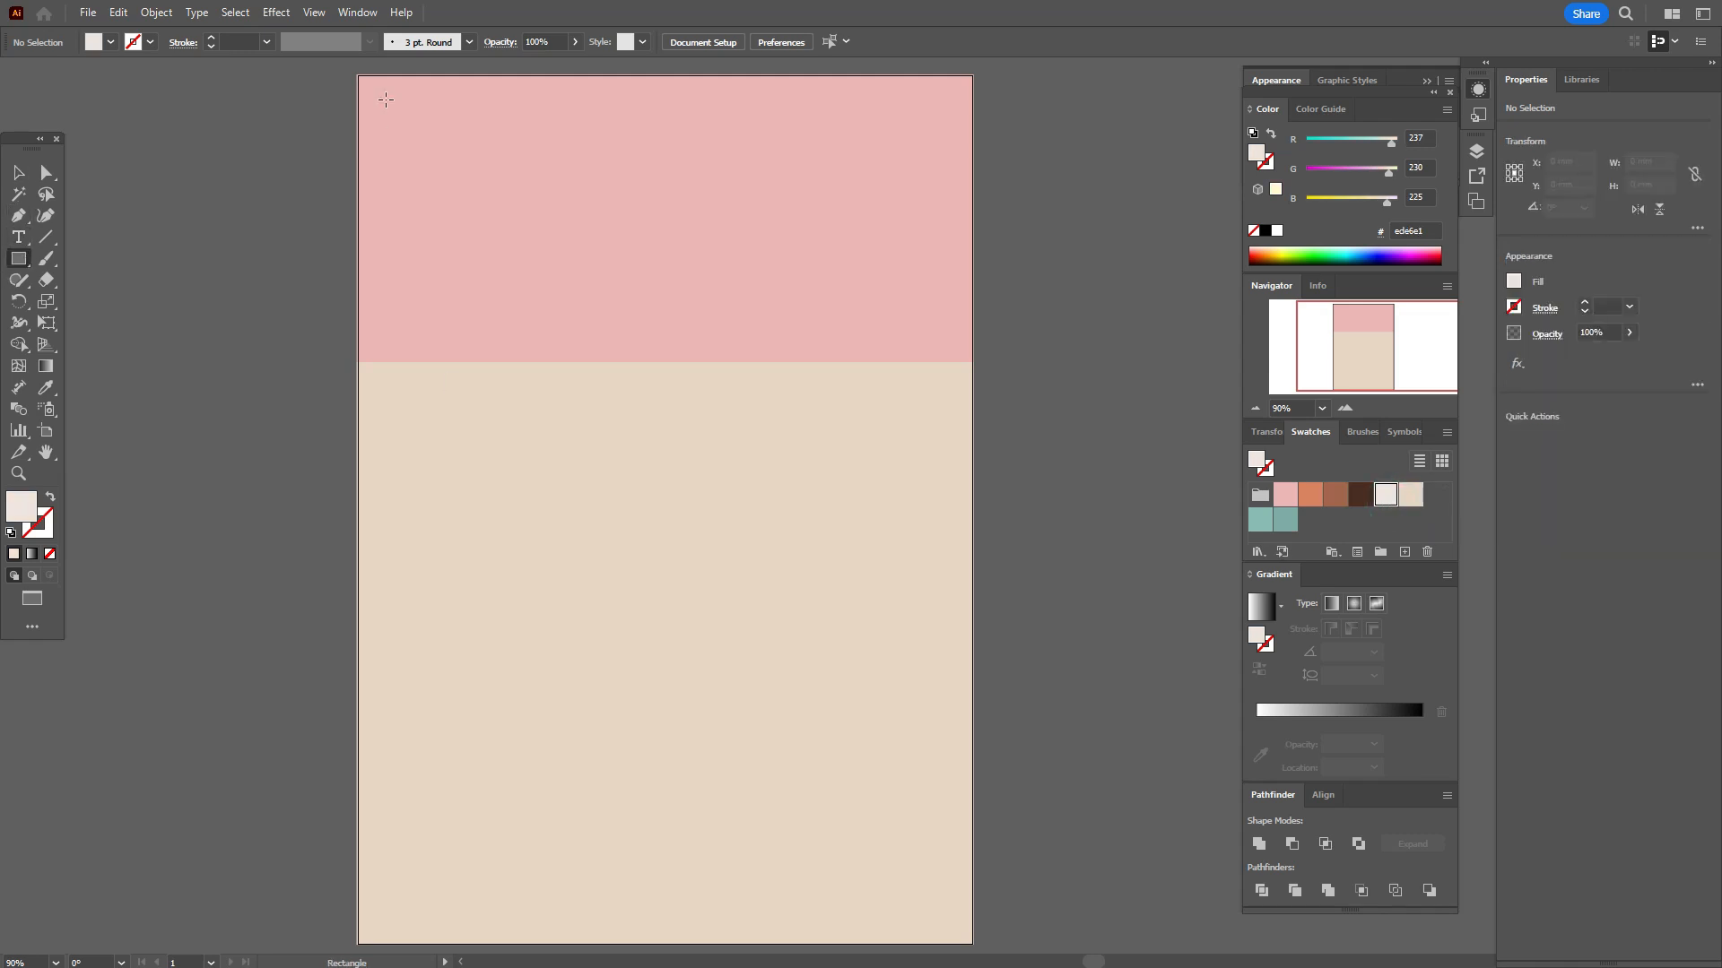
{"action": "left_click_drag", "start_coordinate": [385, 107], "coordinate": [945, 917]}
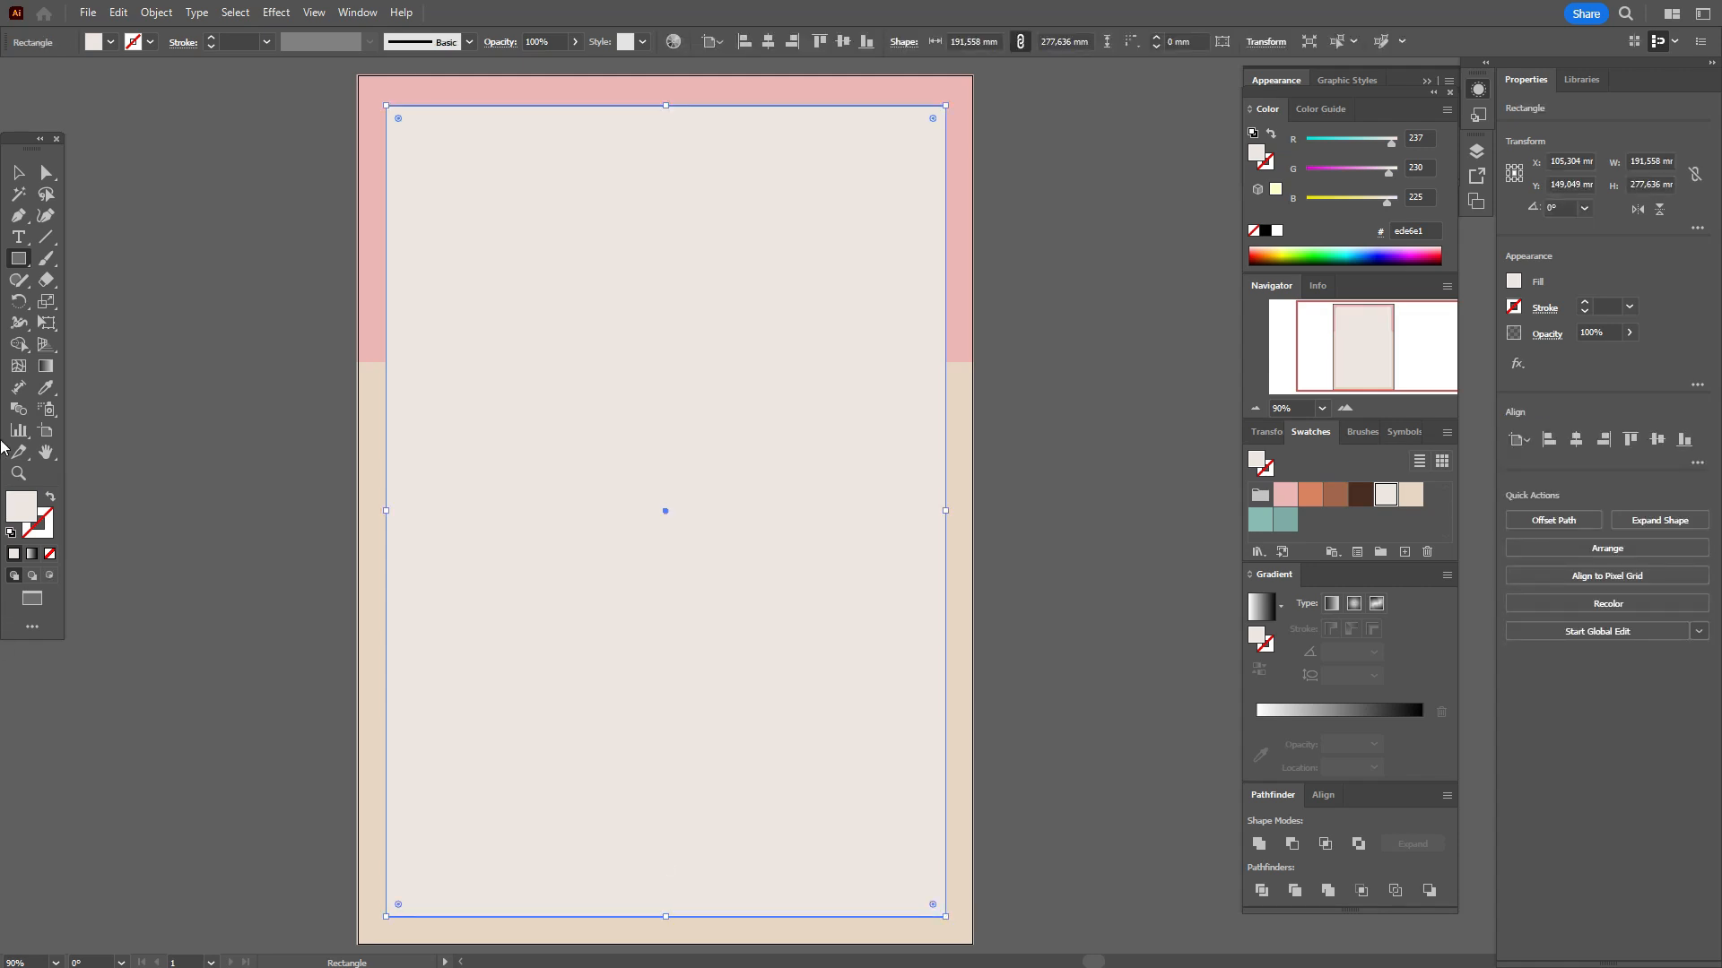
{"action": "left_click", "coordinate": [20, 178]}
{"action": "left_click", "coordinate": [120, 267]}
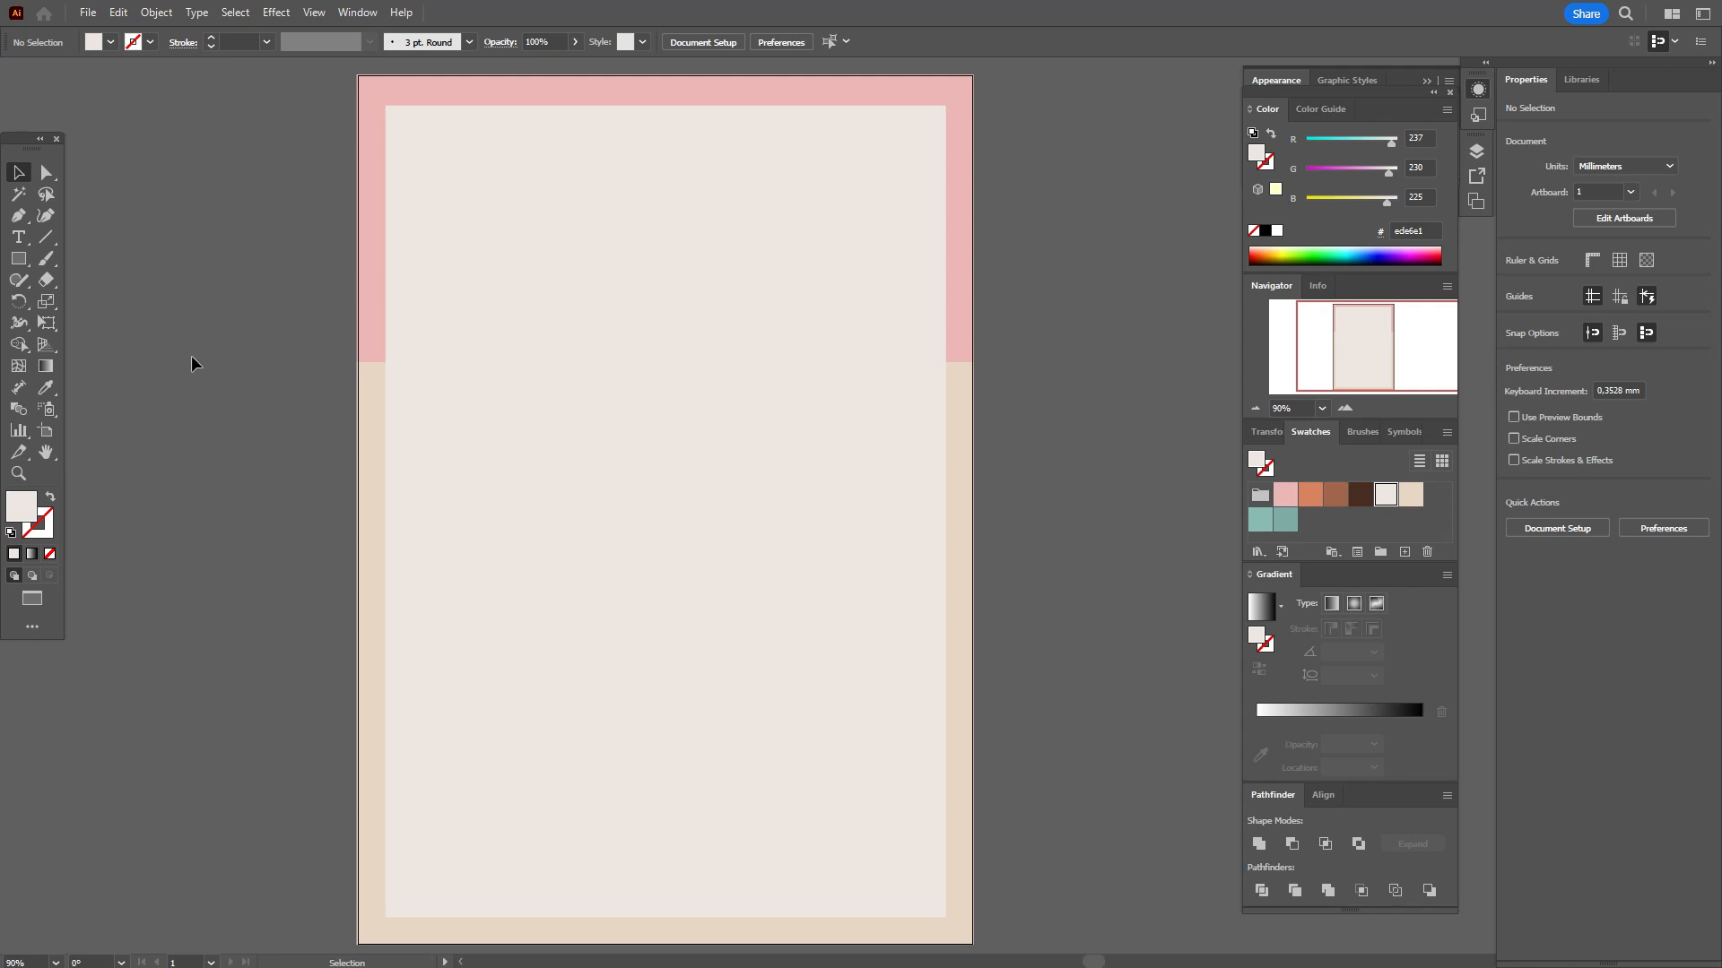
Add the area text "Daily Planner" at 65 pt and place it near the top of the off-white panel
{"action": "left_click", "coordinate": [18, 237]}
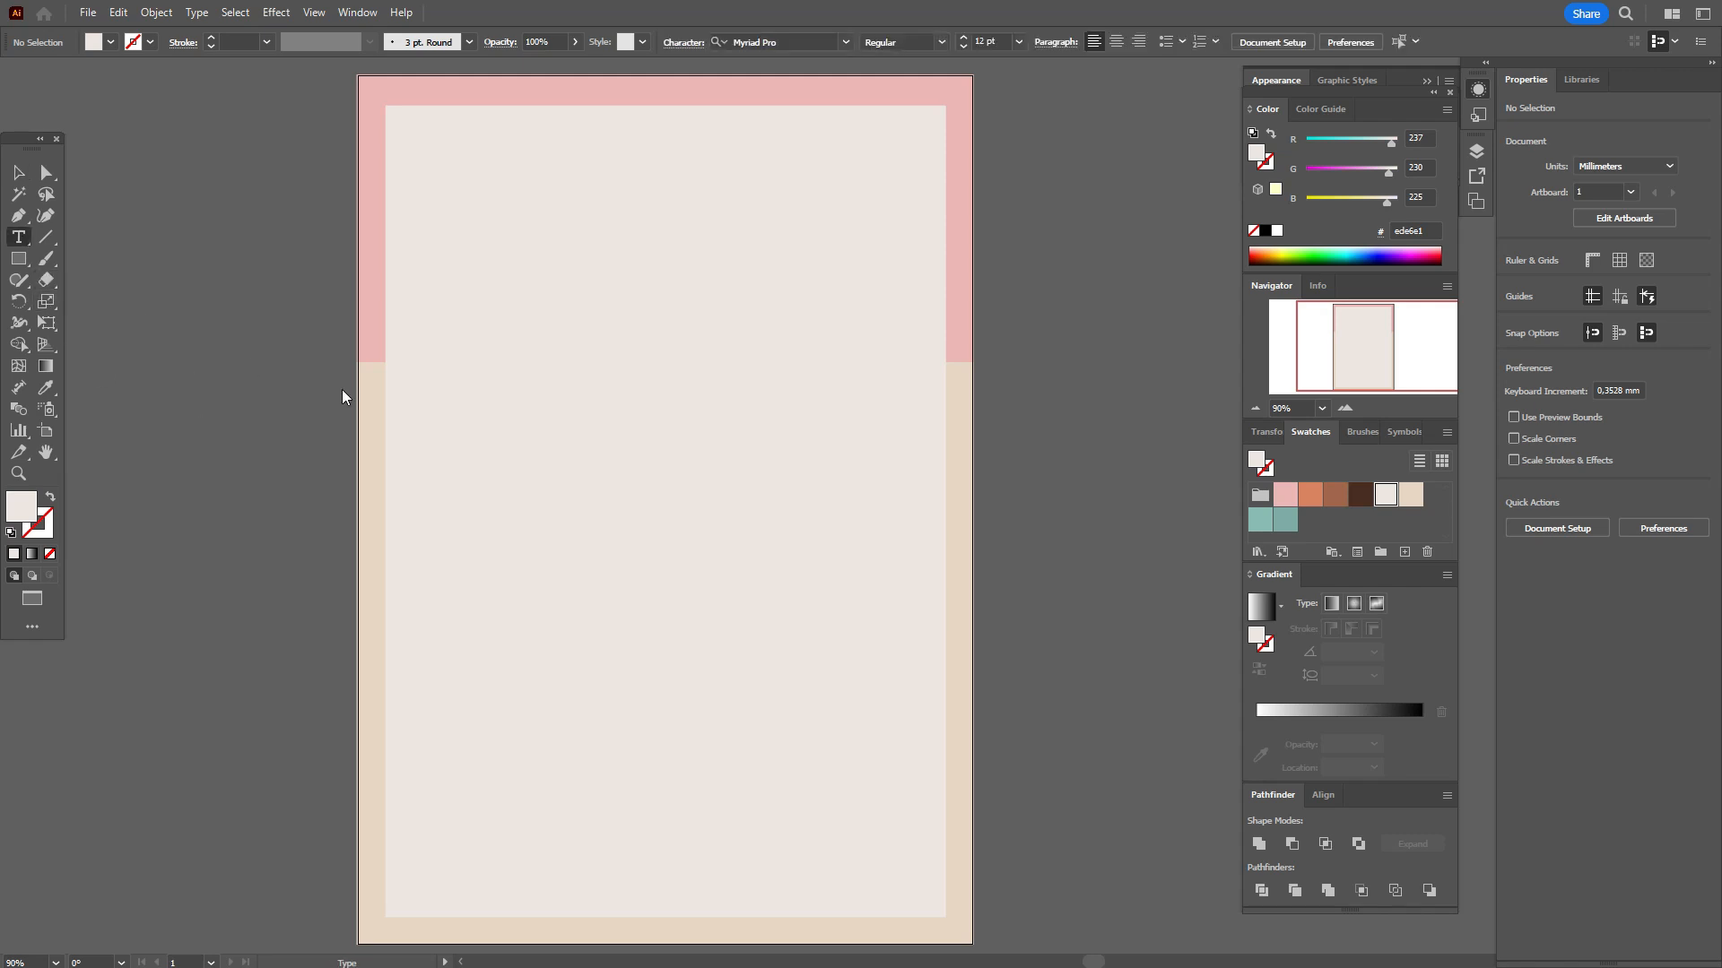
{"action": "mouse_move", "coordinate": [291, 341]}
{"action": "left_mouse_down"}
{"action": "mouse_move", "coordinate": [768, 481]}
{"action": "mouse_move", "coordinate": [886, 556]}
{"action": "left_mouse_up"}
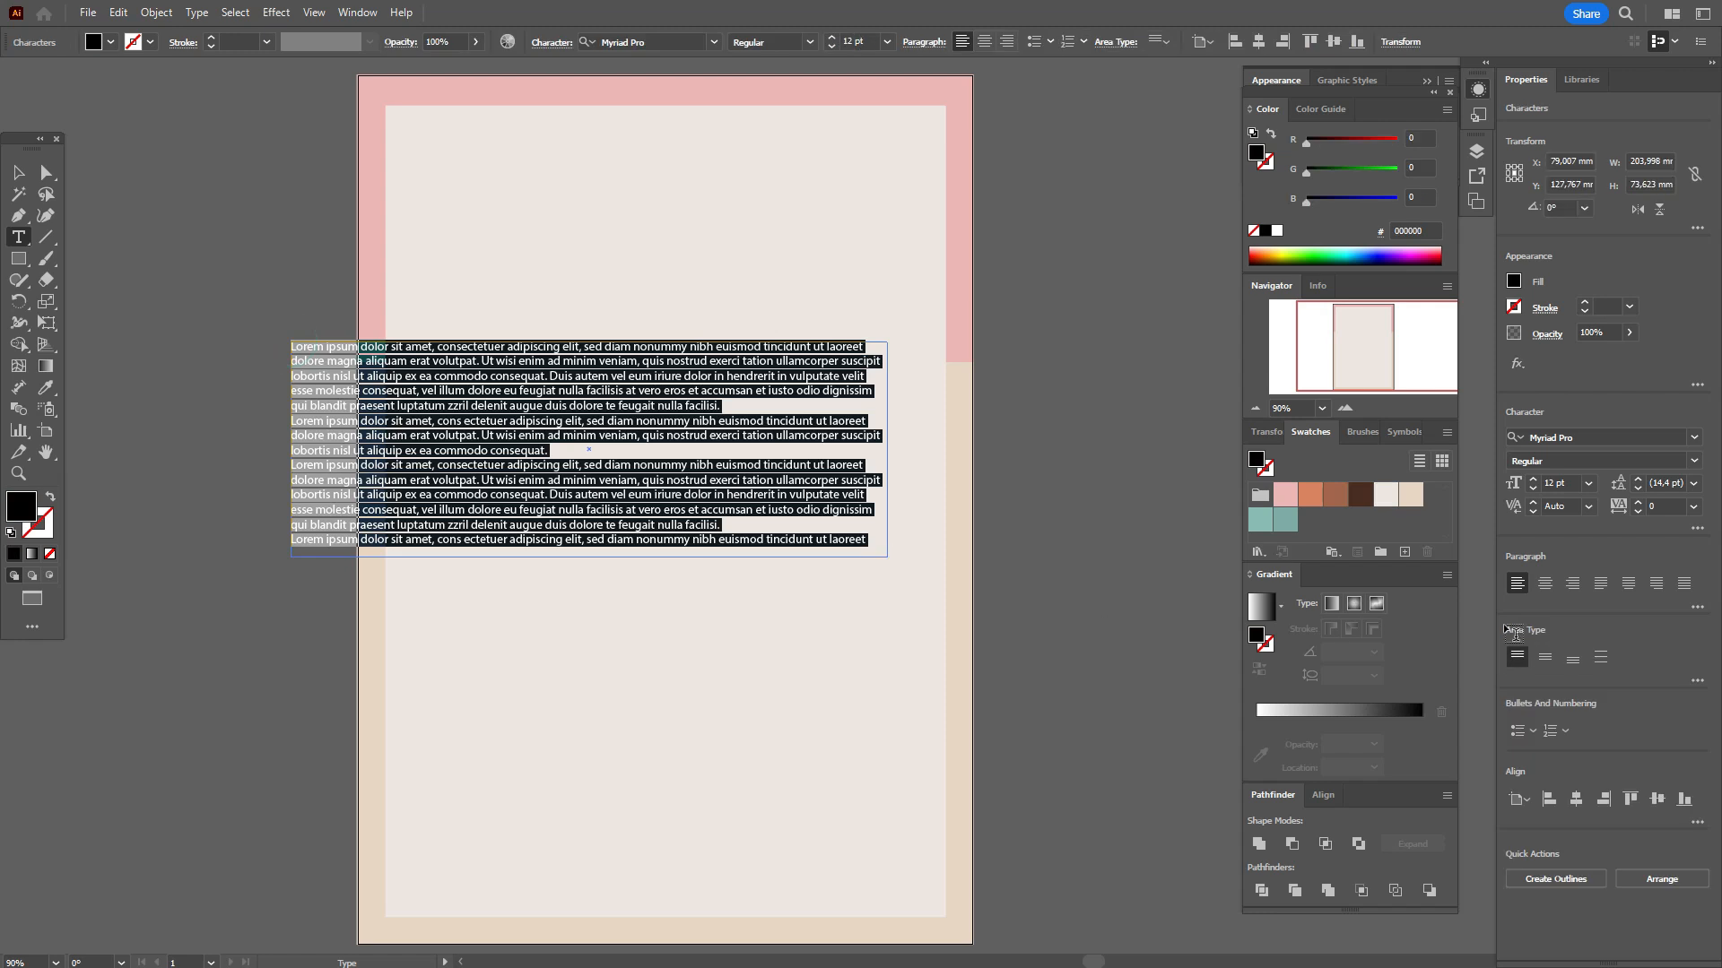
{"action": "double_click", "coordinate": [1551, 482]}
{"action": "type", "text": "65"}
{"action": "key", "text": "Return"}
{"action": "type", "text": "D"}
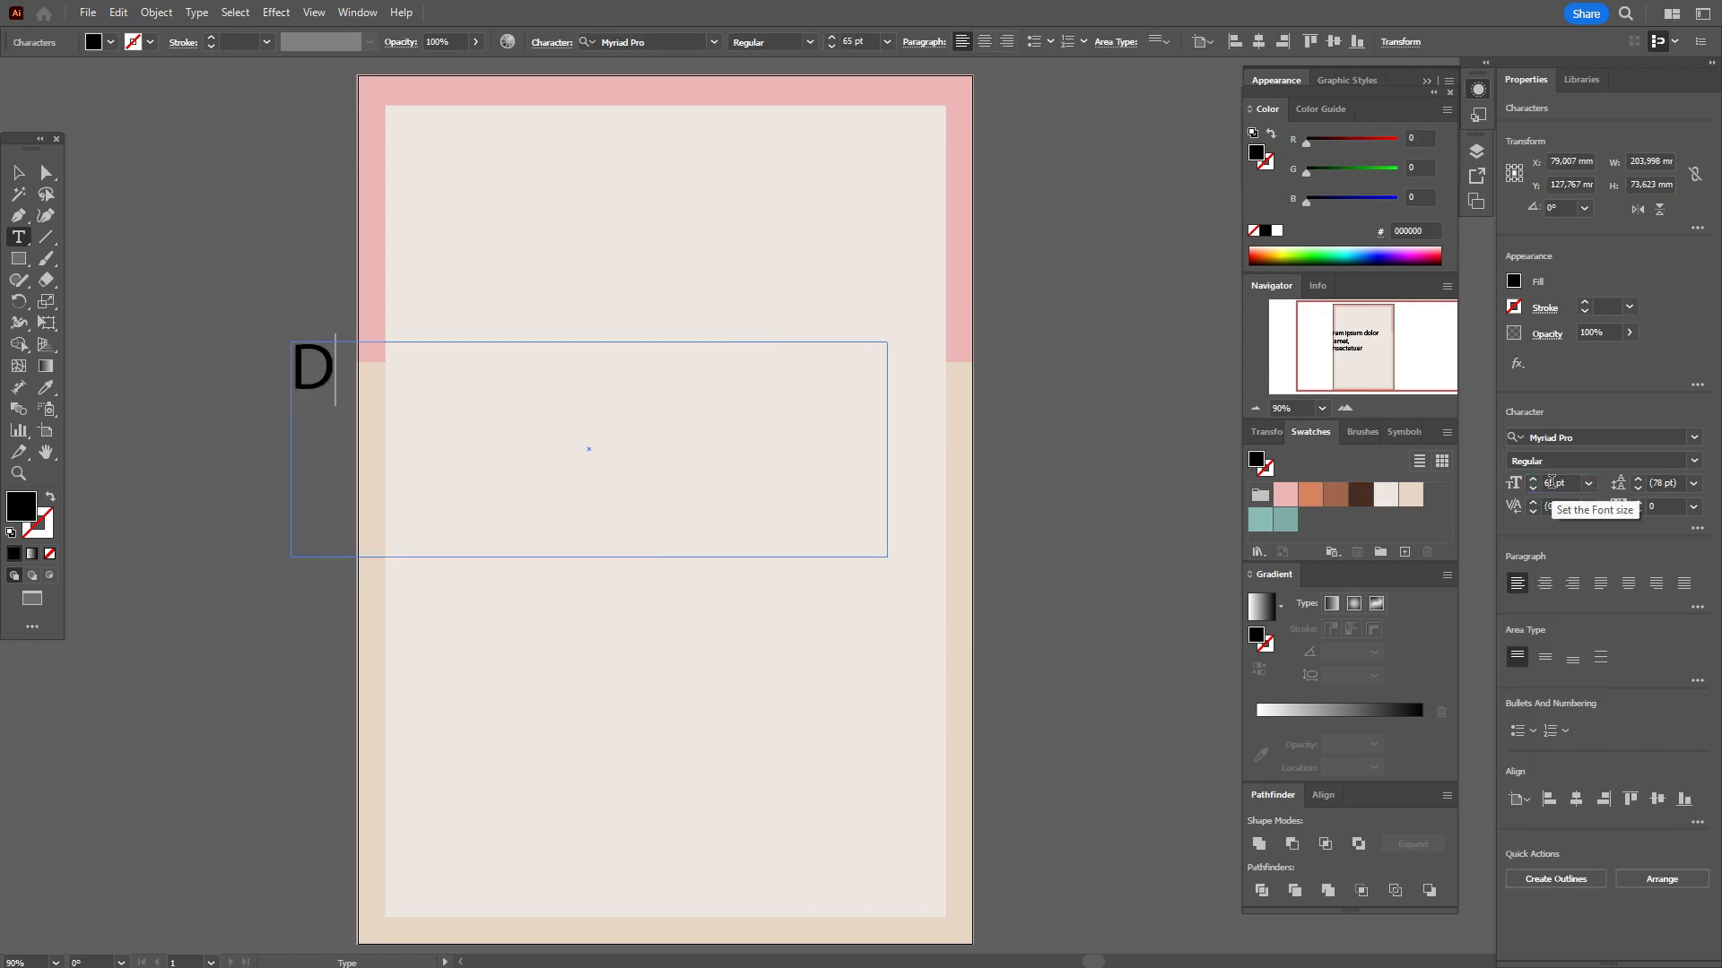
{"action": "type", "text": "aily"}
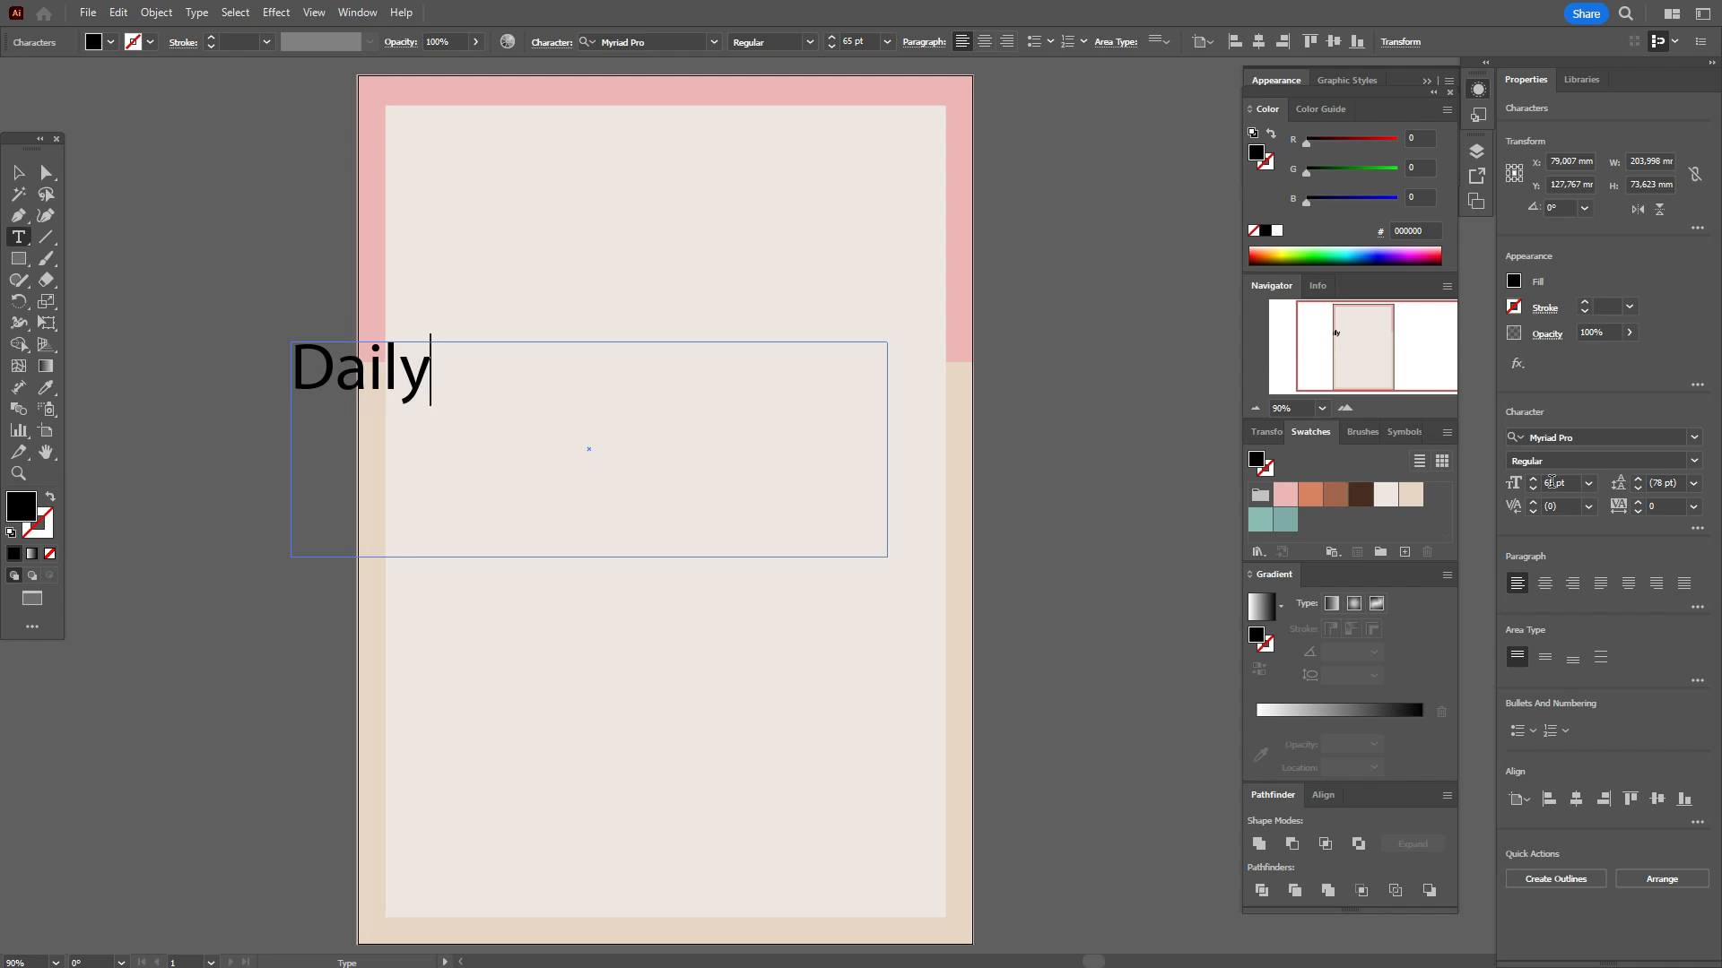
{"action": "type", "text": " Pla"}
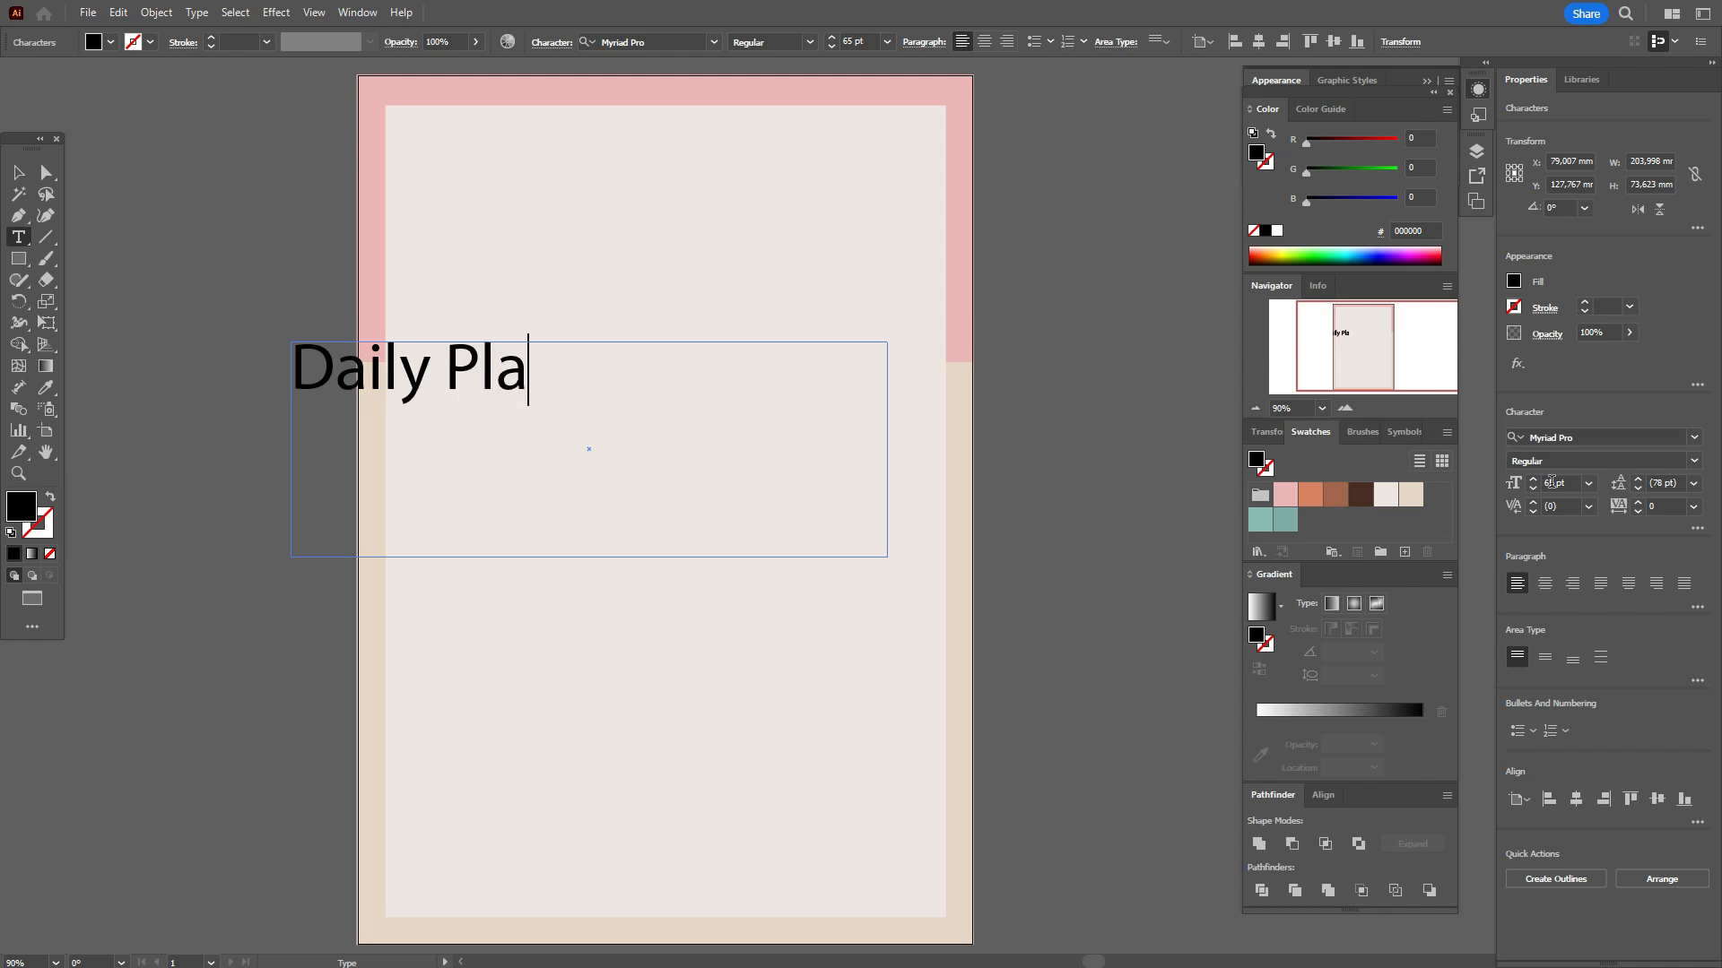
{"action": "type", "text": "nner"}
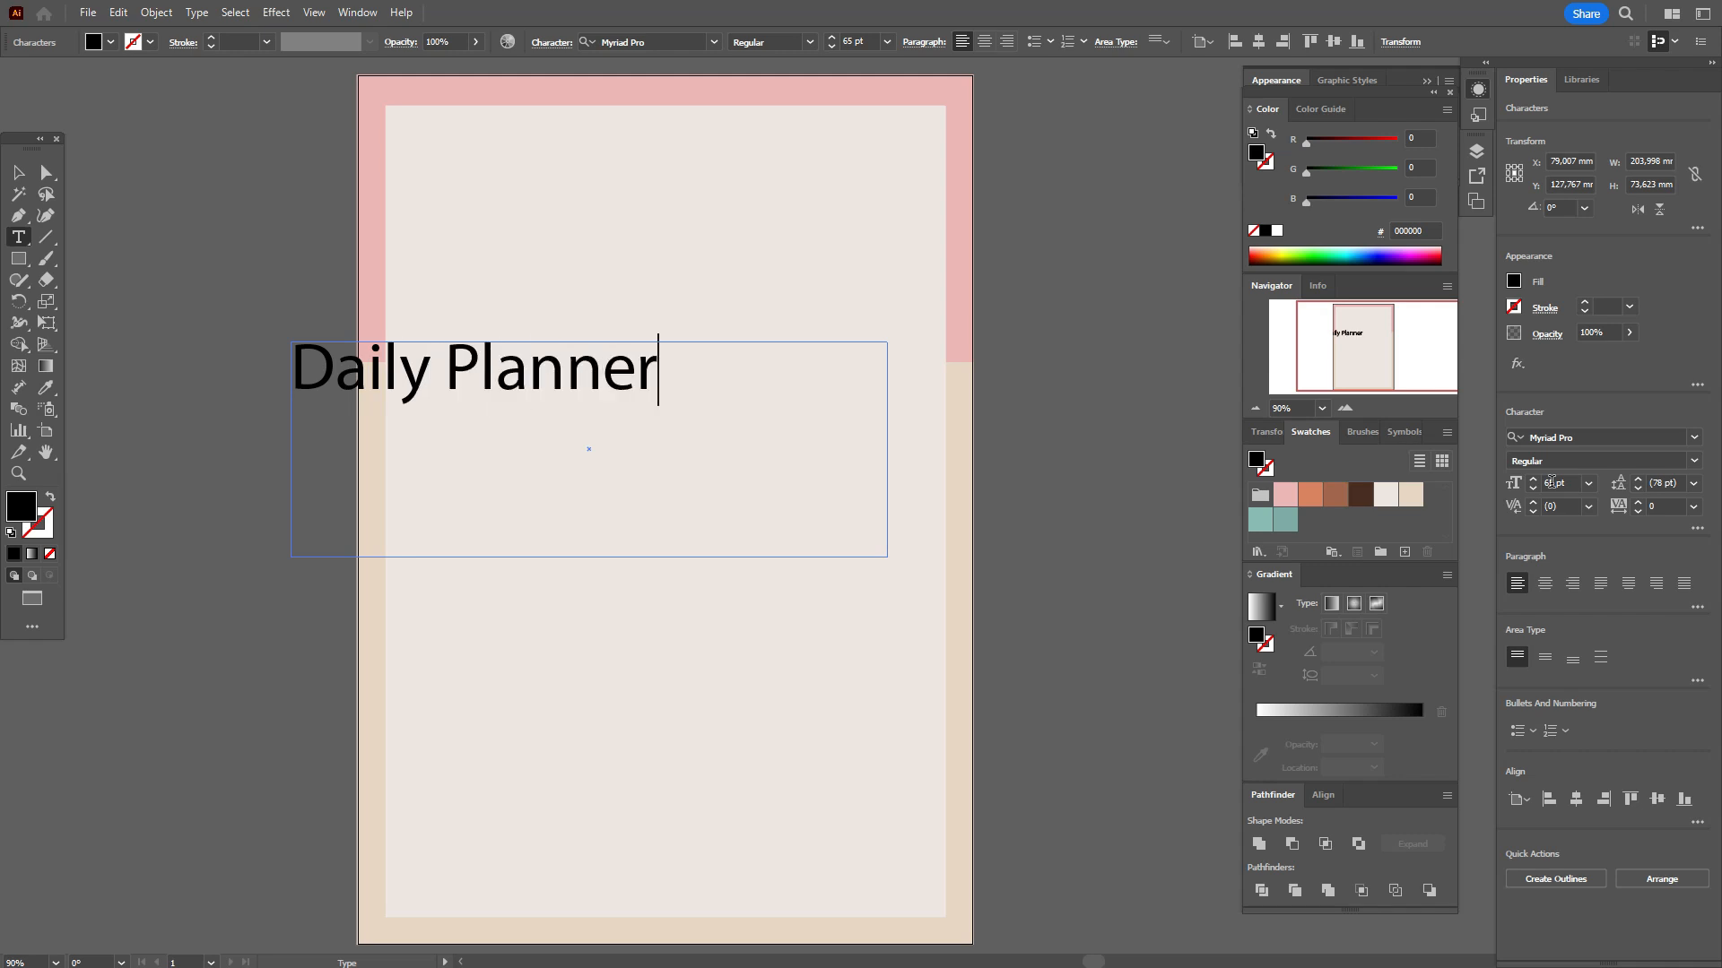
{"action": "left_click", "coordinate": [18, 173]}
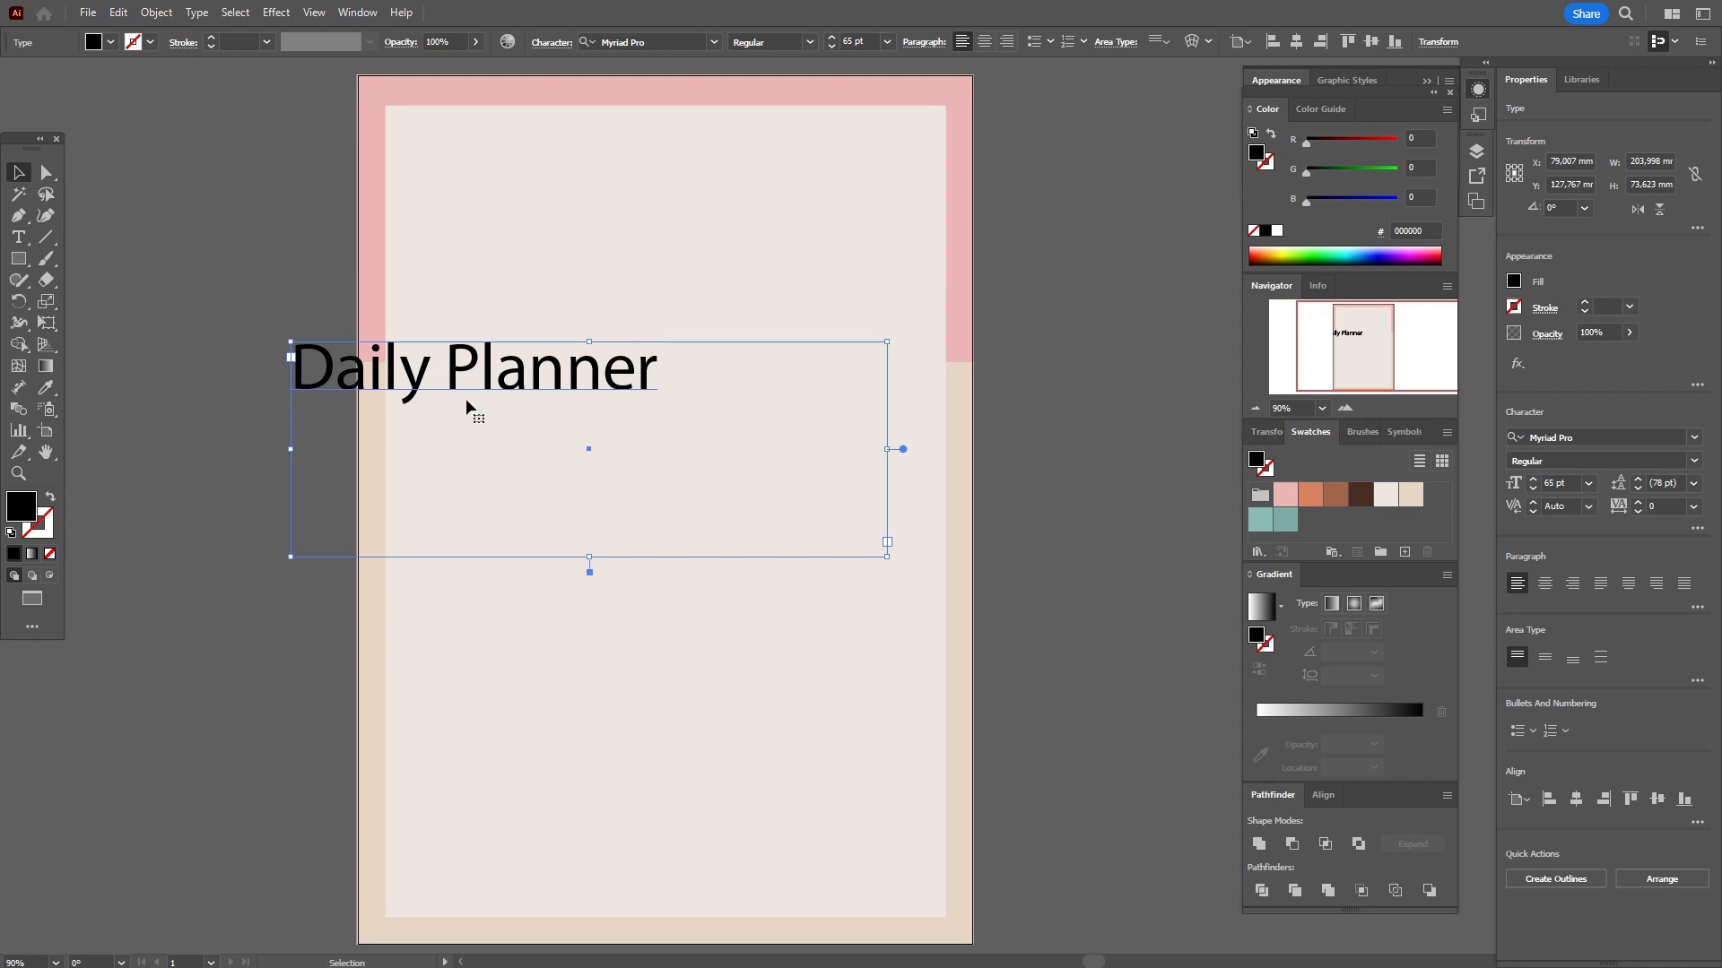
{"action": "left_click_drag", "start_coordinate": [559, 383], "coordinate": [810, 193]}
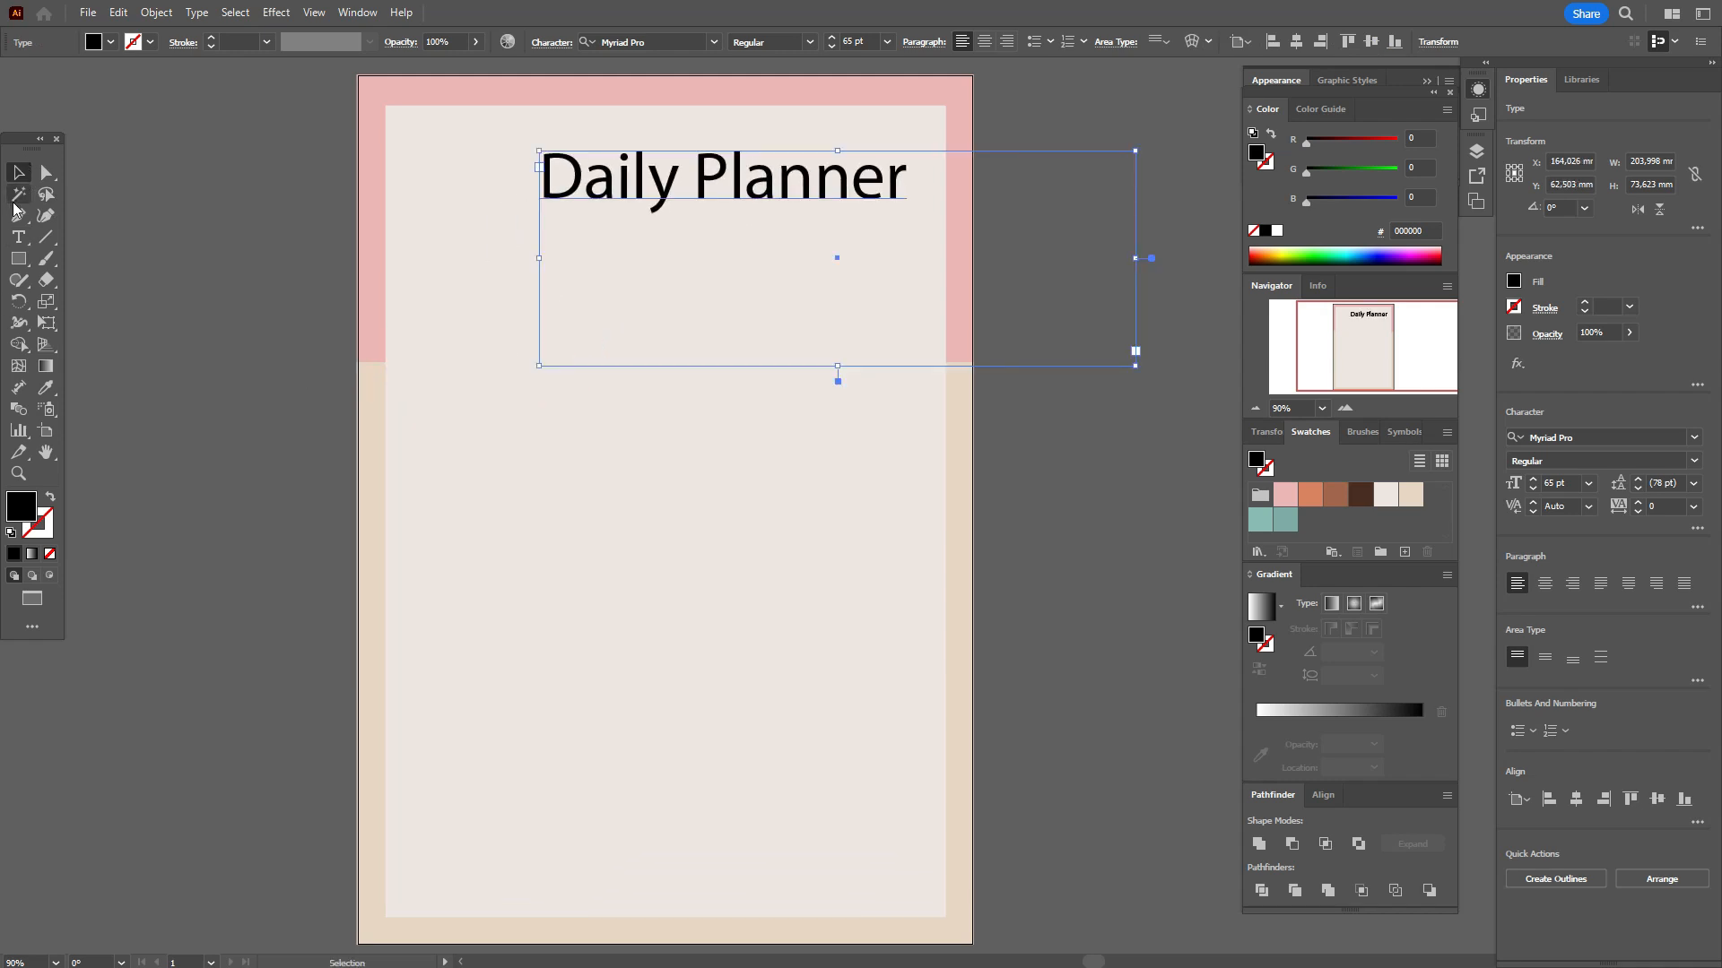
Add a second area text reading "TO DO LIST" beside the pink and beige border
{"action": "left_click", "coordinate": [17, 237]}
{"action": "left_click_drag", "start_coordinate": [243, 315], "coordinate": [581, 412]}
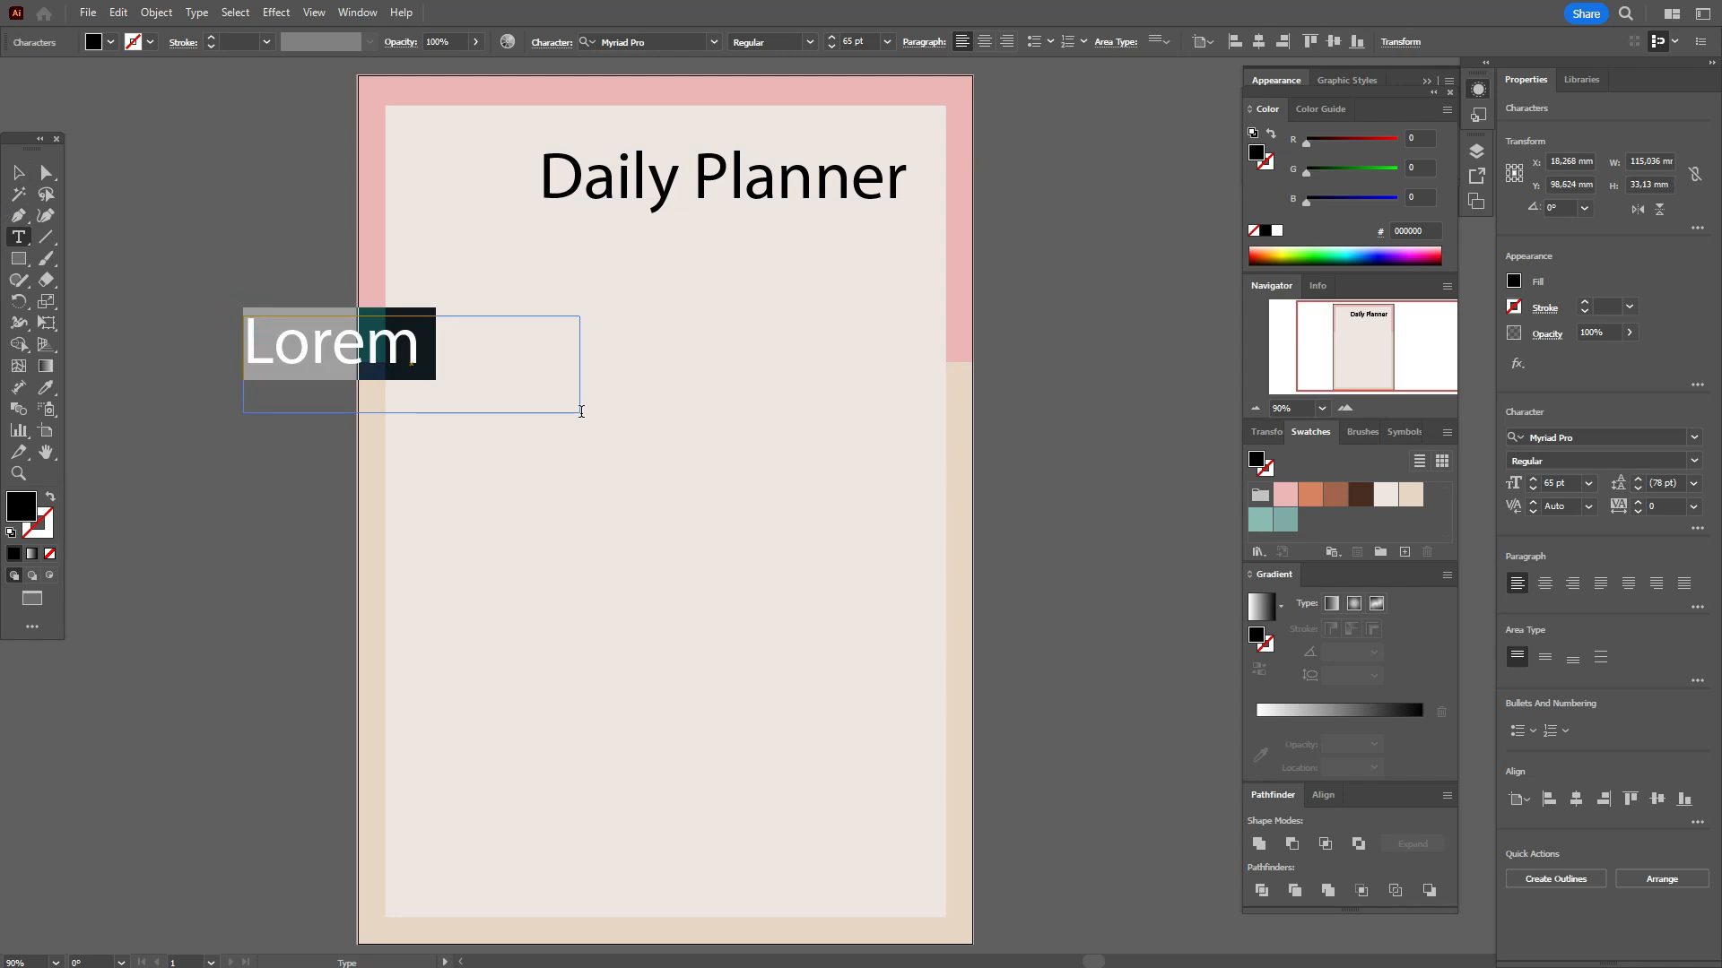
{"action": "type", "text": "to"}
{"action": "key", "text": "BackSpace"}
{"action": "key", "text": "BackSpace"}
{"action": "type", "text": "TO "}
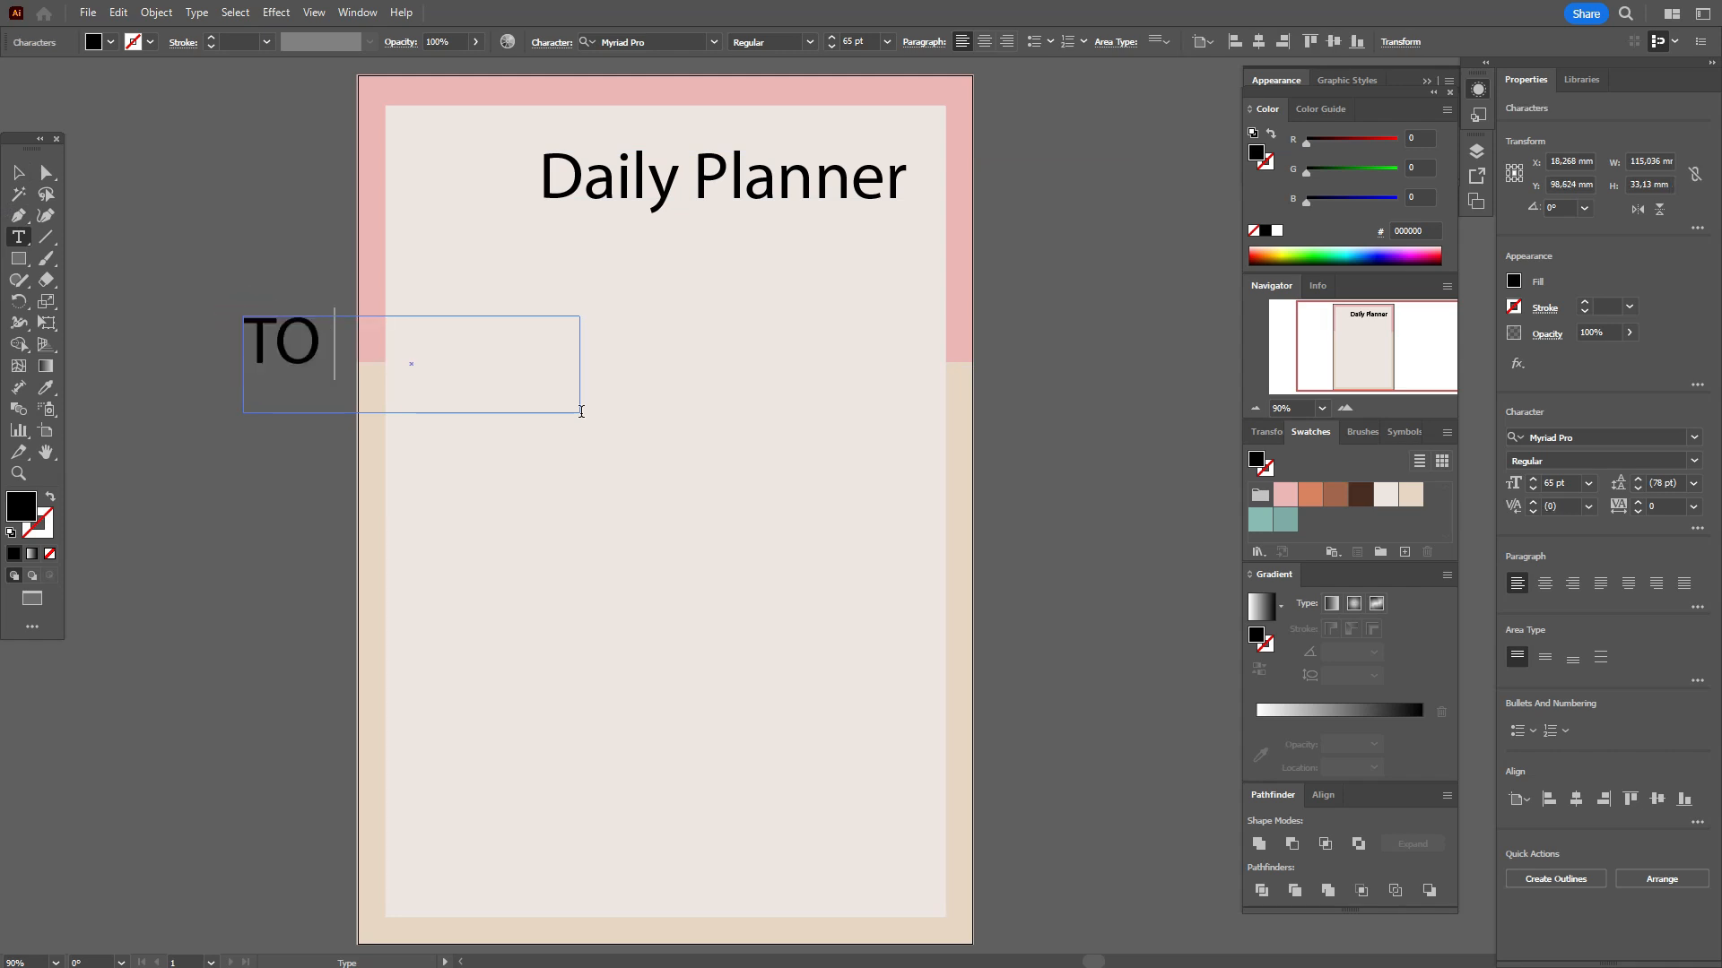
{"action": "type", "text": "DO LIST"}
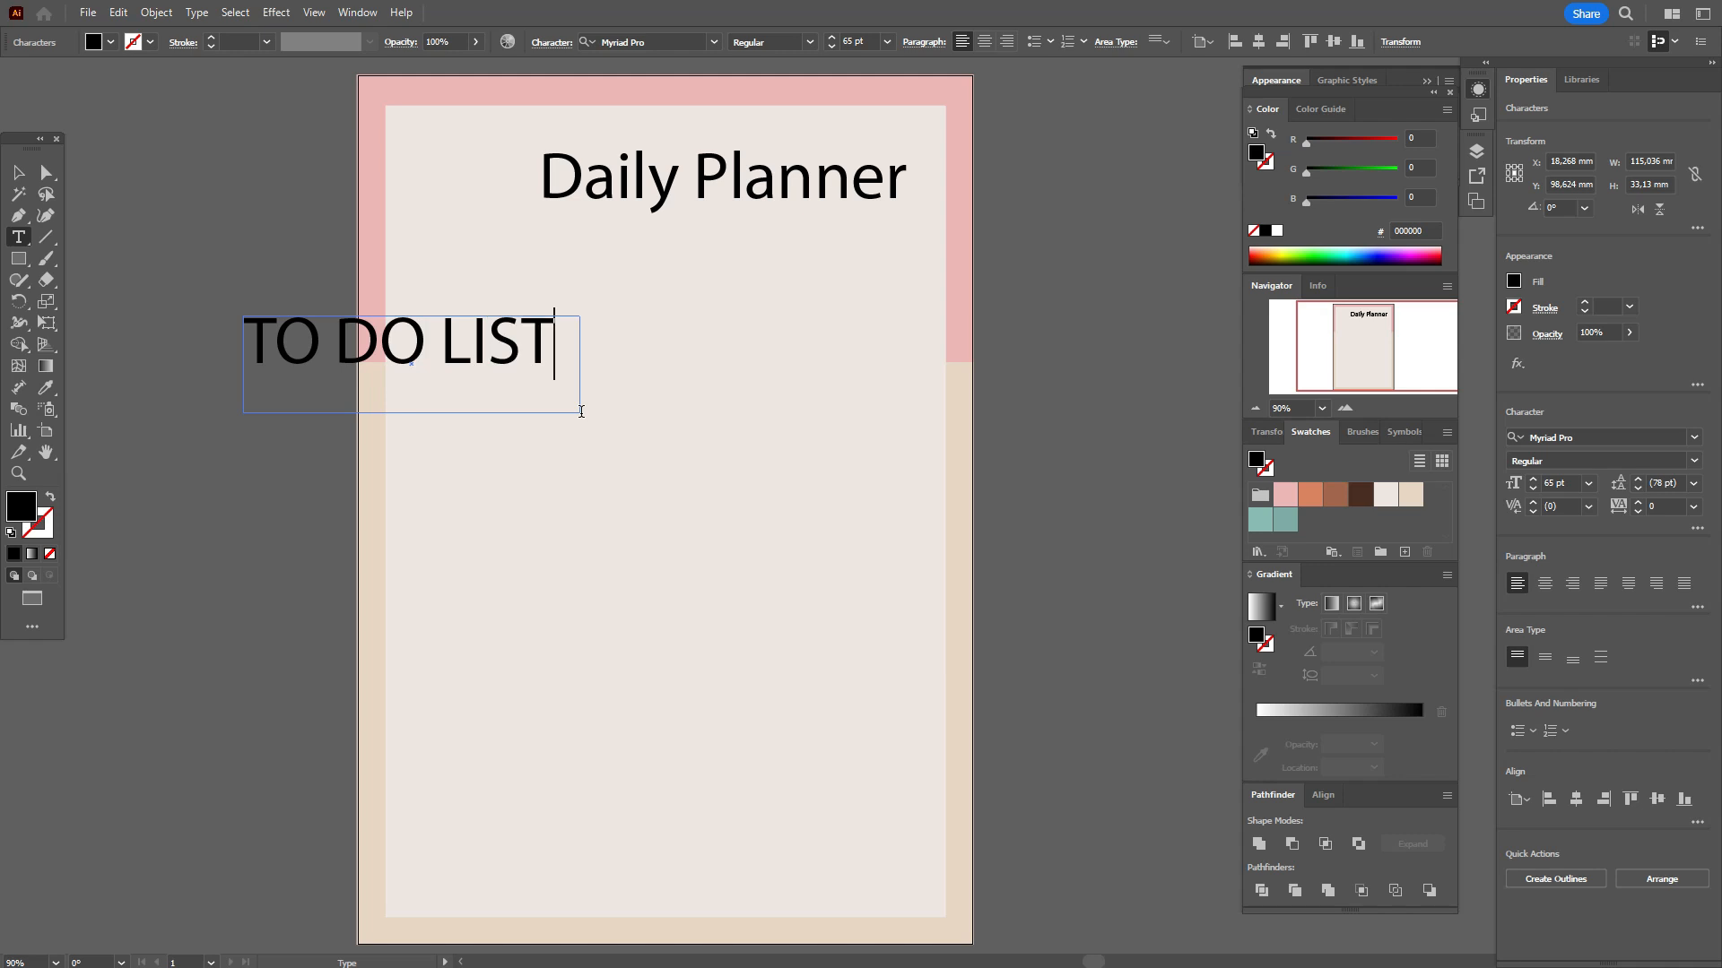
{"action": "left_click", "coordinate": [18, 172]}
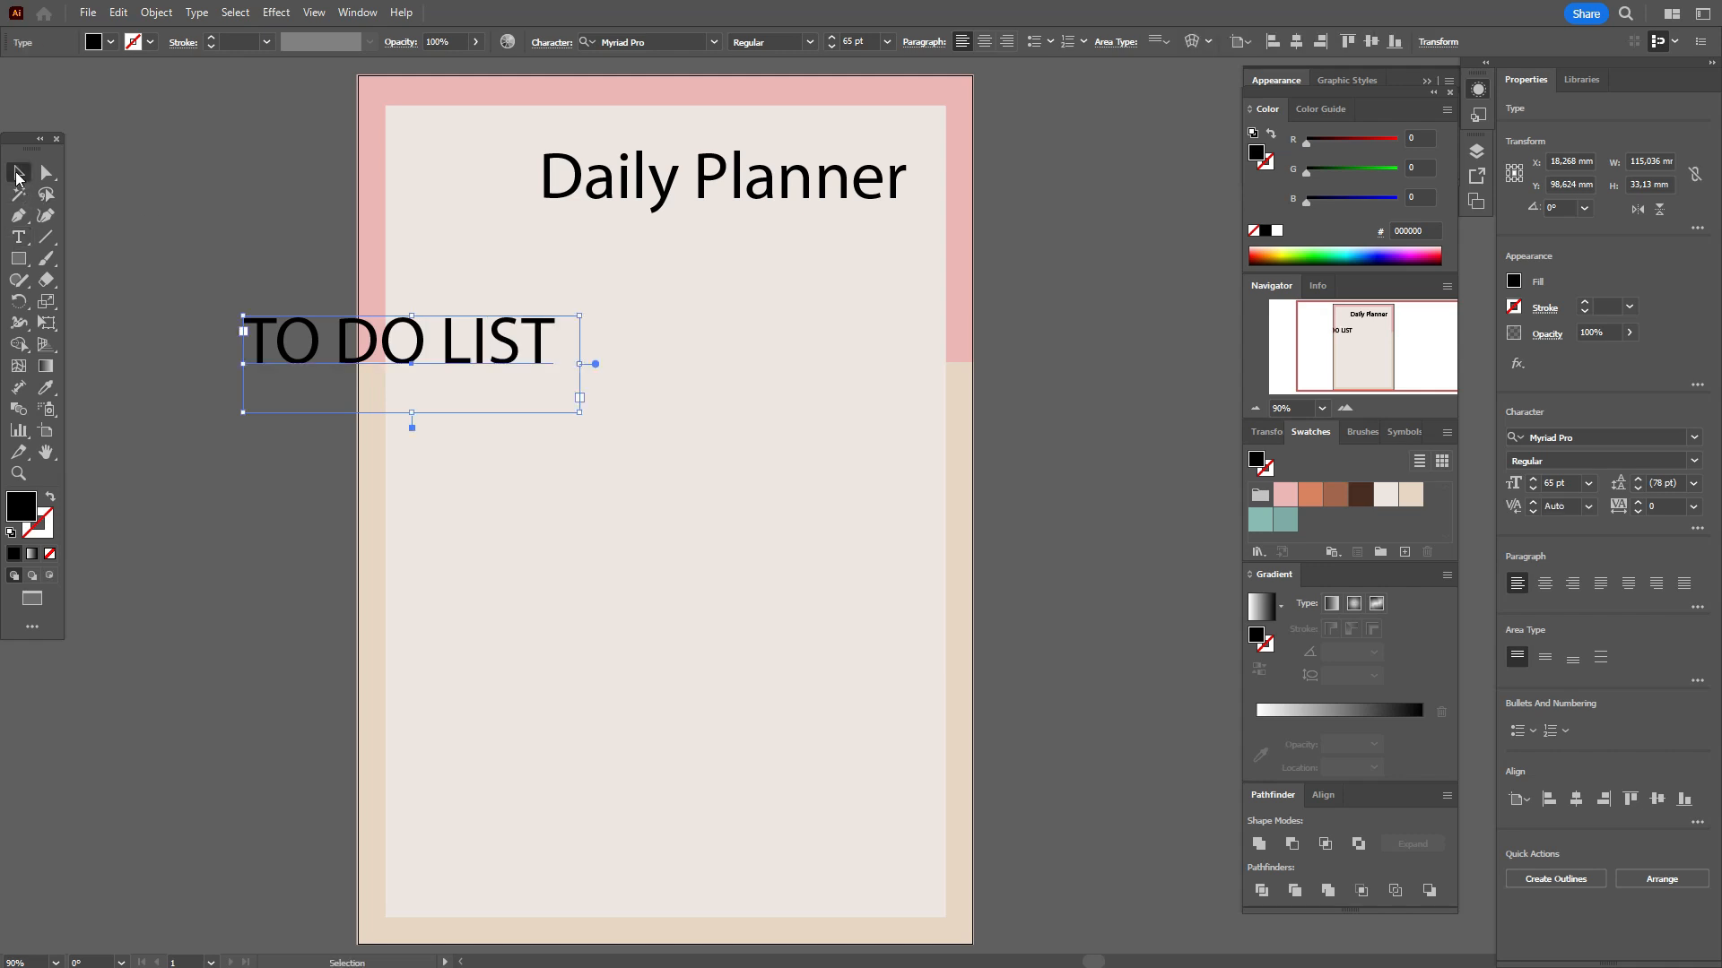
Set the "TO DO LIST" text to 40 pt and place it under the right part of the title
{"action": "left_click", "coordinate": [1552, 482]}
{"action": "type", "text": "40"}
{"action": "key", "text": "Return"}
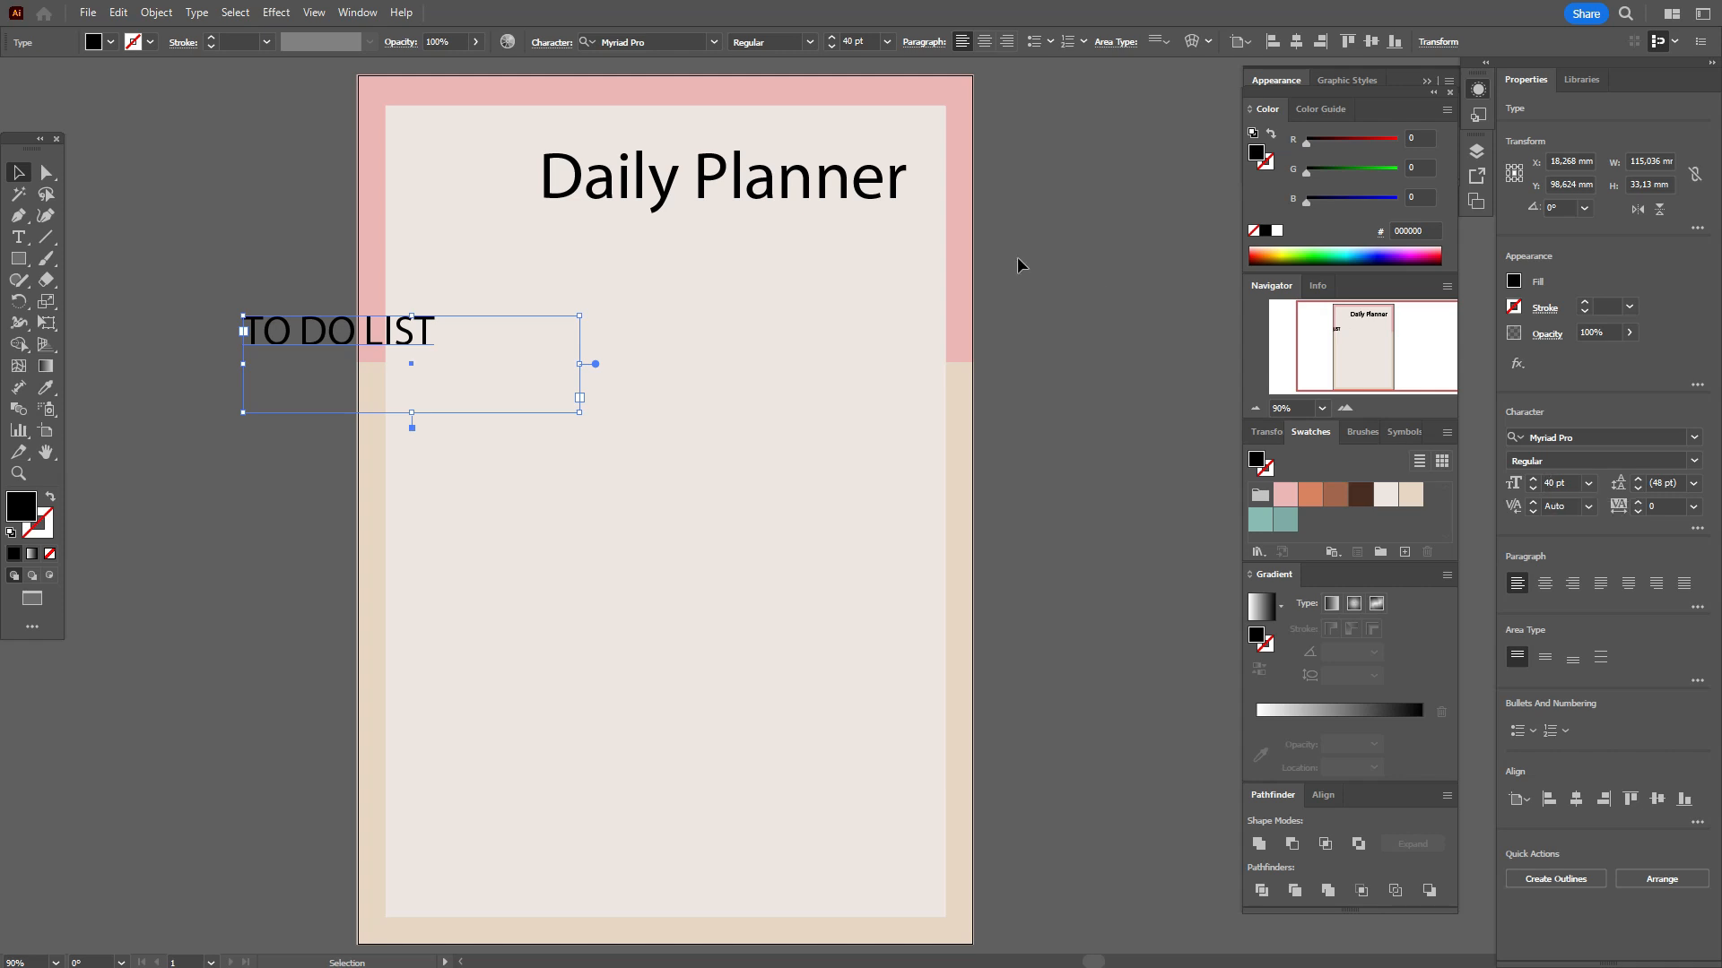
{"action": "left_click_drag", "start_coordinate": [415, 352], "coordinate": [867, 237]}
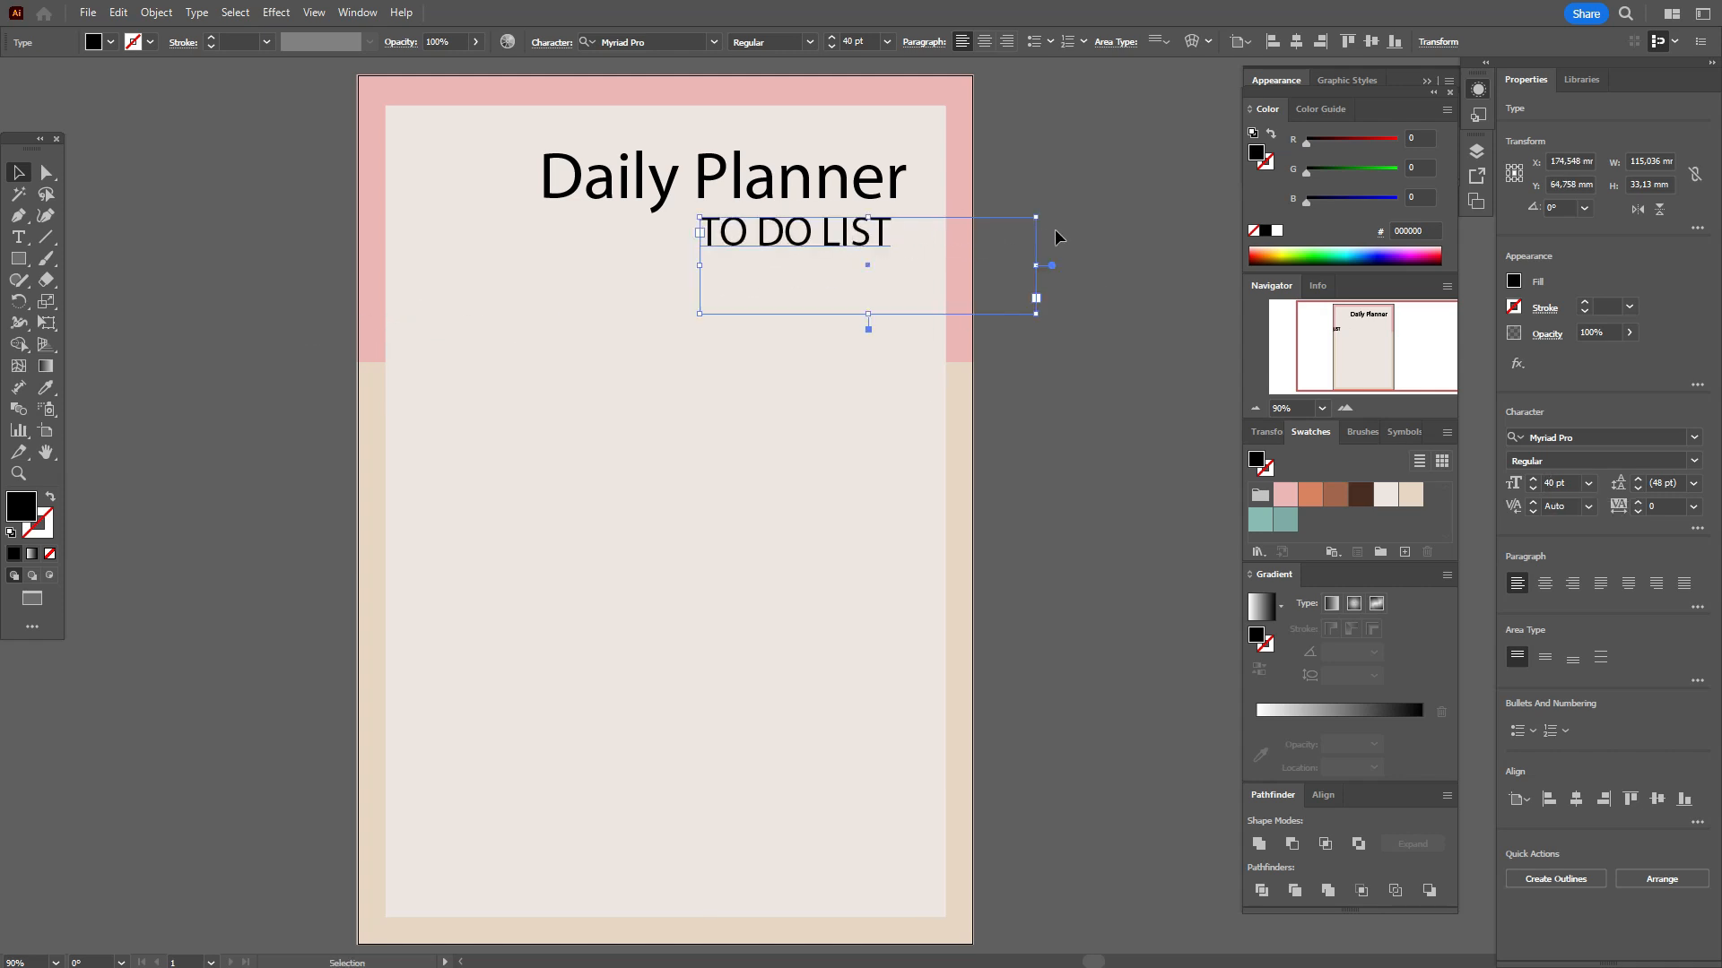
{"action": "left_click", "coordinate": [1078, 230]}
Restyle the "Daily Planner" title in Pacifico with the dark brown swatch and shift it slightly up and left
{"action": "left_click", "coordinate": [810, 186]}
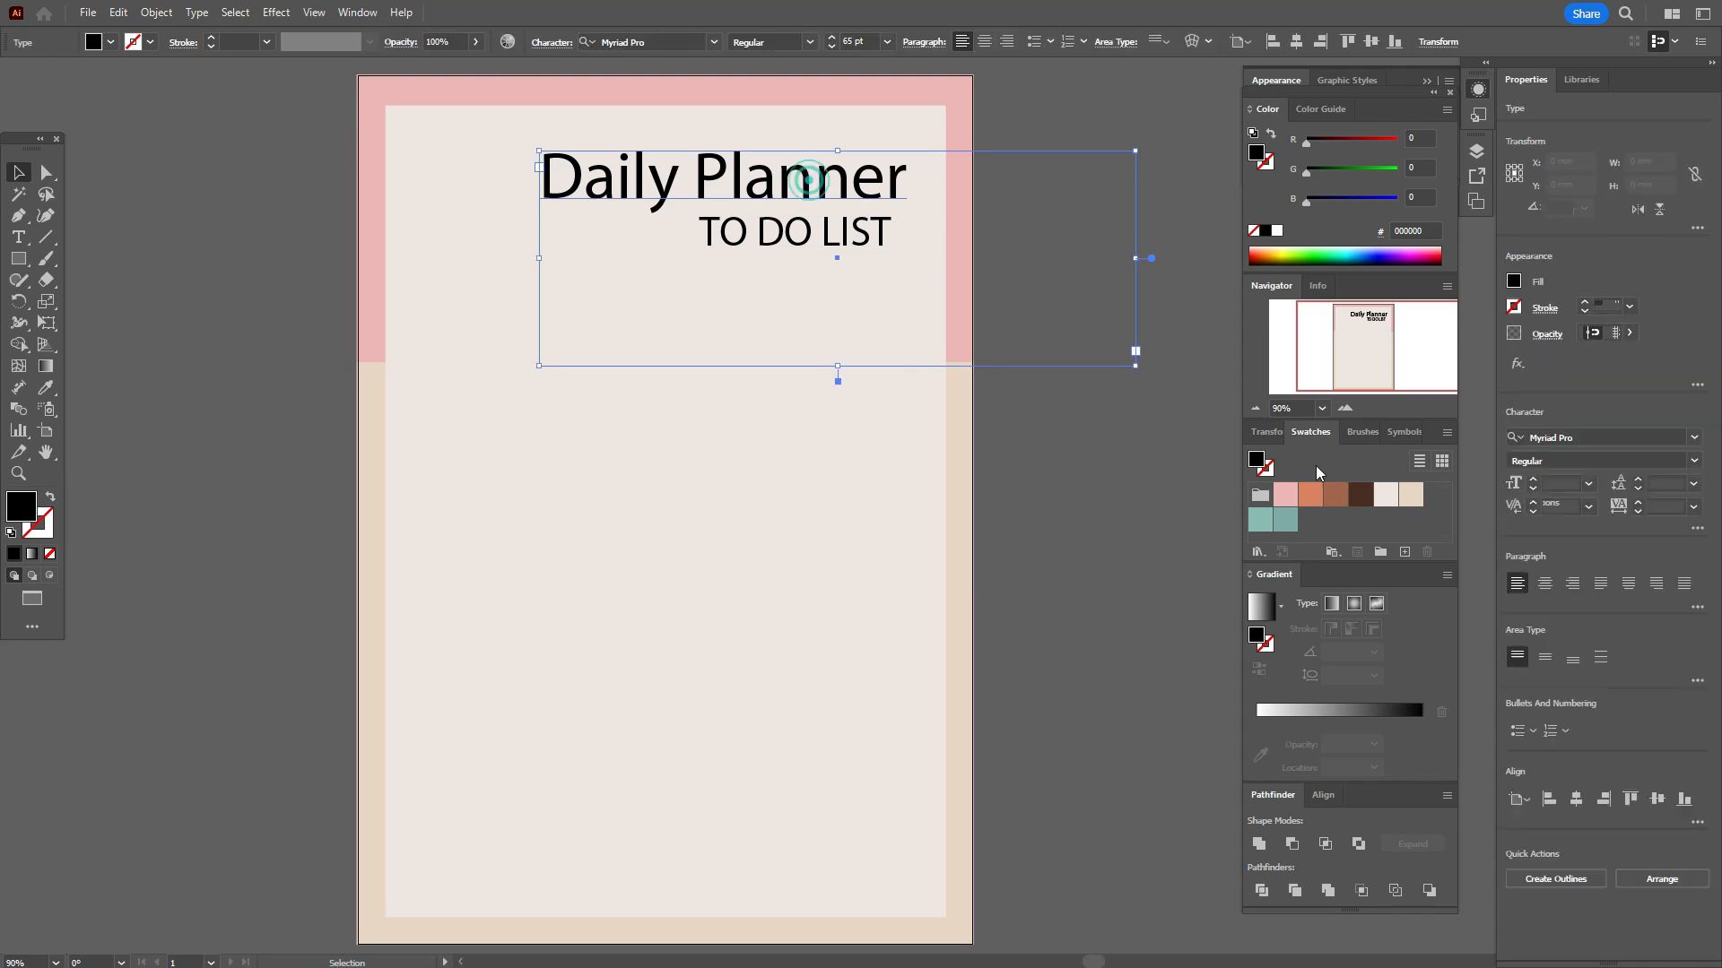
{"action": "left_click", "coordinate": [1361, 494]}
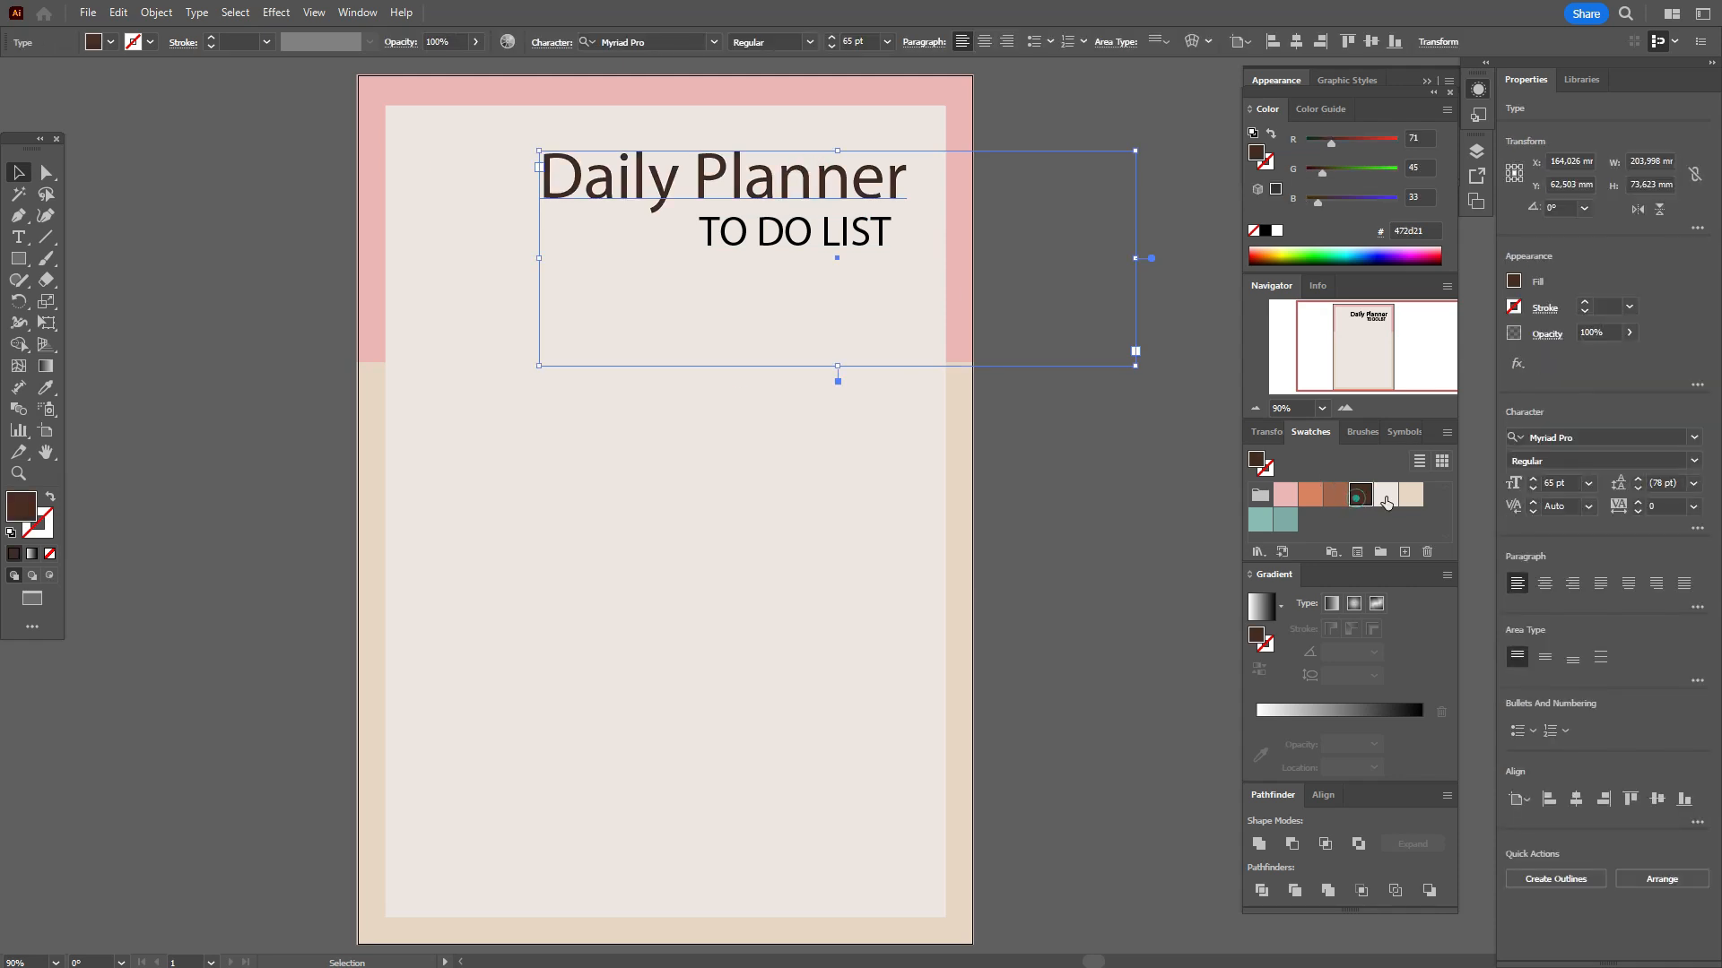
{"action": "left_click", "coordinate": [1693, 440]}
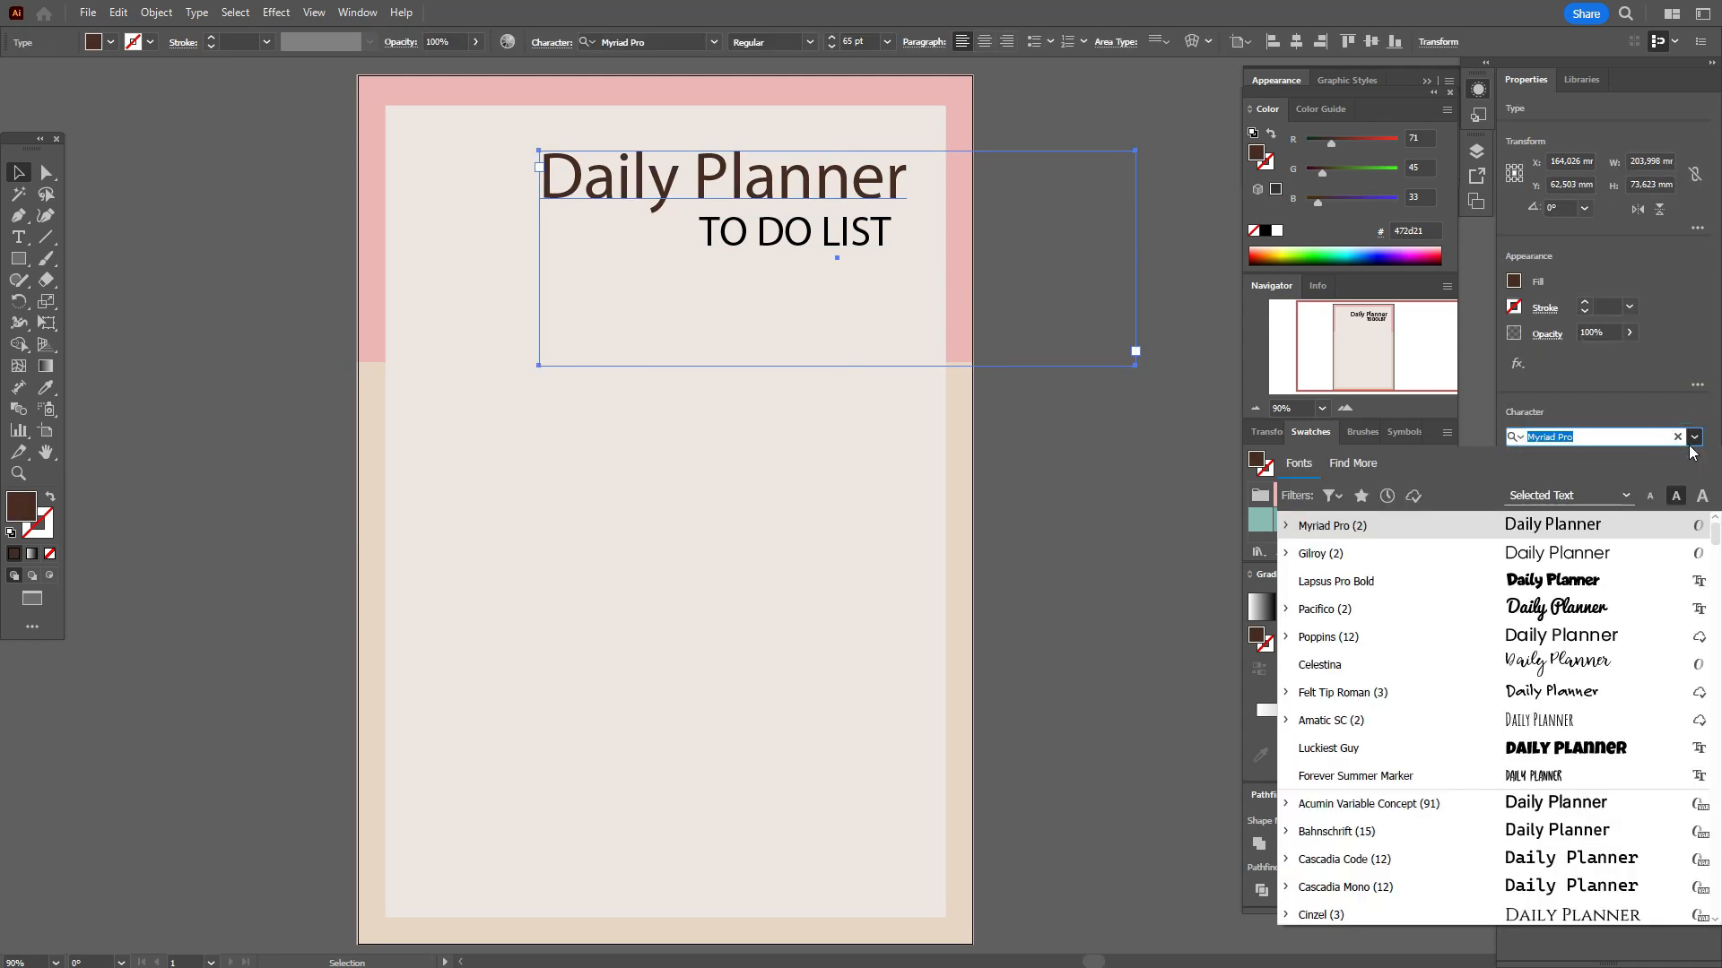
{"action": "left_click", "coordinate": [1639, 615]}
{"action": "left_click_drag", "start_coordinate": [892, 224], "coordinate": [861, 210]}
Restyle the "TO DO LIST" text in Luckiest Guy with the darker teal swatch and nudge it slightly left
{"action": "left_click", "coordinate": [877, 237]}
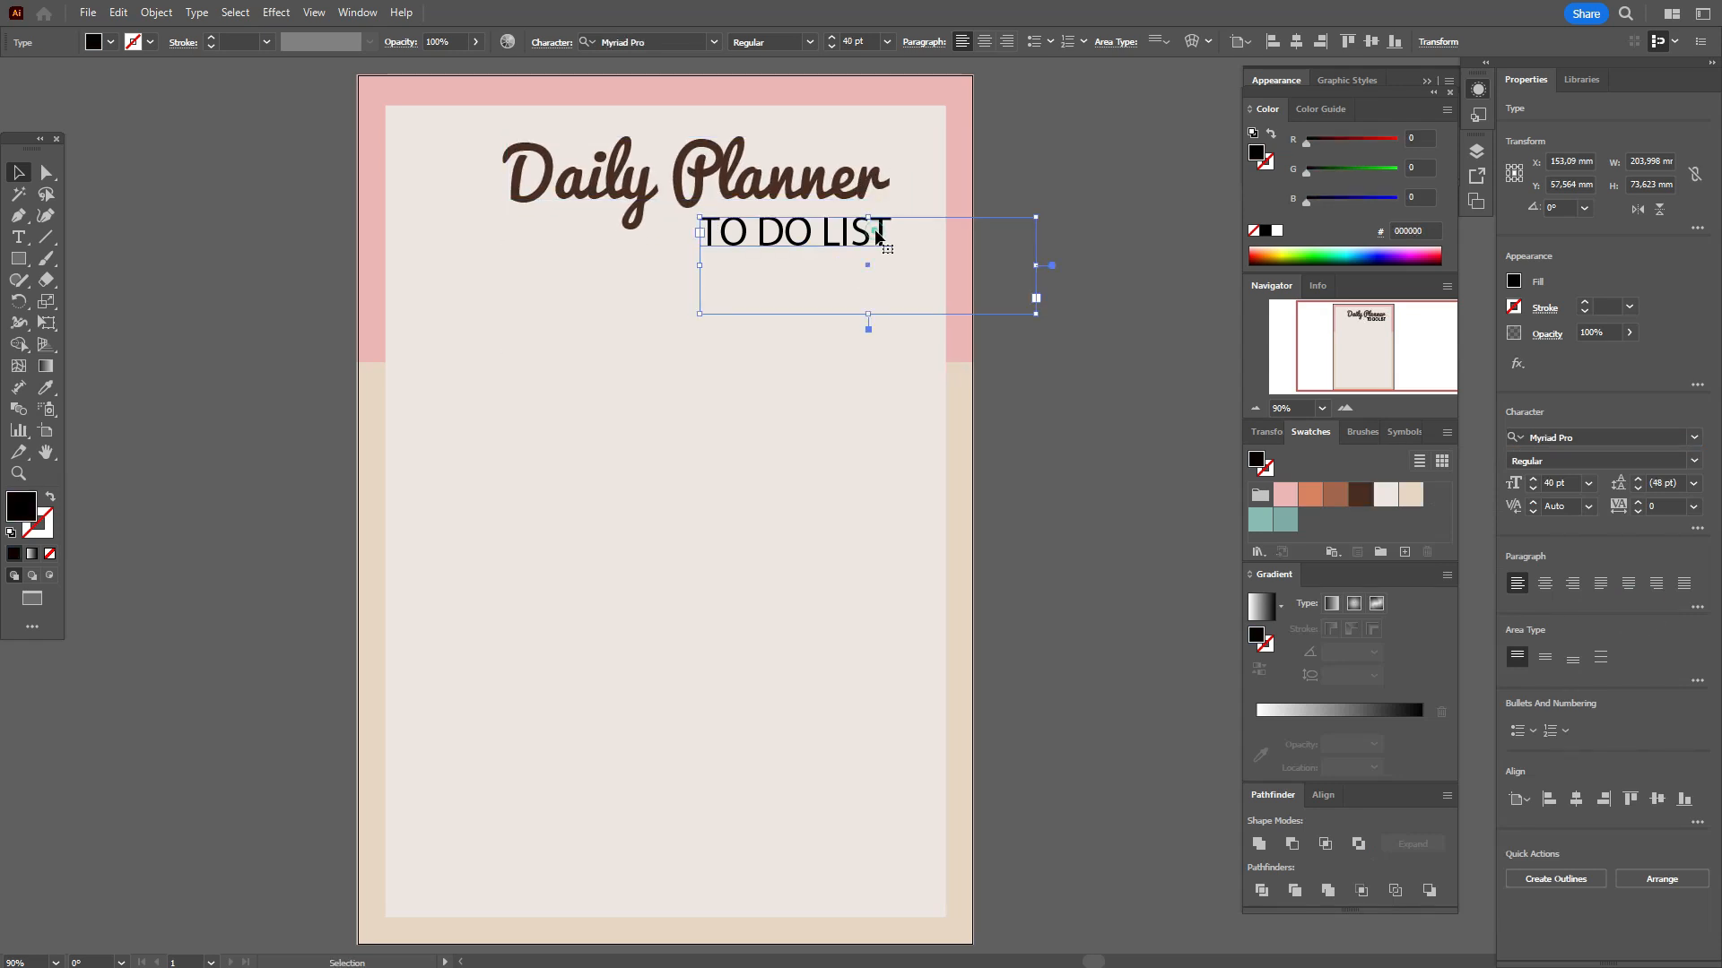
{"action": "left_click", "coordinate": [1693, 438]}
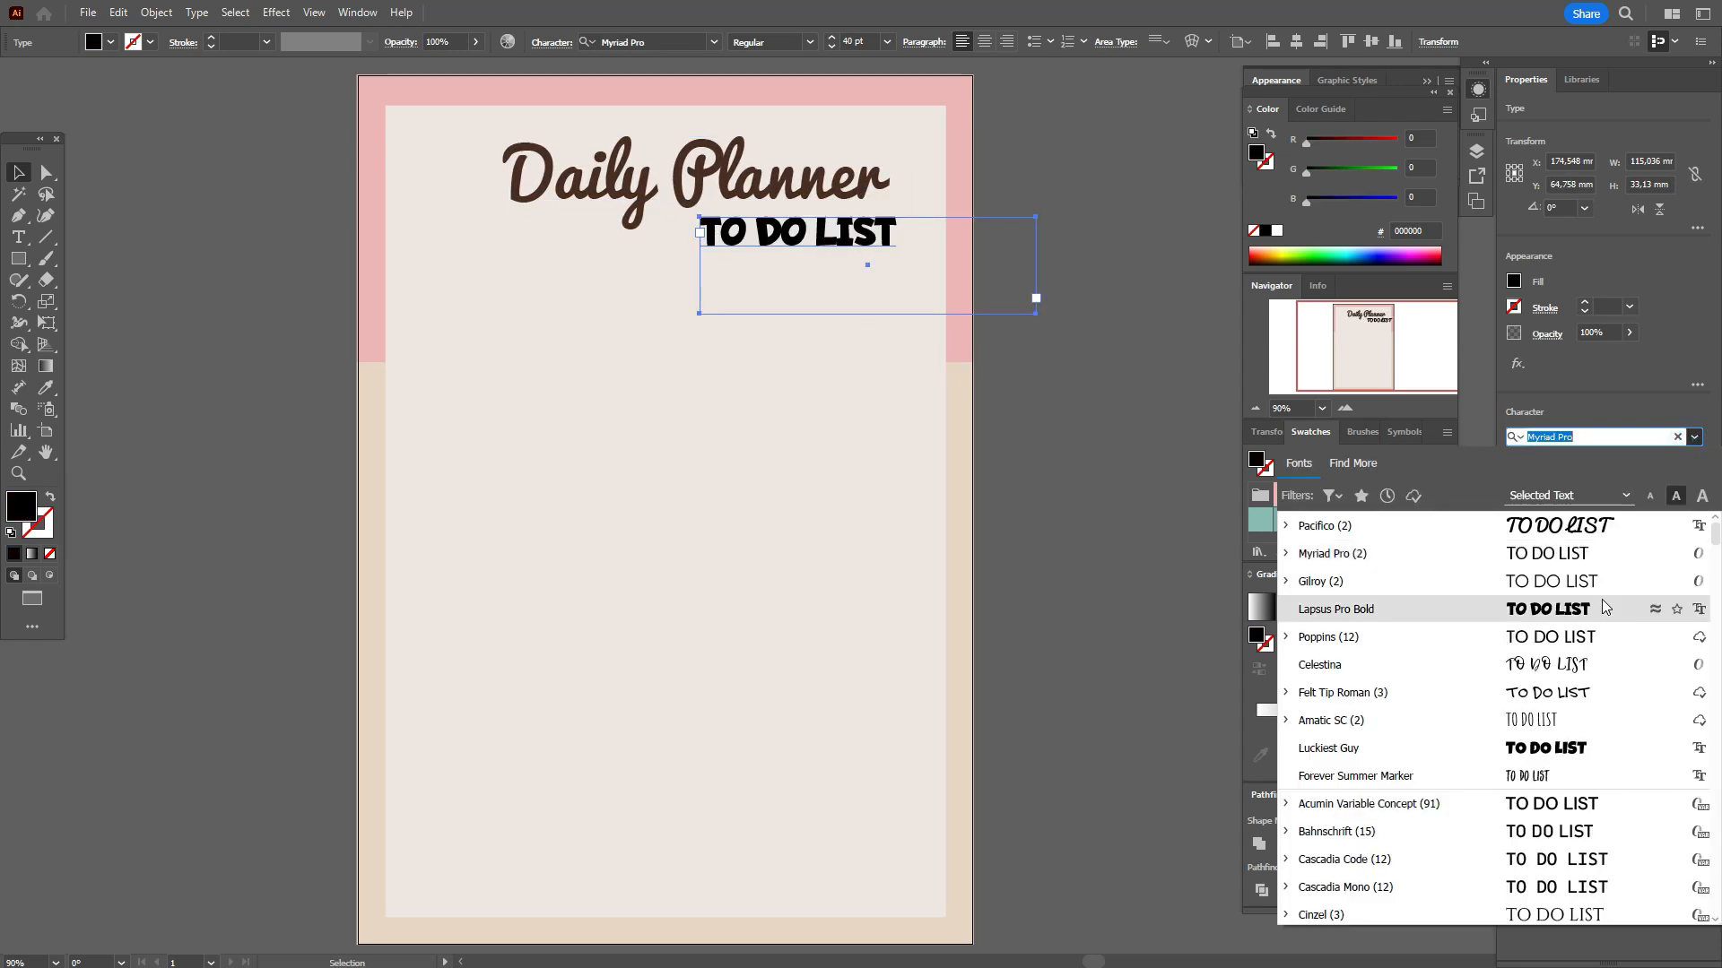
{"action": "left_click", "coordinate": [1589, 741]}
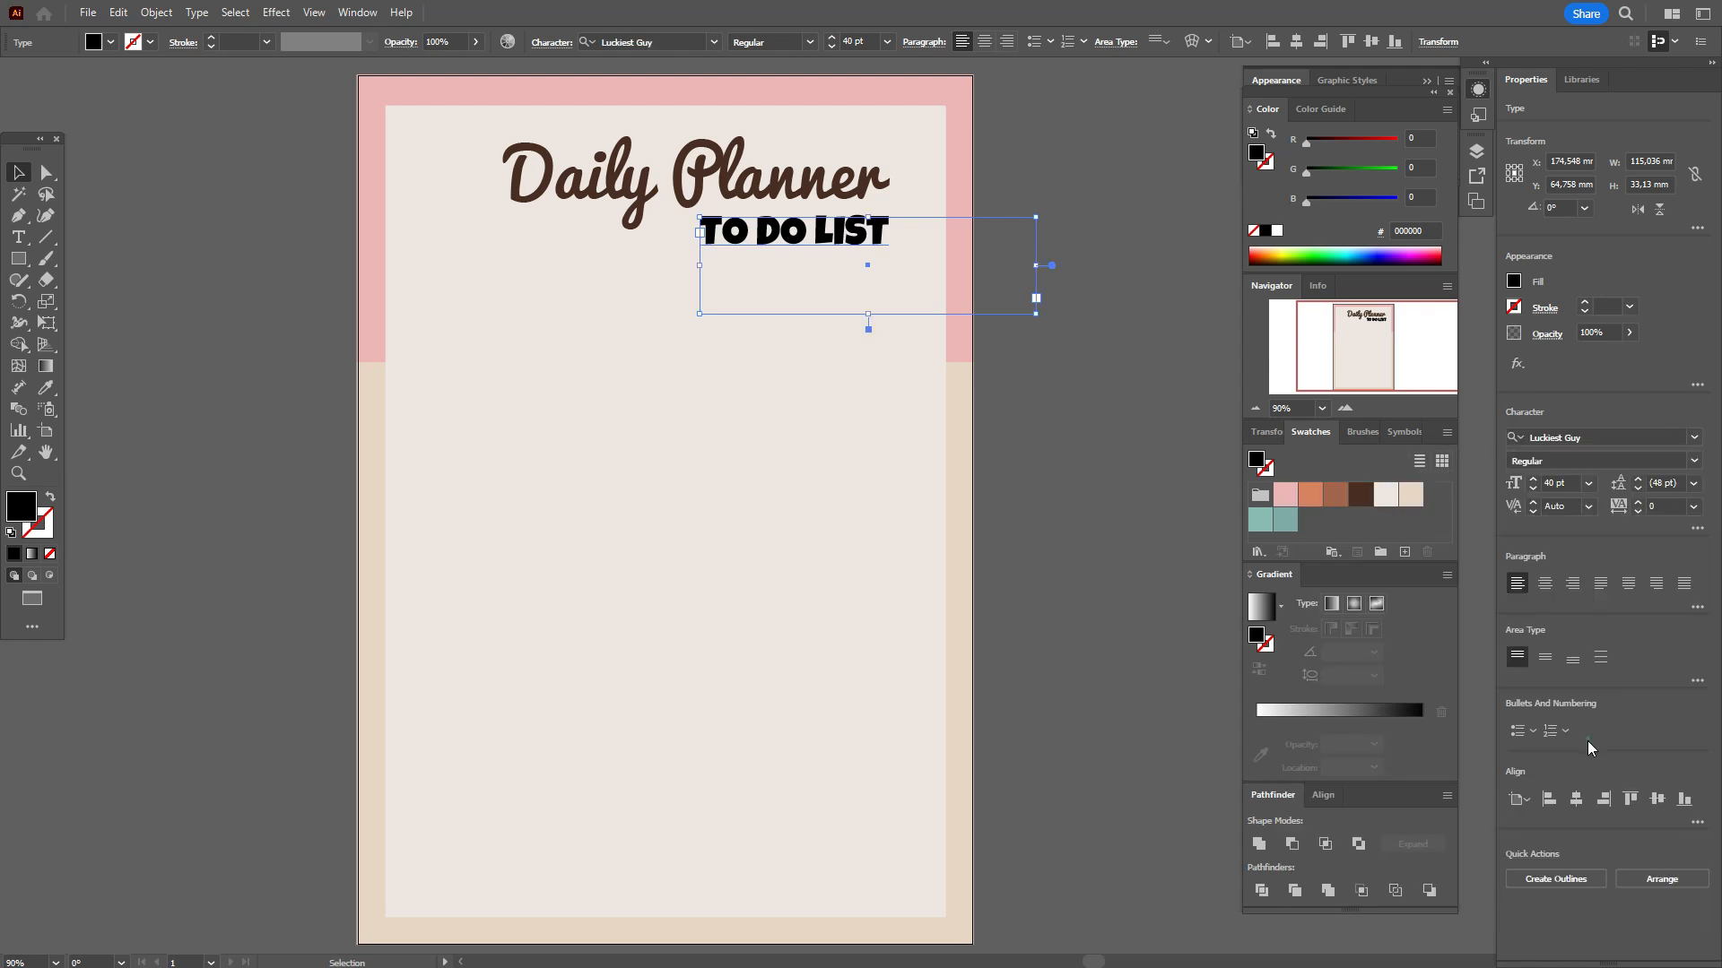
{"action": "left_click", "coordinate": [1283, 518]}
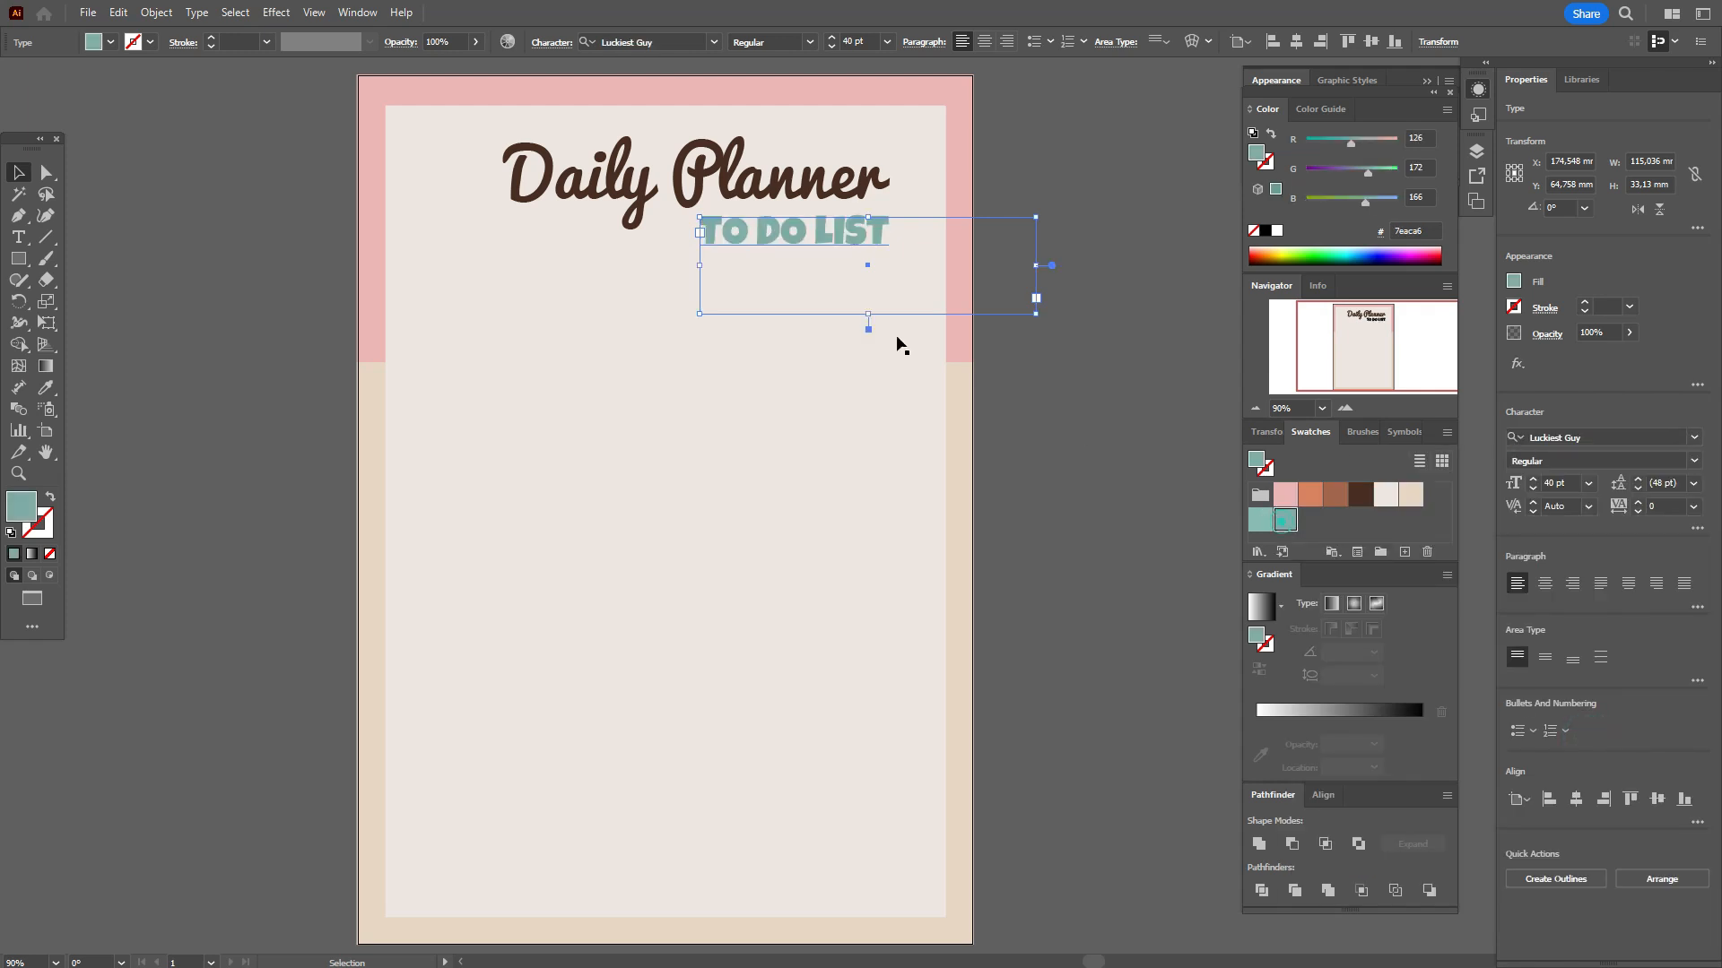
{"action": "left_click", "coordinate": [874, 258]}
{"action": "left_click", "coordinate": [859, 233]}
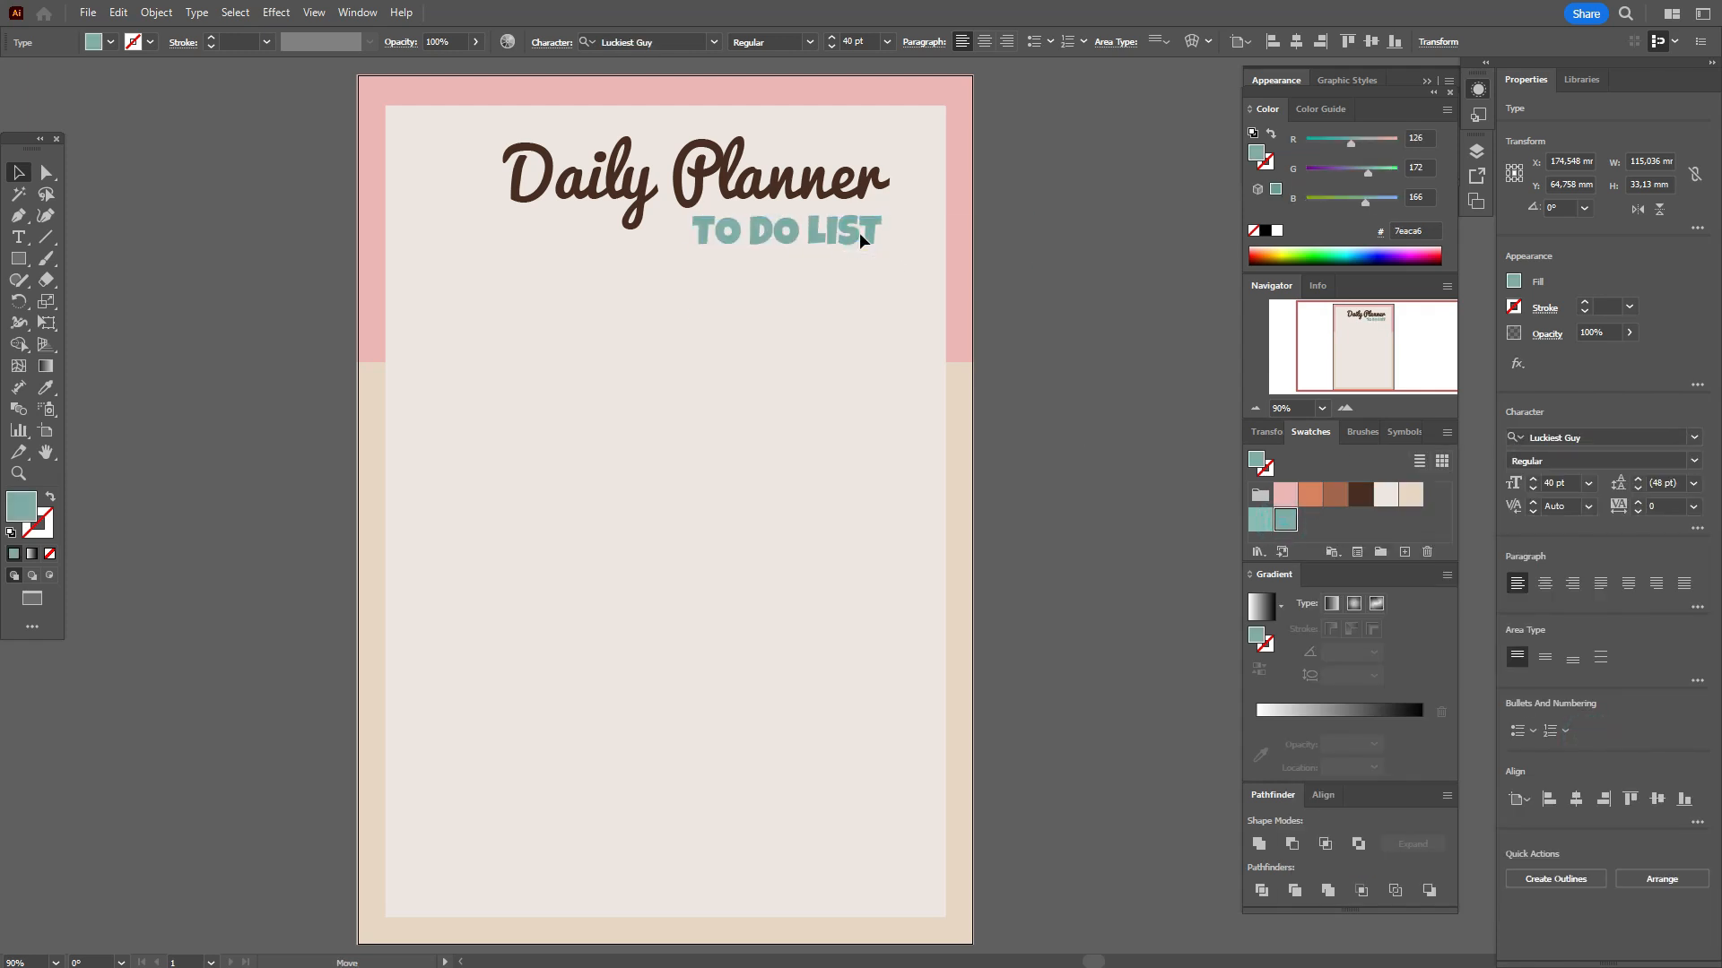
Draw a horizontal line about 178.5 mm long below the headings, spanning most of the off-white panel's width
{"action": "left_click", "coordinate": [1155, 288]}
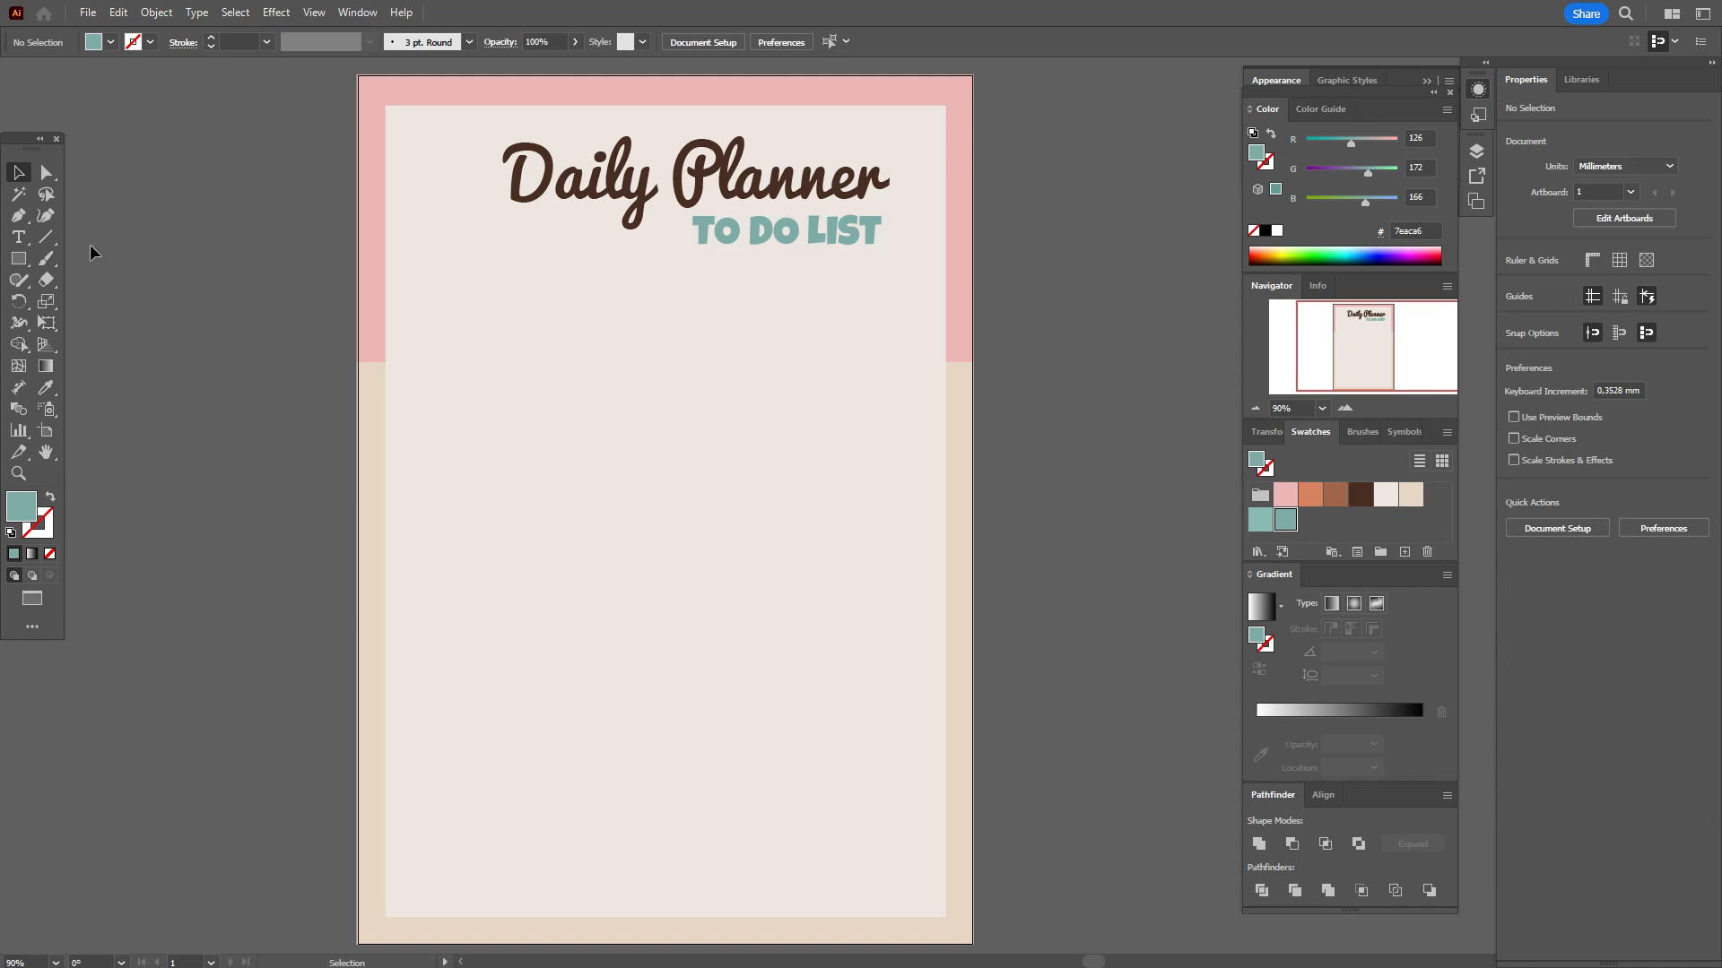
{"action": "left_click", "coordinate": [46, 239]}
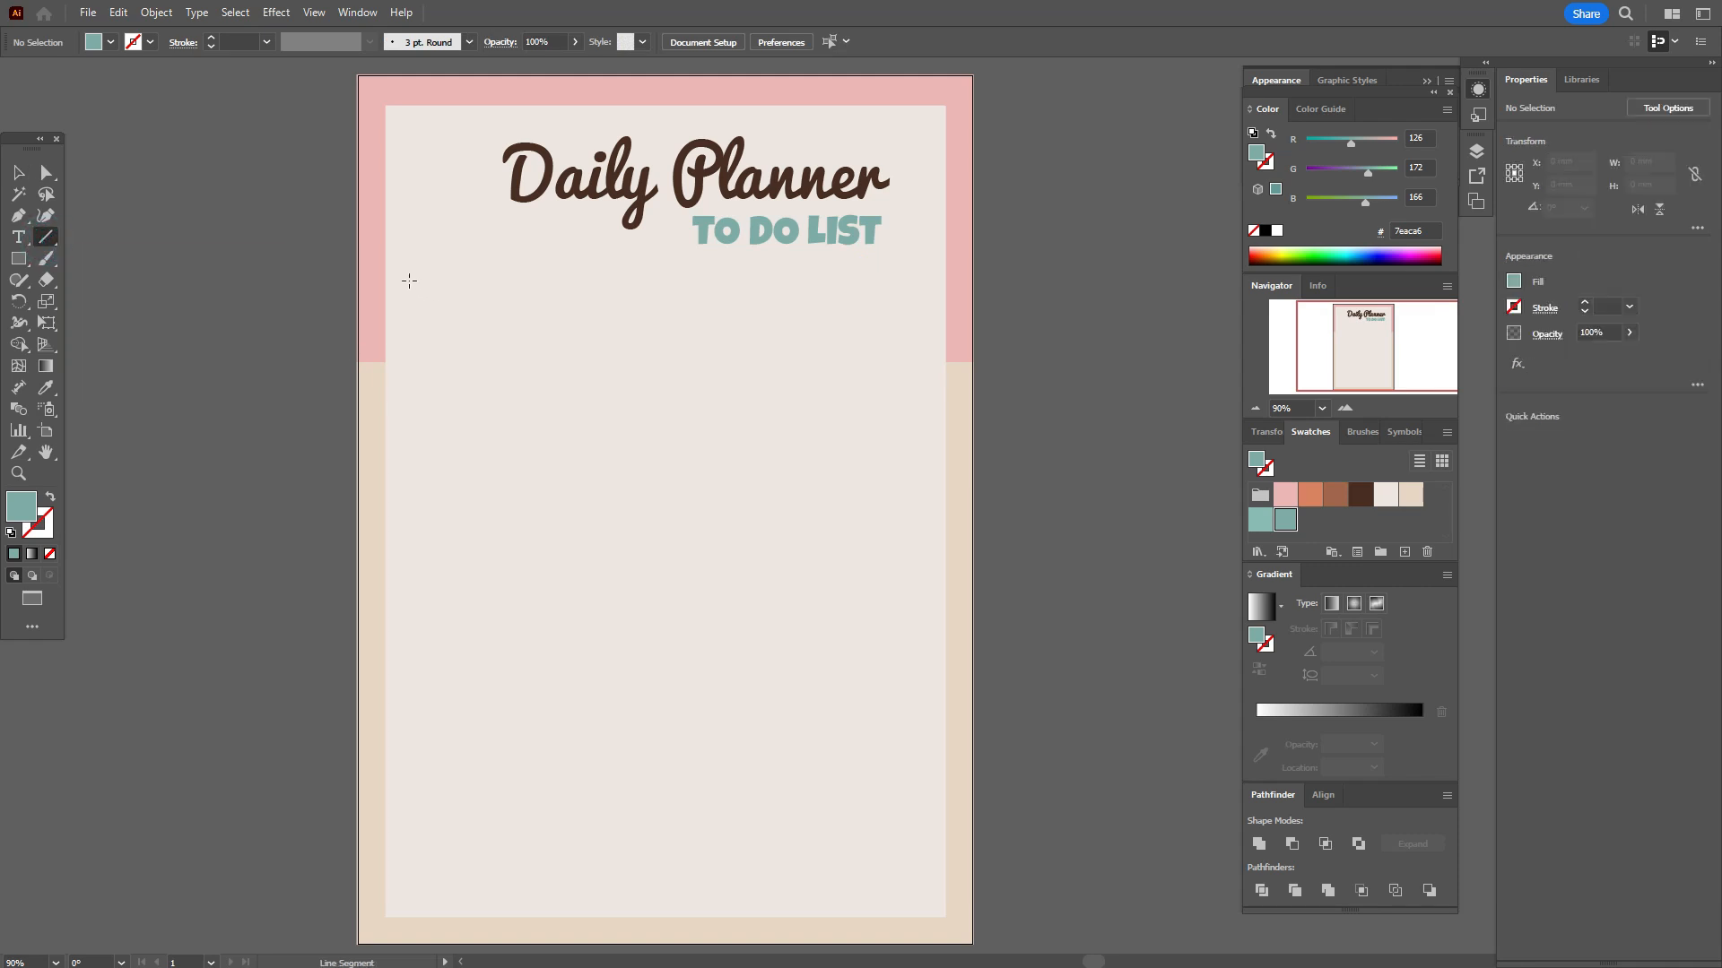
{"action": "left_click_drag", "start_coordinate": [406, 271], "coordinate": [867, 293]}
{"action": "left_click_drag", "start_coordinate": [928, 305], "coordinate": [929, 305]}
Give the horizontal line a dark brown stroke with a weight of 3 pt
{"action": "left_click", "coordinate": [34, 528]}
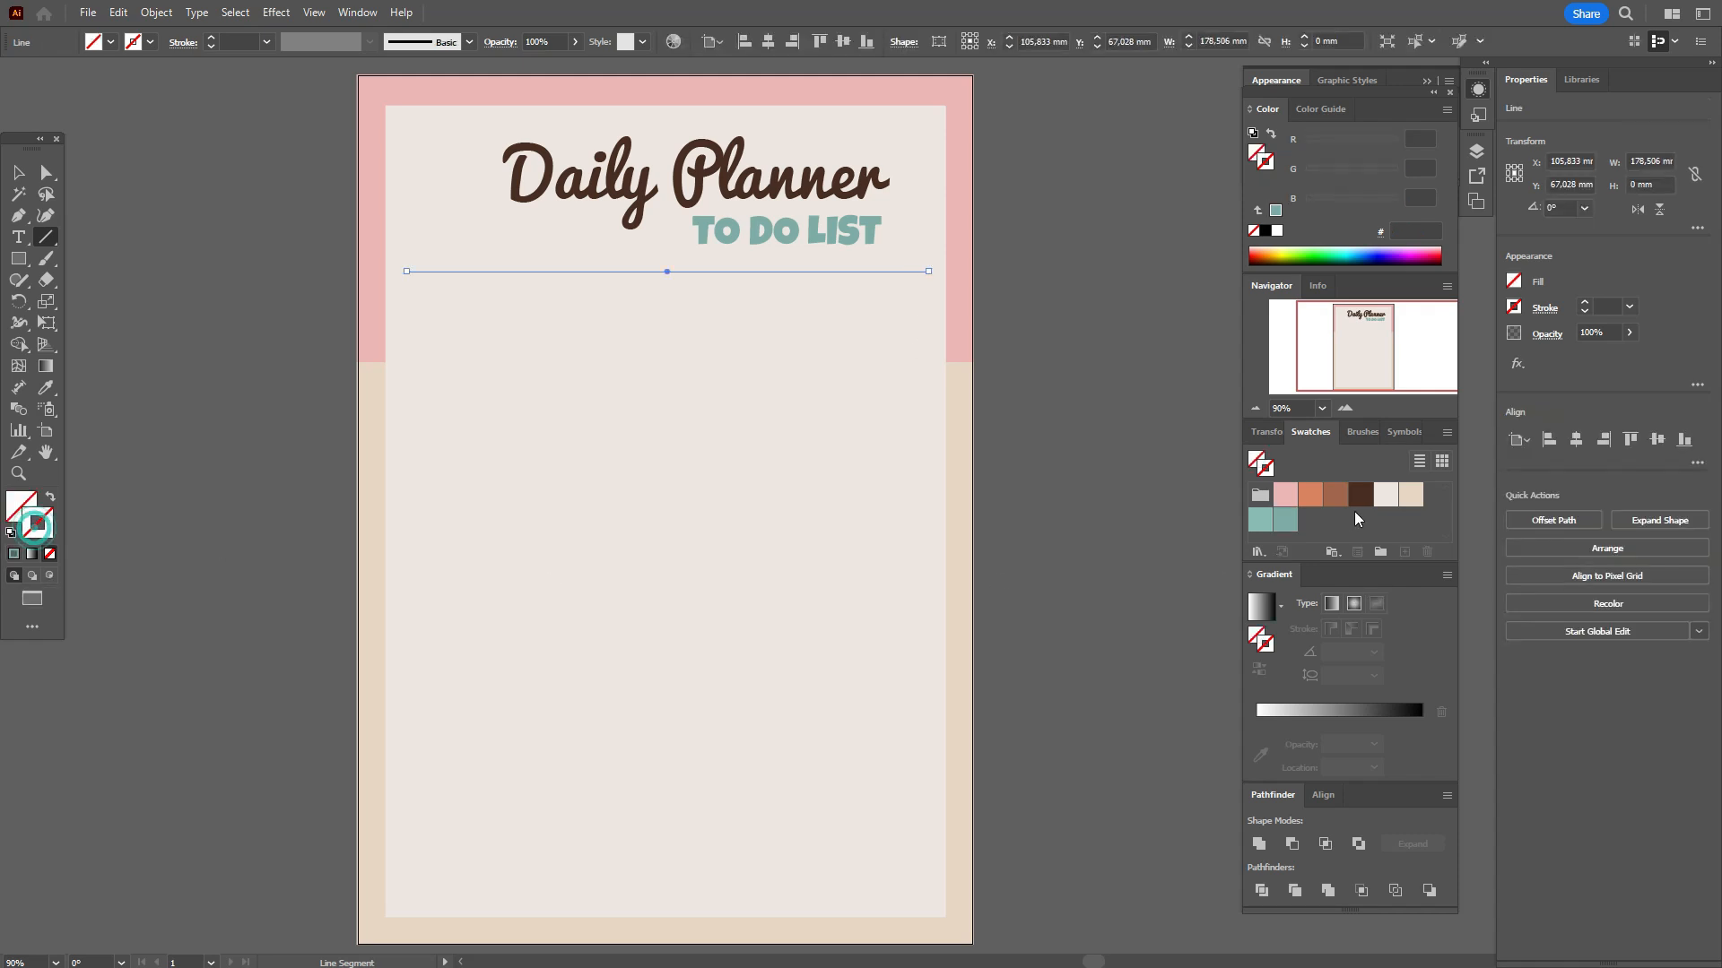
{"action": "left_click", "coordinate": [1361, 494]}
{"action": "left_click", "coordinate": [1604, 306]}
{"action": "type", "text": "3"}
{"action": "key", "text": "Return"}
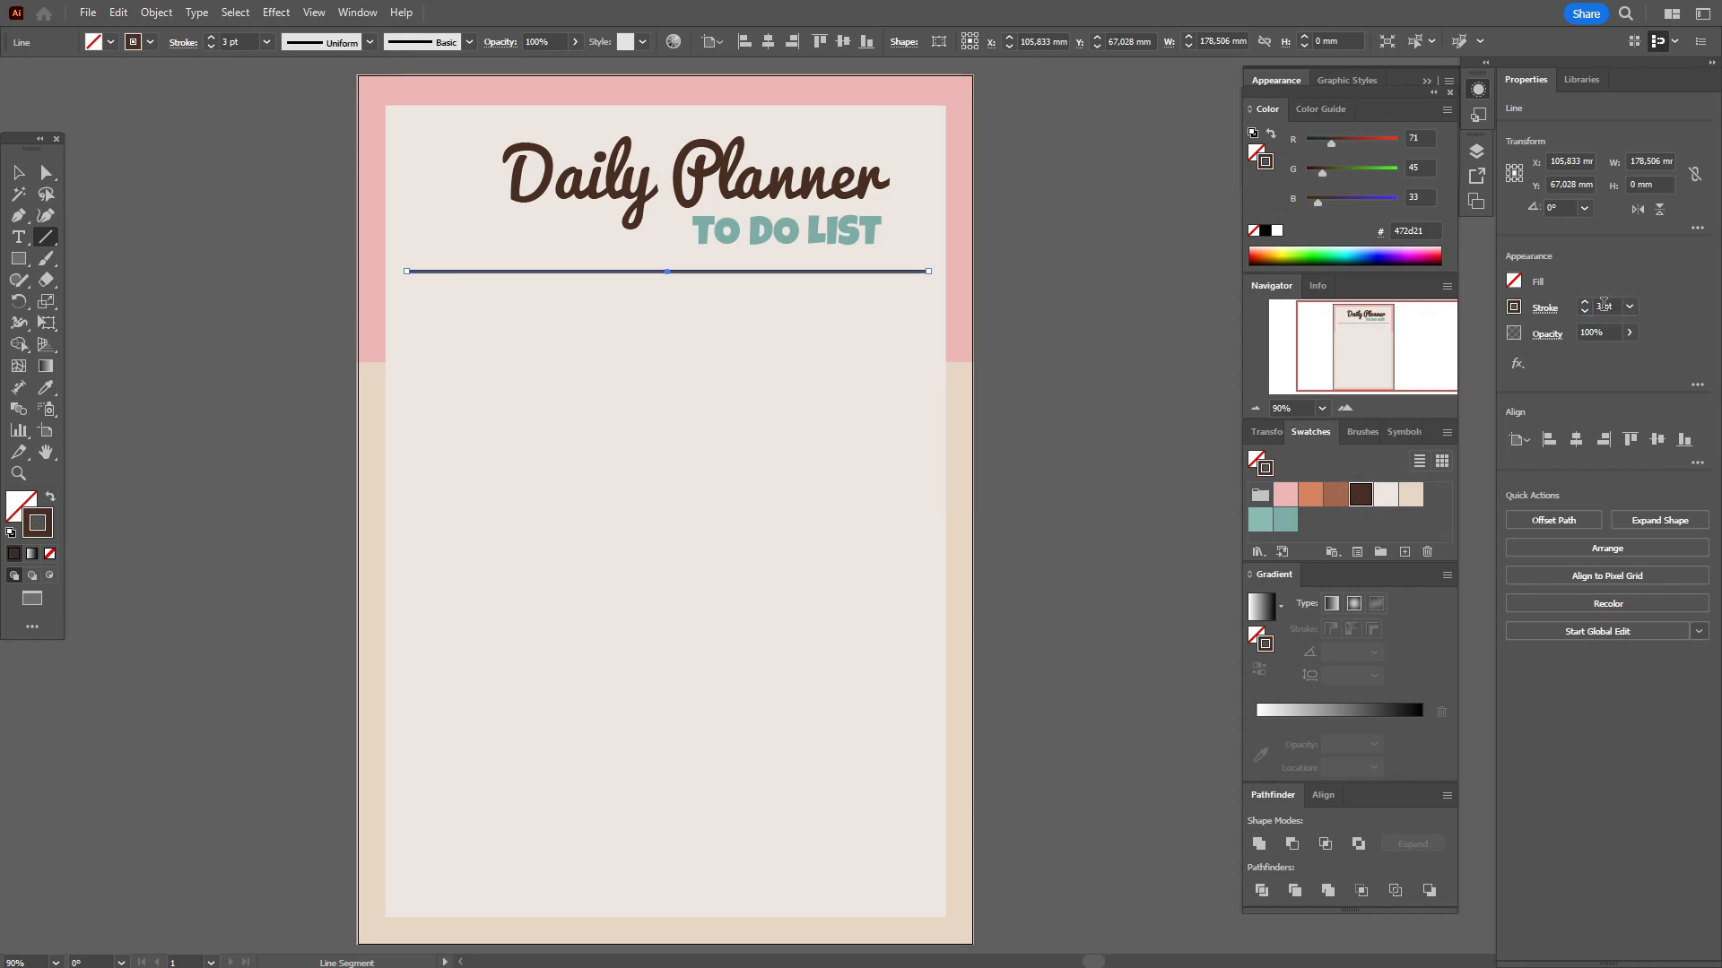
{"action": "left_click", "coordinate": [1544, 309]}
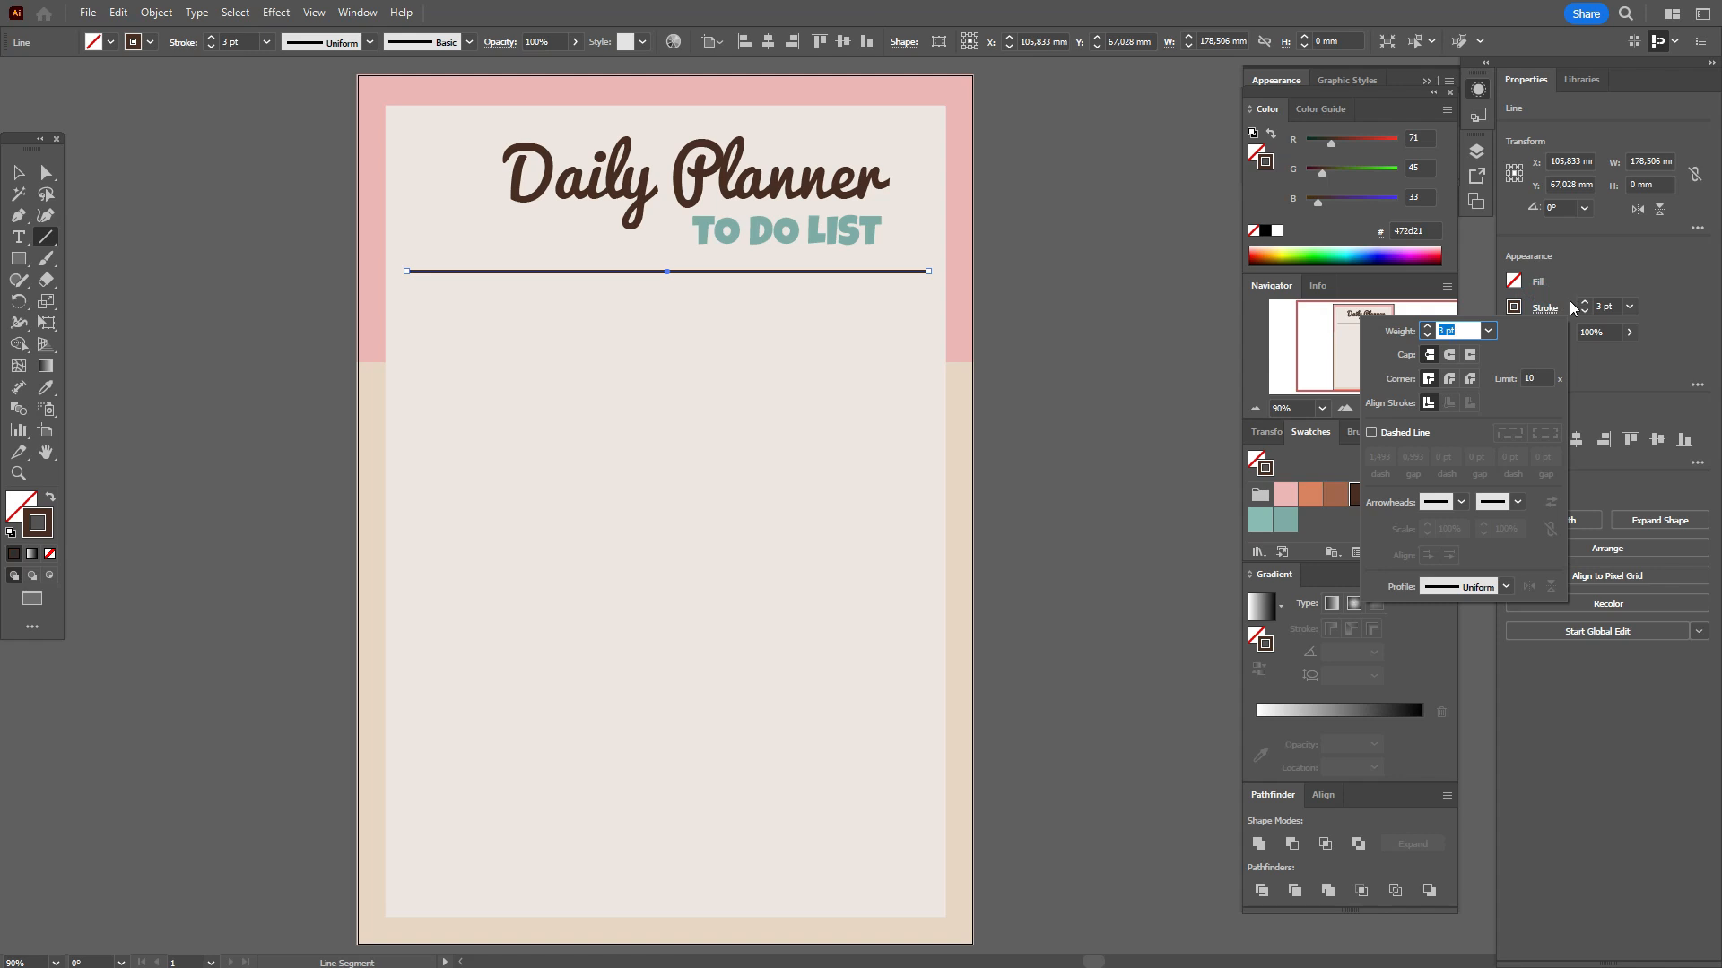
{"action": "left_click", "coordinate": [1543, 309]}
{"action": "left_click", "coordinate": [18, 172]}
{"action": "left_click", "coordinate": [171, 261]}
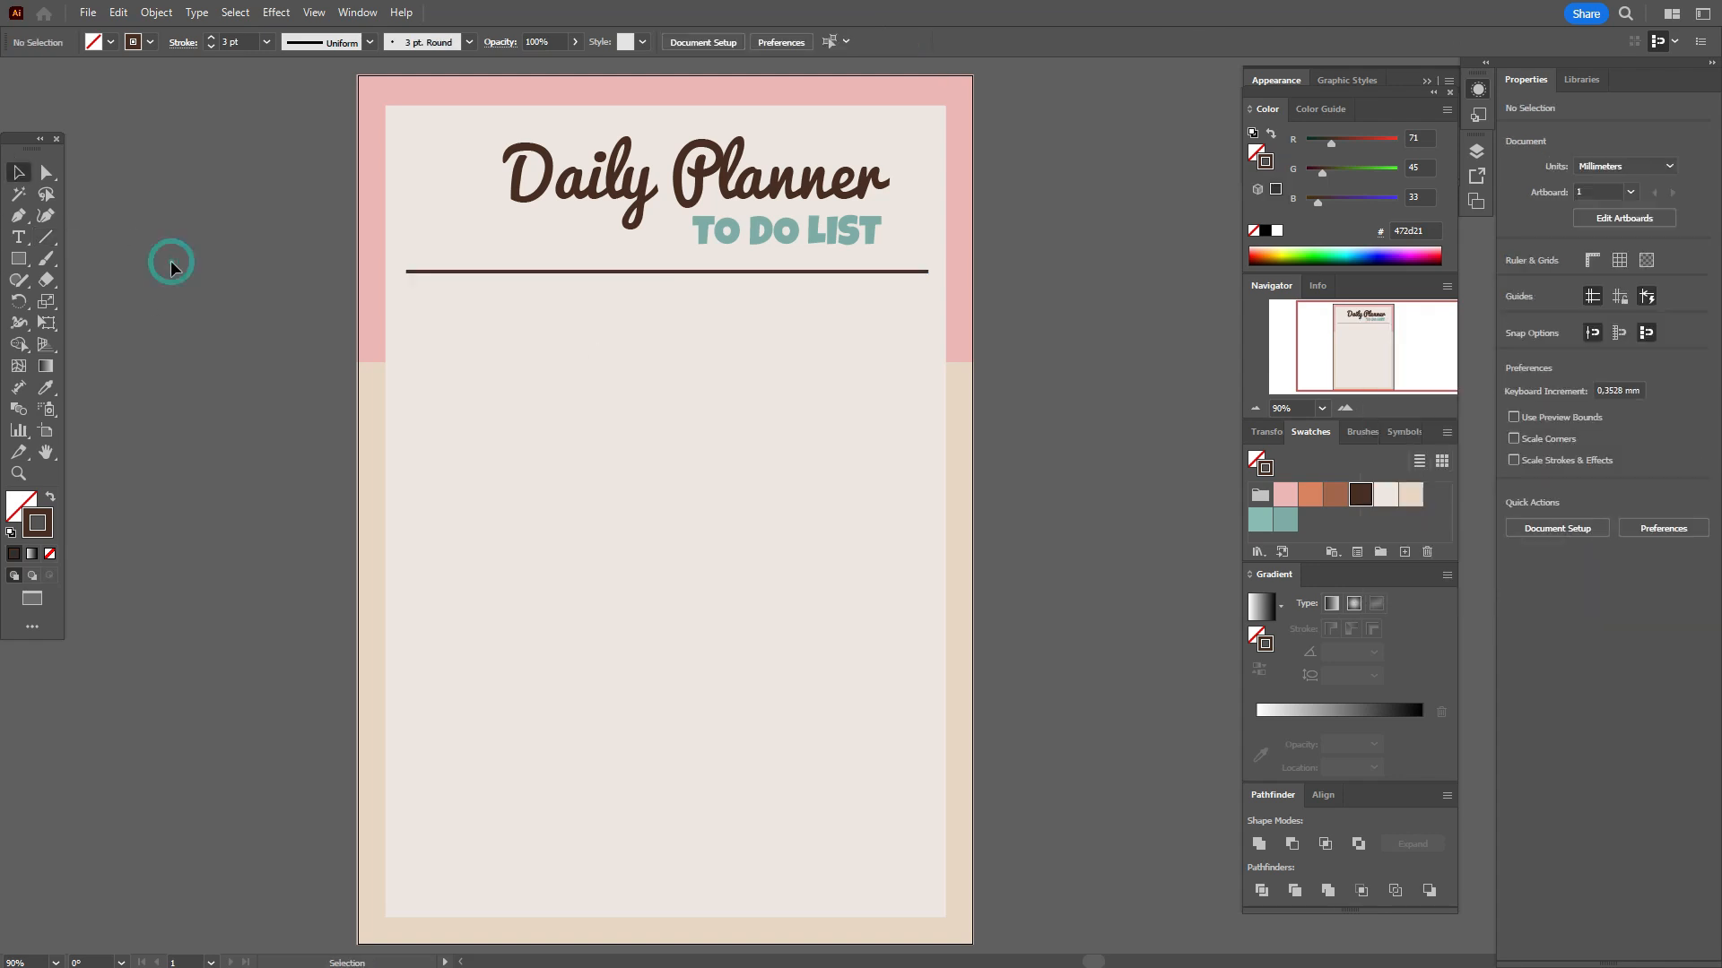
Duplicate the brown line about 12.5 mm below the original and set the copy's stroke weight to 0.5 pt
{"action": "left_click", "coordinate": [795, 271]}
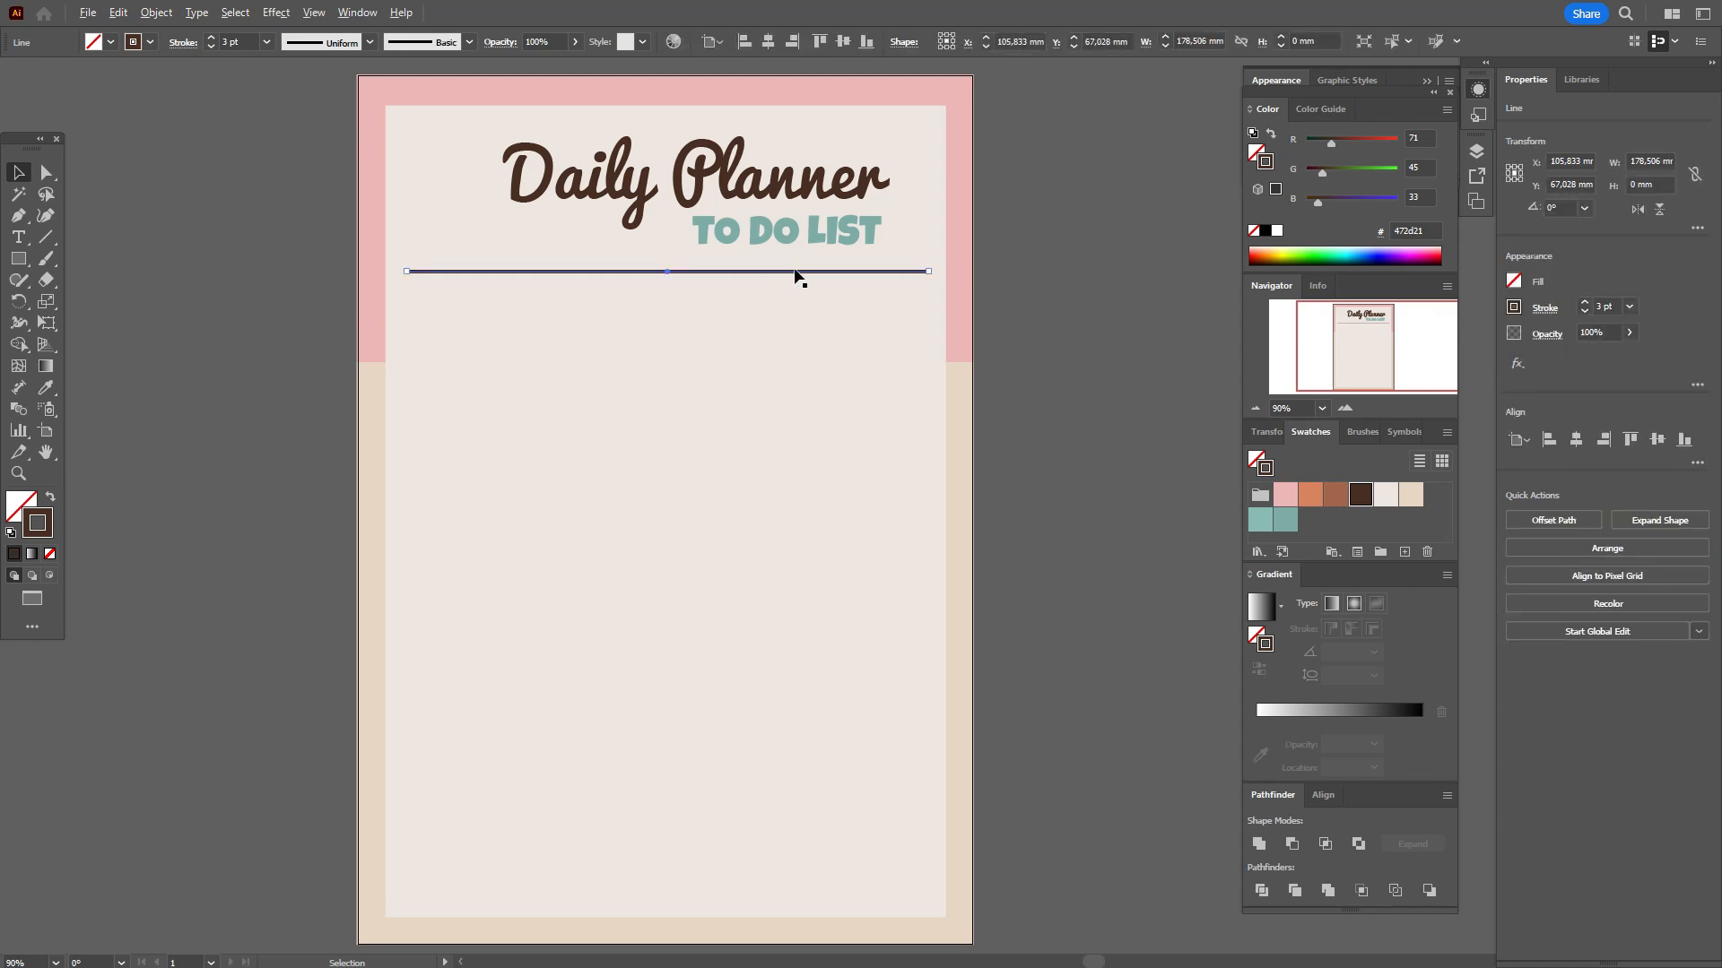
{"action": "left_click_drag", "start_coordinate": [800, 274], "coordinate": [800, 309]}
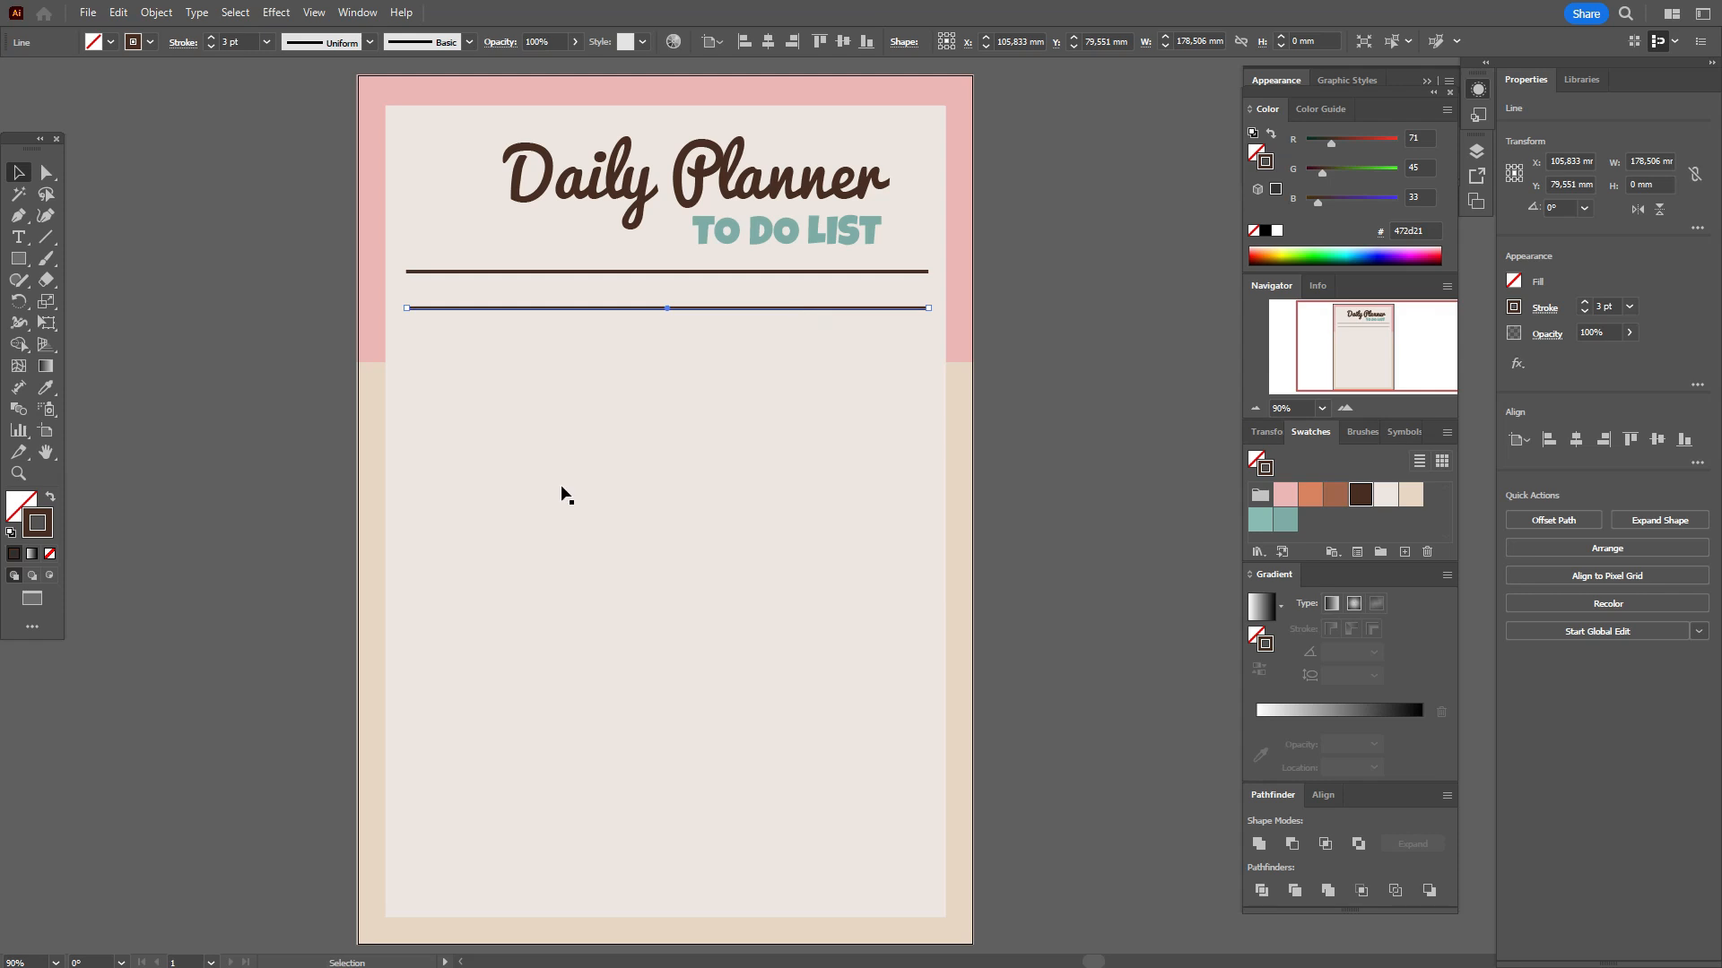
{"action": "double_click", "coordinate": [1600, 303]}
{"action": "type", "text": "0.5"}
{"action": "key", "text": "Return"}
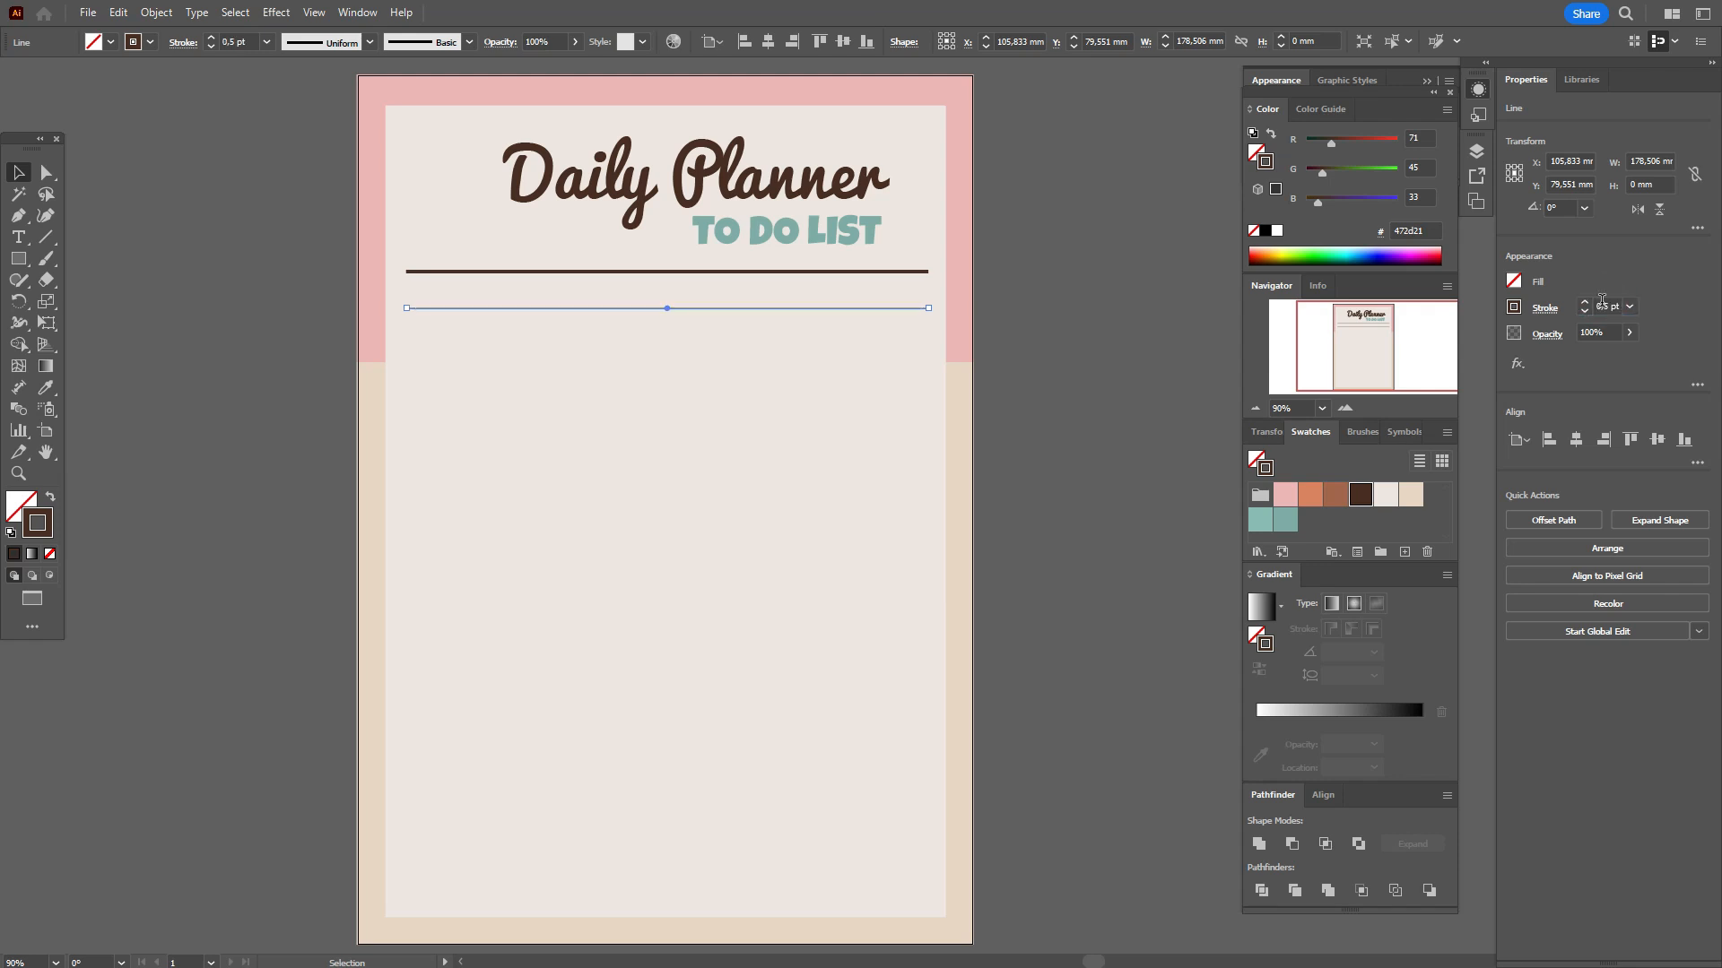
Add an area text reading "DATE:" over the left ends of the lines and the page border
{"action": "left_click_drag", "start_coordinate": [139, 484], "coordinate": [387, 563]}
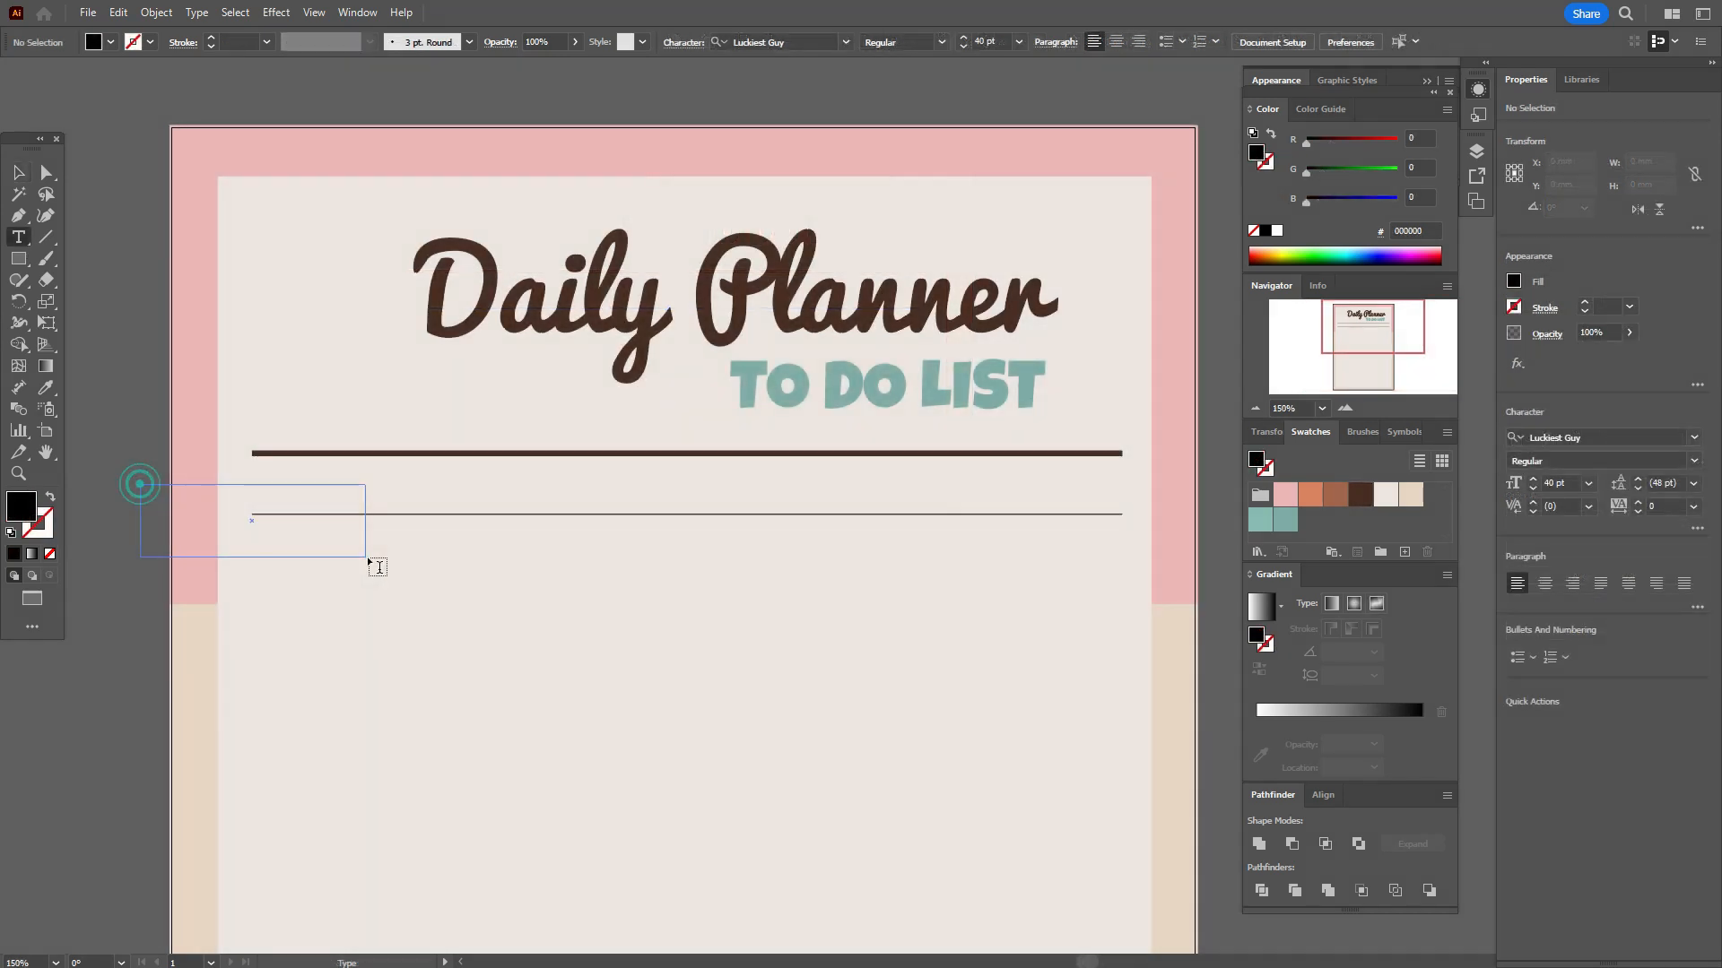
{"action": "type", "text": "DAT"}
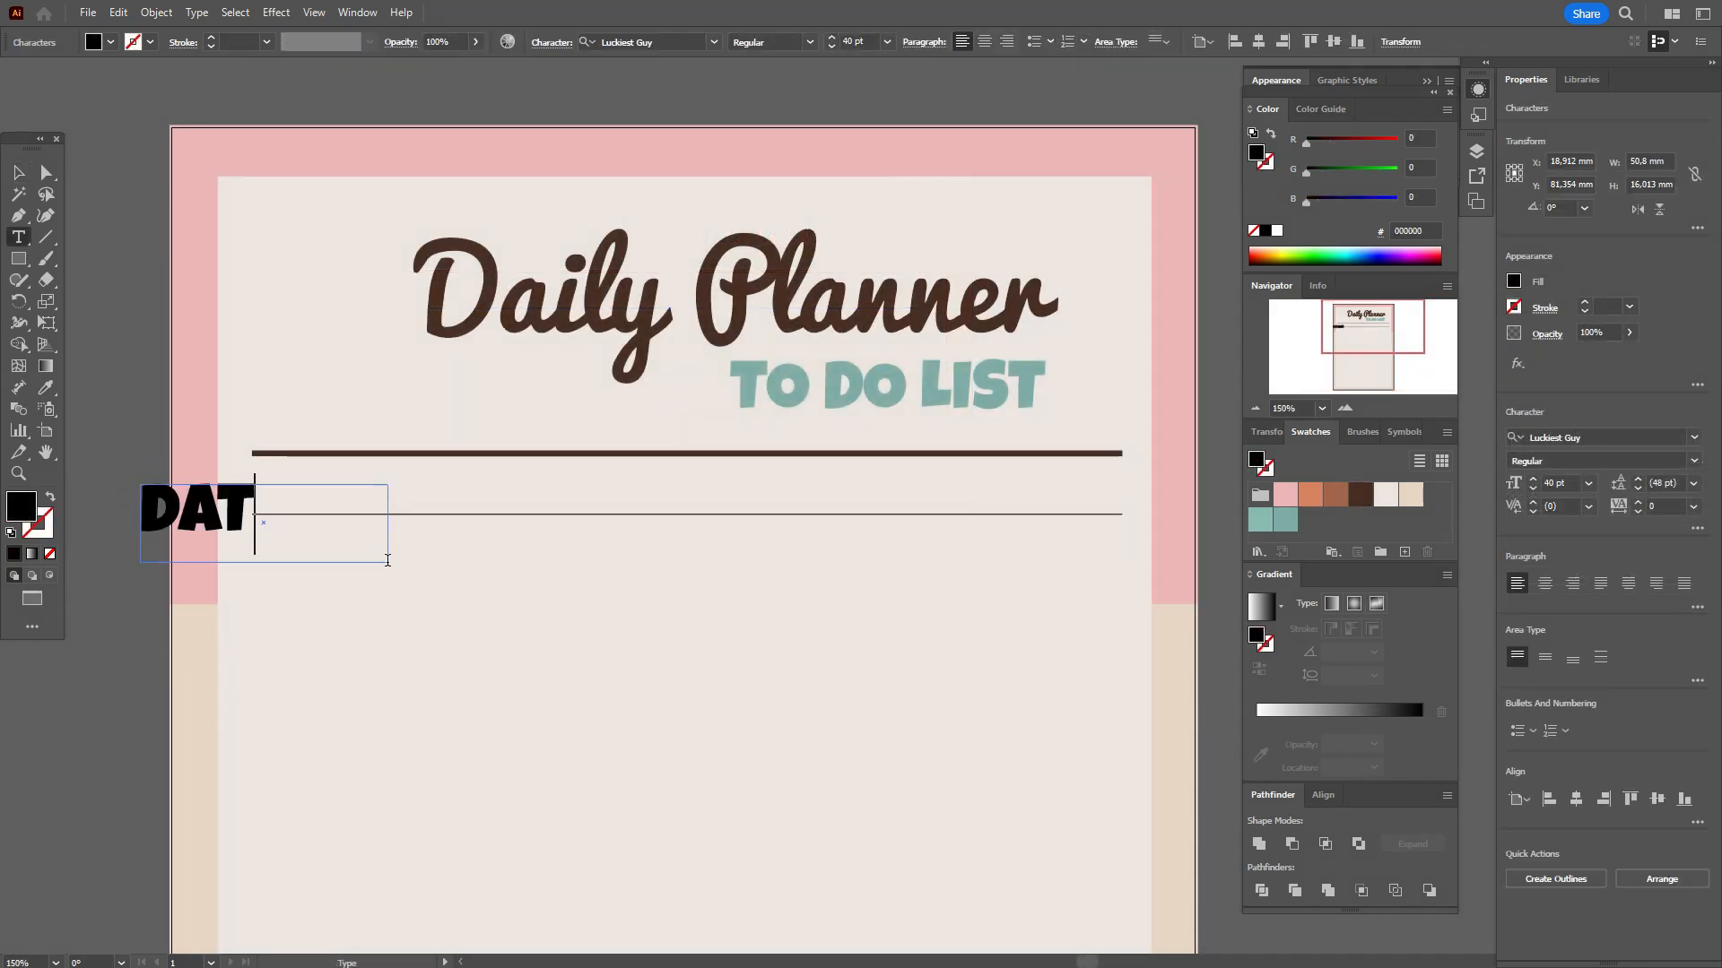
{"action": "type", "text": "E:"}
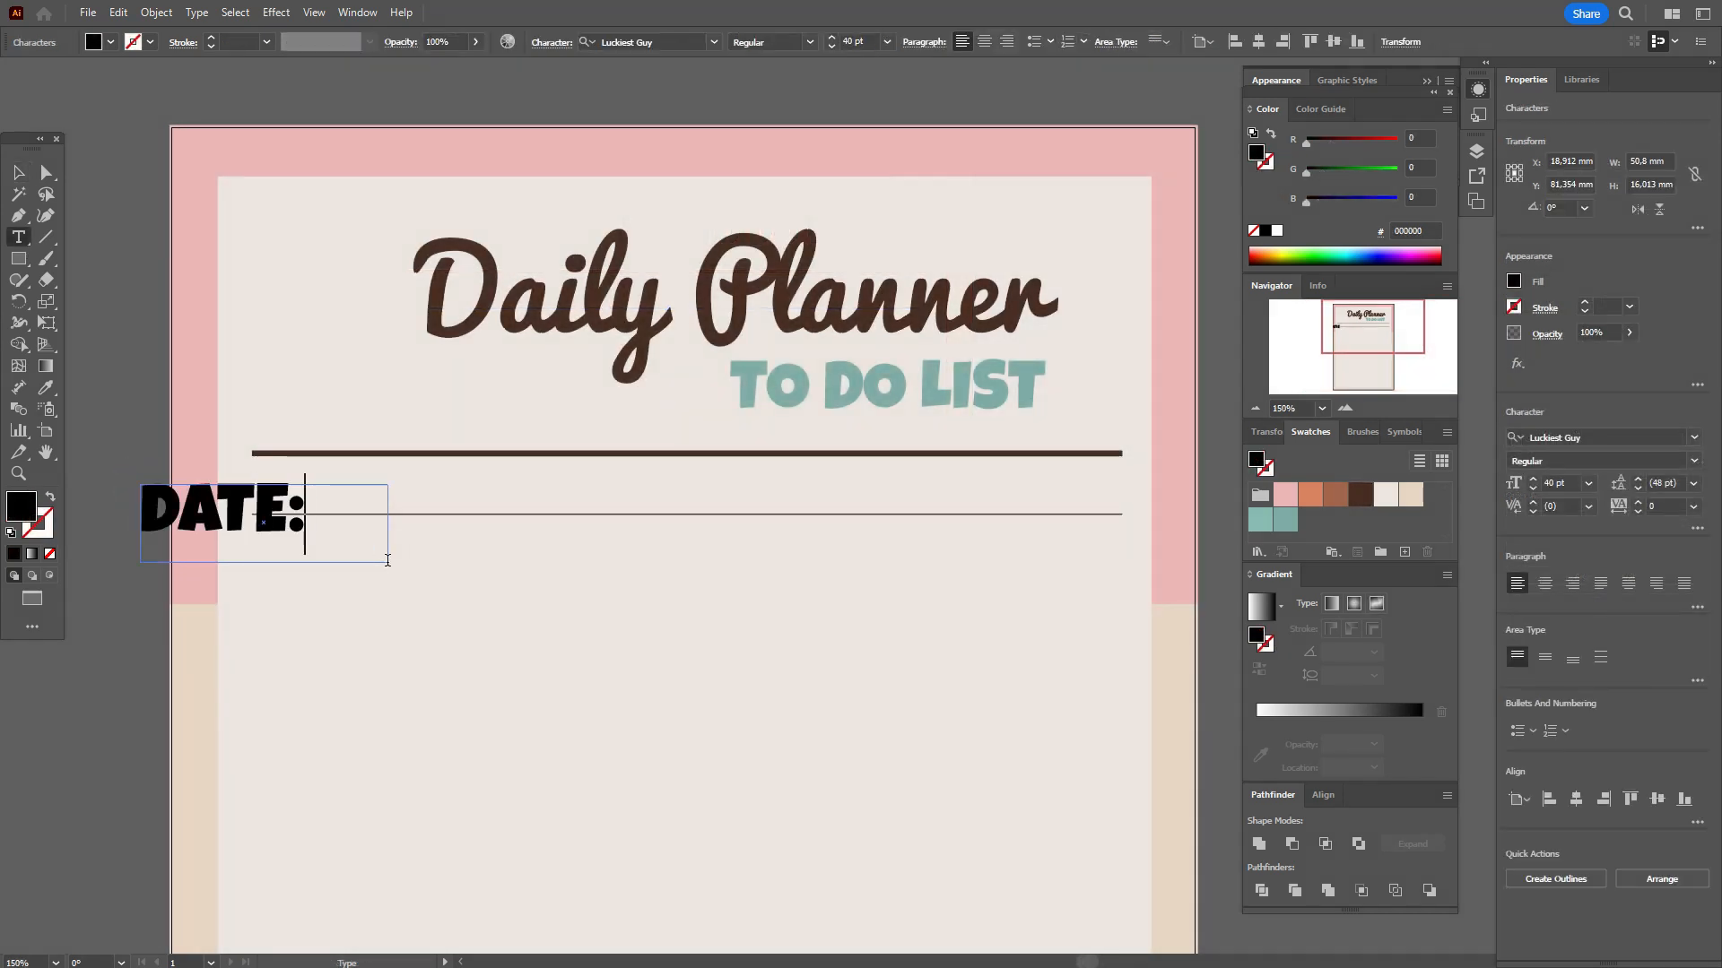
{"action": "key", "text": "Escape"}
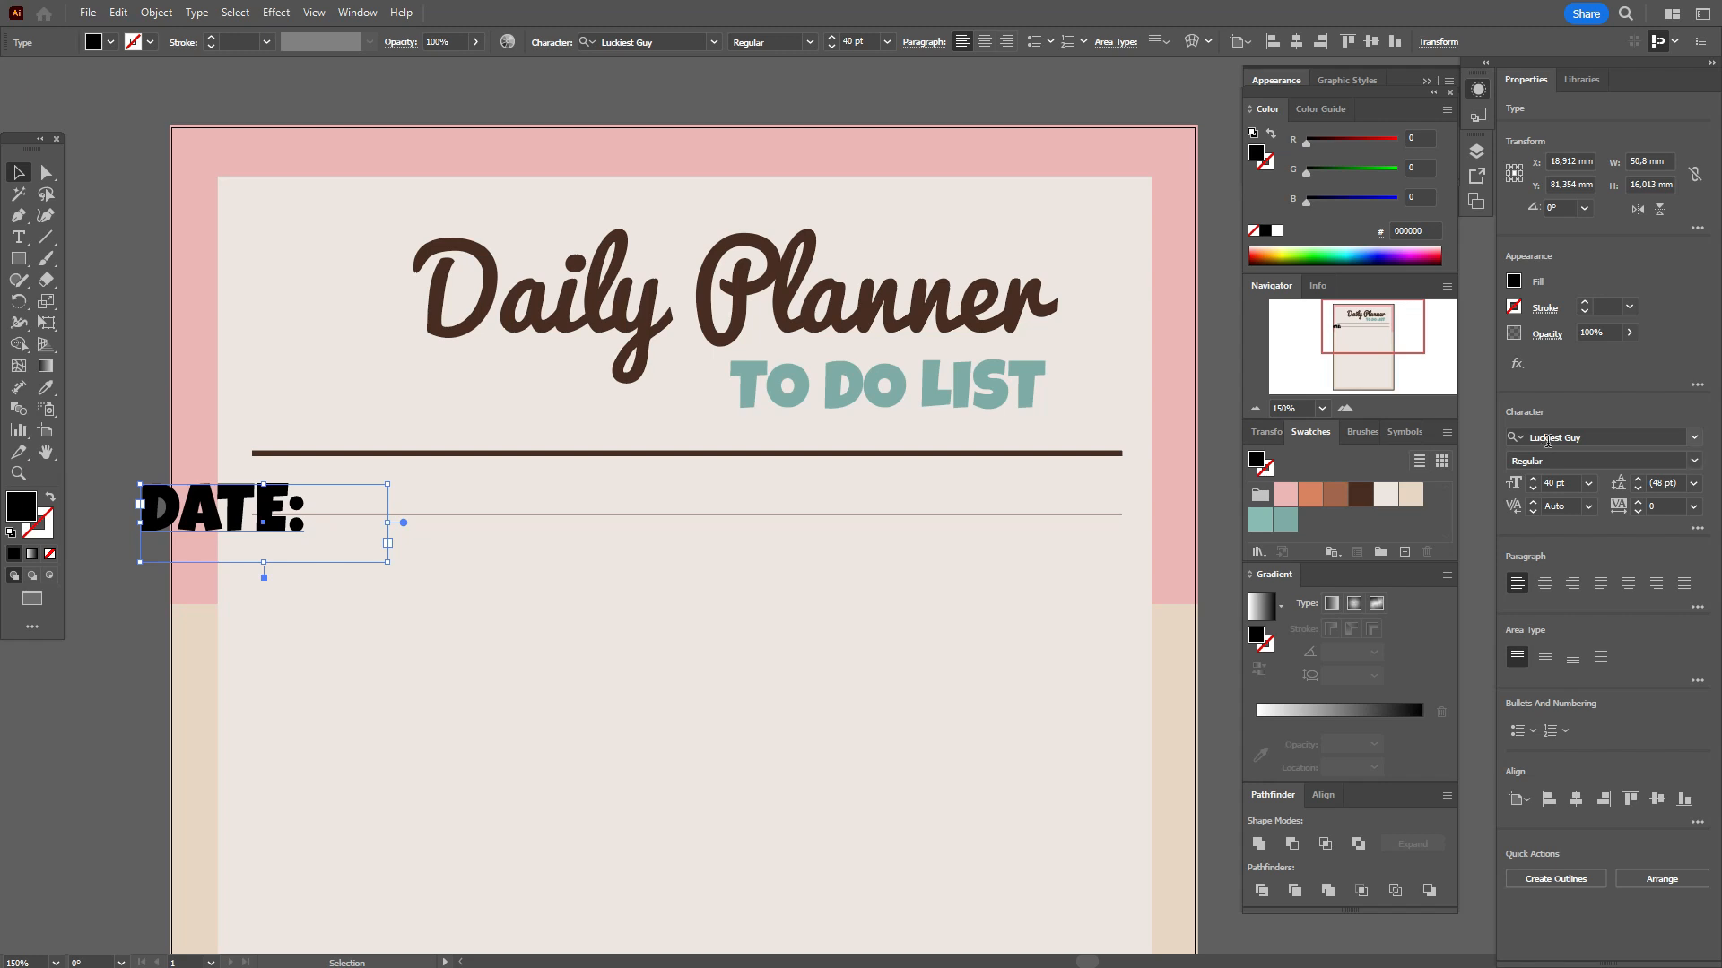
Set the "DATE:" text in Poppins Bold at 9 pt and place it between the two lines near their left ends
{"action": "left_click", "coordinate": [1547, 438]}
{"action": "type", "text": "popp"}
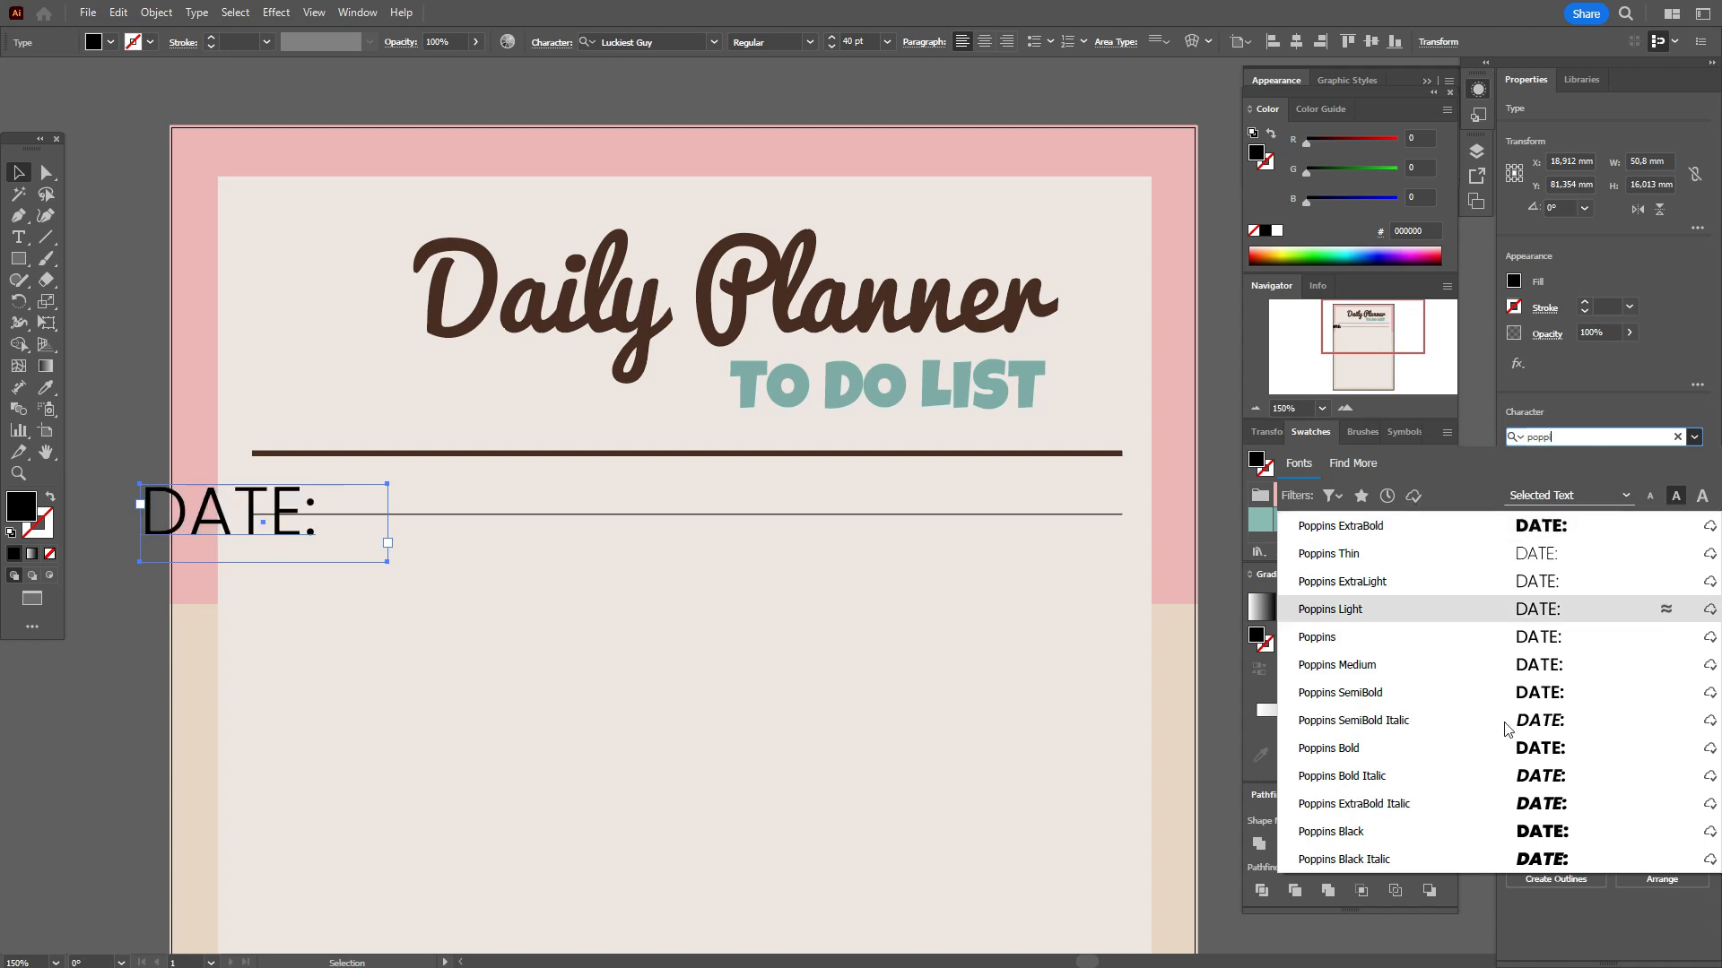
{"action": "left_click", "coordinate": [1520, 748]}
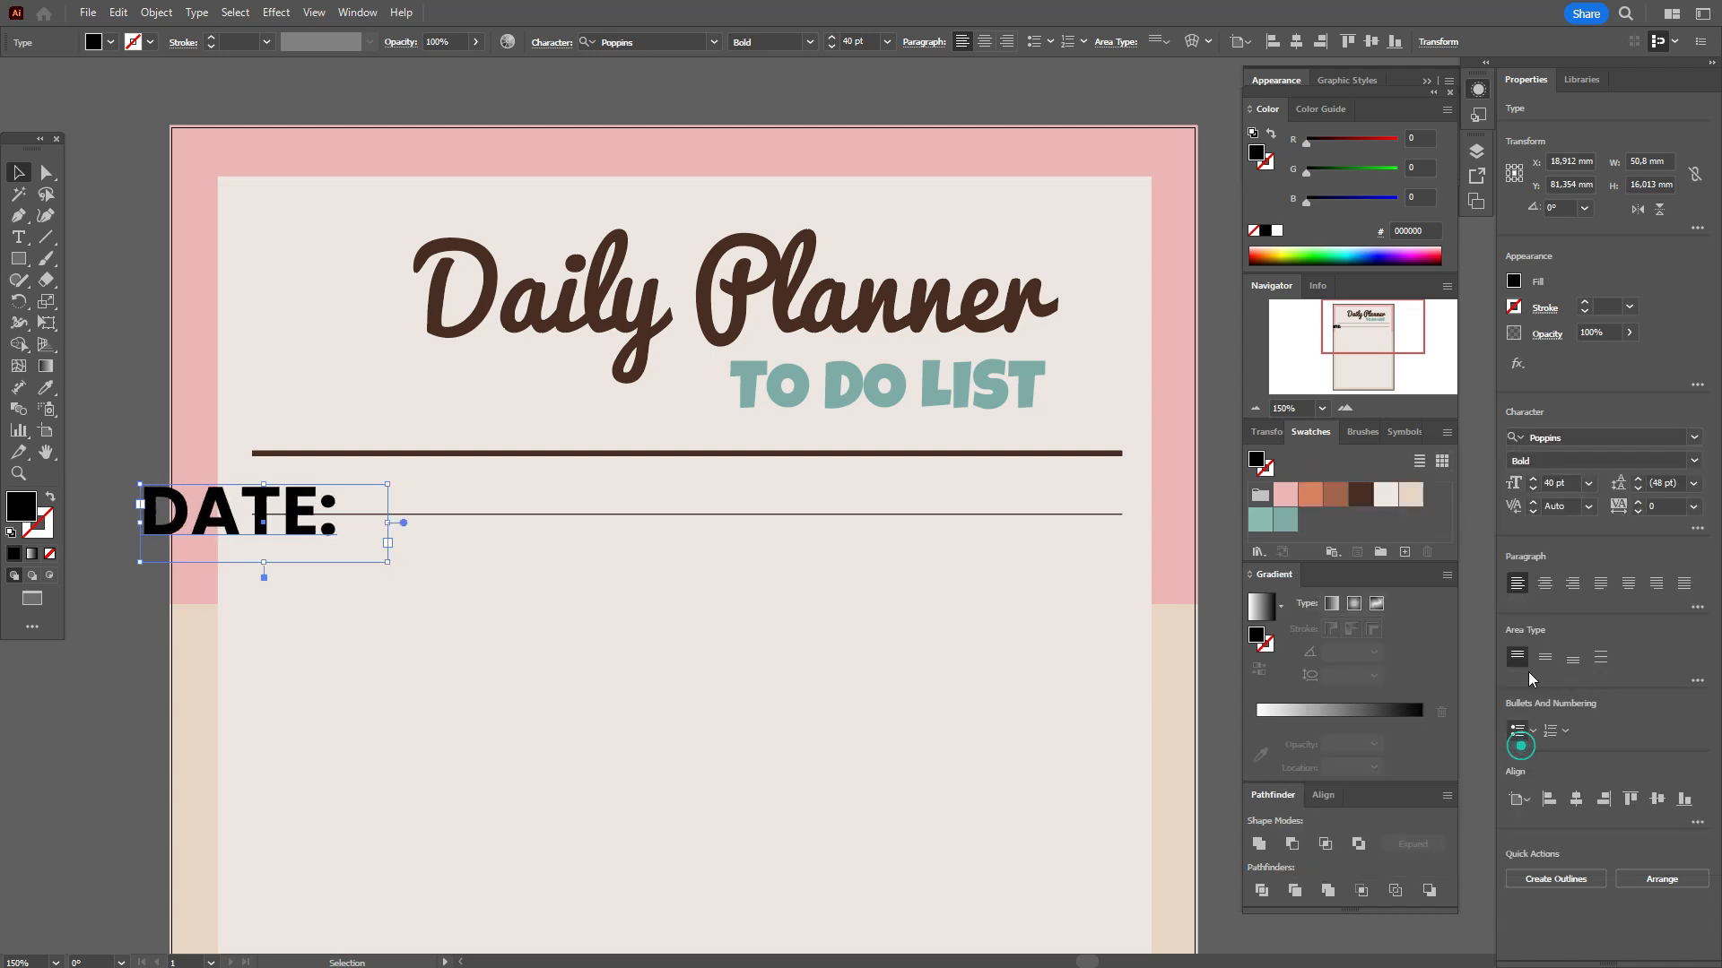
{"action": "left_click", "coordinate": [1563, 486]}
{"action": "type", "text": "9"}
{"action": "key", "text": "Return"}
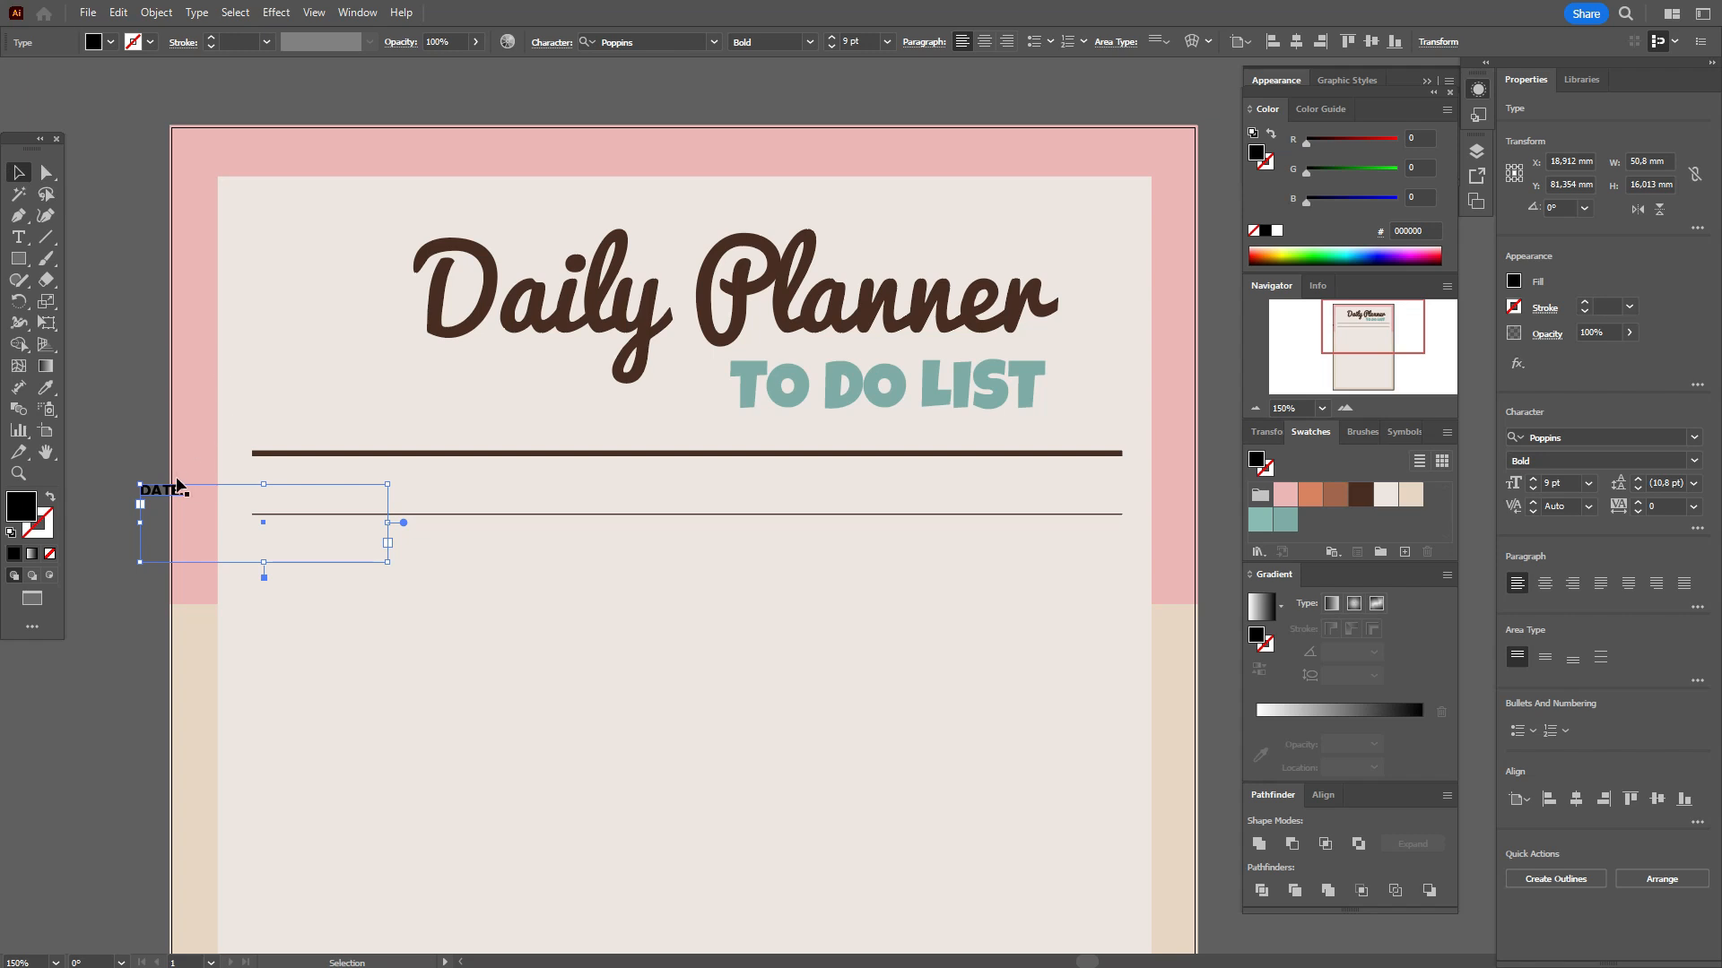
{"action": "left_click_drag", "start_coordinate": [170, 488], "coordinate": [305, 489]}
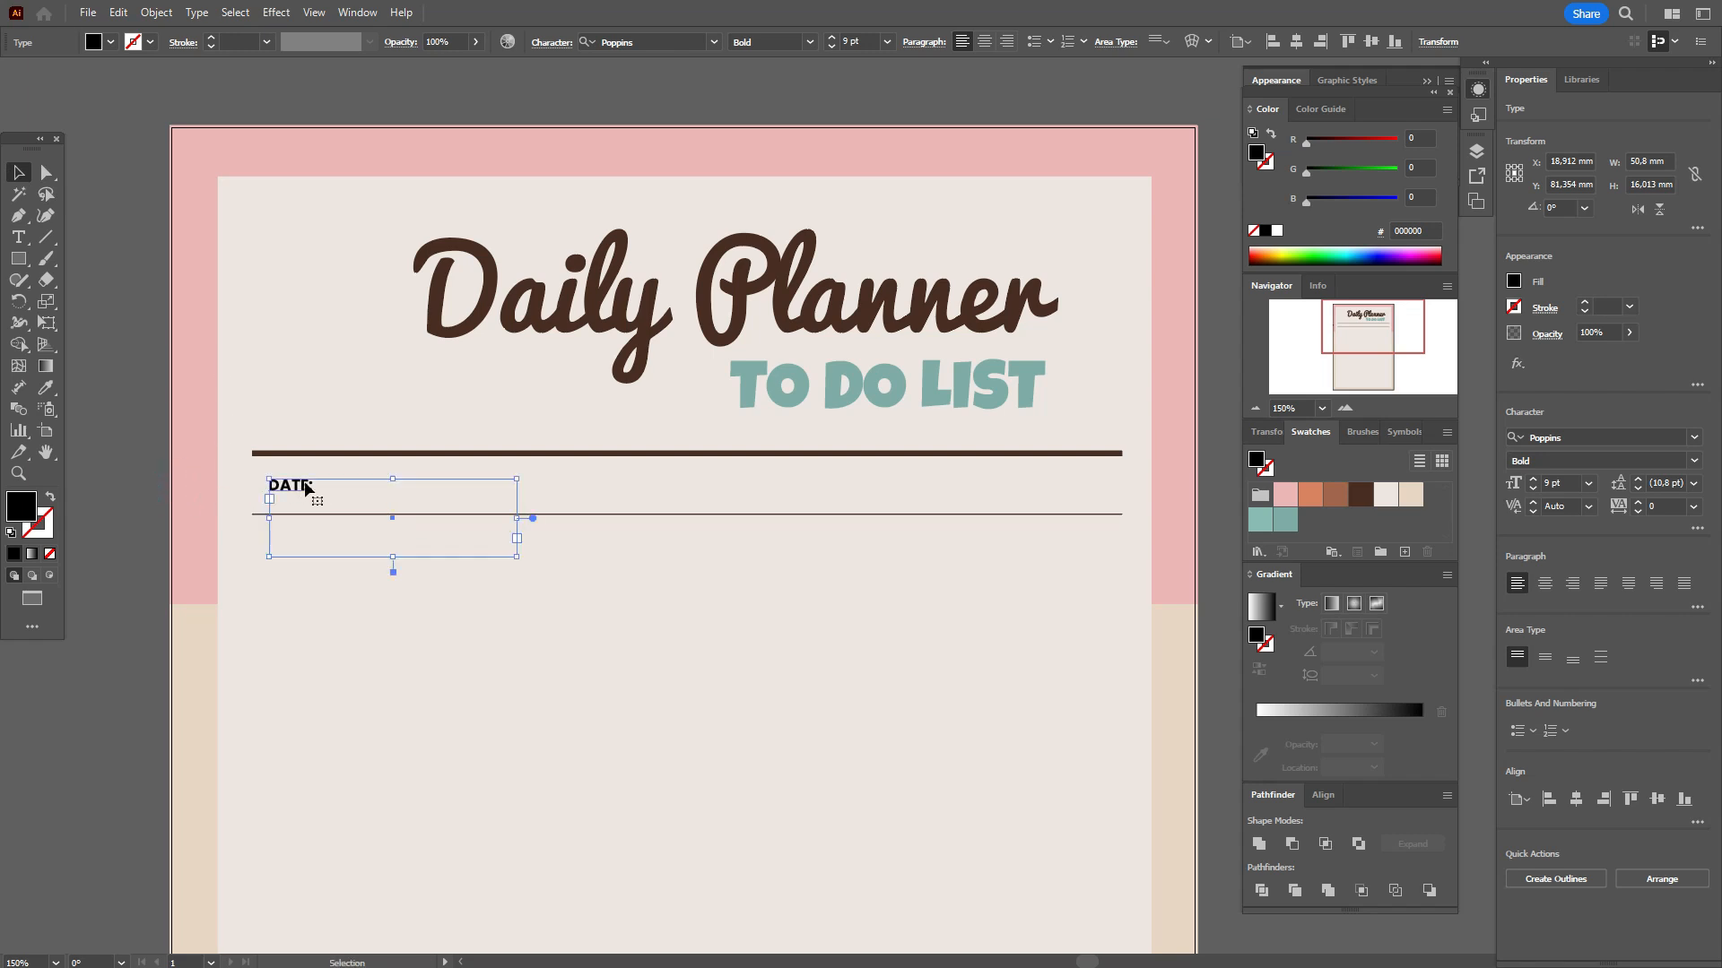
{"action": "left_click", "coordinate": [154, 427]}
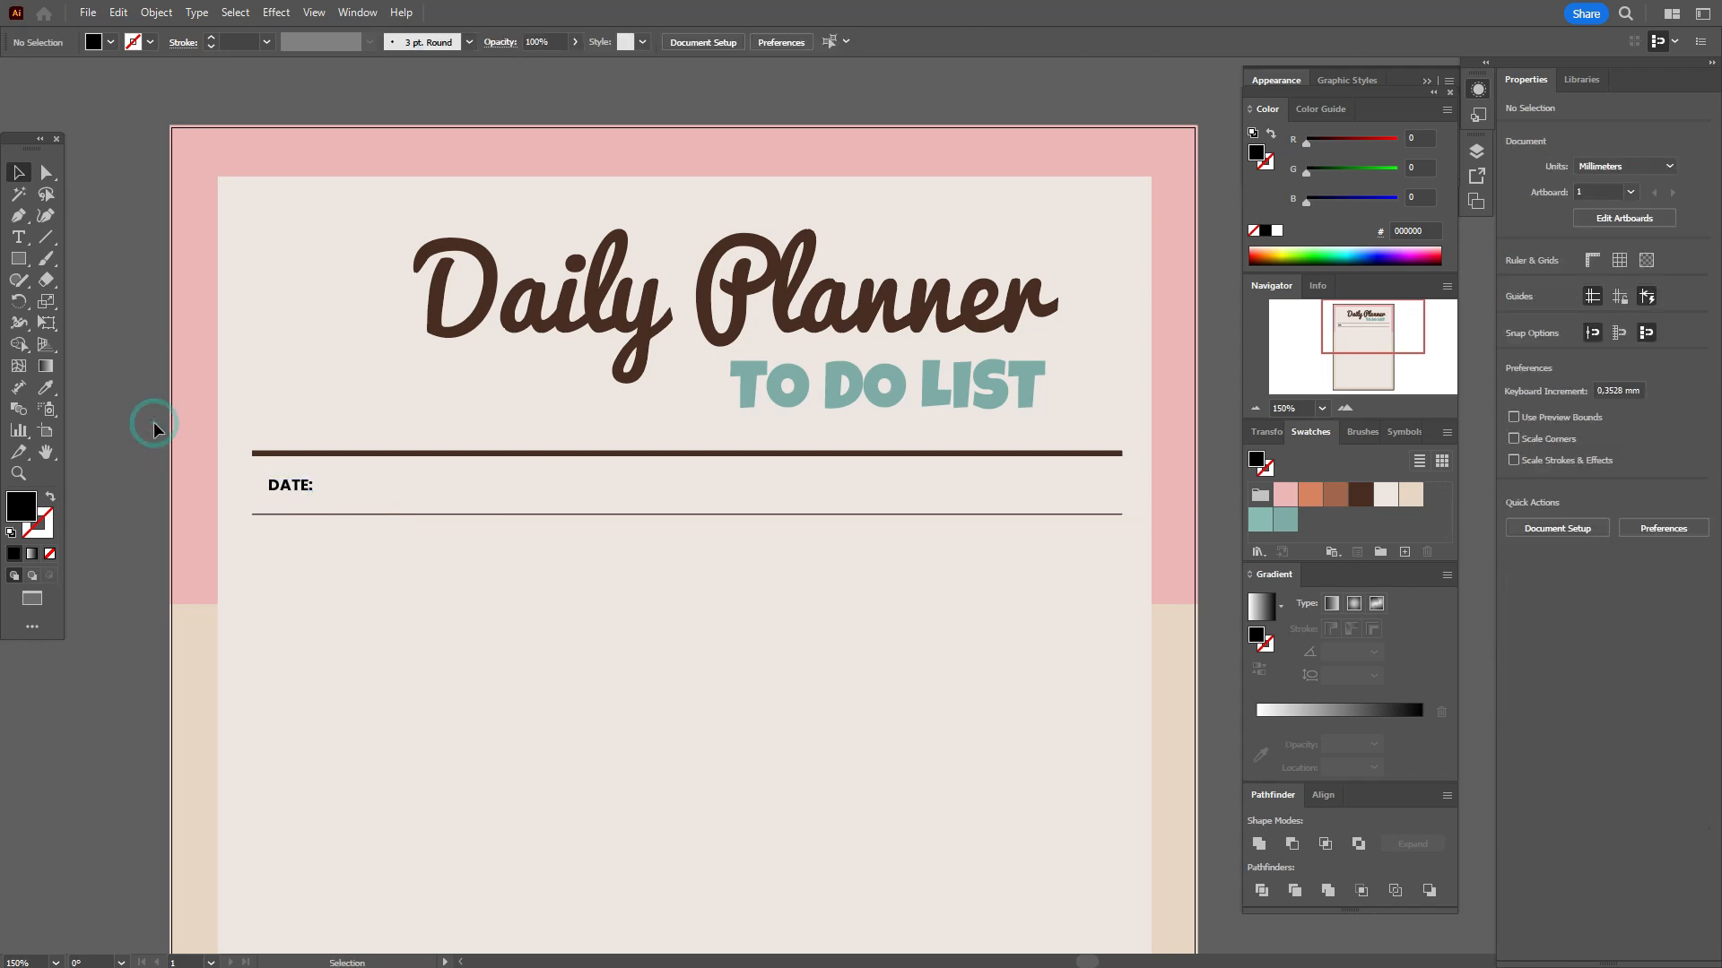
Add an area text with the spaced weekday letters "S M T W T F S" and place it between the two lines at the right
{"action": "left_click", "coordinate": [18, 260]}
{"action": "left_click", "coordinate": [18, 237]}
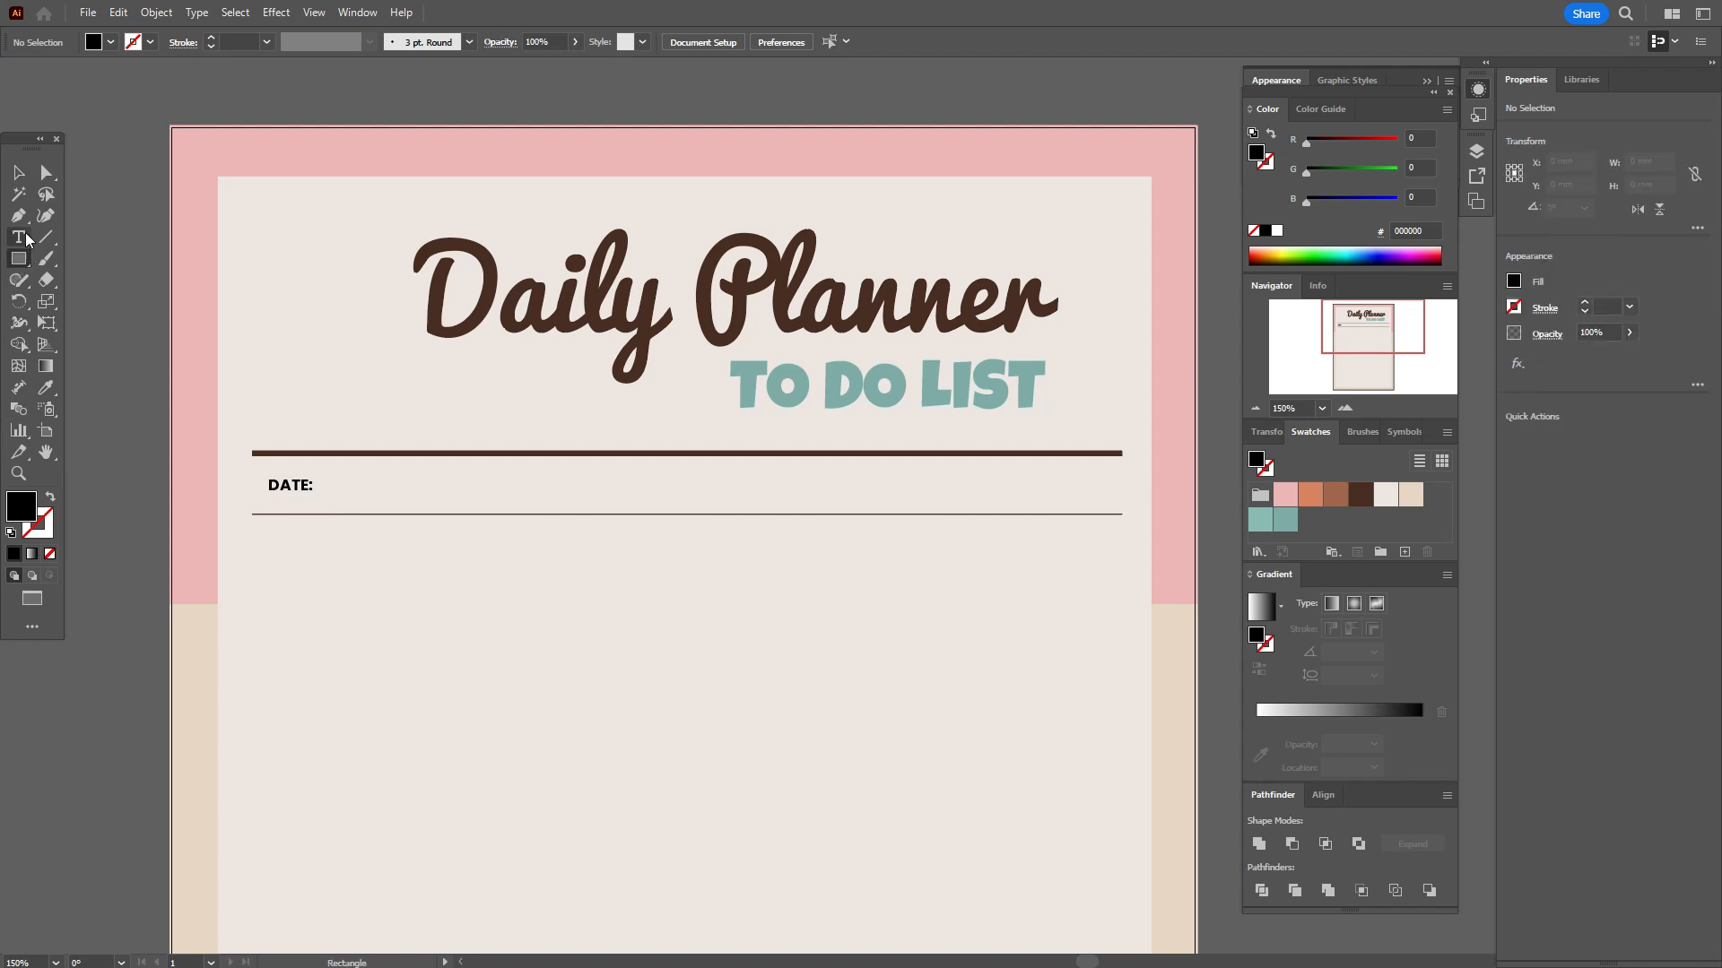
{"action": "left_click_drag", "start_coordinate": [701, 544], "coordinate": [1032, 601]}
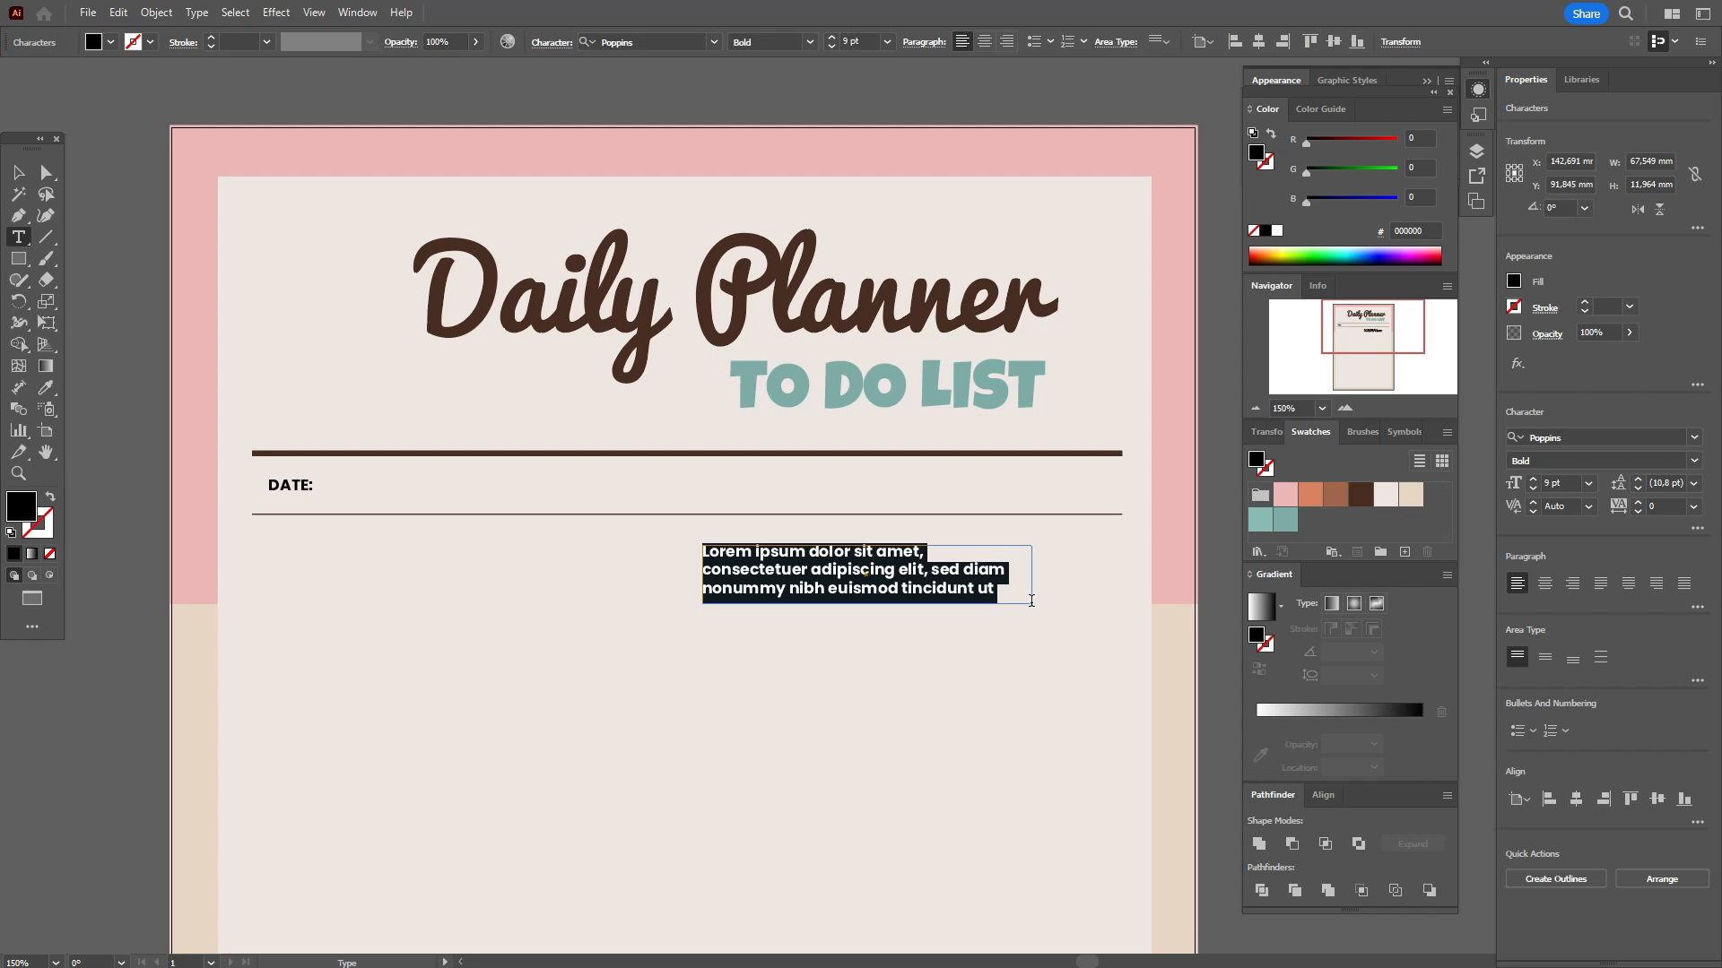
{"action": "type", "text": "S"}
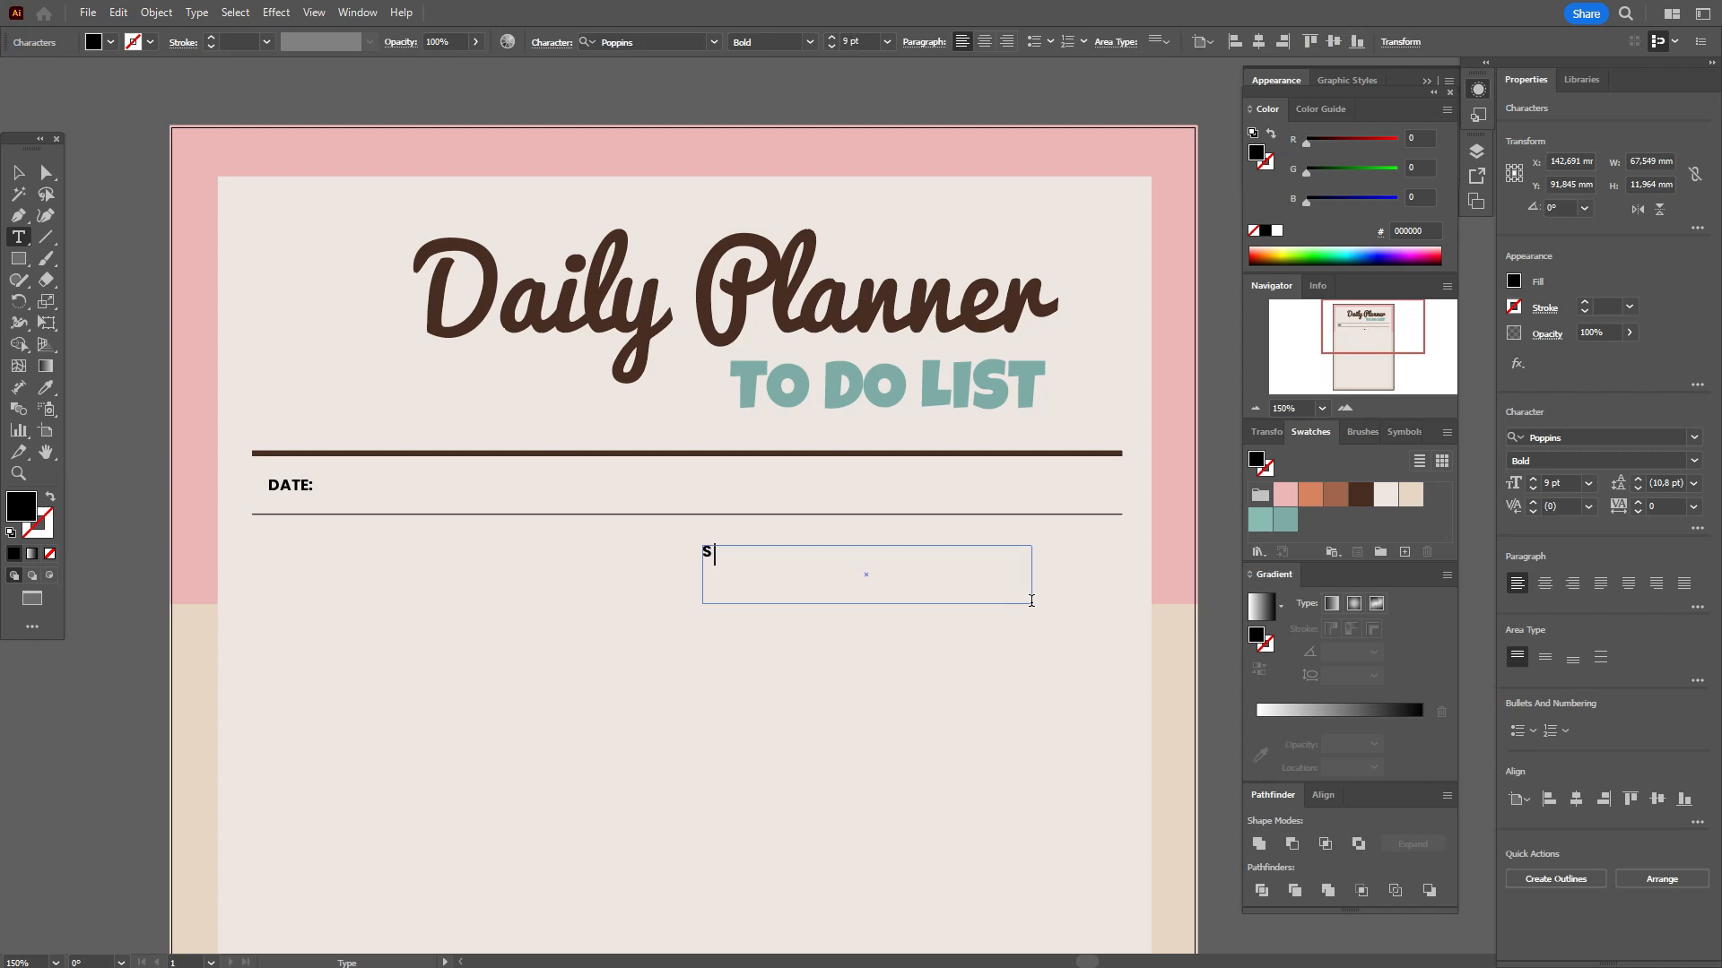
{"action": "type", "text": "     M     T     W     T     F     S"}
{"action": "left_click", "coordinate": [19, 172]}
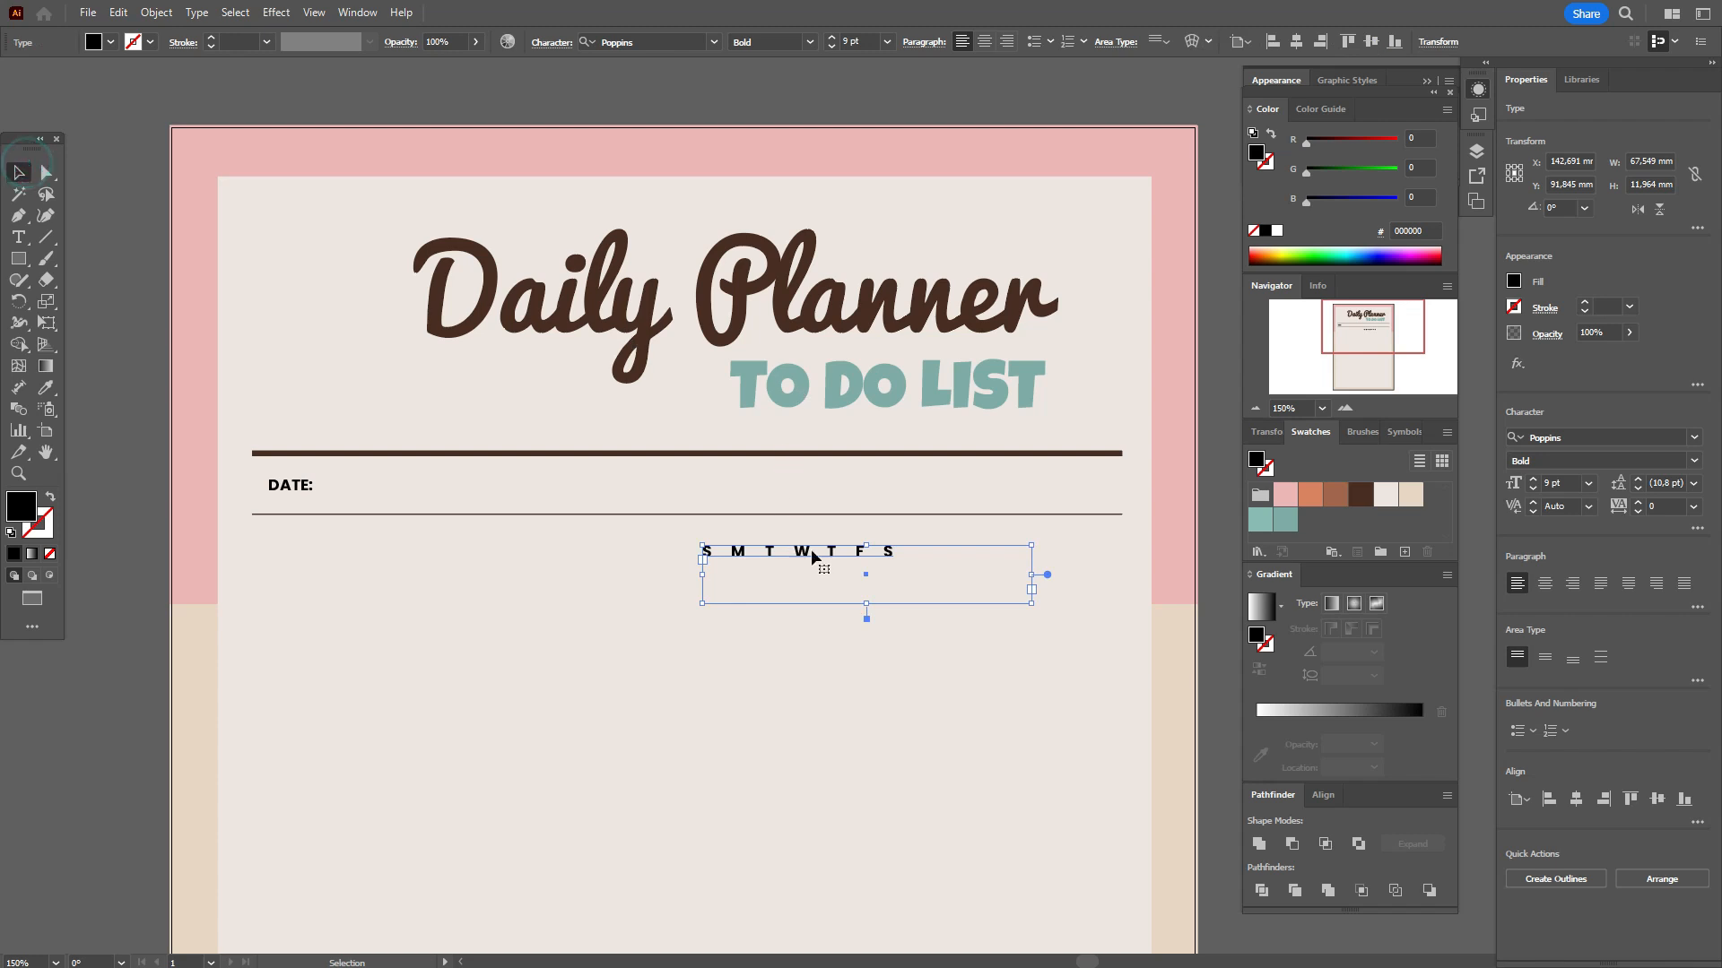
{"action": "left_click_drag", "start_coordinate": [812, 556], "coordinate": [1006, 491]}
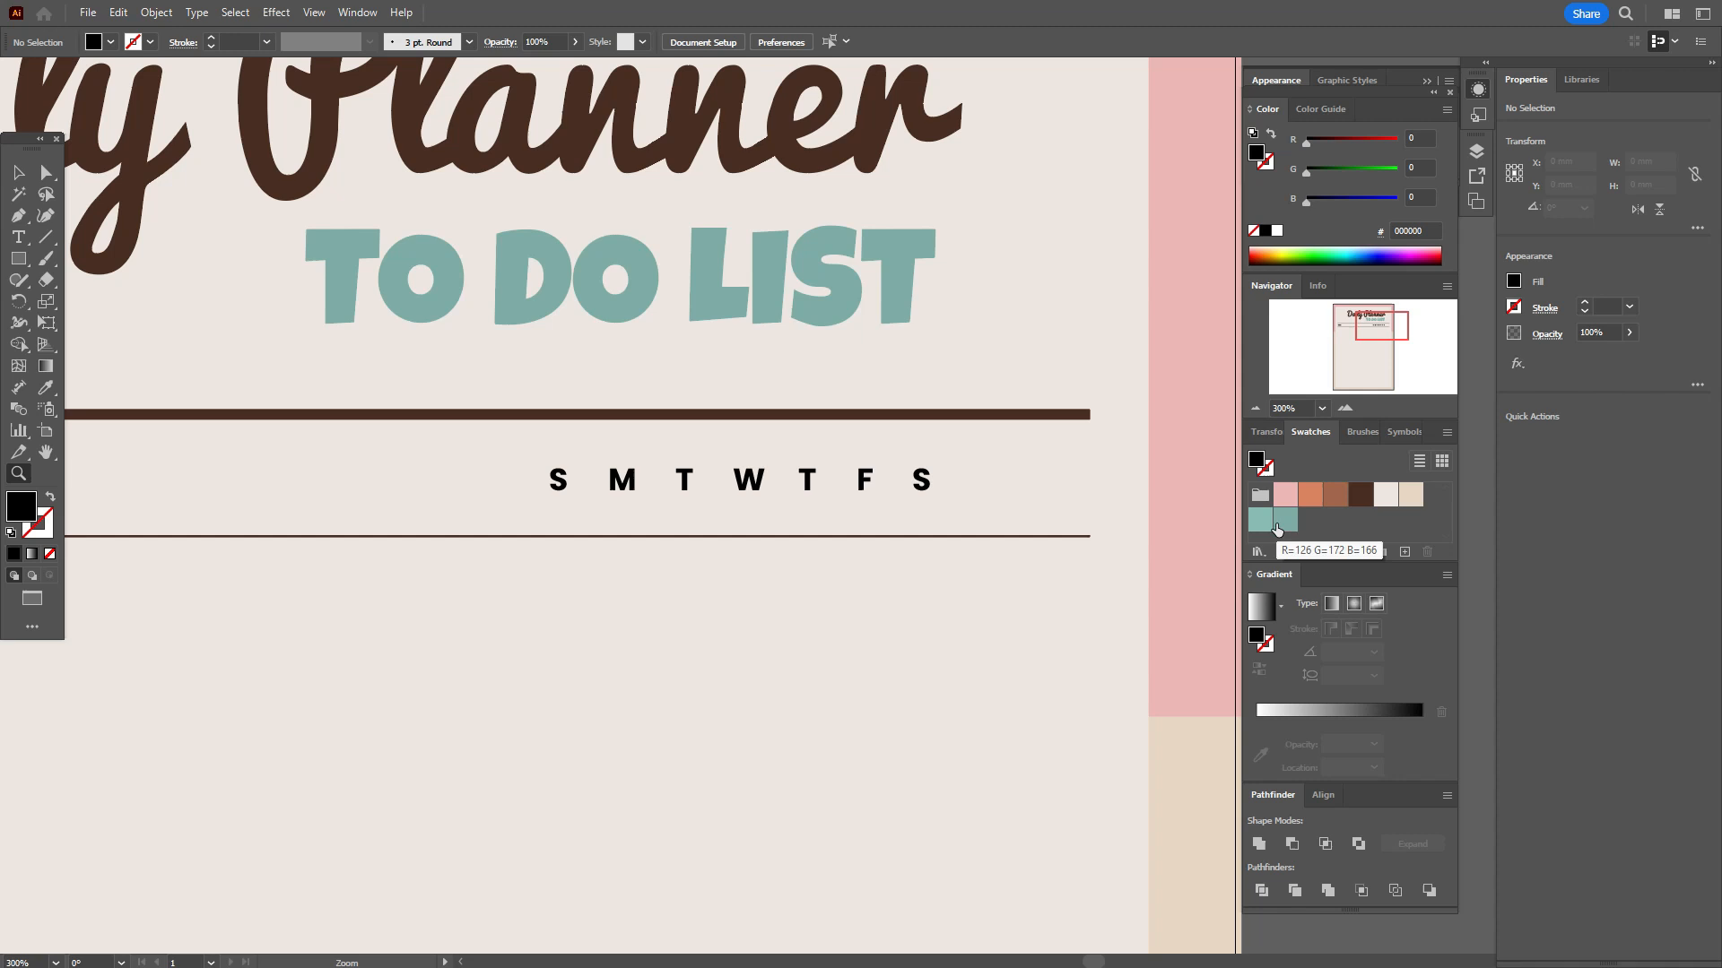
Draw a rectangle about 43.4 by 5.6 mm in the darker teal swatch over the weekday letters
{"action": "left_click", "coordinate": [1285, 521]}
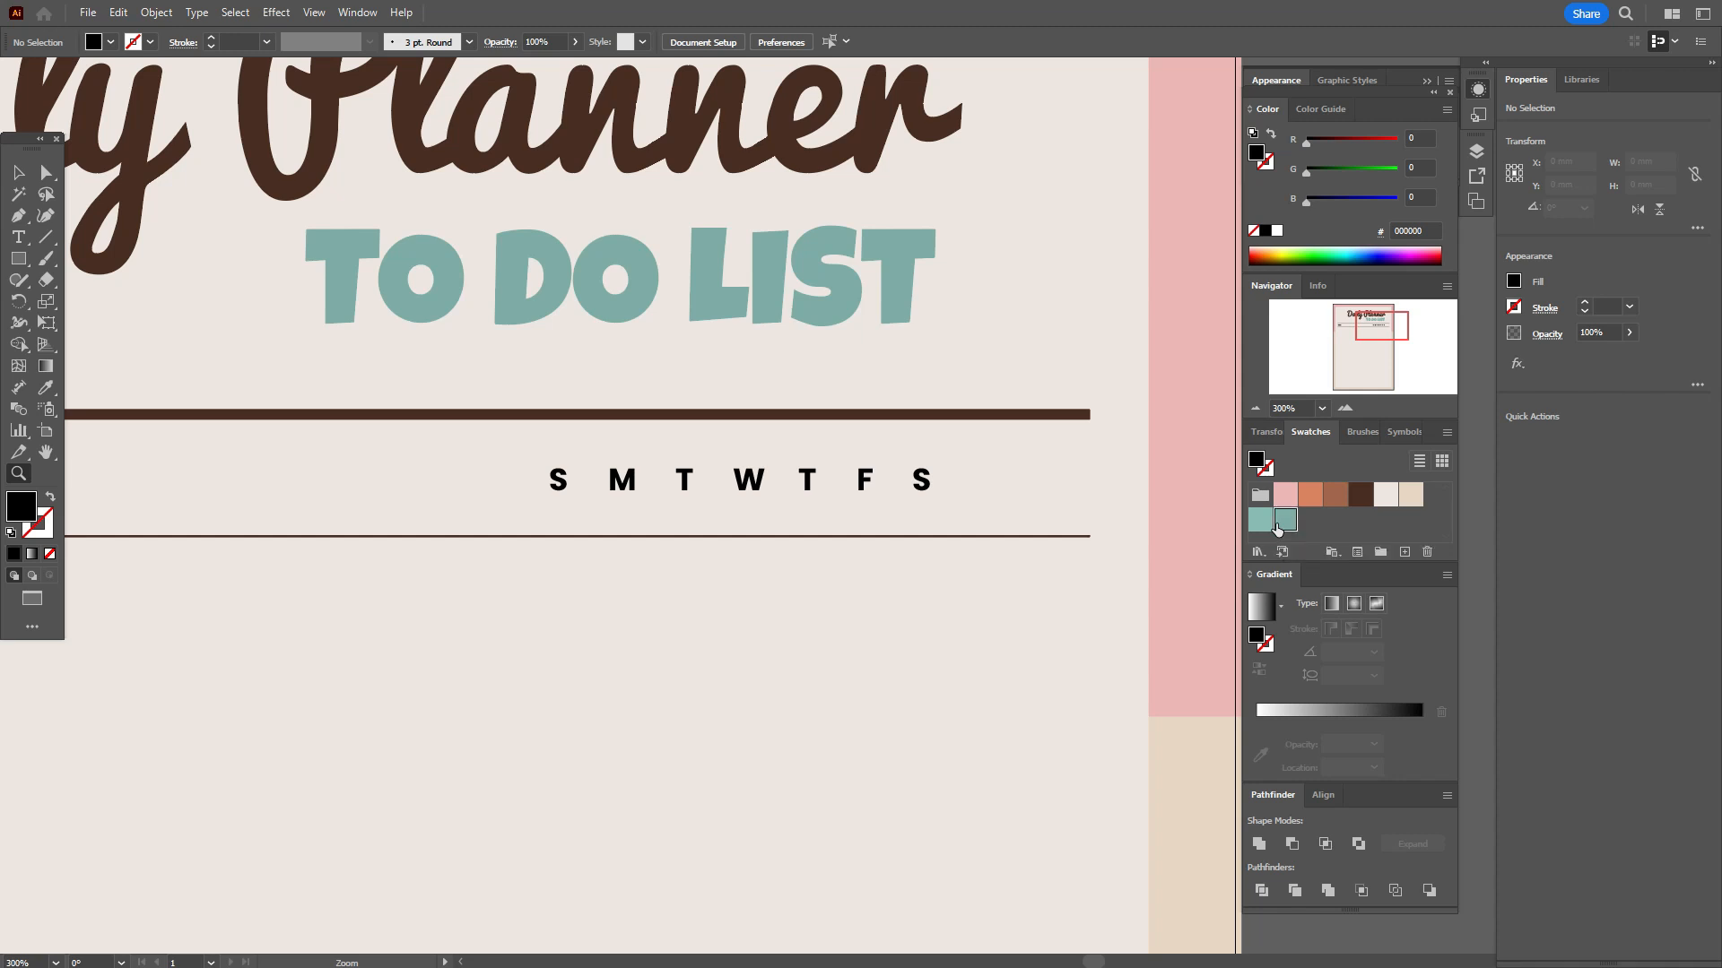
{"action": "left_click", "coordinate": [18, 258]}
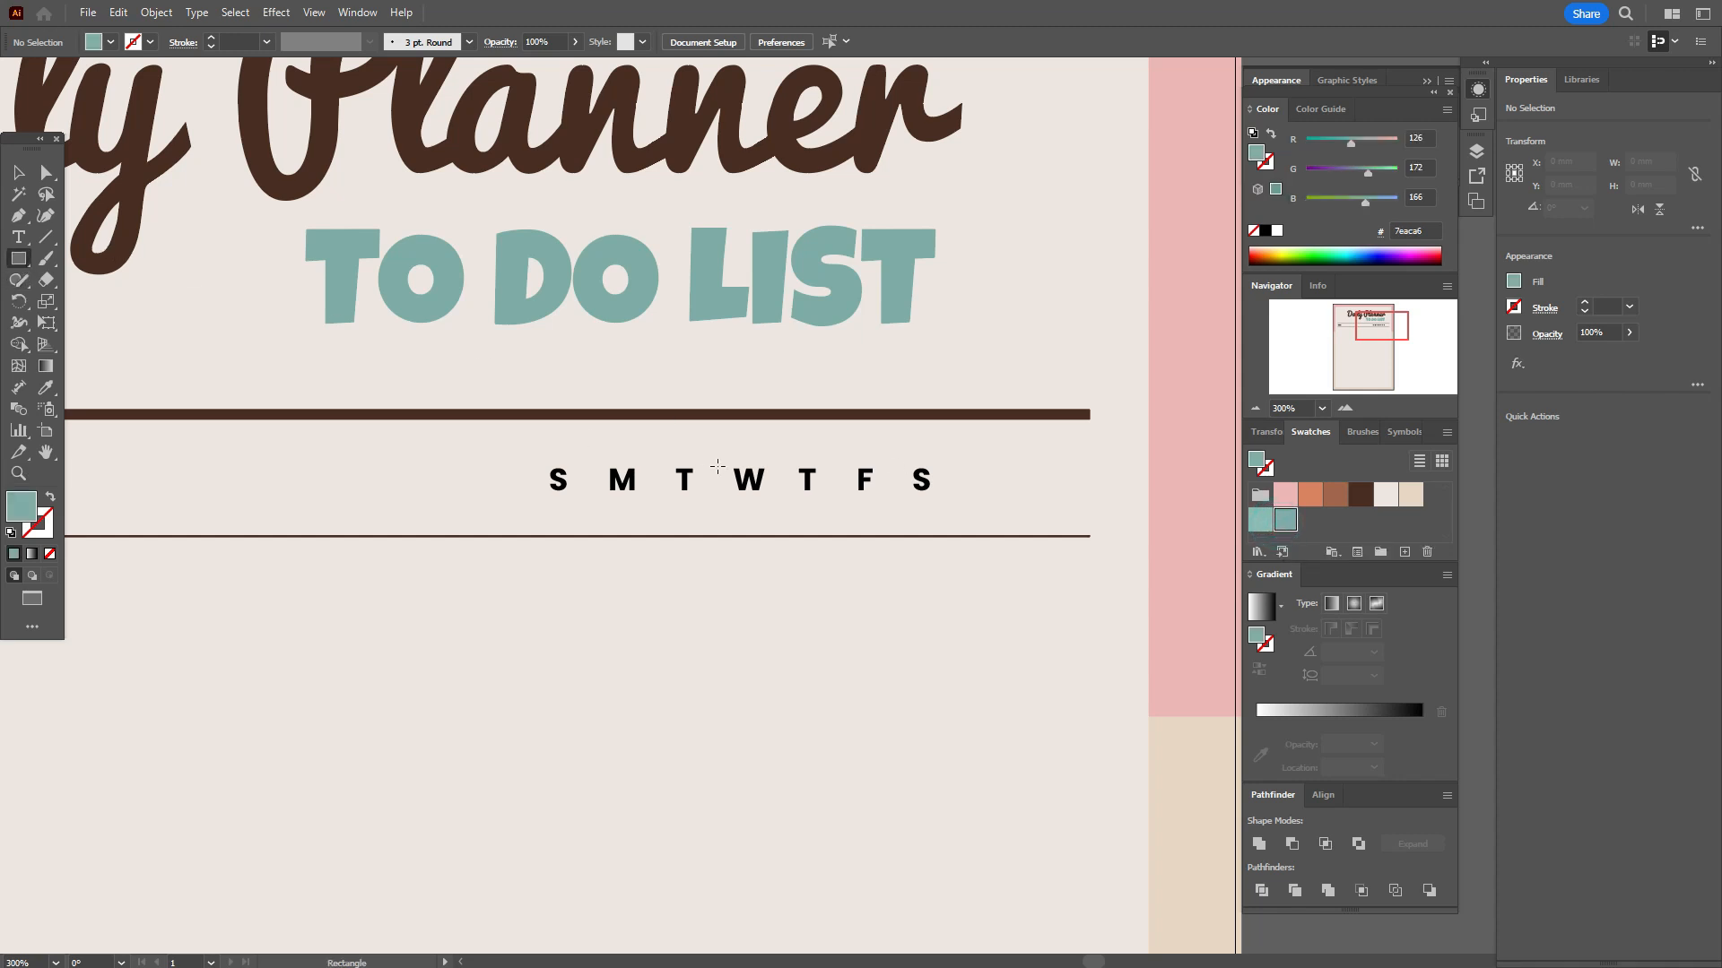
{"action": "left_click_drag", "start_coordinate": [538, 453], "coordinate": [959, 506]}
Bring the weekday letters to the front and position the teal rectangle behind them as a centred background
{"action": "left_click", "coordinate": [18, 172]}
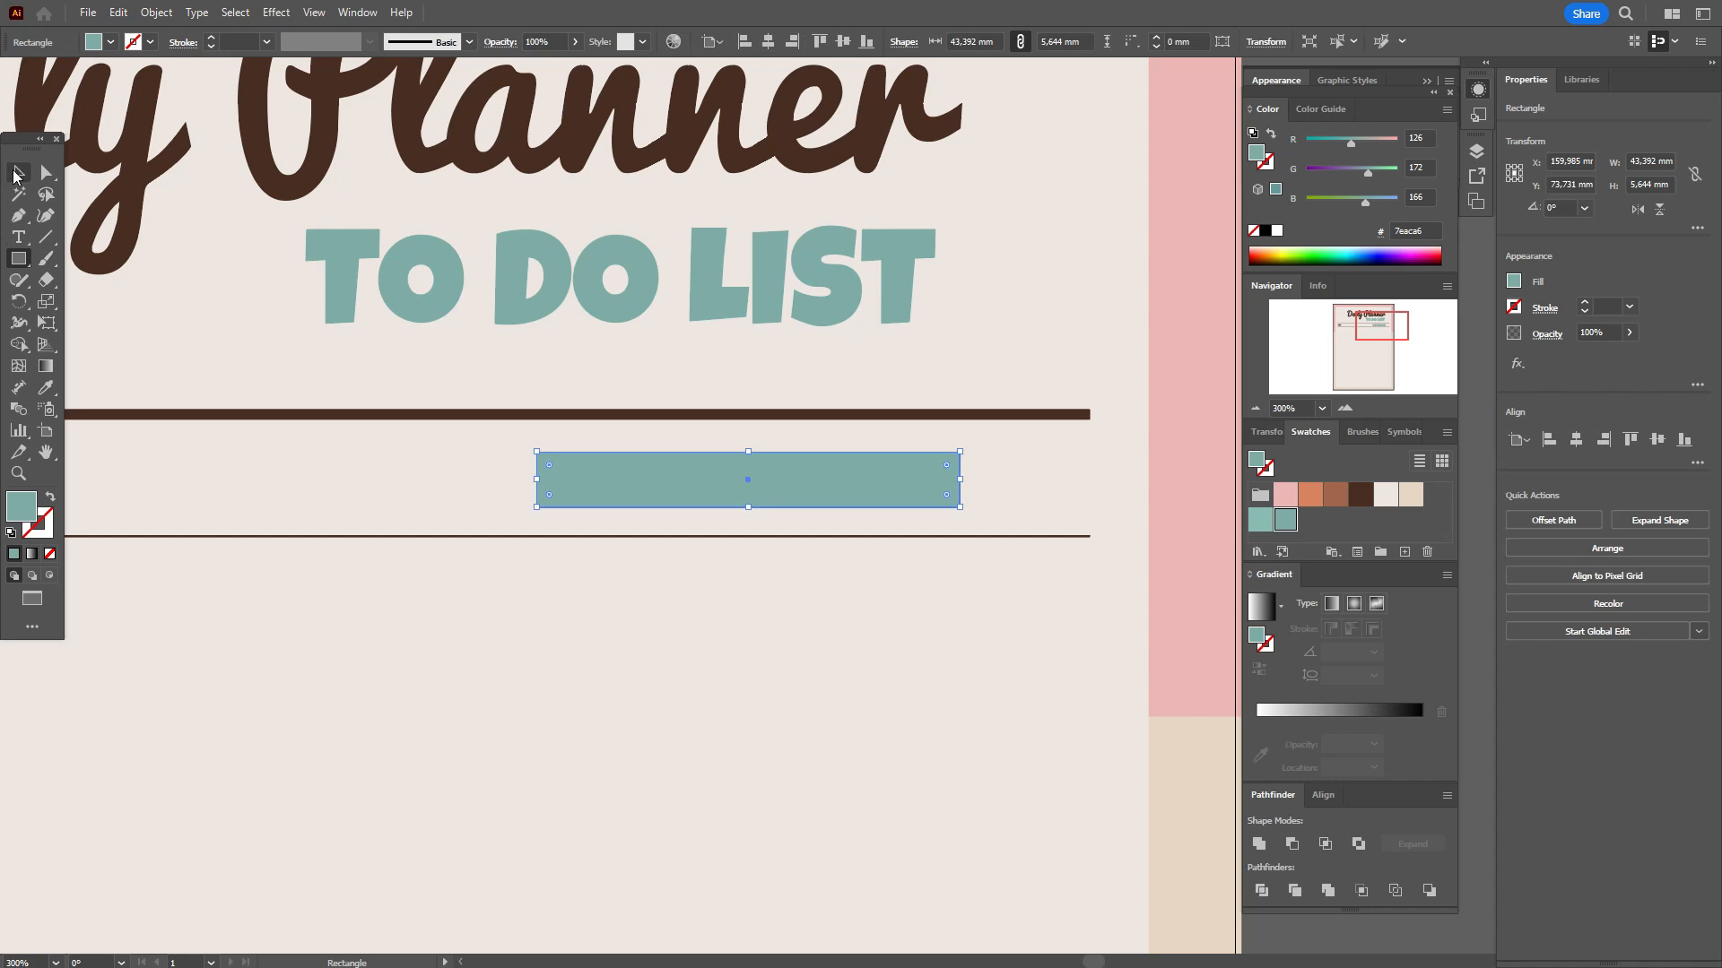
{"action": "left_click_drag", "start_coordinate": [792, 502], "coordinate": [785, 542]}
{"action": "left_click", "coordinate": [811, 481]}
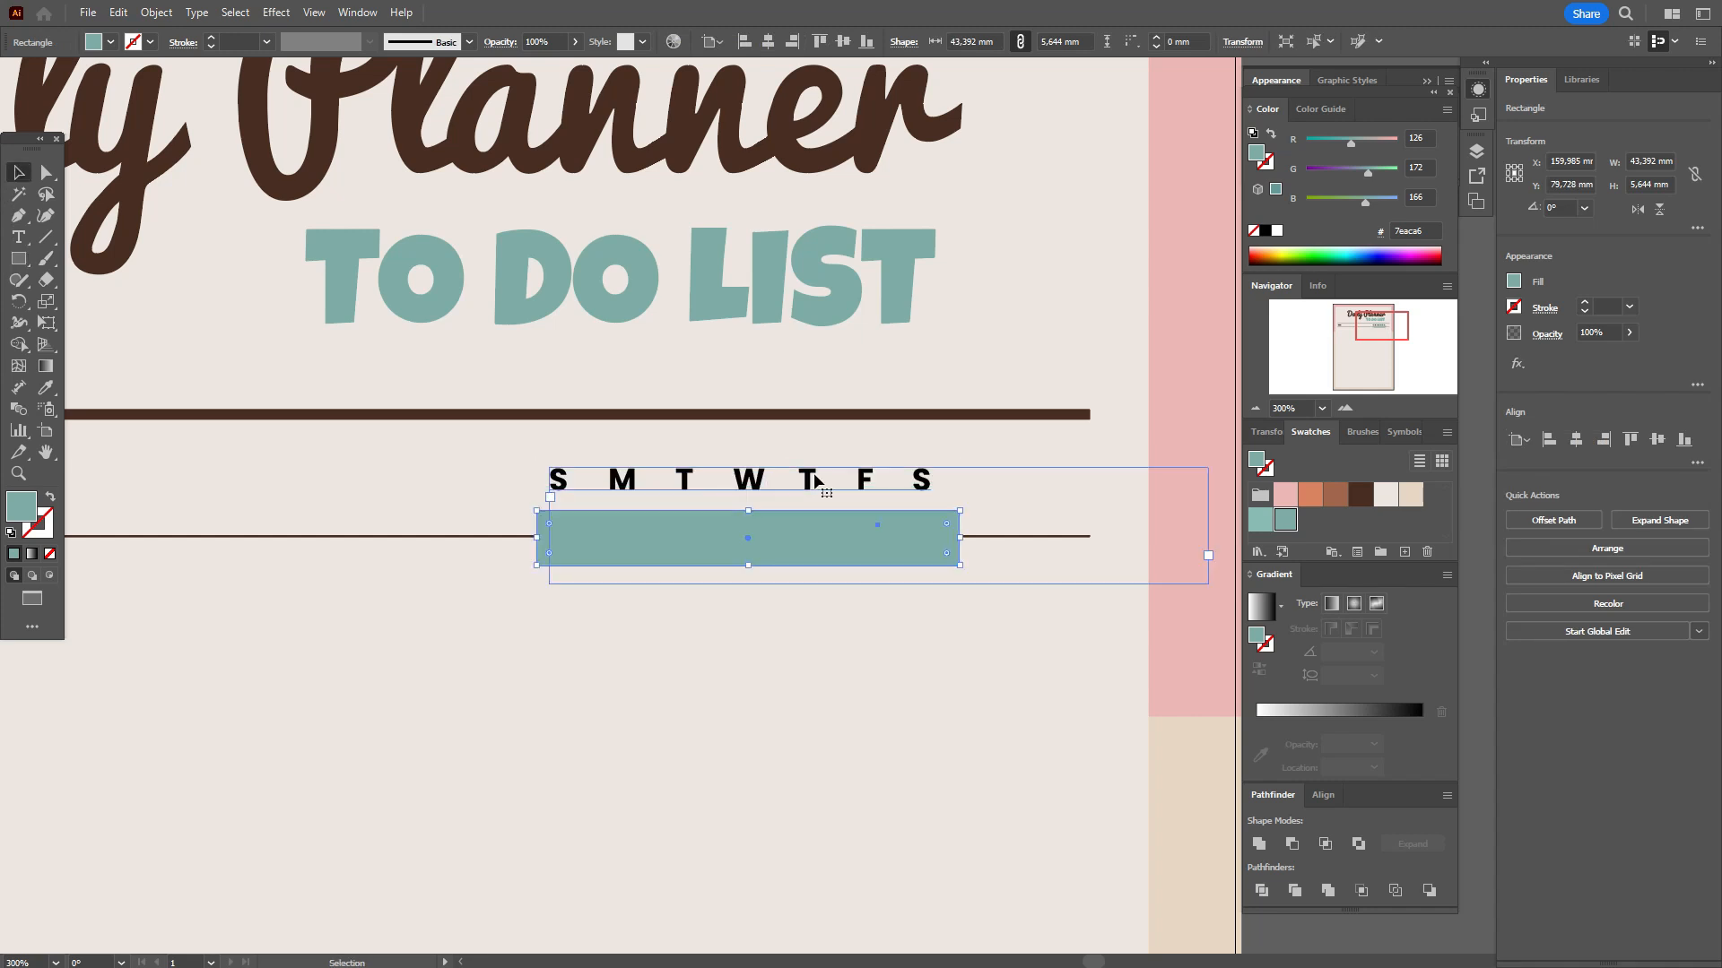
{"action": "right_click", "coordinate": [815, 480]}
{"action": "mouse_move", "coordinate": [1040, 833]}
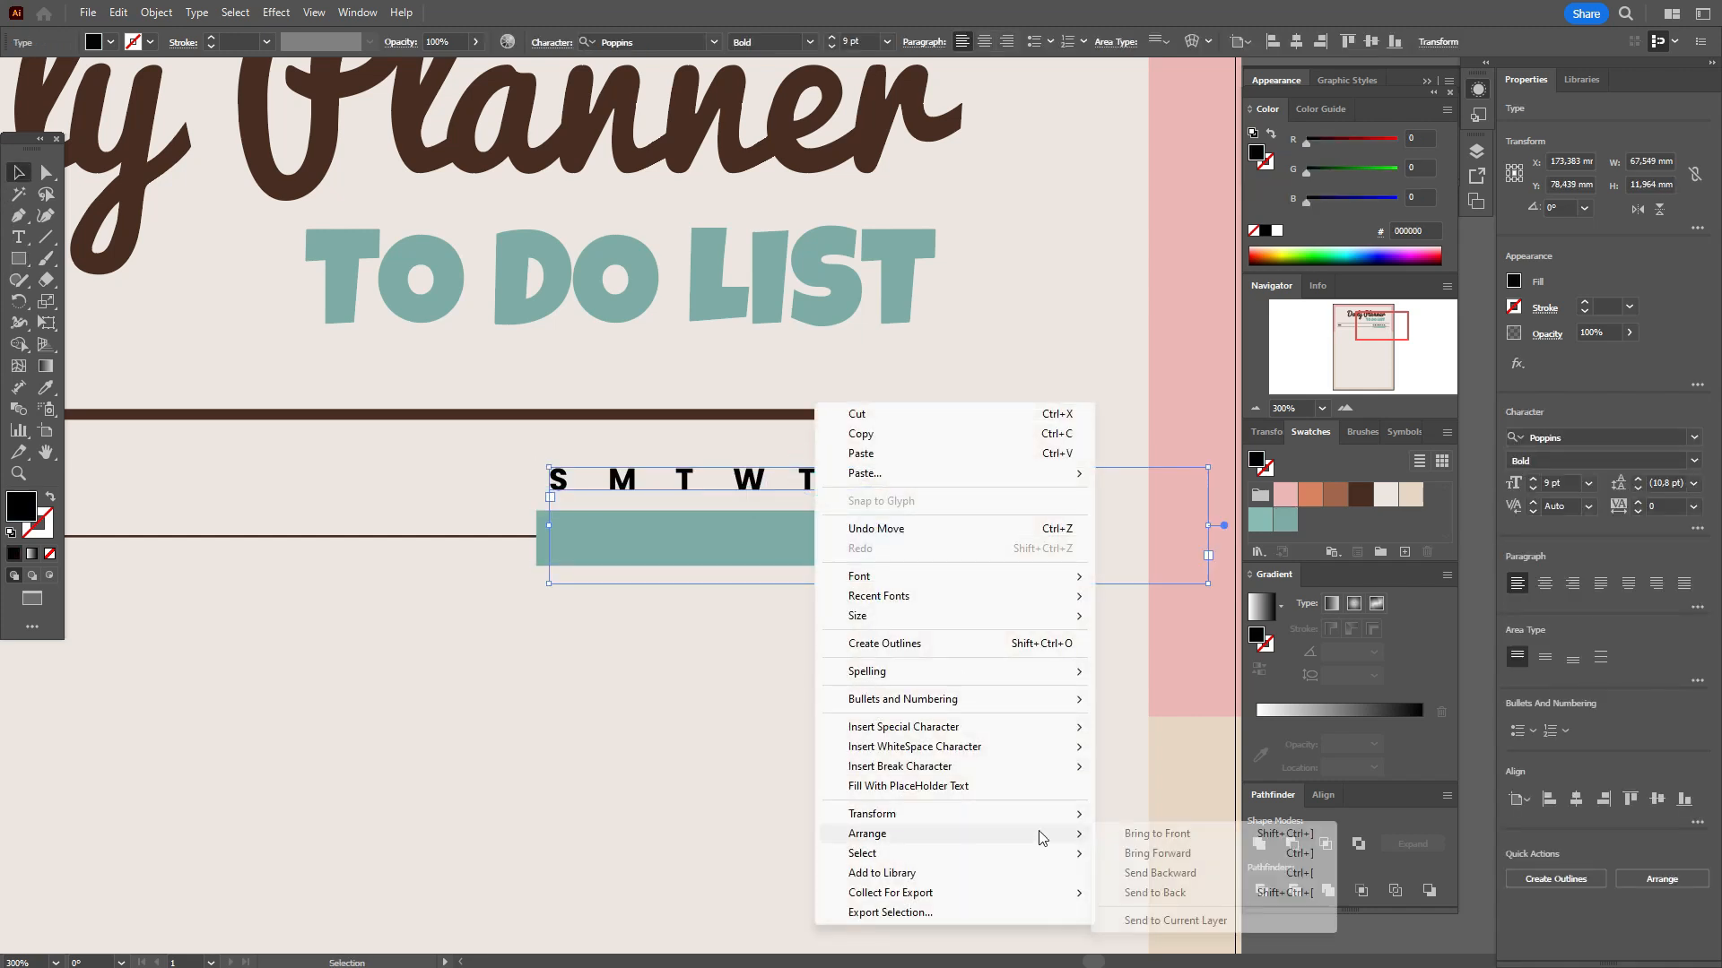
{"action": "left_click", "coordinate": [1157, 835]}
{"action": "left_click_drag", "start_coordinate": [914, 563], "coordinate": [900, 489]}
{"action": "key", "text": "ctrl+shift+a"}
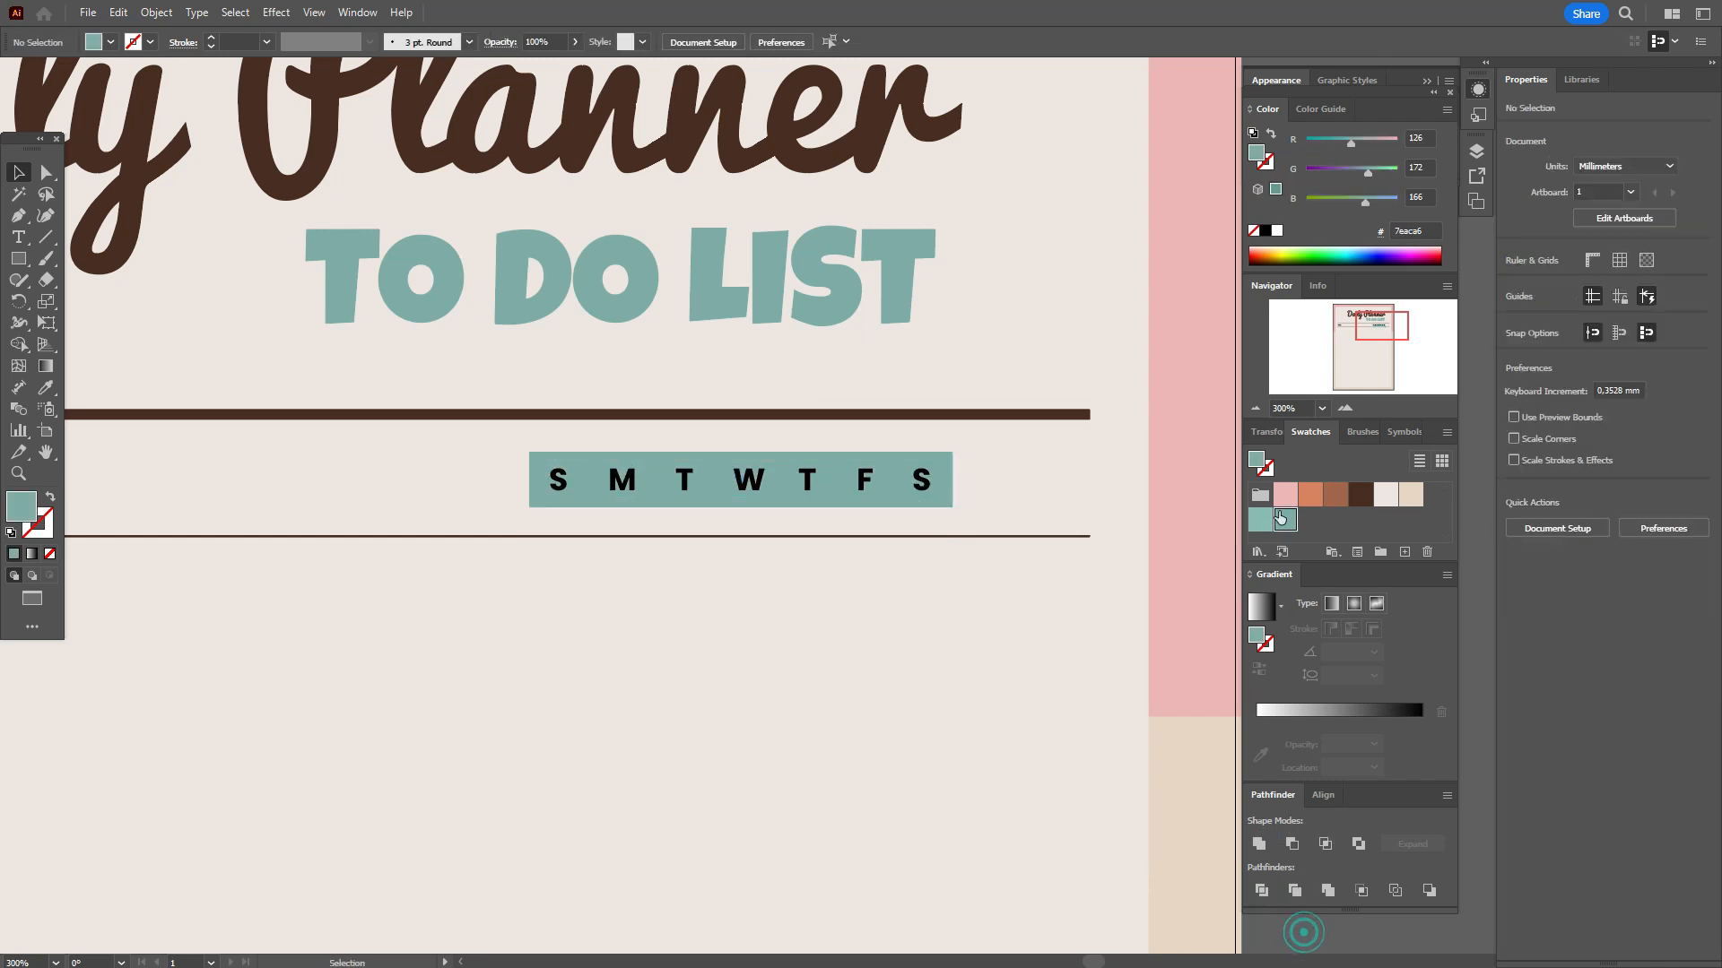
Draw a square of about 5.6 mm in the pink swatch over the letter M, matching the teal bar's height
{"action": "left_click", "coordinate": [1285, 496]}
{"action": "left_click", "coordinate": [18, 259]}
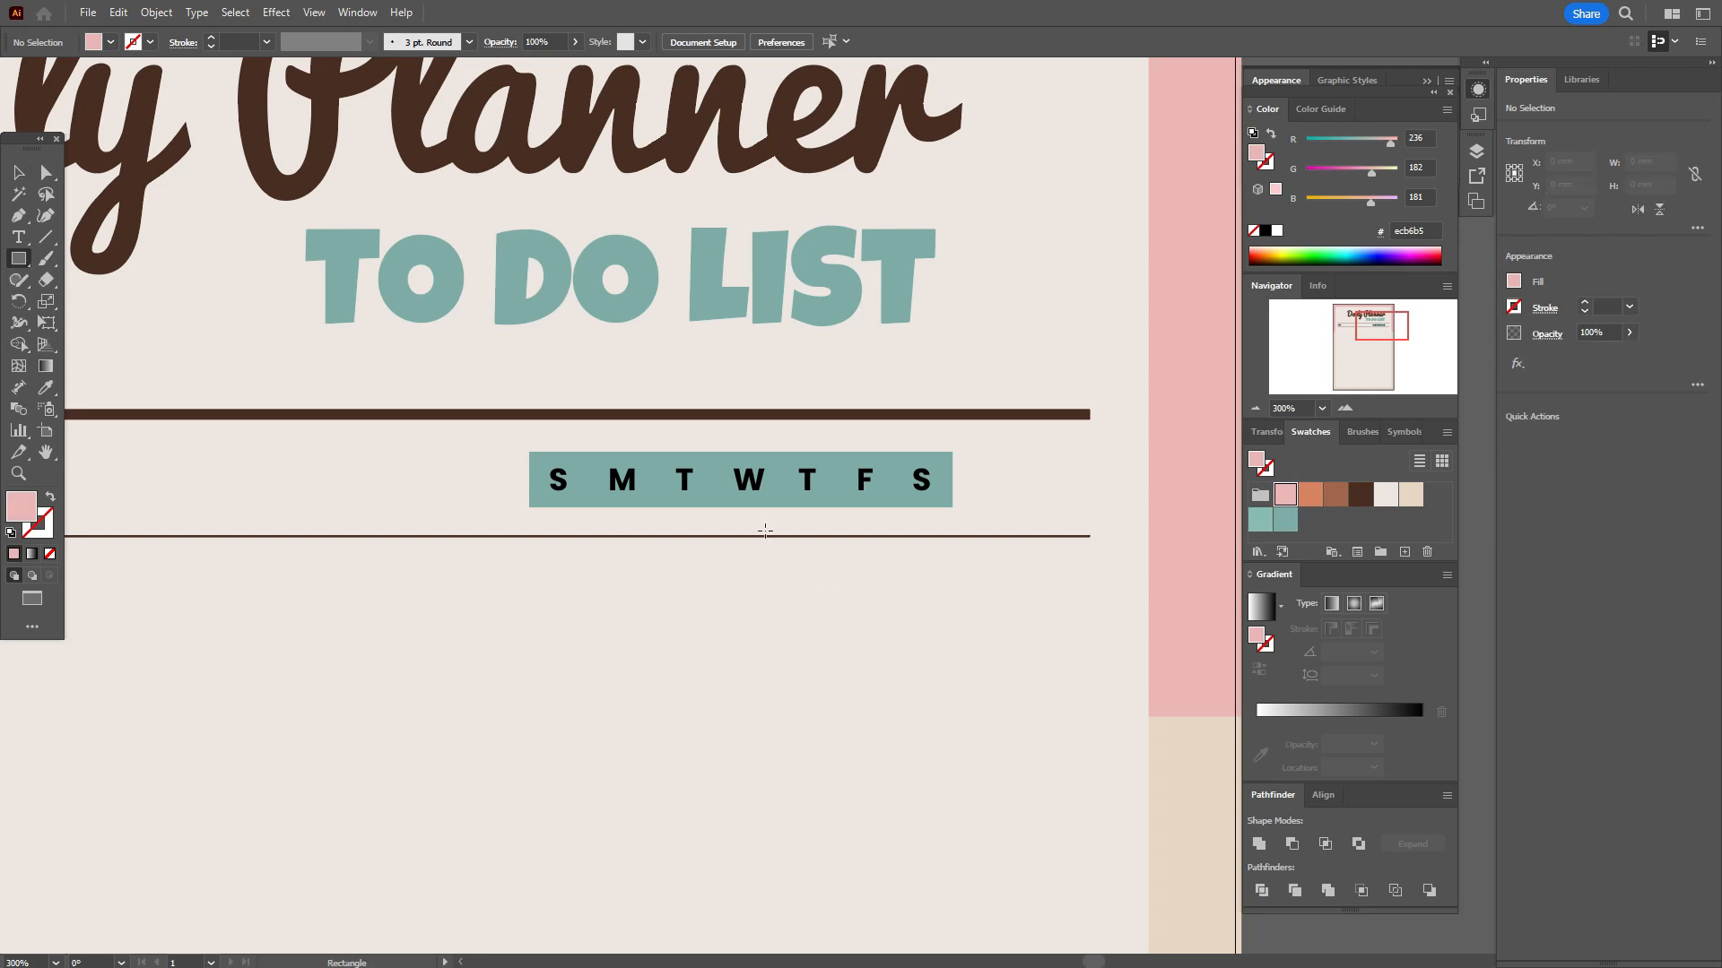
{"action": "left_click_drag", "start_coordinate": [595, 453], "coordinate": [650, 500]}
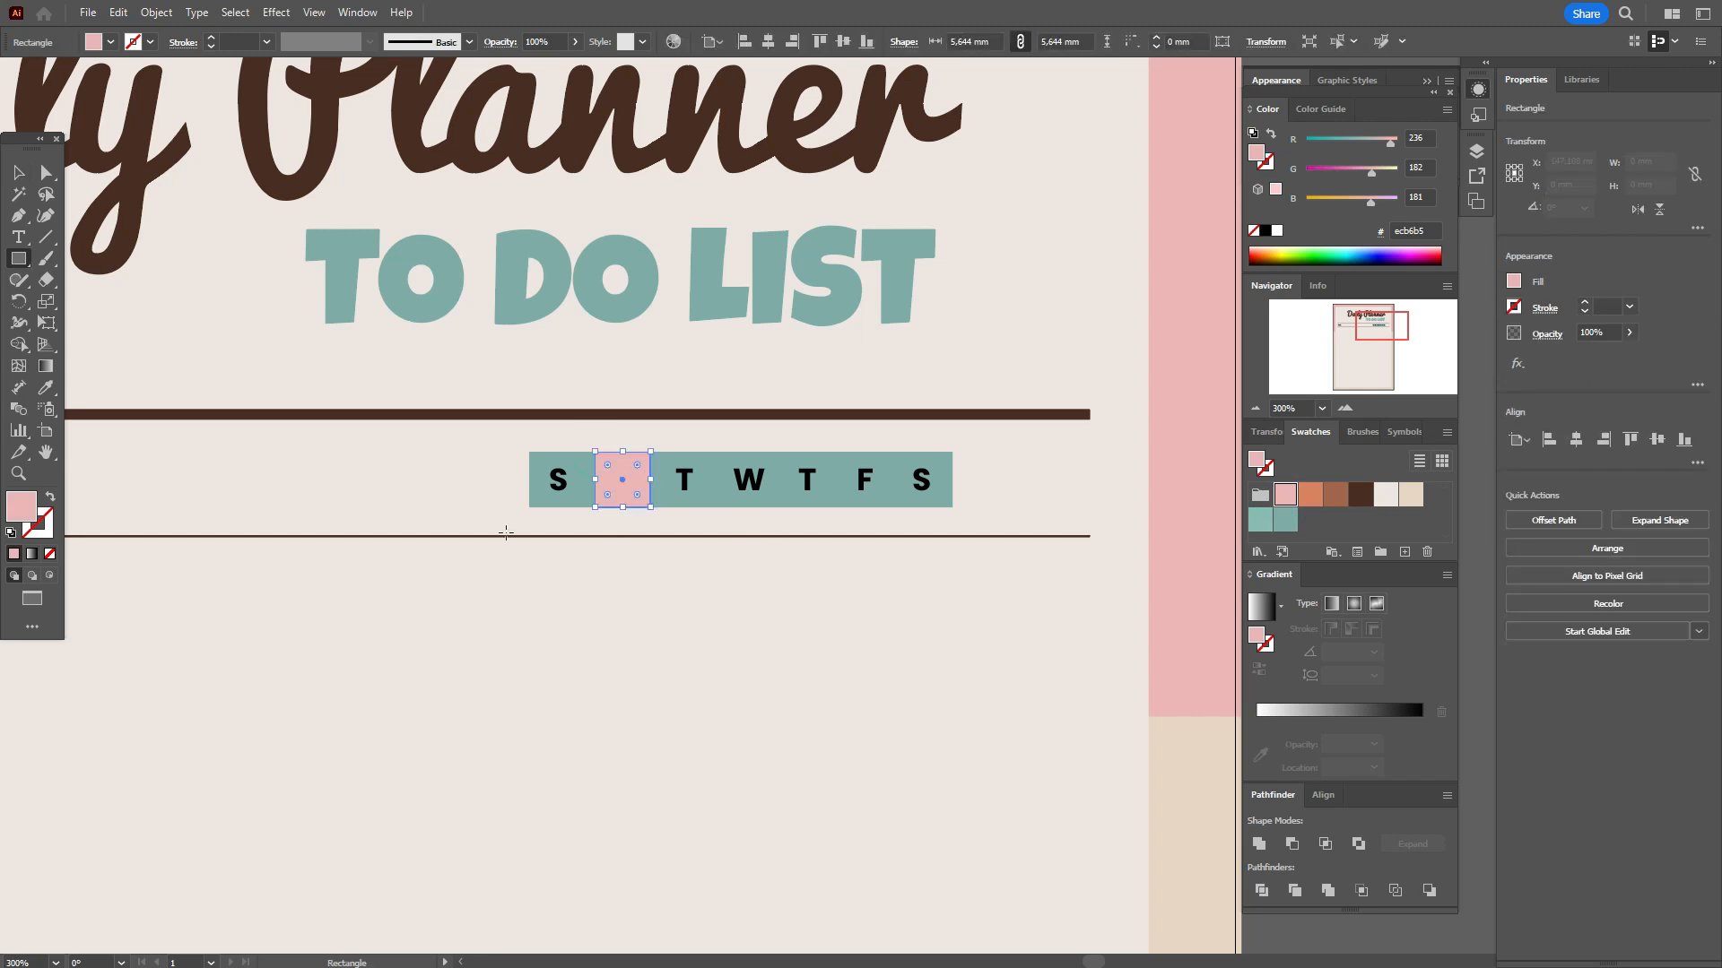
Bring the weekday letters in front of the pink square and select the square behind the M
{"action": "left_click", "coordinate": [18, 174]}
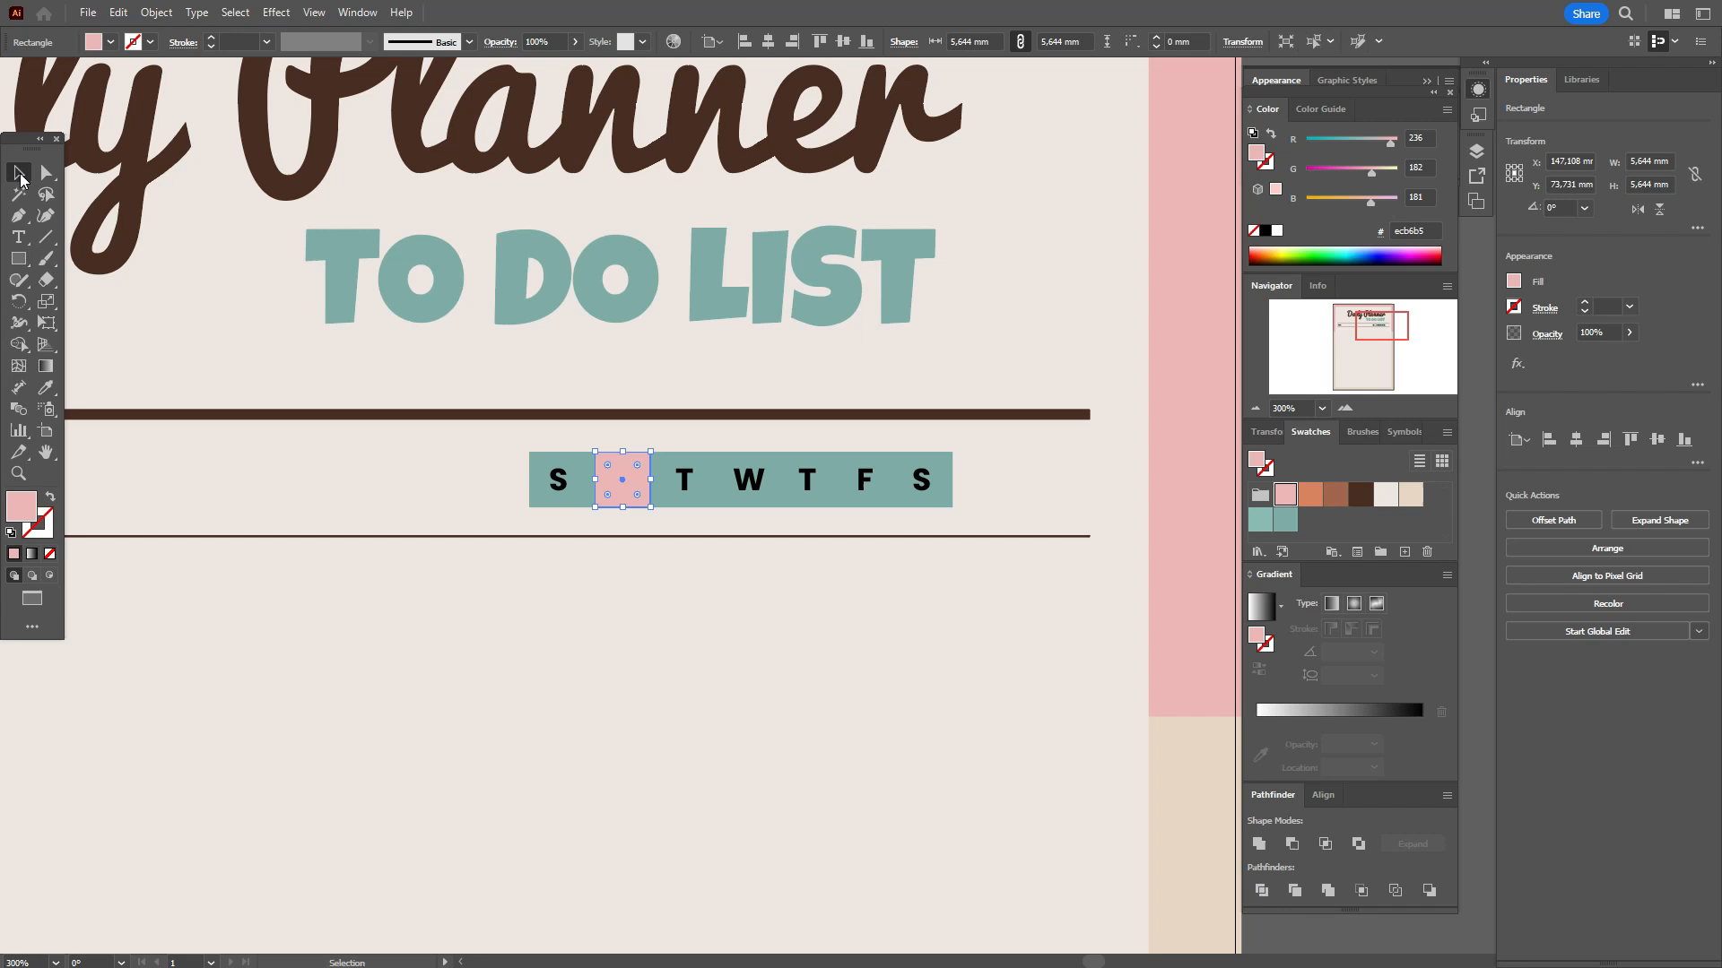
{"action": "right_click", "coordinate": [561, 487]}
{"action": "mouse_move", "coordinate": [750, 833]}
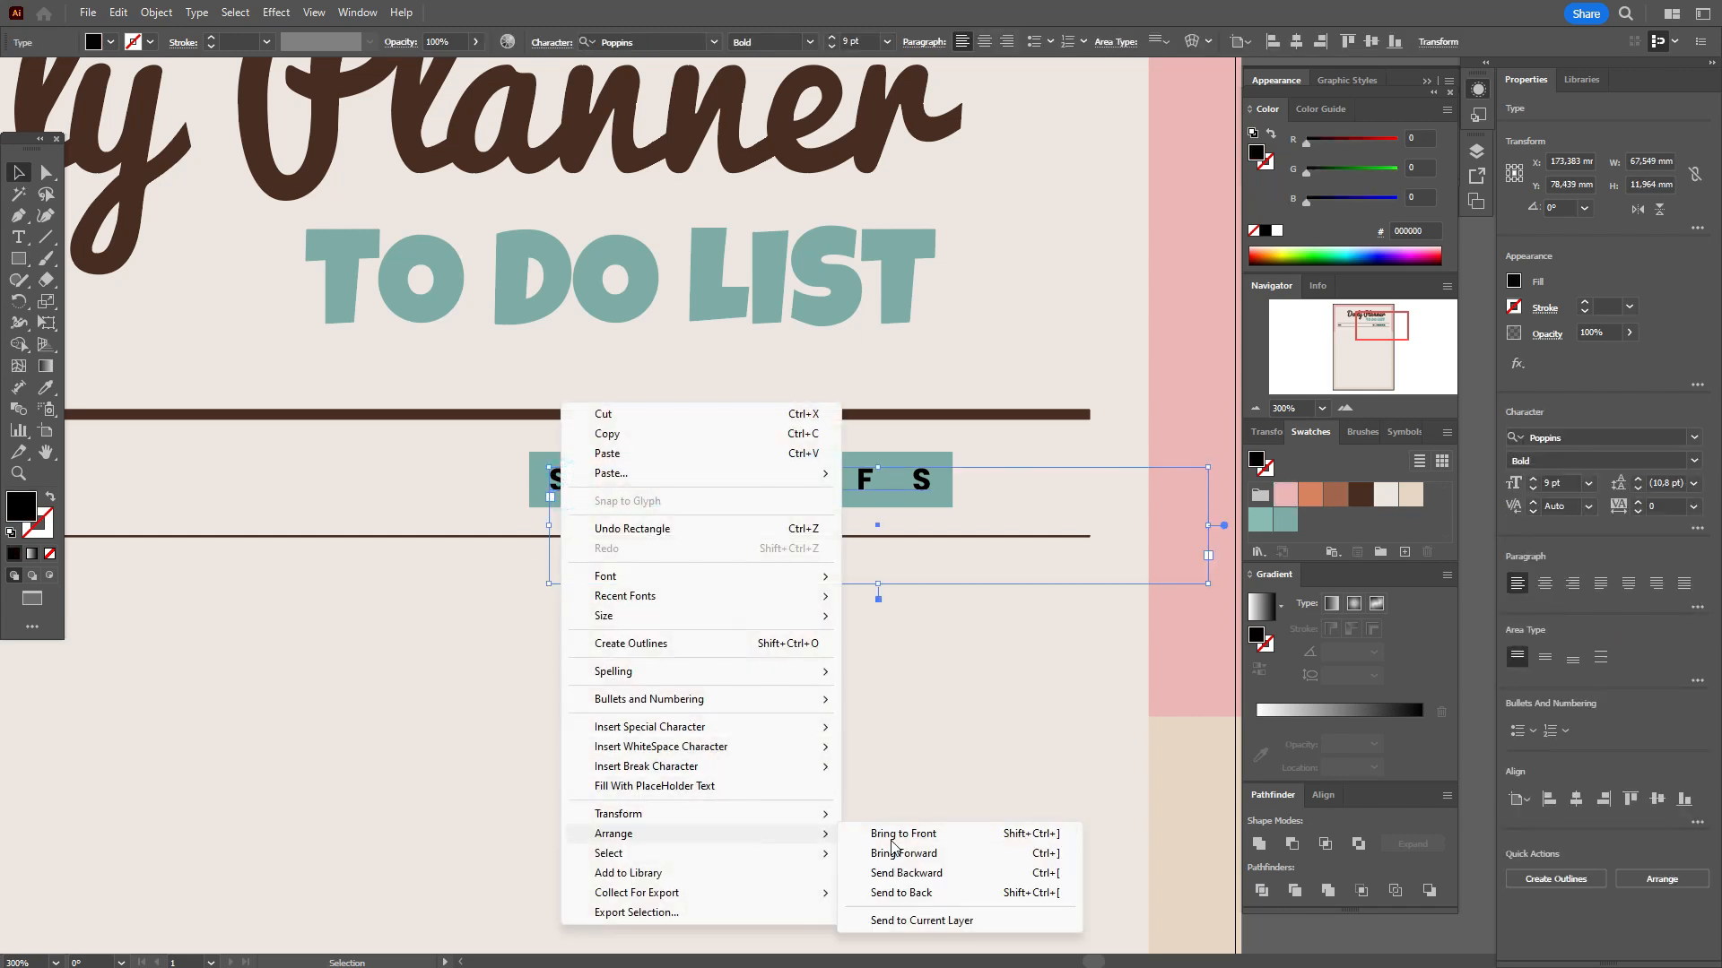
{"action": "left_click", "coordinate": [890, 834]}
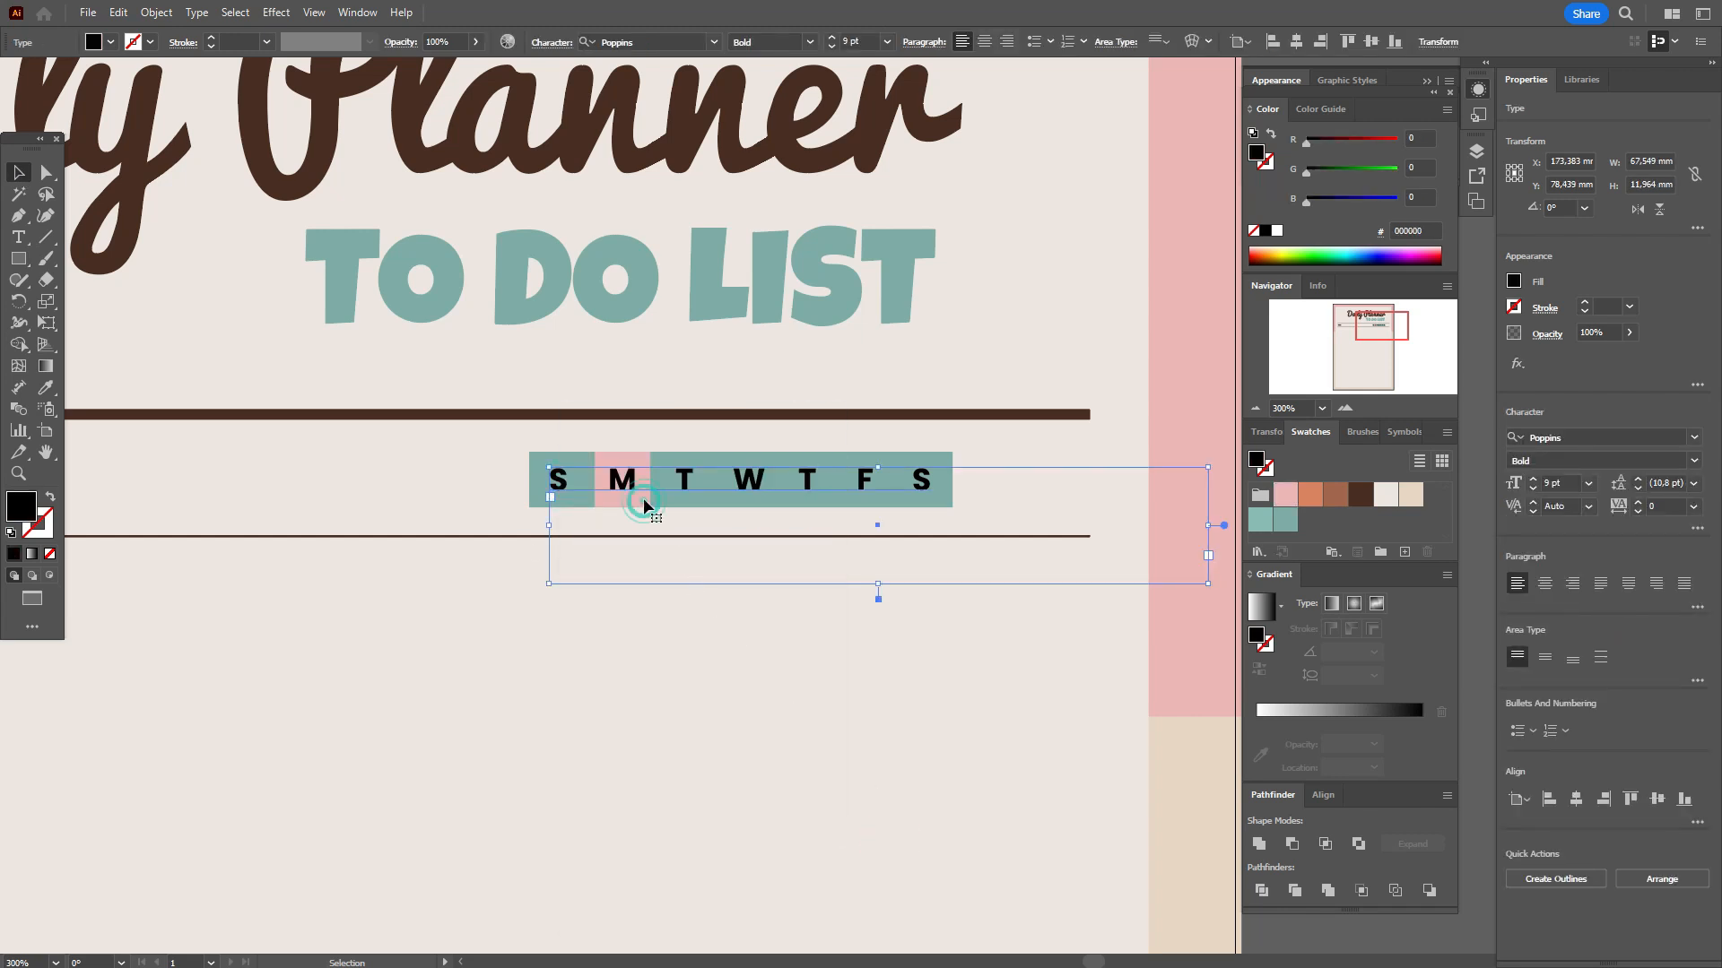
{"action": "left_click", "coordinate": [641, 461]}
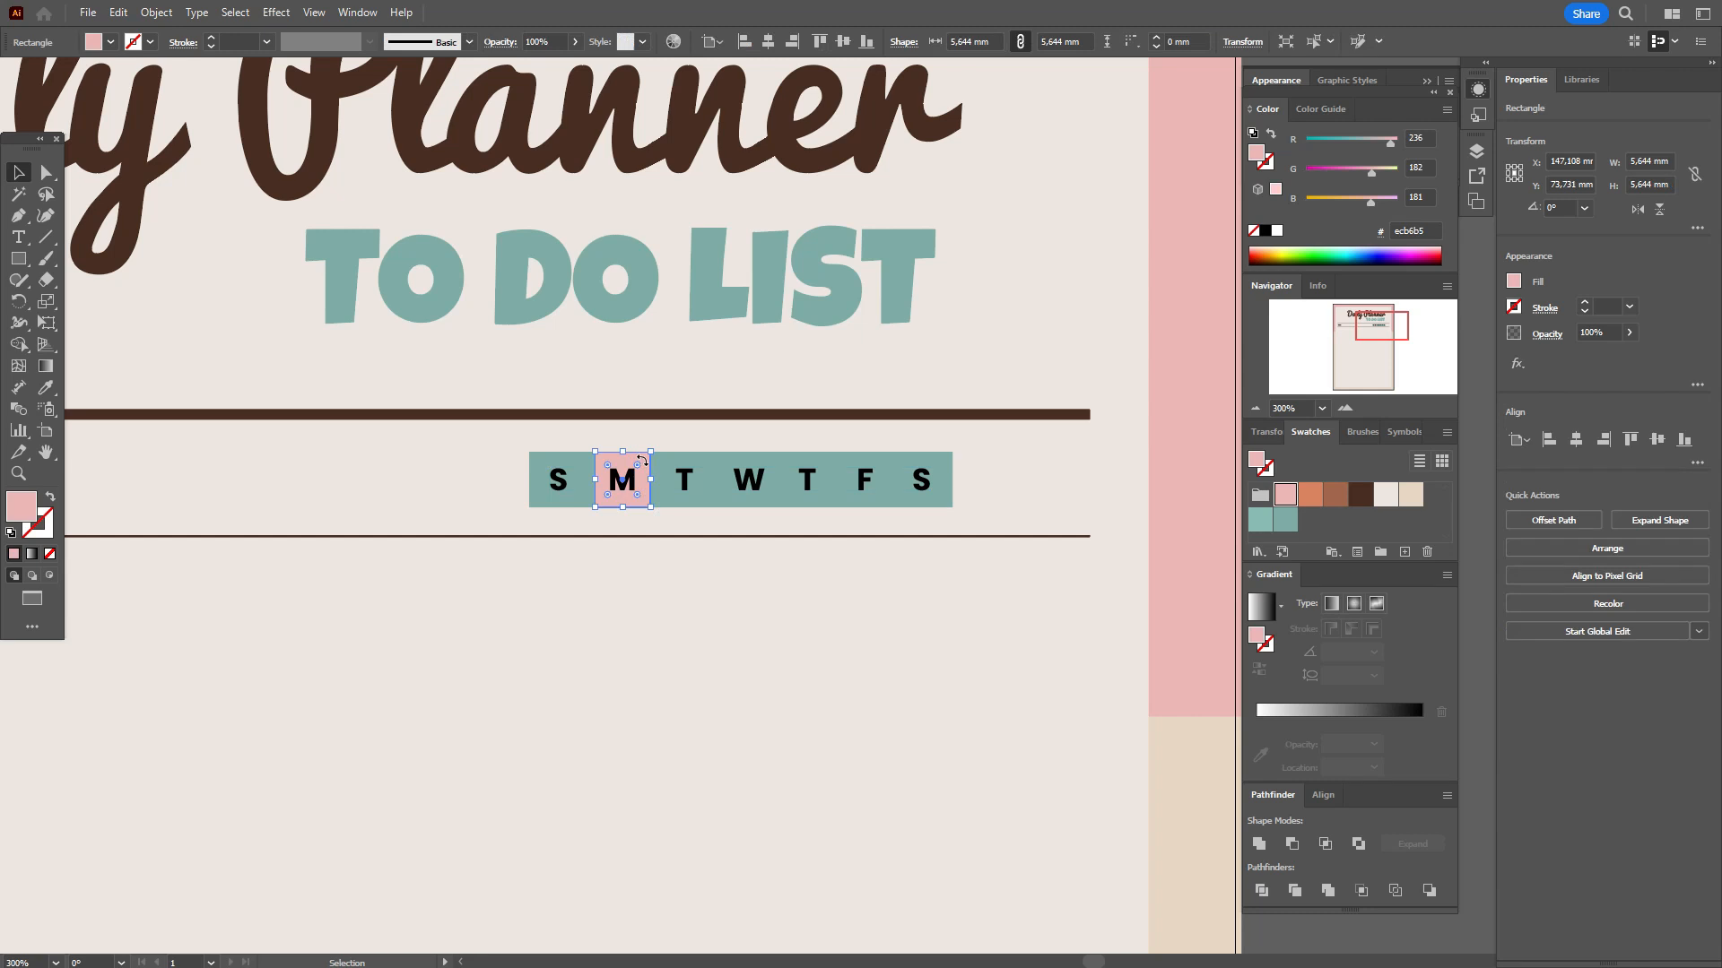
Duplicate the pink square along the teal bar so copies sit behind the letters W and F
{"action": "left_click_drag", "start_coordinate": [636, 462], "coordinate": [762, 461]}
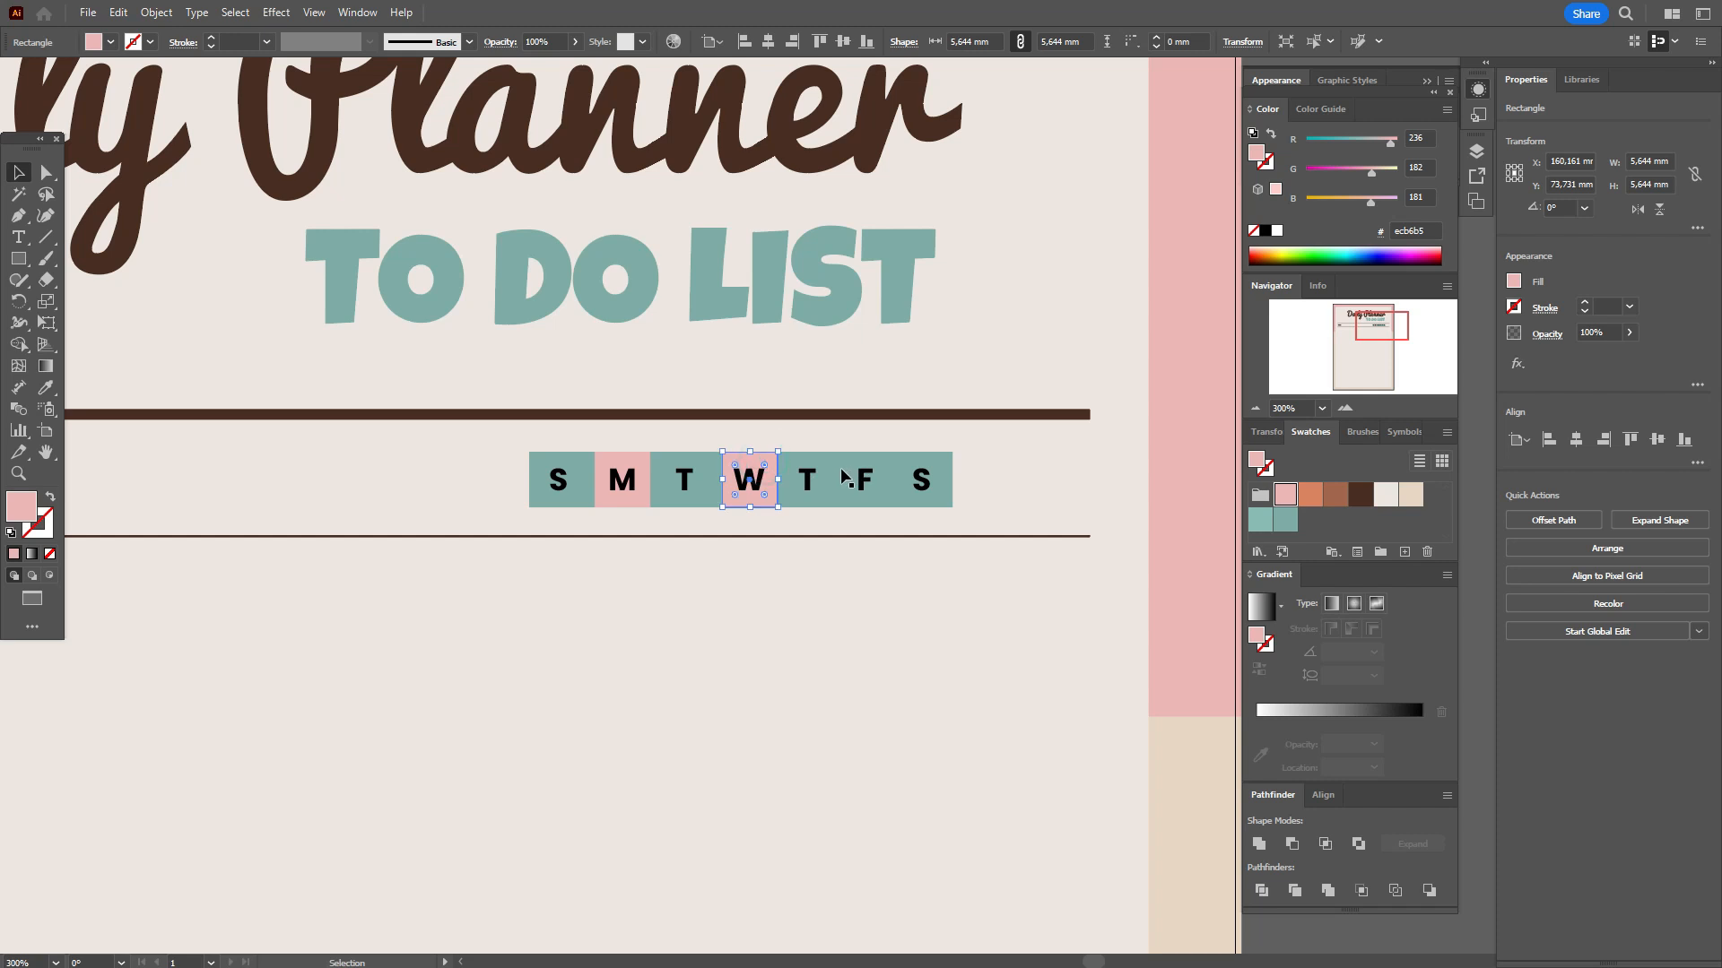
{"action": "left_click", "coordinate": [760, 503]}
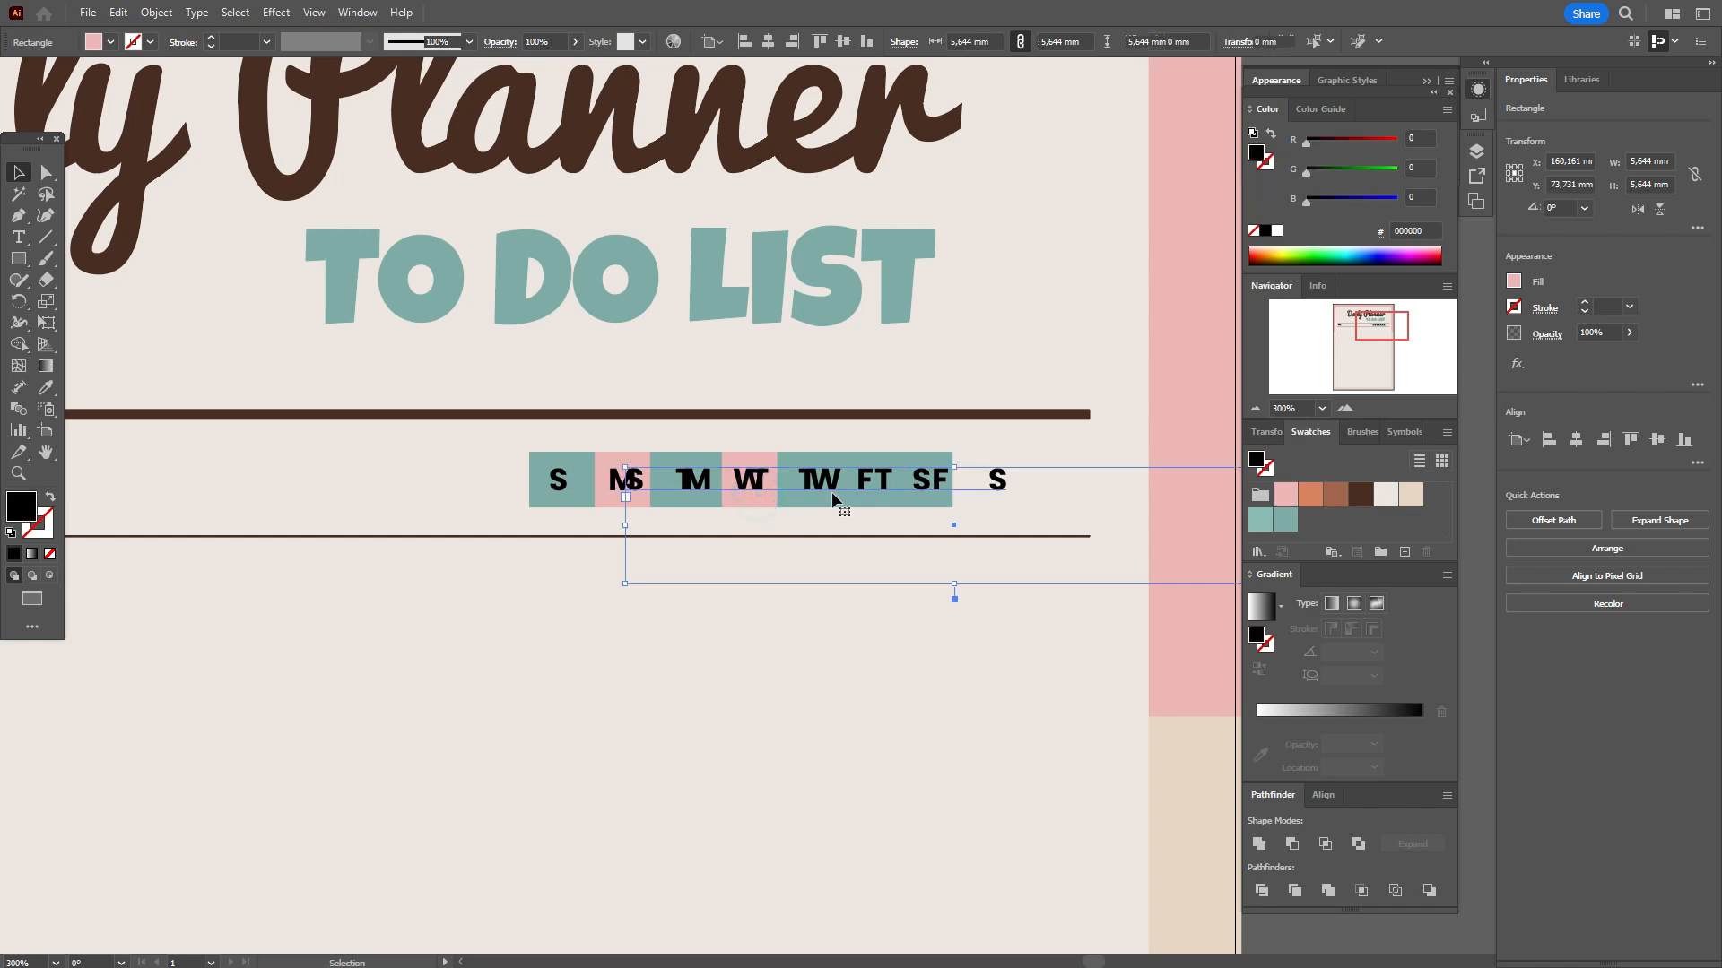
{"action": "left_click", "coordinate": [761, 486]}
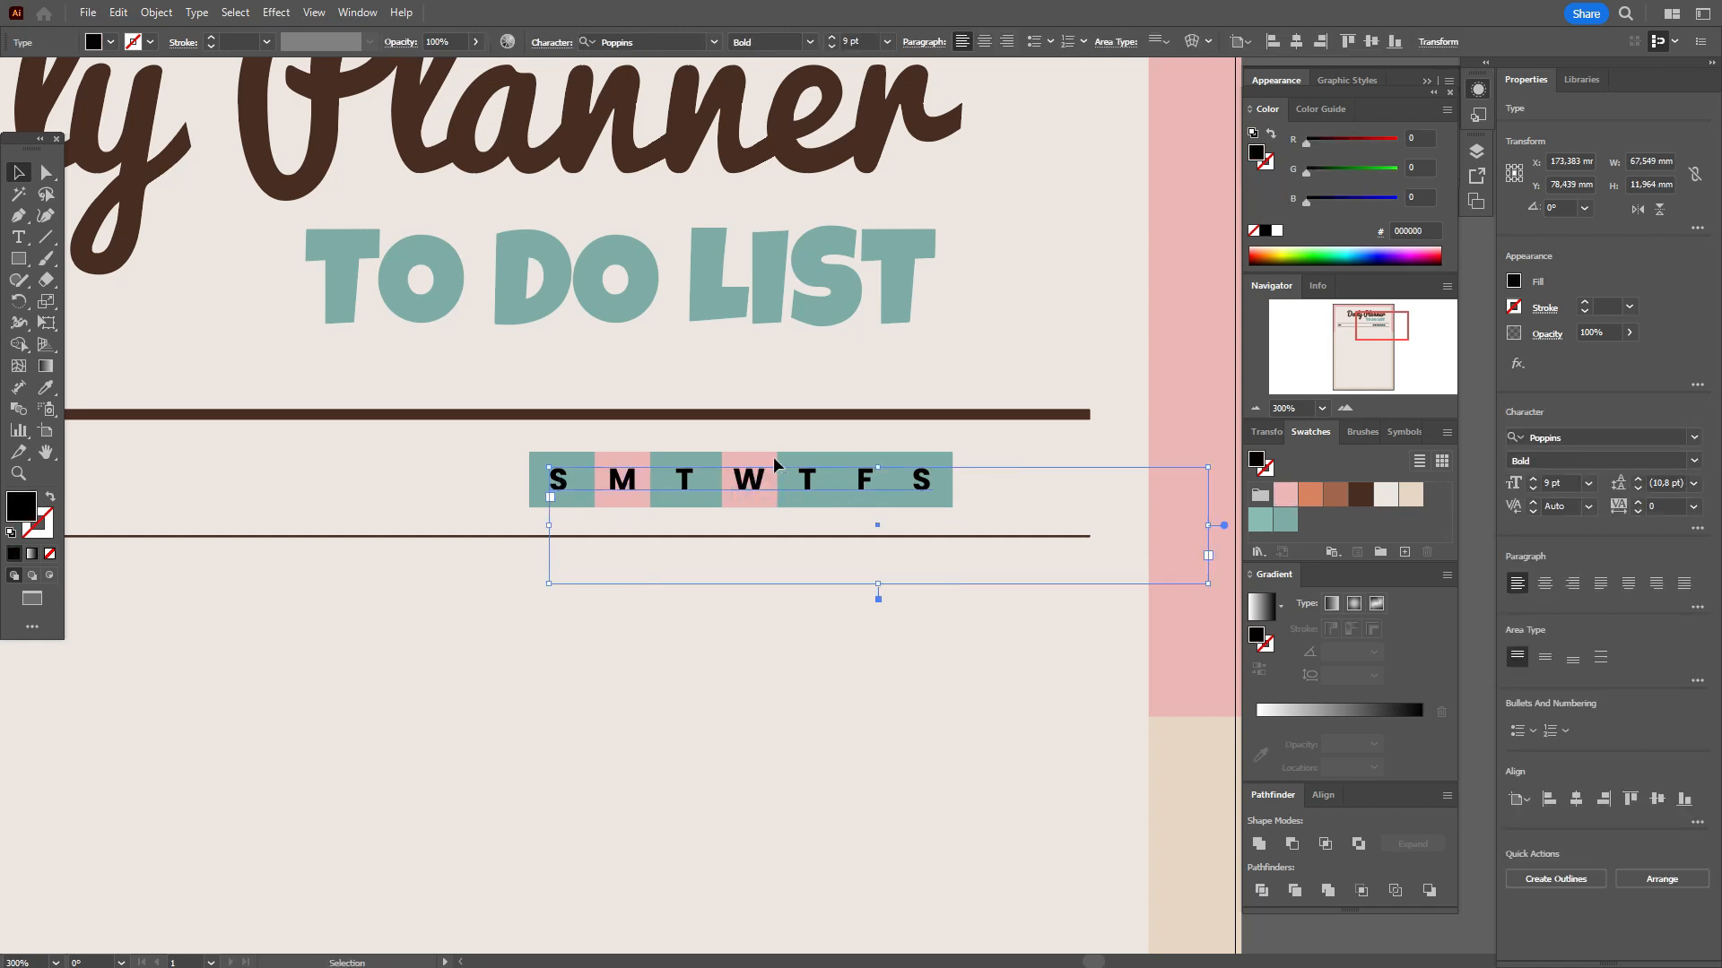
{"action": "left_click", "coordinate": [766, 464]}
{"action": "left_click_drag", "start_coordinate": [767, 464], "coordinate": [878, 466]}
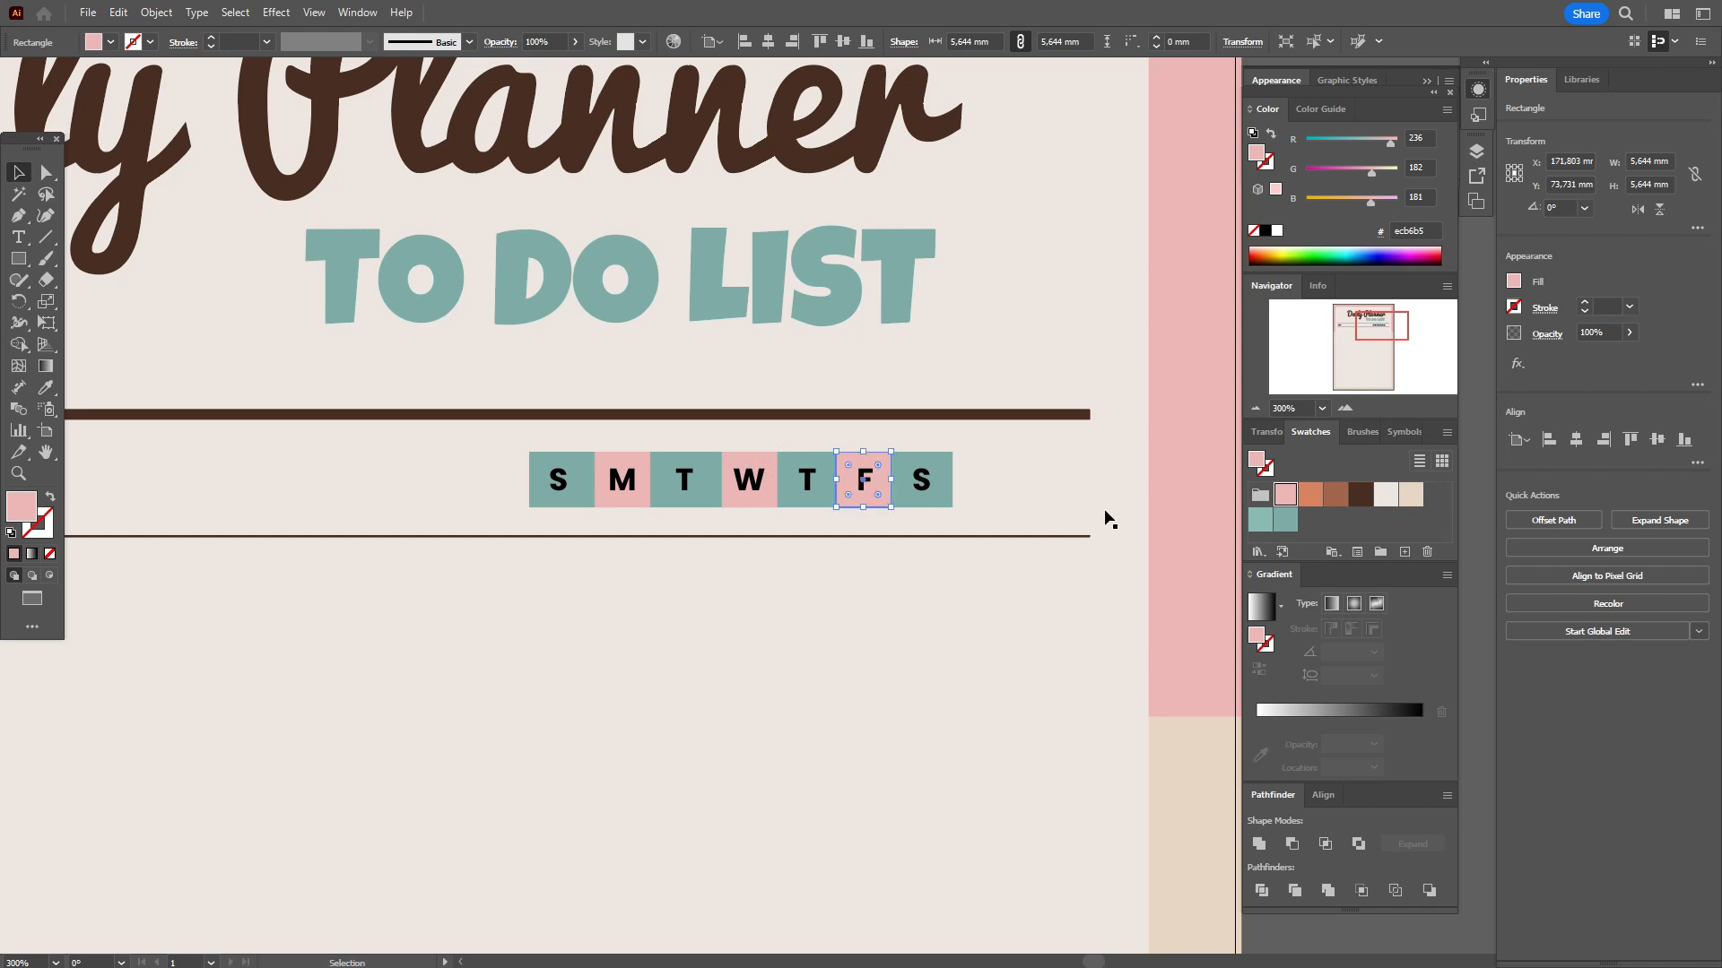
{"action": "left_click", "coordinate": [1106, 511]}
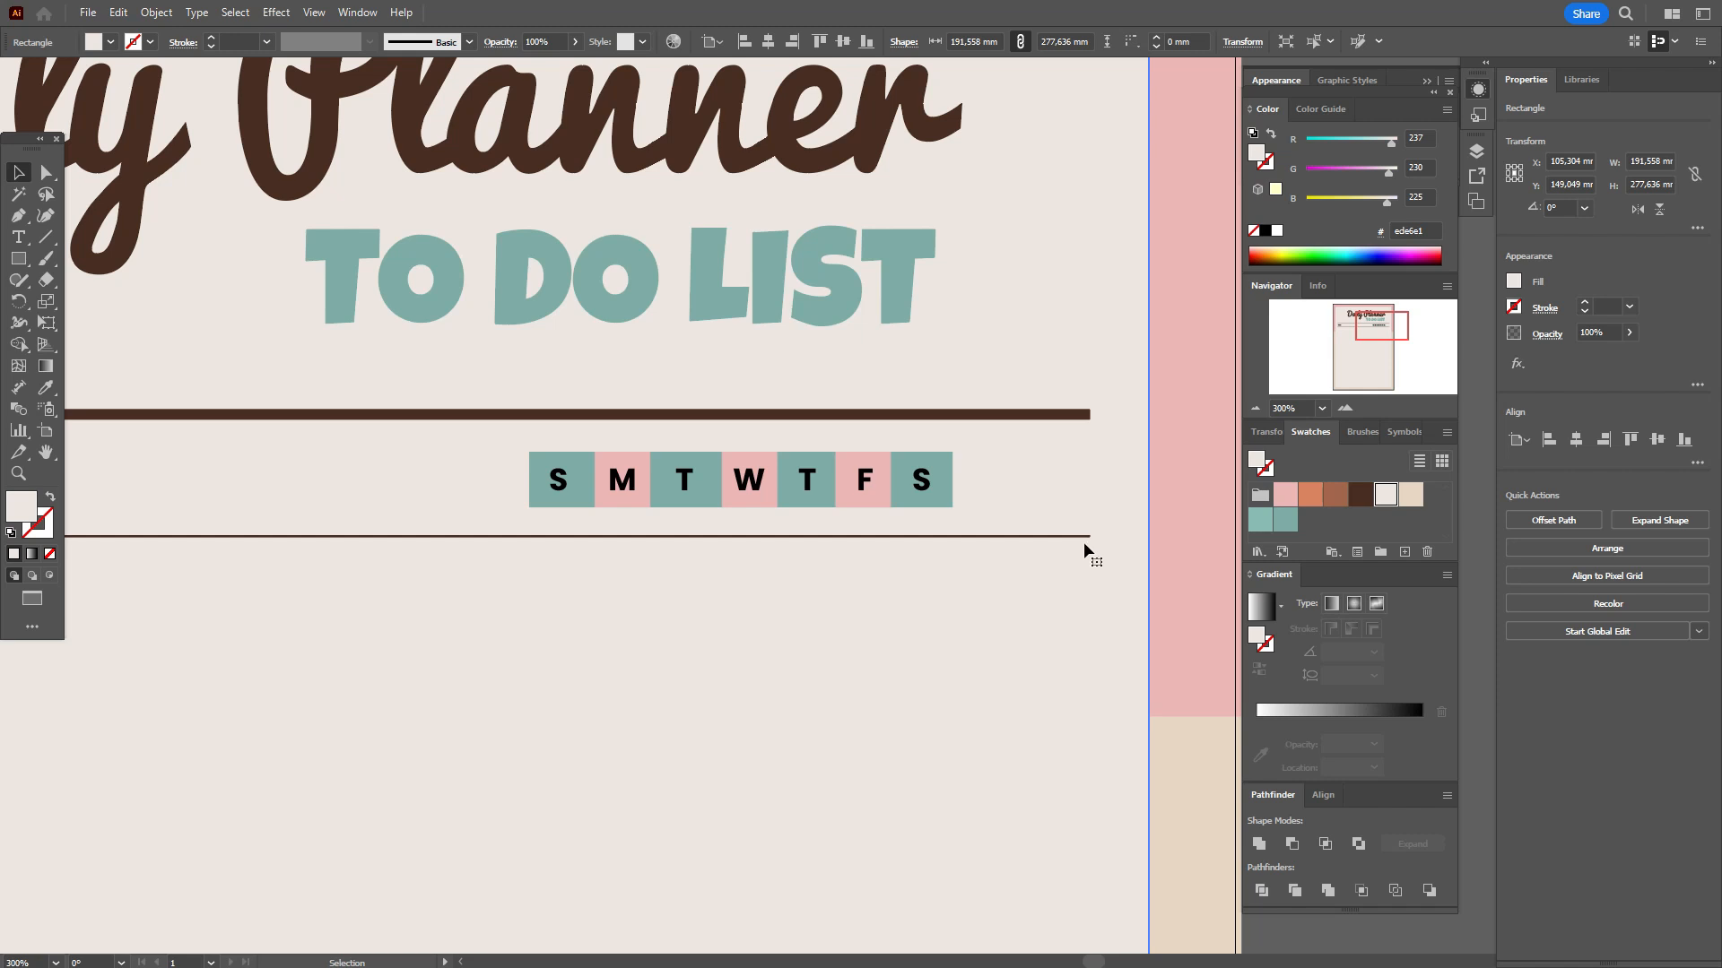
Shift the weekday letters about 0.7 mm right and shorten the teal bar's left end to a width of about 42.7 mm
{"action": "left_click", "coordinate": [558, 487]}
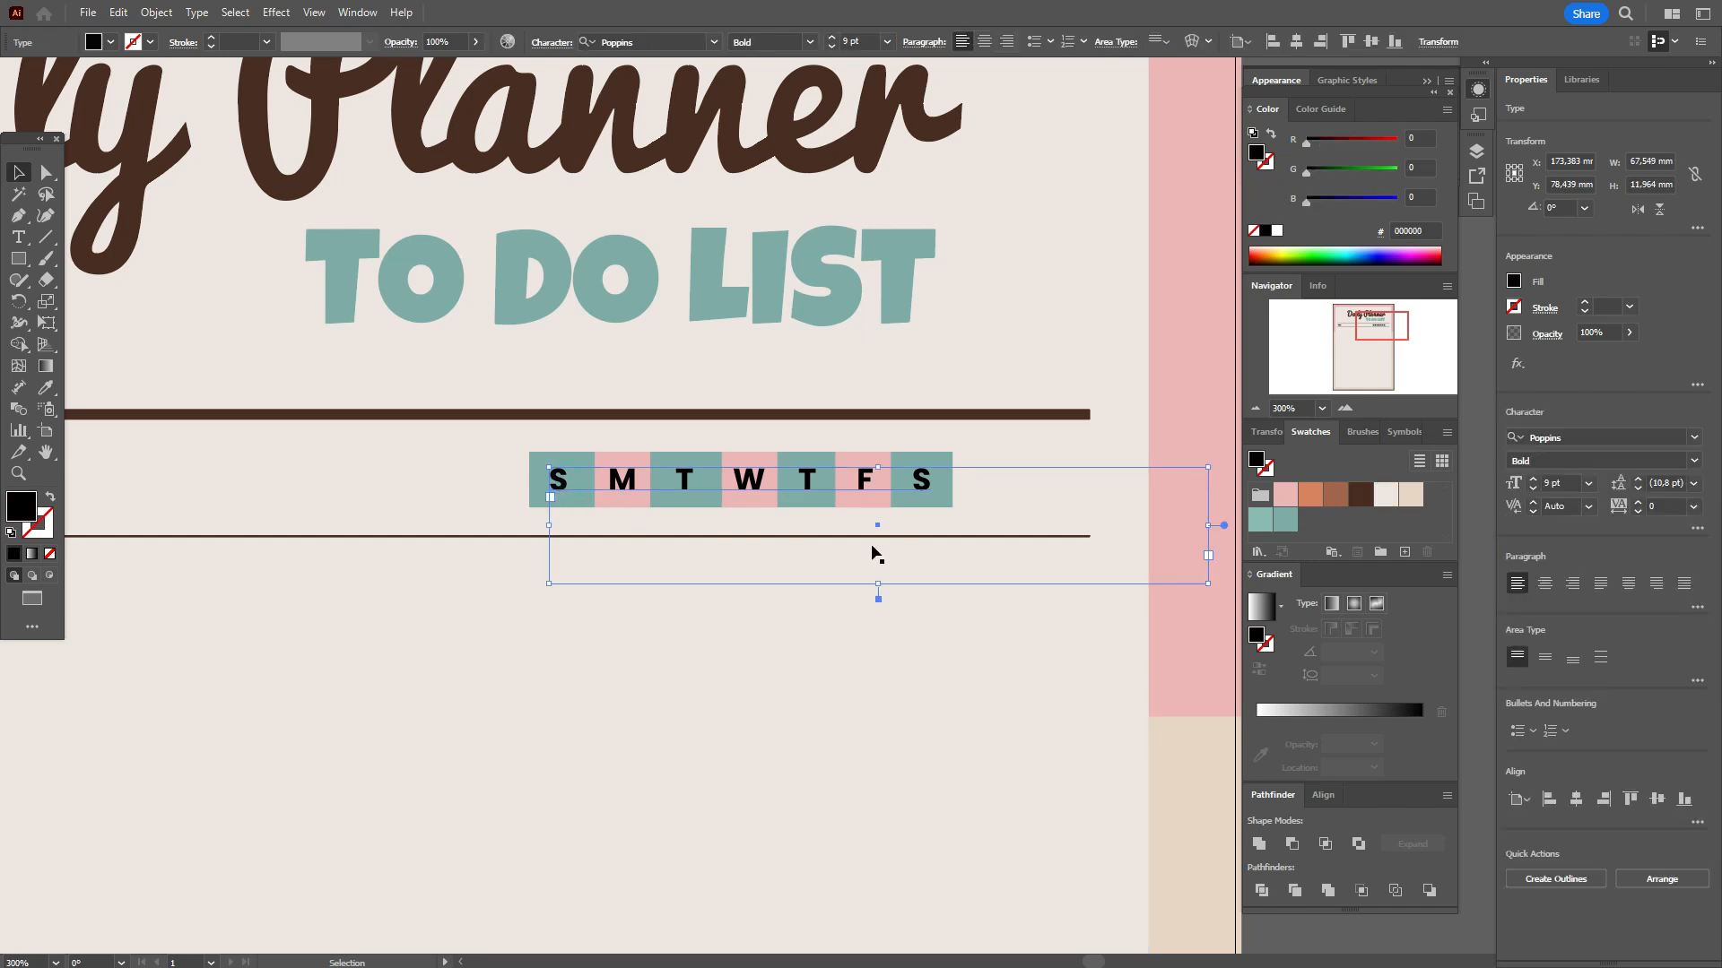
{"action": "key", "text": "Right"}
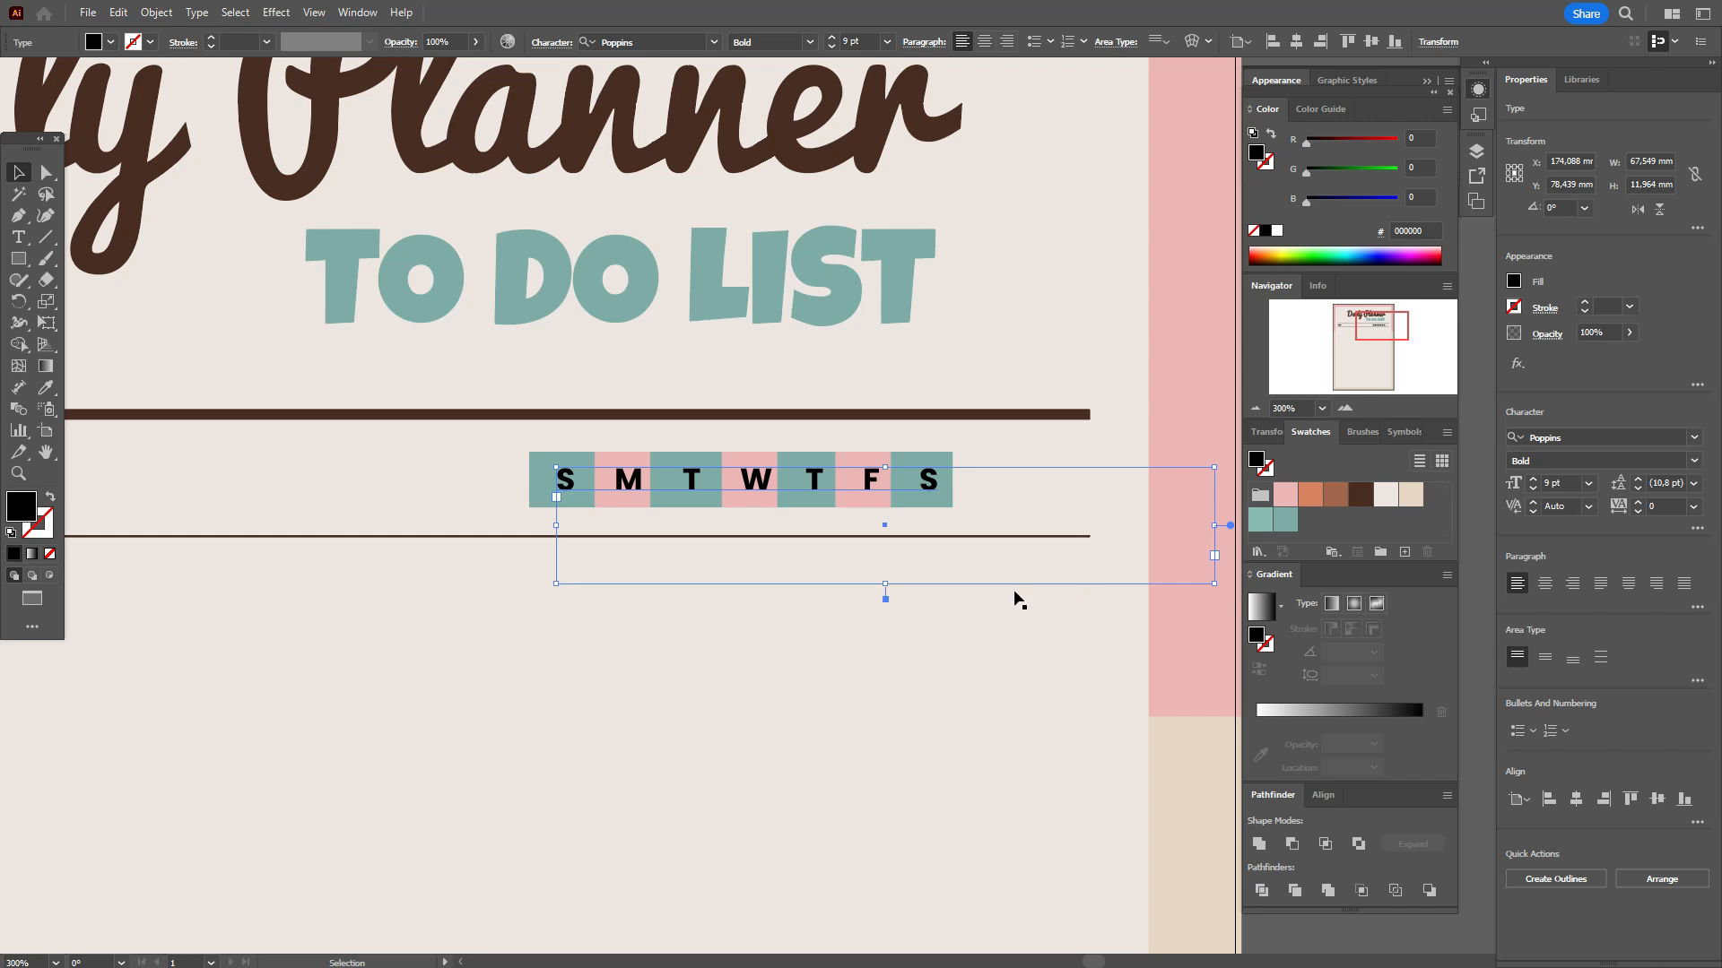
{"action": "left_click", "coordinate": [539, 489]}
{"action": "left_click_drag", "start_coordinate": [529, 478], "coordinate": [536, 476]}
{"action": "left_click", "coordinate": [632, 482]}
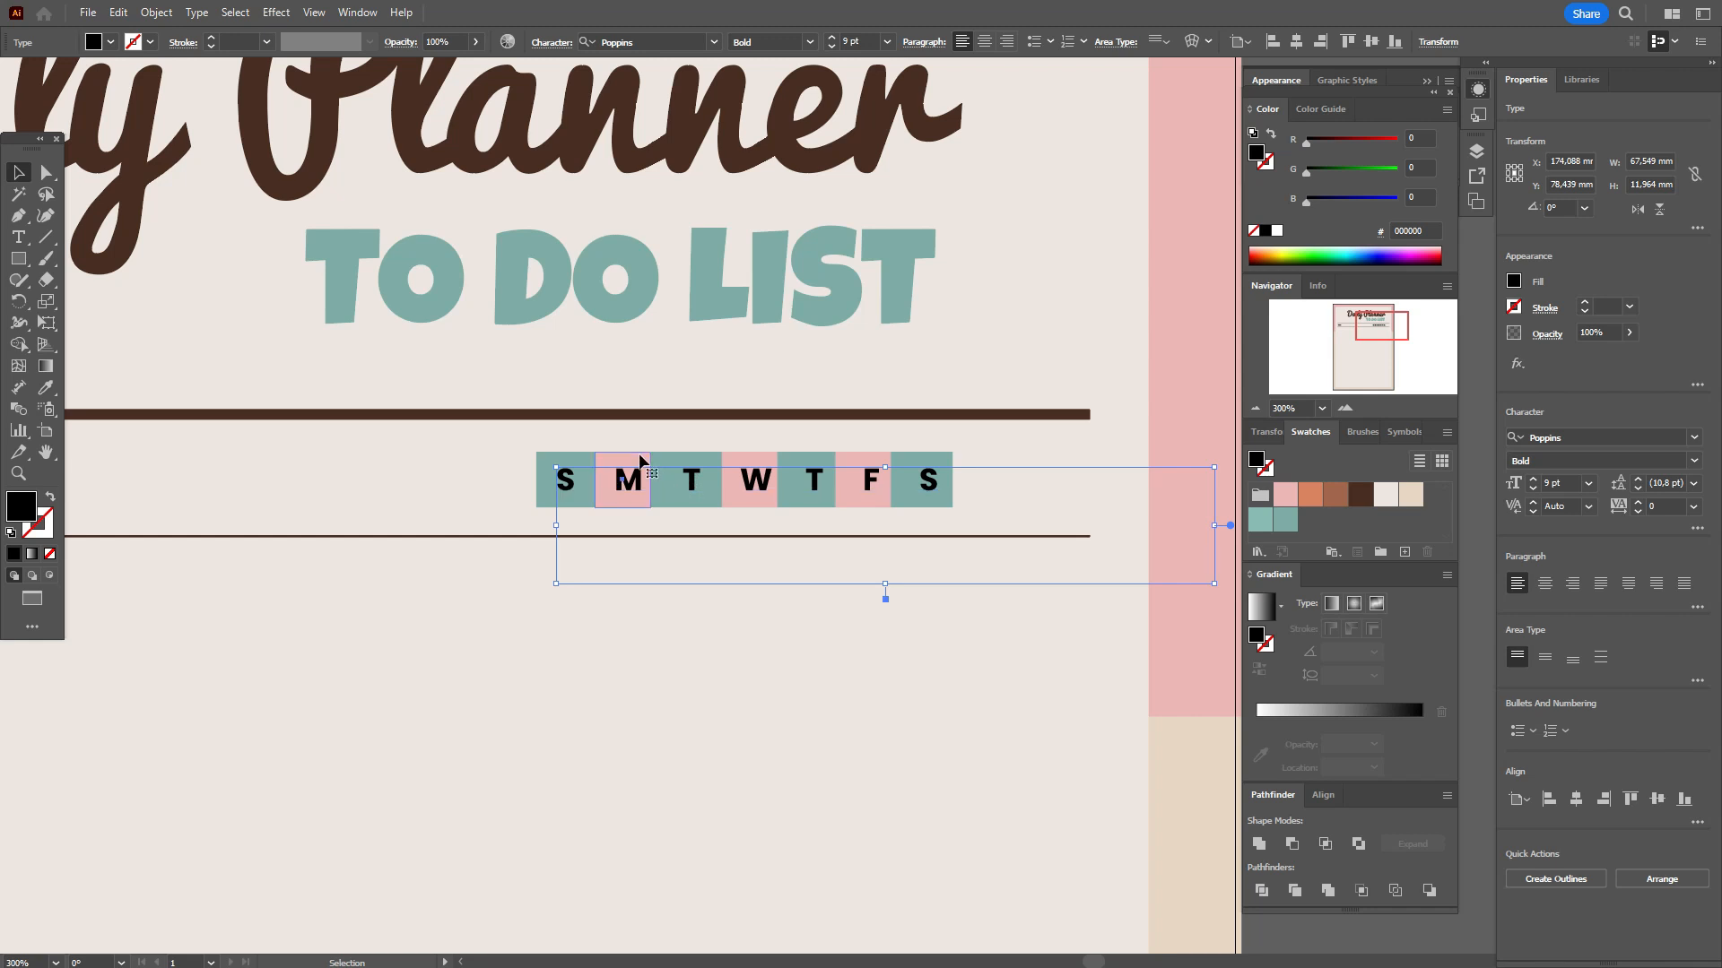
Nudge the pink square behind the M about 0.35 mm right and select the pink square behind the W
{"action": "left_click", "coordinate": [639, 461]}
{"action": "key", "text": "Right"}
{"action": "key", "text": "Right"}
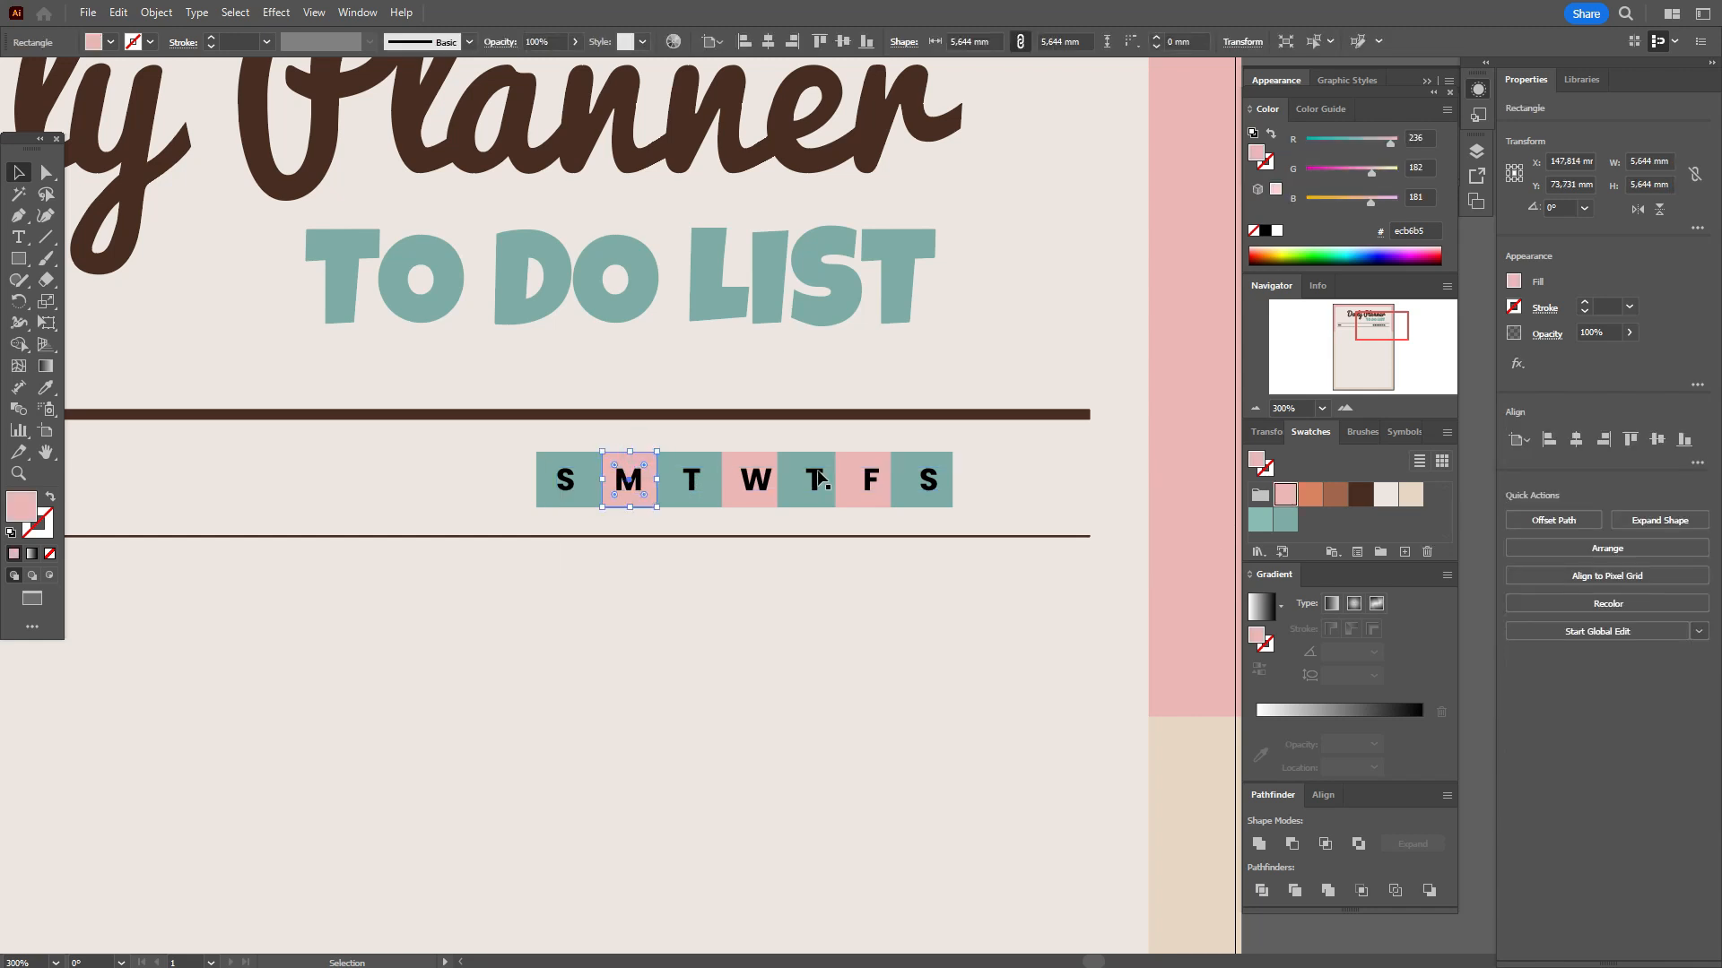
{"action": "key", "text": "Down"}
{"action": "key", "text": "Up"}
{"action": "key", "text": "Left"}
{"action": "left_click", "coordinate": [732, 490]}
{"action": "left_click", "coordinate": [752, 468]}
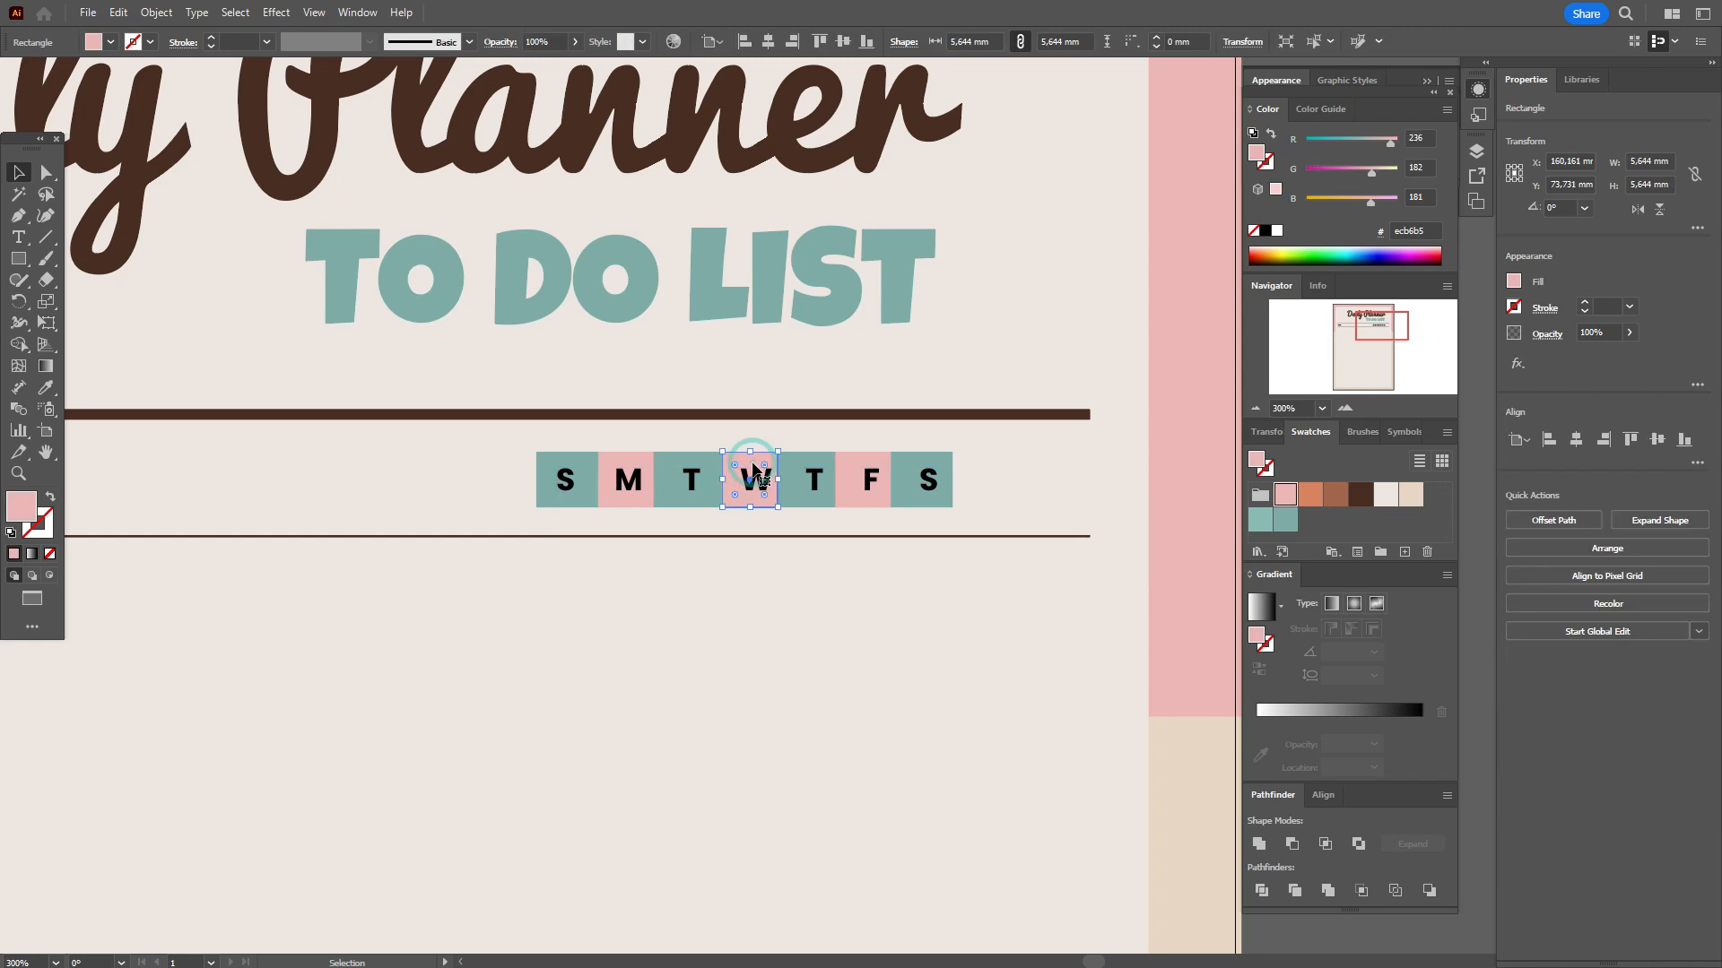
Convert the weekday letters to outlines and ungroup them into separate letter shapes
{"action": "left_click", "coordinate": [692, 487]}
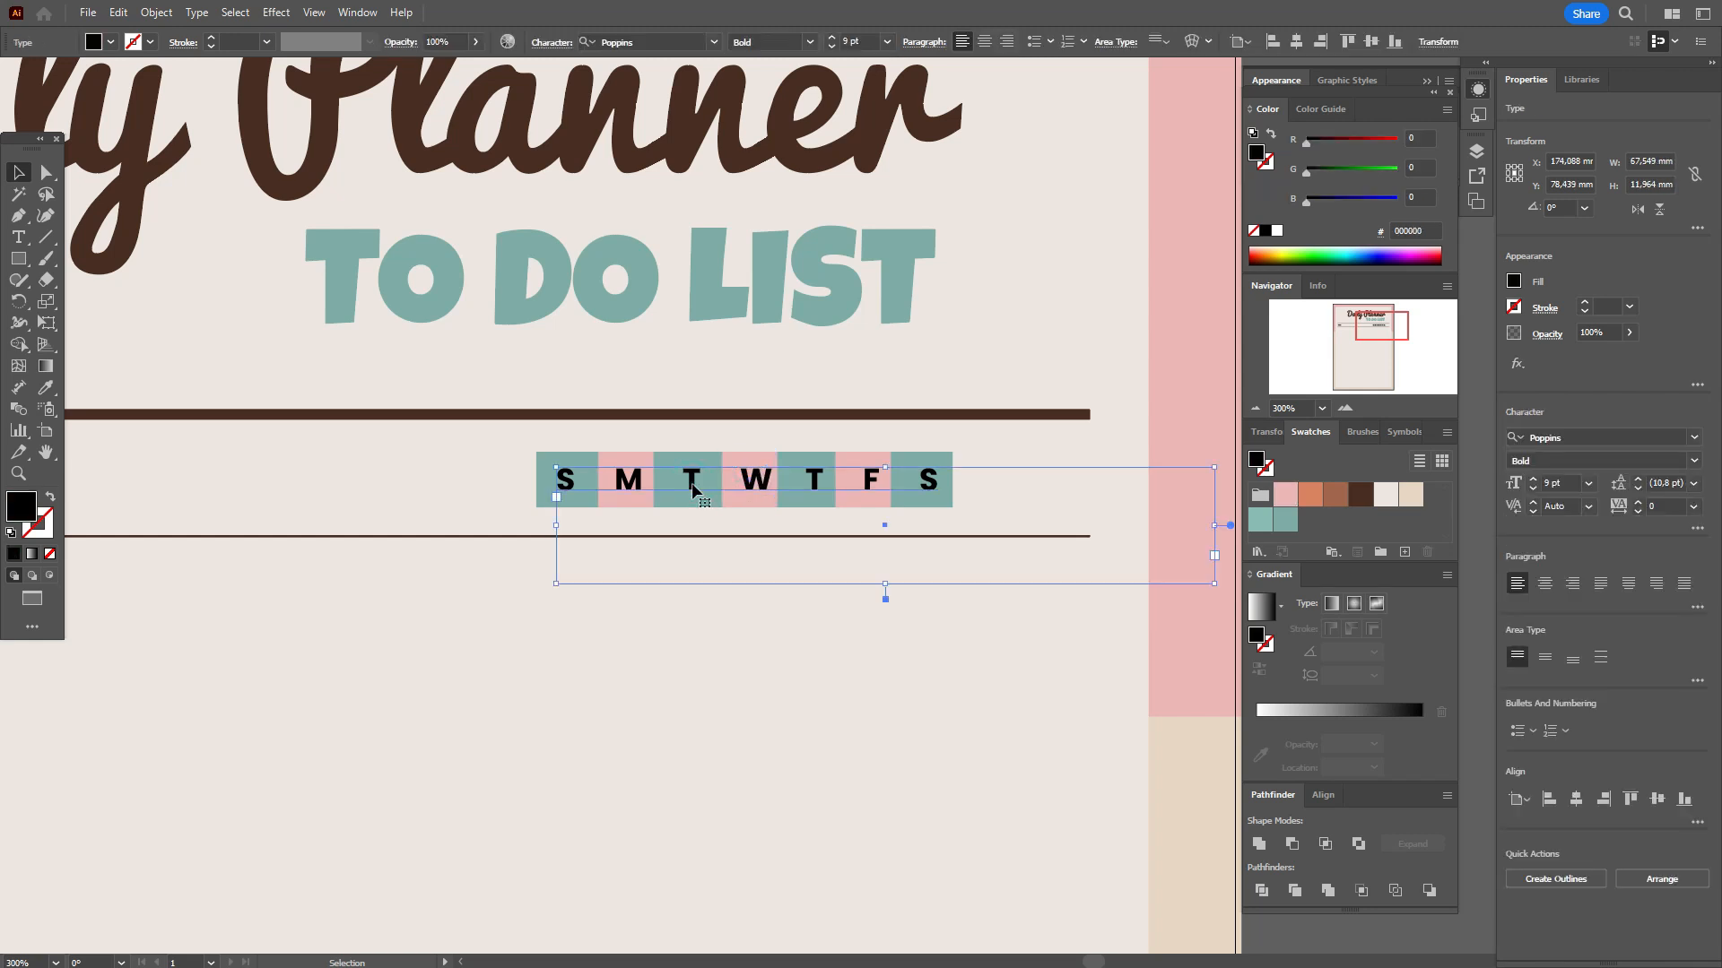
{"action": "right_click", "coordinate": [693, 487]}
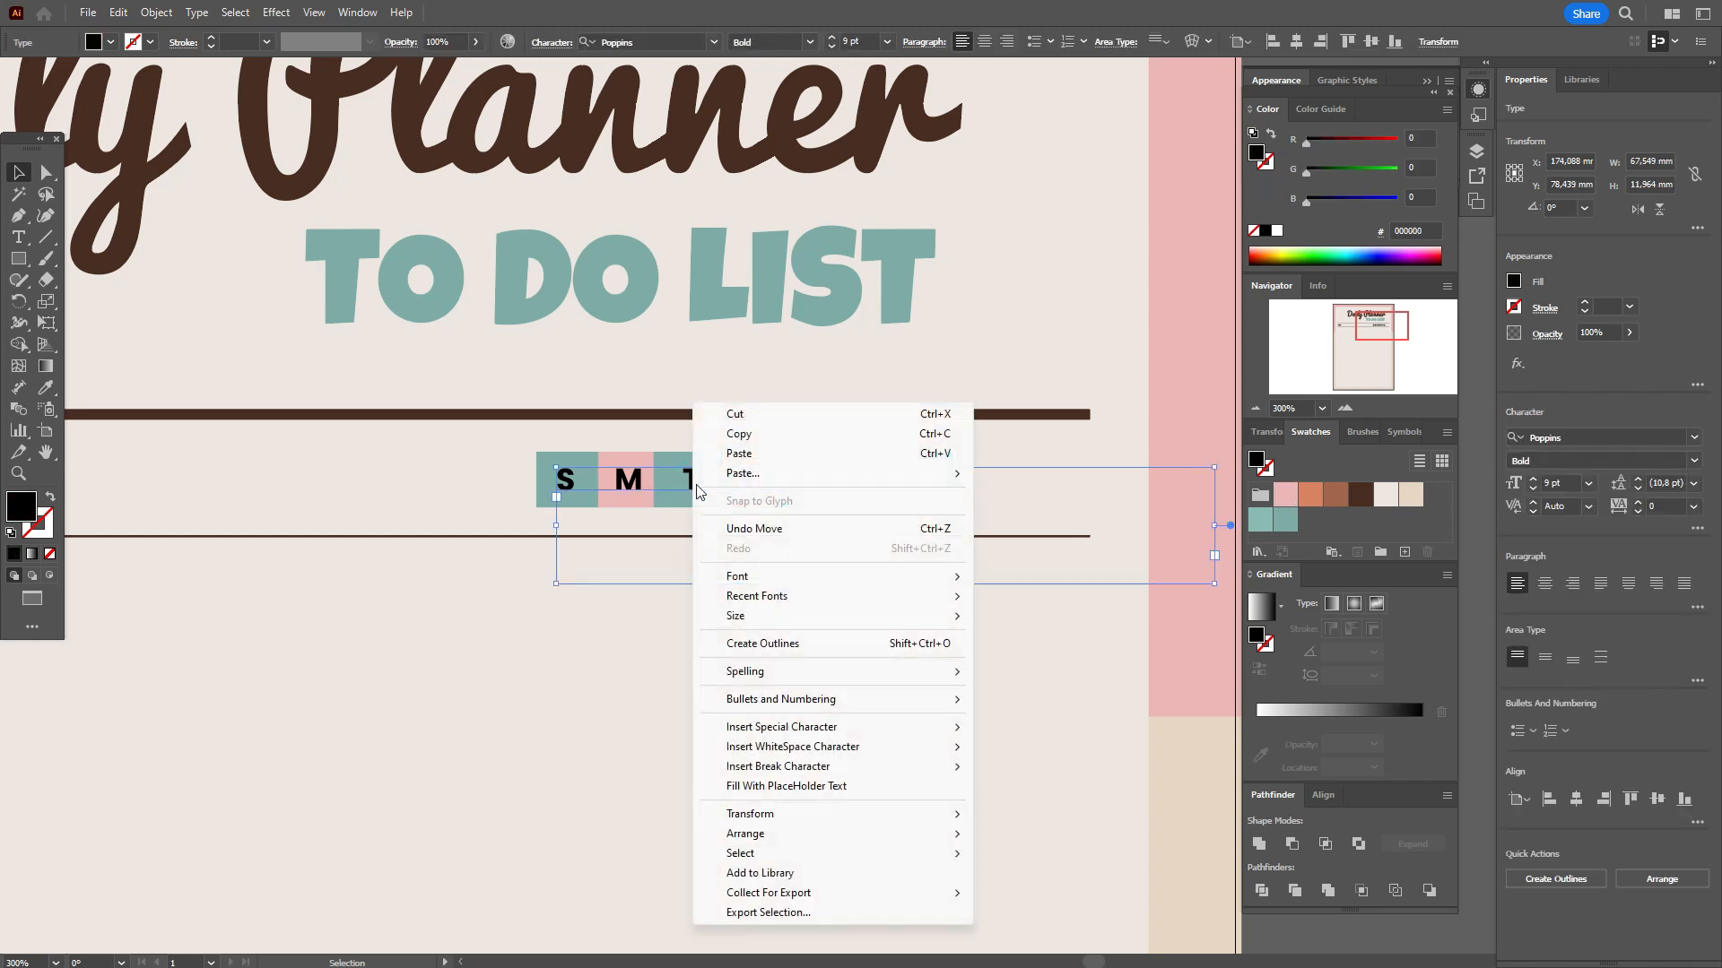
{"action": "left_click", "coordinate": [820, 645]}
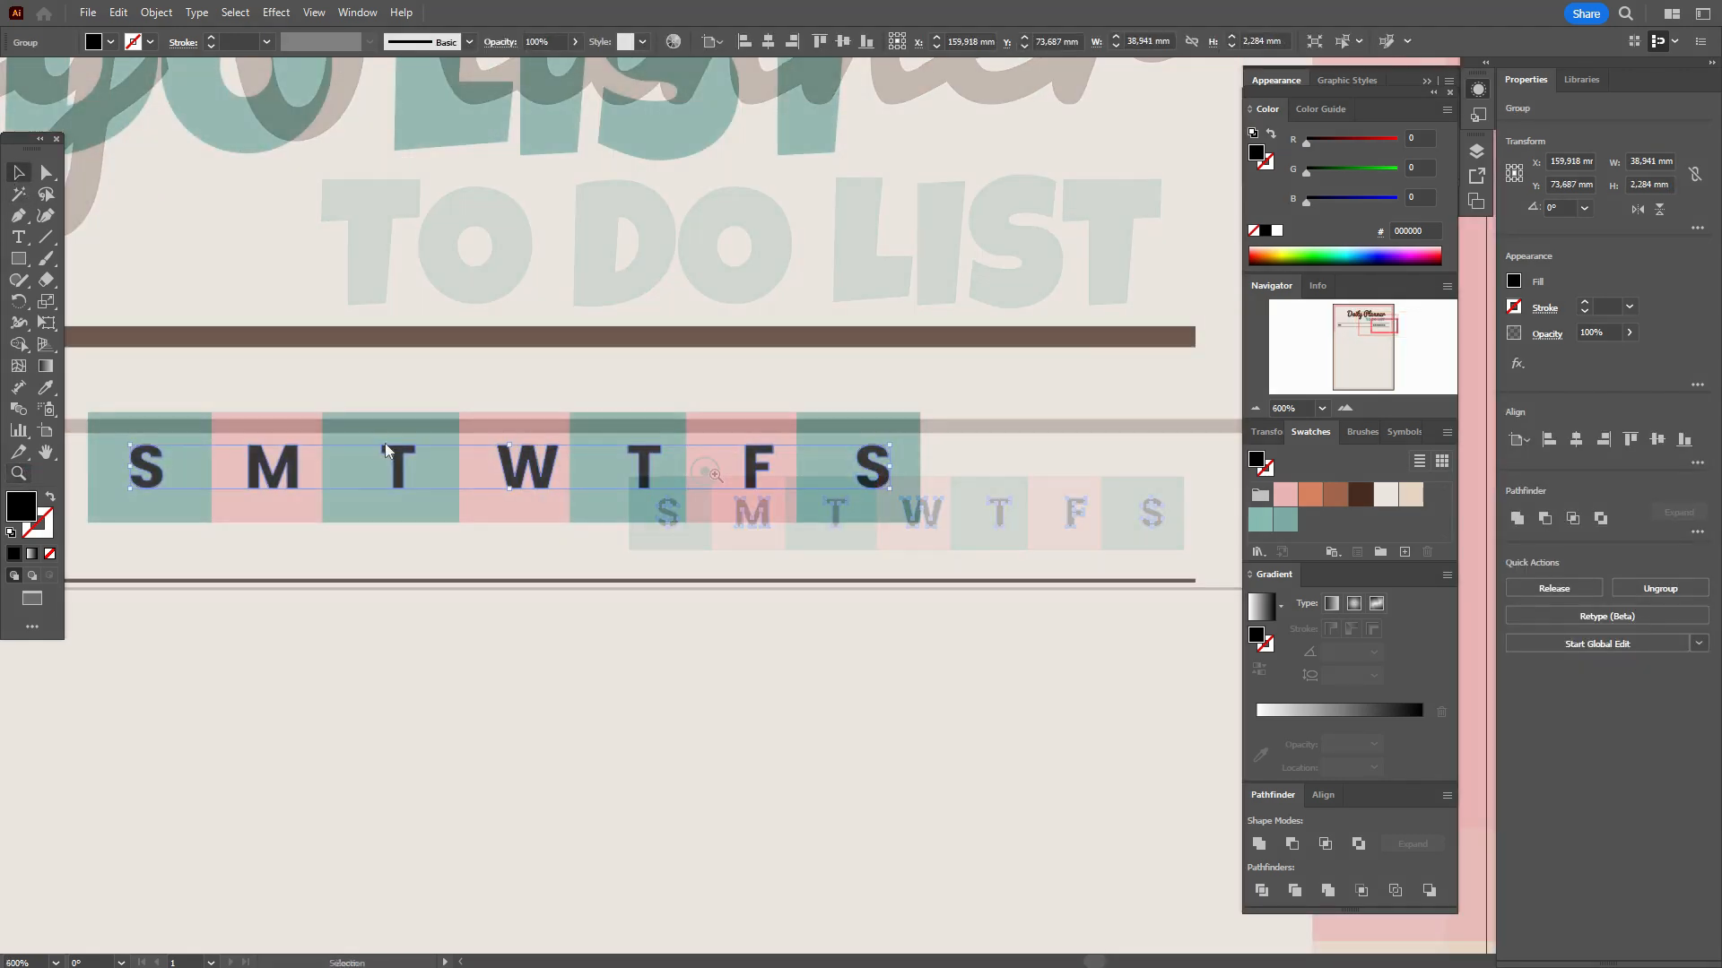
{"action": "right_click", "coordinate": [387, 444]}
{"action": "left_click", "coordinate": [539, 686]}
Nudge the M slightly left and widen the pink square behind it rightwards to about 6 mm
{"action": "left_click", "coordinate": [289, 463]}
{"action": "key", "text": "Left"}
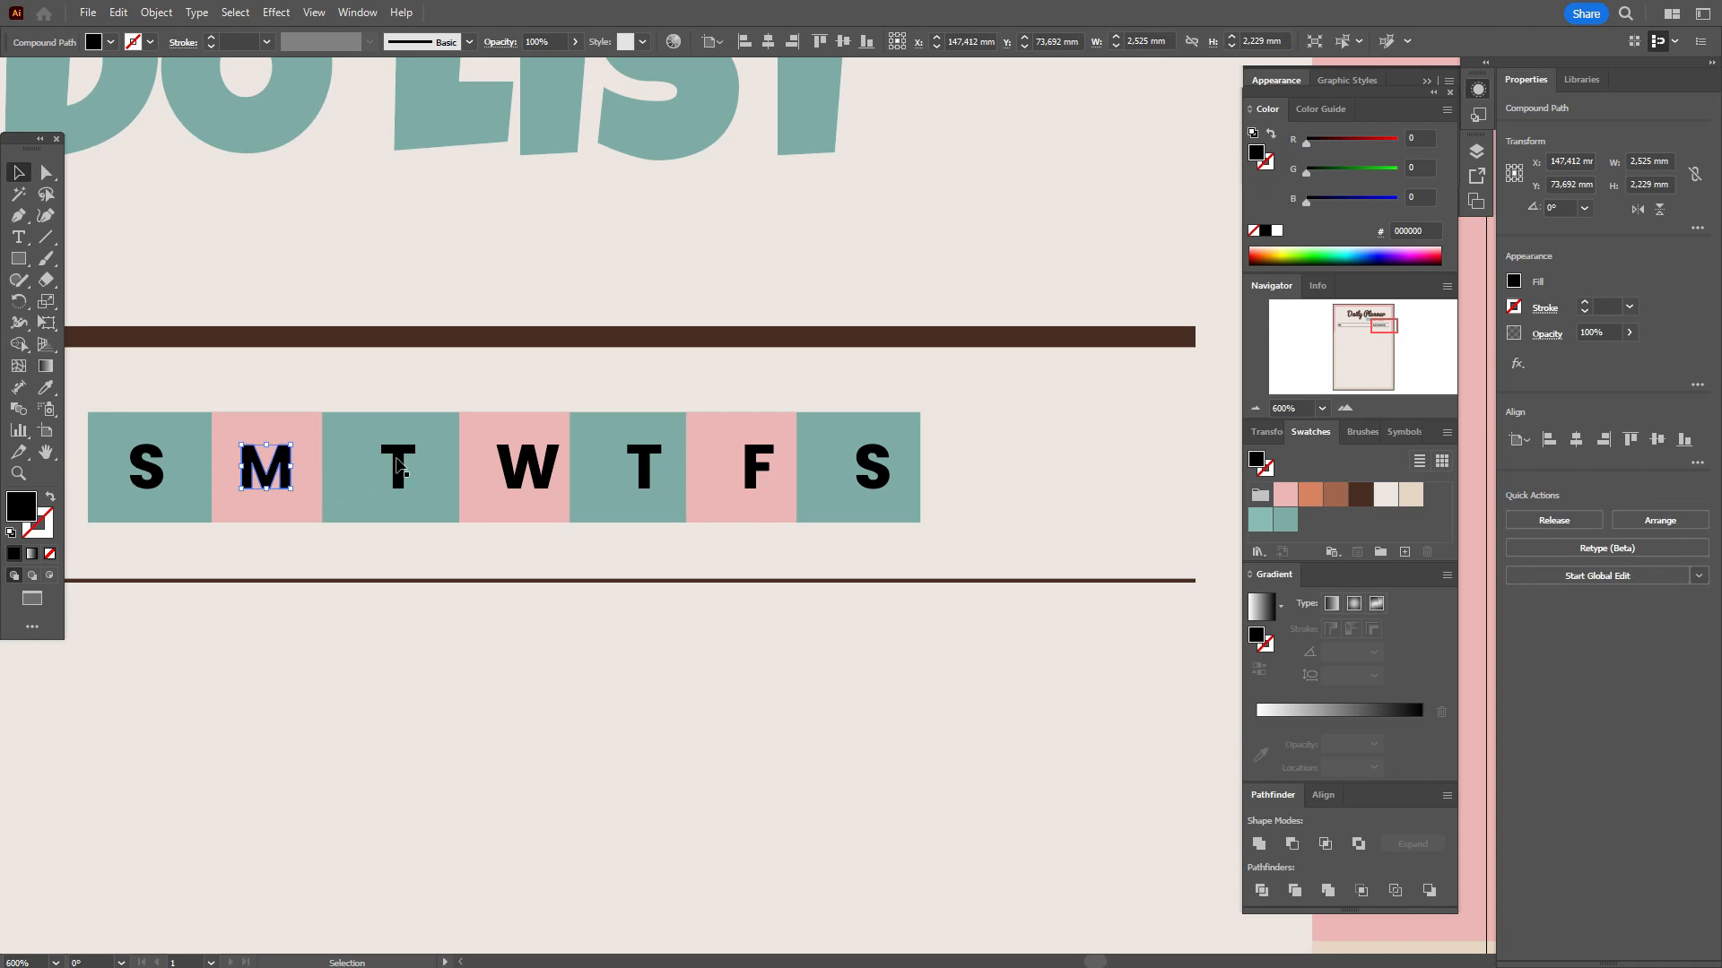
{"action": "left_click", "coordinate": [421, 482]}
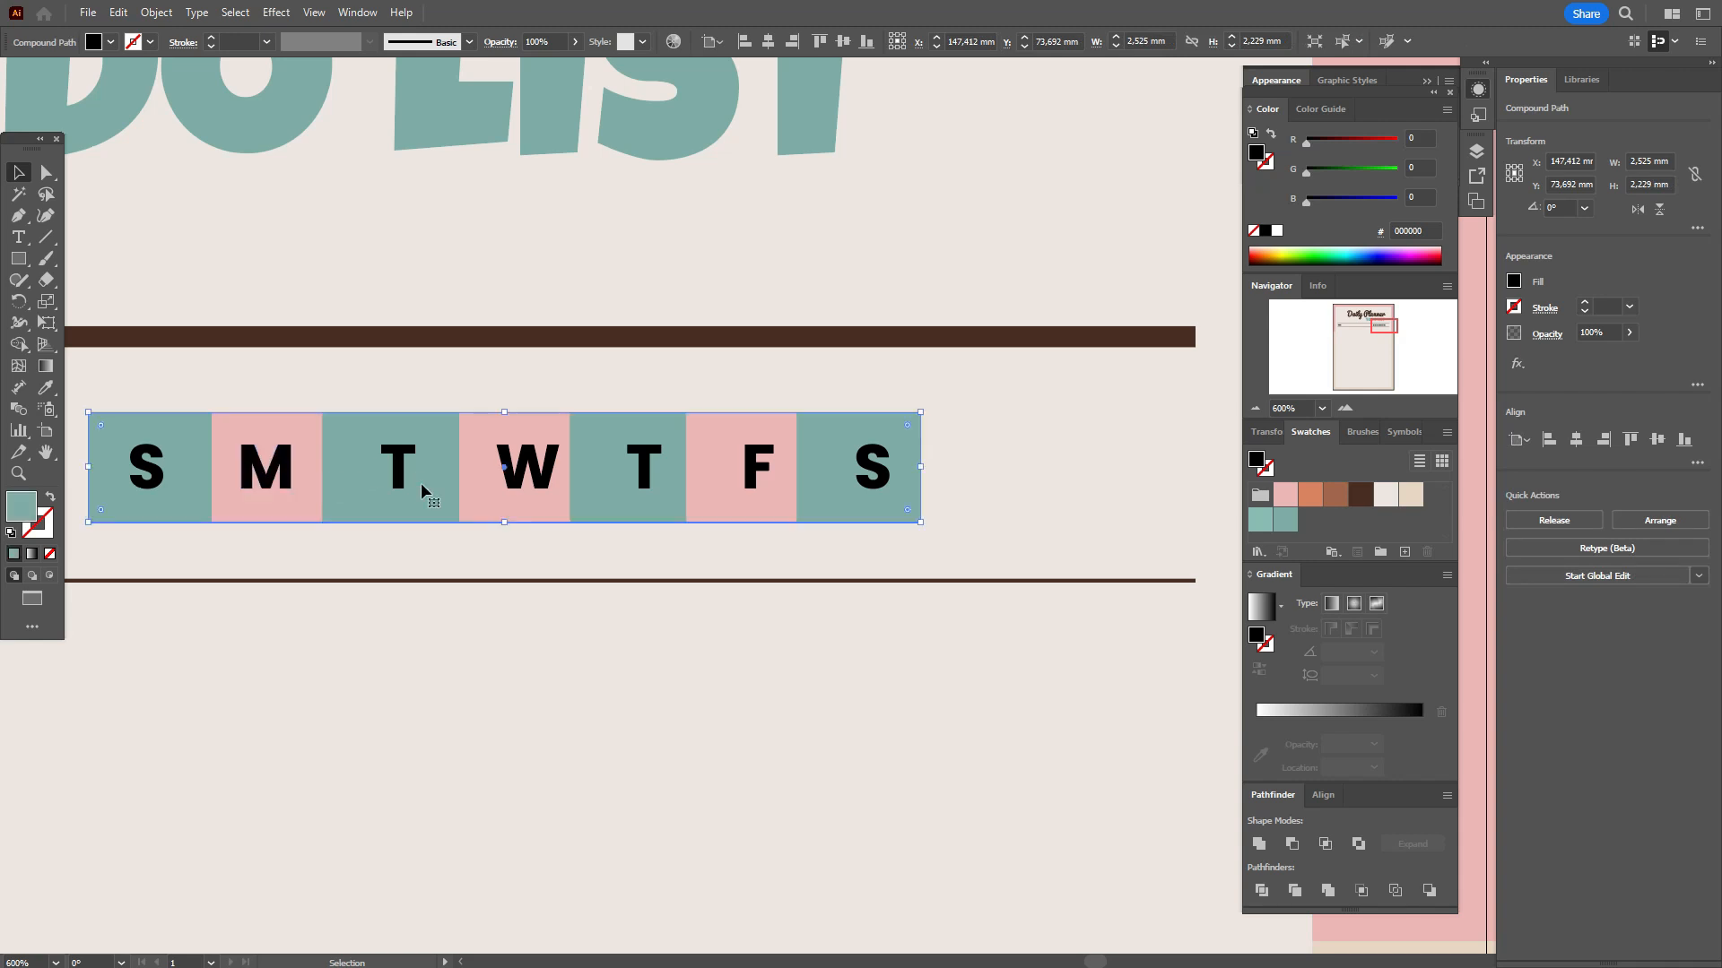
{"action": "left_click", "coordinate": [310, 485]}
{"action": "left_click_drag", "start_coordinate": [321, 467], "coordinate": [330, 467]}
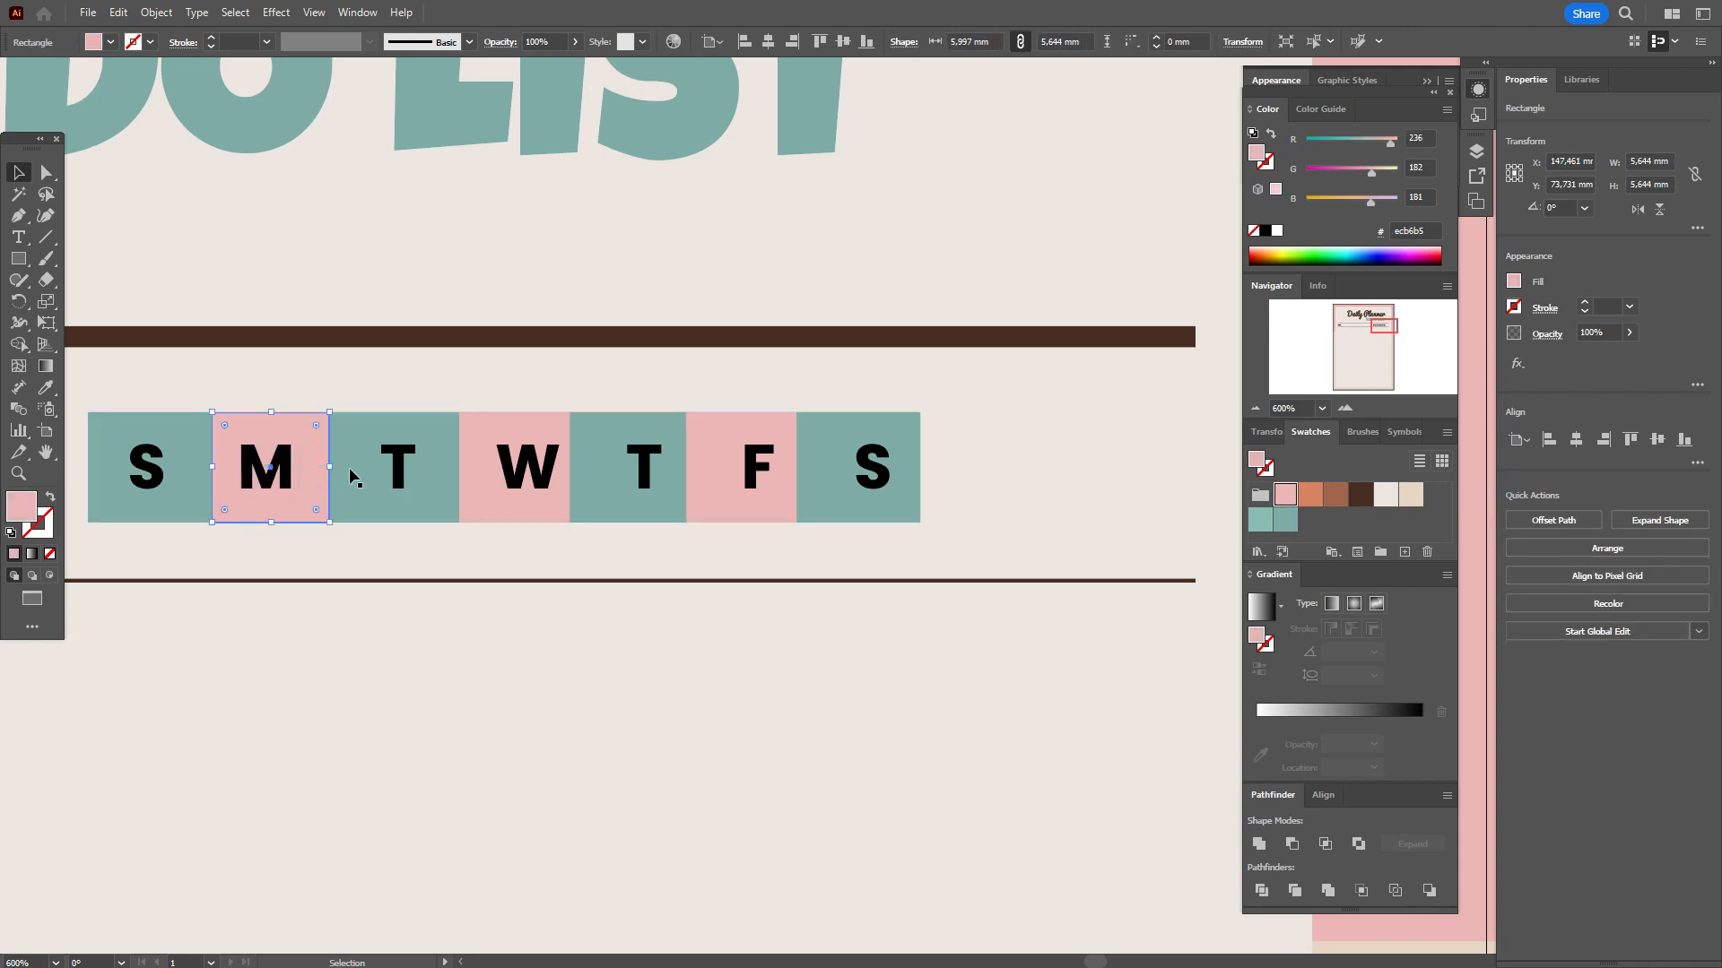
Extend the left edge of the pink square behind the W slightly and shift the W left to centre it
{"action": "left_click", "coordinate": [467, 492]}
{"action": "left_click_drag", "start_coordinate": [459, 467], "coordinate": [512, 481]}
{"action": "left_click", "coordinate": [519, 482]}
Nudge the second T, the F and the last S left to centre them in their coloured segments
{"action": "left_click_drag", "start_coordinate": [660, 472], "coordinate": [647, 472]}
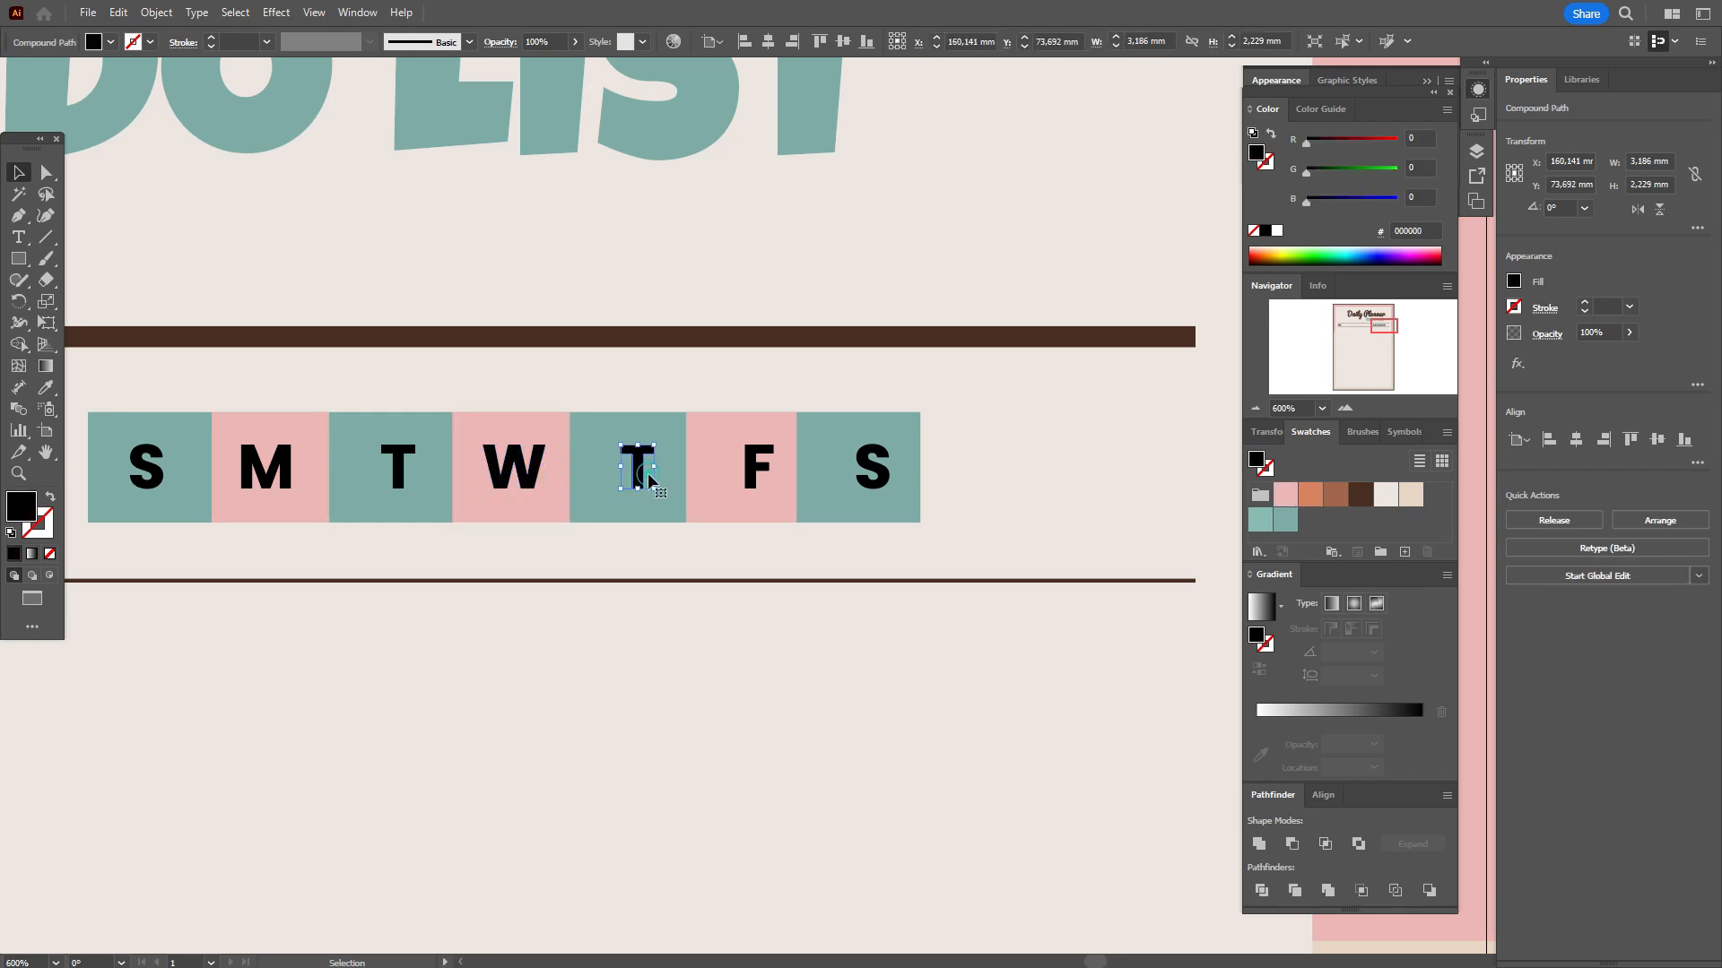
{"action": "key", "text": "Left"}
{"action": "left_click", "coordinate": [742, 474]}
{"action": "left_click", "coordinate": [752, 473]}
{"action": "key", "text": "Left"}
{"action": "key", "text": "Left"}
{"action": "key", "text": "Left"}
{"action": "key", "text": "Right"}
{"action": "left_click", "coordinate": [870, 480]}
{"action": "key", "text": "Left"}
{"action": "key", "text": "Left"}
{"action": "key", "text": "Left"}
Trim both ends of the teal bar to a width of about 41.6 mm and centre the first S in its segment
{"action": "left_click", "coordinate": [895, 482]}
{"action": "left_click_drag", "start_coordinate": [920, 467], "coordinate": [911, 465]}
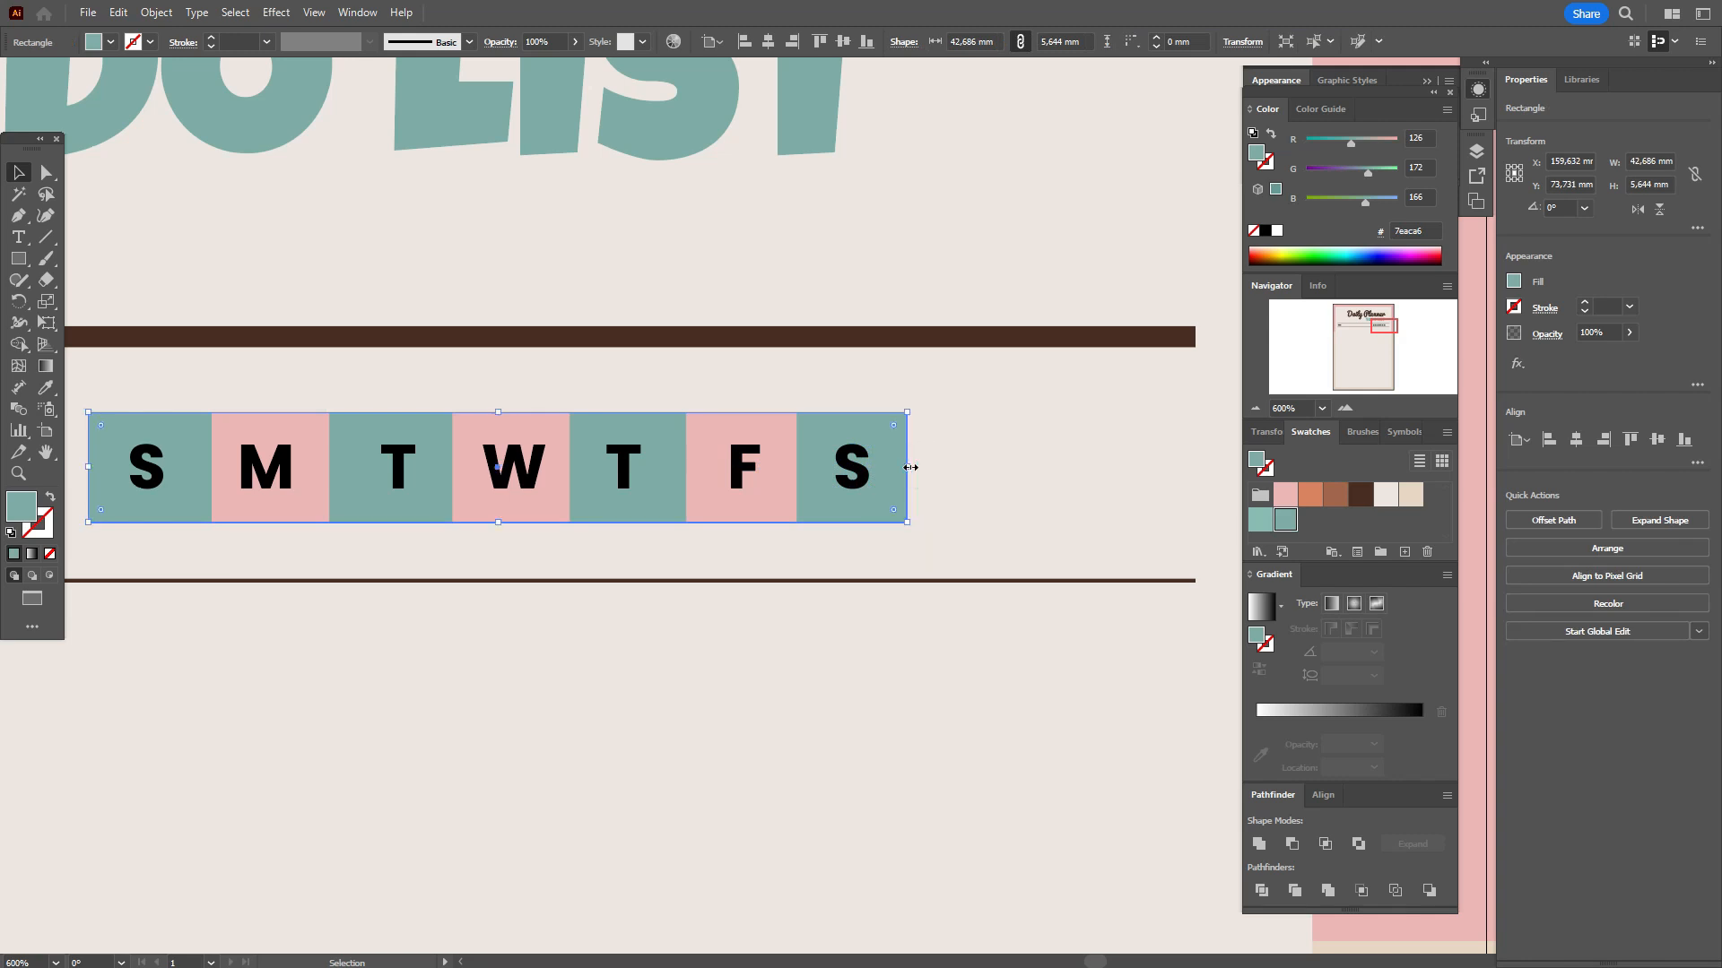
{"action": "left_click", "coordinate": [159, 471]}
{"action": "left_click", "coordinate": [104, 476]}
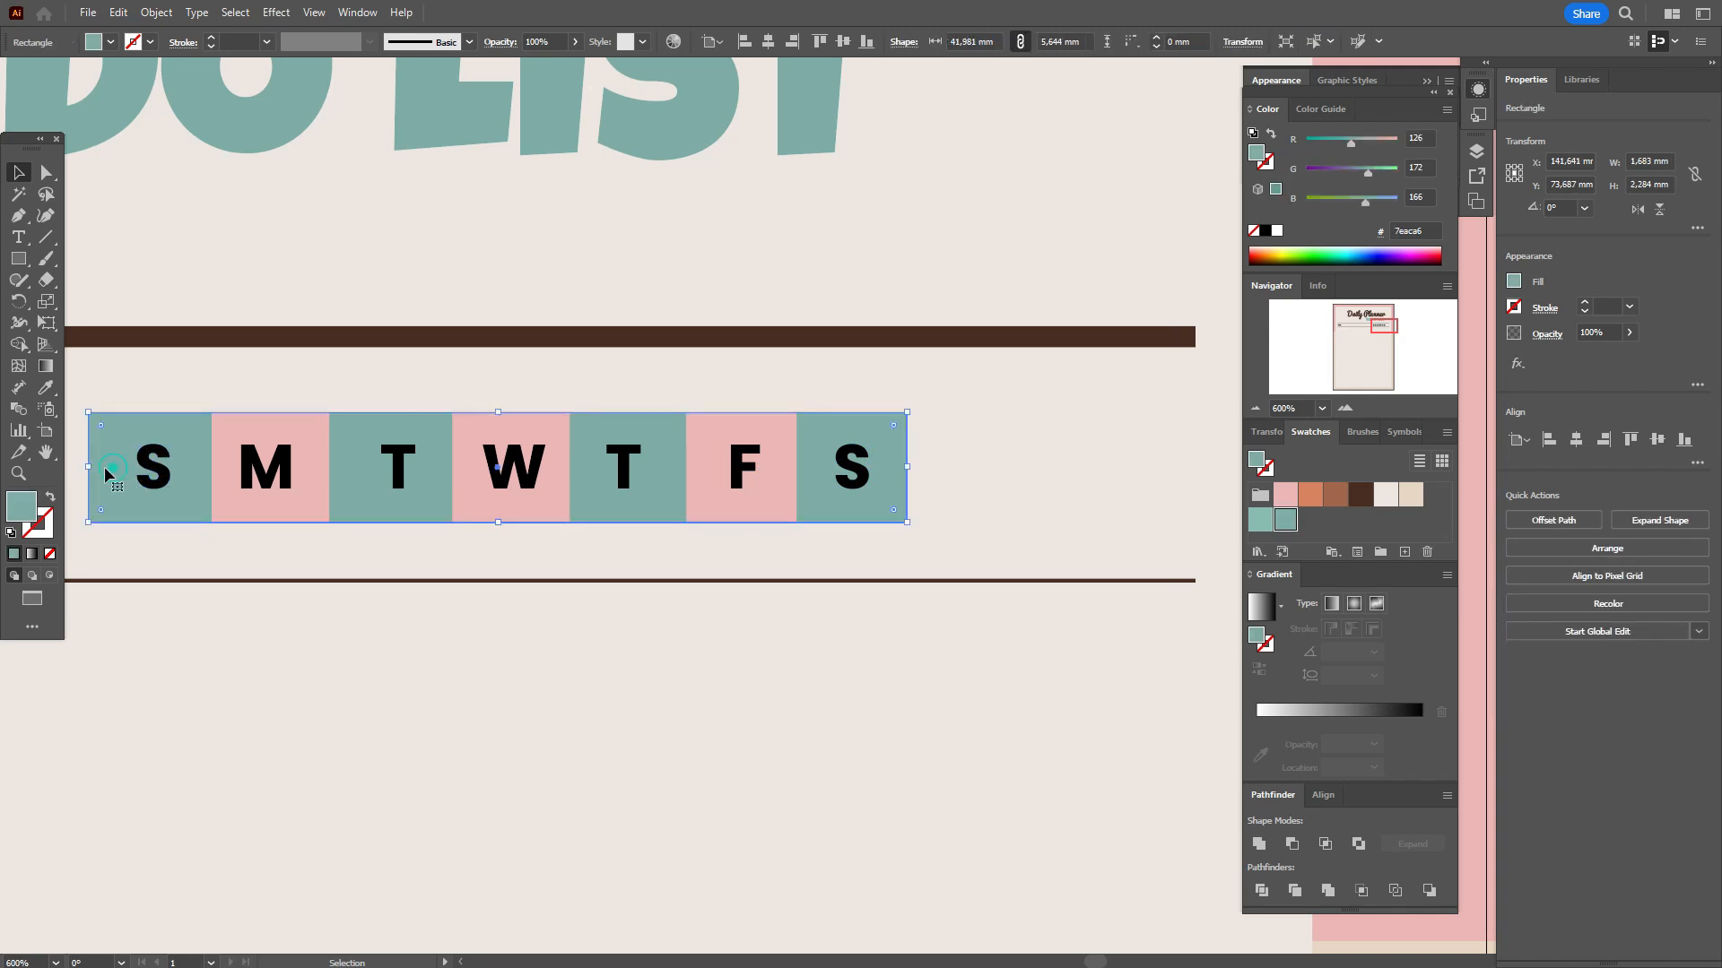
{"action": "left_click_drag", "start_coordinate": [89, 472], "coordinate": [97, 470]}
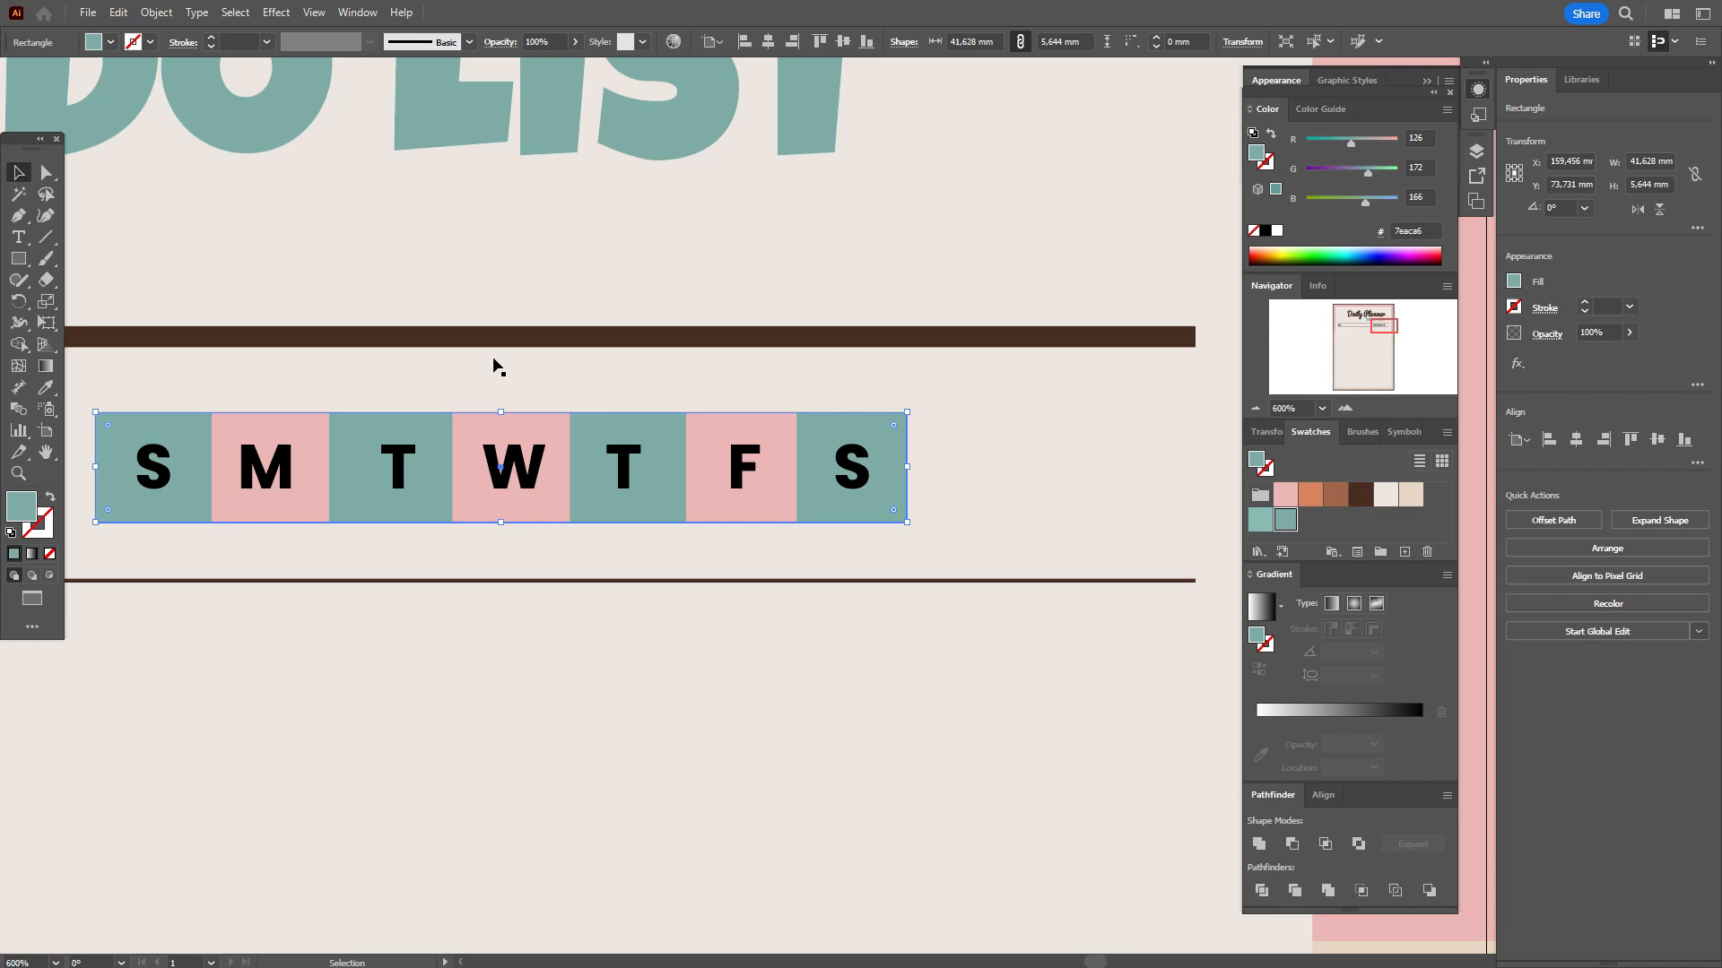
Recolour all seven weekday letters with the dark brown swatch, and select the "DATE:" label
{"action": "left_click", "coordinate": [161, 478]}
{"action": "left_click", "coordinate": [267, 471], "text": "shift"}
{"action": "left_click", "coordinate": [403, 475], "text": "shift"}
{"action": "left_click", "coordinate": [506, 485], "text": "shift"}
{"action": "left_click", "coordinate": [619, 480], "text": "shift"}
{"action": "left_click", "coordinate": [742, 474], "text": "shift"}
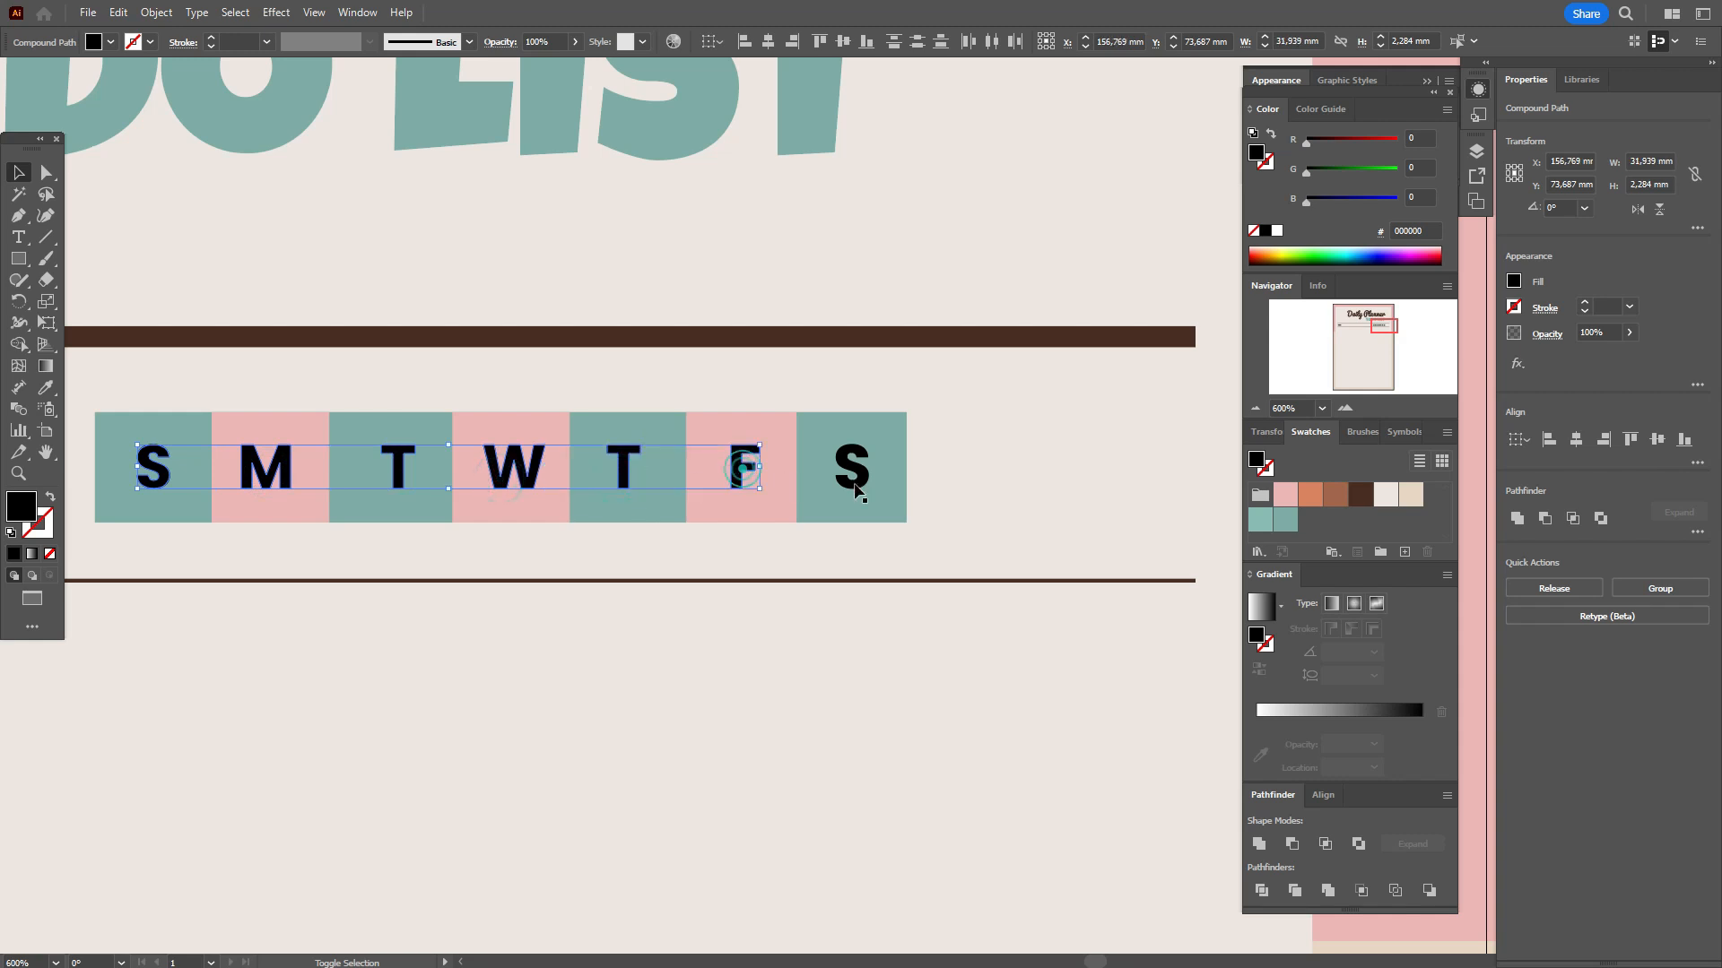
{"action": "left_click", "coordinate": [857, 485], "text": "shift"}
{"action": "left_click", "coordinate": [1359, 495]}
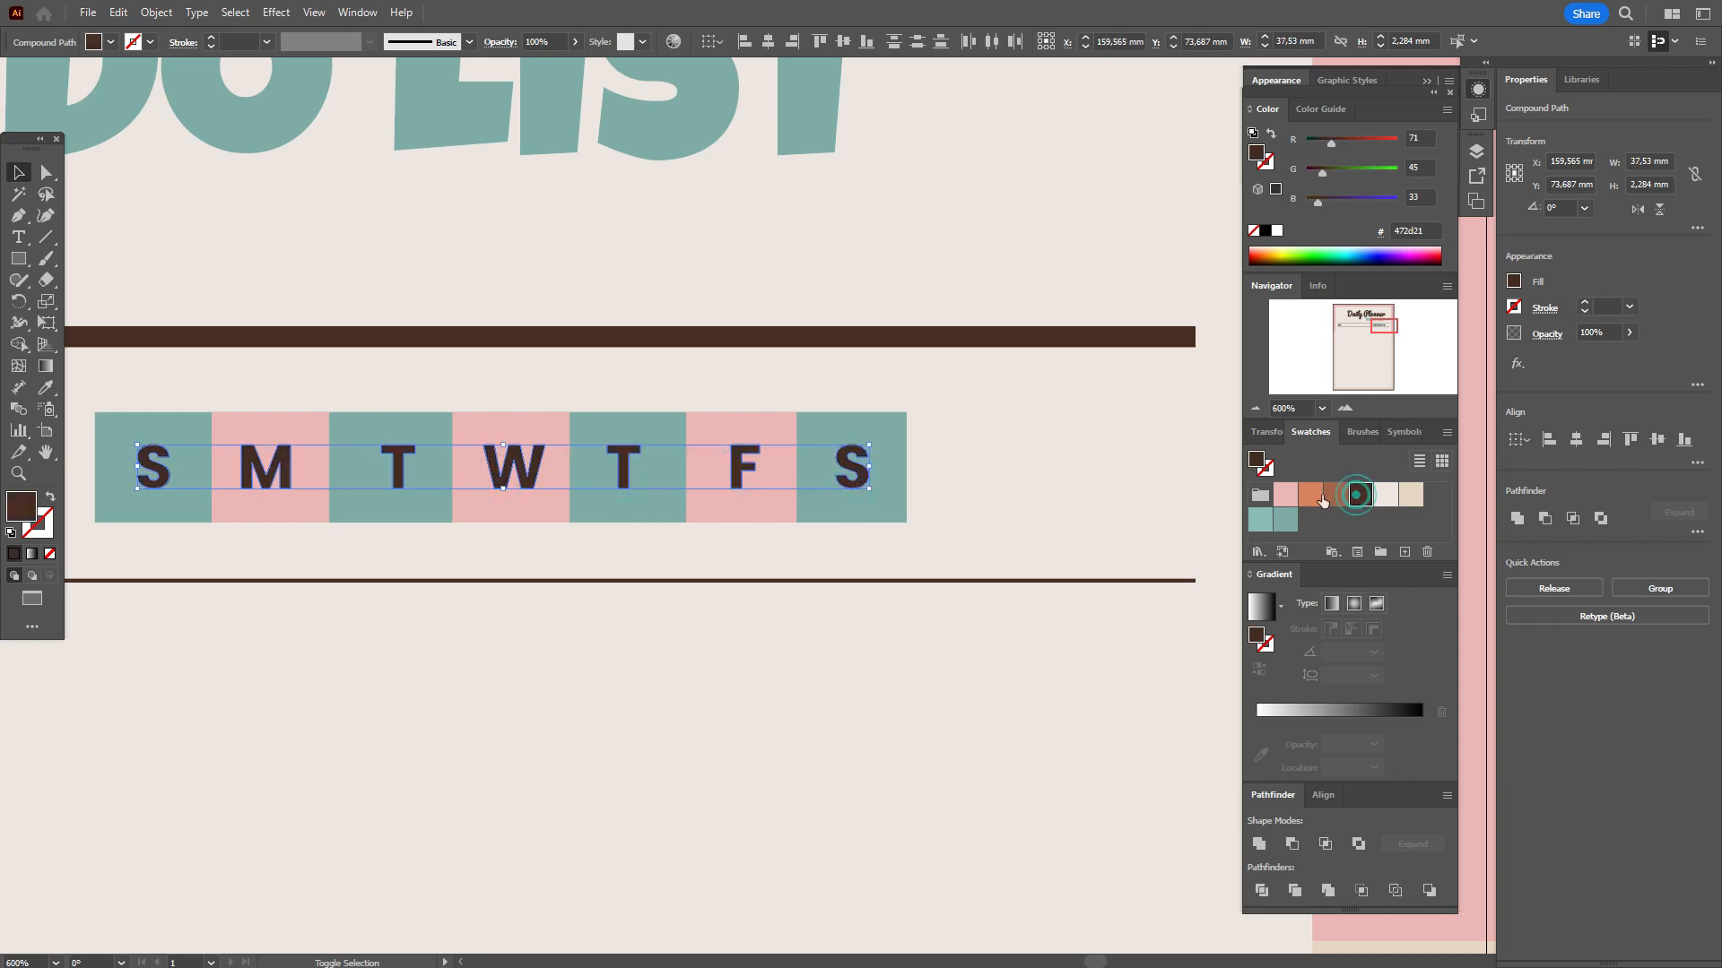
{"action": "left_click", "coordinate": [837, 287]}
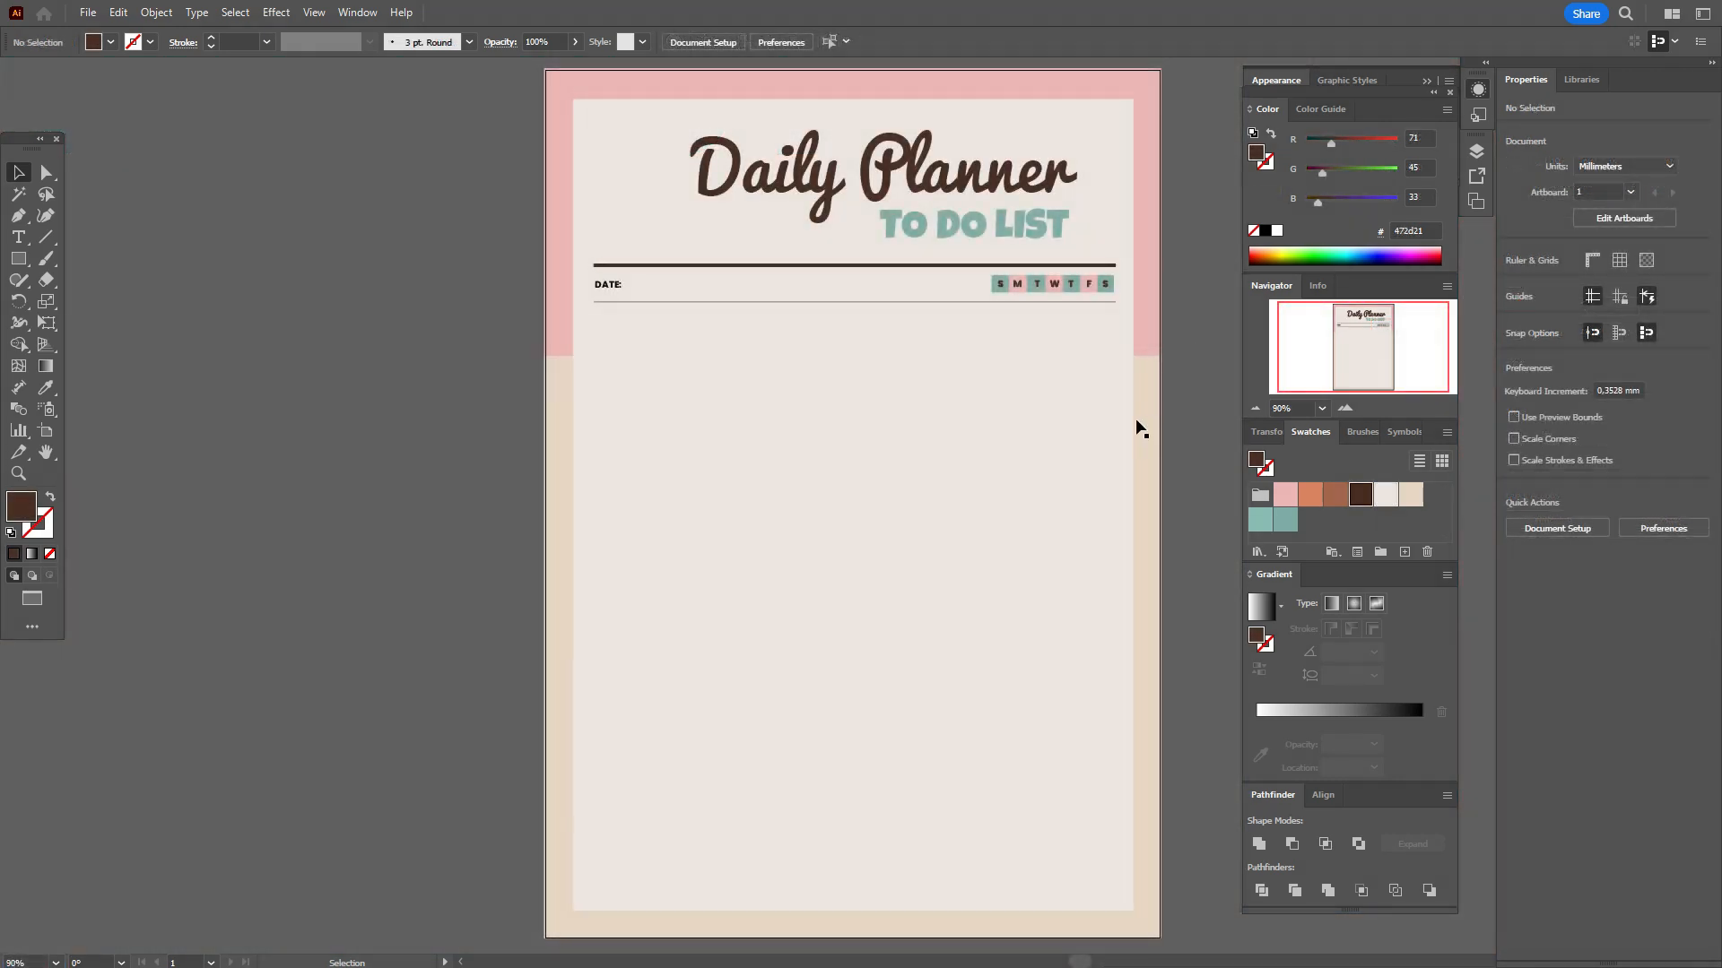
{"action": "left_click", "coordinate": [610, 289]}
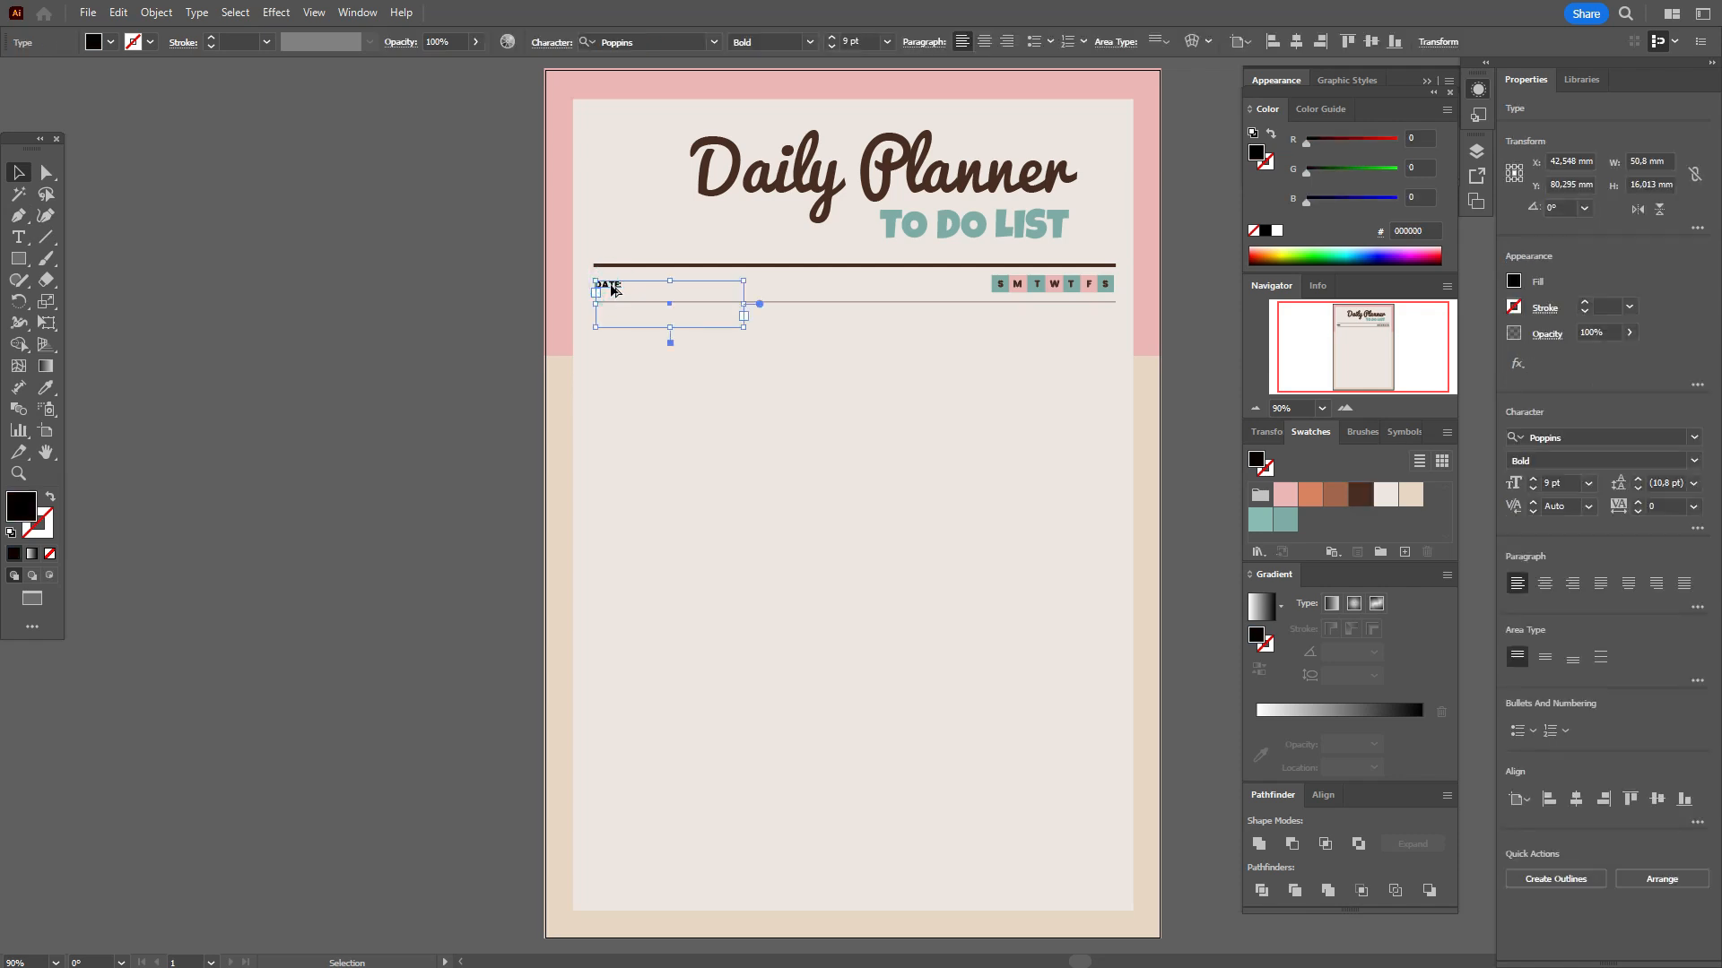
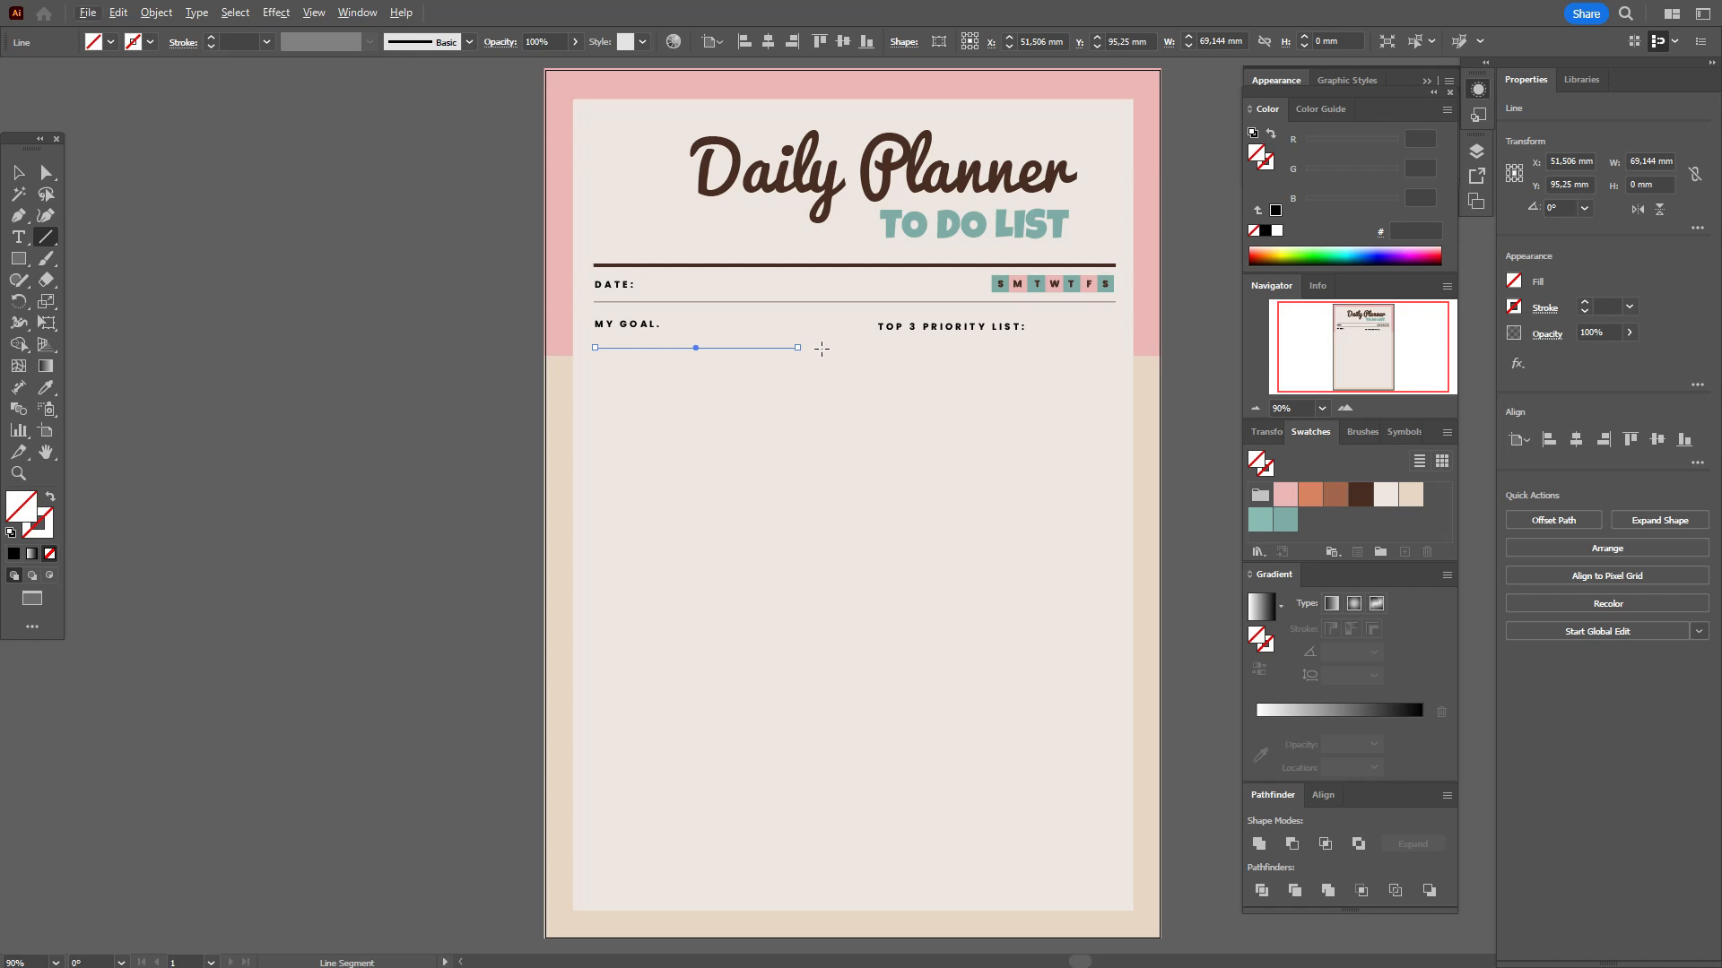
Draw a horizontal line about 100.5 mm long under the "TOP 3 PRIORITY LIST:" heading
{"action": "left_click_drag", "start_coordinate": [818, 347], "coordinate": [1070, 359]}
{"action": "left_click", "coordinate": [18, 172]}
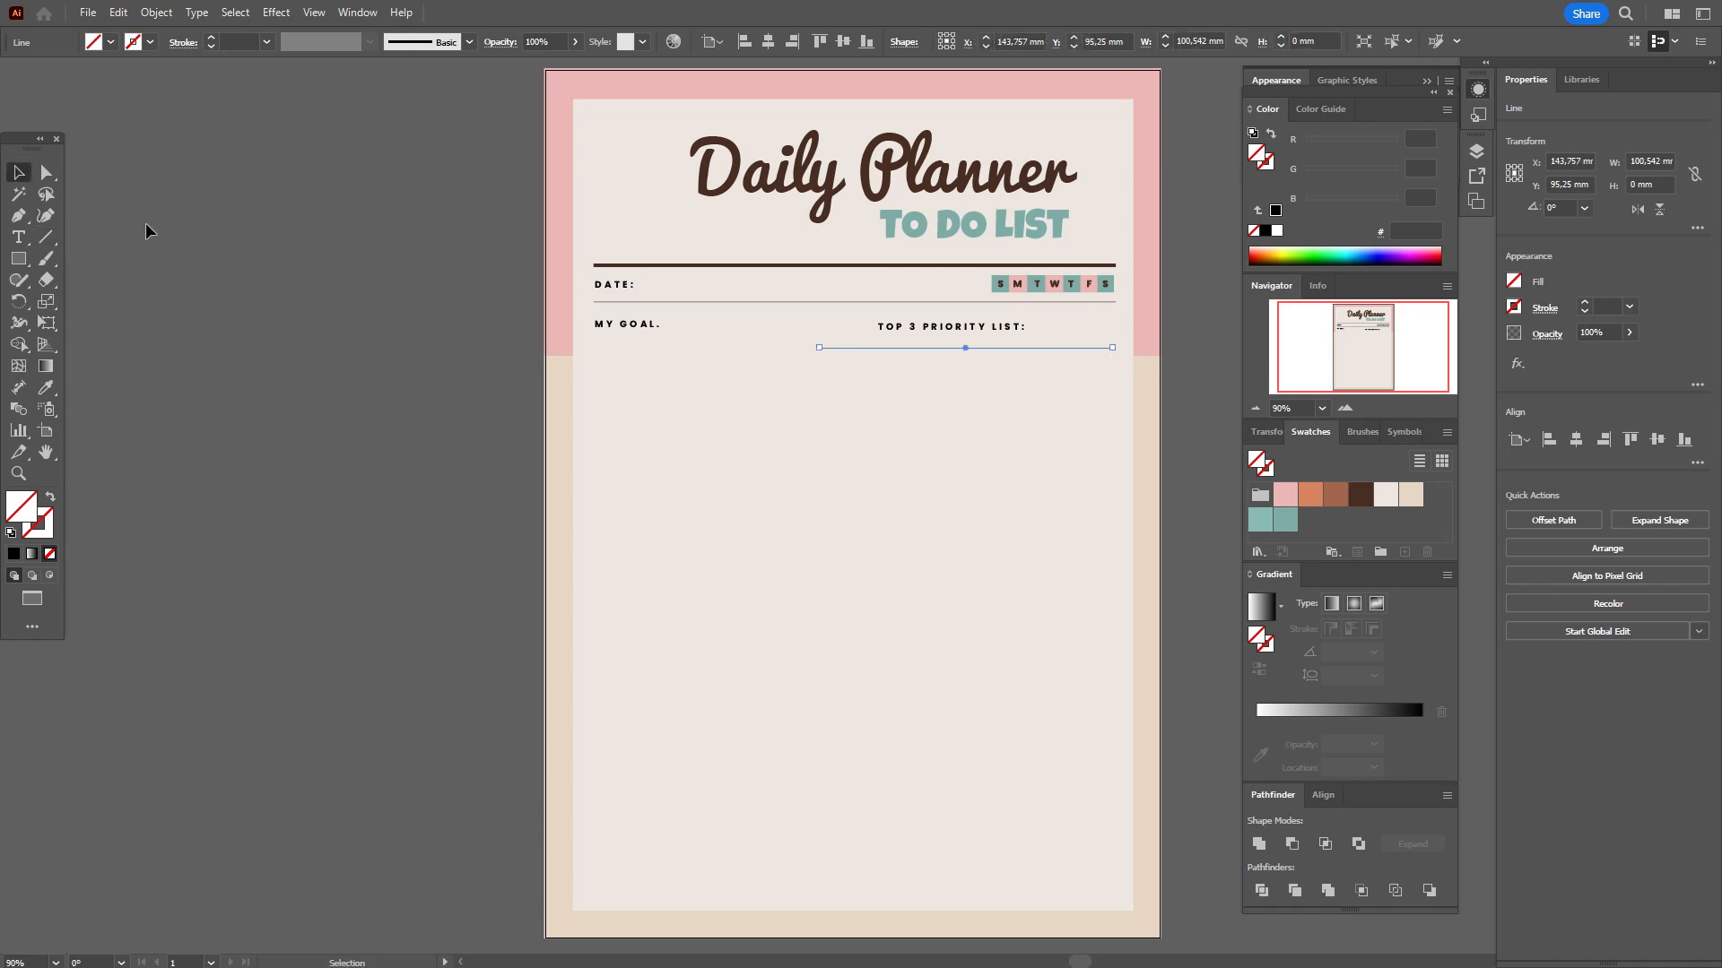
Select only the two lines under the goal and priority headings and give them a dark brown stroke
{"action": "left_click", "coordinate": [701, 341]}
{"action": "left_click_drag", "start_coordinate": [499, 346], "coordinate": [981, 380]}
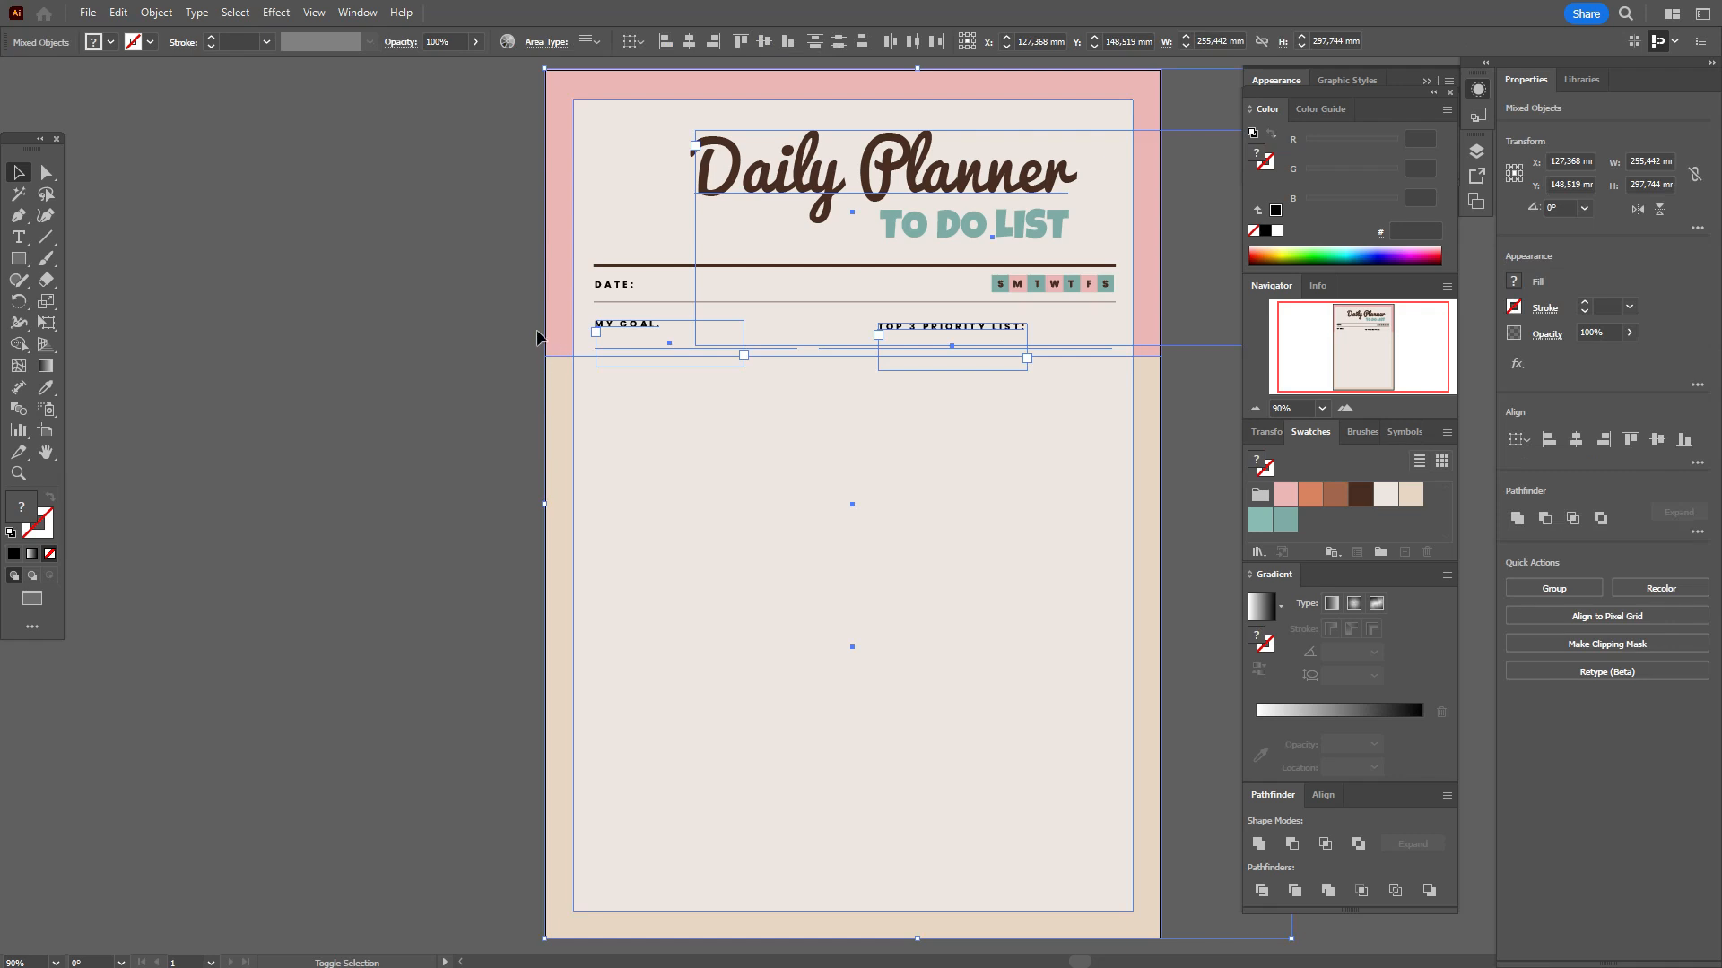
{"action": "left_click", "coordinate": [581, 379], "text": "shift"}
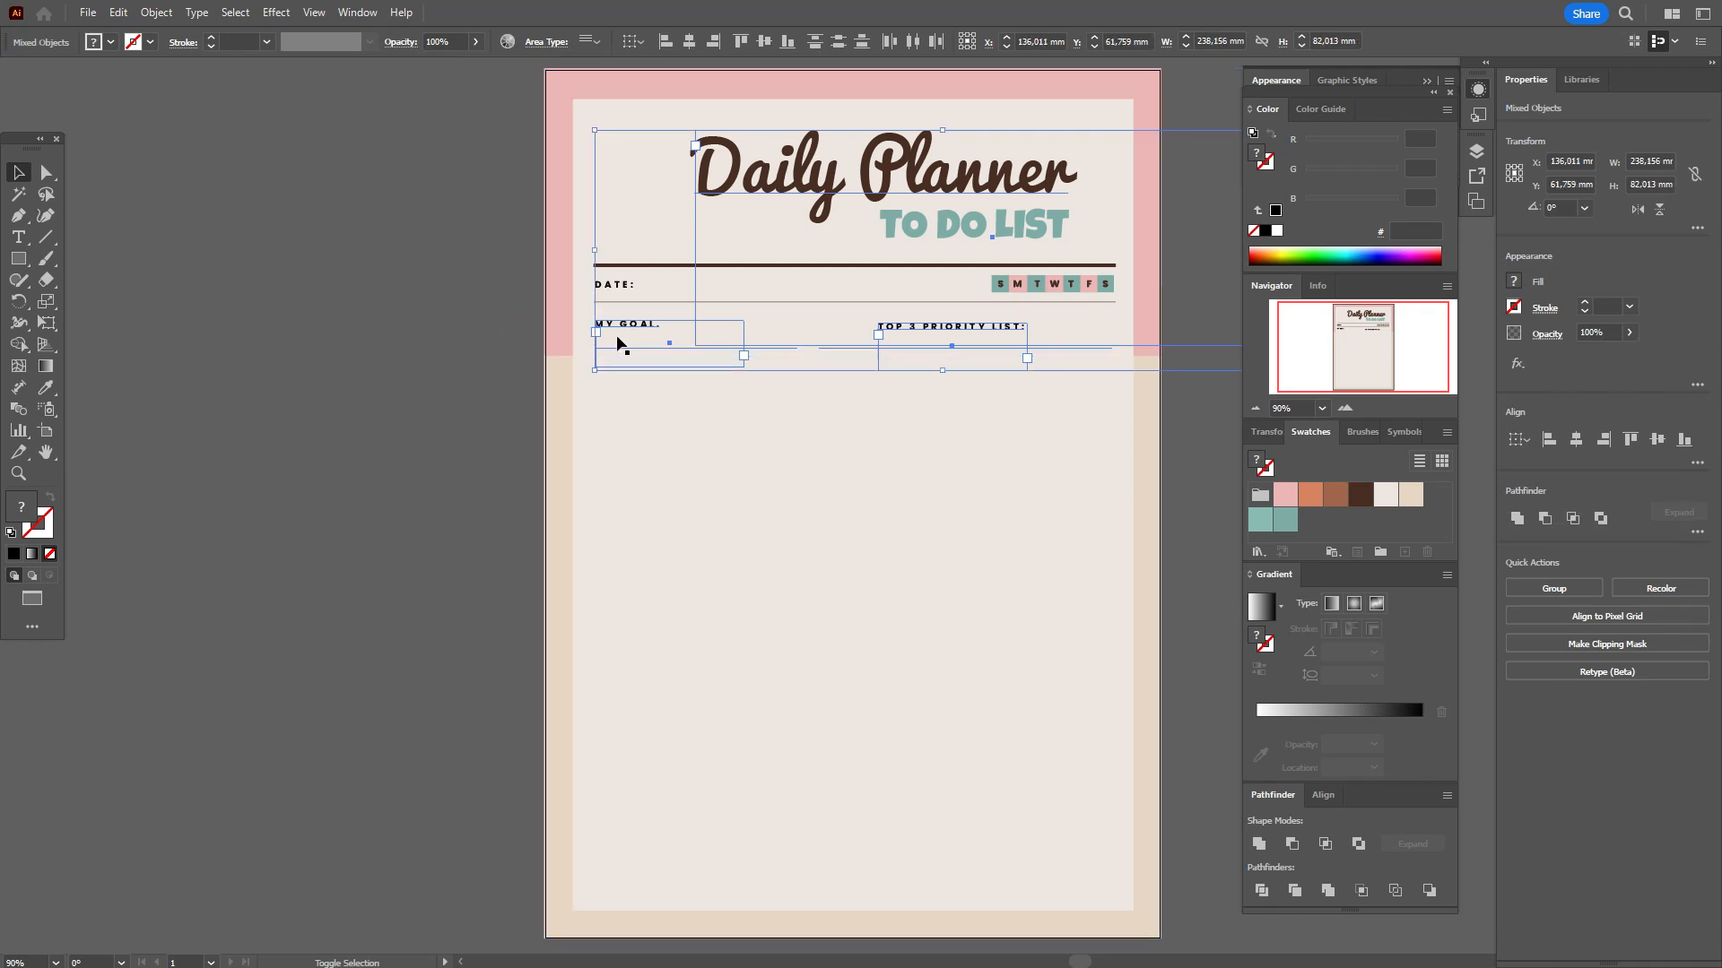
{"action": "left_click", "coordinate": [631, 332], "text": "shift"}
{"action": "left_click", "coordinate": [722, 186], "text": "shift"}
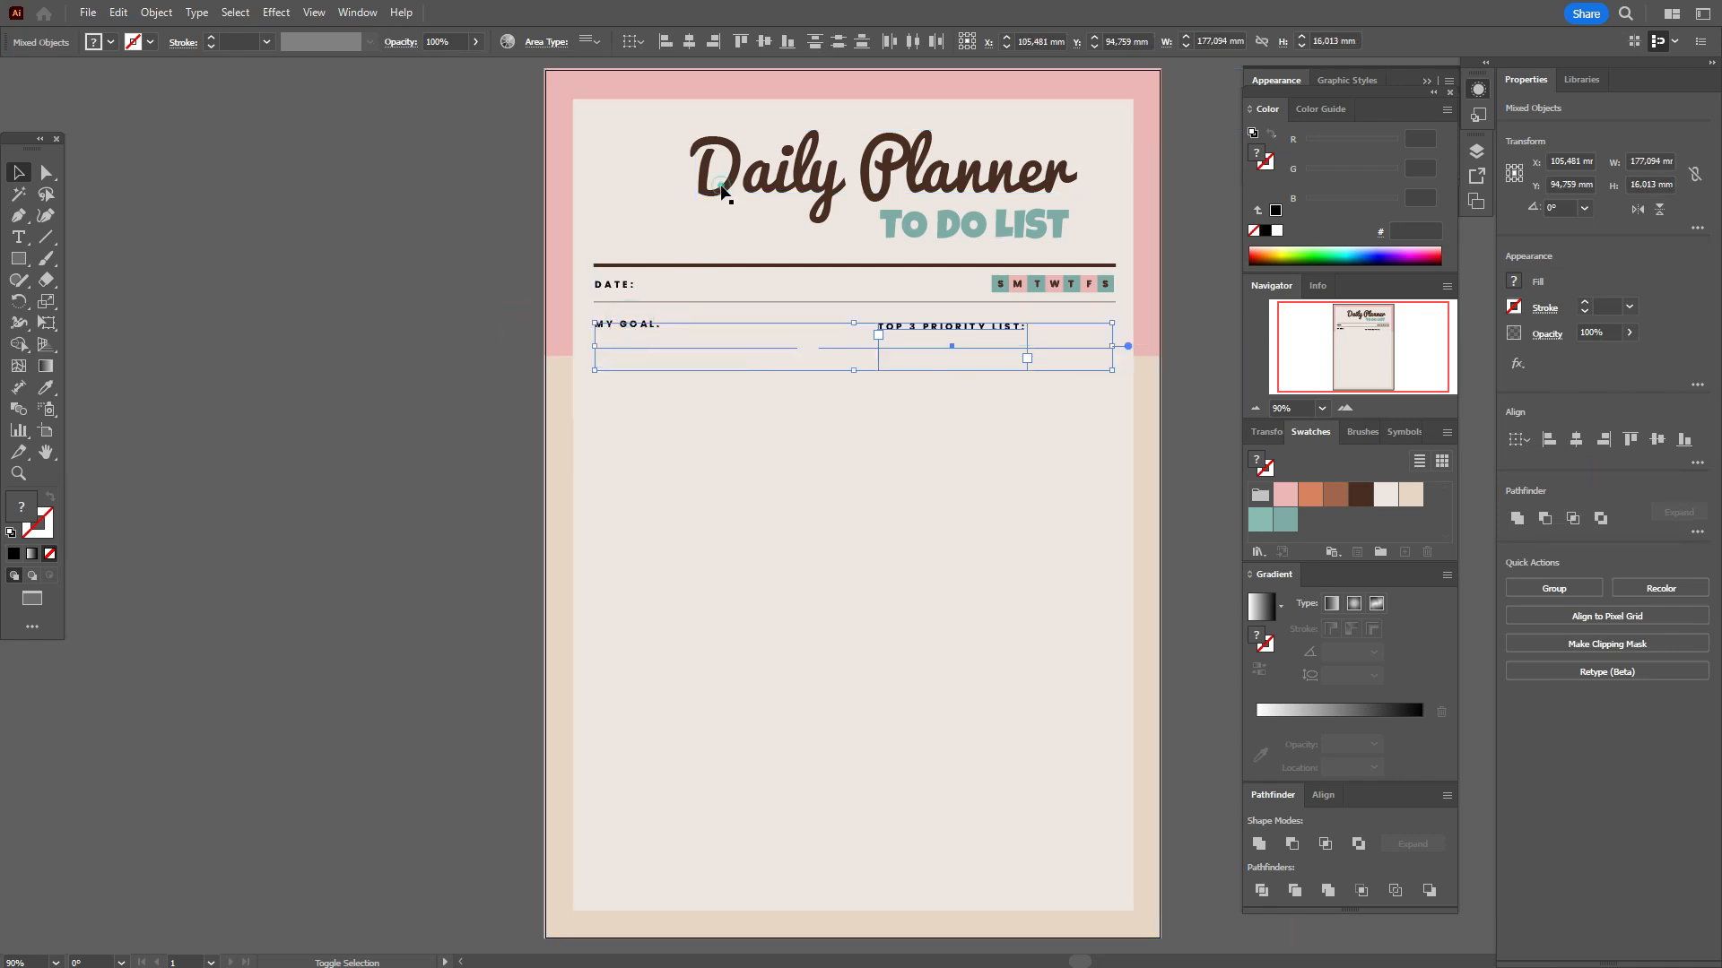
{"action": "left_click", "coordinate": [911, 331], "text": "shift"}
{"action": "left_click", "coordinate": [36, 535]}
{"action": "left_click", "coordinate": [1361, 494]}
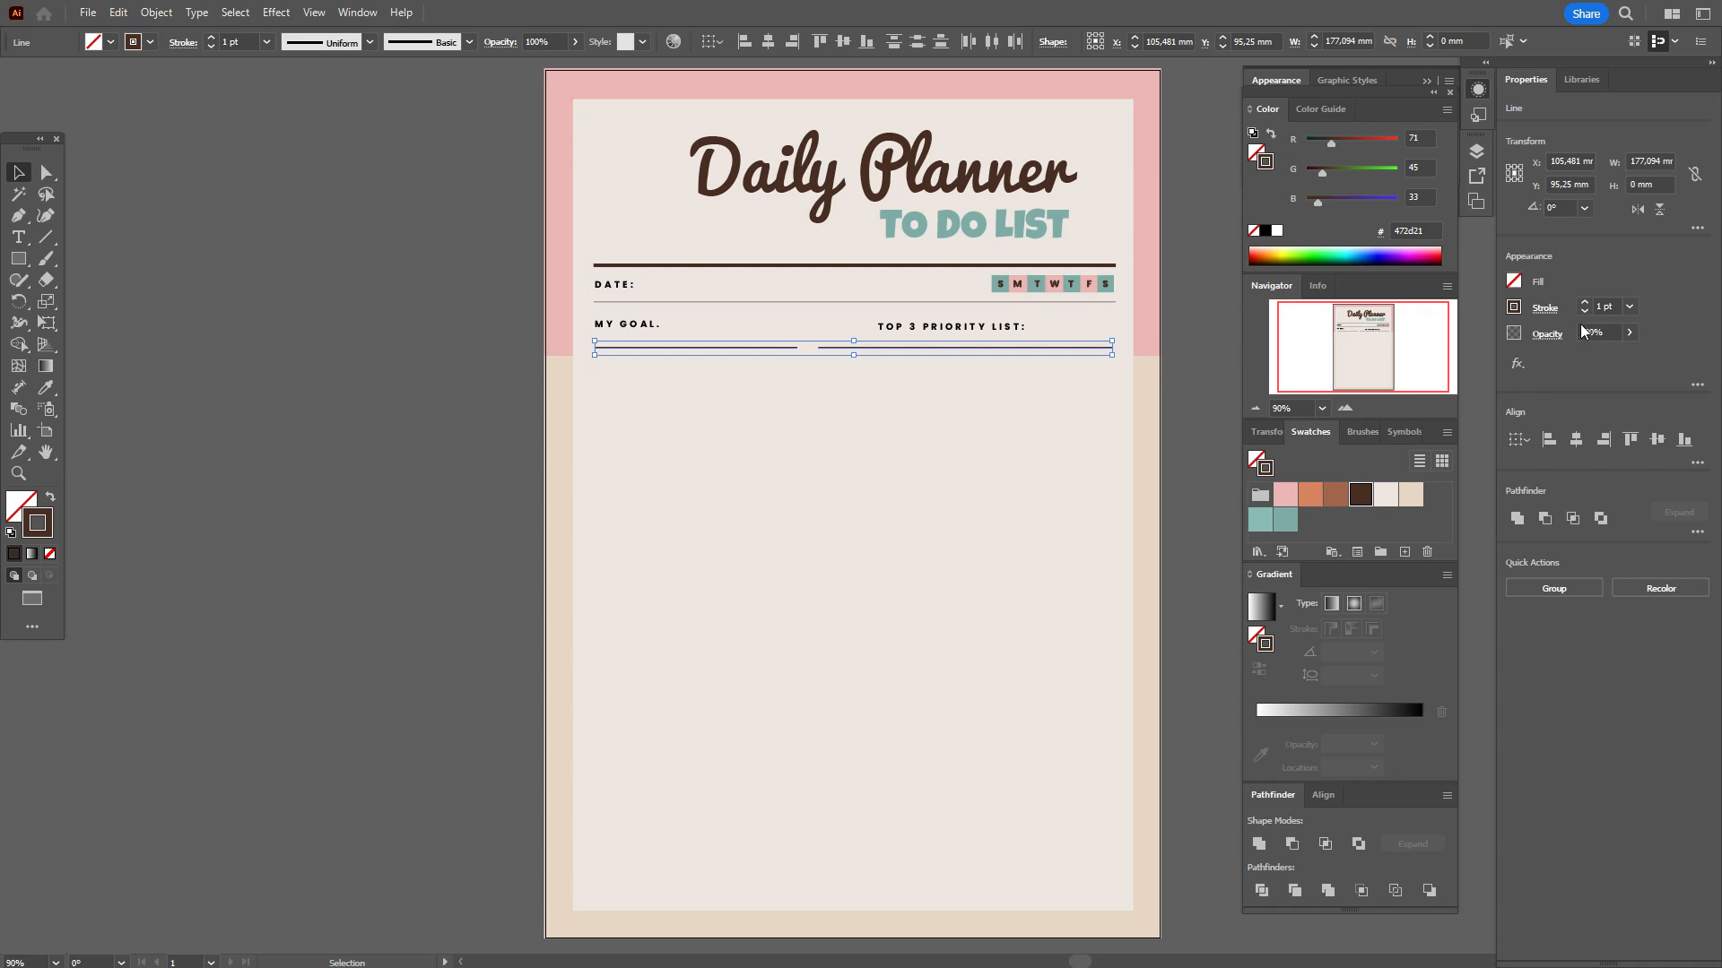
Set the stroke weight of the two lines to 0.5 pt and make them dashed
{"action": "left_click", "coordinate": [1553, 310]}
{"action": "type", "text": "0."}
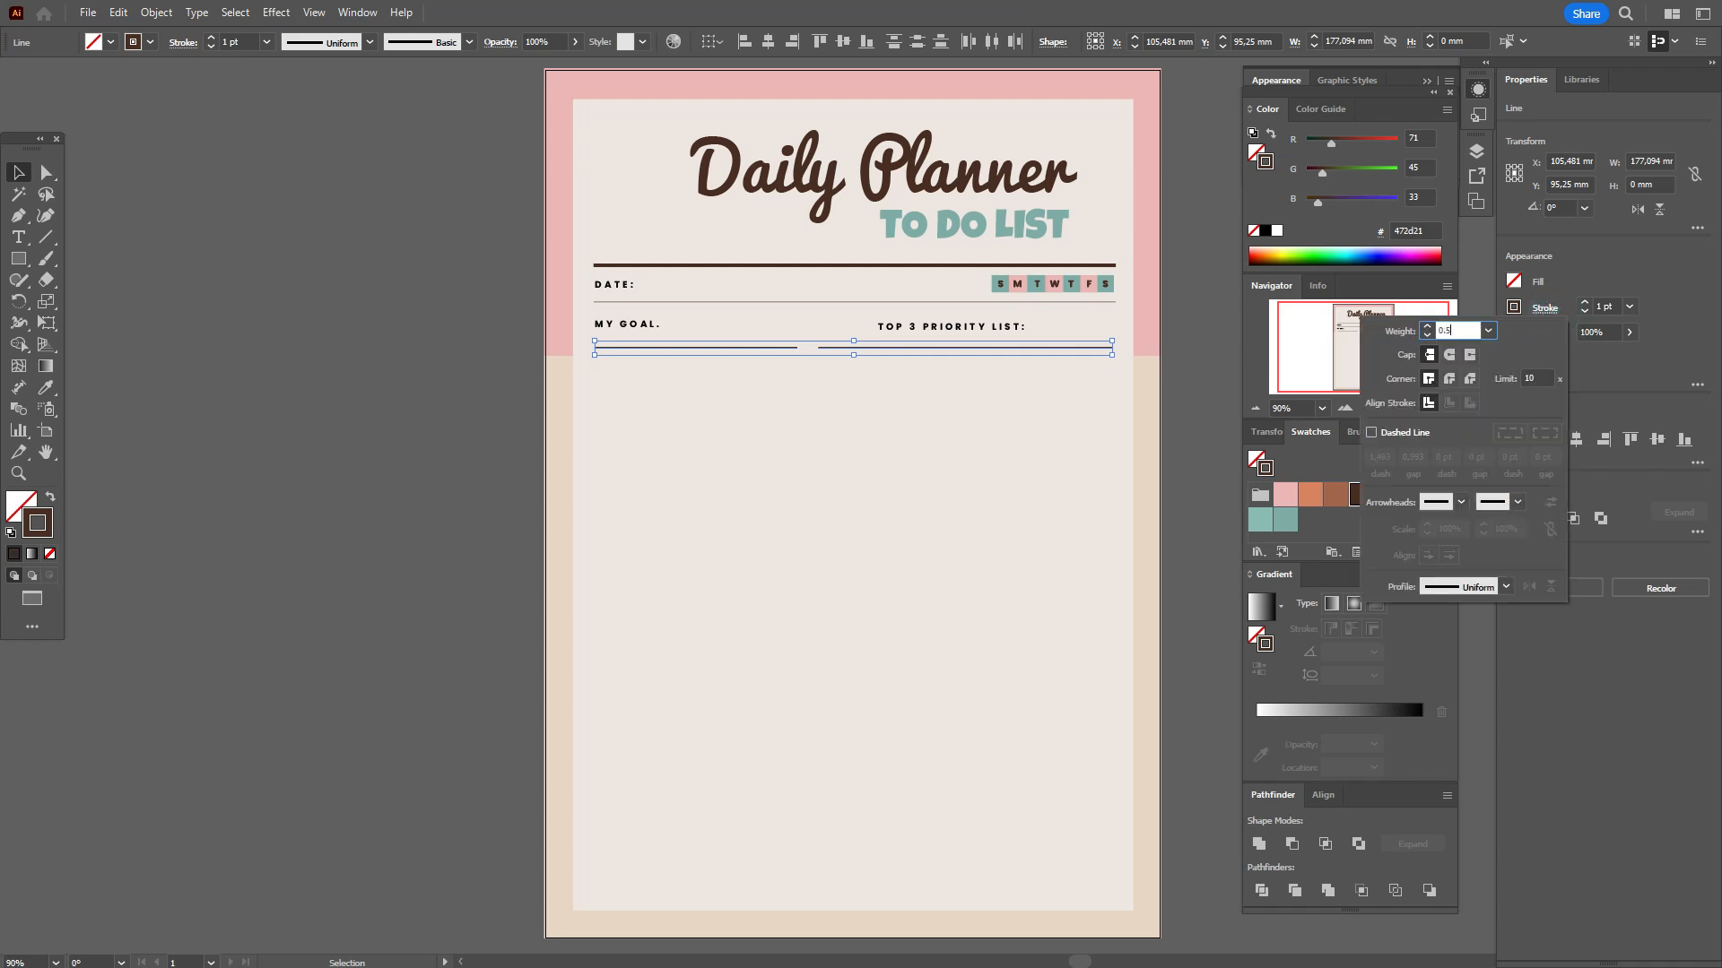
{"action": "type", "text": "5"}
{"action": "left_click", "coordinate": [1392, 434]}
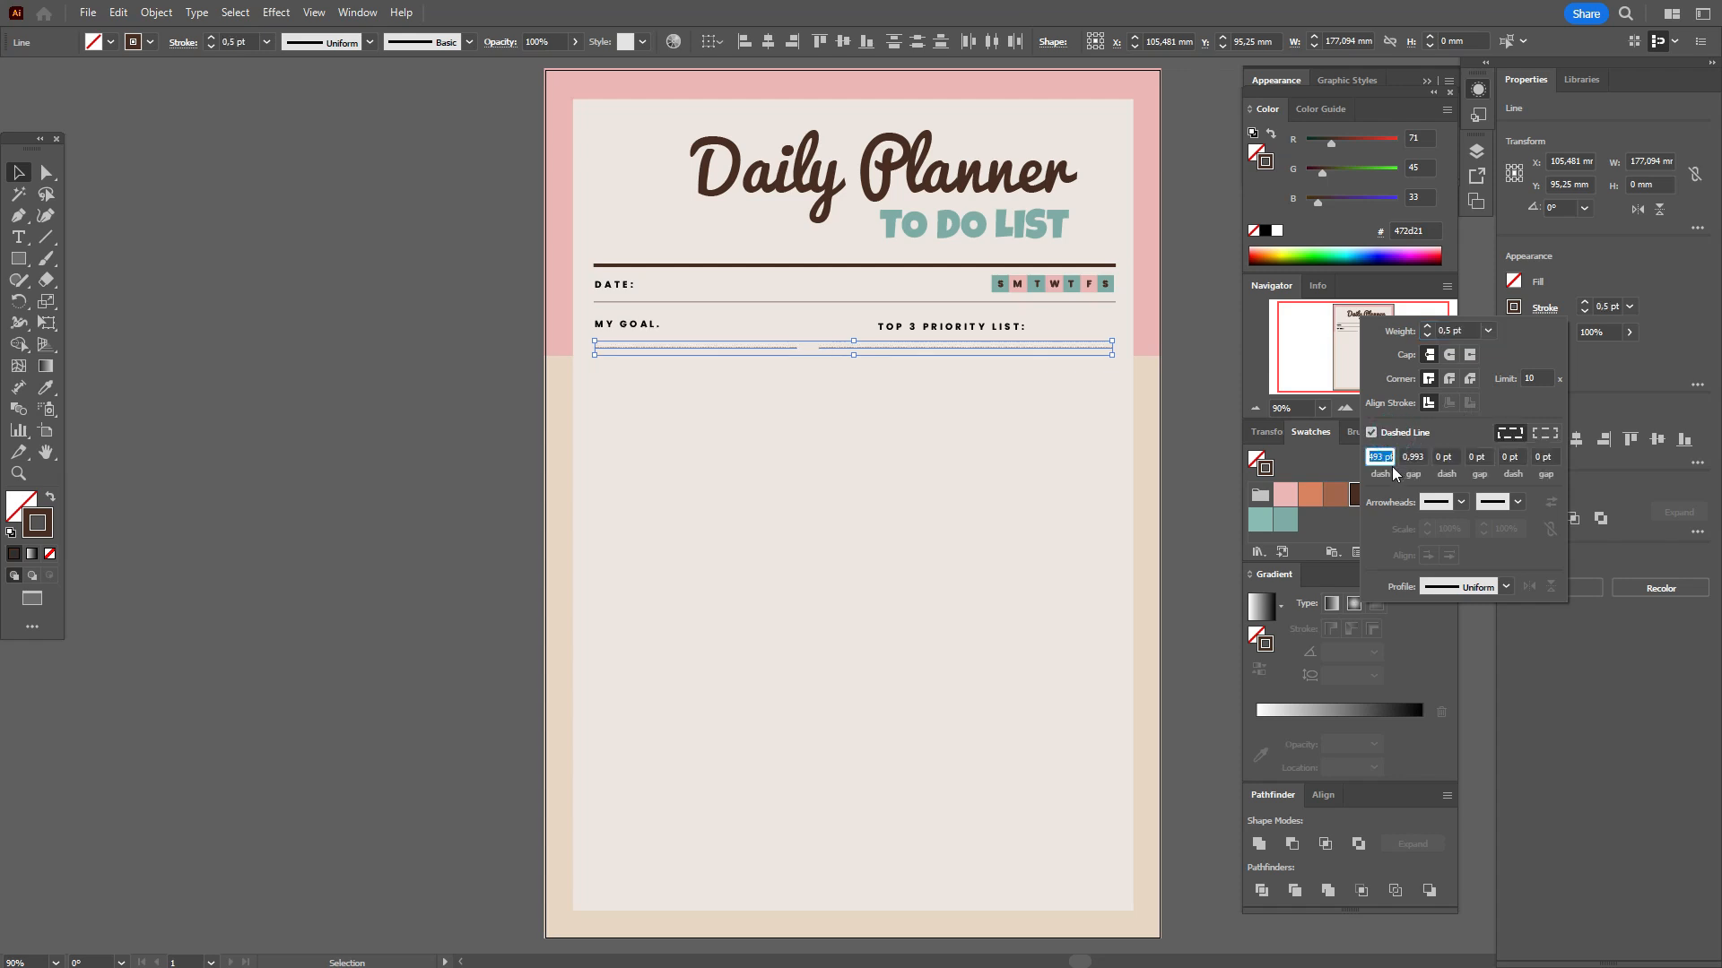
Adjust the dash length and gap of the two dashed lines, and deselect them
{"action": "left_click", "coordinate": [1394, 460]}
{"action": "key", "text": "Left"}
{"action": "key", "text": "Left"}
{"action": "key", "text": "Left"}
{"action": "key", "text": "Left"}
{"action": "key", "text": "Right"}
{"action": "key", "text": "Right"}
{"action": "key", "text": "Right"}
{"action": "key", "text": "Right"}
{"action": "key", "text": "Right"}
{"action": "key", "text": "Right"}
{"action": "left_click", "coordinate": [1412, 458]}
{"action": "left_click", "coordinate": [1177, 483]}
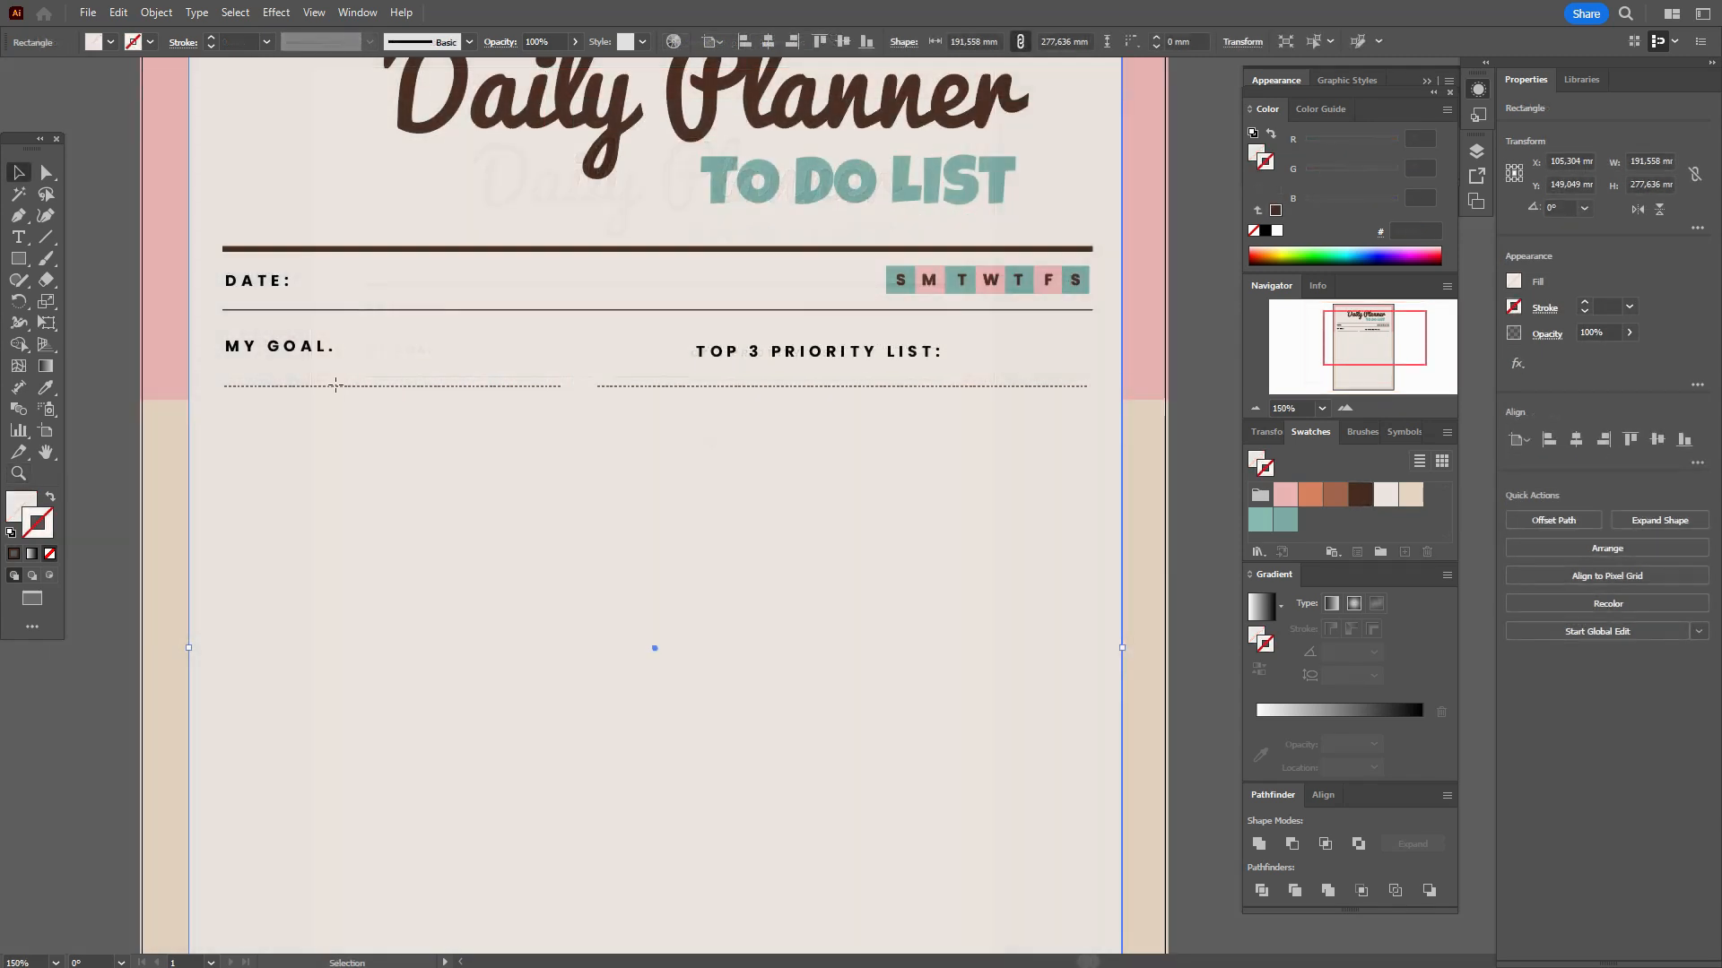
Copy the two dashed lines under the goal and priority headings straight down twice, spaced about 7.2 mm apart
{"action": "left_click", "coordinate": [333, 386]}
{"action": "left_click", "coordinate": [324, 386]}
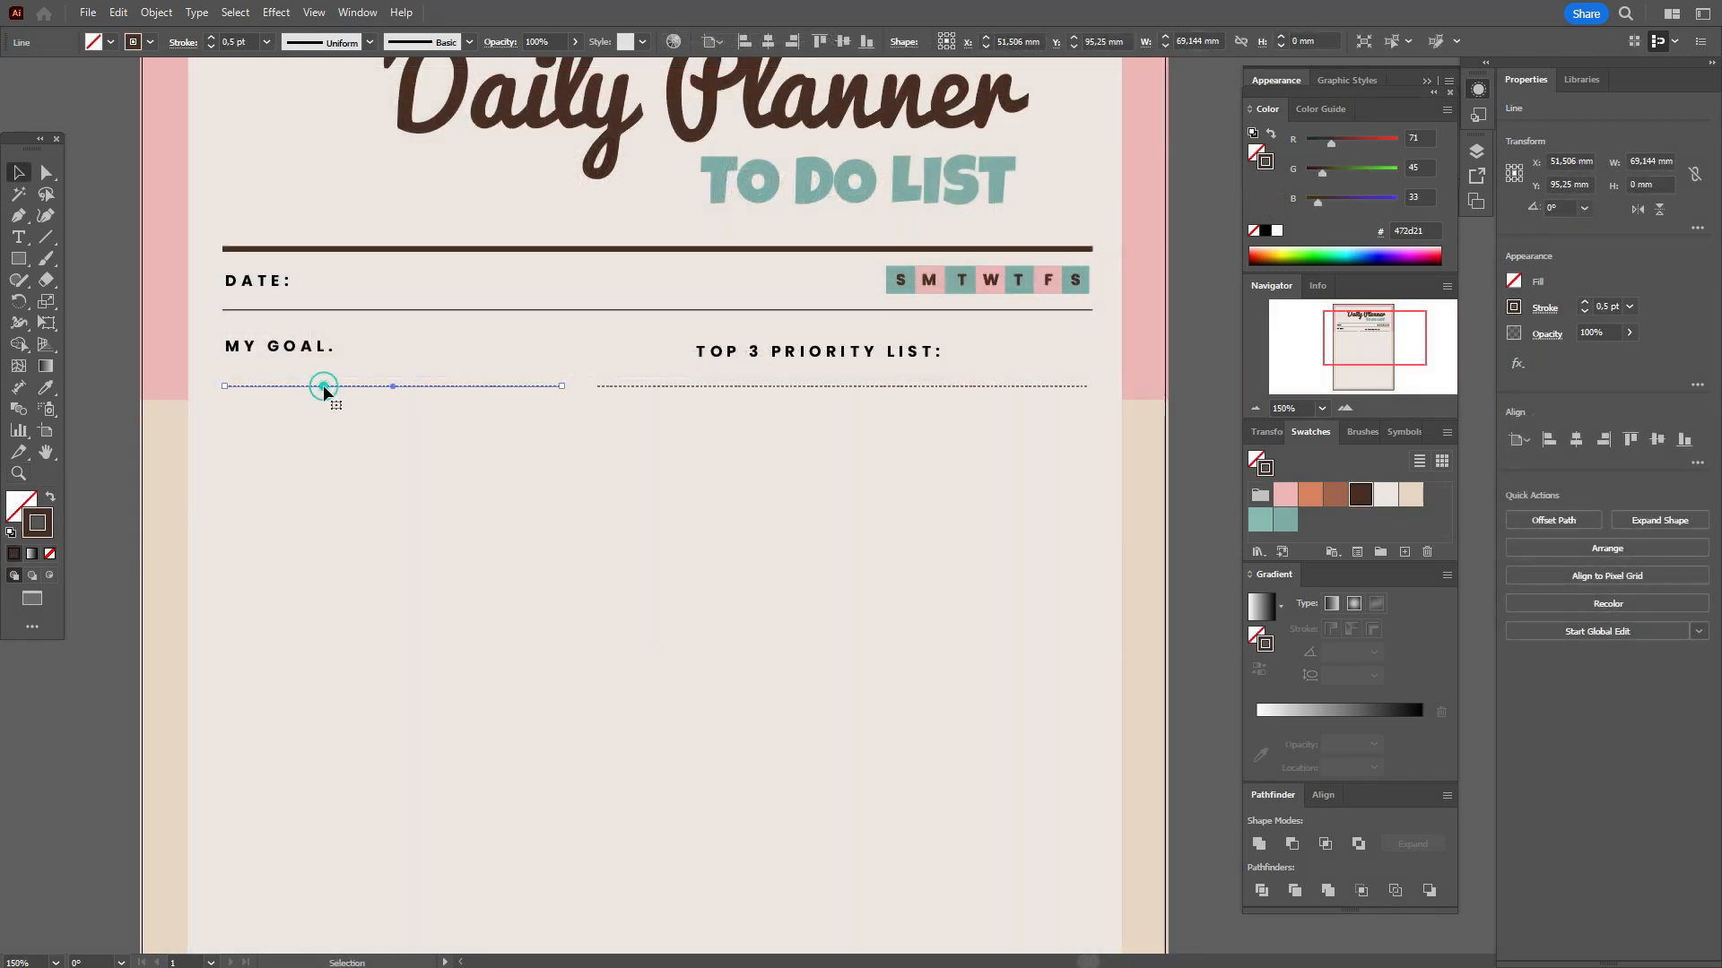
{"action": "left_click", "coordinate": [740, 386], "text": "shift"}
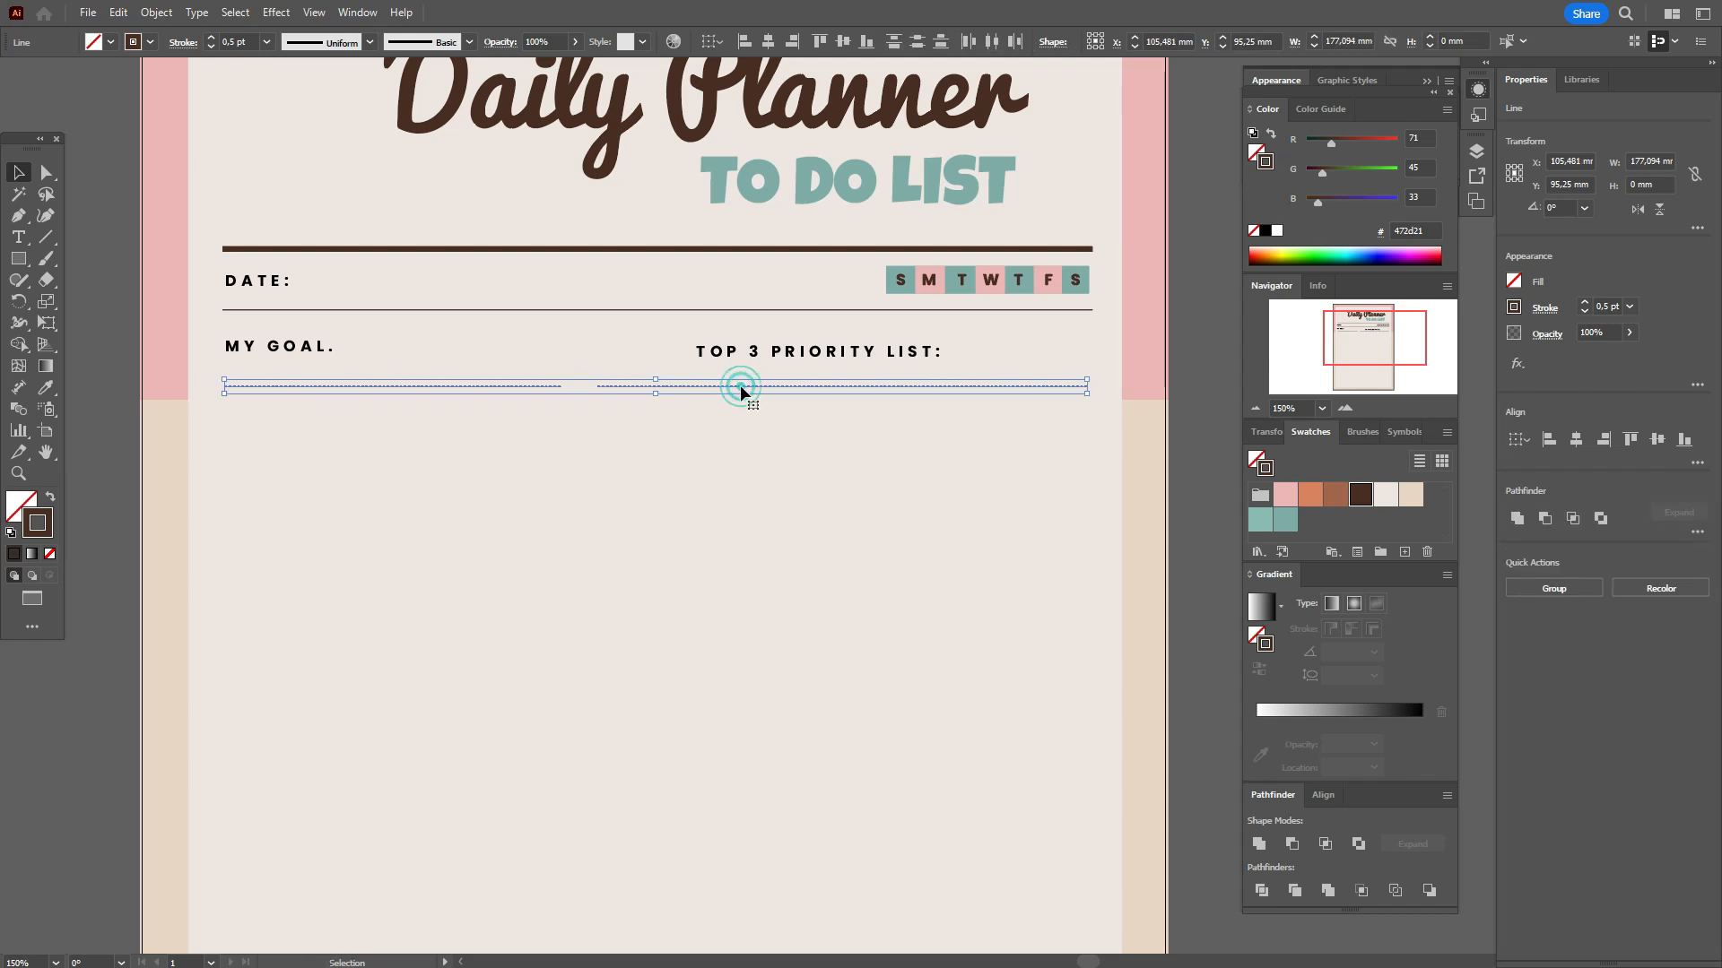
{"action": "left_click_drag", "start_coordinate": [741, 386], "coordinate": [739, 420]}
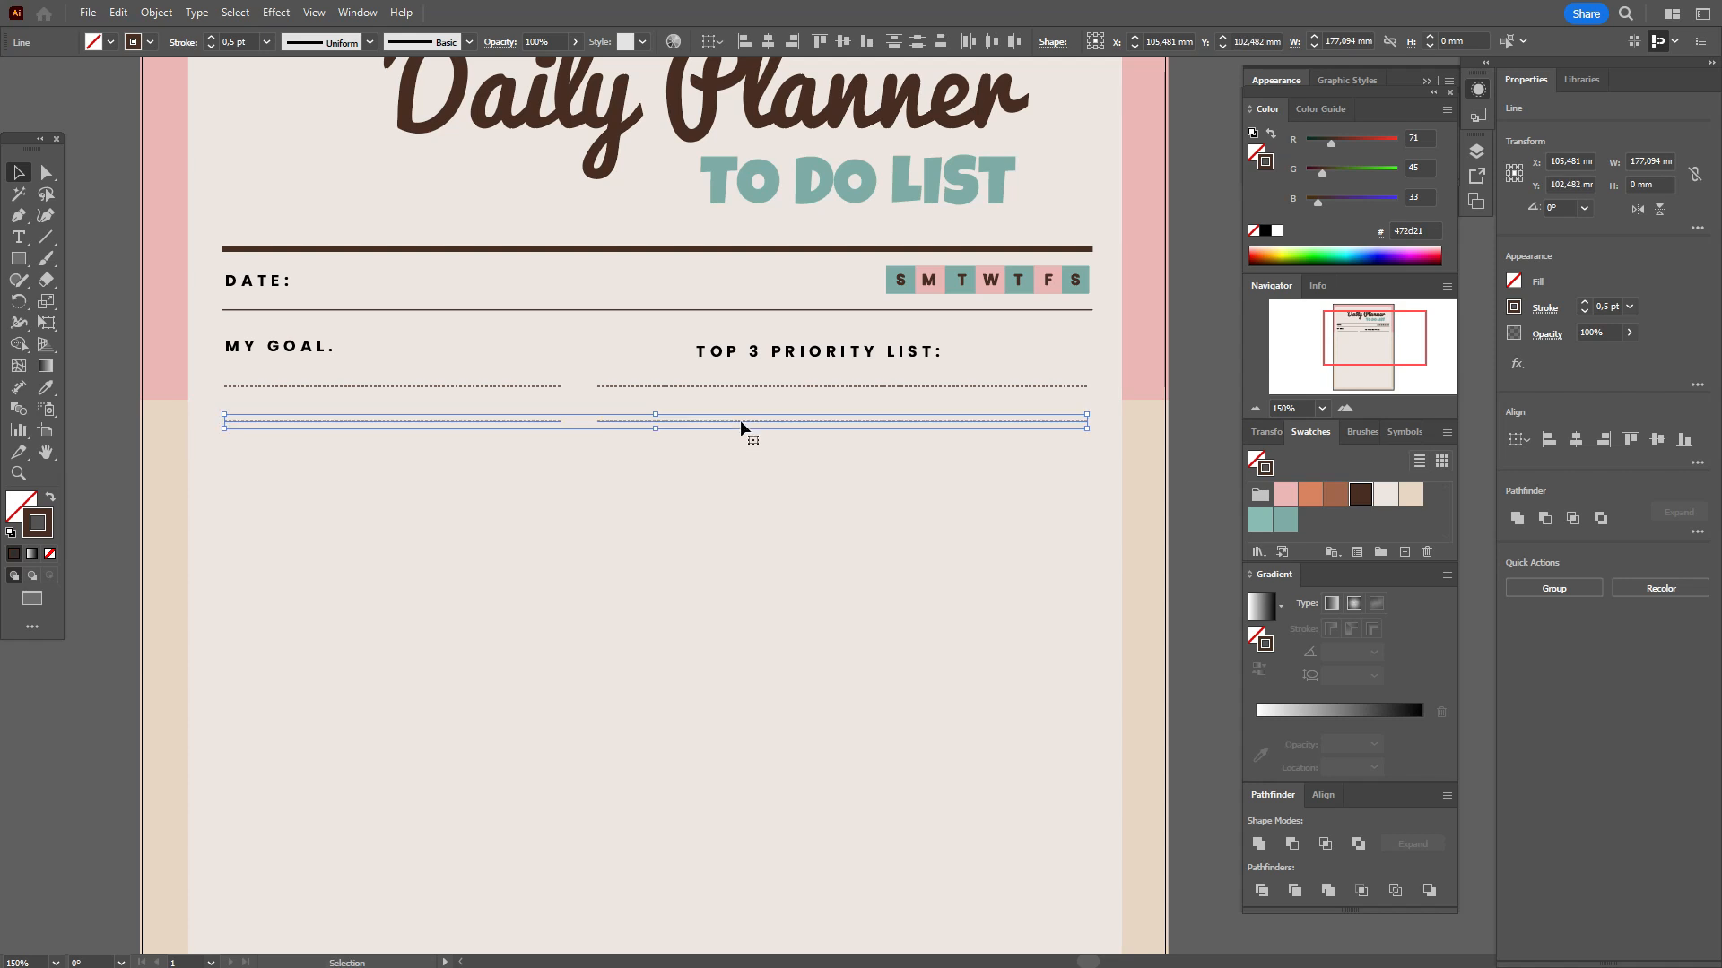
{"action": "key", "text": "ctrl+d"}
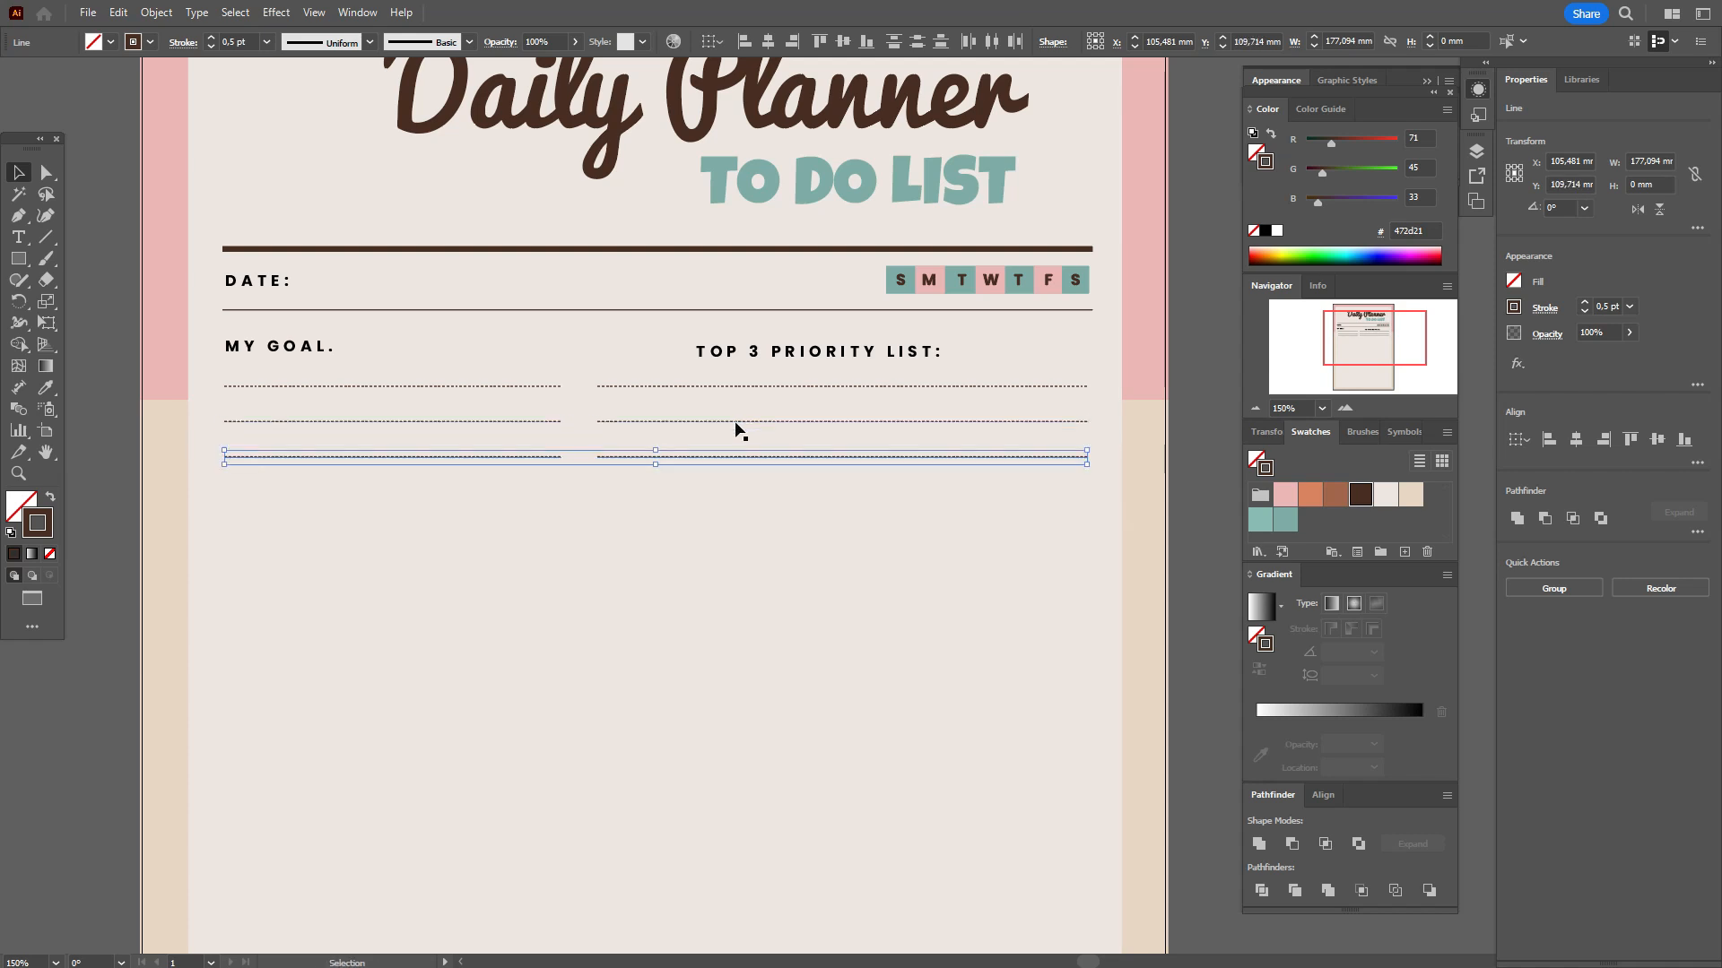
{"action": "left_click", "coordinate": [281, 443]}
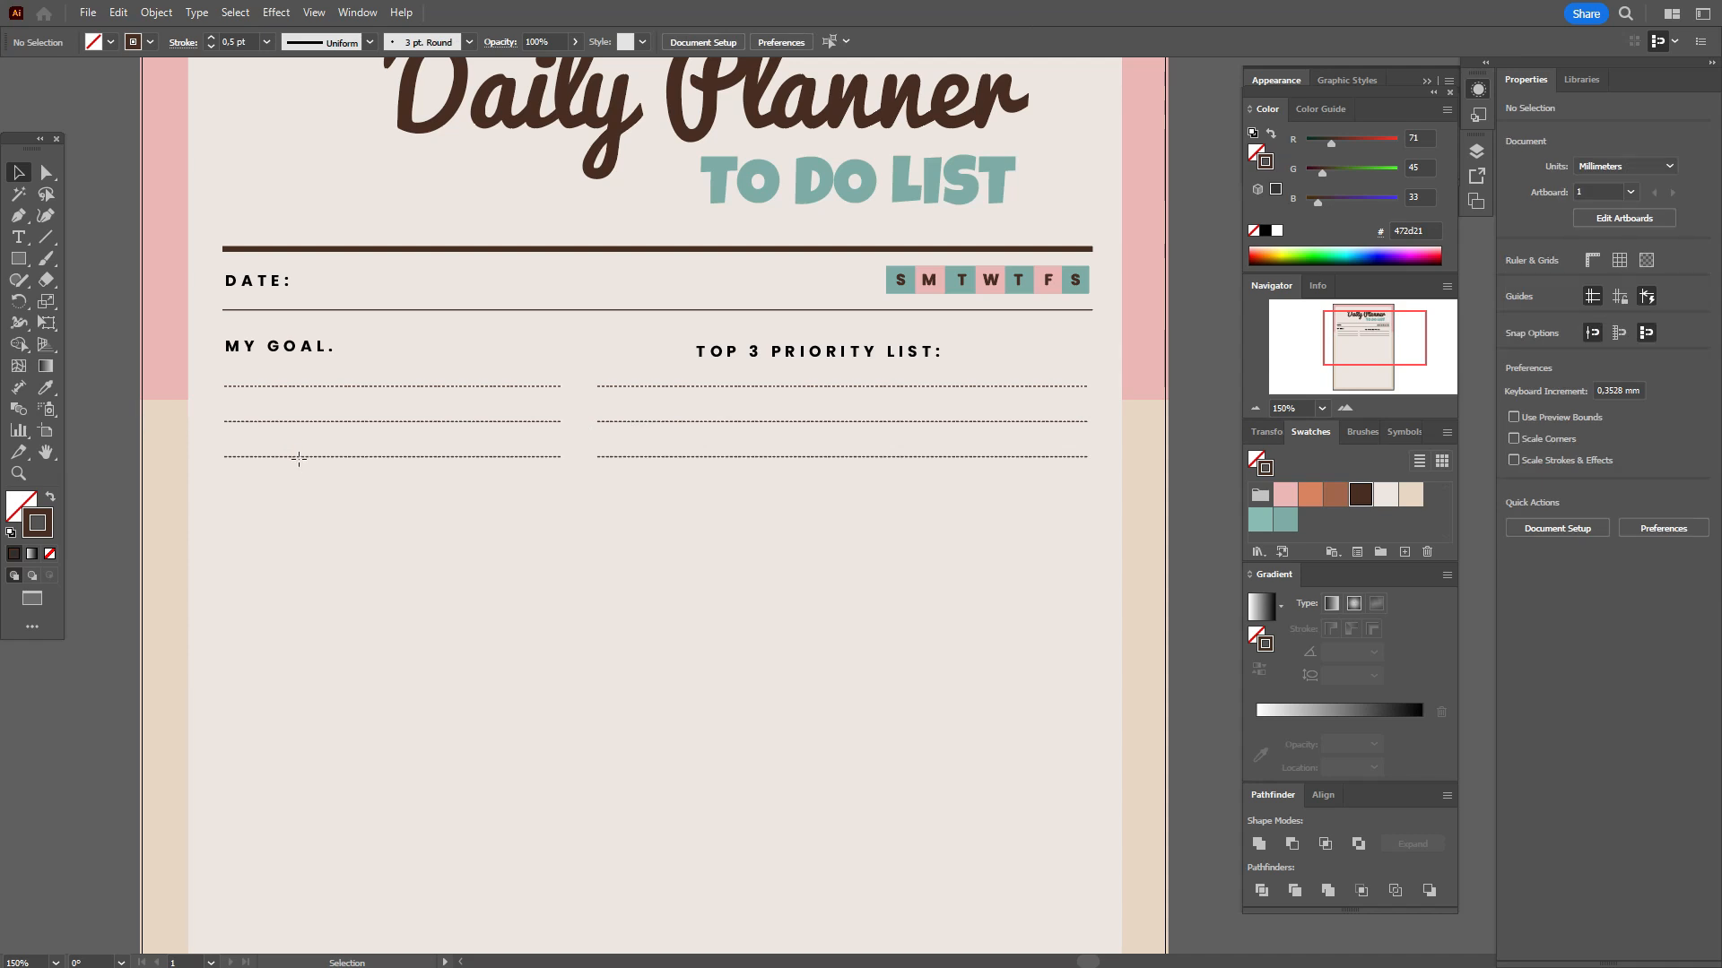
Select the three dashed lines under "MY GOAL." and align their left edges
{"action": "left_click", "coordinate": [298, 459]}
{"action": "left_click", "coordinate": [297, 457]}
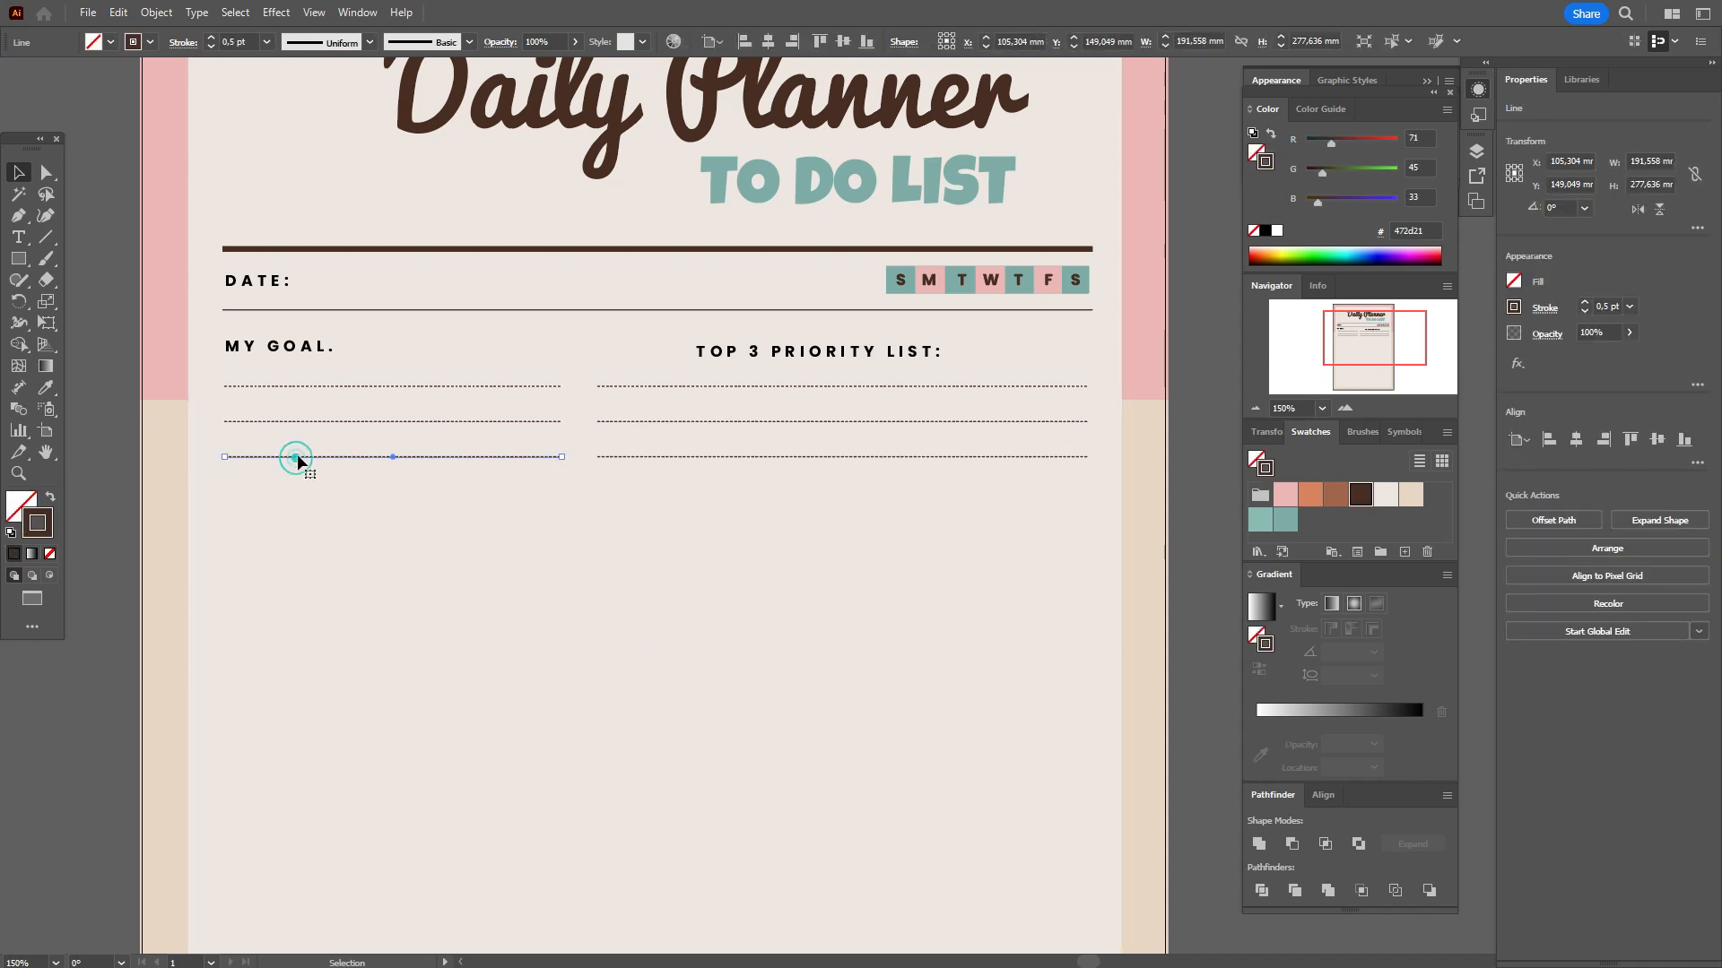
{"action": "left_click", "coordinate": [332, 422], "text": "shift"}
{"action": "left_click", "coordinate": [365, 387], "text": "shift"}
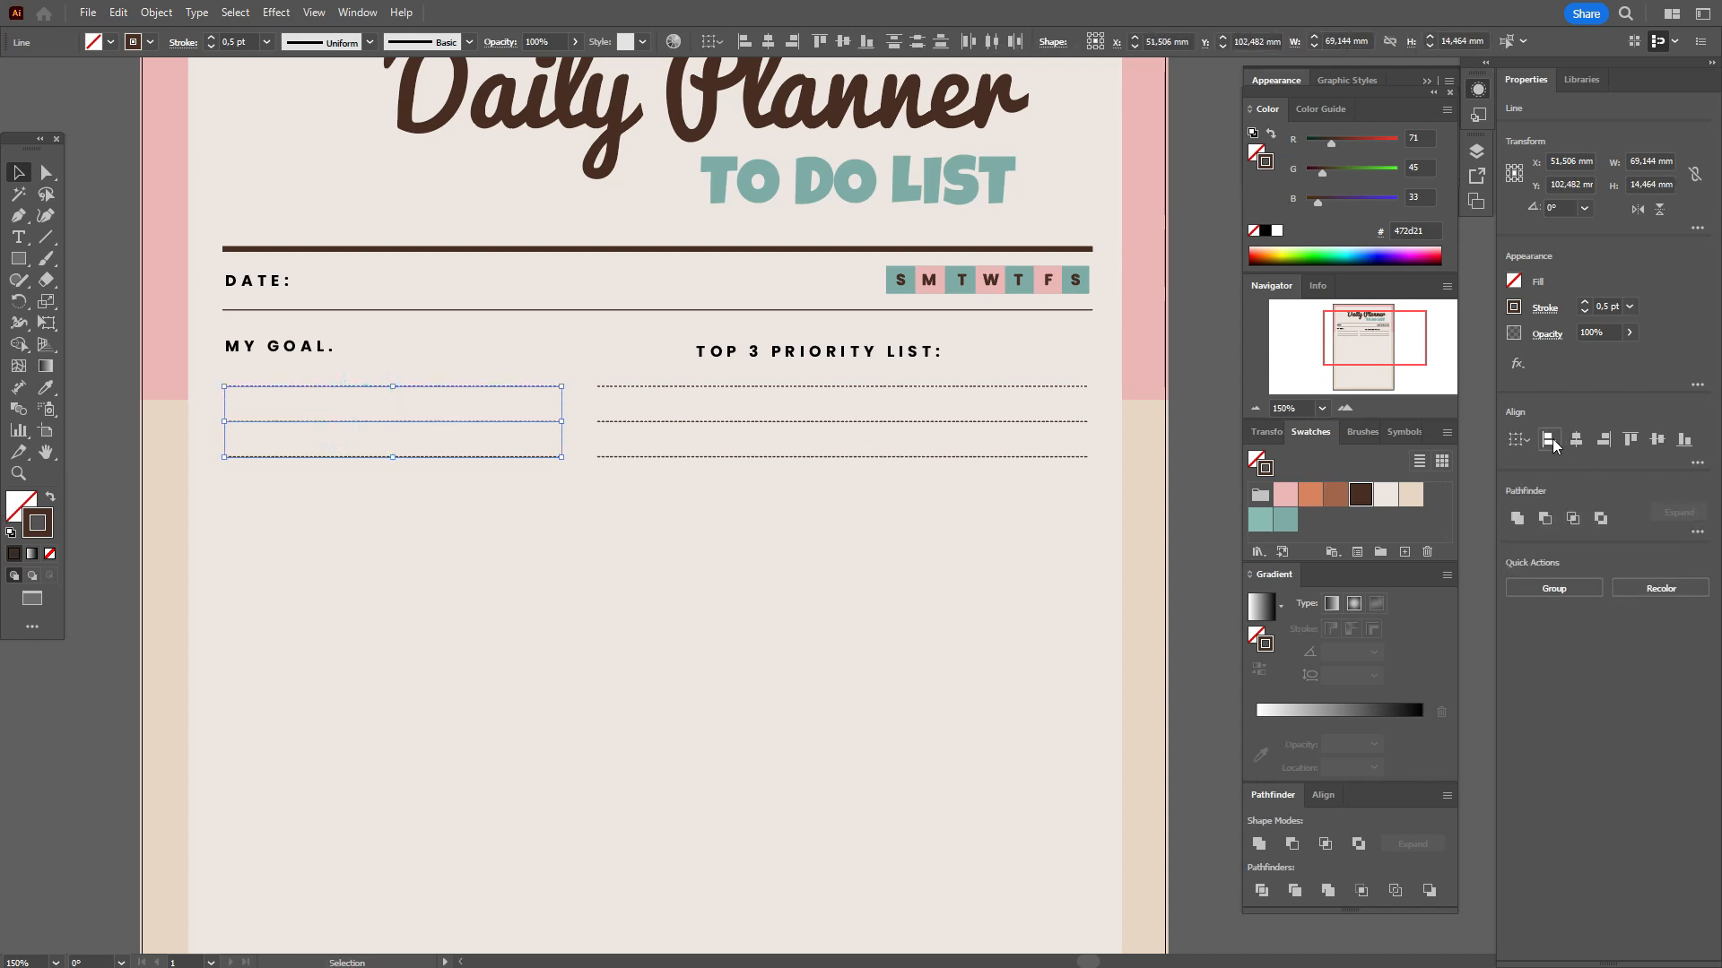
{"action": "left_click", "coordinate": [856, 386]}
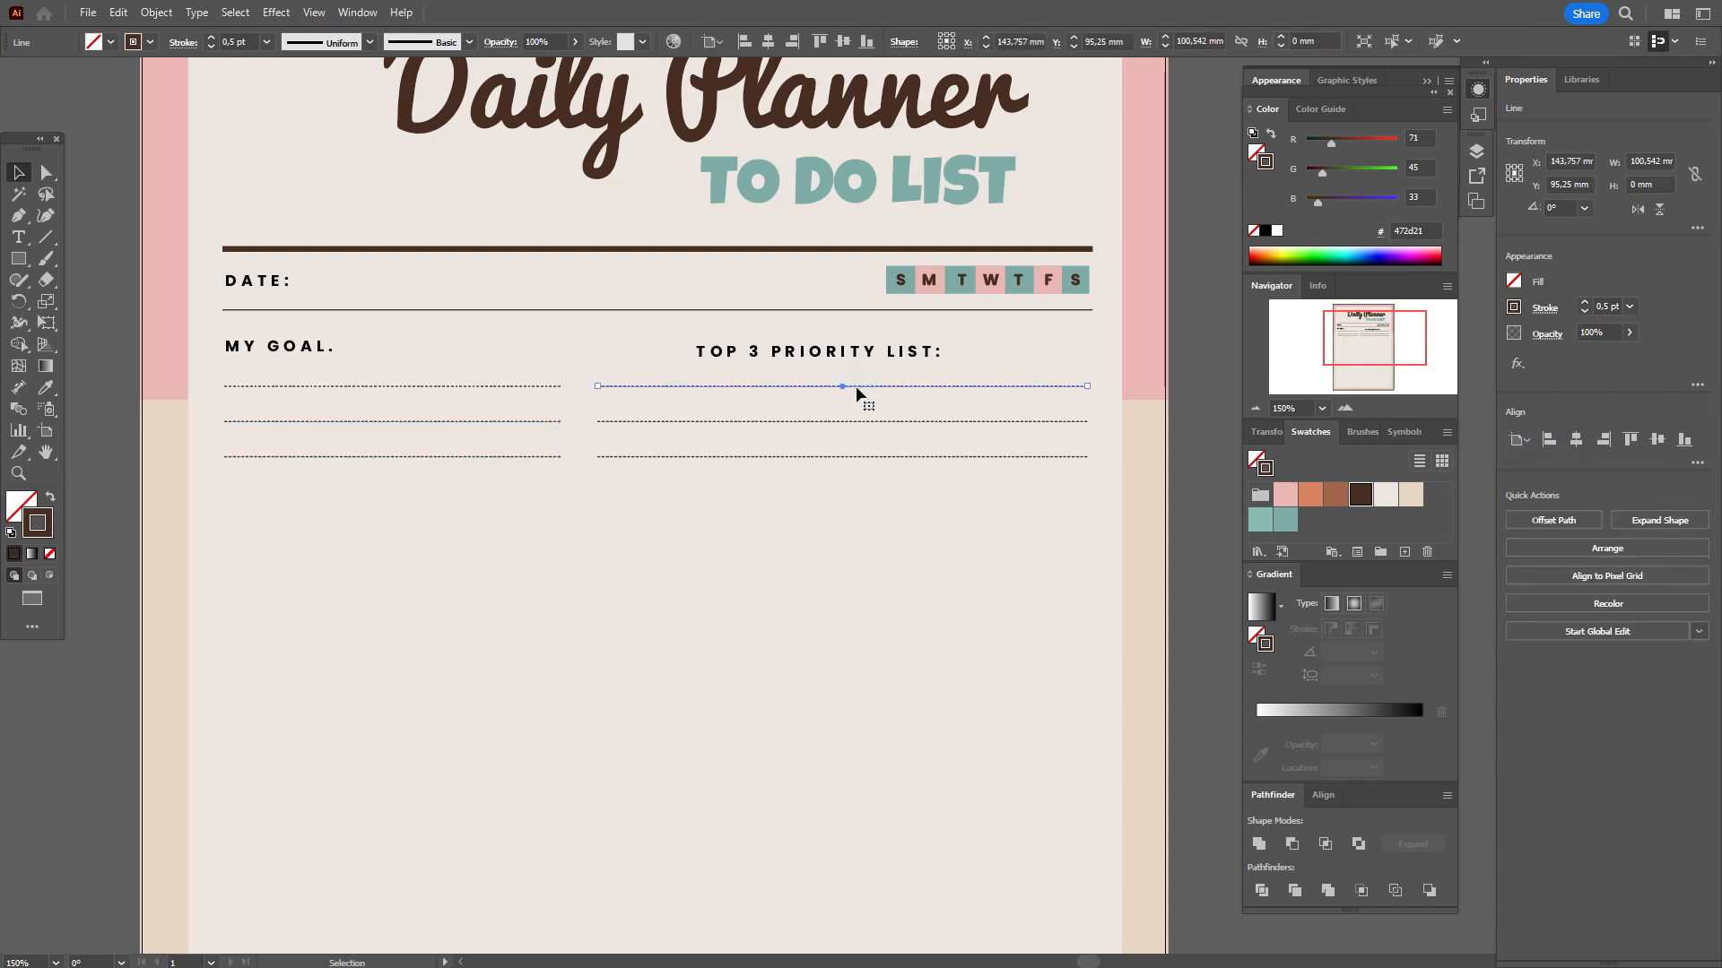
{"action": "left_click", "coordinate": [849, 422], "text": "shift"}
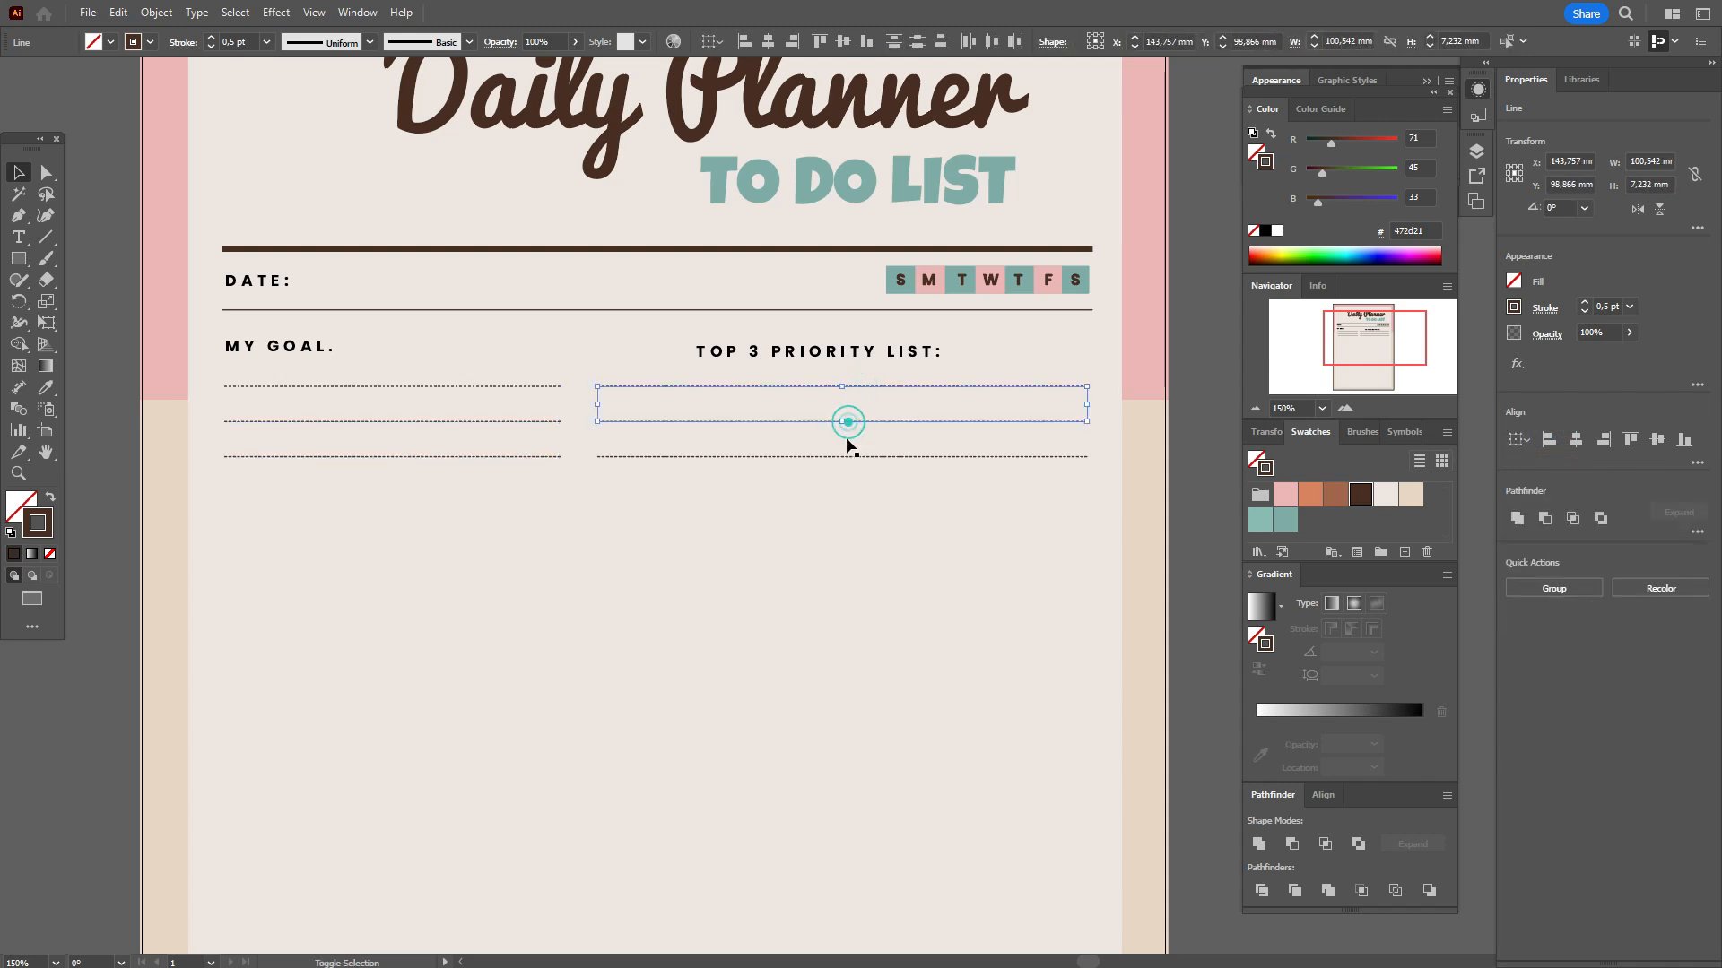
{"action": "left_click", "coordinate": [843, 463], "text": "shift"}
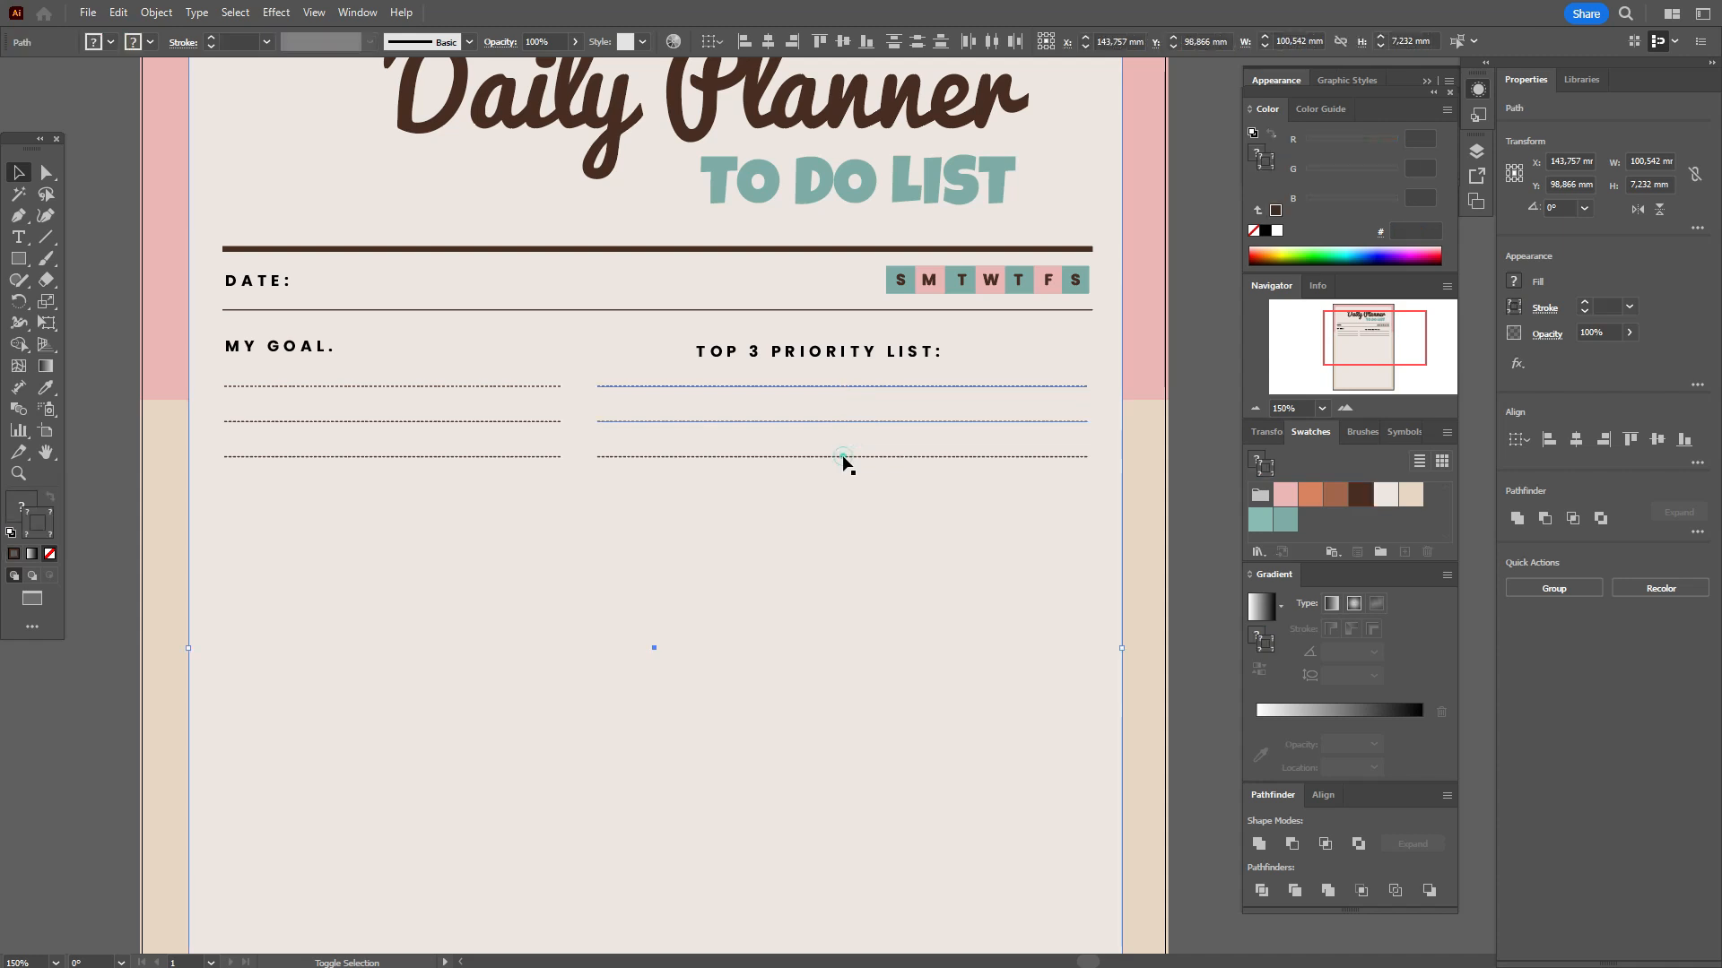
{"action": "left_click", "coordinate": [838, 460]}
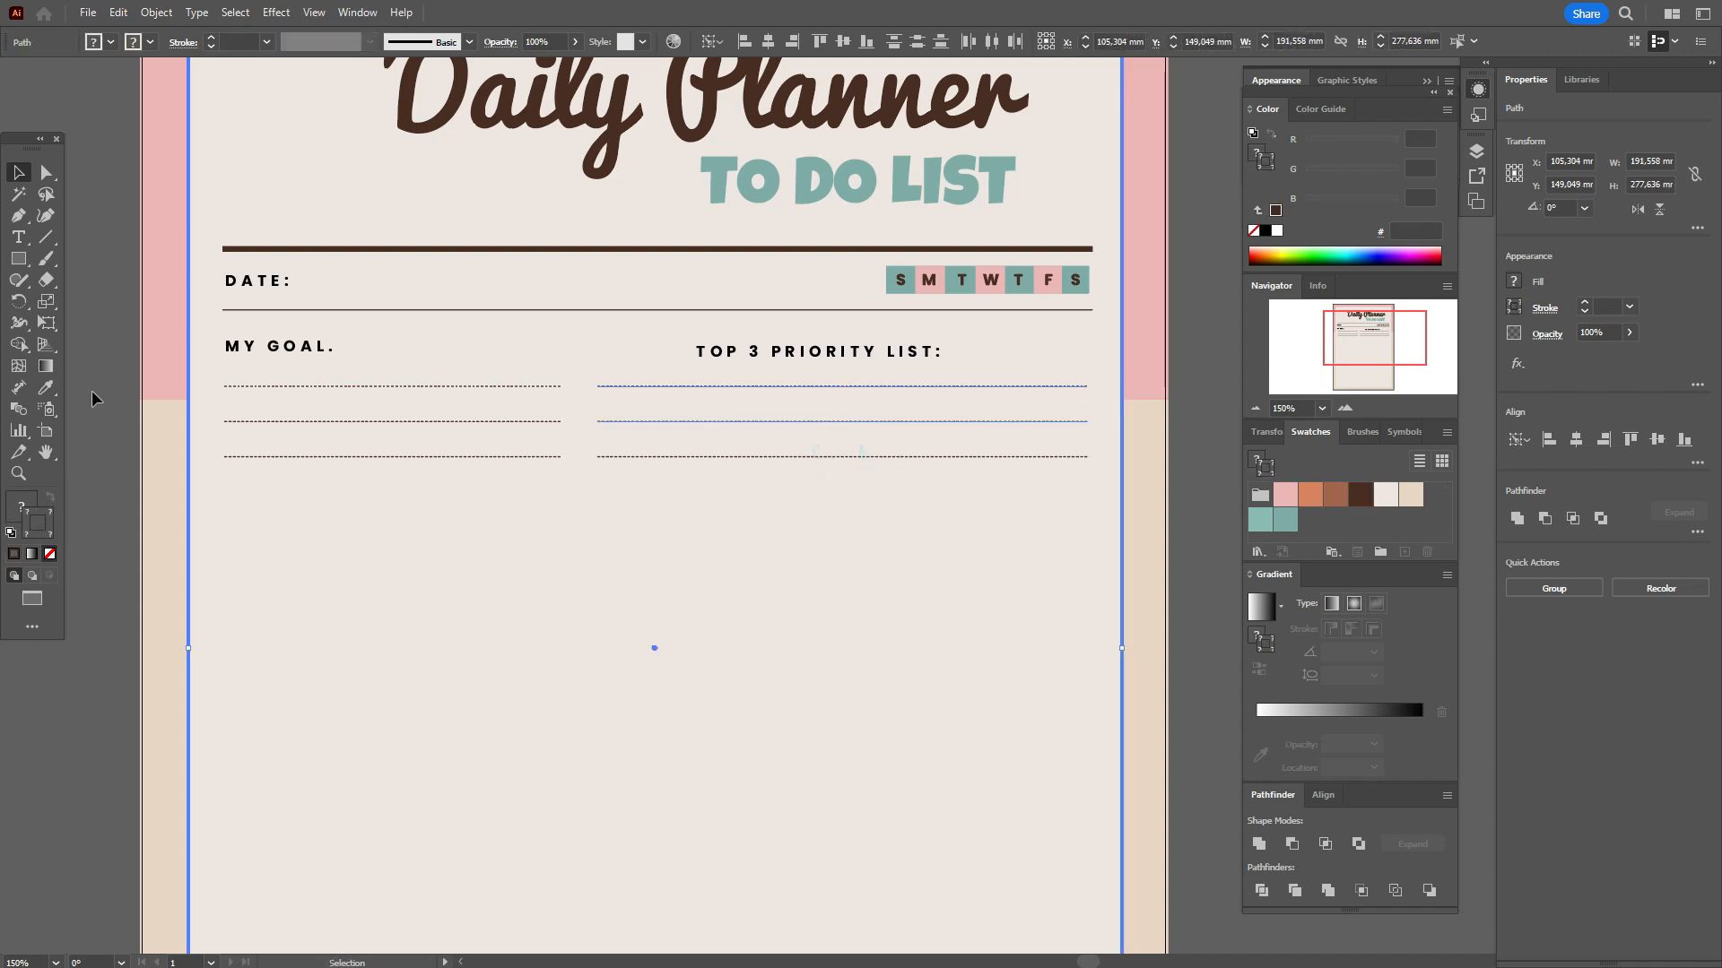
{"action": "left_click", "coordinate": [603, 460]}
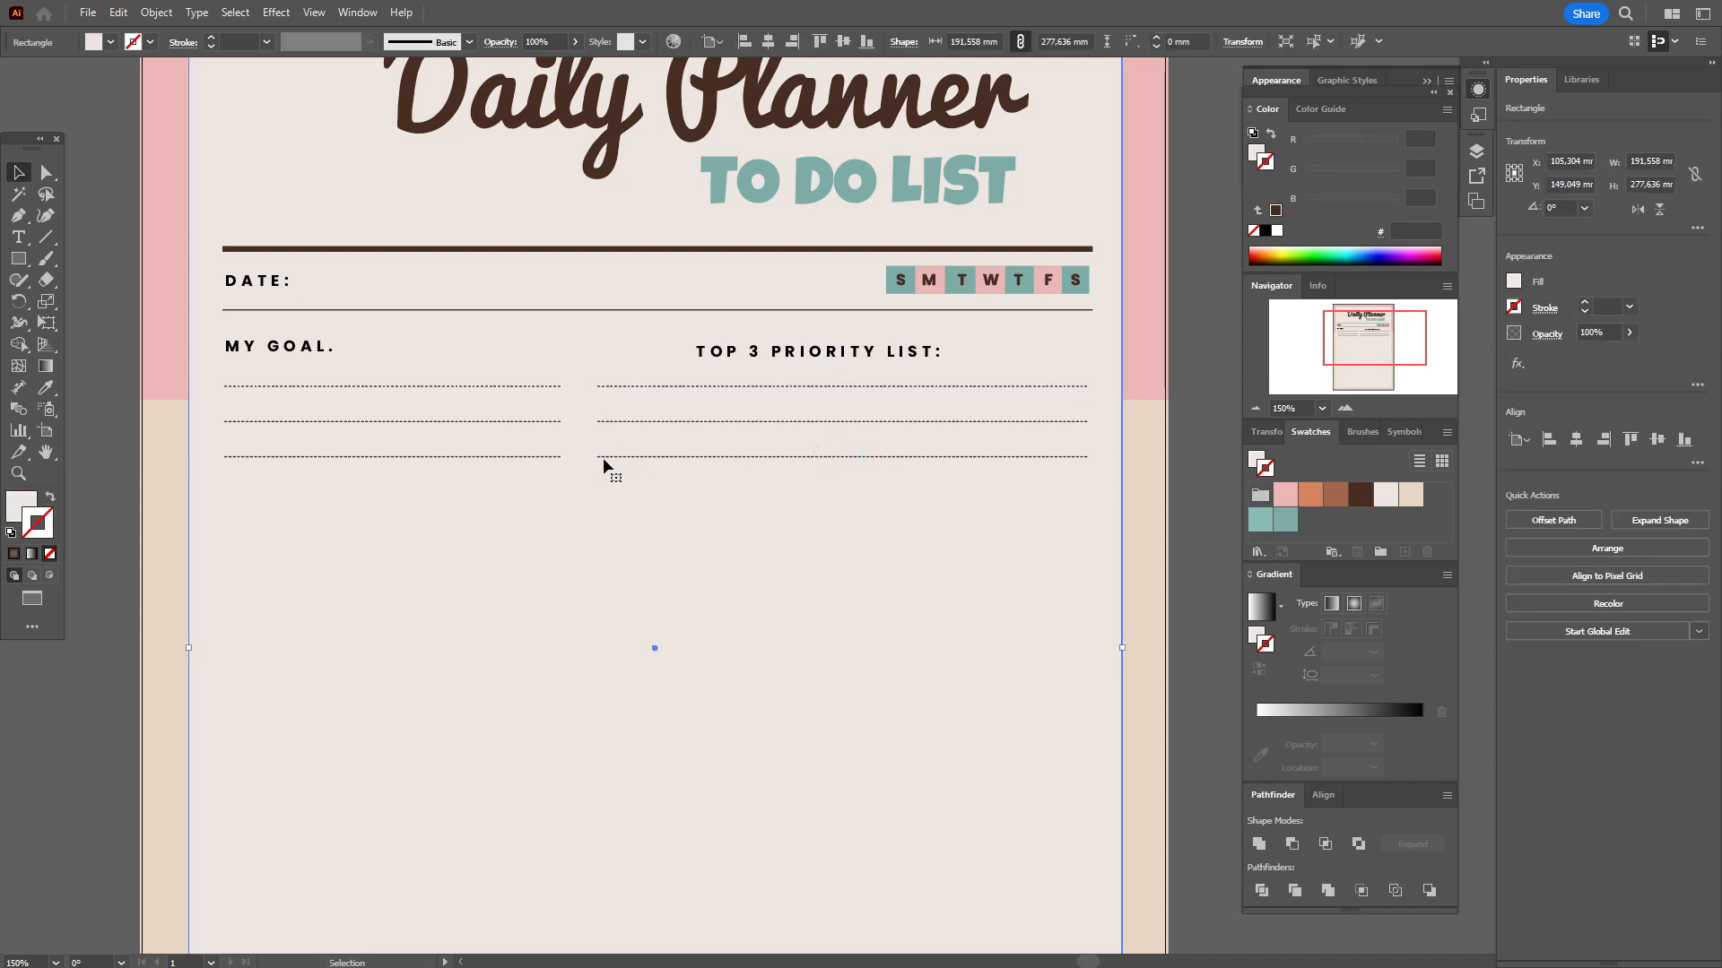
{"action": "left_click", "coordinate": [602, 458]}
{"action": "left_click", "coordinate": [1210, 396]}
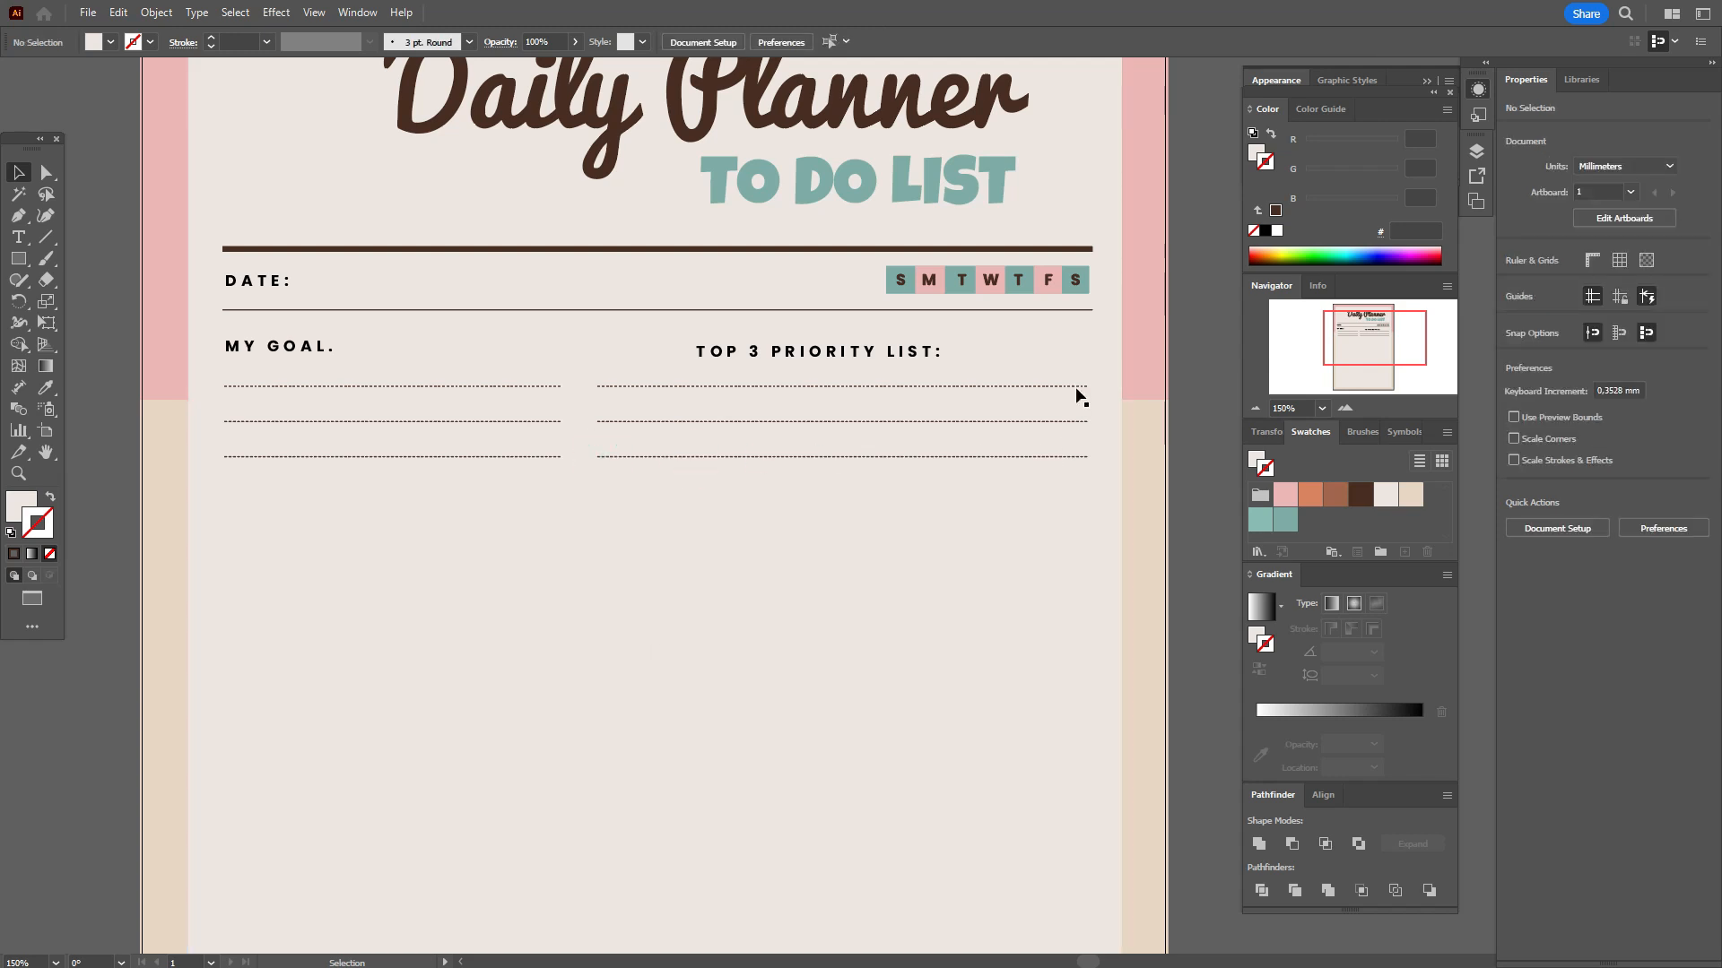
Widen the three dashed lines under the priority heading together so their right ends meet the end of the solid line above, and deselect them
{"action": "left_click", "coordinate": [1074, 385]}
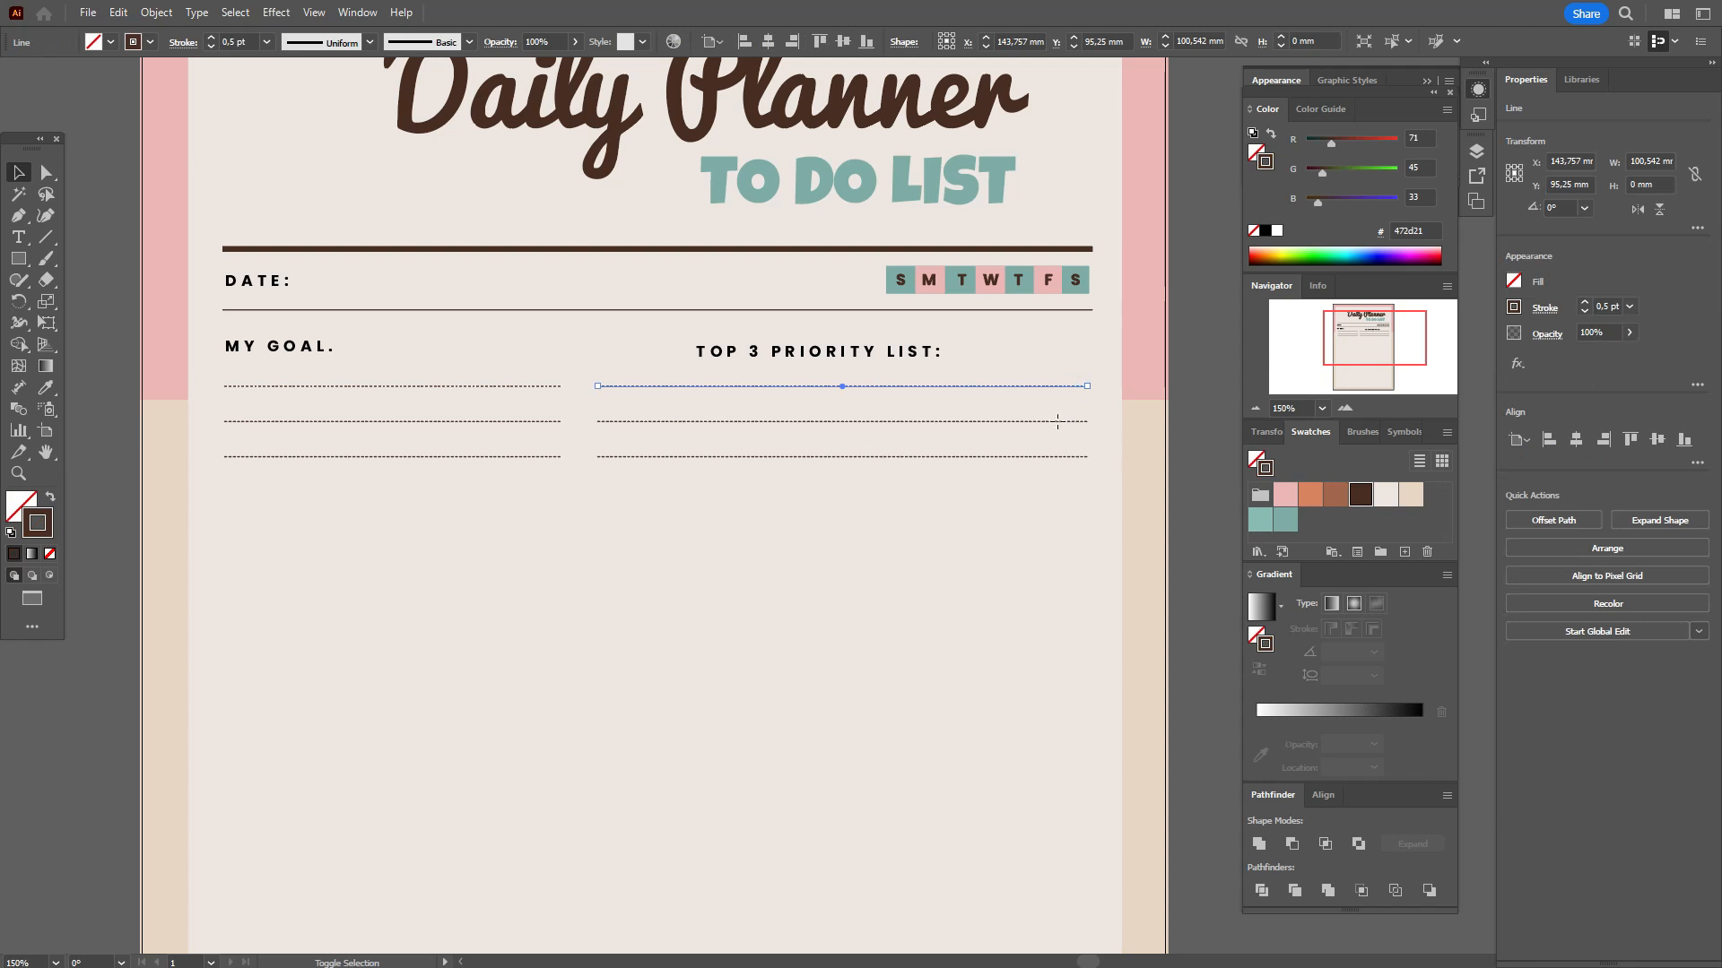
{"action": "left_click", "coordinate": [1056, 420], "text": "shift"}
{"action": "left_click", "coordinate": [1052, 456], "text": "shift"}
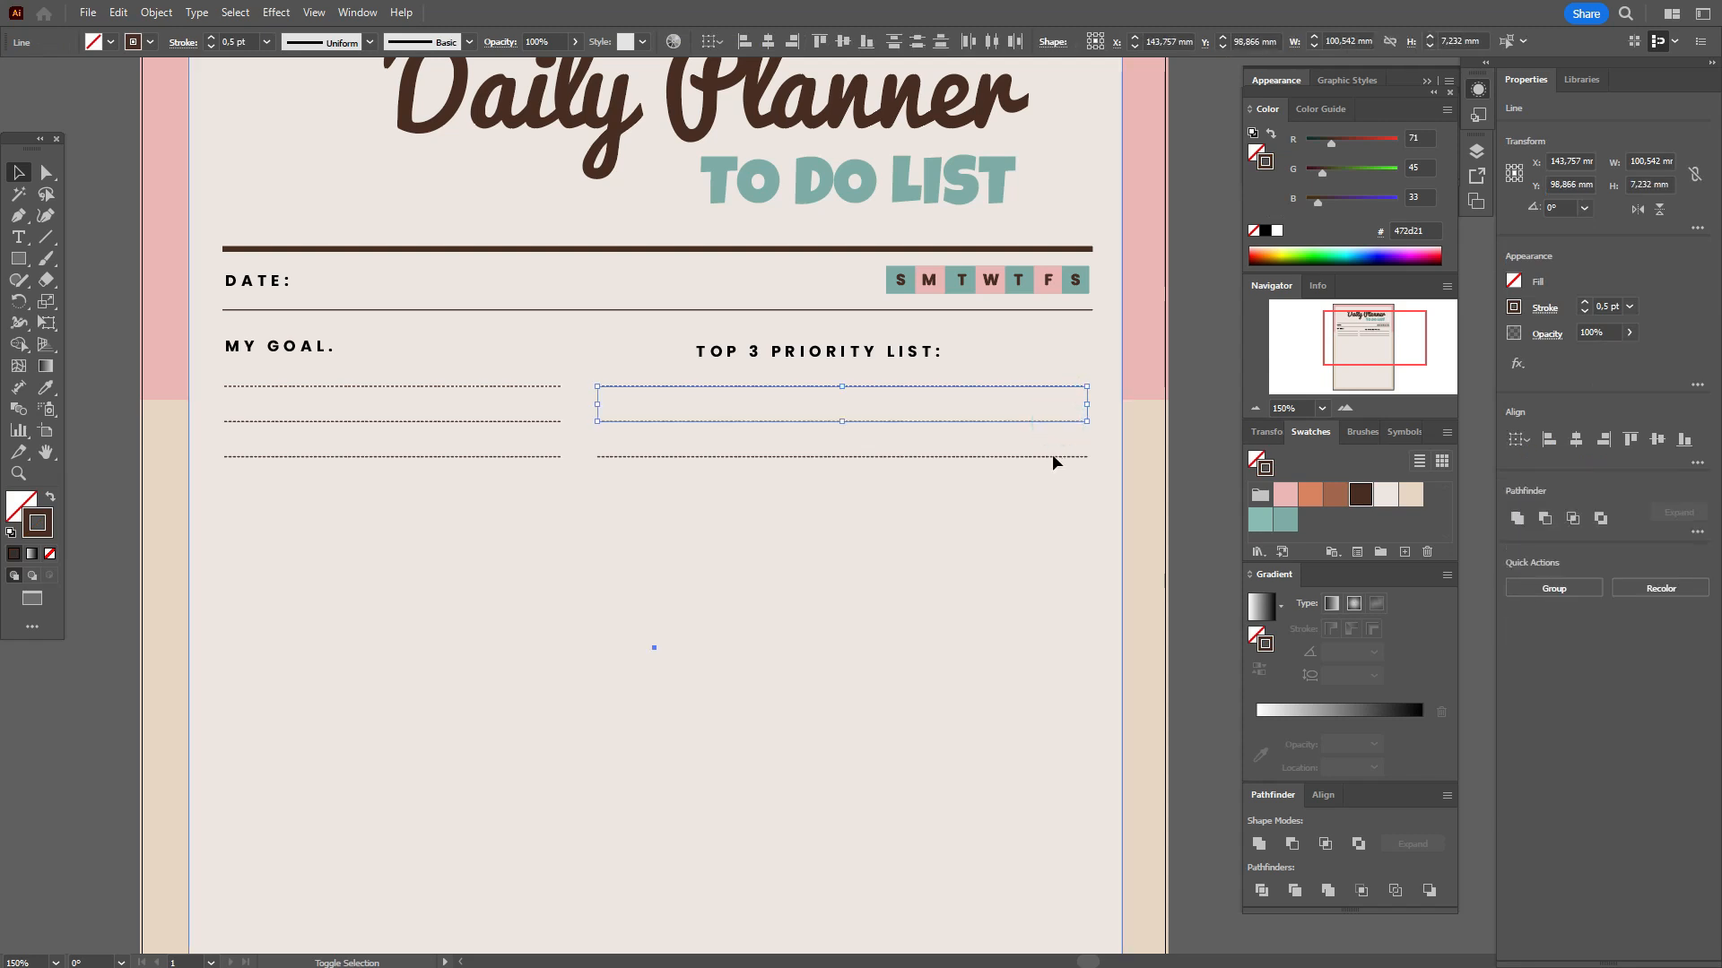
{"action": "left_click", "coordinate": [1052, 458], "text": "shift"}
{"action": "left_click", "coordinate": [1046, 458], "text": "shift"}
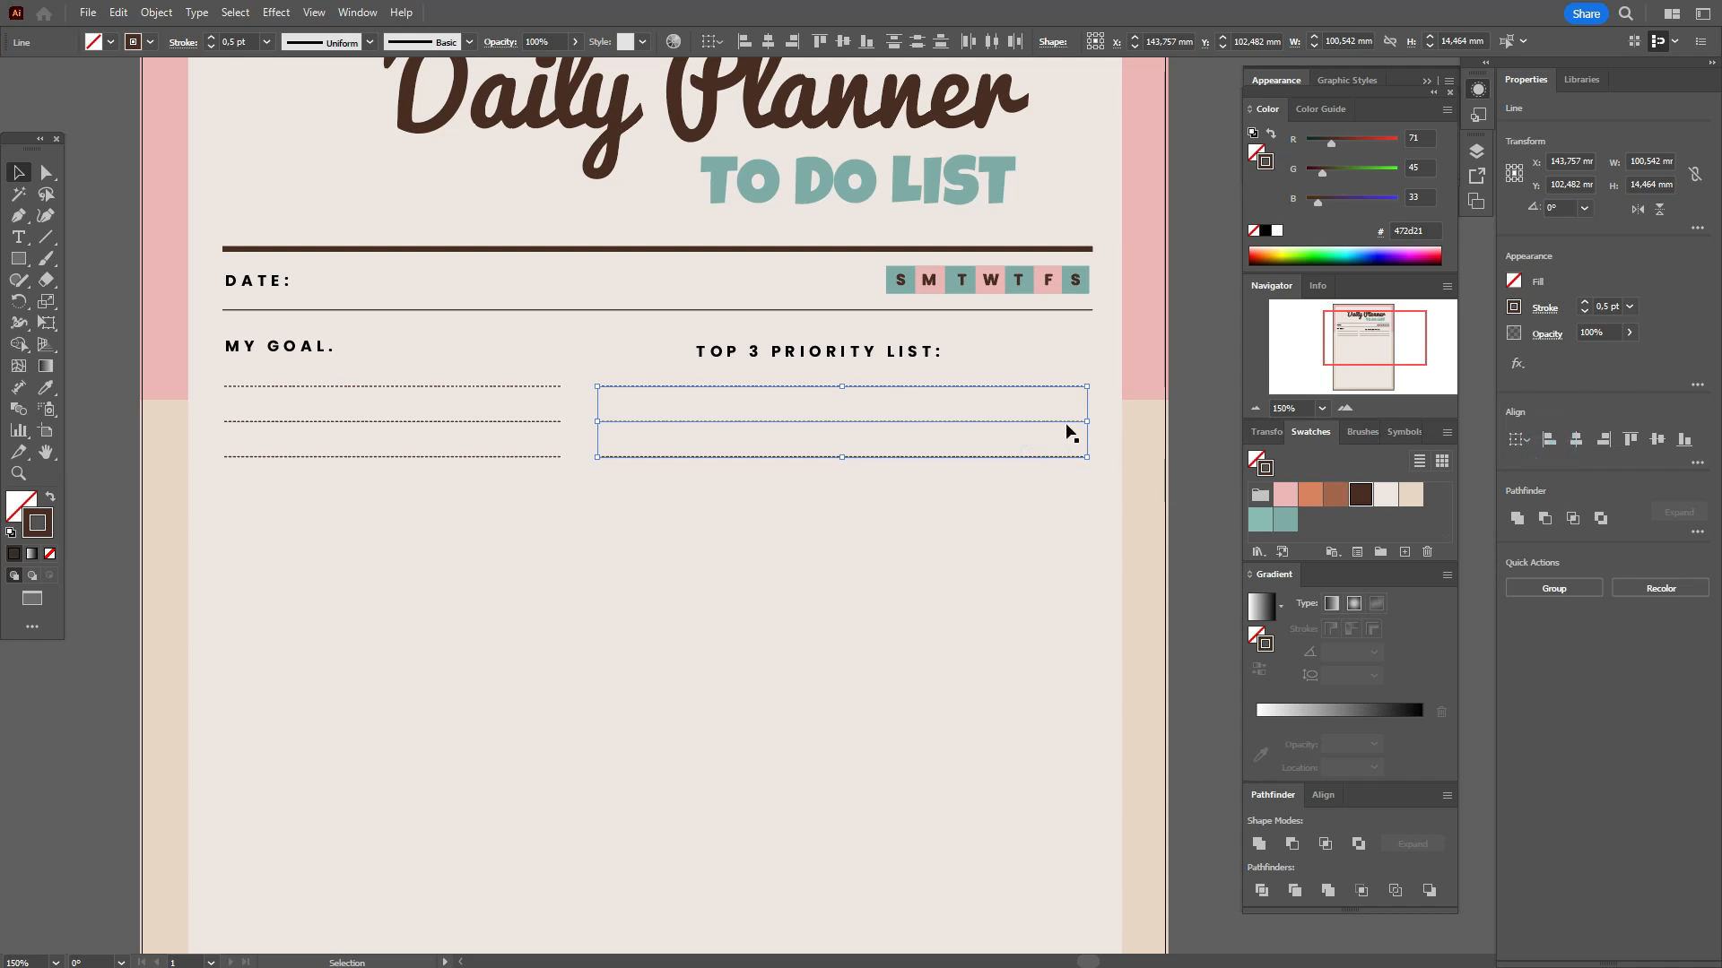
{"action": "left_click_drag", "start_coordinate": [1094, 426], "coordinate": [1097, 427]}
{"action": "left_click", "coordinate": [1208, 439]}
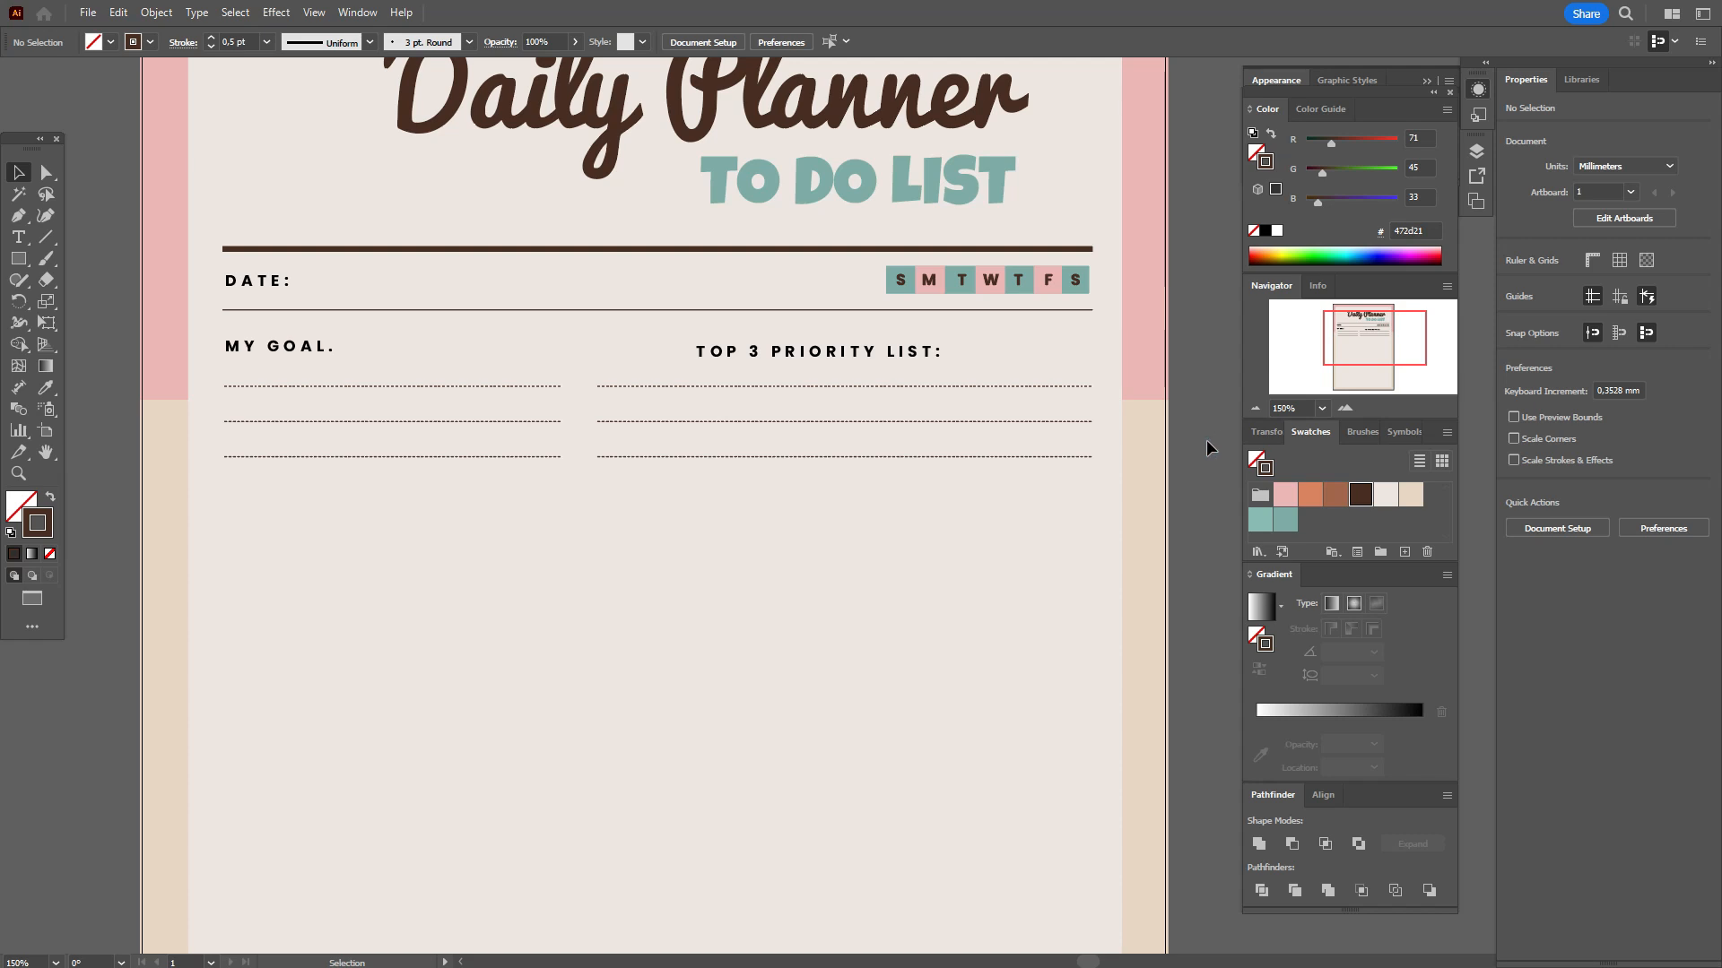
Edit the priority heading's ending so it reads "TOP 3 PRIORITY LIST." with a period in place of the colon
{"action": "left_click", "coordinate": [926, 356]}
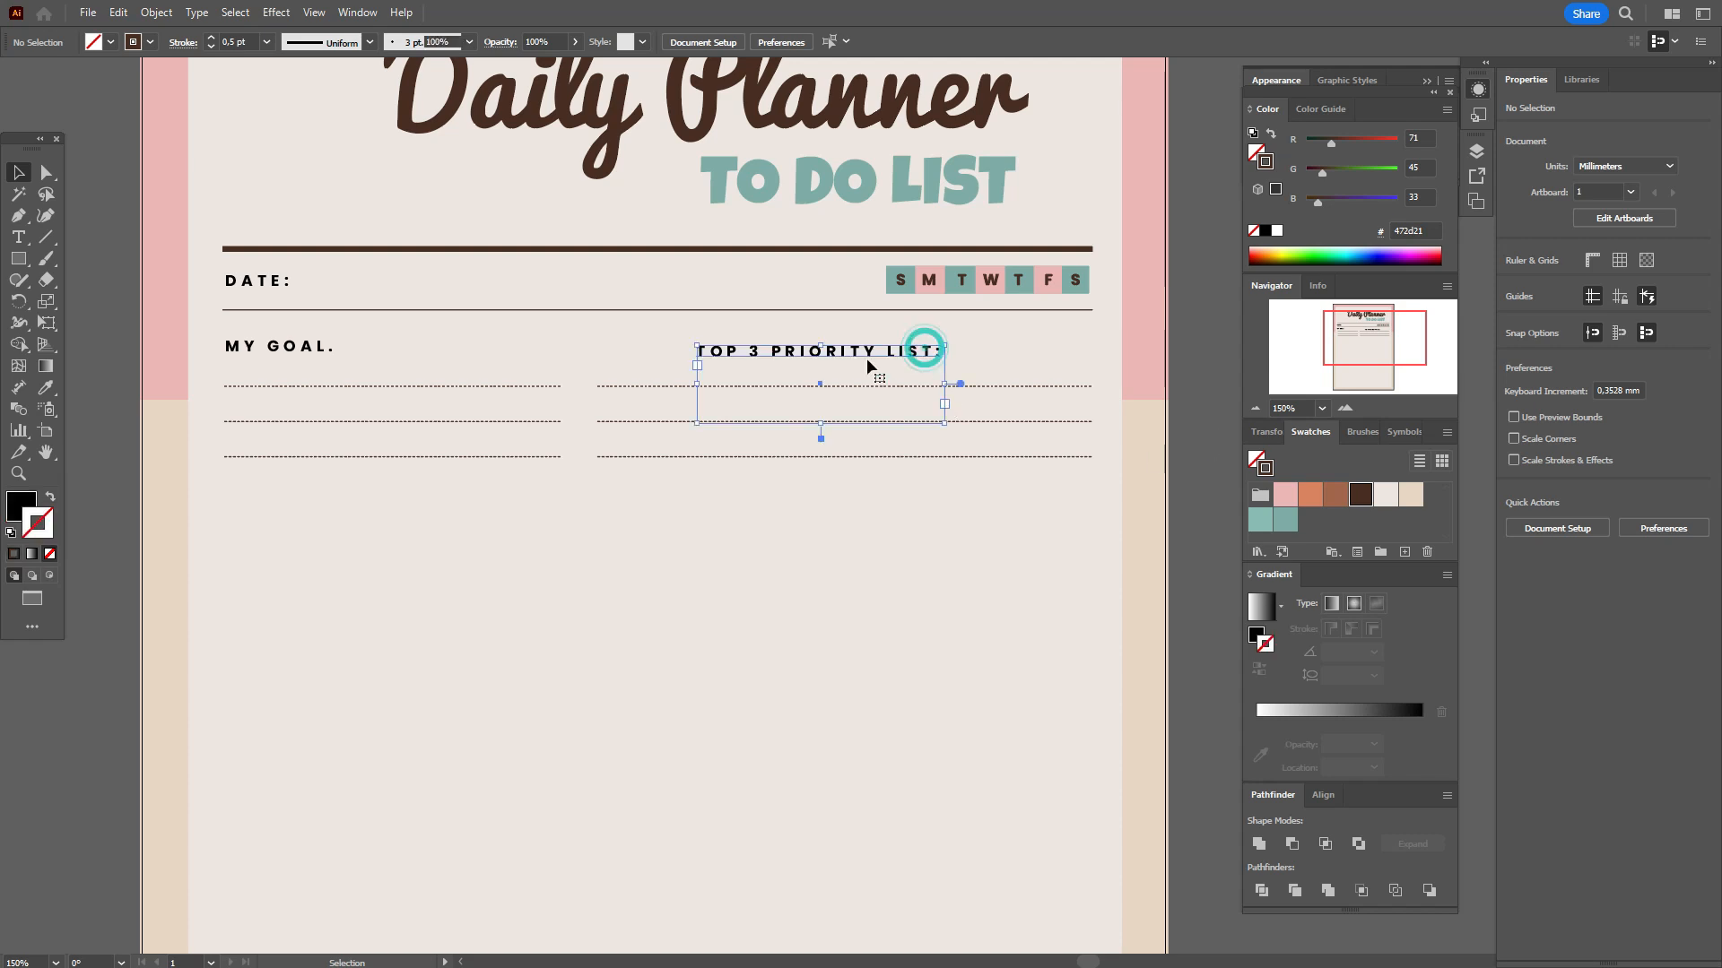
{"action": "double_click", "coordinate": [928, 355]}
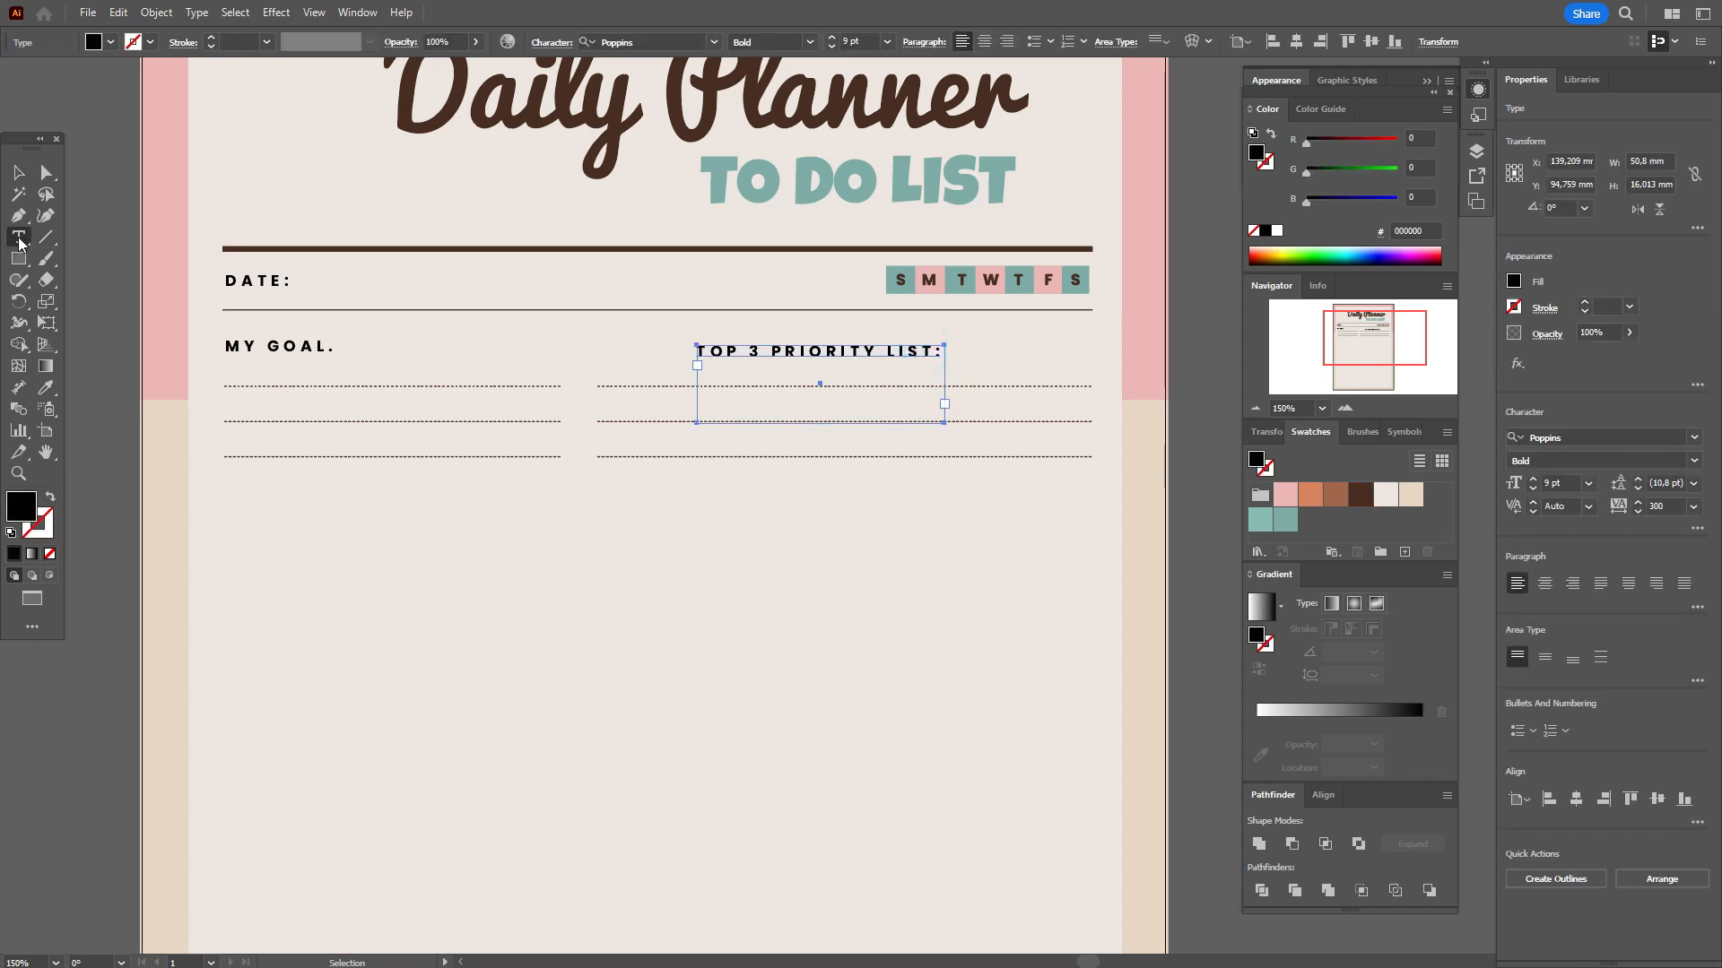
{"action": "left_click", "coordinate": [936, 353]}
{"action": "key", "text": "BackSpace"}
{"action": "key", "text": "BackSpace"}
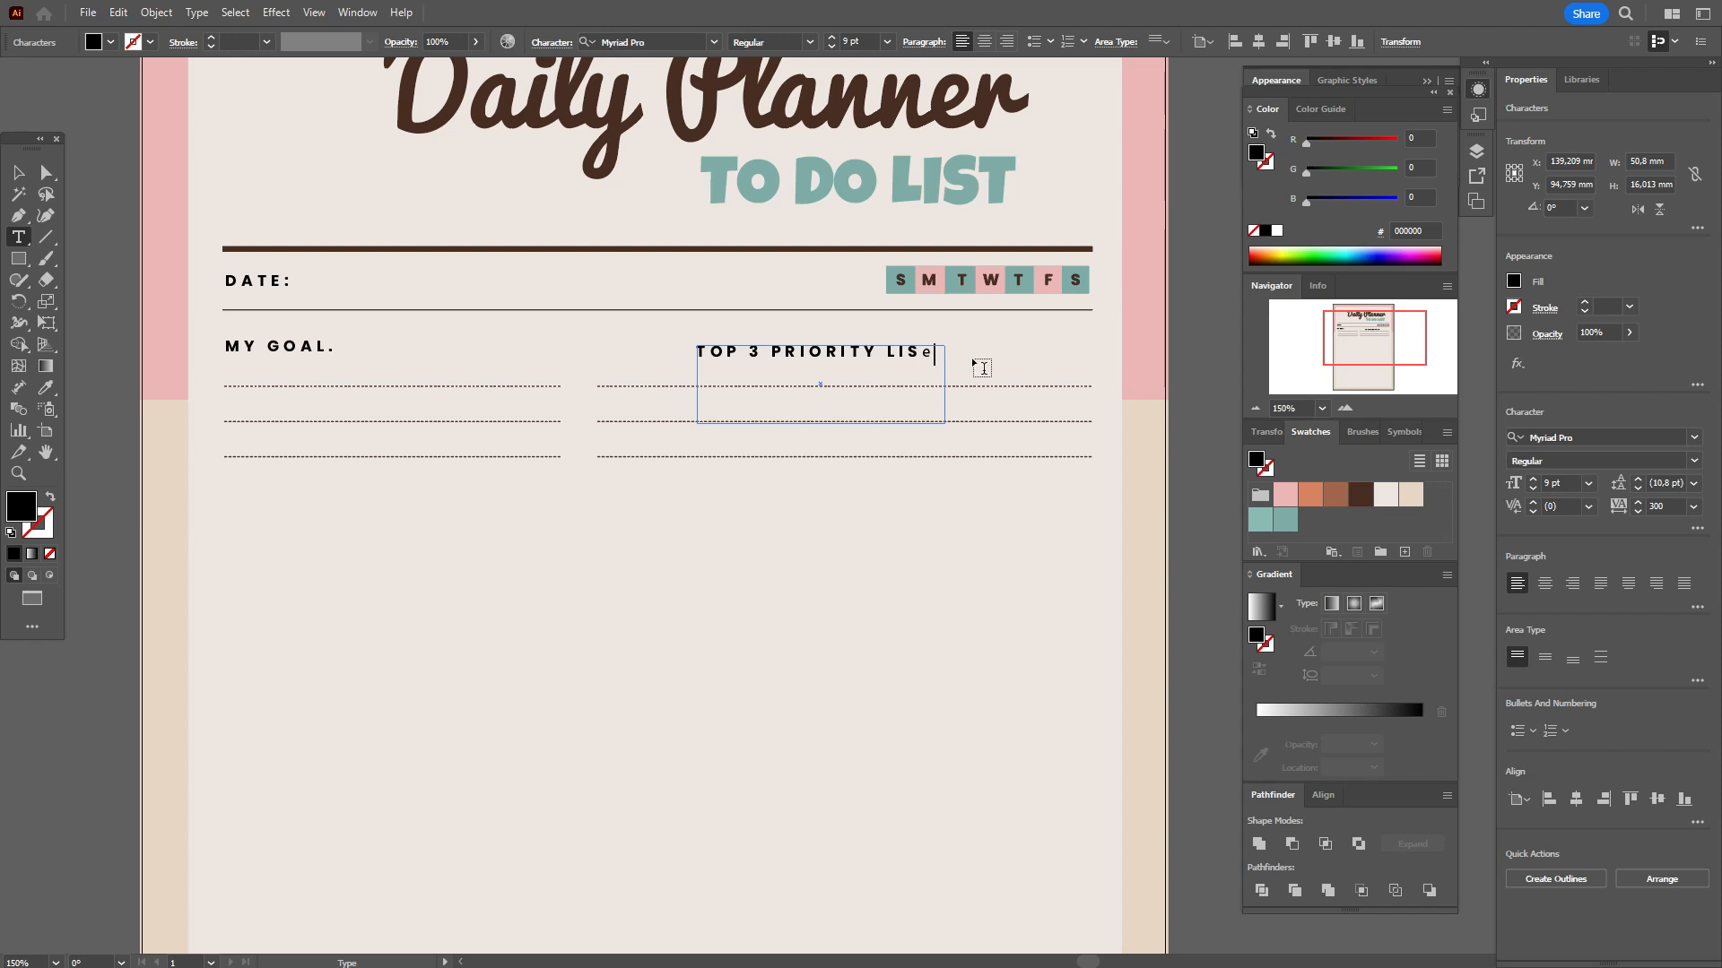
{"action": "key", "text": "BackSpace"}
{"action": "key", "text": "BackSpace"}
{"action": "key", "text": "BackSpace"}
{"action": "key", "text": "BackSpace"}
{"action": "type", "text": "s"}
{"action": "type", "text": "ST"}
{"action": "type", "text": "^"}
{"action": "key", "text": "BackSpace"}
{"action": "type", "text": ":/"}
{"action": "key", "text": "BackSpace"}
{"action": "type", "text": "."}
{"action": "left_click", "coordinate": [18, 172]}
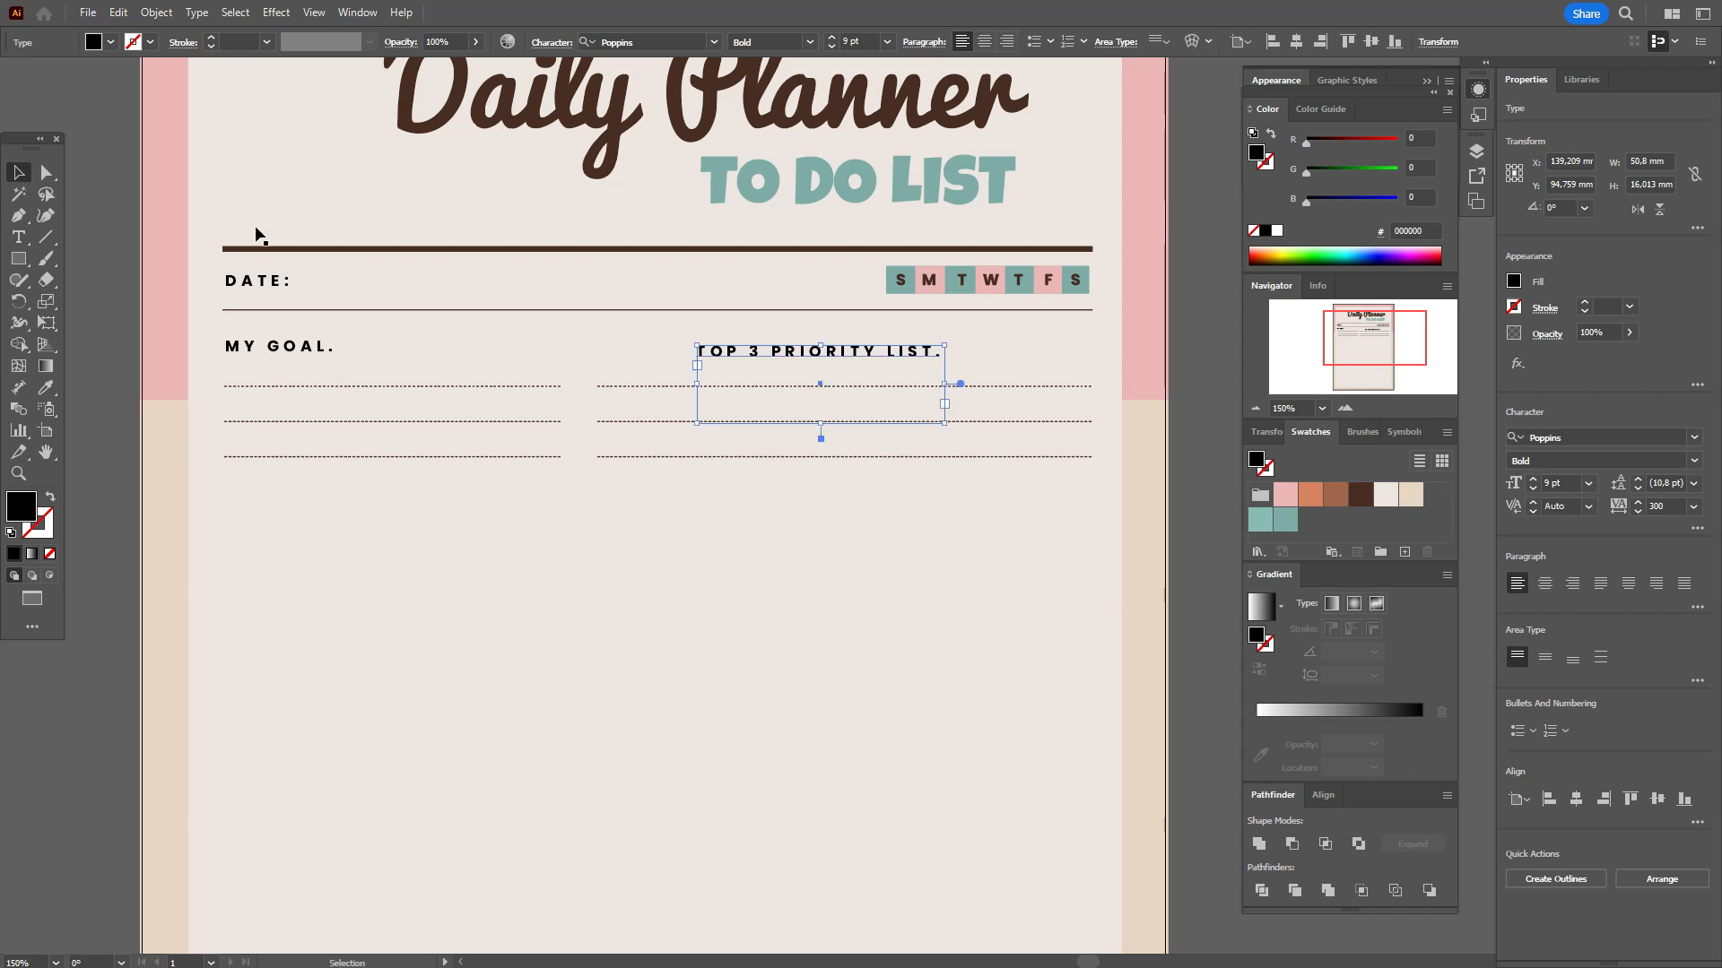
Nudge the "TOP 3 PRIORITY LIST." heading horizontally until it starts flush with the left end of its dashed lines
{"action": "key", "text": "Left"}
{"action": "key", "text": "Left"}
{"action": "key", "text": "Left"}
{"action": "key", "text": "Left"}
{"action": "key", "text": "Left"}
{"action": "key", "text": "Left"}
{"action": "key", "text": "Left"}
{"action": "key", "text": "Left"}
{"action": "key", "text": "Left"}
{"action": "key", "text": "Left"}
{"action": "key", "text": "Left"}
{"action": "key", "text": "Left"}
{"action": "key", "text": "Left"}
{"action": "key", "text": "Left"}
{"action": "key", "text": "Left"}
{"action": "key", "text": "Left"}
{"action": "key", "text": "Left"}
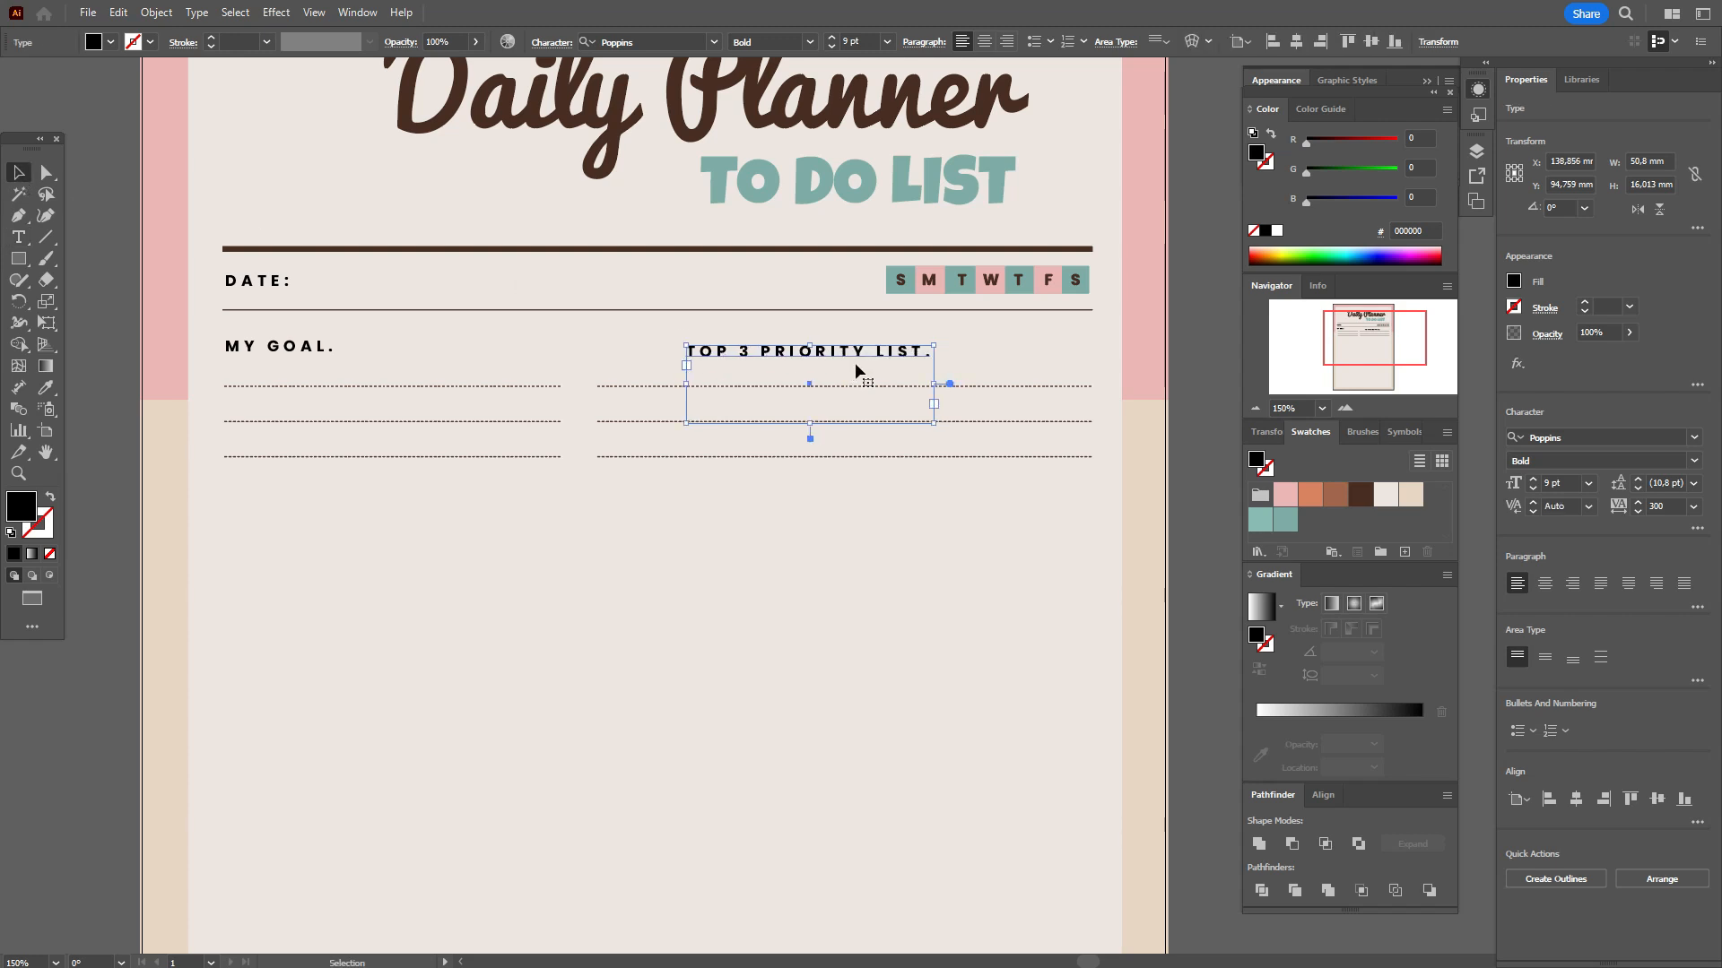
{"action": "key", "text": "Left"}
{"action": "key", "text": "Left"}
{"action": "key", "text": "Left"}
{"action": "key", "text": "Left"}
{"action": "key", "text": "Left"}
{"action": "key", "text": "Left"}
{"action": "key", "text": "Left"}
{"action": "key", "text": "Left"}
{"action": "key", "text": "Left"}
{"action": "key", "text": "Left"}
{"action": "key", "text": "Left"}
{"action": "key", "text": "Left"}
{"action": "key", "text": "Left"}
{"action": "key", "text": "Left"}
{"action": "key", "text": "Left"}
{"action": "key", "text": "Left"}
{"action": "key", "text": "Left"}
{"action": "key", "text": "Left"}
{"action": "key", "text": "Left"}
{"action": "key", "text": "Left"}
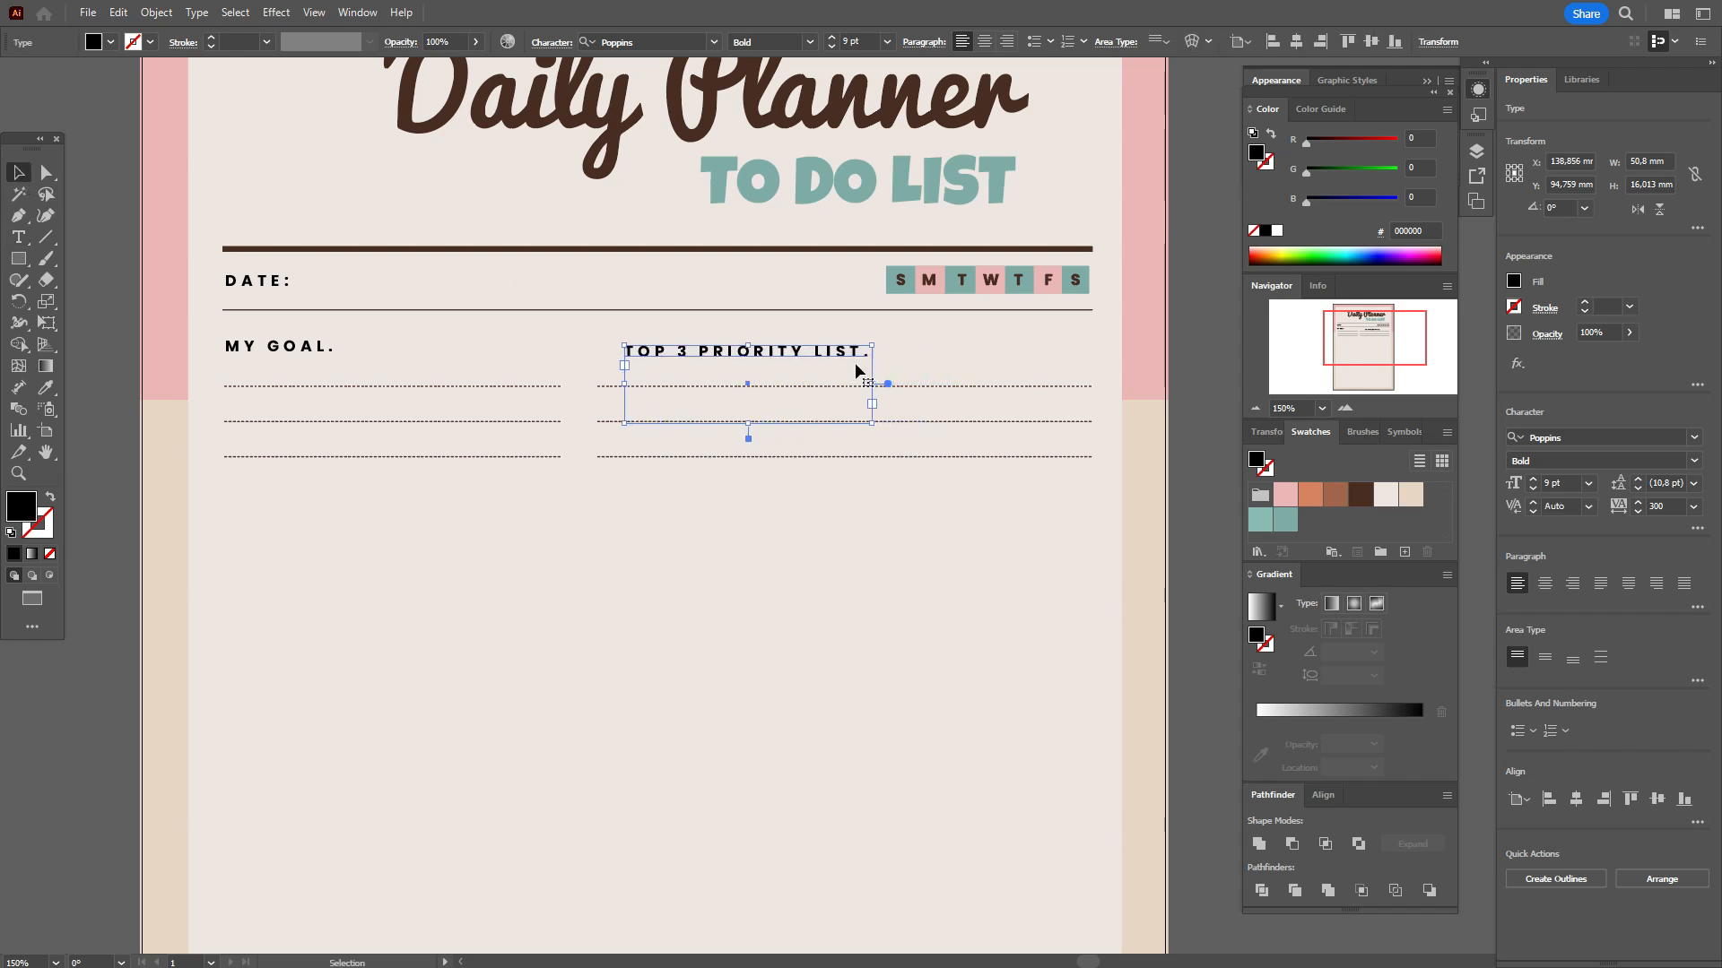
{"action": "key", "text": "Left"}
{"action": "key", "text": "Left"}
{"action": "key", "text": "Left"}
{"action": "key", "text": "Left"}
{"action": "key", "text": "Left"}
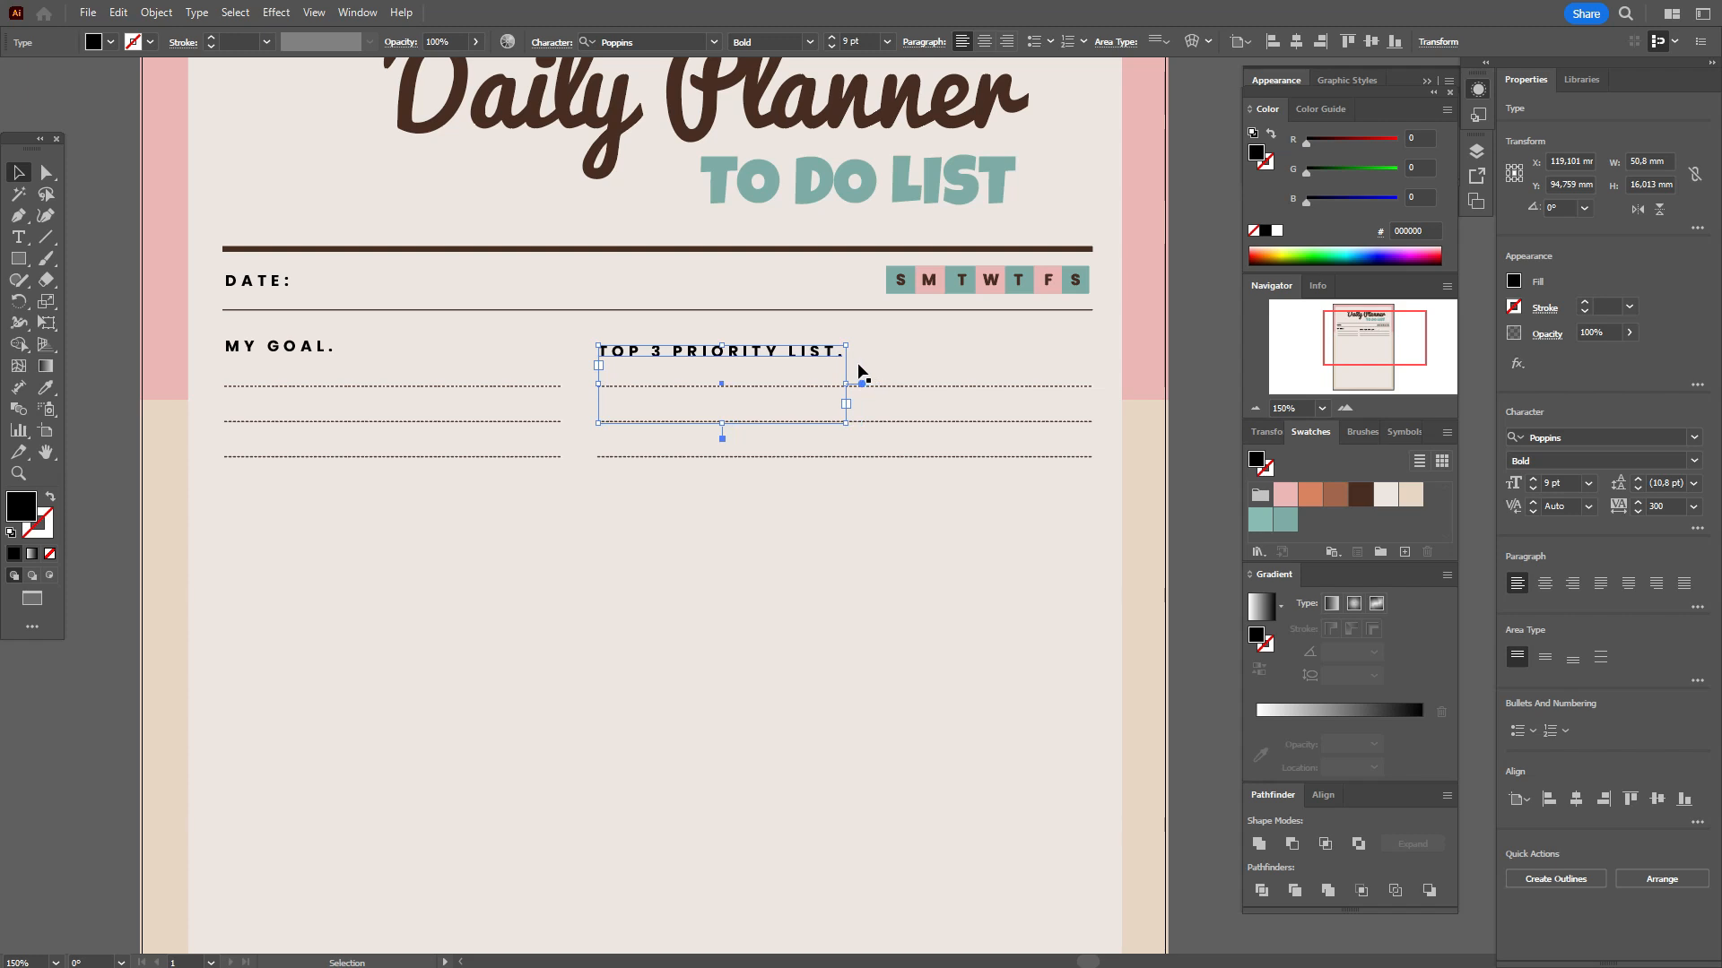
{"action": "left_click", "coordinate": [1178, 380]}
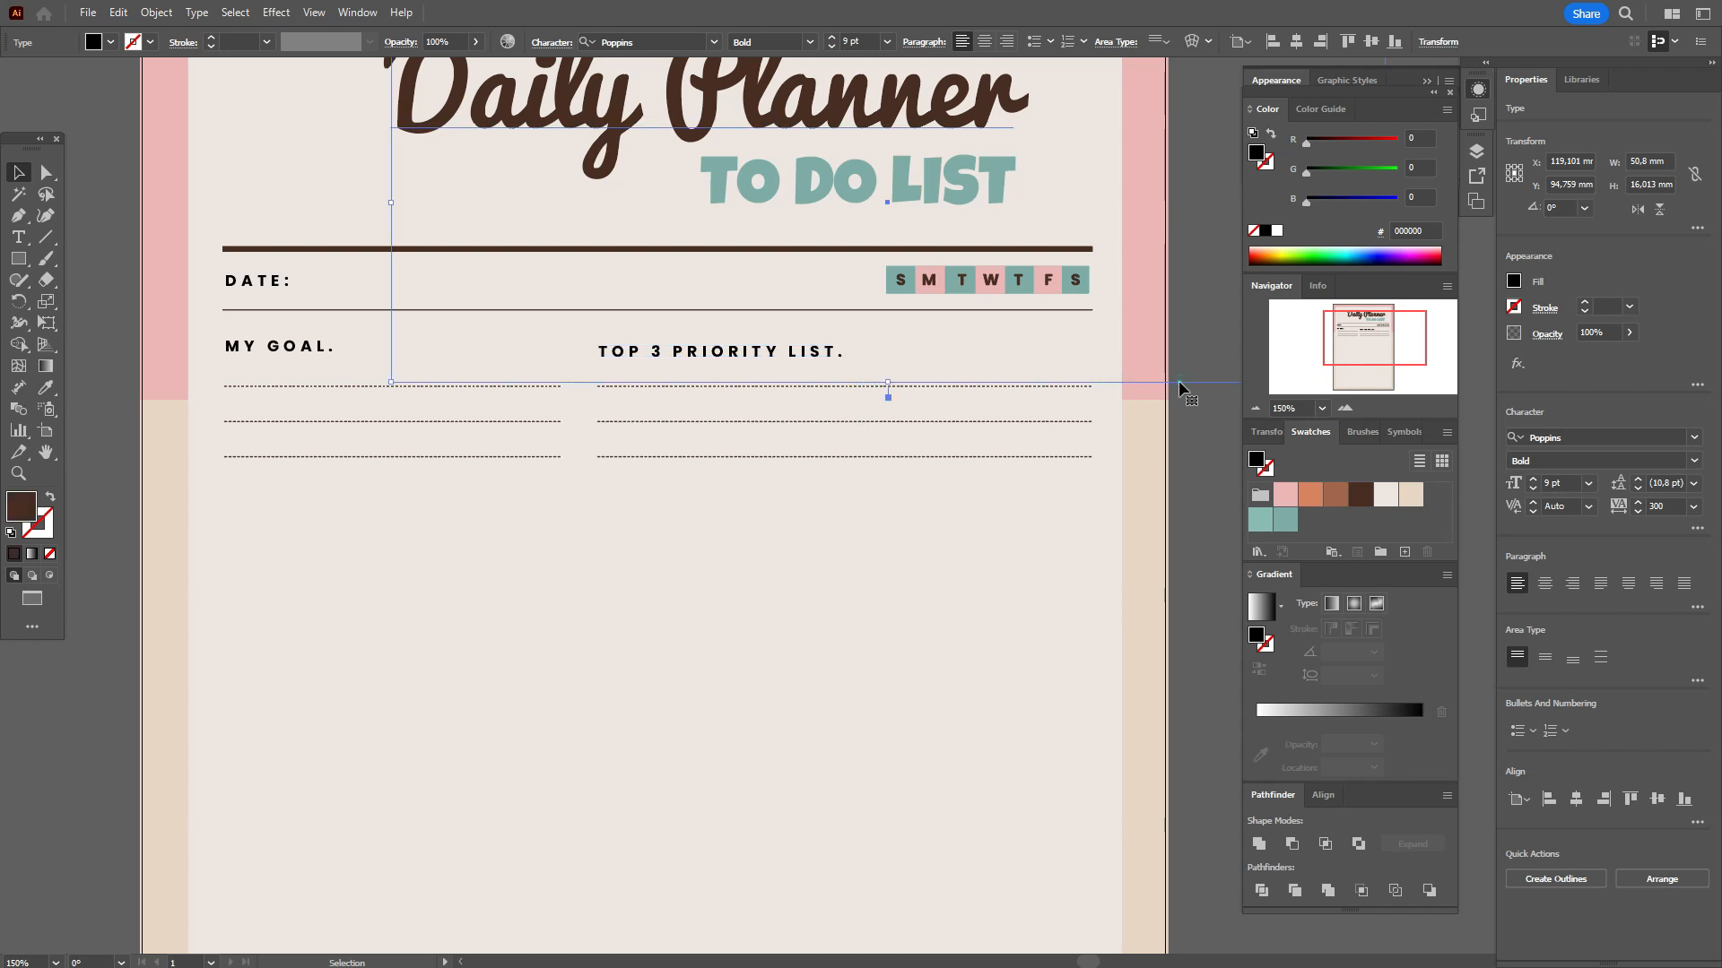
Give the goal, priority and date headings a dark brown fill, and change the date label to read "DATE."
{"action": "left_click", "coordinate": [754, 359]}
{"action": "left_click", "coordinate": [297, 347]}
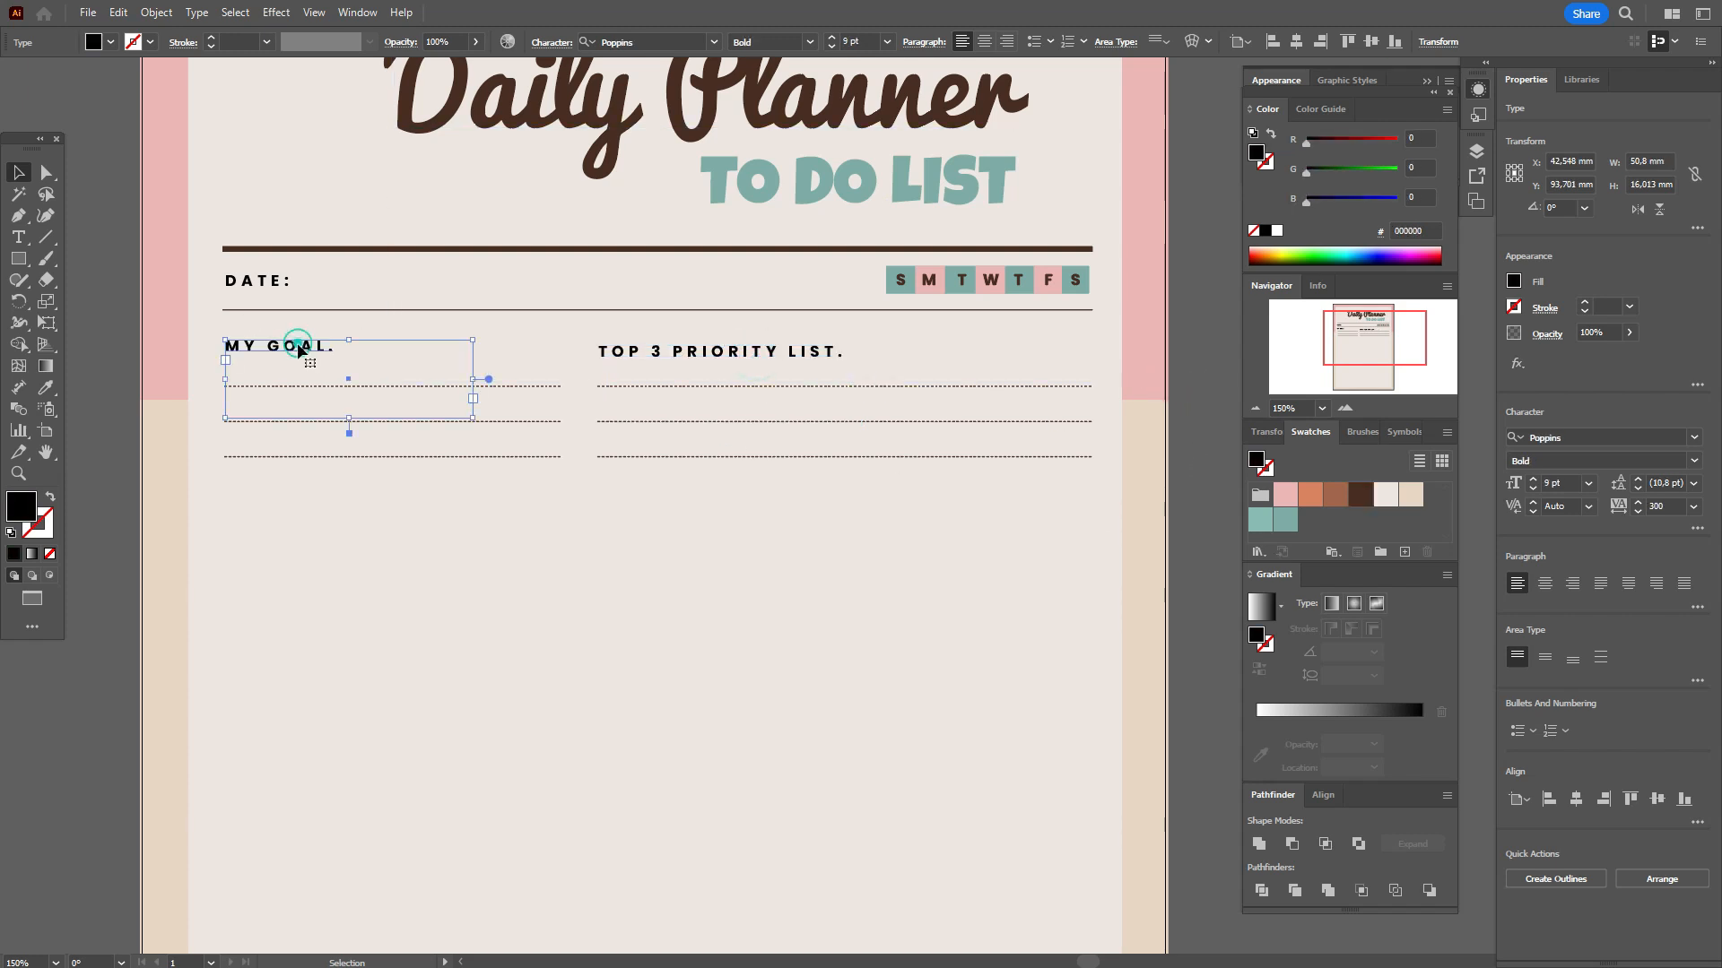
{"action": "left_click", "coordinate": [1361, 494]}
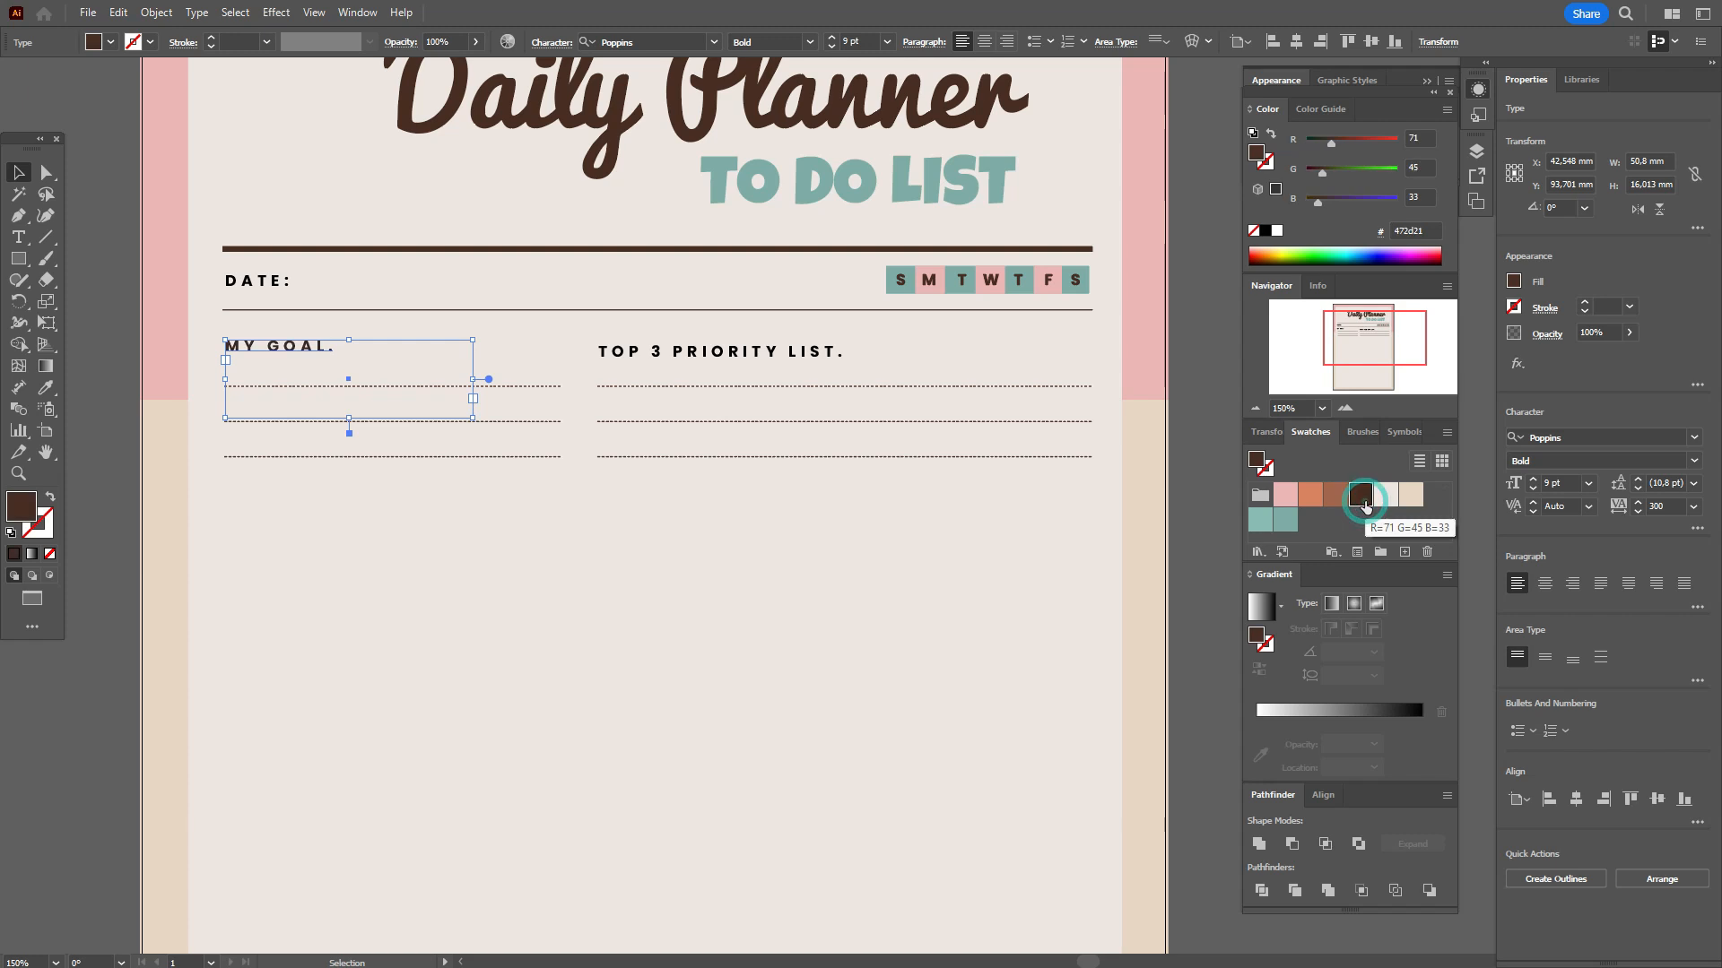
{"action": "left_click", "coordinate": [810, 350]}
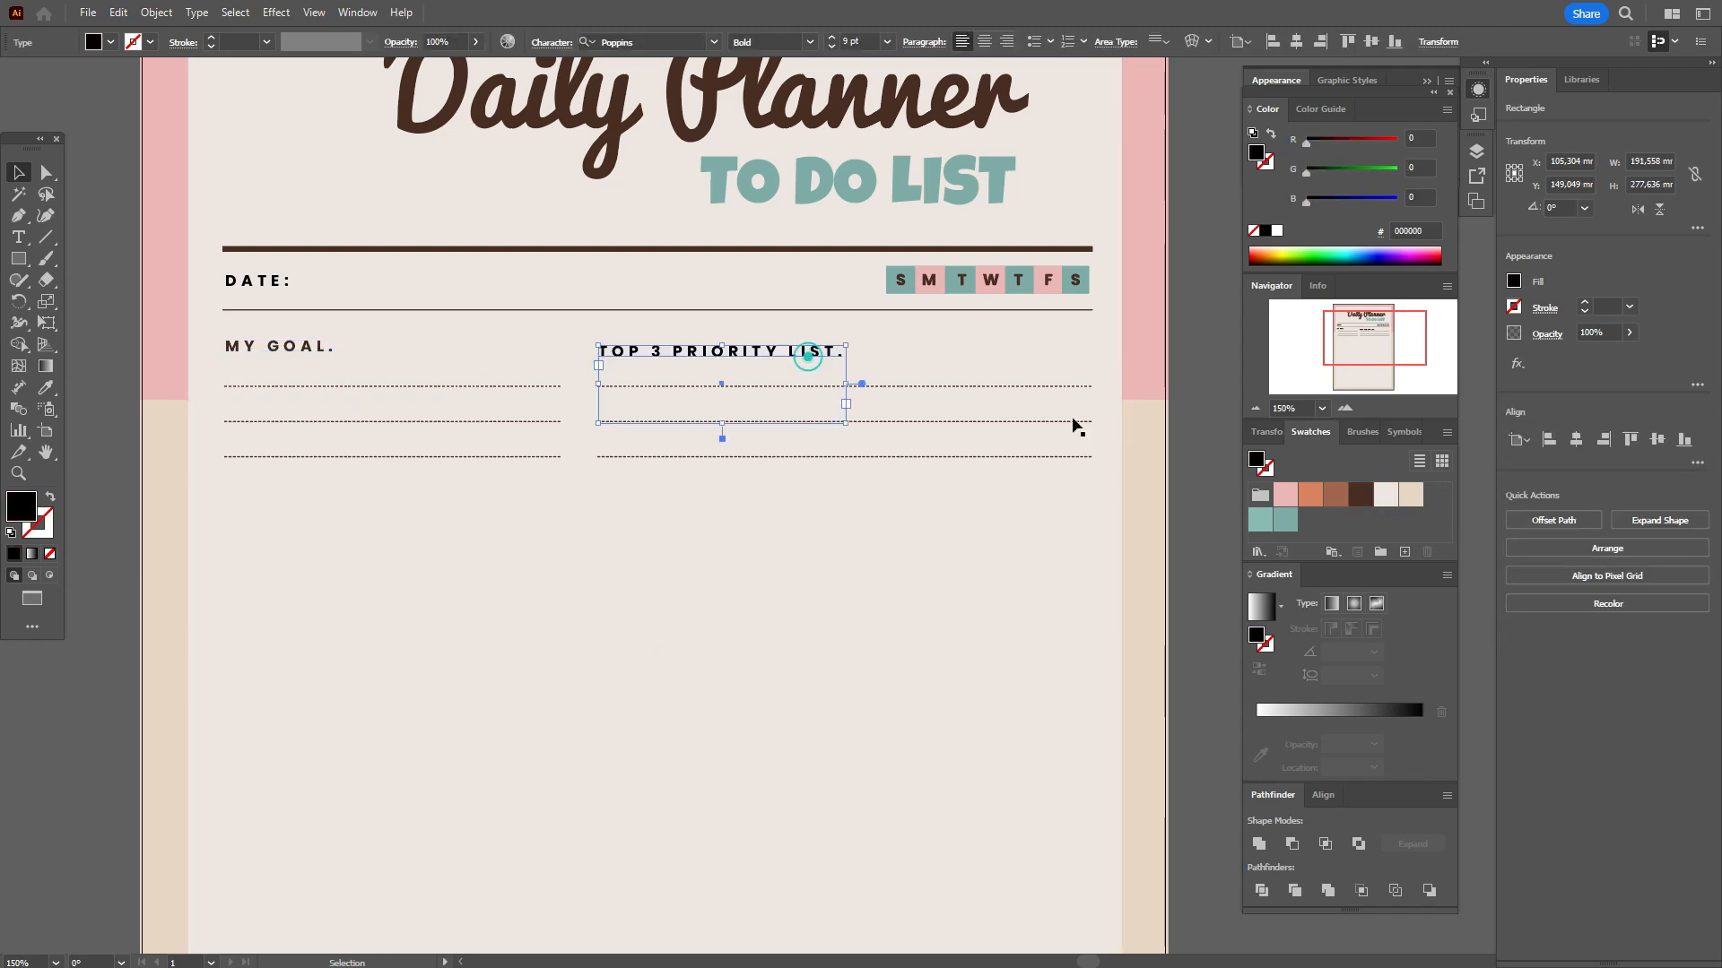
{"action": "left_click", "coordinate": [1360, 494]}
{"action": "left_click", "coordinate": [365, 407]}
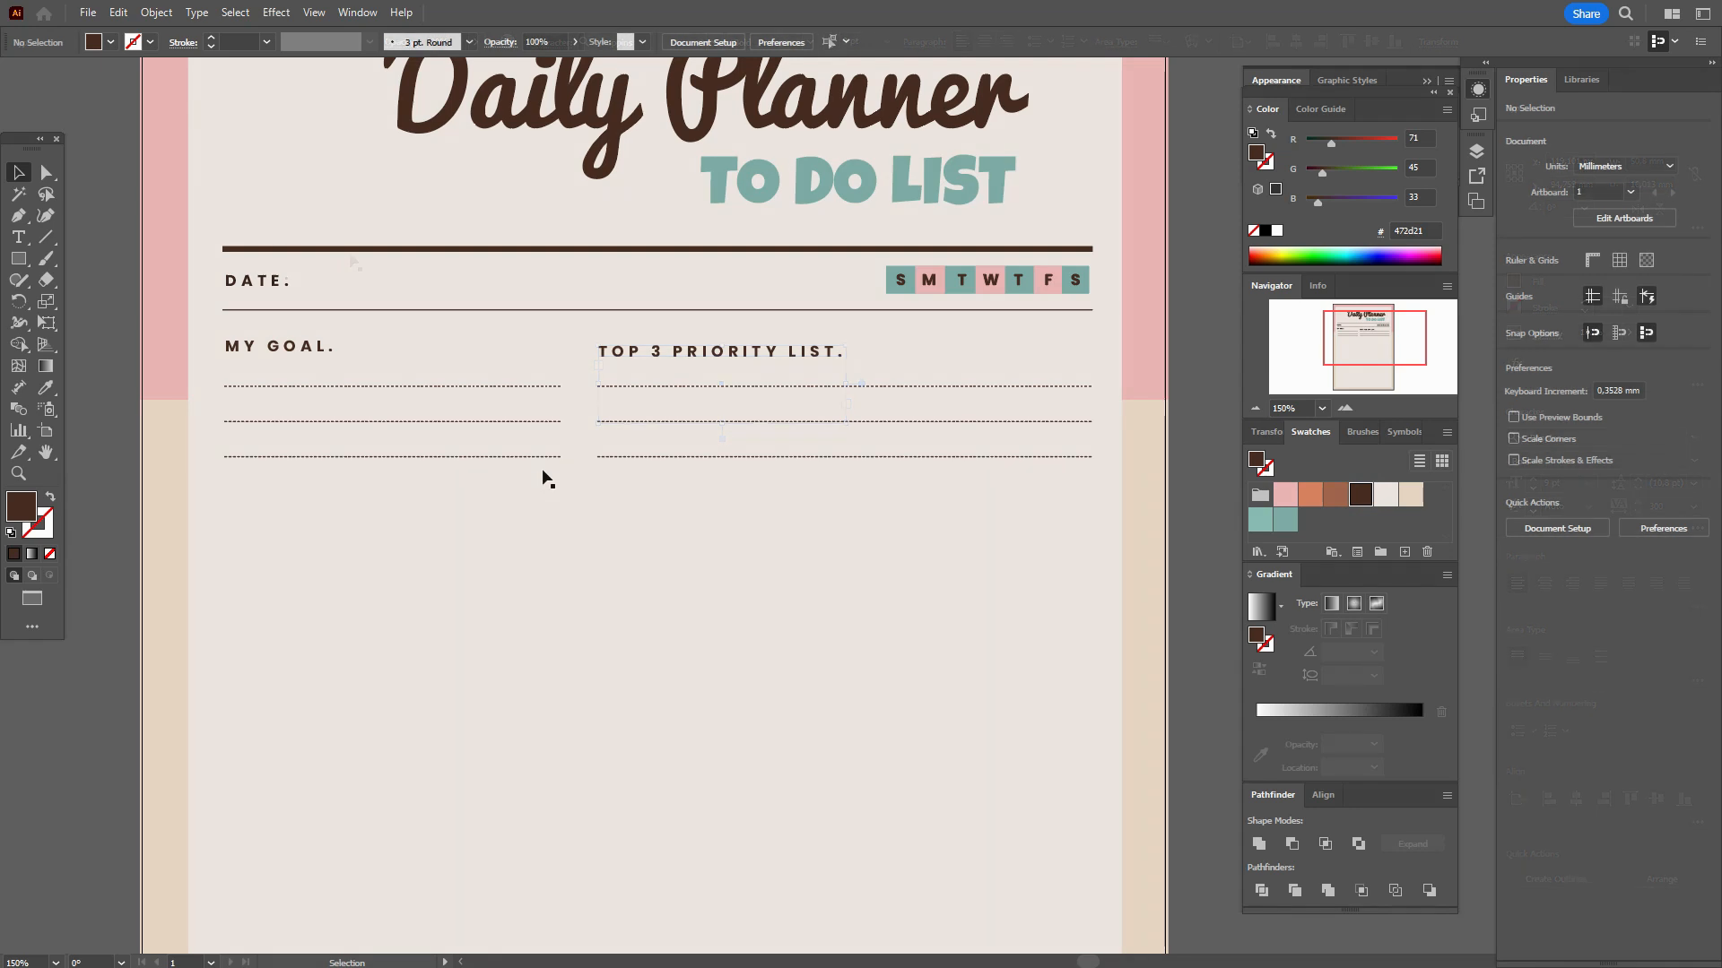
Copy the "MY GOAL." heading straight down about 31 mm, below the three dashed goal lines
{"action": "left_click", "coordinate": [319, 348]}
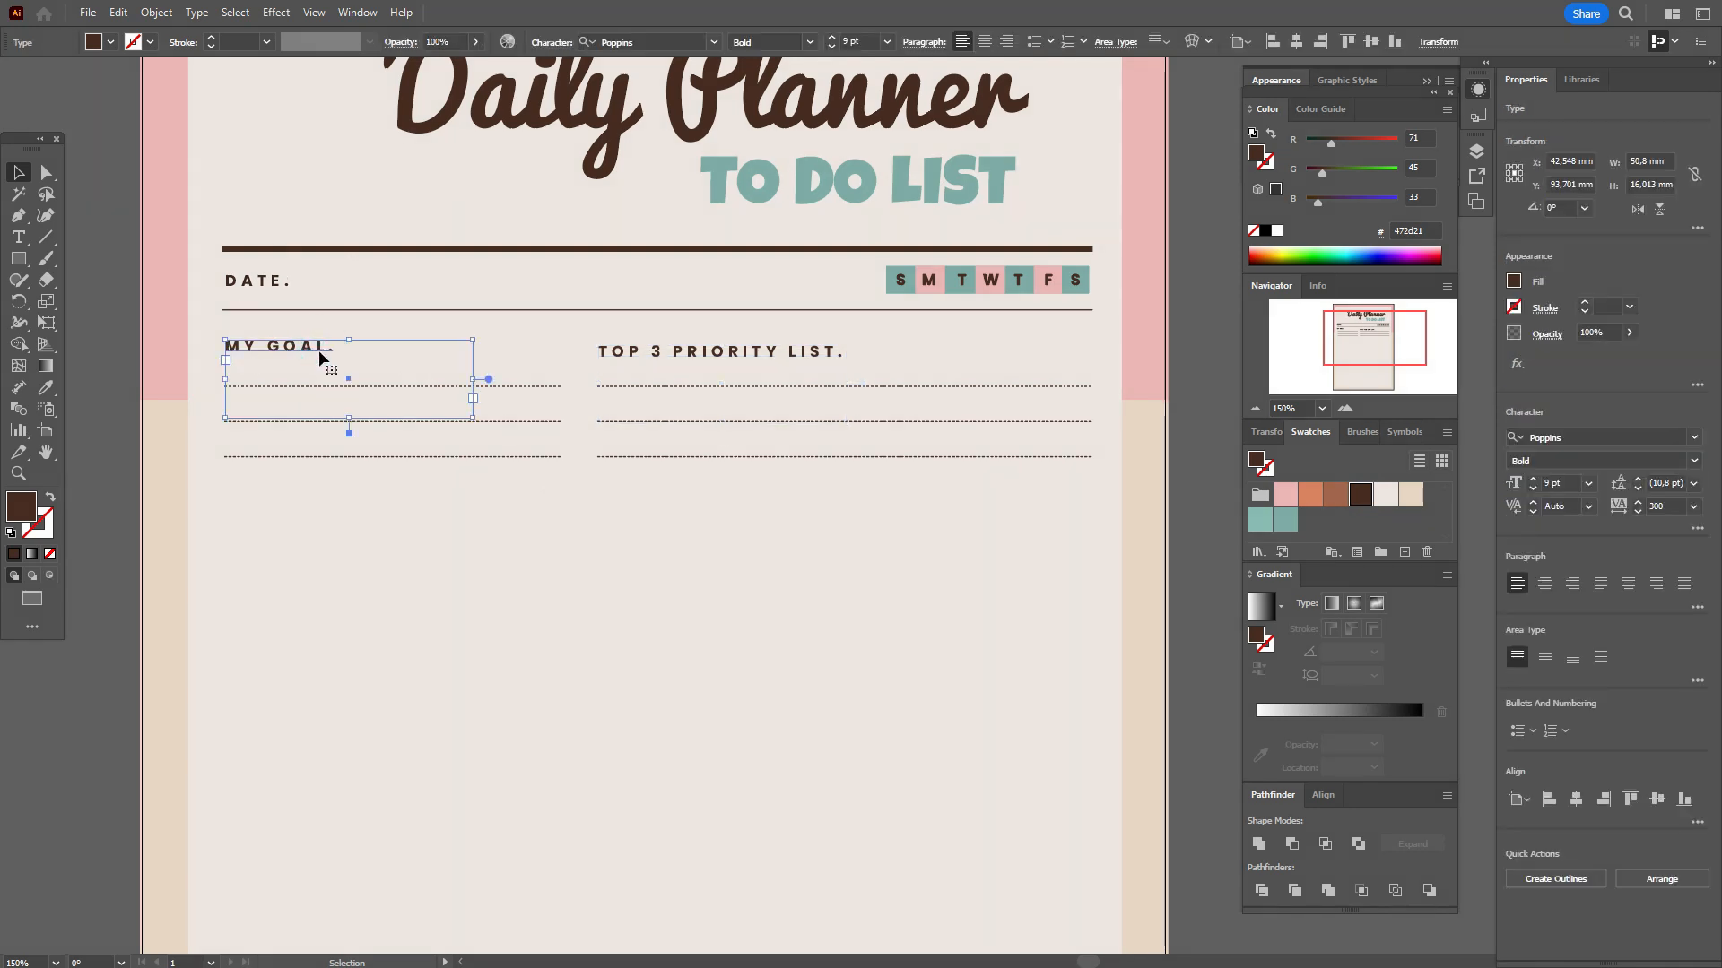
{"action": "left_click_drag", "start_coordinate": [315, 344], "coordinate": [312, 519]}
{"action": "key", "text": "ctrl+z"}
{"action": "left_click_drag", "start_coordinate": [304, 346], "coordinate": [305, 499]}
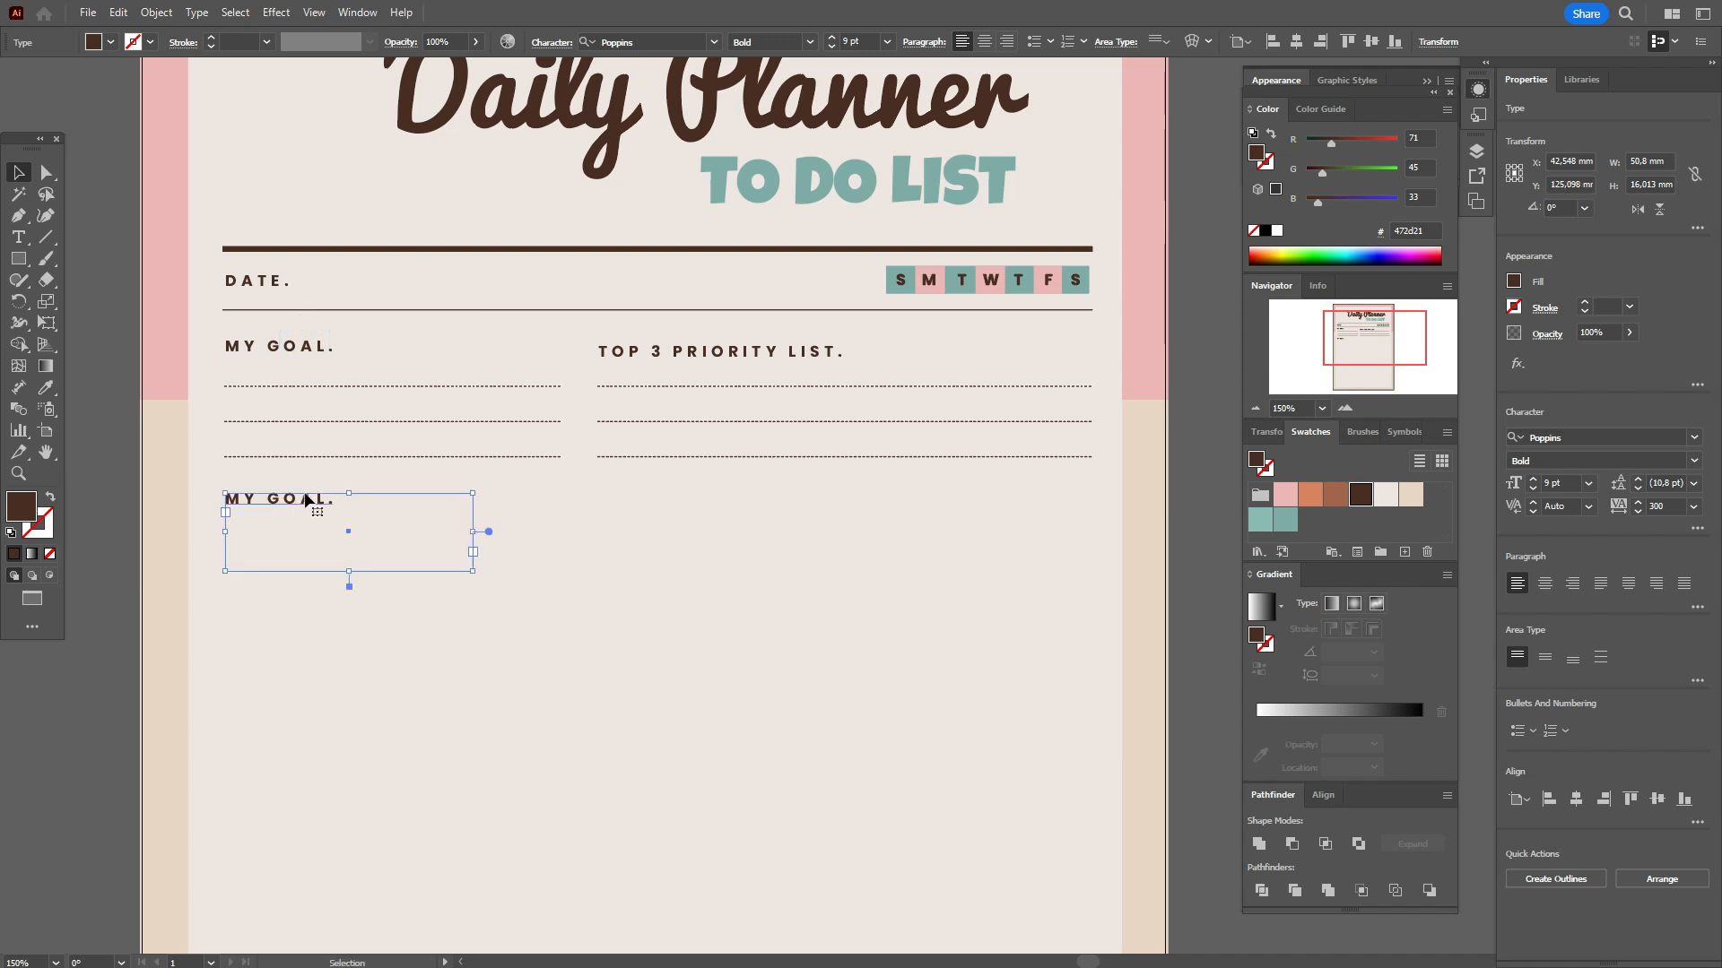
Copy the first dashed goal line down about 30.5 mm, placing it under the duplicated "MY GOAL." heading
{"action": "left_click", "coordinate": [382, 386]}
{"action": "left_click_drag", "start_coordinate": [383, 386], "coordinate": [385, 539]}
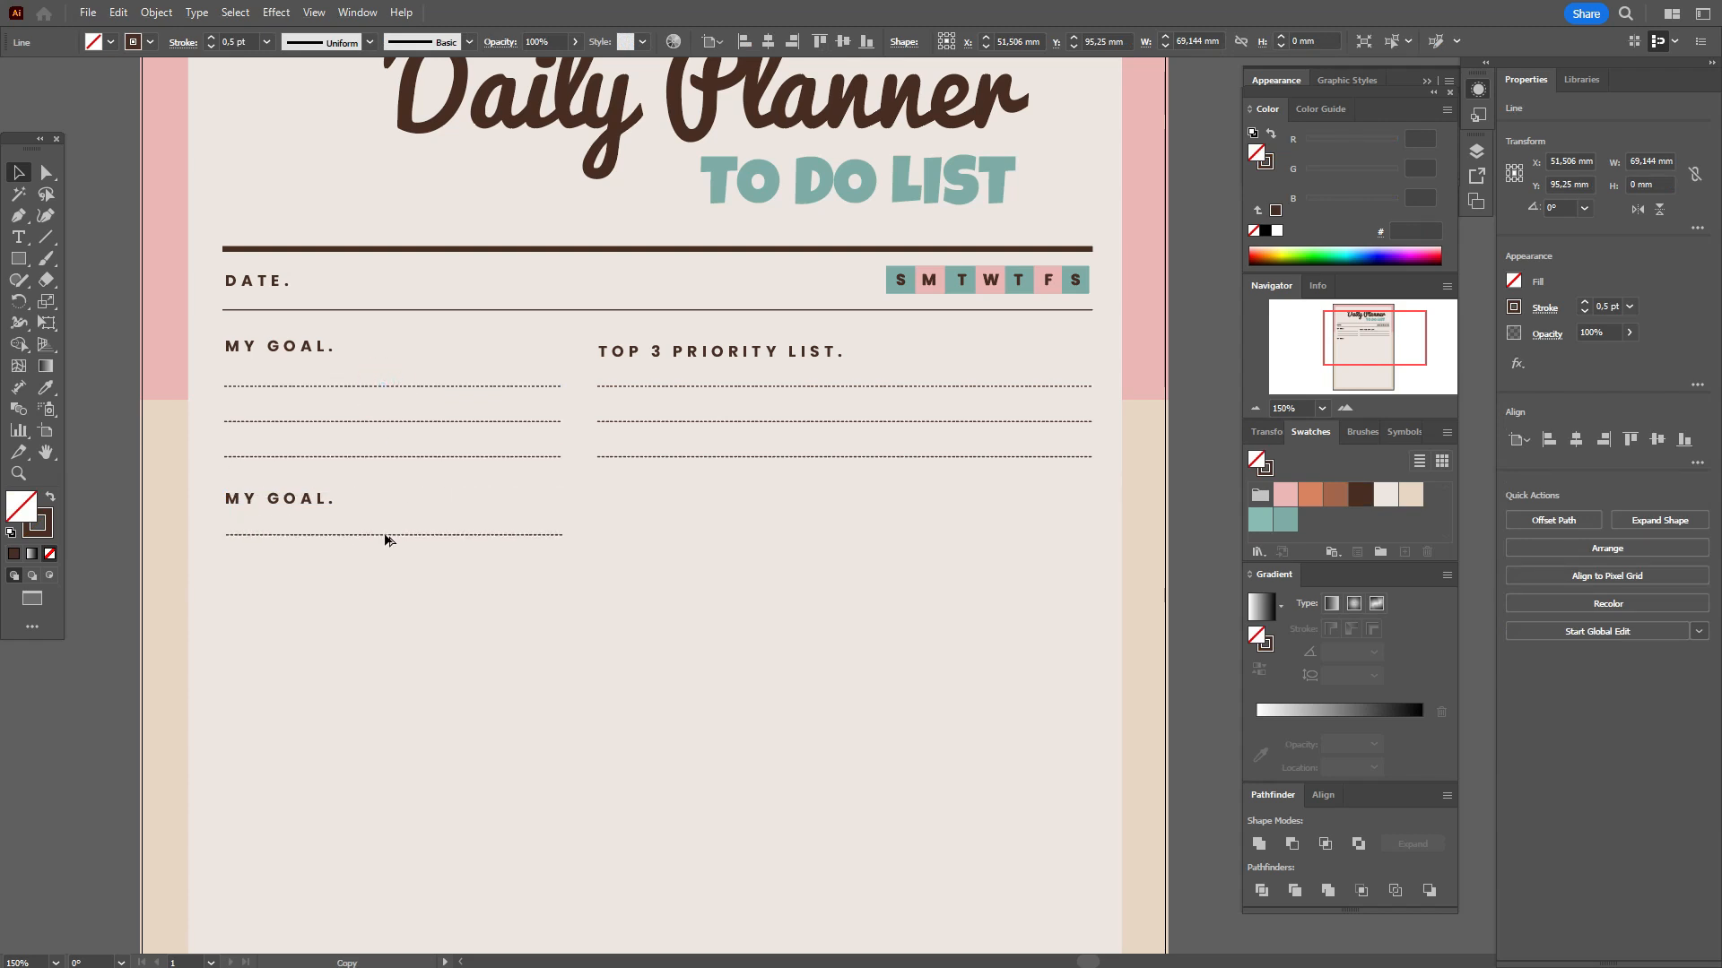
{"action": "left_click", "coordinate": [385, 562]}
{"action": "key", "text": "ctrl+z"}
{"action": "scroll", "coordinate": [392, 538], "scroll_direction": "up", "scroll_amount": 3}
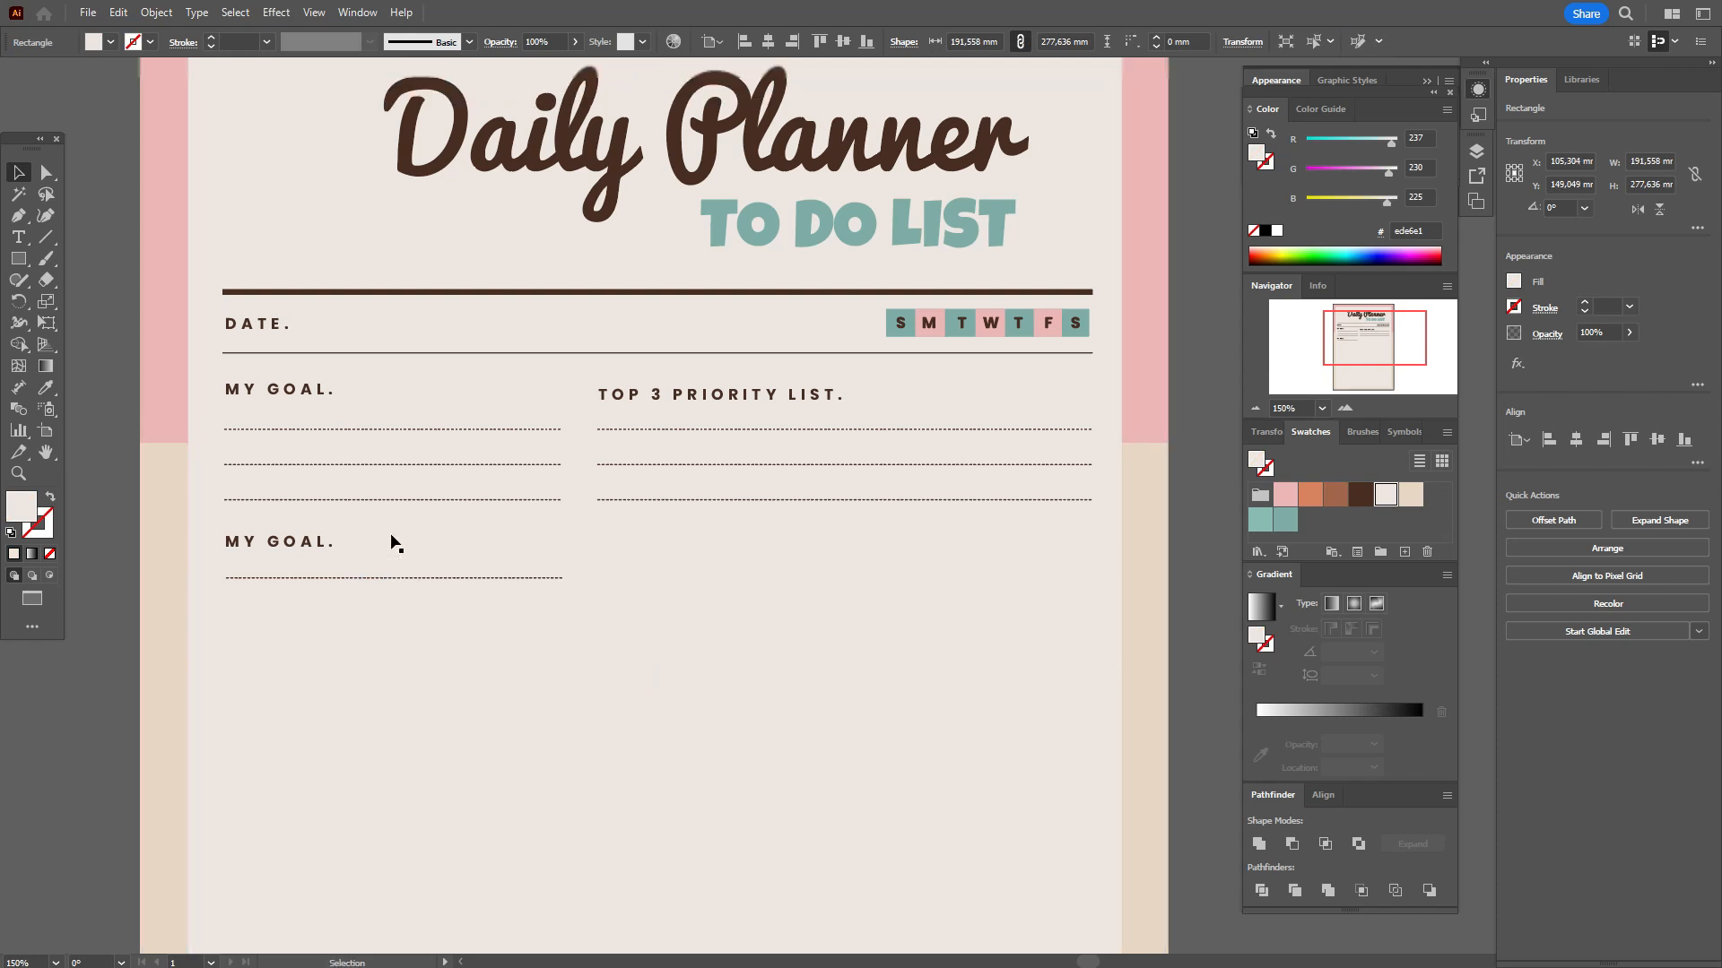
{"action": "scroll", "coordinate": [392, 538], "scroll_direction": "down", "scroll_amount": 3}
Copy the dashed line under the second "MY GOAL." heading down about 7.4 mm and repeat the copy twice, making four lines
{"action": "left_click", "coordinate": [392, 537]}
{"action": "left_click", "coordinate": [394, 534]}
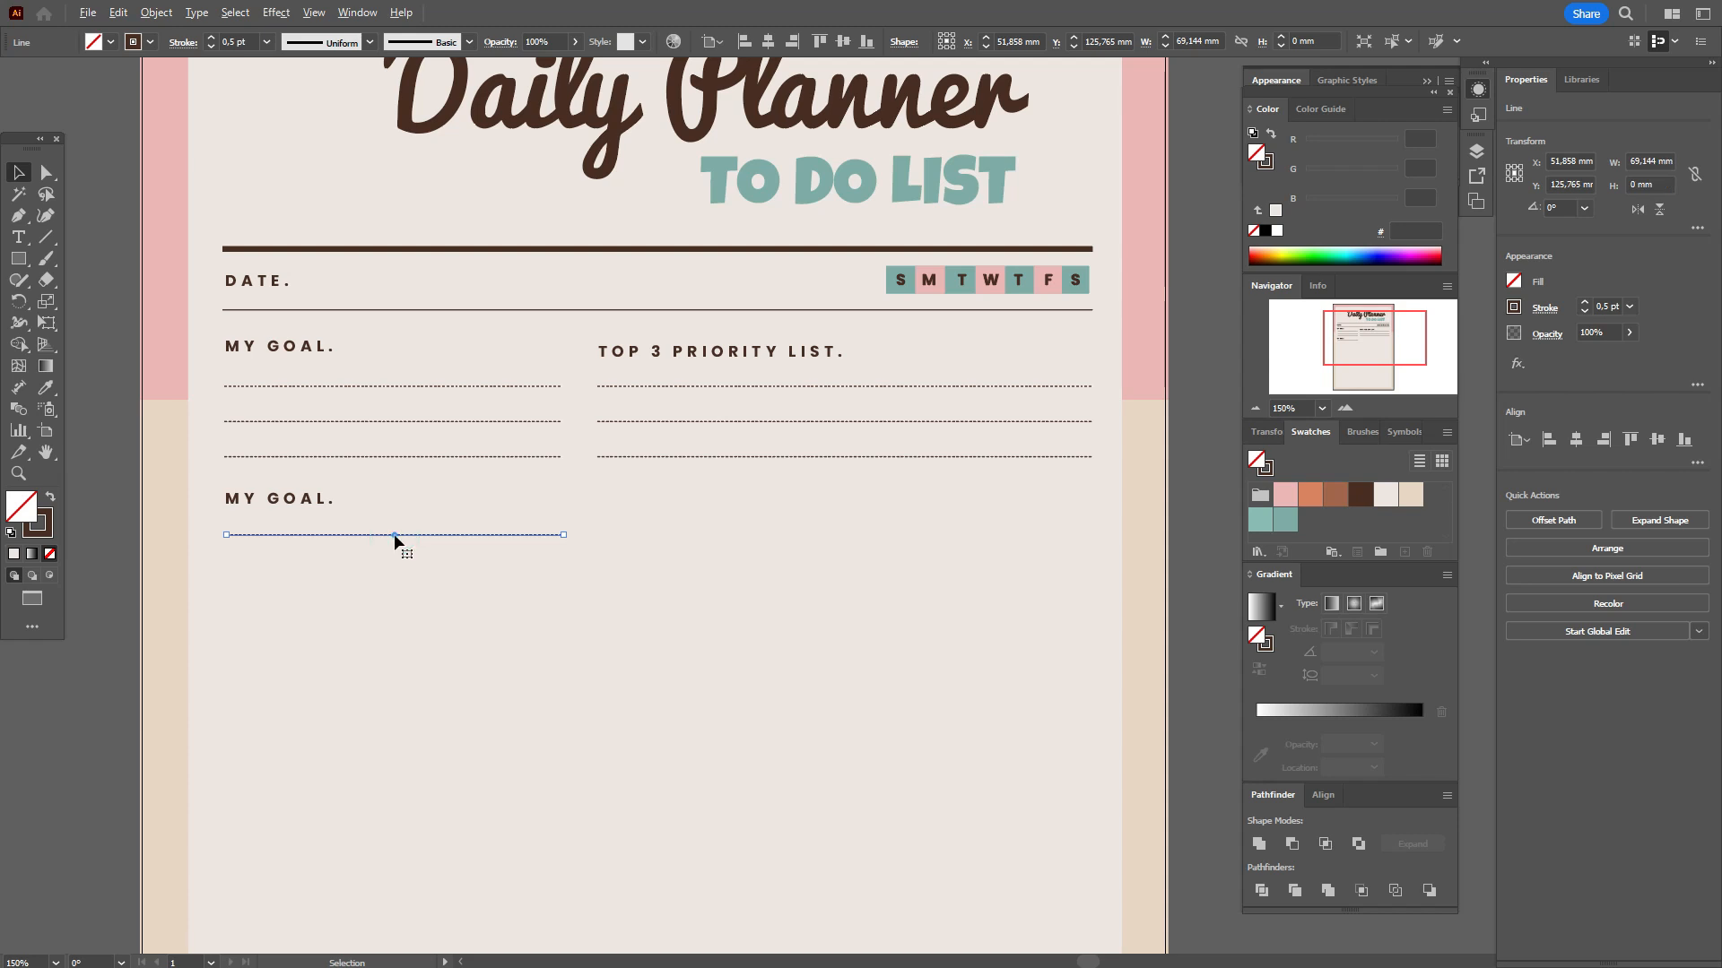
{"action": "left_click_drag", "start_coordinate": [389, 534], "coordinate": [390, 572]}
{"action": "left_click_drag", "start_coordinate": [391, 574], "coordinate": [389, 572]}
{"action": "key", "text": "ctrl+d"}
{"action": "key", "text": "ctrl+d"}
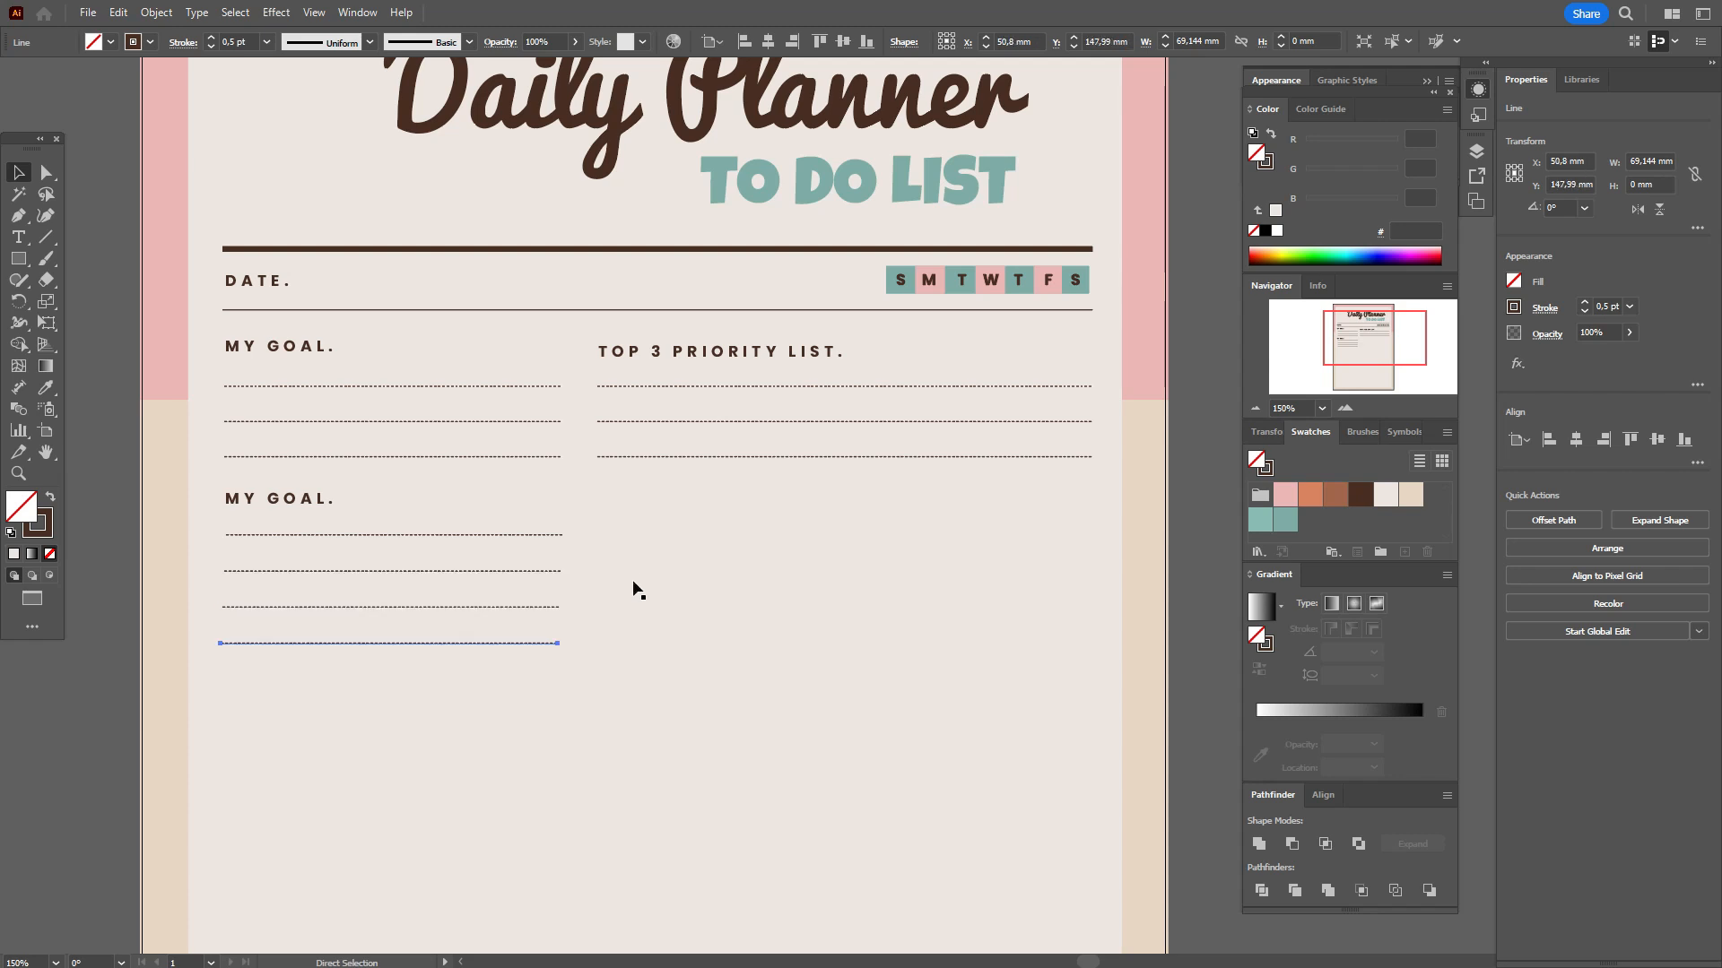
Repeat the dashed-line copy once more under the second "MY GOAL." heading, and align all five lines to their left edges
{"action": "key", "text": "ctrl+d"}
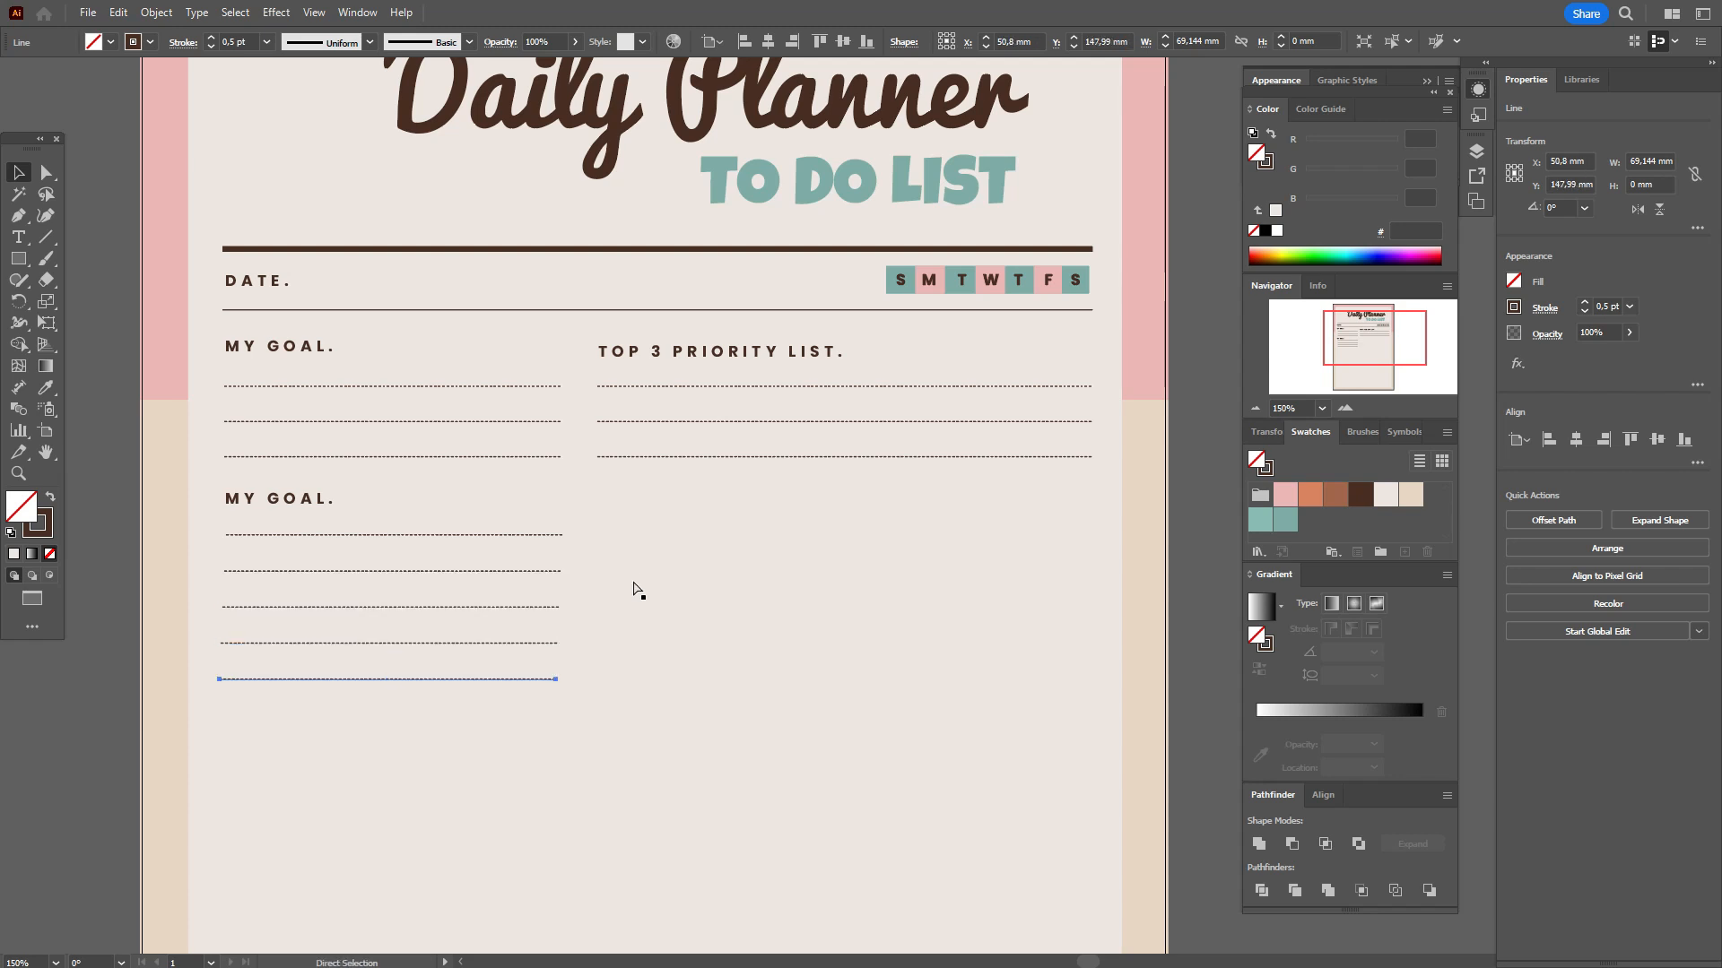
{"action": "left_click", "coordinate": [539, 642], "text": "shift"}
{"action": "left_click", "coordinate": [550, 607], "text": "shift"}
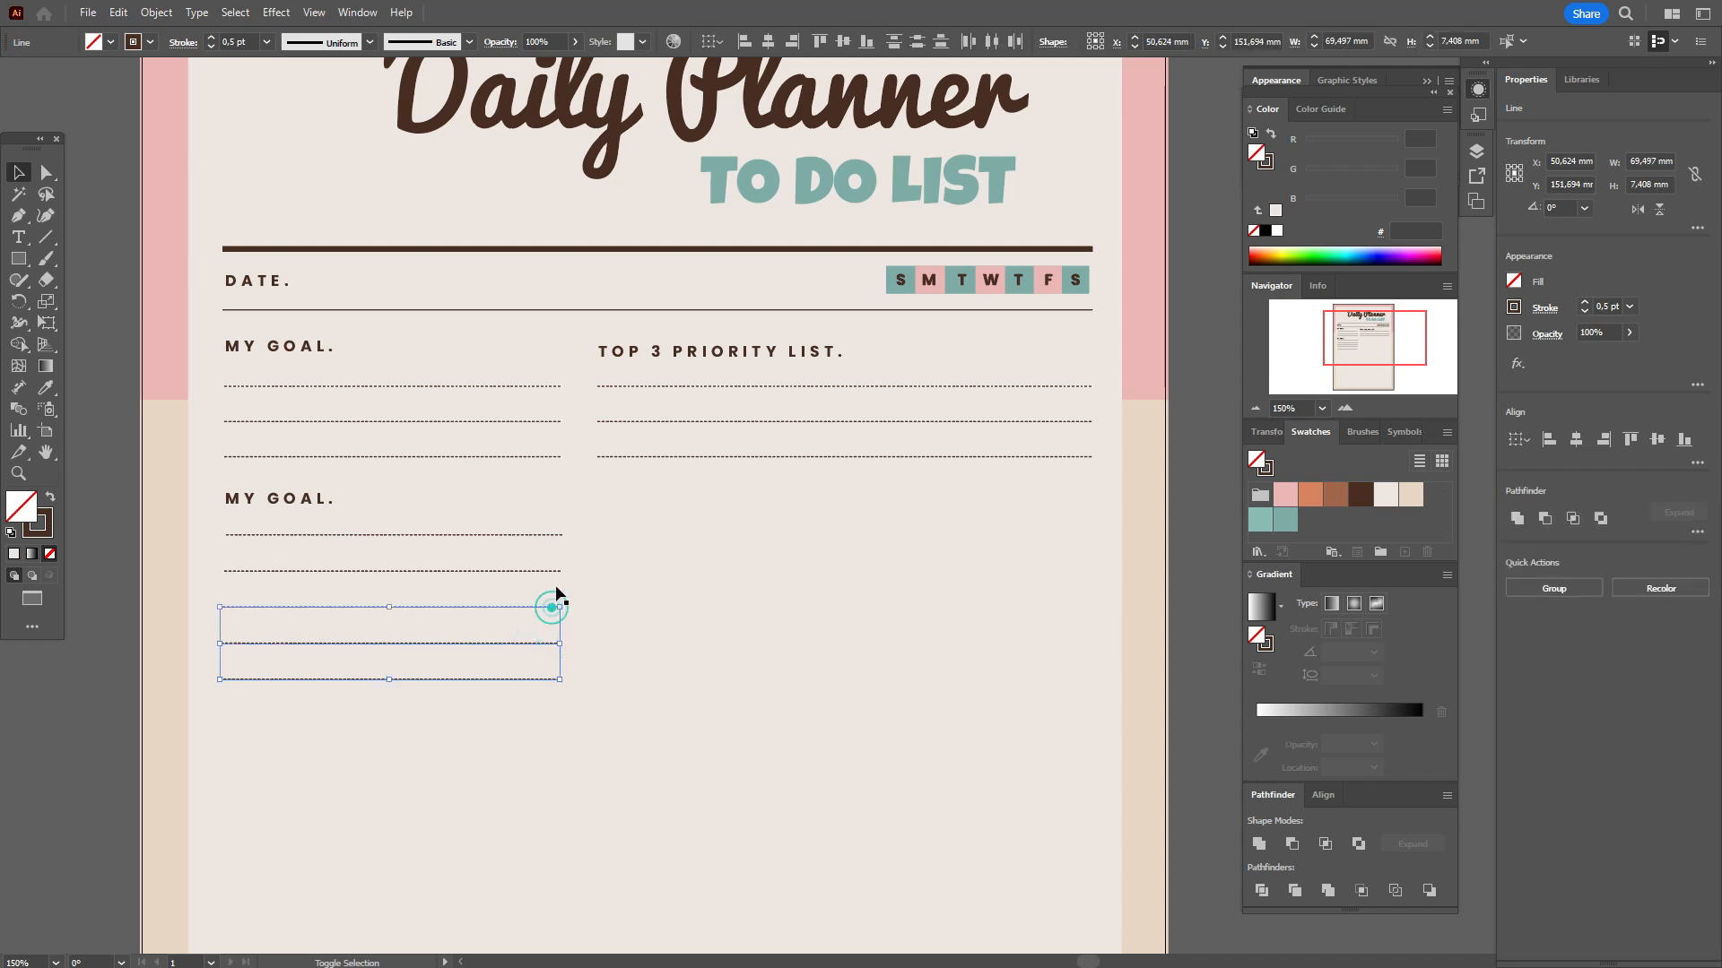
{"action": "left_click", "coordinate": [554, 570], "text": "shift"}
{"action": "left_click", "coordinate": [556, 532], "text": "shift"}
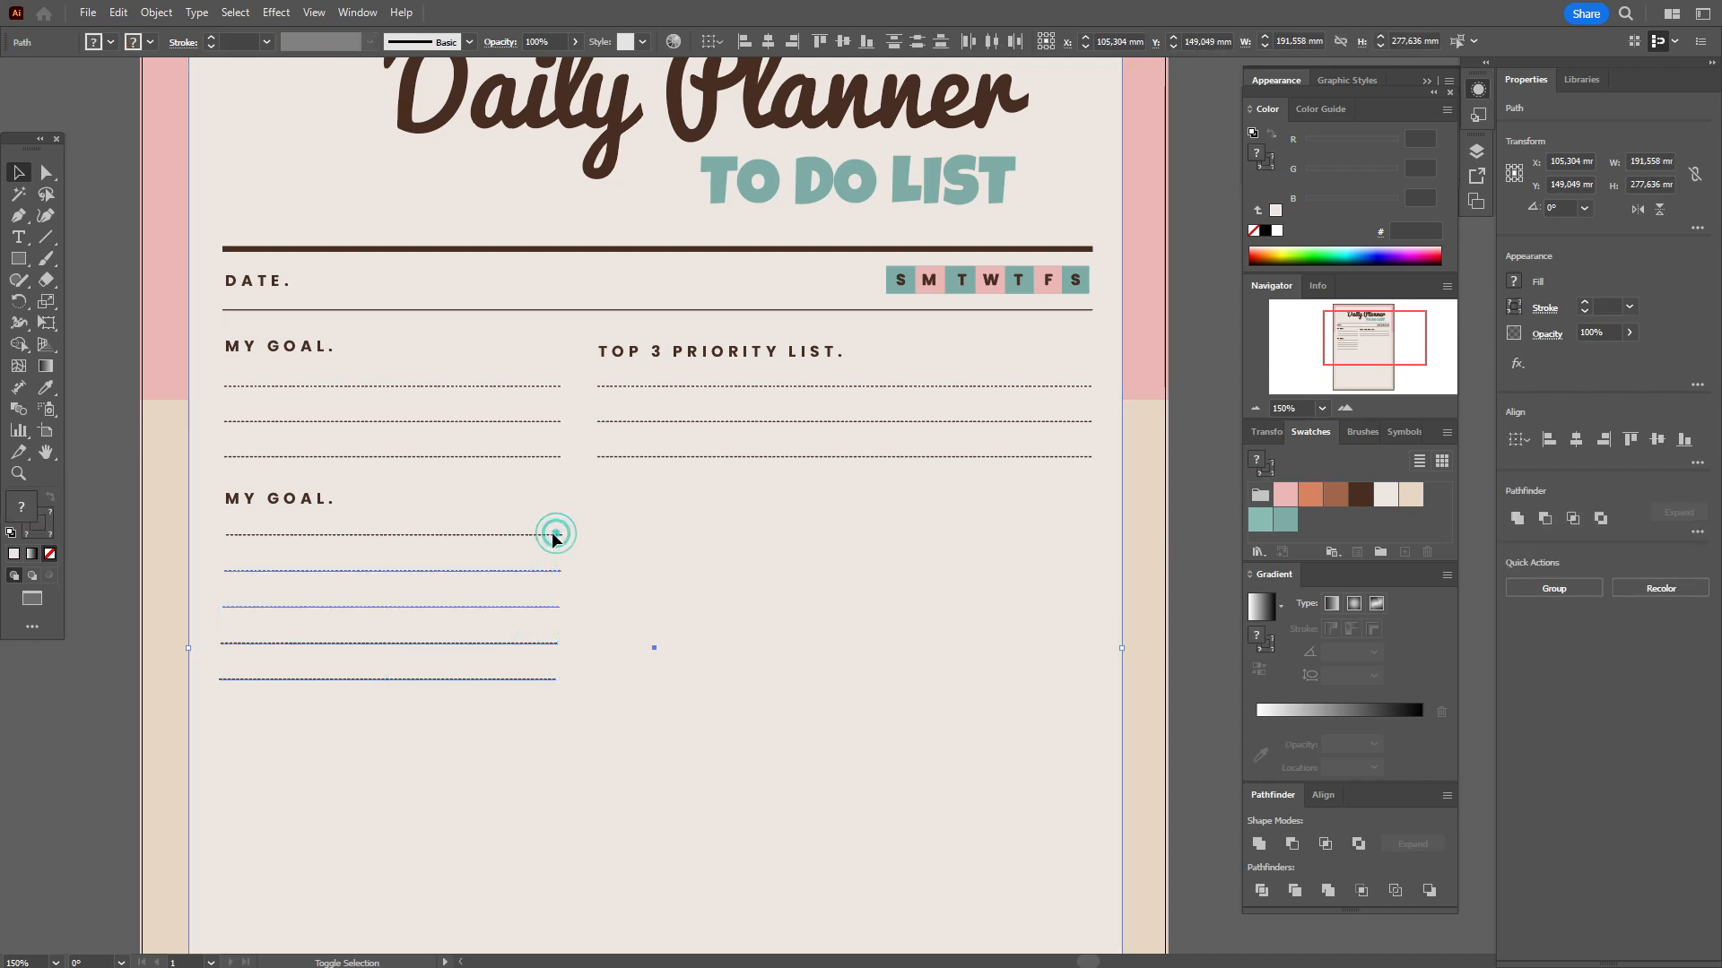
{"action": "left_click", "coordinate": [557, 534], "text": "shift"}
{"action": "left_click", "coordinate": [557, 536], "text": "shift"}
{"action": "left_click", "coordinate": [546, 536], "text": "shift"}
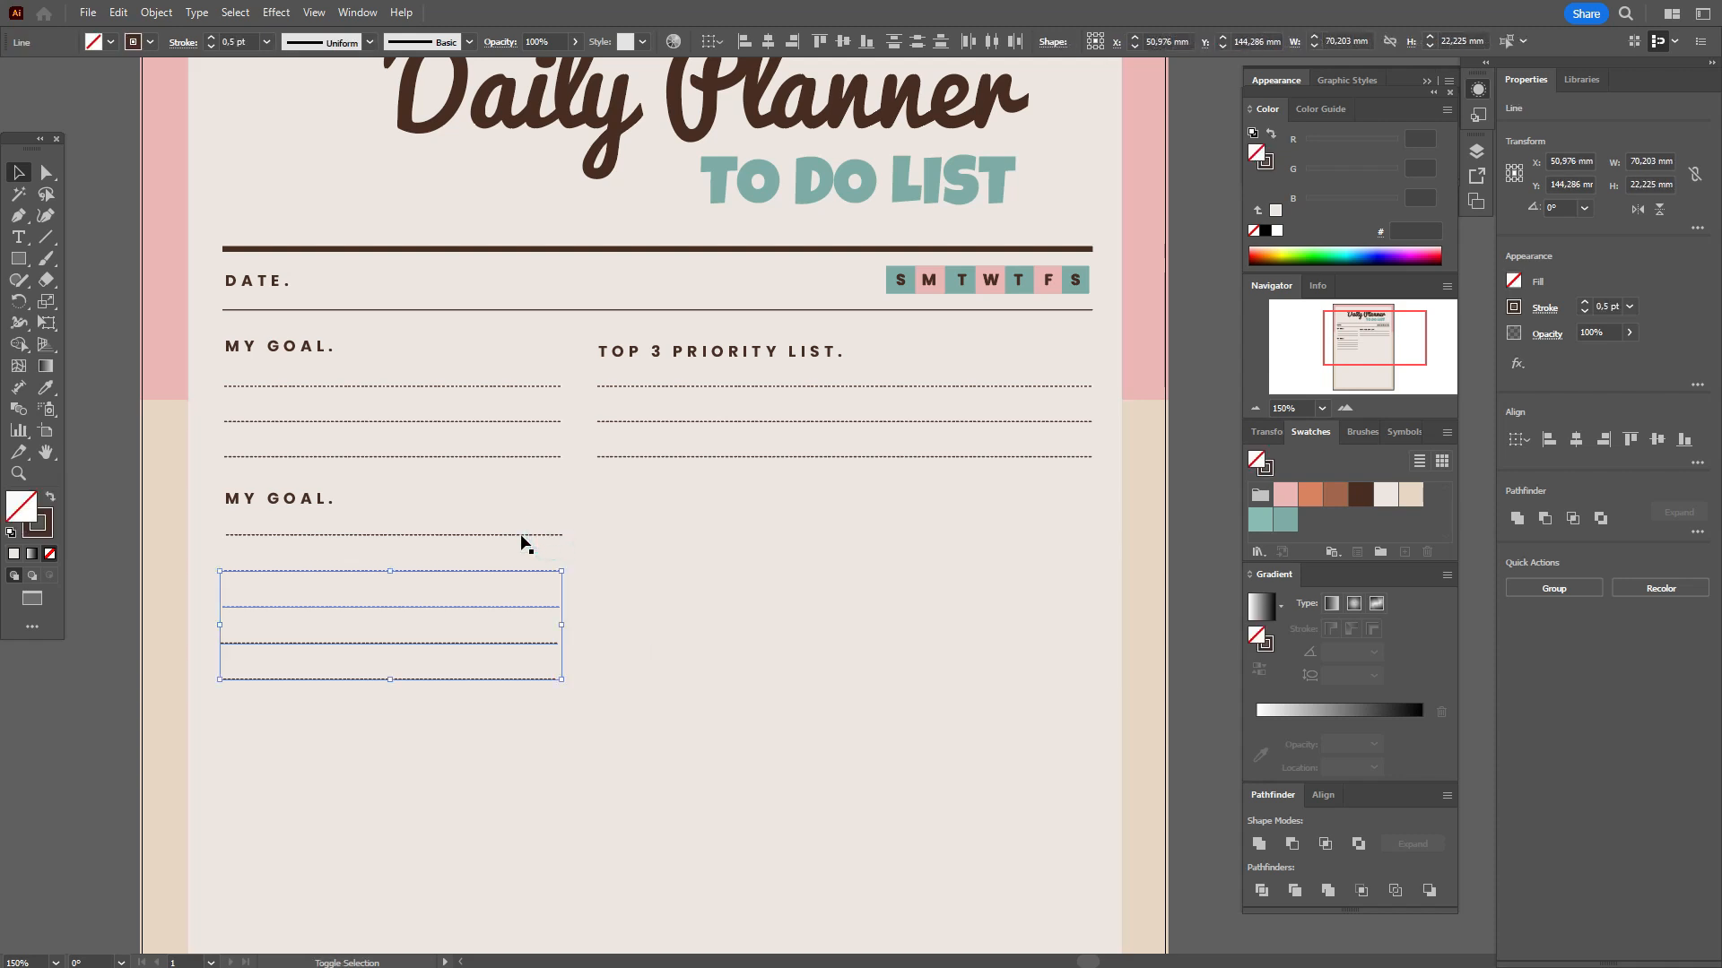
{"action": "left_click", "coordinate": [520, 534], "text": "shift"}
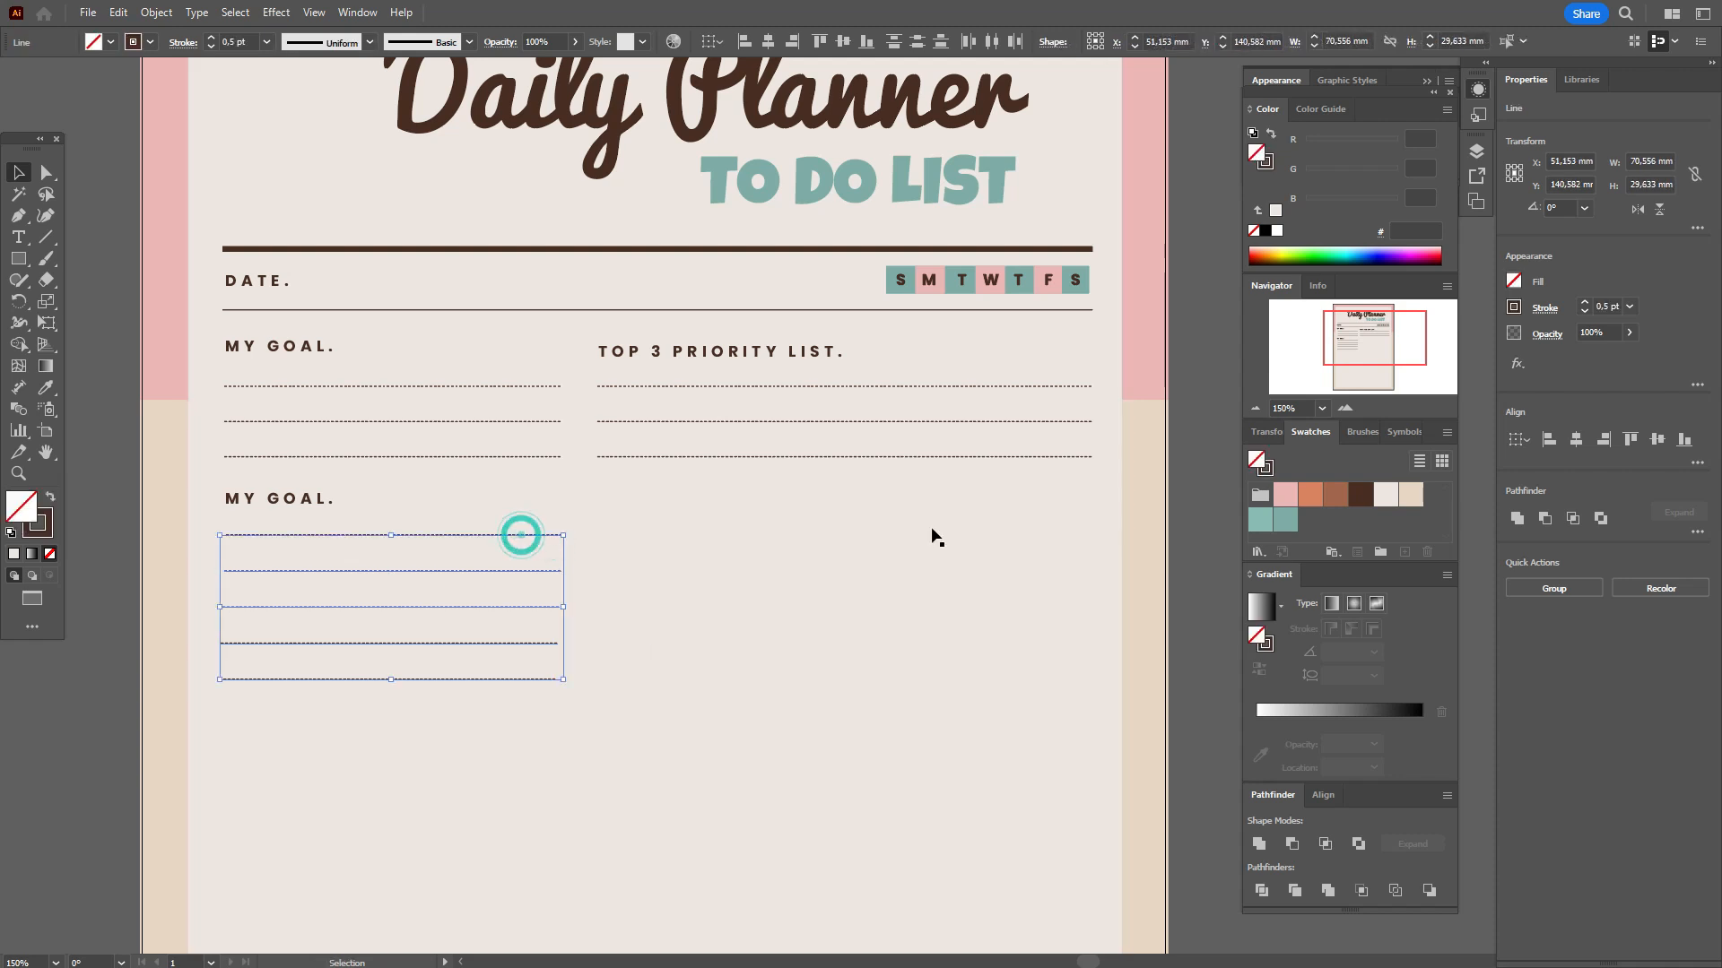
{"action": "left_click", "coordinate": [1543, 437]}
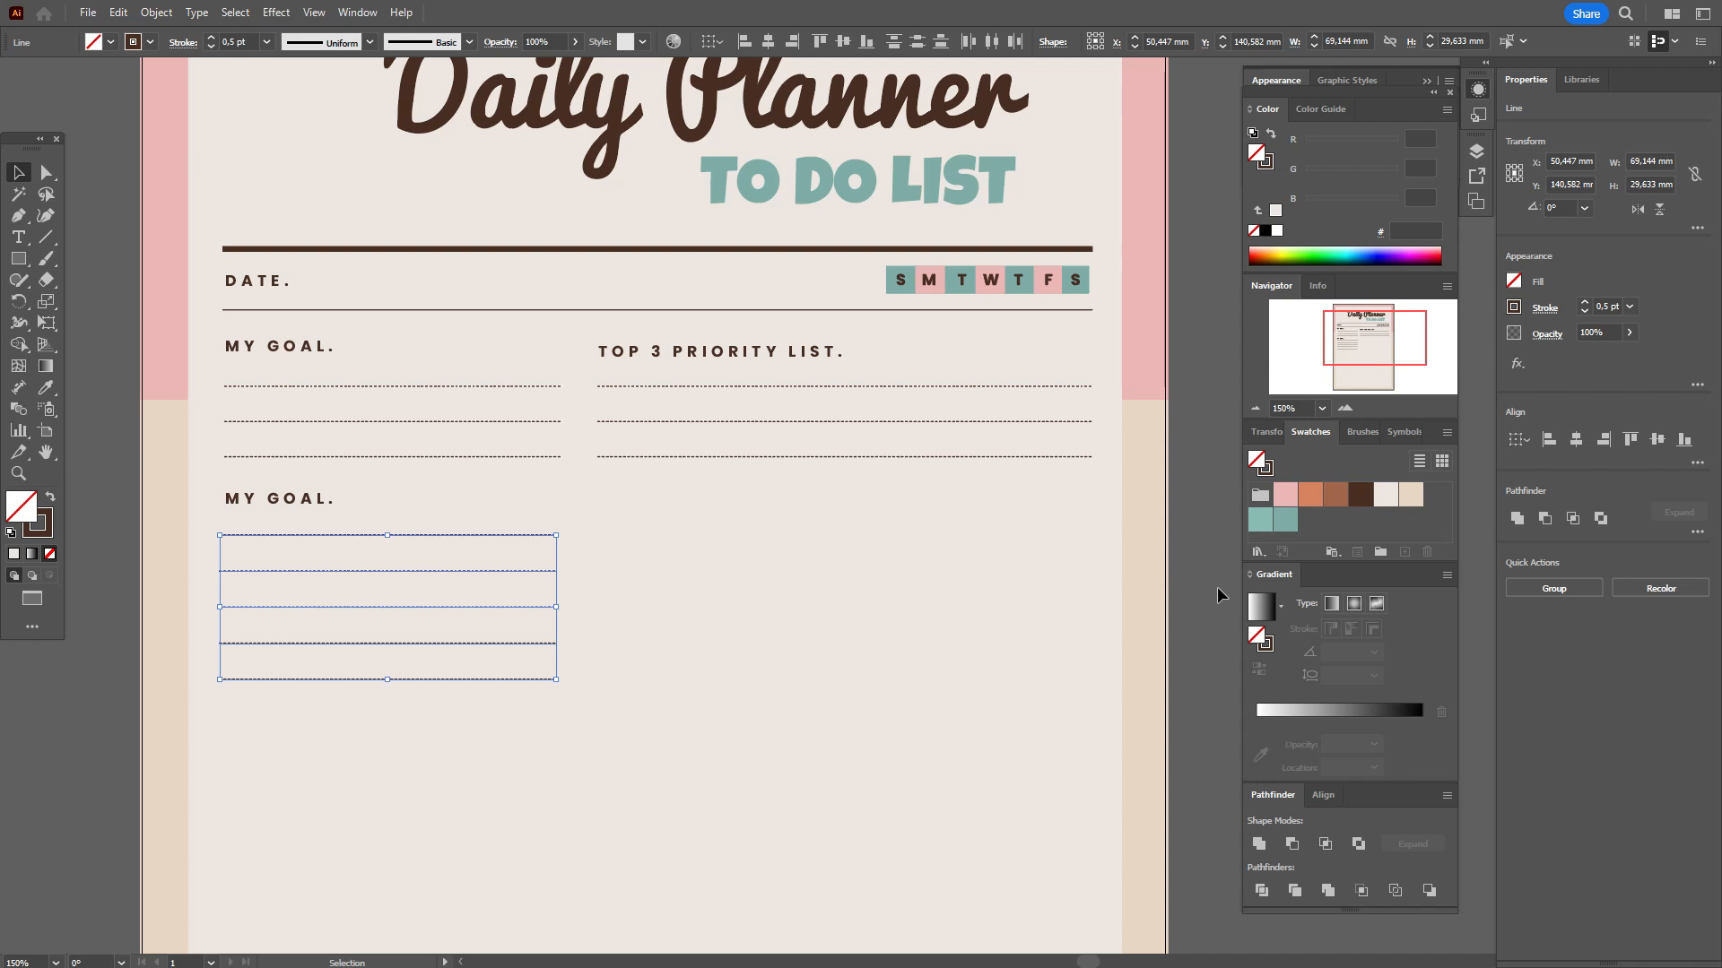
Create an area text label reading "Breakfast." near the first dashed line of the lower "MY GOAL." section
{"action": "left_click", "coordinate": [70, 495]}
{"action": "left_click", "coordinate": [18, 237]}
{"action": "left_click_drag", "start_coordinate": [104, 526], "coordinate": [472, 598]}
{"action": "type", "text": "B"}
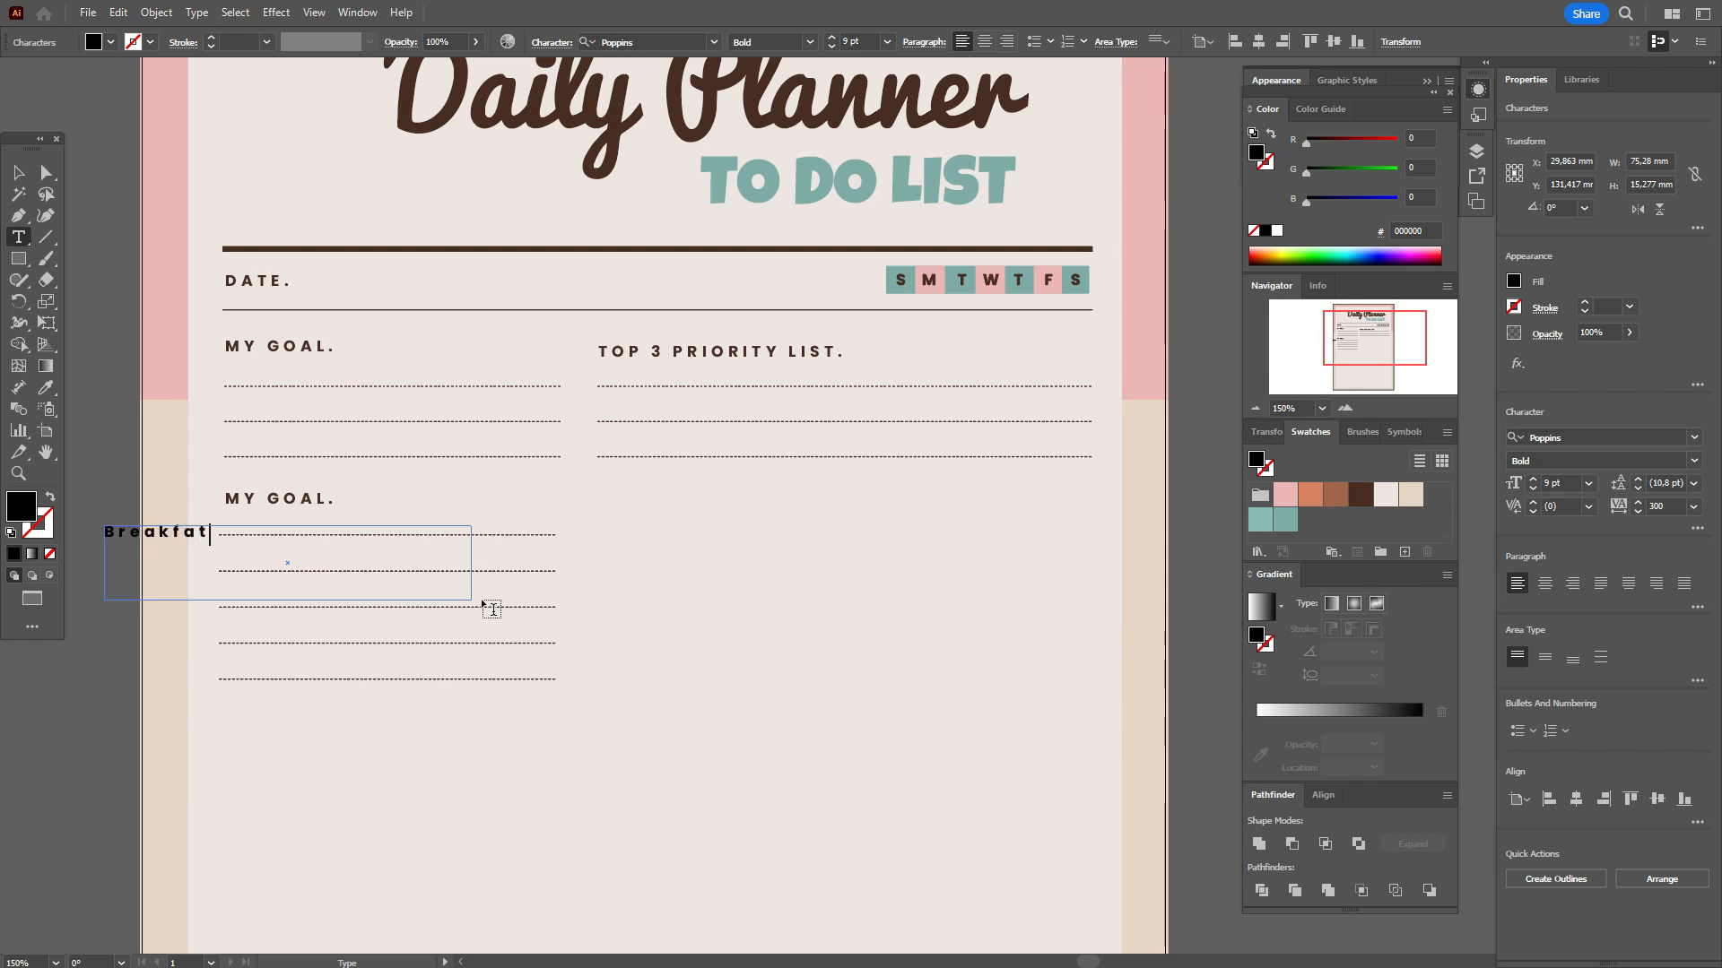
{"action": "type", "text": "reakfast."}
{"action": "left_click", "coordinate": [18, 172]}
Format the "Breakfast." label with tracking 100, Poppins Regular and a font size of 8 pt
{"action": "left_click", "coordinate": [1666, 506]}
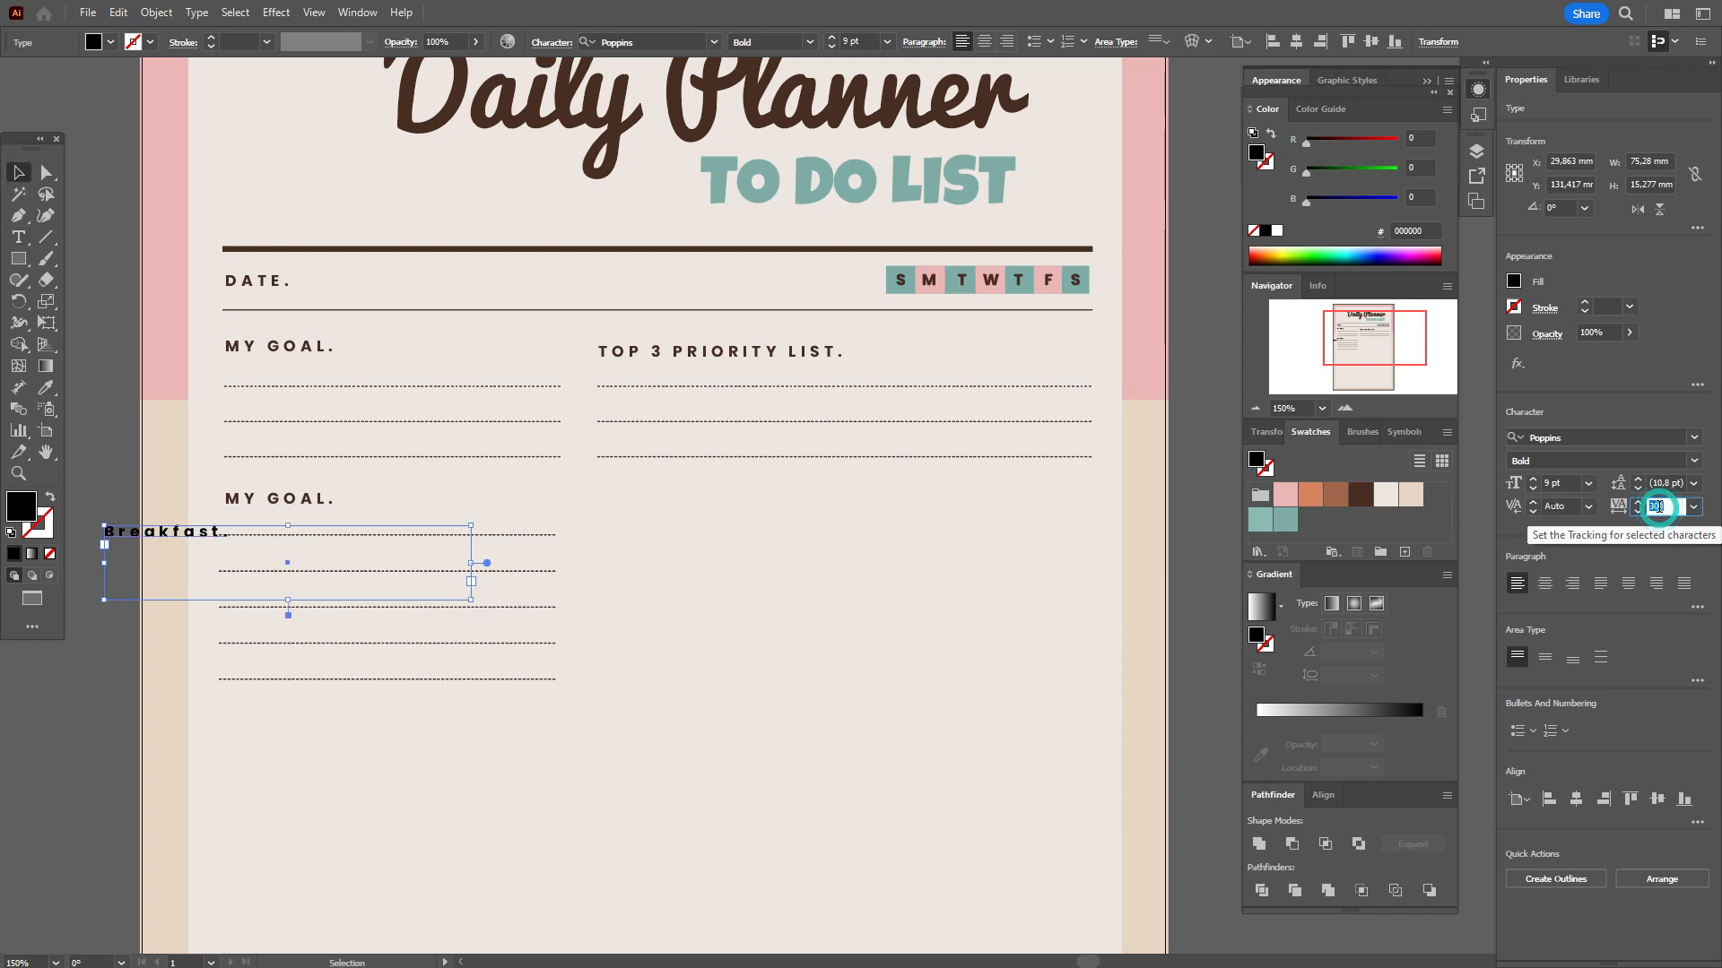
{"action": "key", "text": "Return"}
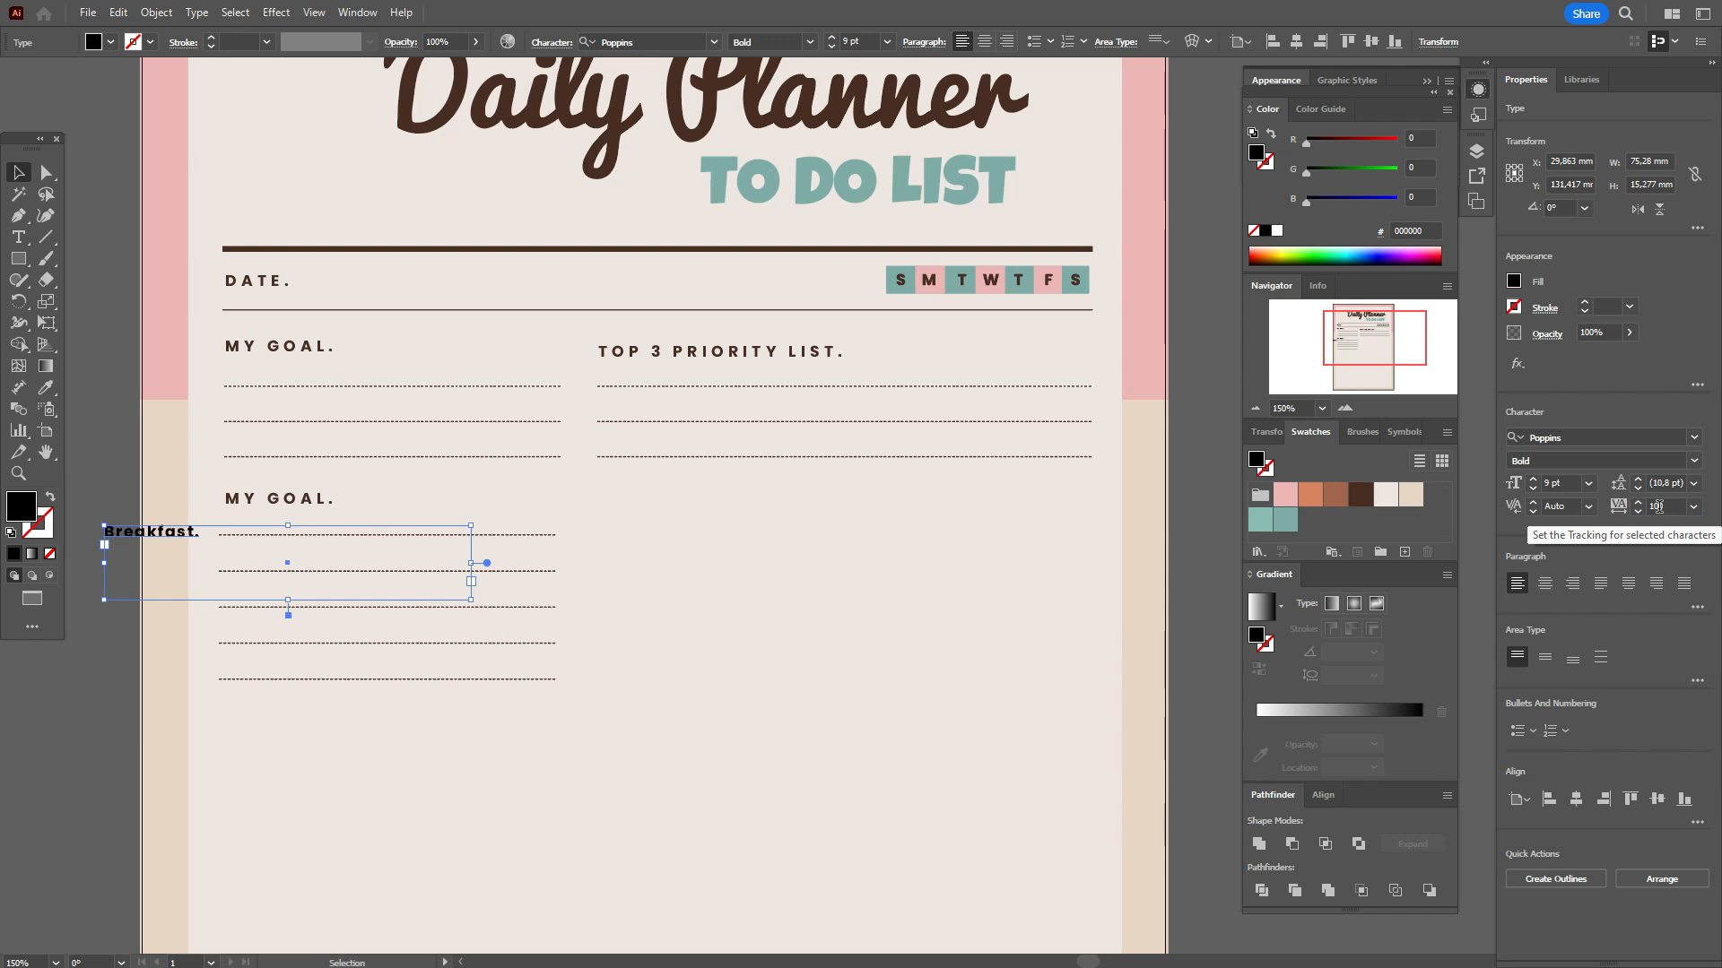
{"action": "left_click", "coordinate": [1694, 463]}
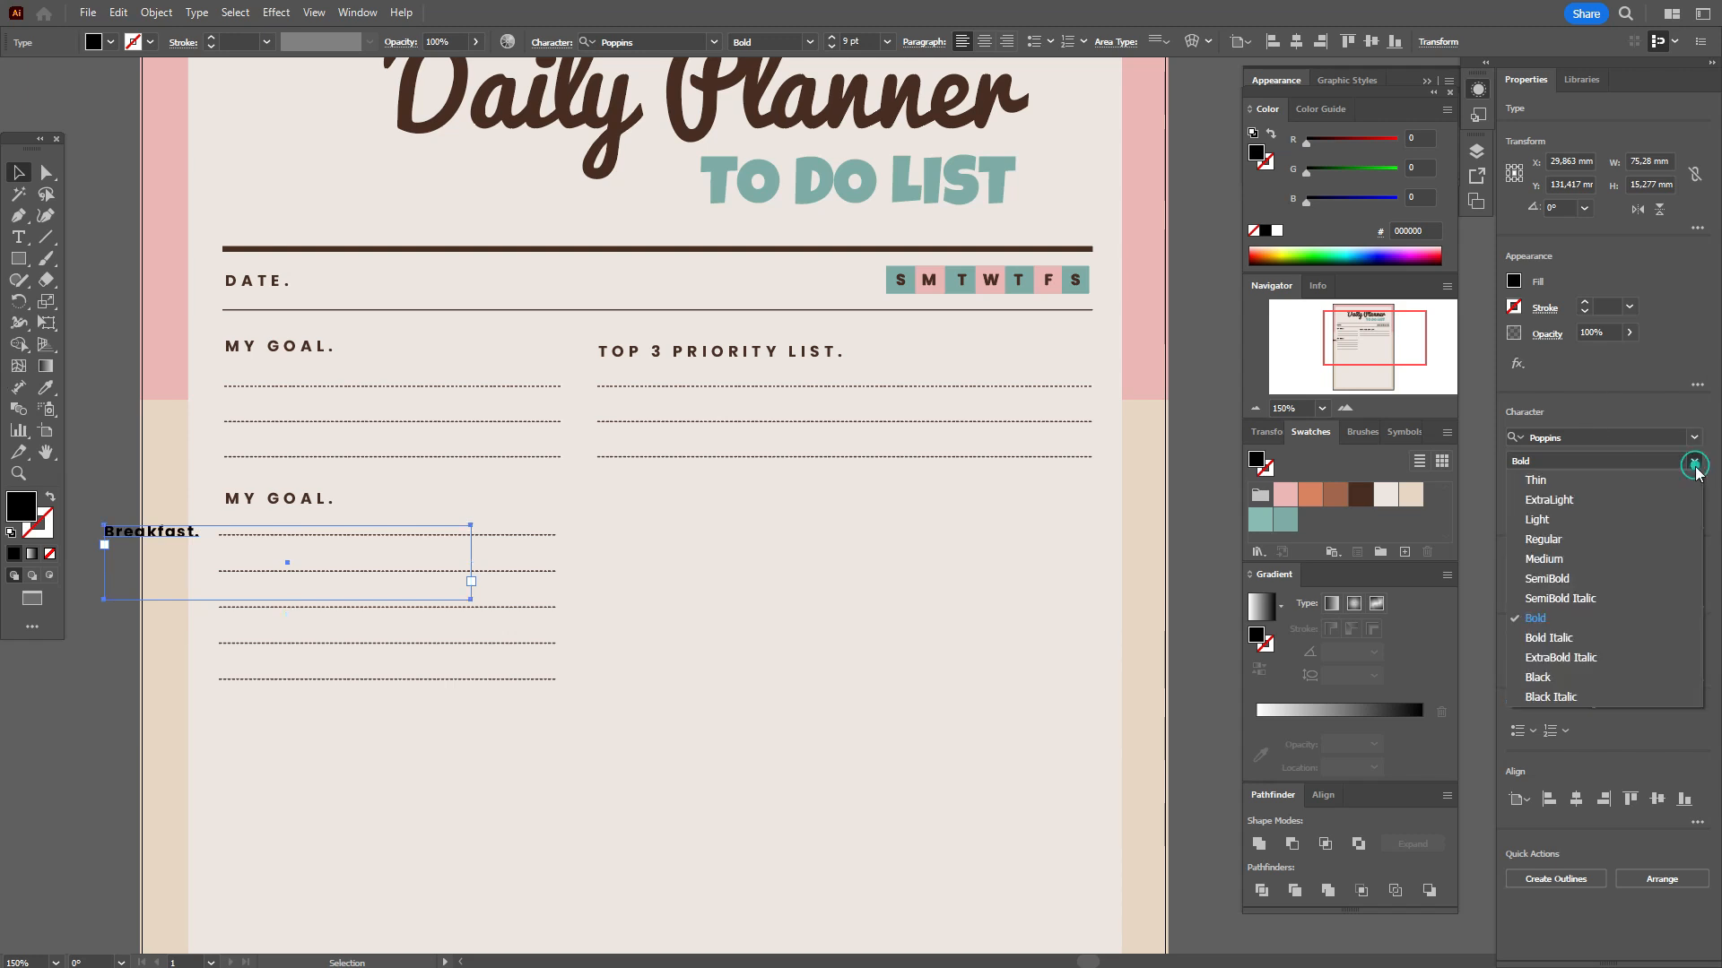
{"action": "left_click", "coordinate": [1659, 538]}
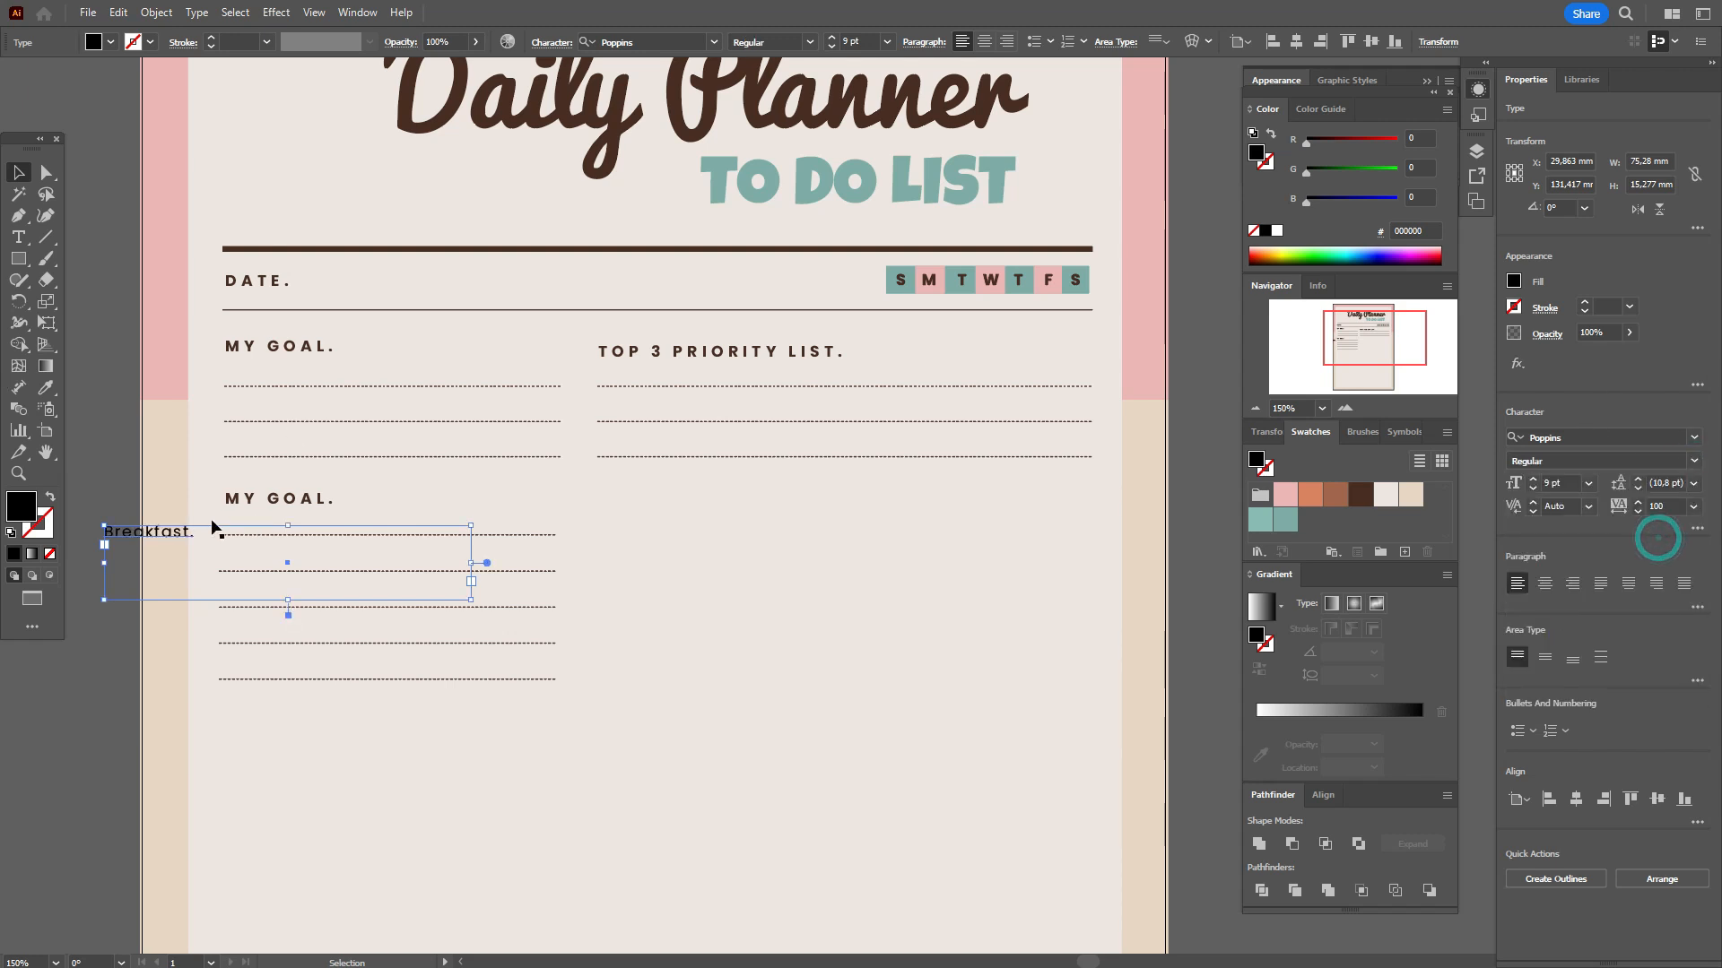
{"action": "left_click", "coordinate": [1548, 482]}
{"action": "type", "text": "8"}
{"action": "key", "text": "Return"}
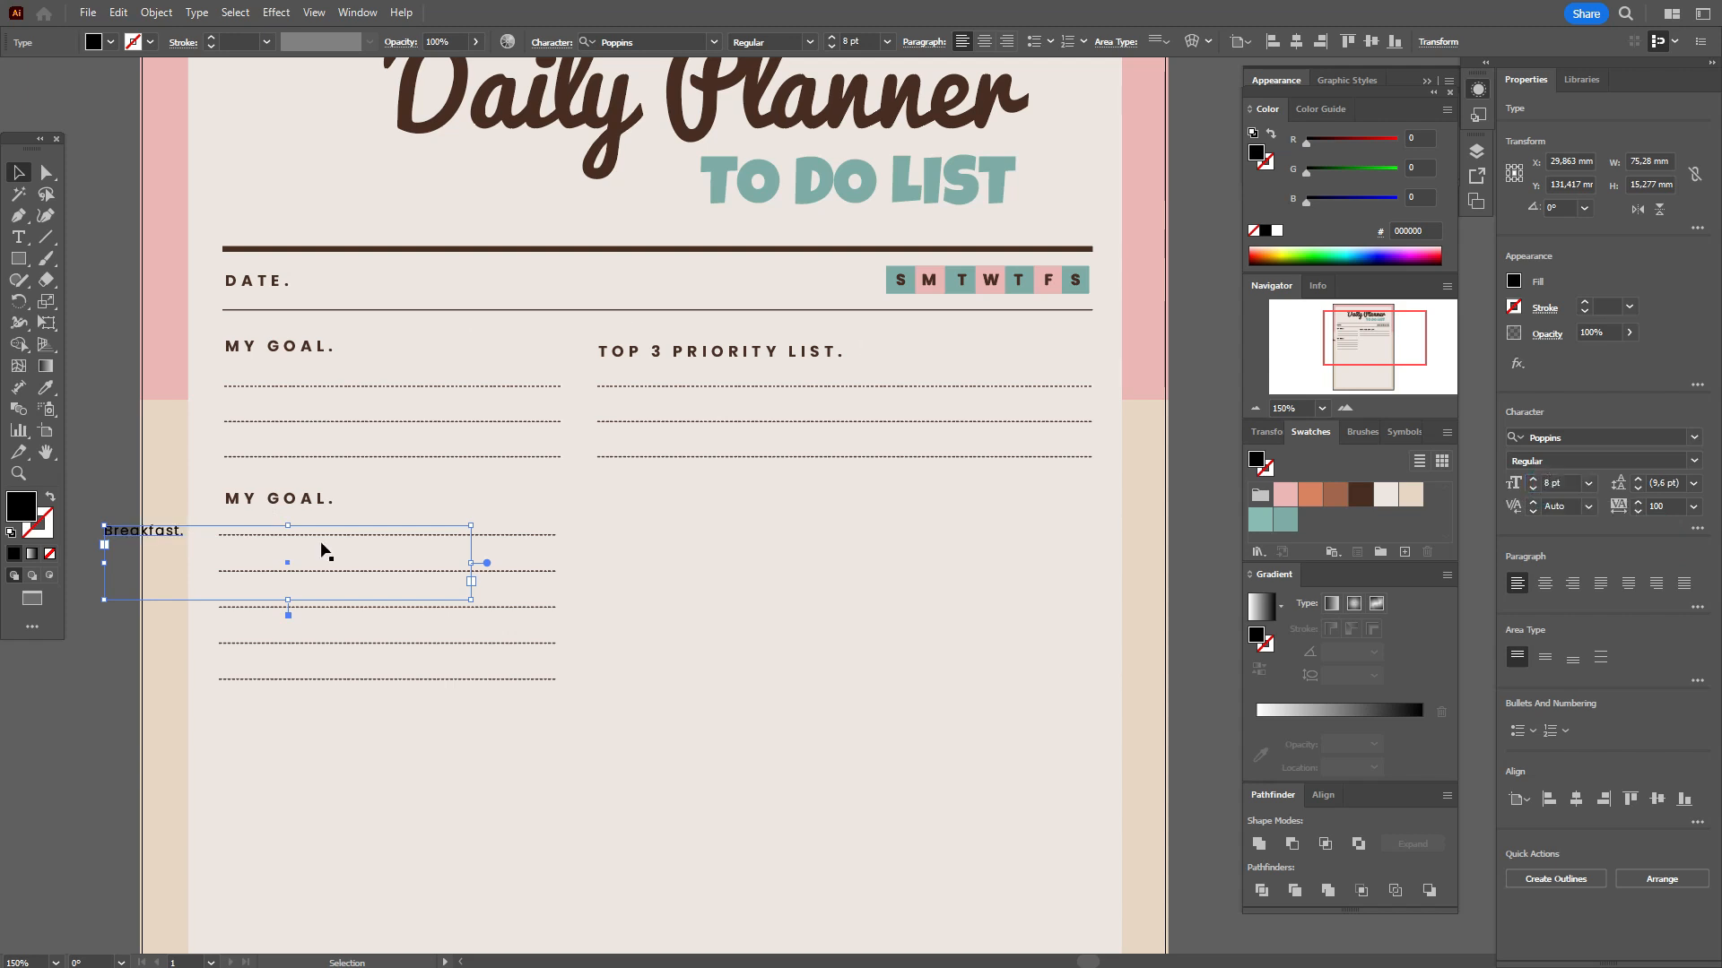
Duplicate the "Breakfast." label downward for the remaining meal rows, changing the copies to "Lunch.", "Dinner." and "Snack."
{"action": "left_click_drag", "start_coordinate": [171, 533], "coordinate": [291, 596]}
{"action": "double_click", "coordinate": [291, 596]}
{"action": "key", "text": "ctrl+a"}
{"action": "type", "text": "Lunch"}
{"action": "left_click_drag", "start_coordinate": [184, 619], "coordinate": [414, 648]}
{"action": "type", "text": "Dinner."}
{"action": "left_click_drag", "start_coordinate": [117, 549], "coordinate": [466, 647]}
{"action": "type", "text": "Snack."}
Move the meal labels into the dashed rows, left-align all four, and nudge them slightly right
{"action": "left_click", "coordinate": [19, 174]}
{"action": "mouse_move", "coordinate": [209, 625]}
{"action": "left_mouse_down"}
{"action": "mouse_move", "coordinate": [239, 647]}
{"action": "mouse_move", "coordinate": [247, 629]}
{"action": "left_mouse_up"}
{"action": "left_click_drag", "start_coordinate": [154, 556], "coordinate": [261, 663]}
{"action": "left_click", "coordinate": [249, 630], "text": "shift"}
{"action": "left_click", "coordinate": [251, 595], "text": "shift"}
{"action": "left_click", "coordinate": [288, 557], "text": "shift"}
{"action": "left_click", "coordinate": [1549, 799]}
{"action": "key", "text": "Right"}
{"action": "key", "text": "Right"}
{"action": "key", "text": "Right"}
{"action": "key", "text": "Right"}
Nudge the individual meal labels vertically so that each one sits evenly above its dashed line
{"action": "left_click", "coordinate": [113, 516]}
{"action": "left_click", "coordinate": [269, 558]}
{"action": "left_click", "coordinate": [268, 601]}
{"action": "left_click", "coordinate": [260, 632]}
{"action": "key", "text": "Up"}
{"action": "key", "text": "Up"}
{"action": "left_click", "coordinate": [258, 665]}
{"action": "key", "text": "Down"}
{"action": "left_click", "coordinate": [126, 592]}
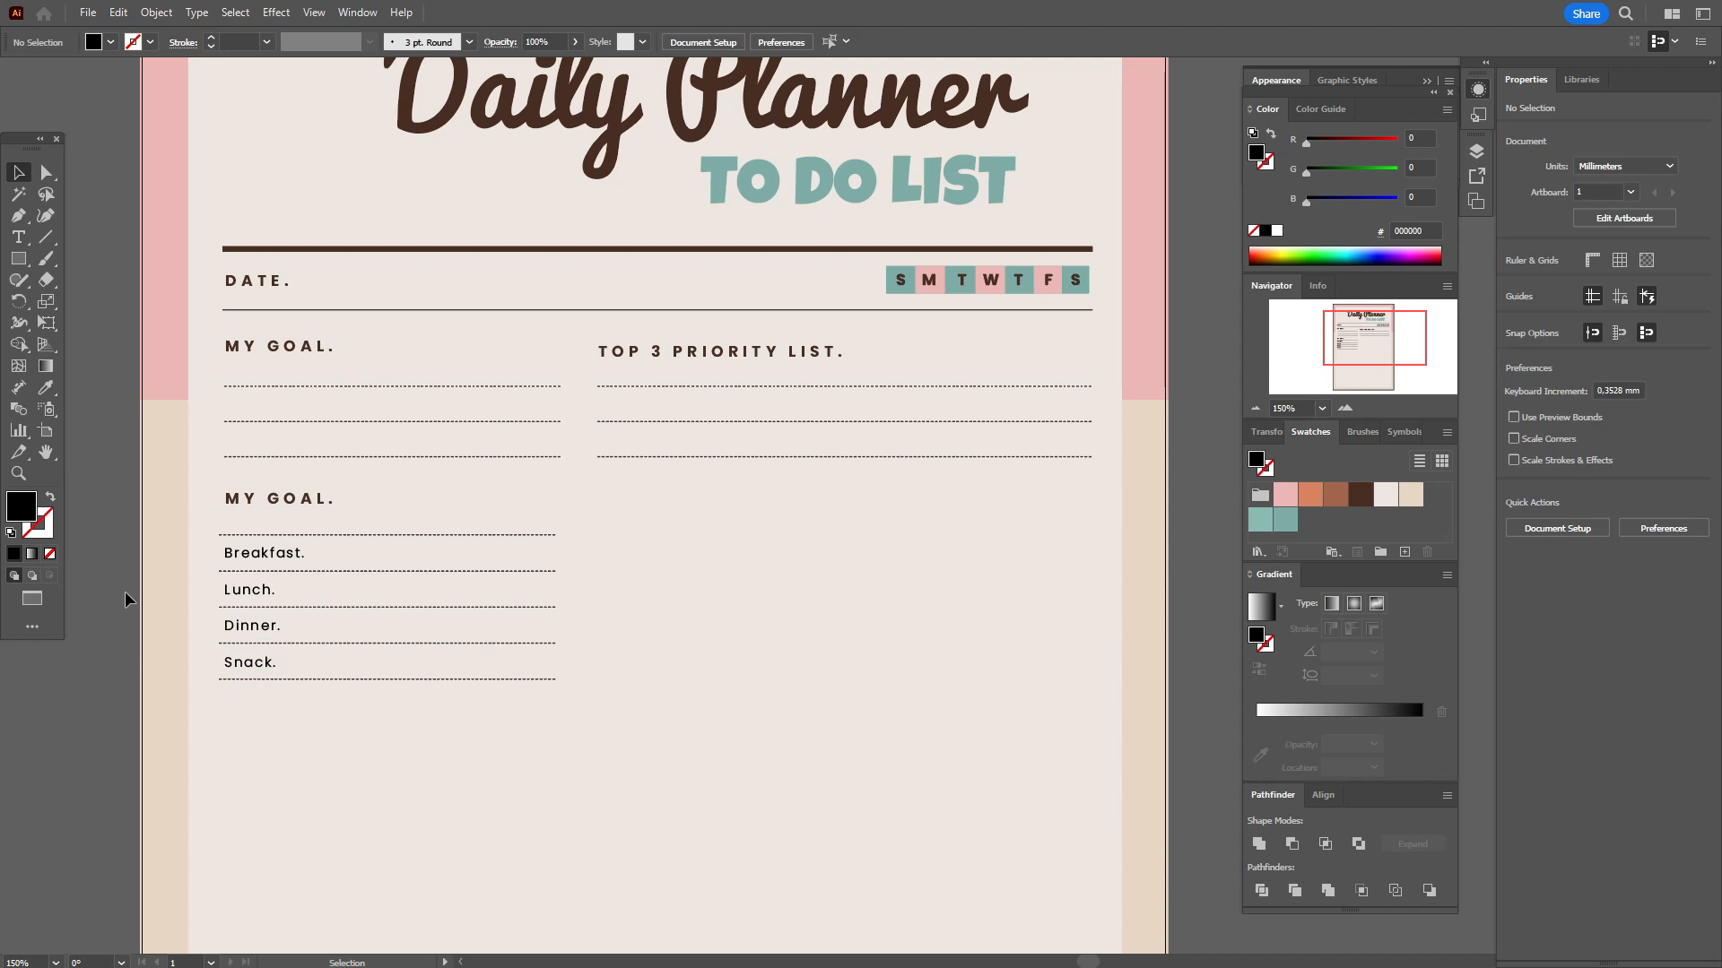
Copy the lower "MY GOAL." heading below the meal rows and change the copy to read "REMINDER."
{"action": "scroll", "coordinate": [125, 592], "scroll_direction": "down", "scroll_amount": 8}
{"action": "scroll", "coordinate": [125, 591], "scroll_direction": "up", "scroll_amount": 6}
{"action": "left_click", "coordinate": [294, 397]}
{"action": "left_click_drag", "start_coordinate": [296, 421], "coordinate": [300, 651]}
{"action": "double_click", "coordinate": [305, 621]}
{"action": "key", "text": "ctrl+a"}
{"action": "type", "text": "REMINDER."}
Copy the lowest four dashed meal lines straight down, placing them under the "REMINDER." heading
{"action": "left_click", "coordinate": [453, 572]}
{"action": "left_click", "coordinate": [503, 536], "text": "shift"}
{"action": "left_click", "coordinate": [515, 500], "text": "shift"}
{"action": "left_click", "coordinate": [522, 466], "text": "shift"}
{"action": "left_click", "coordinate": [525, 466], "text": "shift"}
{"action": "left_click_drag", "start_coordinate": [512, 538], "coordinate": [514, 738]}
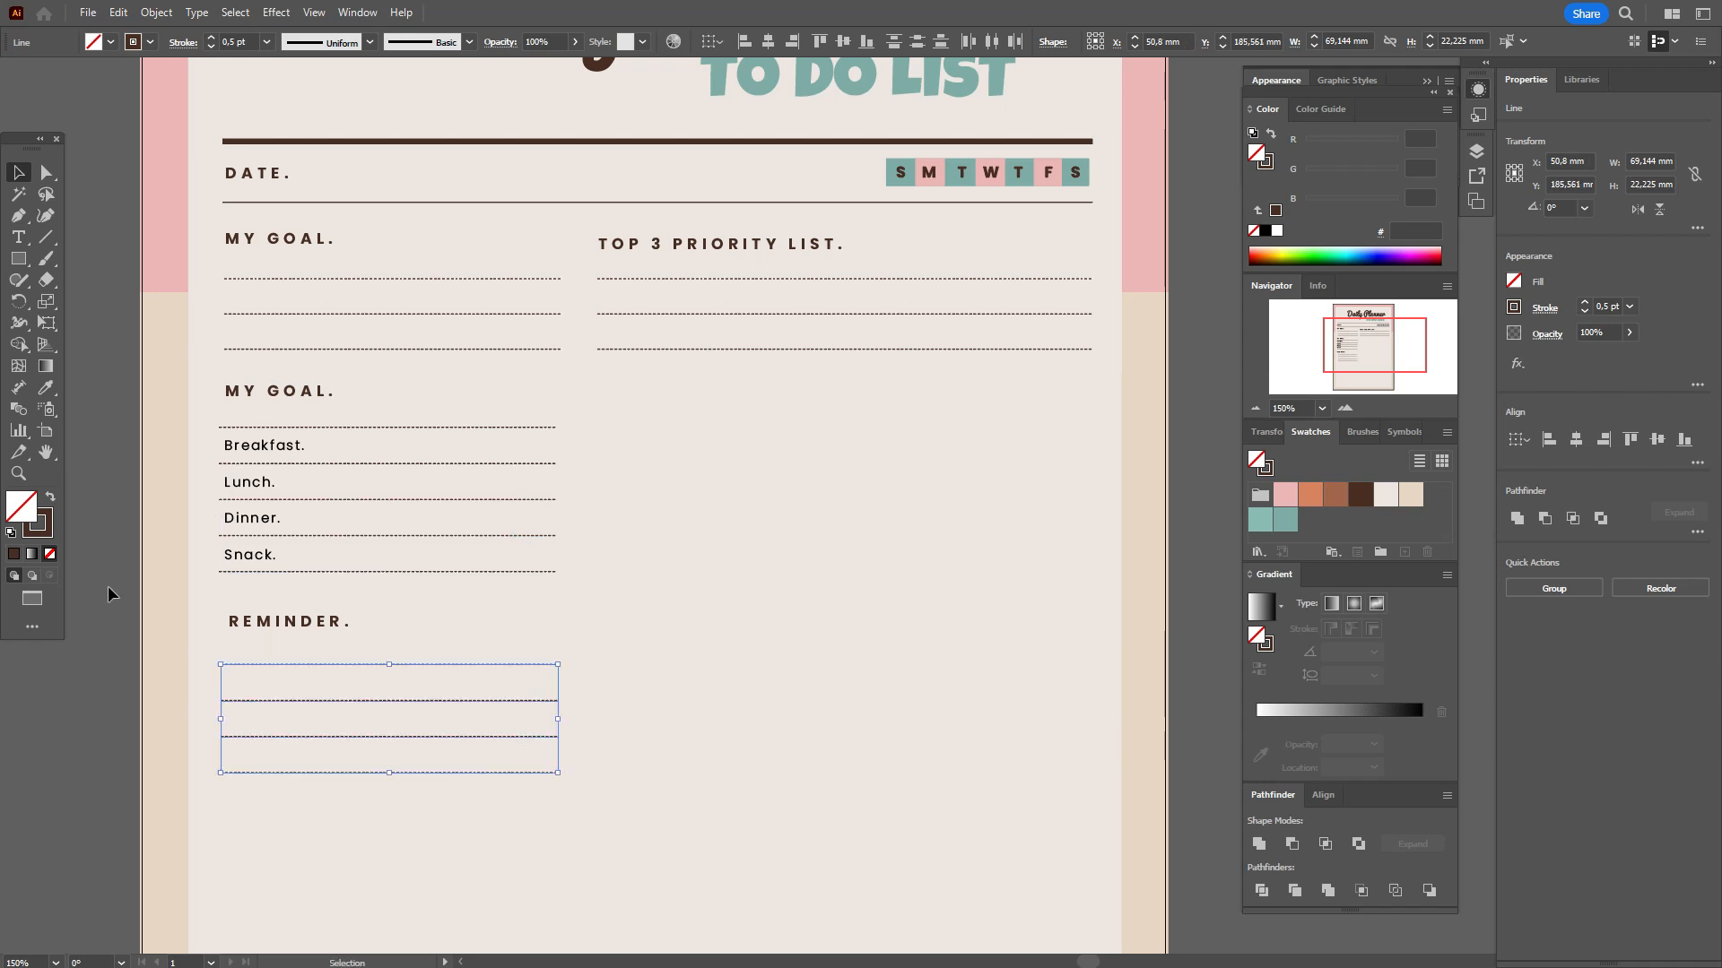
Set the zoom to 90% and review the layout of the whole planner page
{"action": "scroll", "coordinate": [107, 585], "scroll_direction": "down", "scroll_amount": 3}
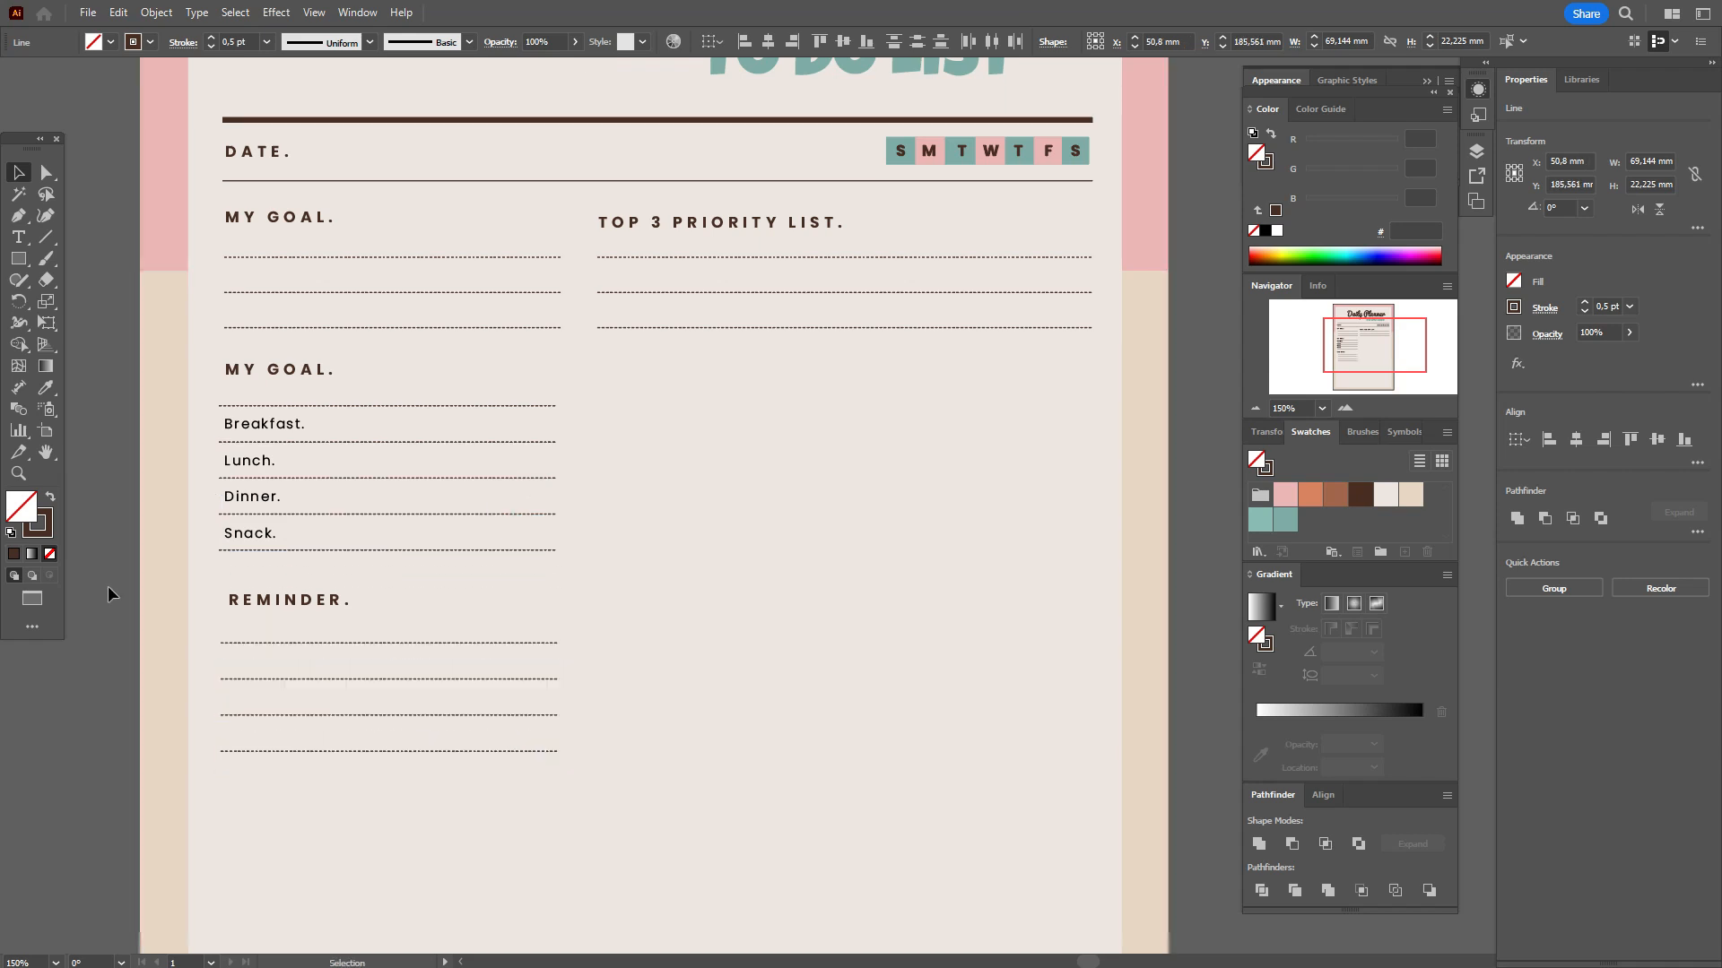
{"action": "scroll", "coordinate": [761, 788], "scroll_direction": "up", "scroll_amount": 5}
{"action": "scroll", "coordinate": [764, 789], "scroll_direction": "down", "scroll_amount": 2}
{"action": "left_click", "coordinate": [764, 789]}
{"action": "scroll", "coordinate": [763, 789], "scroll_direction": "up", "scroll_amount": 4}
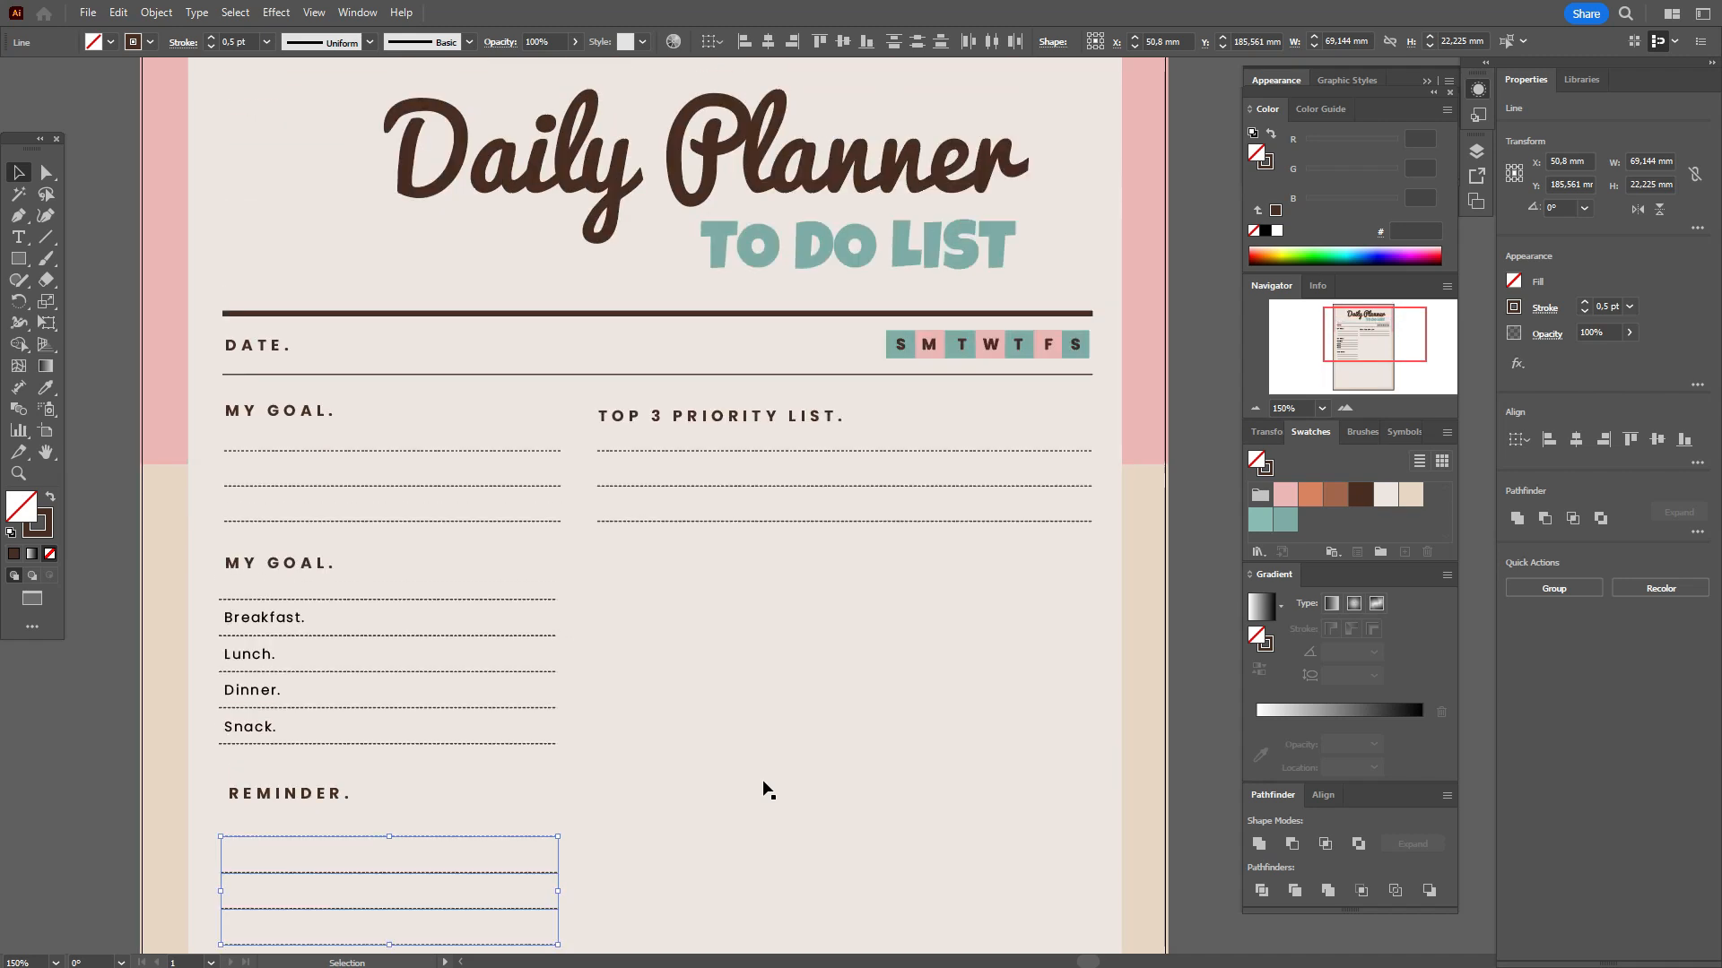
{"action": "scroll", "coordinate": [763, 789], "scroll_direction": "down", "scroll_amount": 7}
{"action": "left_click", "coordinate": [23, 963]}
{"action": "type", "text": "90"}
{"action": "key", "text": "Return"}
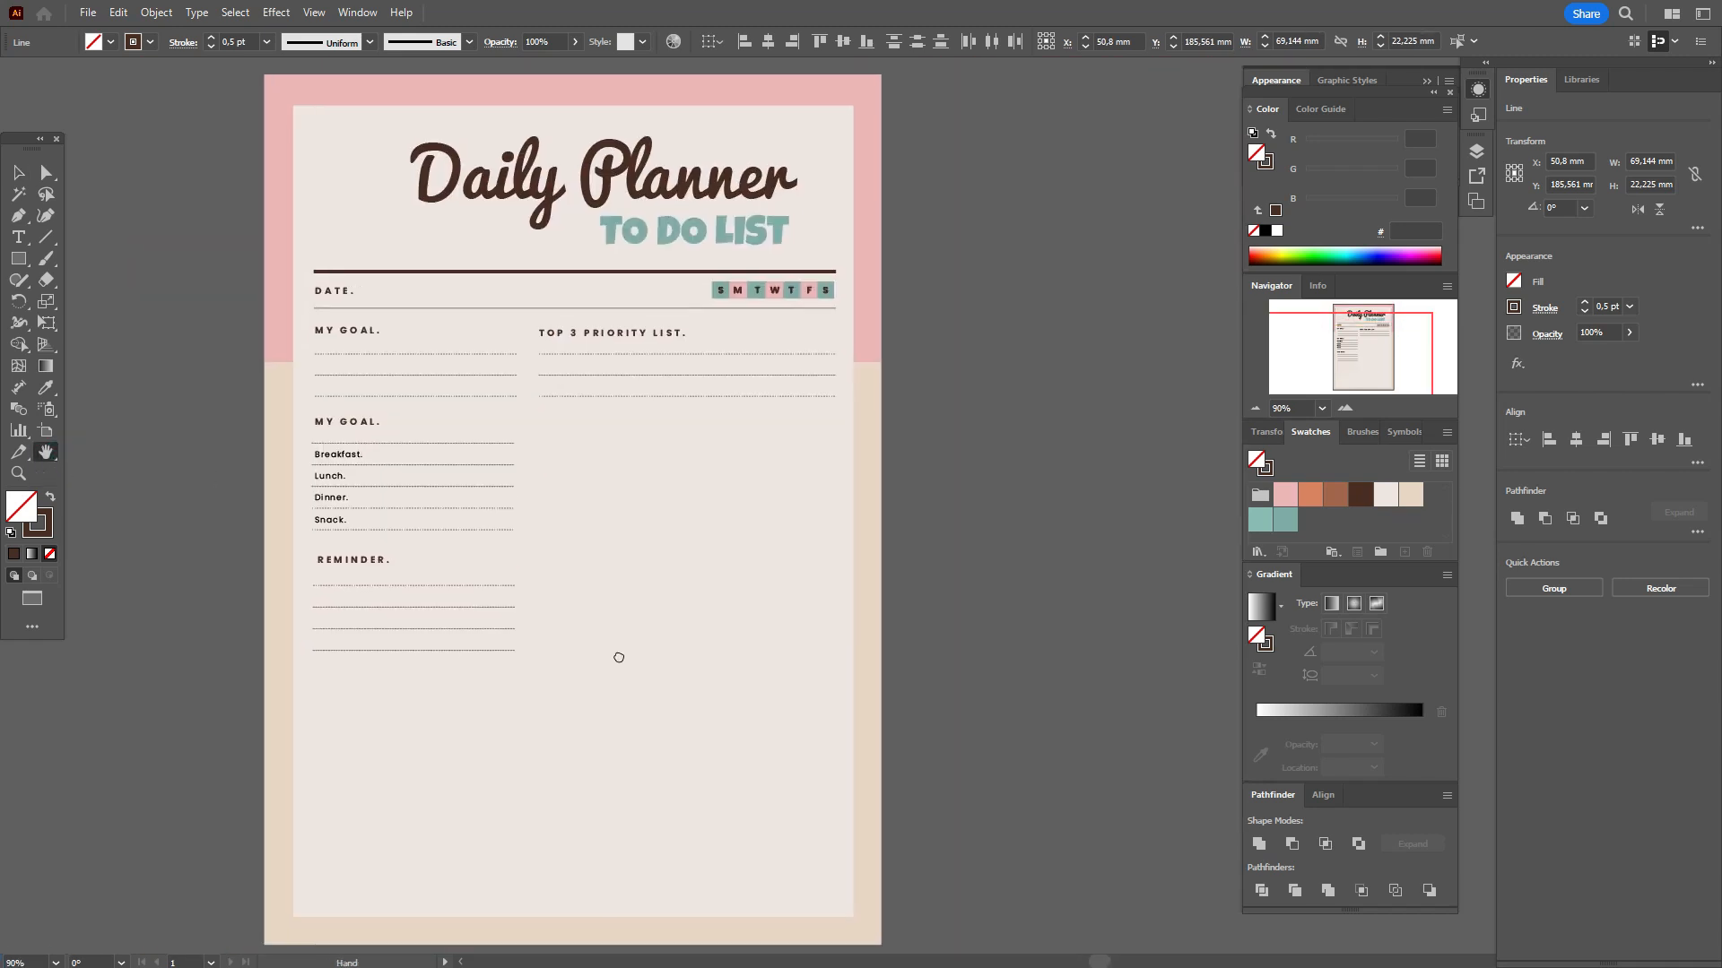
{"action": "left_click", "coordinate": [149, 239]}
{"action": "scroll", "coordinate": [614, 677], "scroll_direction": "up", "scroll_amount": 1}
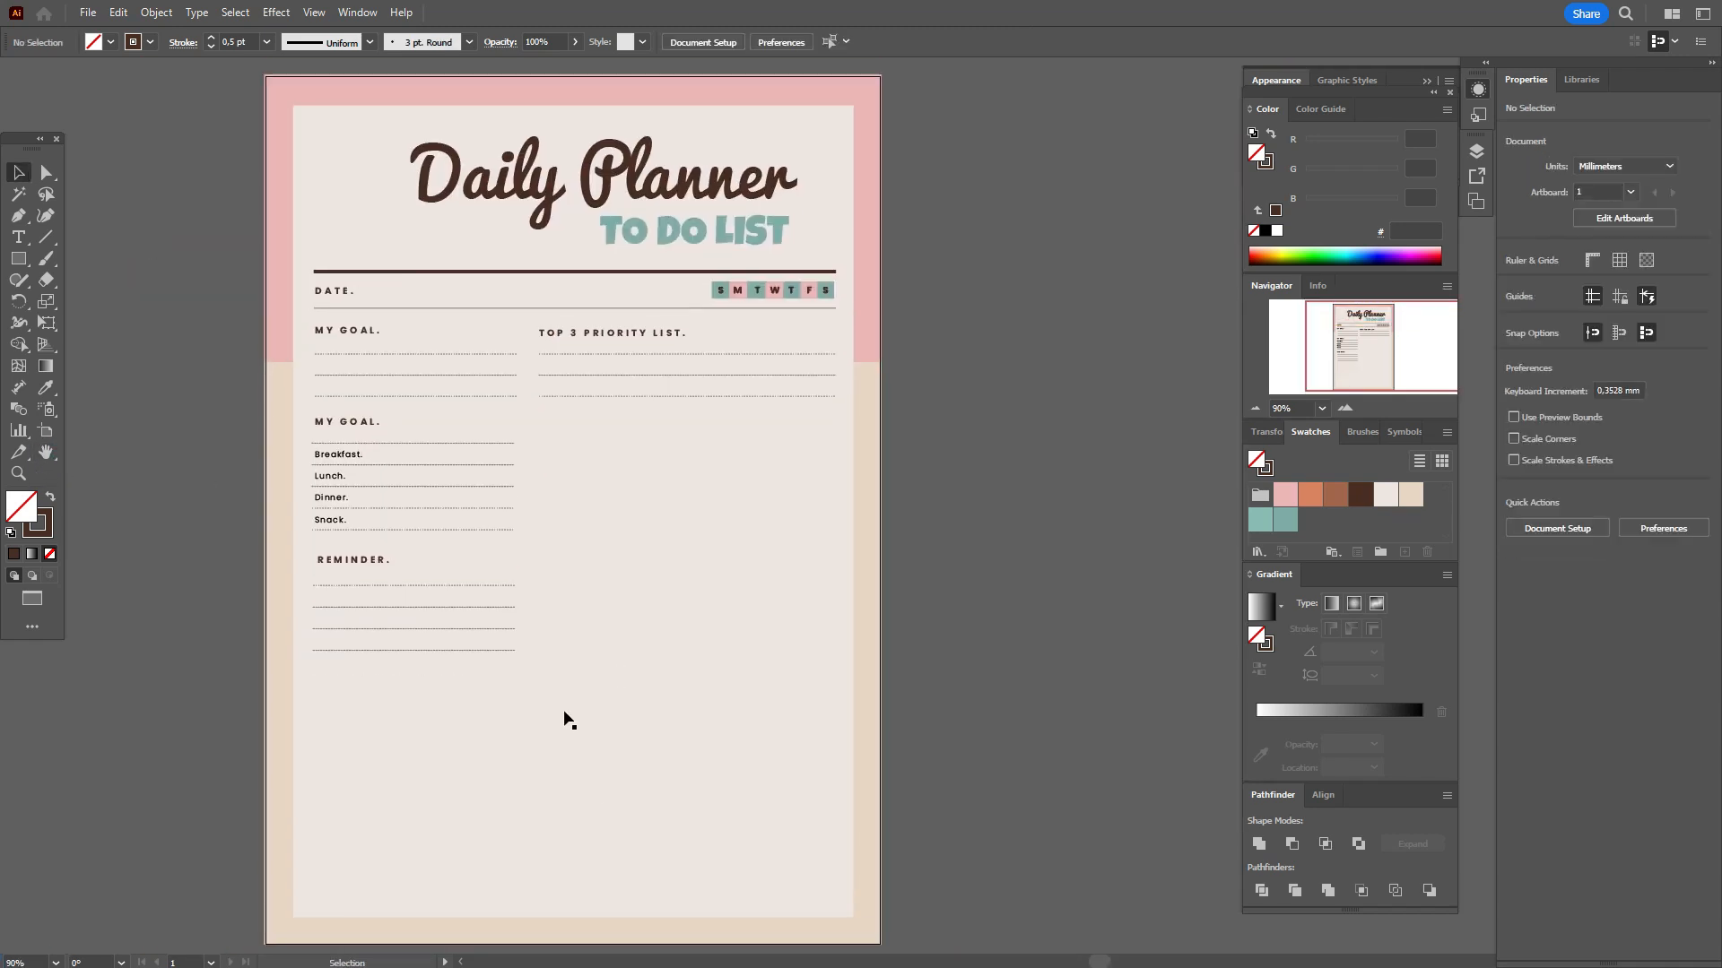
Shift all the planner content below the "Daily Planner" title down in small increments
{"action": "key", "text": "ctrl+a"}
{"action": "key", "text": "Down"}
{"action": "key", "text": "Down"}
{"action": "key", "text": "Down"}
{"action": "key", "text": "Down"}
{"action": "key", "text": "Down"}
{"action": "key", "text": "Down"}
{"action": "key", "text": "Down"}
{"action": "key", "text": "Down"}
{"action": "key", "text": "Down"}
{"action": "key", "text": "Down"}
{"action": "key", "text": "Down"}
{"action": "key", "text": "Down"}
{"action": "key", "text": "Down"}
{"action": "key", "text": "Down"}
{"action": "key", "text": "Down"}
{"action": "key", "text": "Down"}
{"action": "key", "text": "Down"}
{"action": "key", "text": "Down"}
{"action": "key", "text": "Down"}
{"action": "key", "text": "Down"}
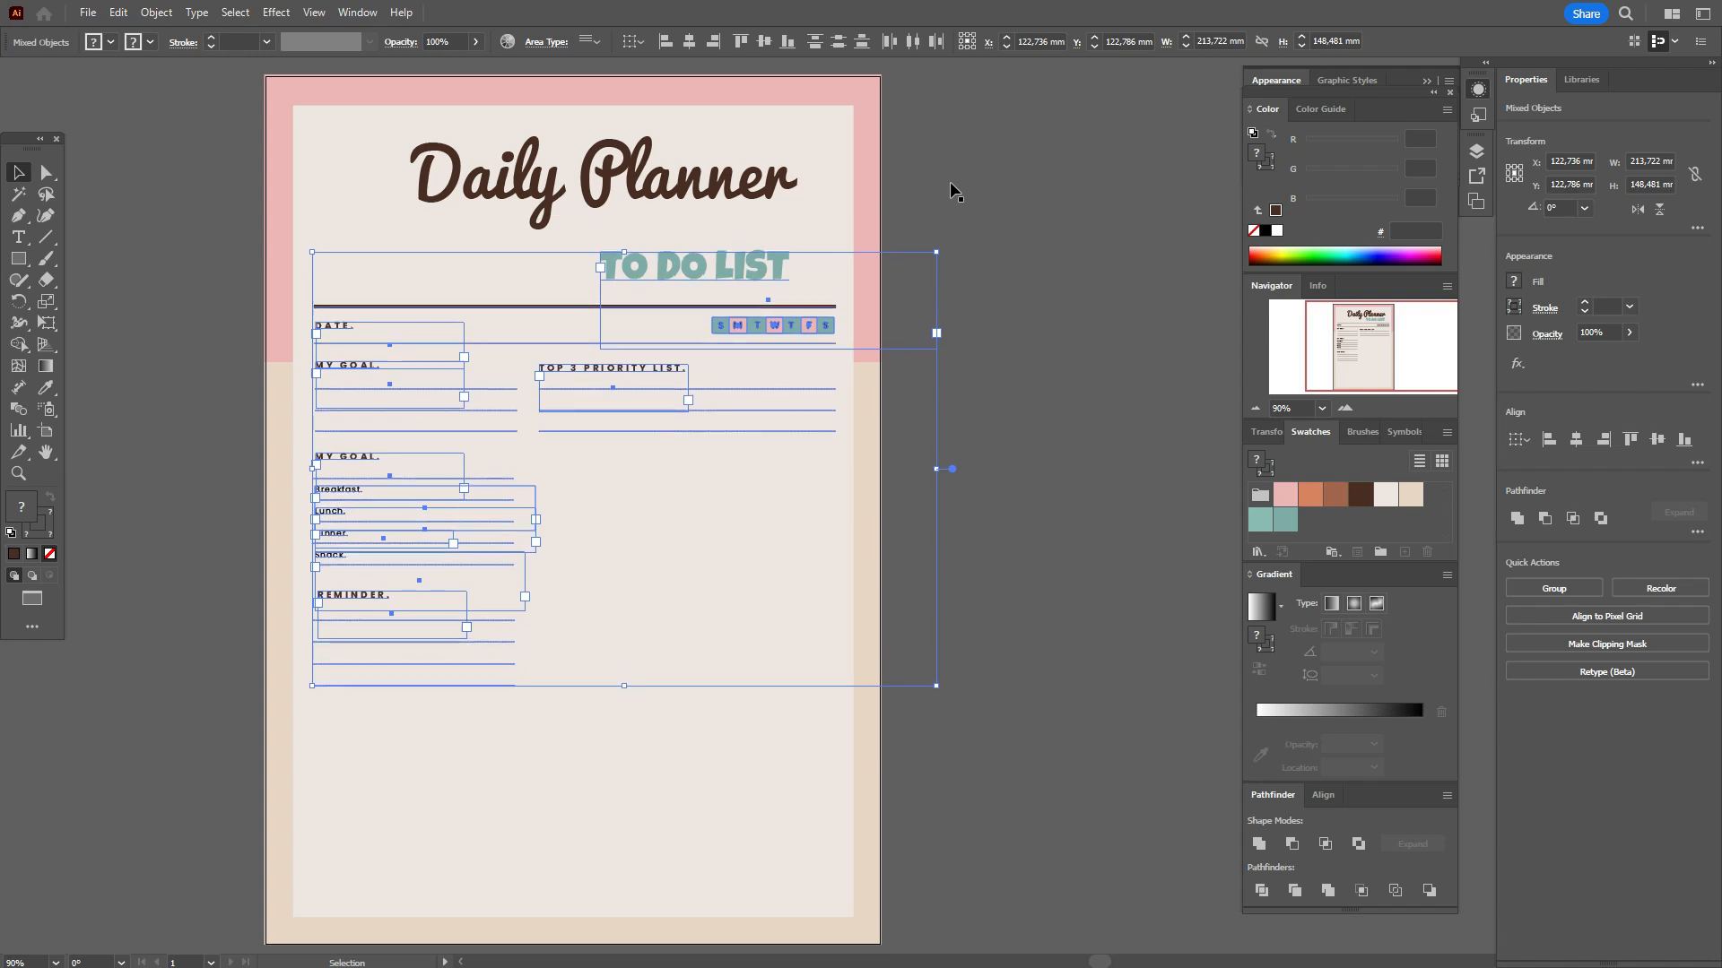
Nudge the "Daily Planner" title down toward the "TO DO LIST" subtitle
{"action": "left_click", "coordinate": [771, 192]}
{"action": "key", "text": "Down"}
{"action": "key", "text": "Down"}
{"action": "key", "text": "Down"}
{"action": "key", "text": "Down"}
{"action": "key", "text": "Down"}
{"action": "key", "text": "Down"}
{"action": "key", "text": "Down"}
{"action": "key", "text": "Down"}
{"action": "key", "text": "Down"}
{"action": "key", "text": "Down"}
{"action": "key", "text": "Down"}
{"action": "key", "text": "Down"}
{"action": "key", "text": "Down"}
{"action": "key", "text": "Down"}
{"action": "key", "text": "Down"}
{"action": "key", "text": "Down"}
{"action": "key", "text": "Down"}
{"action": "key", "text": "Down"}
{"action": "key", "text": "Down"}
{"action": "key", "text": "Down"}
Nudge the "TO DO LIST" subtitle up closer to the title, and move both texts slightly higher together
{"action": "left_click", "coordinate": [771, 268]}
{"action": "key", "text": "Up"}
{"action": "key", "text": "Up"}
{"action": "key", "text": "Up"}
{"action": "key", "text": "Up"}
{"action": "key", "text": "Up"}
{"action": "key", "text": "Up"}
{"action": "key", "text": "Up"}
{"action": "key", "text": "Up"}
{"action": "key", "text": "Up"}
{"action": "left_click", "coordinate": [773, 225], "text": "shift"}
{"action": "key", "text": "Up"}
{"action": "key", "text": "Up"}
{"action": "key", "text": "Up"}
{"action": "key", "text": "Up"}
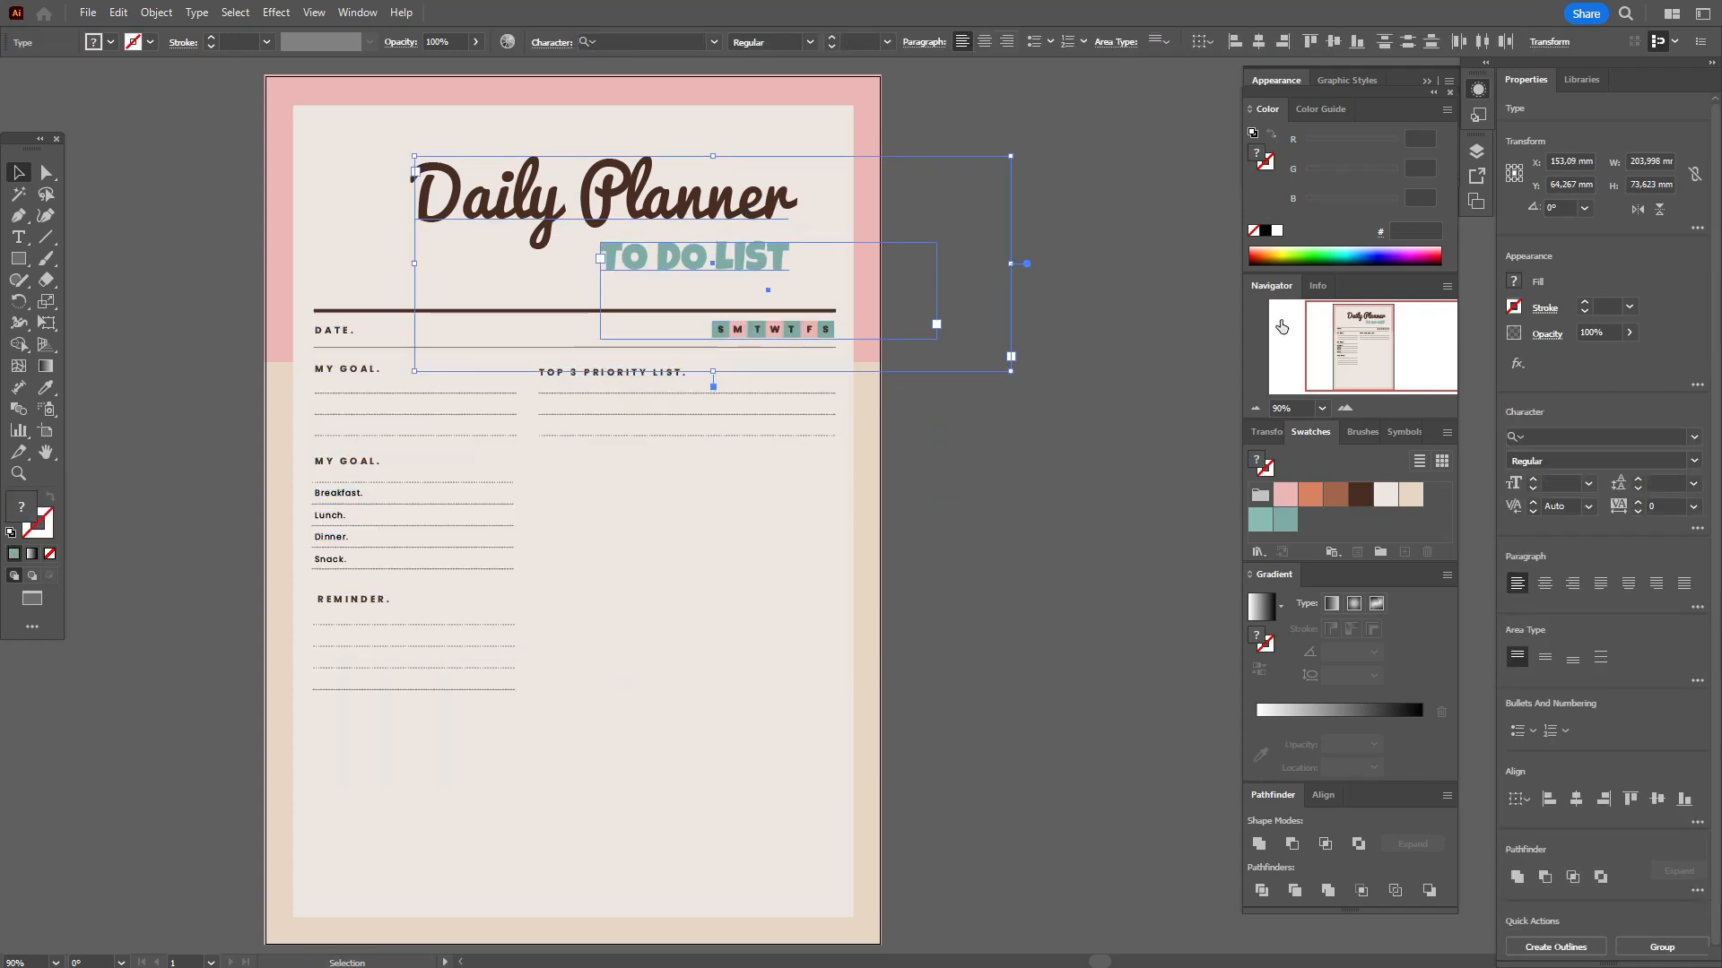
{"action": "left_click", "coordinate": [1106, 319]}
Copy the lower "MY GOAL." heading across, beneath the priority list, and change the copy to read "SCHEDULE."
{"action": "scroll", "coordinate": [929, 478], "scroll_direction": "down", "scroll_amount": 1}
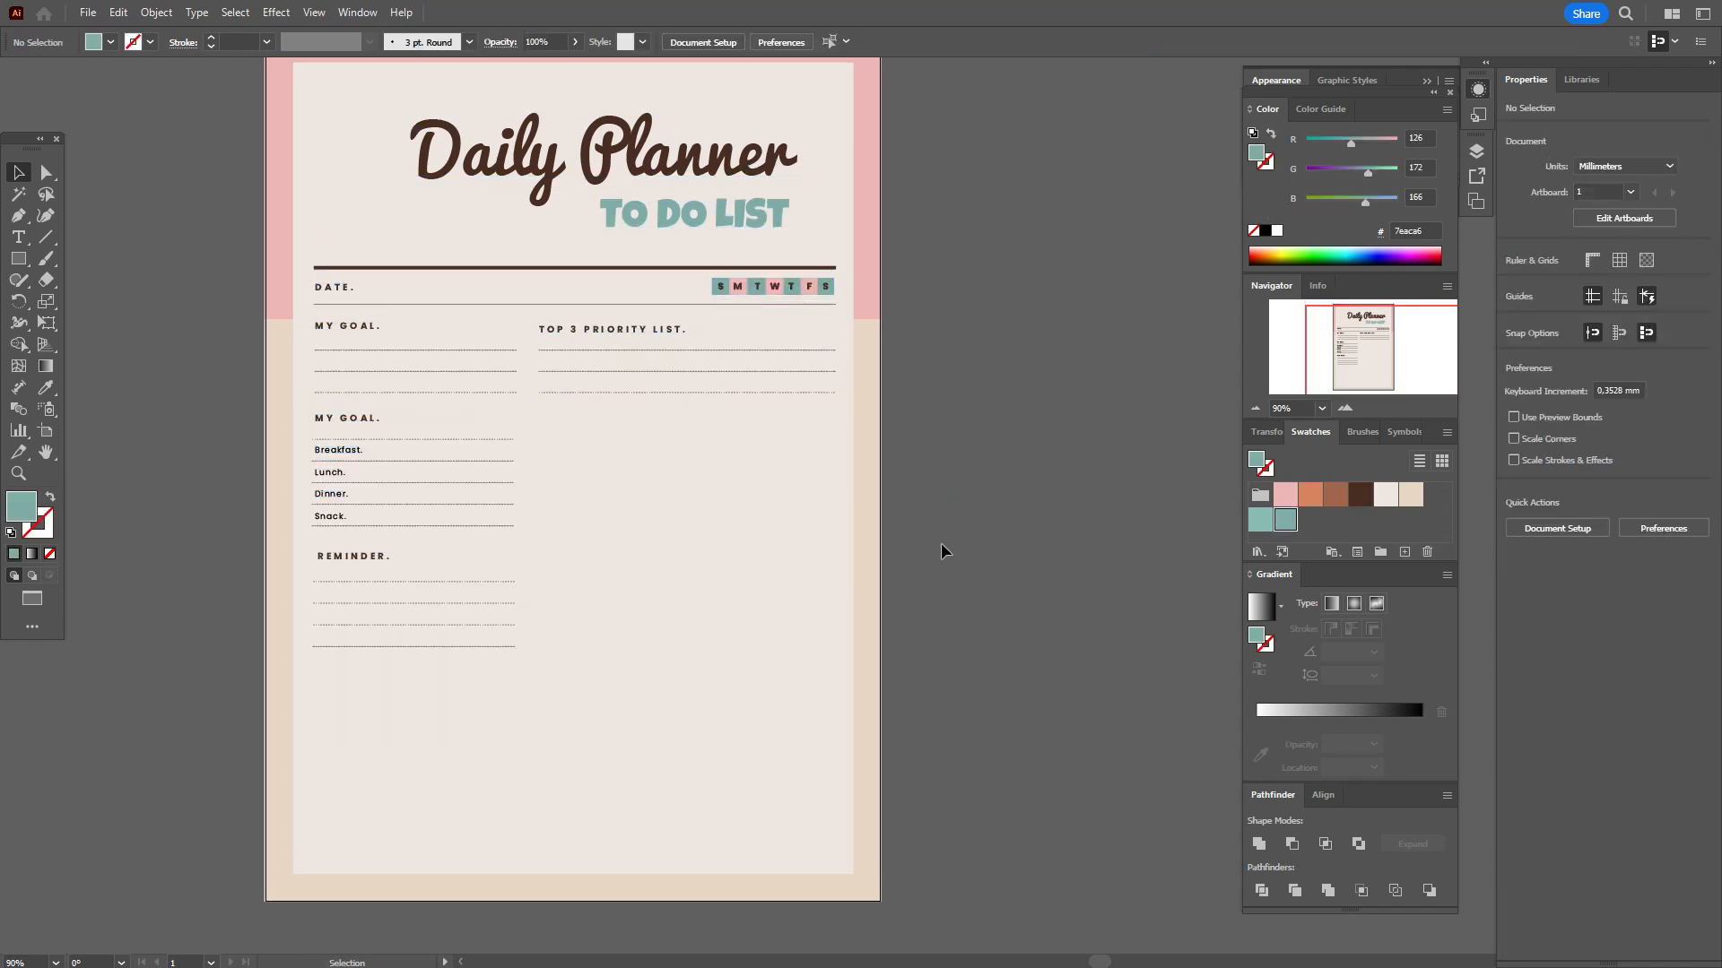
{"action": "left_click_drag", "start_coordinate": [363, 419], "coordinate": [531, 419], "text": "alt"}
{"action": "key", "text": "t"}
{"action": "key", "text": "BackSpace"}
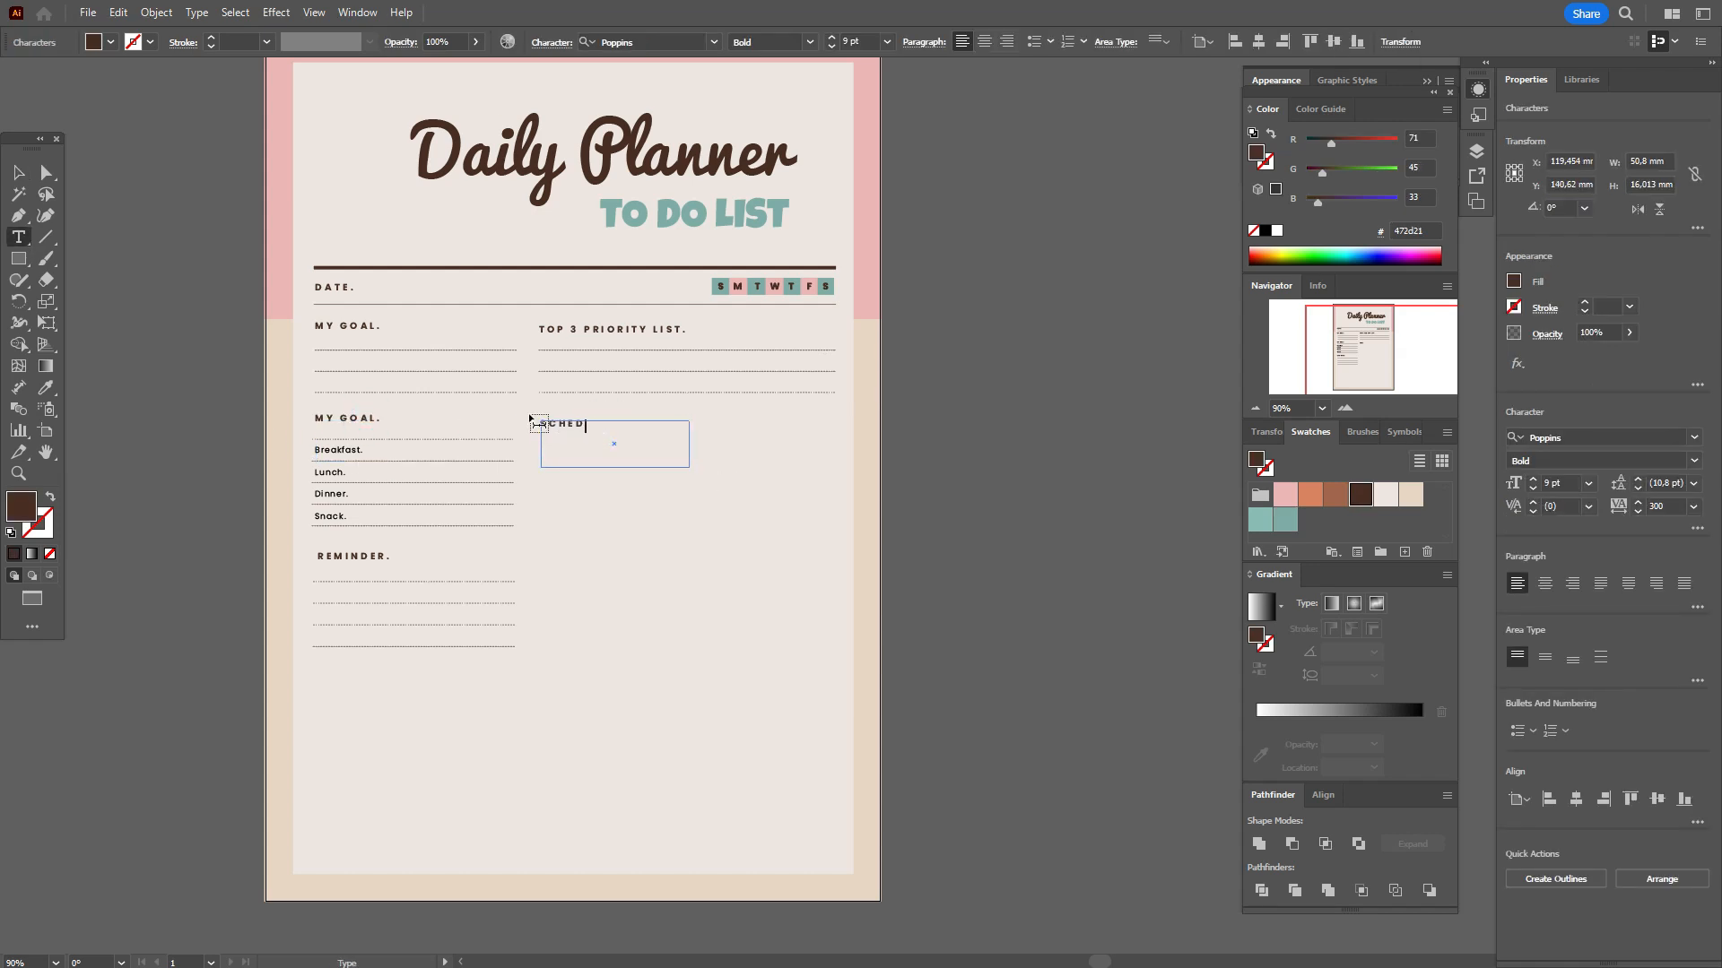
{"action": "key", "text": "Escape"}
Copy the three dashed priority list lines down under the "SCHEDULE." heading
{"action": "left_click", "coordinate": [899, 347]}
{"action": "left_click_drag", "start_coordinate": [899, 347], "coordinate": [809, 401]}
{"action": "left_click", "coordinate": [867, 395], "text": "shift"}
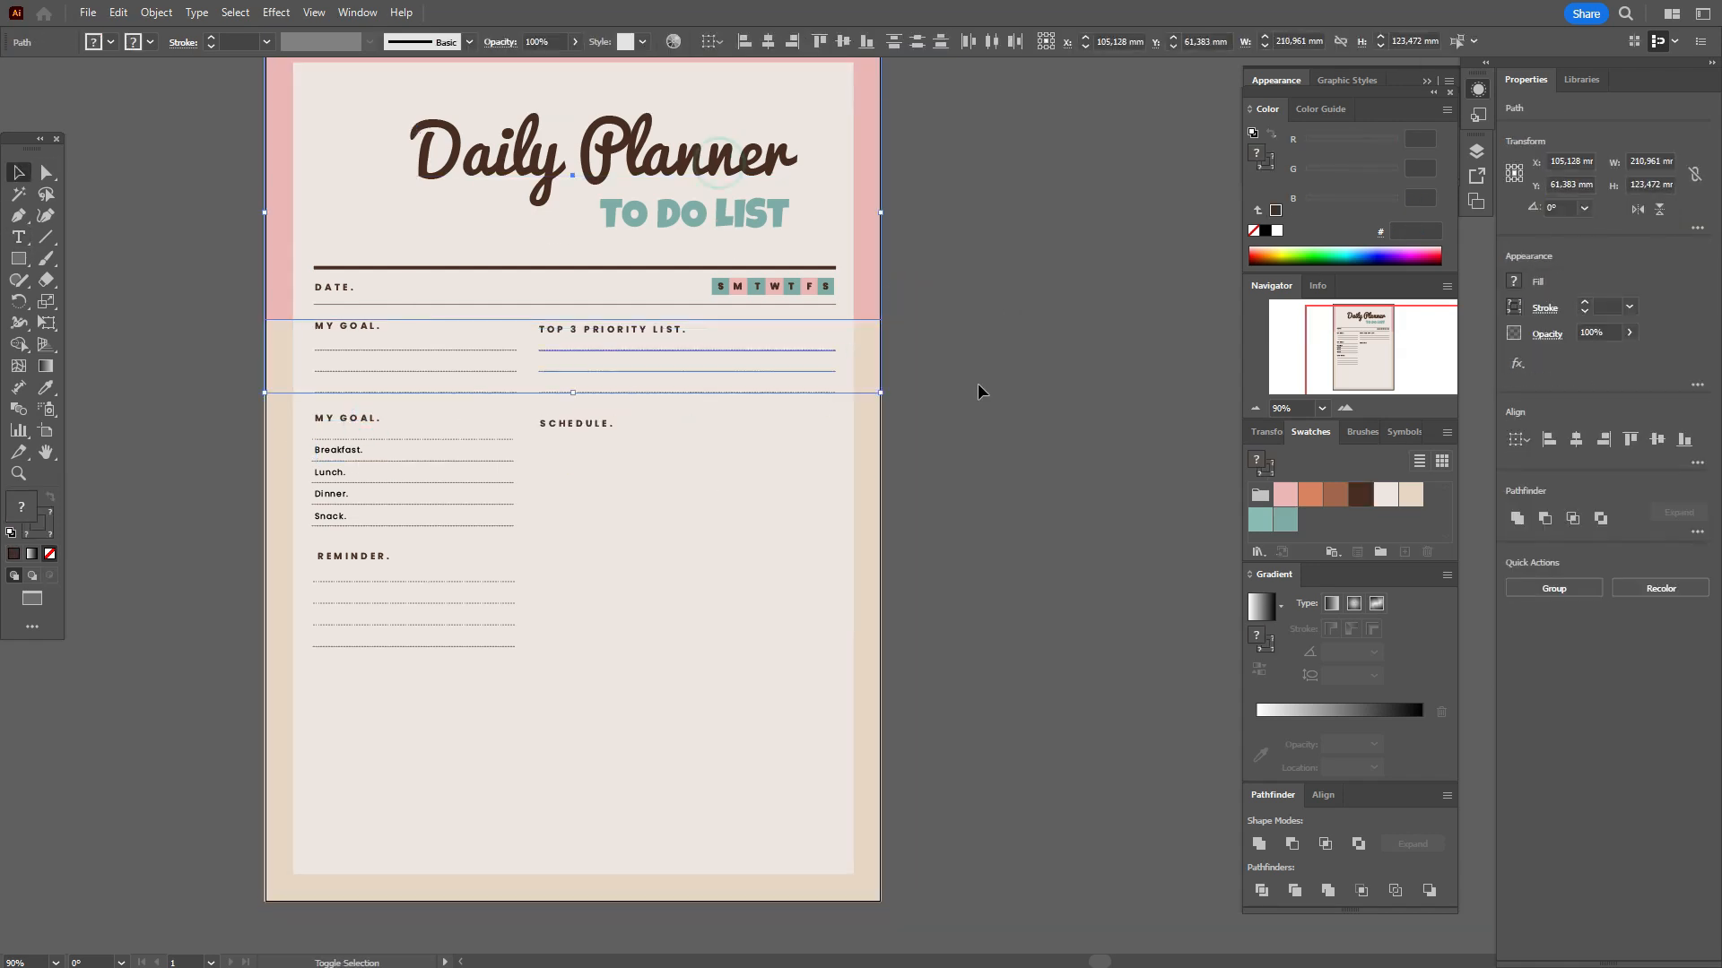
{"action": "left_click", "coordinate": [868, 314], "text": "shift"}
{"action": "left_click_drag", "start_coordinate": [623, 357], "coordinate": [616, 452], "text": "alt"}
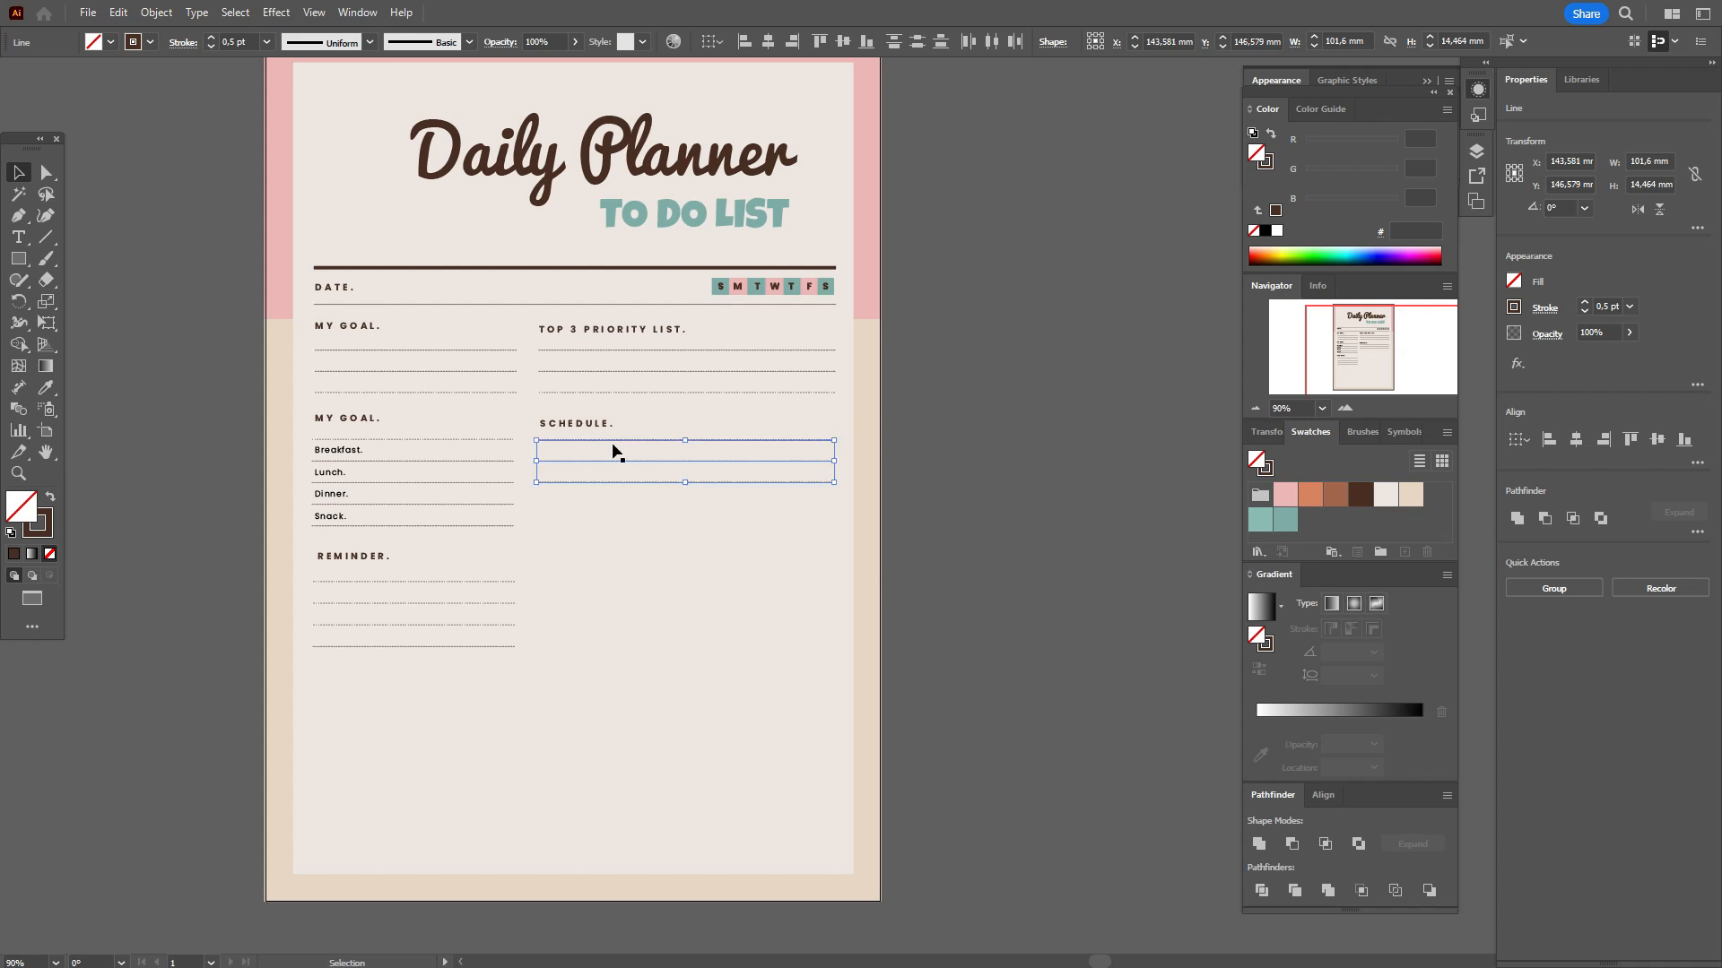
Repeat the copy of the schedule lines down to the foot of the page, and delete the line that overruns the cream panel
{"action": "key", "text": "ctrl+d"}
{"action": "key", "text": "ctrl+d"}
{"action": "key", "text": "ctrl+d"}
{"action": "key", "text": "ctrl+d"}
{"action": "key", "text": "ctrl+d"}
{"action": "key", "text": "ctrl+d"}
{"action": "left_click", "coordinate": [830, 877]}
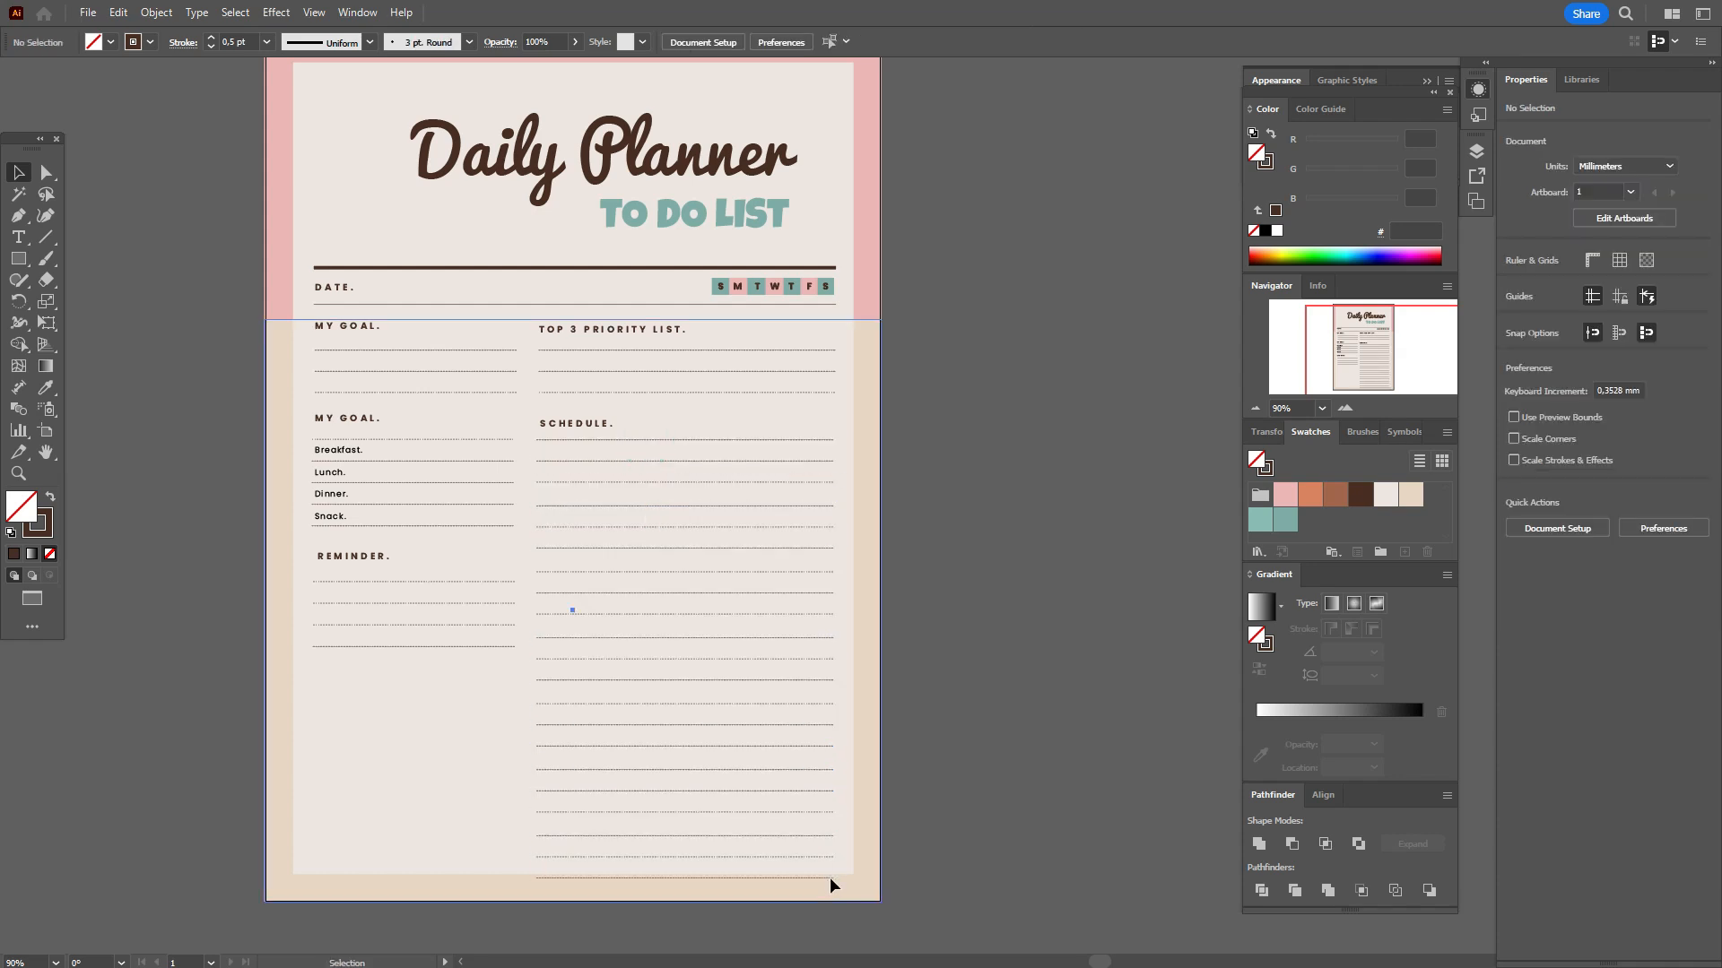
{"action": "left_click", "coordinate": [1157, 865]}
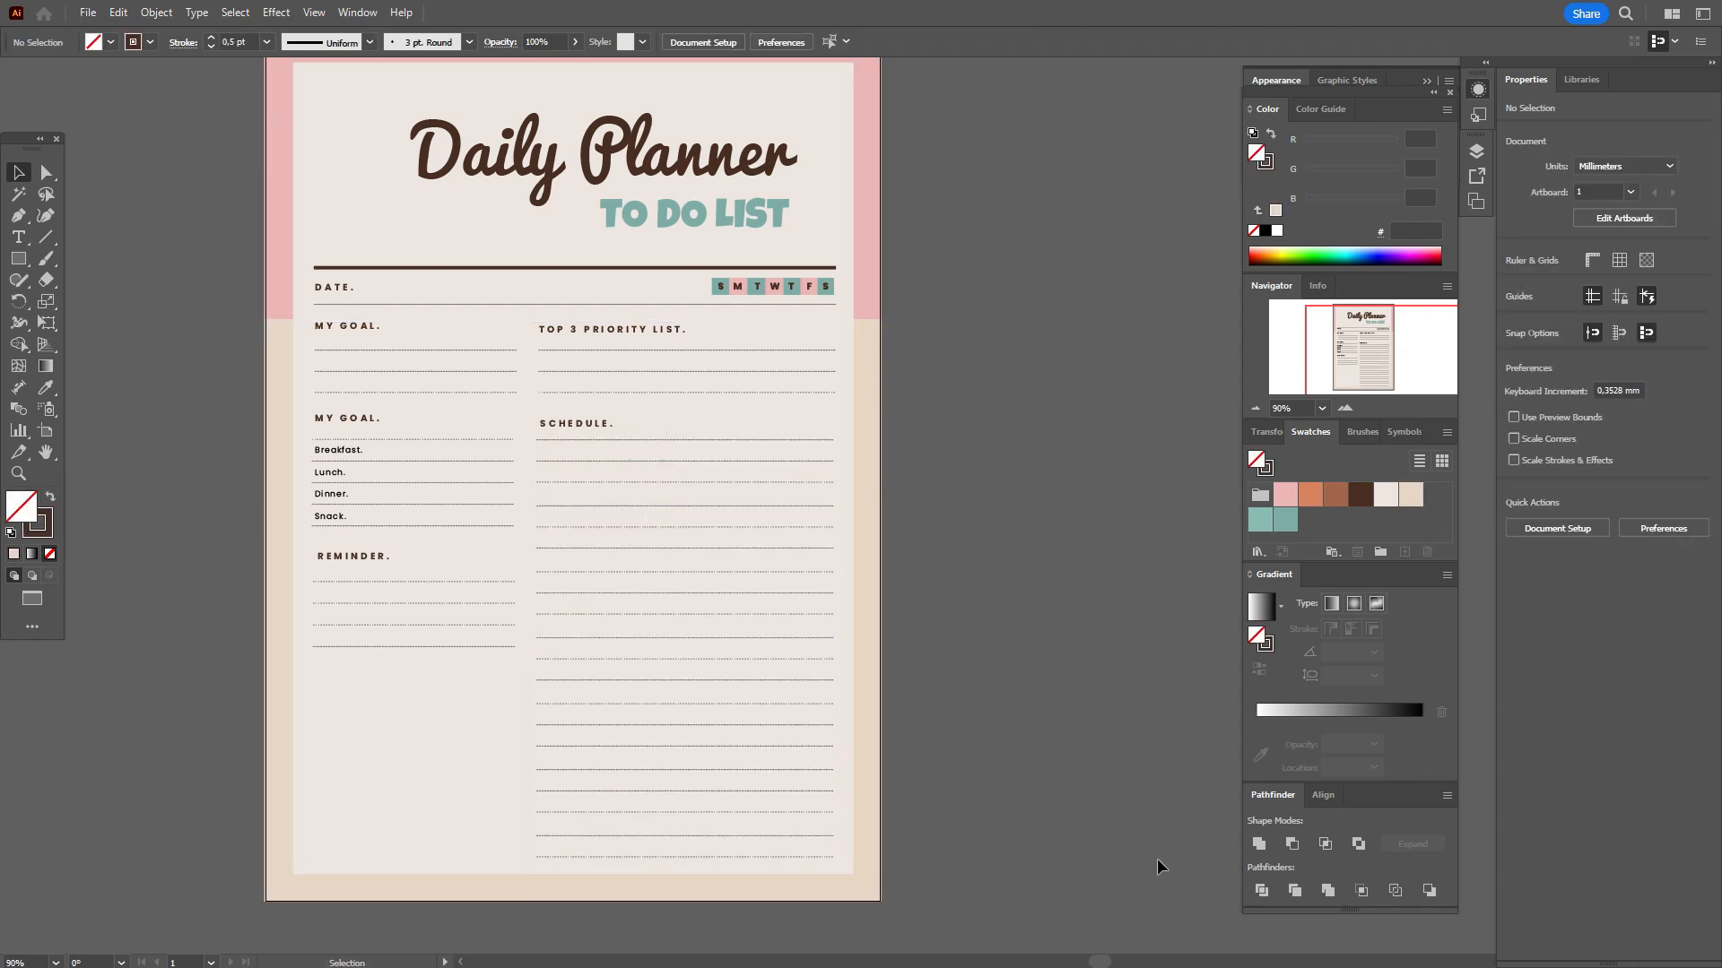
Give the "Breakfast.", "Lunch.", "Dinner." and "Snack." labels the dark brown fill #472d21
{"action": "left_click", "coordinate": [351, 451]}
{"action": "left_click", "coordinate": [339, 473], "text": "shift"}
{"action": "left_click", "coordinate": [341, 495], "text": "shift"}
{"action": "left_click", "coordinate": [340, 518], "text": "shift"}
{"action": "left_click", "coordinate": [1360, 495]}
{"action": "left_click", "coordinate": [978, 627]}
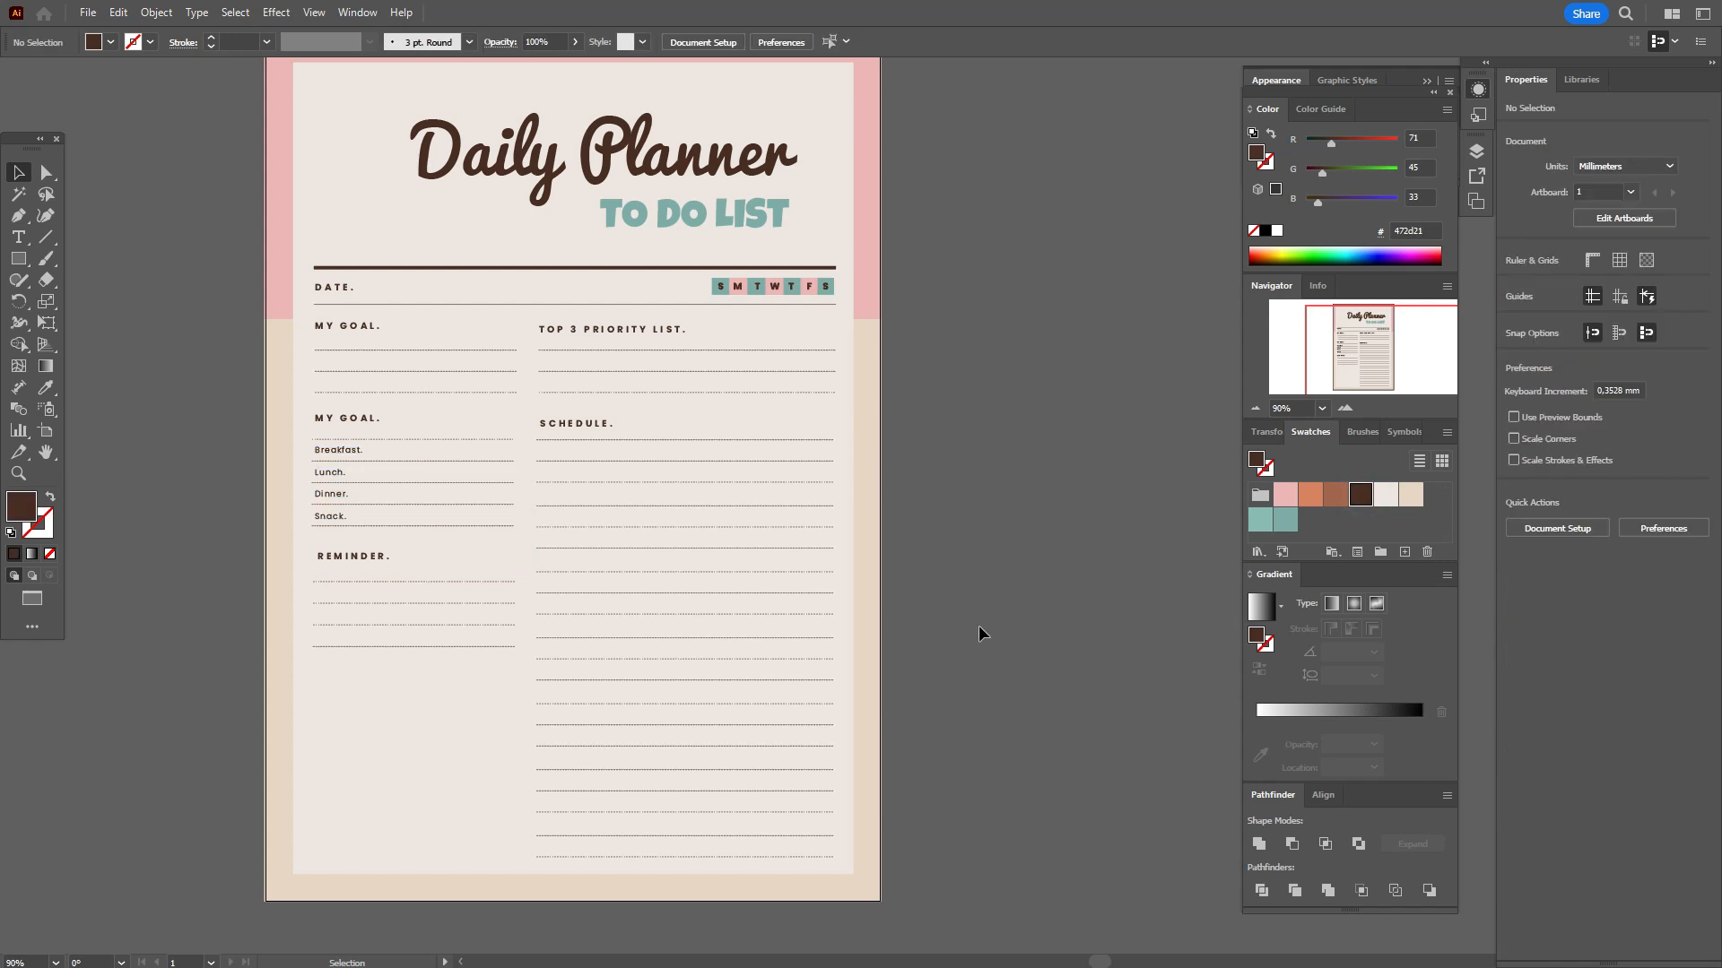
Draw a vertical line across the schedule's dashed lines near their starting ends and nudge it slightly right
{"action": "left_click", "coordinate": [46, 236]}
{"action": "left_click_drag", "start_coordinate": [578, 439], "coordinate": [651, 863]}
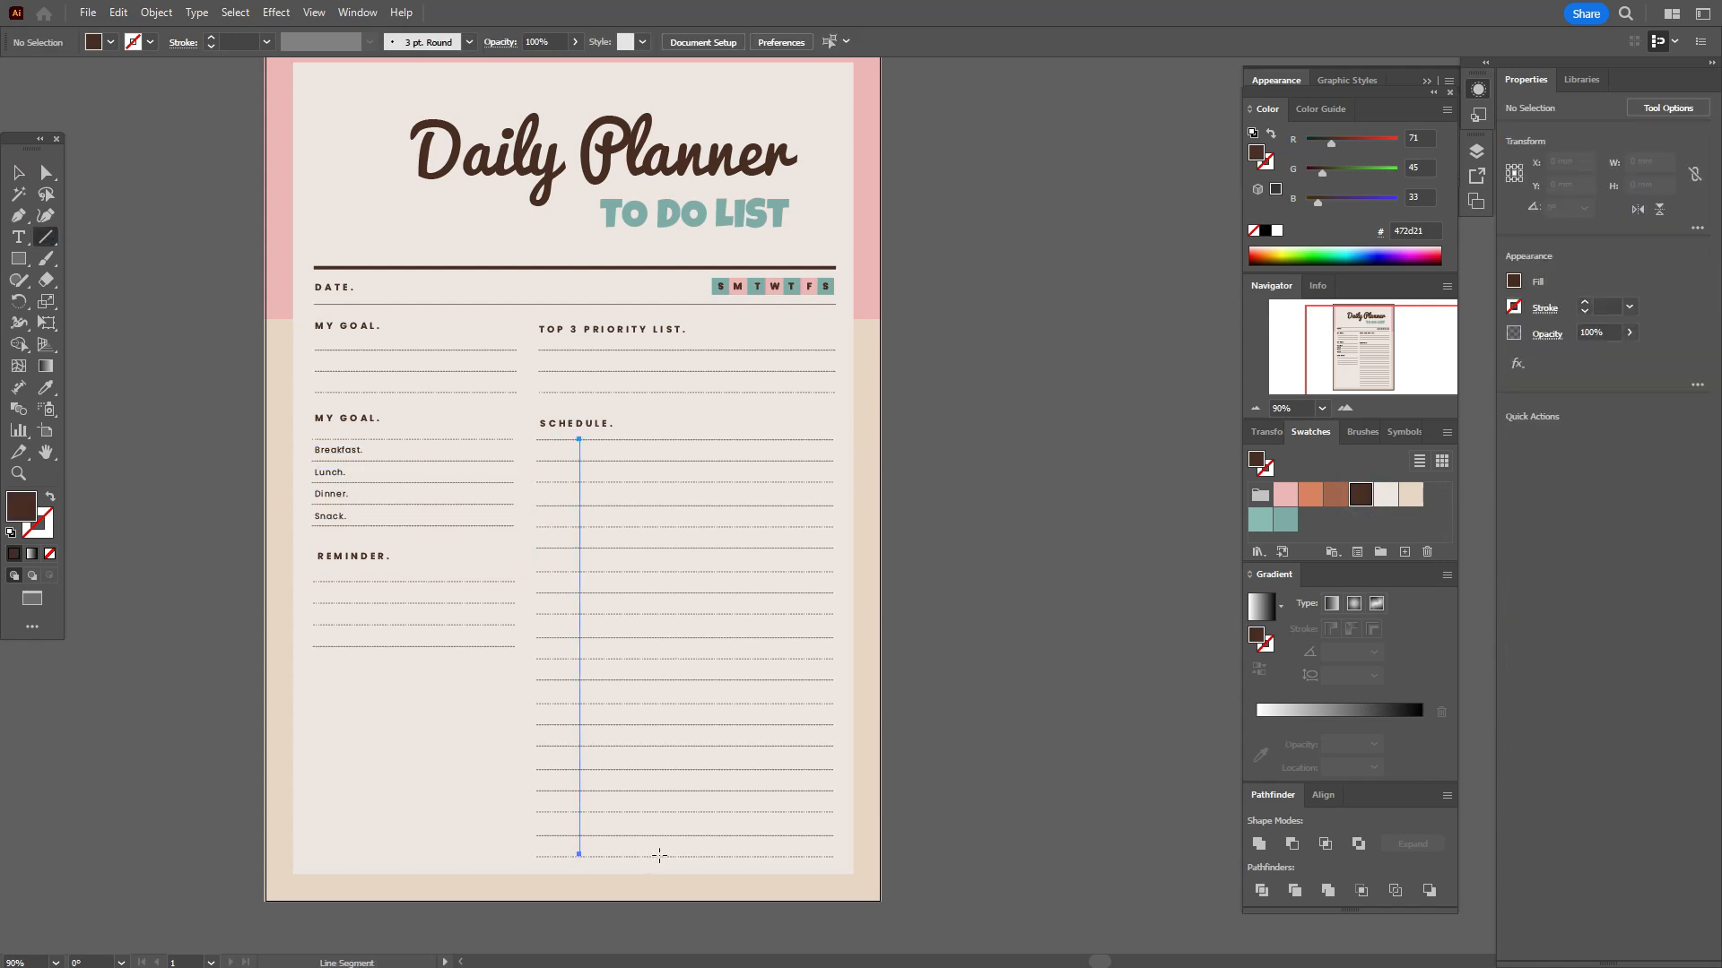
{"action": "key", "text": "Right"}
{"action": "key", "text": "Right"}
{"action": "key", "text": "Right"}
{"action": "key", "text": "Right"}
{"action": "key", "text": "Right"}
{"action": "key", "text": "Right"}
{"action": "key", "text": "Right"}
Give the vertical schedule line no fill and a dark brown #472d21 stroke of 0.5 pt
{"action": "left_click", "coordinate": [48, 529]}
{"action": "left_click", "coordinate": [1360, 495]}
{"action": "double_click", "coordinate": [1605, 306]}
{"action": "type", "text": "0,5"}
{"action": "key", "text": "Return"}
{"action": "left_click", "coordinate": [19, 172]}
{"action": "left_click", "coordinate": [171, 258]}
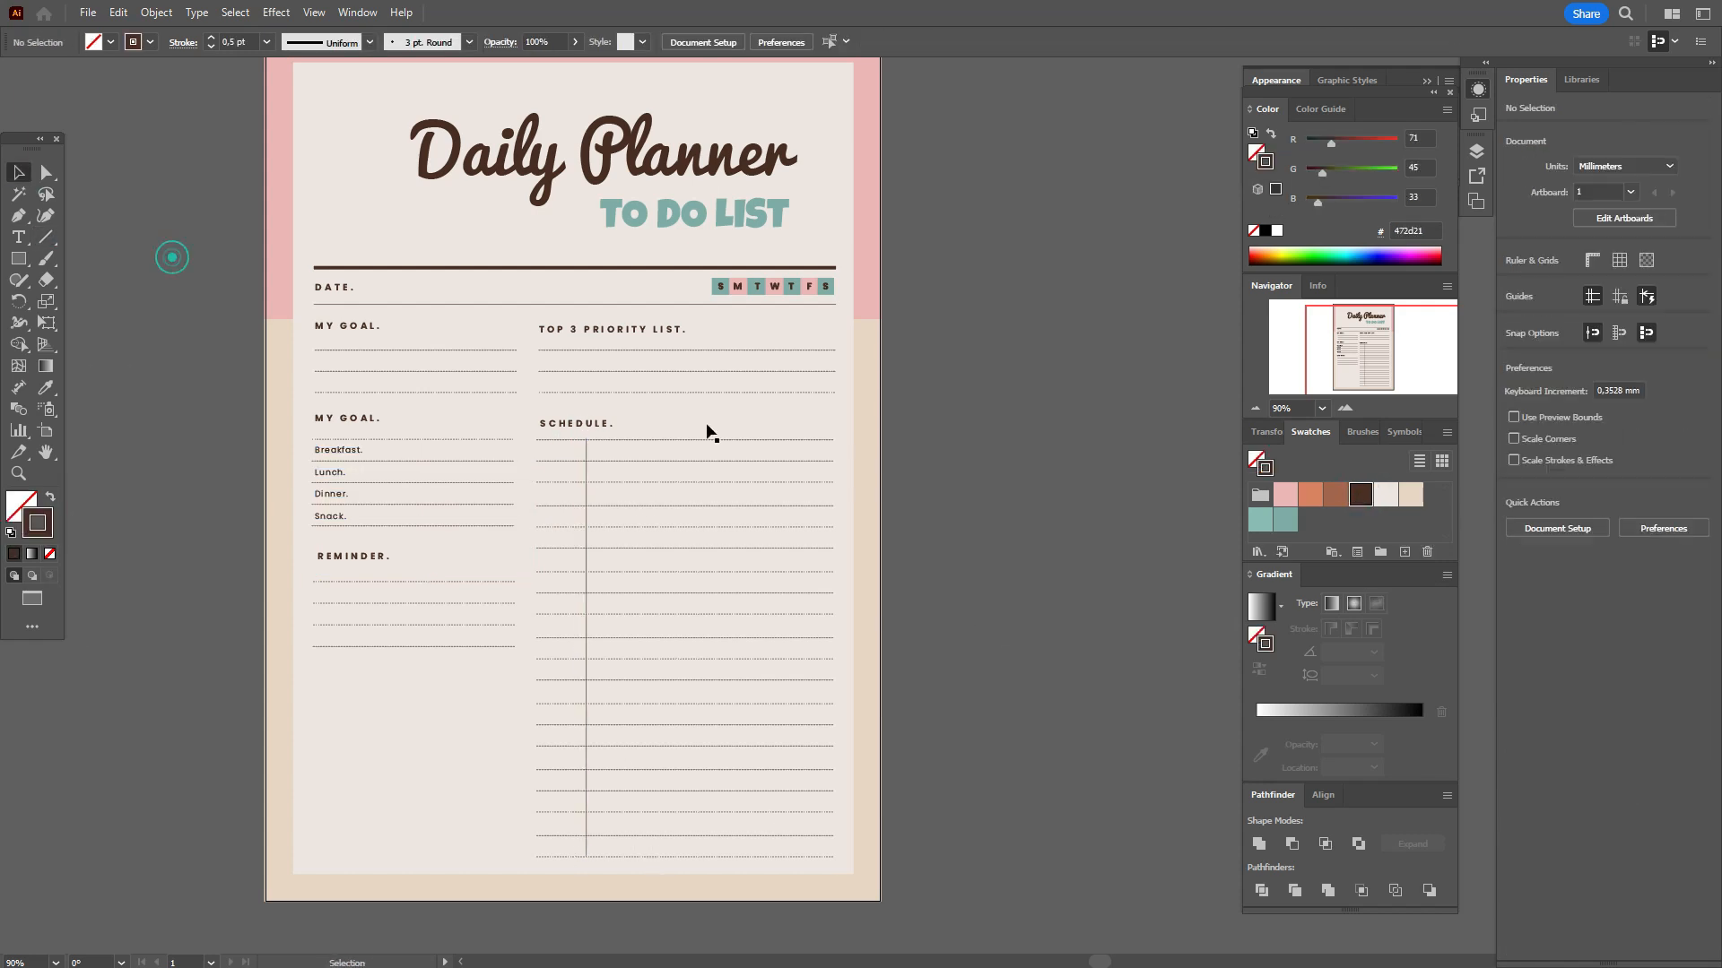
Adjust the lower end point of the vertical schedule line so it meets the last dashed line
{"action": "key", "text": "z"}
{"action": "left_click", "coordinate": [749, 535]}
{"action": "left_click", "coordinate": [750, 535]}
{"action": "key", "text": "a"}
{"action": "left_click", "coordinate": [627, 400]}
{"action": "left_click_drag", "start_coordinate": [728, 695], "coordinate": [704, 126]}
{"action": "left_click", "coordinate": [613, 789]}
{"action": "left_click", "coordinate": [34, 962]}
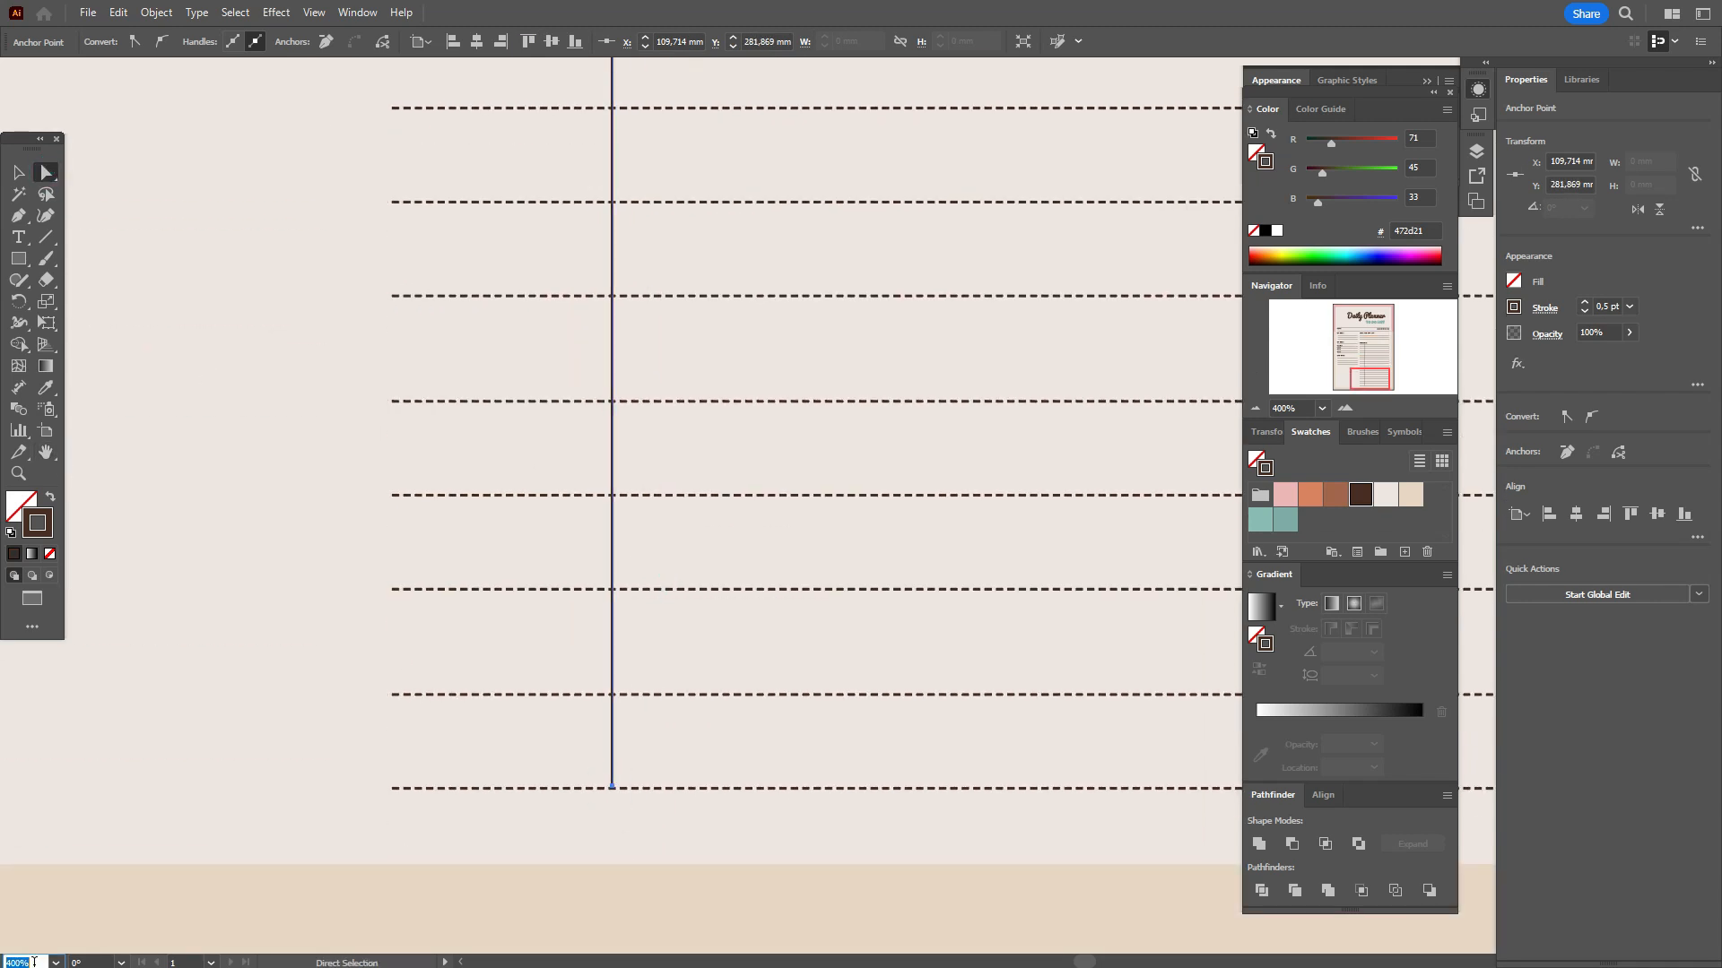
{"action": "type", "text": "90"}
{"action": "key", "text": "Return"}
{"action": "left_click", "coordinate": [981, 449]}
Copy the "Breakfast." label into the first schedule row and change the copy to read "06.00"
{"action": "key", "text": "z"}
{"action": "left_click", "coordinate": [686, 529]}
{"action": "left_click", "coordinate": [686, 529]}
{"action": "left_click", "coordinate": [686, 529]}
{"action": "key", "text": "v"}
{"action": "left_click_drag", "start_coordinate": [288, 378], "coordinate": [784, 383]}
{"action": "key", "text": "t"}
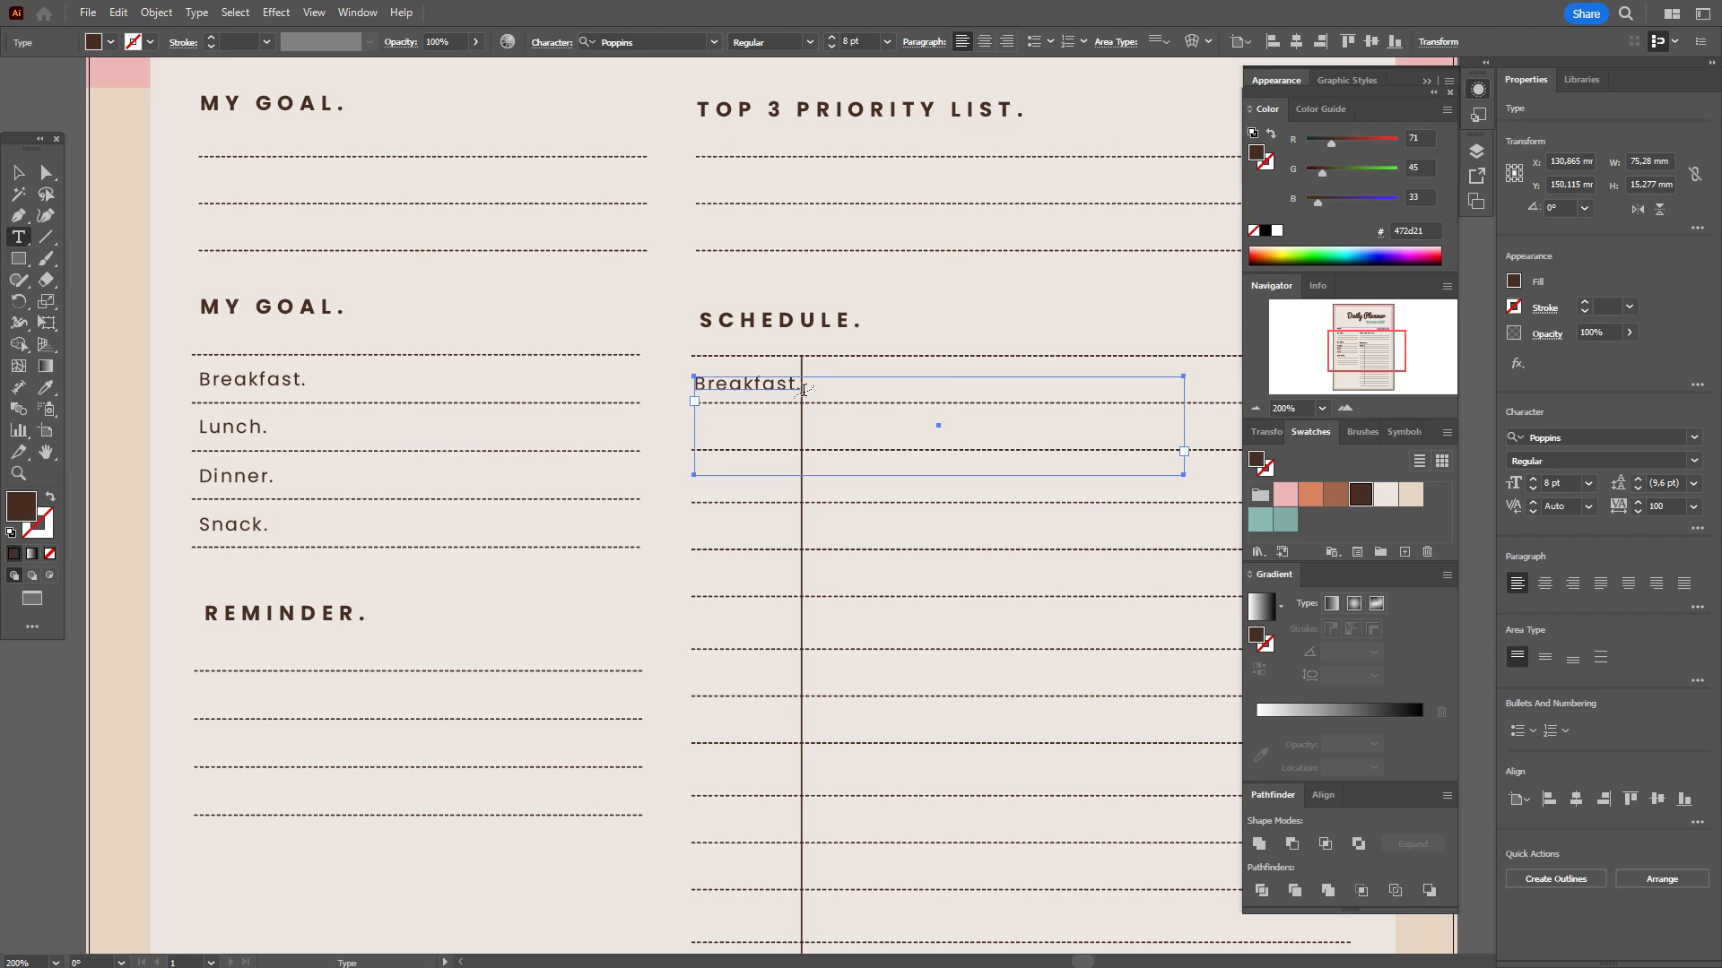
{"action": "double_click", "coordinate": [799, 389]}
{"action": "type", "text": "06.00"}
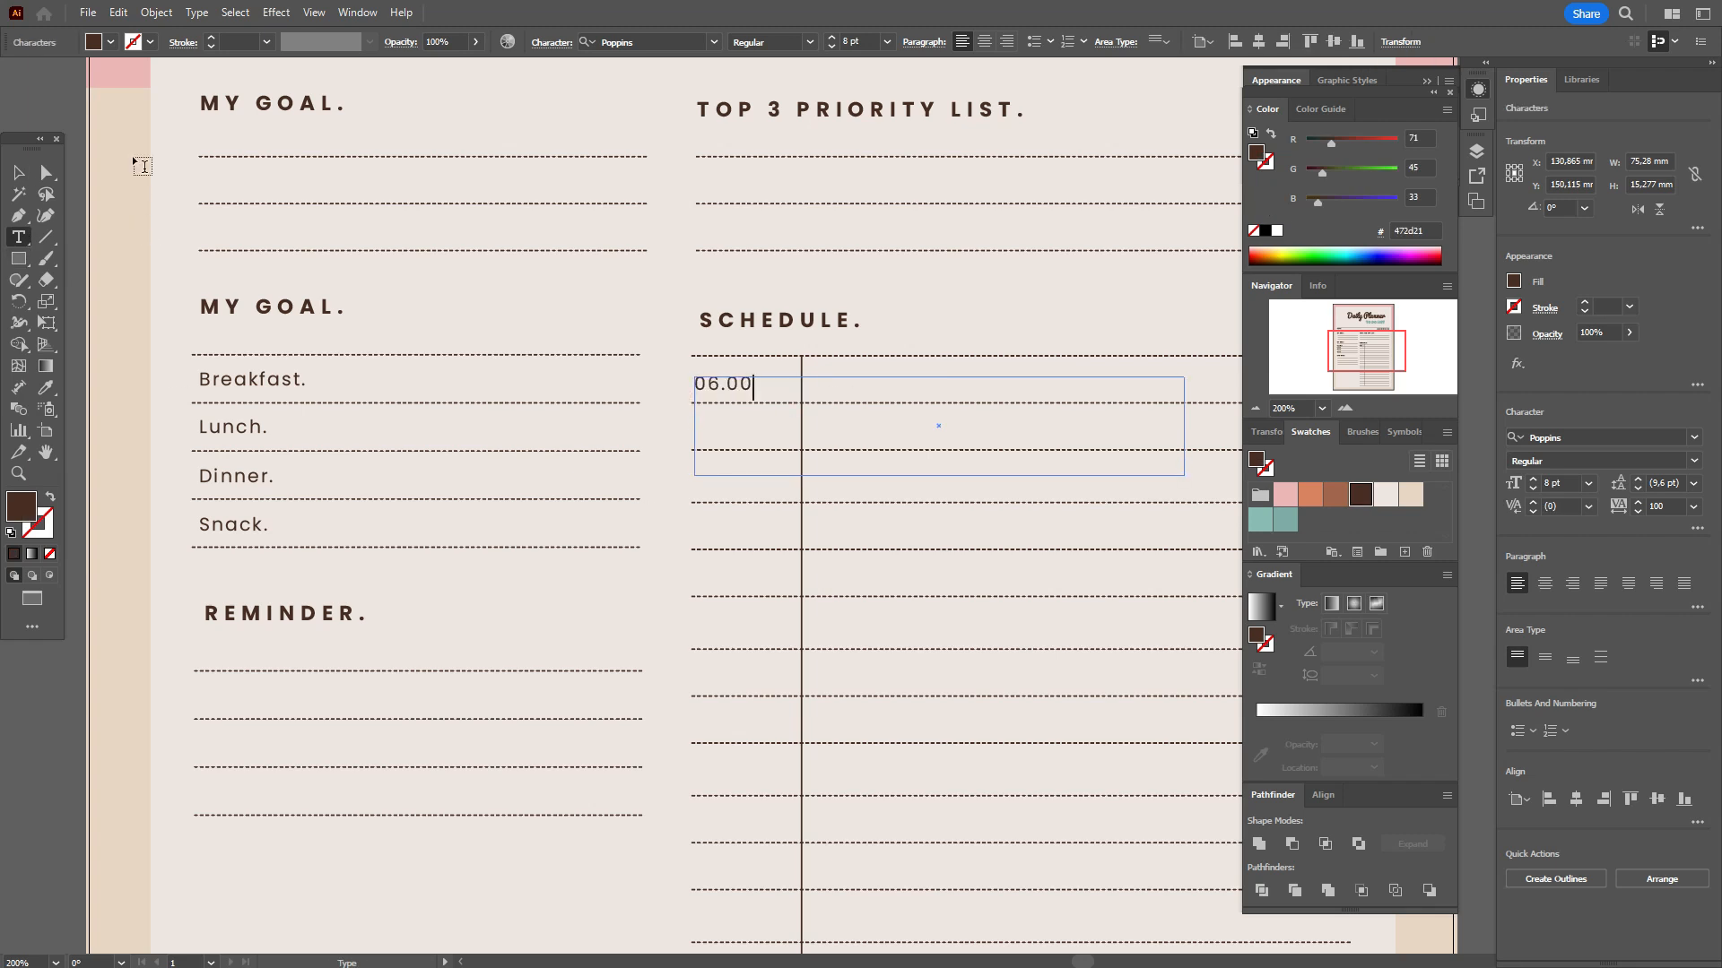
{"action": "key", "text": "Escape"}
Copy the "06.00" label one row down and repeat the copy through the remaining schedule rows
{"action": "left_click_drag", "start_coordinate": [750, 378], "coordinate": [765, 434]}
{"action": "key", "text": "ctrl+d"}
{"action": "key", "text": "ctrl+d"}
{"action": "key", "text": "ctrl+d"}
{"action": "key", "text": "ctrl+d"}
{"action": "key", "text": "ctrl+d"}
{"action": "key", "text": "ctrl+d"}
{"action": "key", "text": "ctrl+d"}
{"action": "key", "text": "ctrl+d"}
{"action": "key", "text": "ctrl+d"}
{"action": "key", "text": "ctrl+d"}
{"action": "key", "text": "ctrl+d"}
{"action": "key", "text": "ctrl+d"}
{"action": "key", "text": "ctrl+d"}
{"action": "key", "text": "ctrl+d"}
{"action": "key", "text": "ctrl+d"}
{"action": "key", "text": "ctrl+d"}
{"action": "key", "text": "ctrl+d"}
{"action": "scroll", "coordinate": [884, 461], "scroll_direction": "down", "scroll_amount": 5}
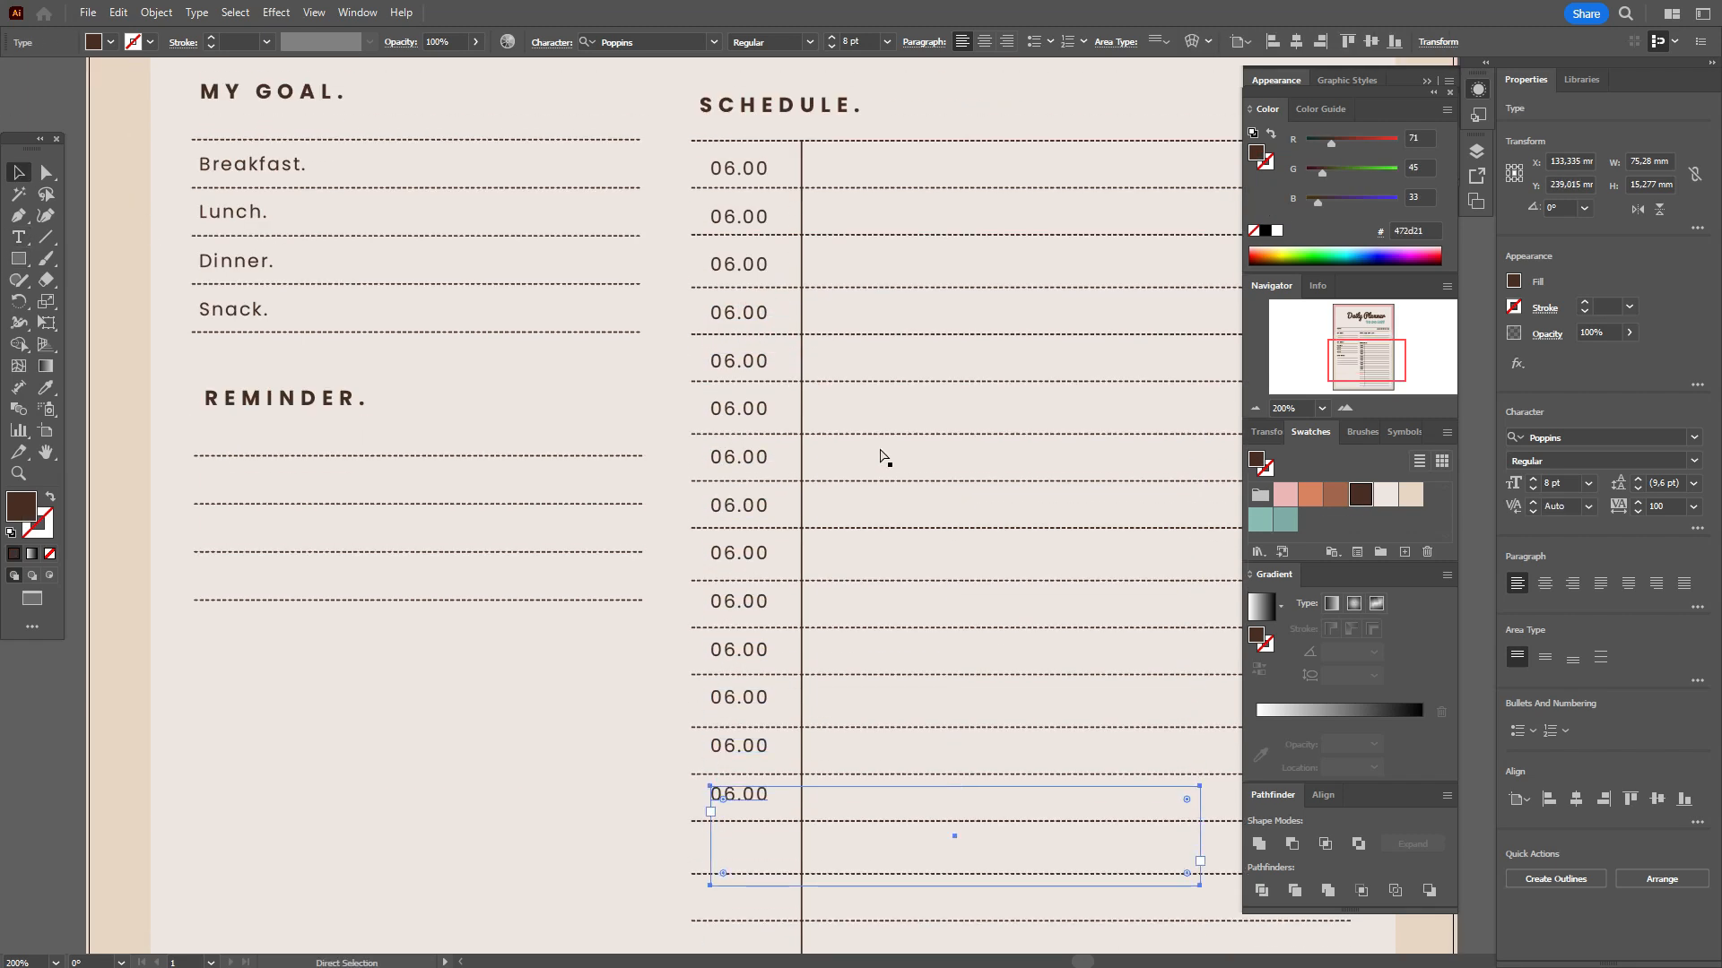
Change the second to sixth schedule time labels to 07.00, 08.00, 09.00, 10.00 and 11.00
{"action": "scroll", "coordinate": [884, 457], "scroll_direction": "up", "scroll_amount": 5}
{"action": "key", "text": "t"}
{"action": "left_click_drag", "start_coordinate": [738, 304], "coordinate": [710, 496]}
{"action": "type", "text": "7"}
{"action": "left_click", "coordinate": [15, 170]}
{"action": "type", "text": "t8"}
{"action": "left_click", "coordinate": [16, 170]}
{"action": "type", "text": "t91011"}
{"action": "key", "text": "Escape"}
Change the next three schedule time labels to 12.00, 13.00 and 14.00
{"action": "double_click", "coordinate": [731, 544]}
{"action": "type", "text": "12"}
{"action": "key", "text": "Escape"}
{"action": "double_click", "coordinate": [734, 592]}
{"action": "type", "text": "13"}
{"action": "key", "text": "Escape"}
{"action": "double_click", "coordinate": [731, 640]}
{"action": "type", "text": "14"}
{"action": "key", "text": "Escape"}
Change the three time labels below 14.00 to 15.00, 16.00 and 17.00
{"action": "double_click", "coordinate": [731, 688]}
{"action": "type", "text": "15"}
{"action": "key", "text": "Escape"}
{"action": "double_click", "coordinate": [731, 736]}
{"action": "type", "text": "16"}
{"action": "key", "text": "Escape"}
{"action": "double_click", "coordinate": [732, 784]}
{"action": "type", "text": "17"}
{"action": "key", "text": "Escape"}
Change the three time labels below 17.00 to 18.00, 19.00 and 20.00
{"action": "left_click", "coordinate": [736, 832]}
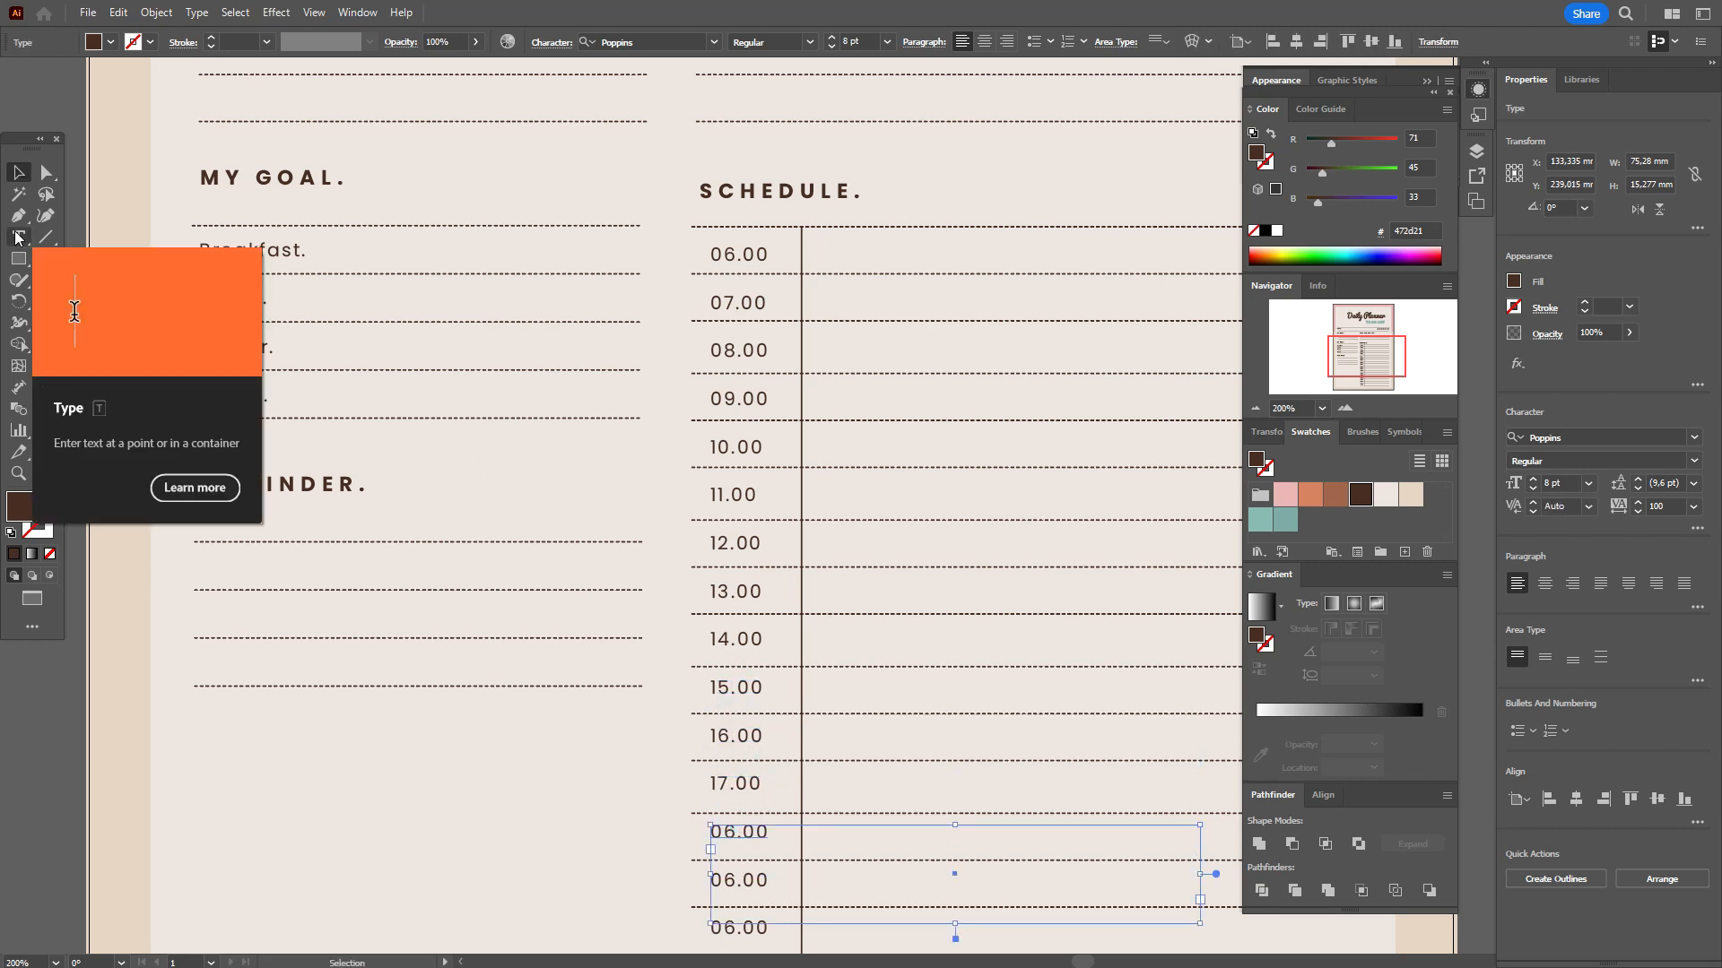
{"action": "double_click", "coordinate": [698, 830]}
{"action": "type", "text": "18"}
{"action": "key", "text": "Escape"}
{"action": "double_click", "coordinate": [730, 879]}
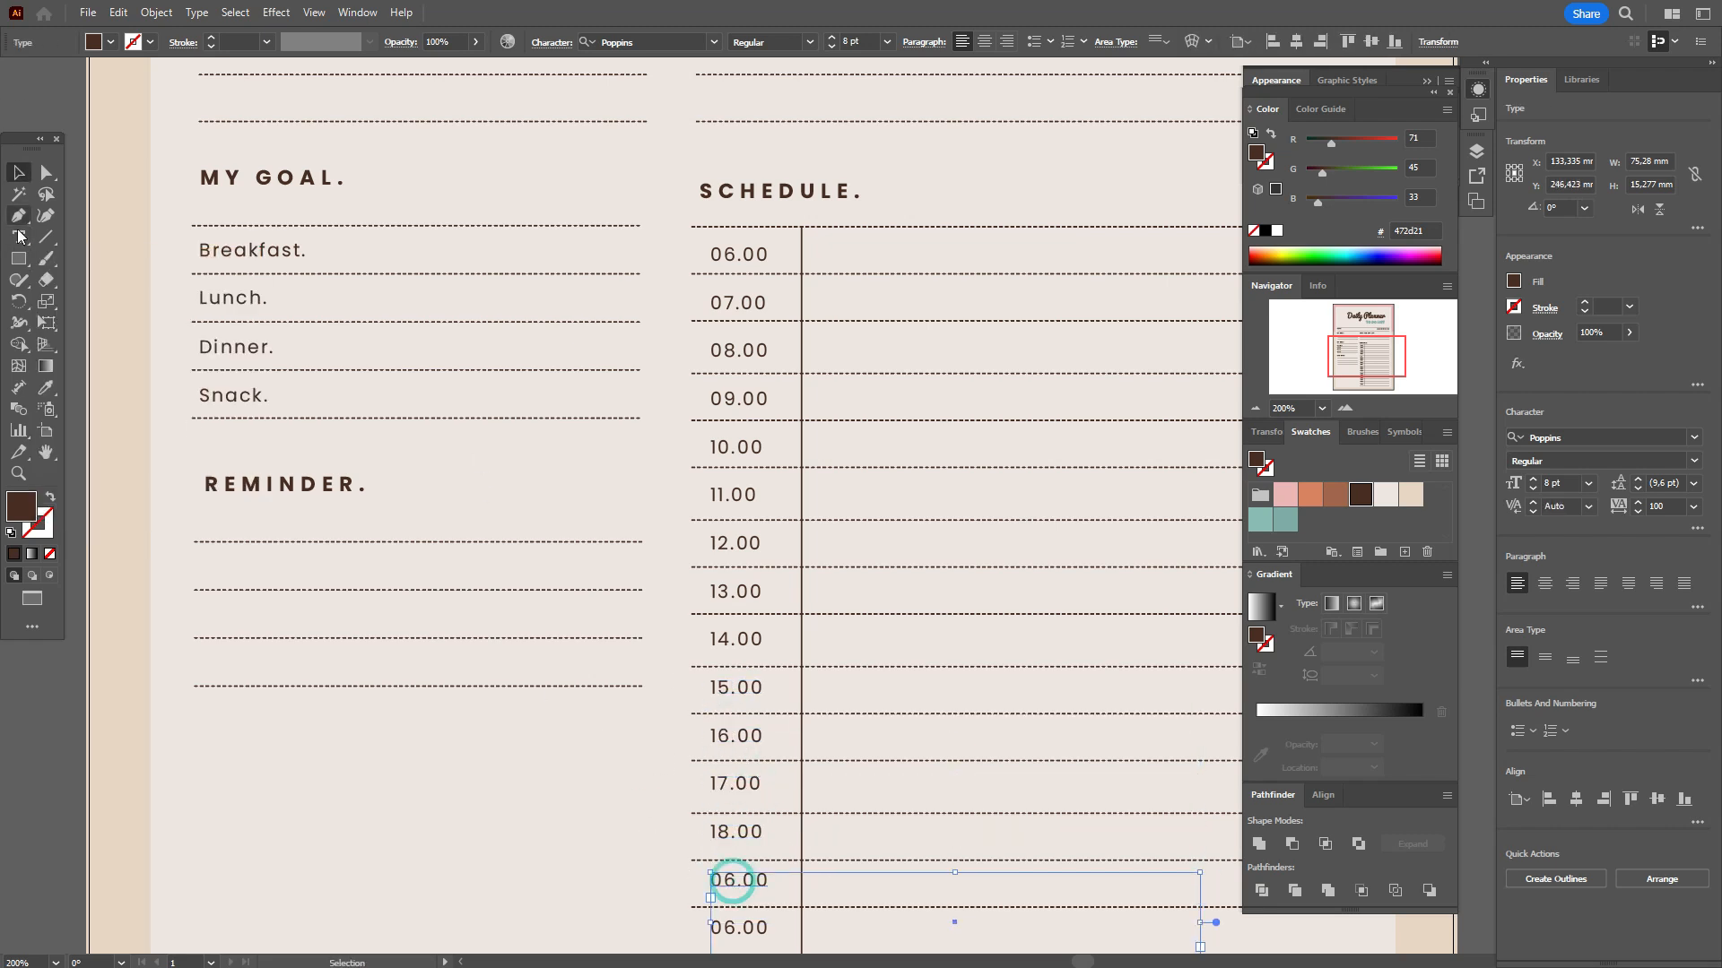
{"action": "type", "text": "19"}
{"action": "scroll", "coordinate": [730, 880], "scroll_direction": "down", "scroll_amount": 5}
{"action": "key", "text": "Escape"}
{"action": "left_click", "coordinate": [729, 697]}
{"action": "double_click", "coordinate": [730, 697]}
{"action": "type", "text": "20"}
Change the last four schedule time labels to 21.00, 22.00, 23.00 and 00.00
{"action": "left_click", "coordinate": [732, 741]}
{"action": "left_click", "coordinate": [19, 237]}
{"action": "type", "text": "21"}
{"action": "left_click_drag", "start_coordinate": [737, 741], "coordinate": [699, 885]}
{"action": "left_click", "coordinate": [731, 790]}
{"action": "type", "text": "22"}
{"action": "left_click", "coordinate": [734, 834]}
{"action": "type", "text": "23"}
{"action": "left_click", "coordinate": [735, 884]}
{"action": "type", "text": "00"}
Select only the schedule time labels, excluding the lines and background, and convert them to outlines
{"action": "left_click", "coordinate": [853, 916]}
{"action": "left_click", "coordinate": [55, 962]}
{"action": "type", "text": "90"}
{"action": "key", "text": "Return"}
{"action": "left_click_drag", "start_coordinate": [747, 576], "coordinate": [630, 869]}
{"action": "left_click_drag", "start_coordinate": [630, 869], "coordinate": [612, 381]}
{"action": "left_click", "coordinate": [866, 633], "text": "shift"}
{"action": "left_click", "coordinate": [919, 628], "text": "shift"}
{"action": "left_click", "coordinate": [660, 363], "text": "shift"}
{"action": "left_click", "coordinate": [1542, 582]}
Fine-tune the vertical positions of the time labels from 10.00 to 13.00 so they sit centred in their rows
{"action": "left_click", "coordinate": [625, 421]}
{"action": "left_click", "coordinate": [615, 454]}
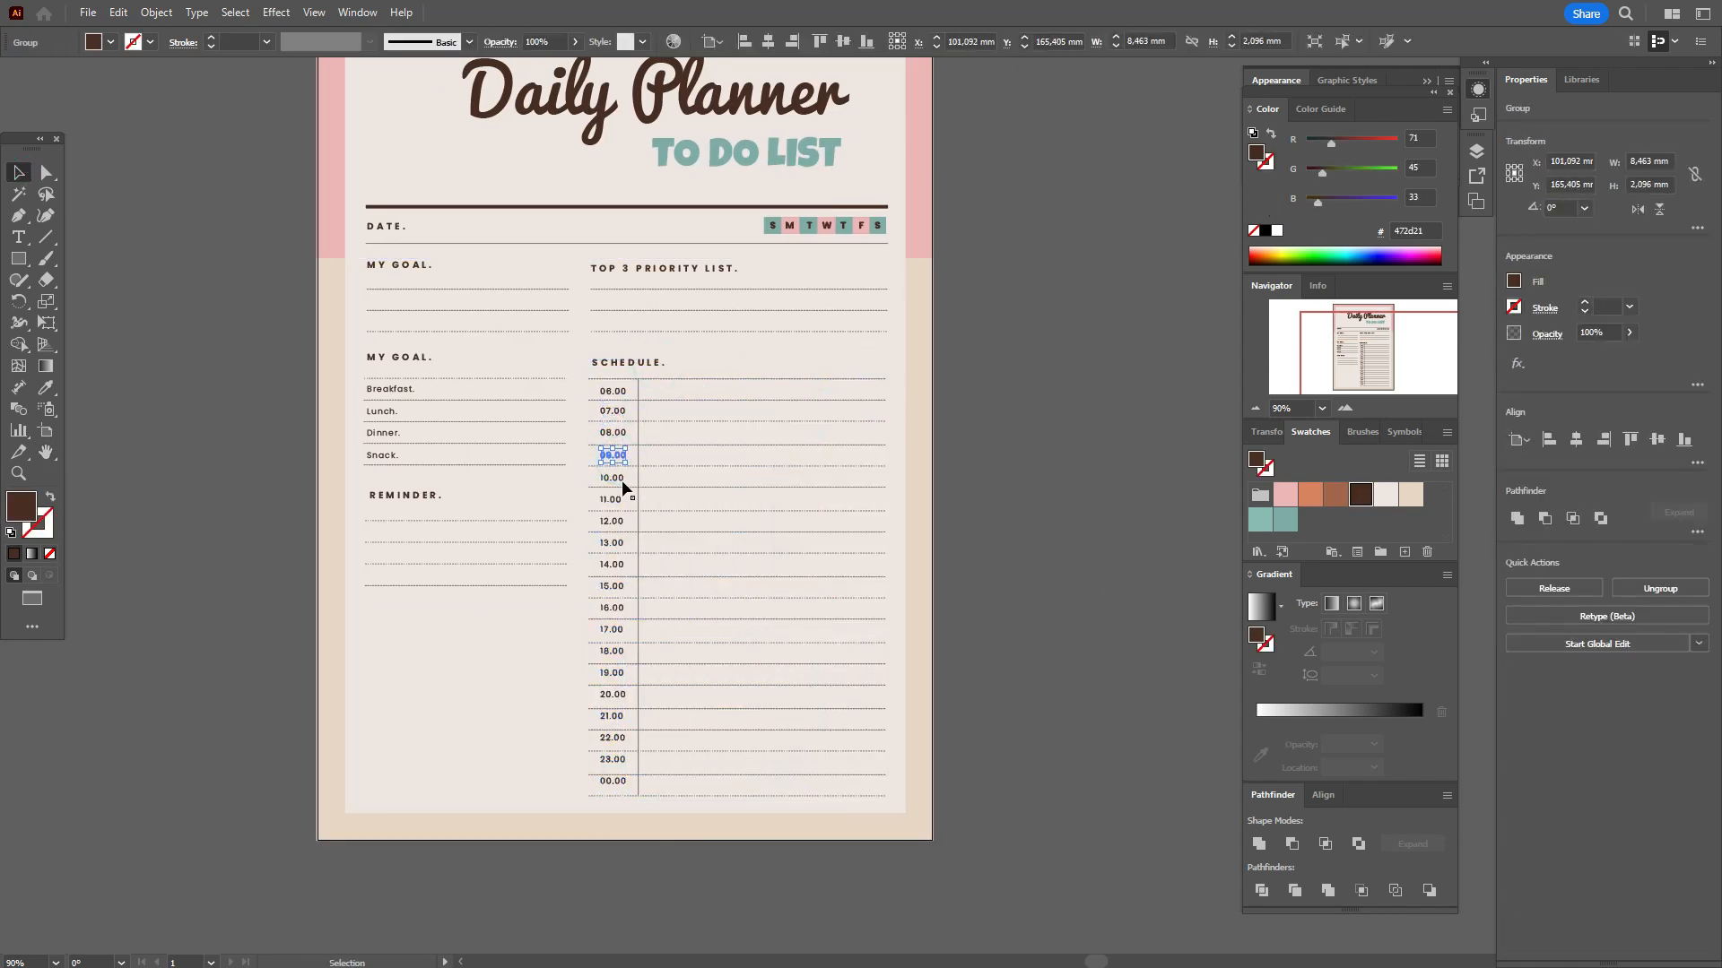
{"action": "left_click", "coordinate": [615, 479]}
{"action": "key", "text": "Up"}
{"action": "key", "text": "Up"}
{"action": "left_click", "coordinate": [612, 499]}
{"action": "key", "text": "Up"}
{"action": "left_click", "coordinate": [613, 522]}
{"action": "key", "text": "Down"}
{"action": "left_click", "coordinate": [613, 544]}
{"action": "key", "text": "Up"}
Nudge the 19.00, 20.00, 21.00 and 22.00 labels down to sit evenly in their schedule rows
{"action": "left_click", "coordinate": [612, 674]}
{"action": "key", "text": "Down"}
{"action": "key", "text": "Down"}
{"action": "left_click", "coordinate": [613, 695]}
{"action": "key", "text": "Down"}
{"action": "key", "text": "Down"}
{"action": "left_click", "coordinate": [612, 716]}
{"action": "key", "text": "Down"}
{"action": "key", "text": "Down"}
{"action": "key", "text": "Down"}
{"action": "left_click", "coordinate": [612, 739]}
{"action": "key", "text": "Down"}
{"action": "key", "text": "Down"}
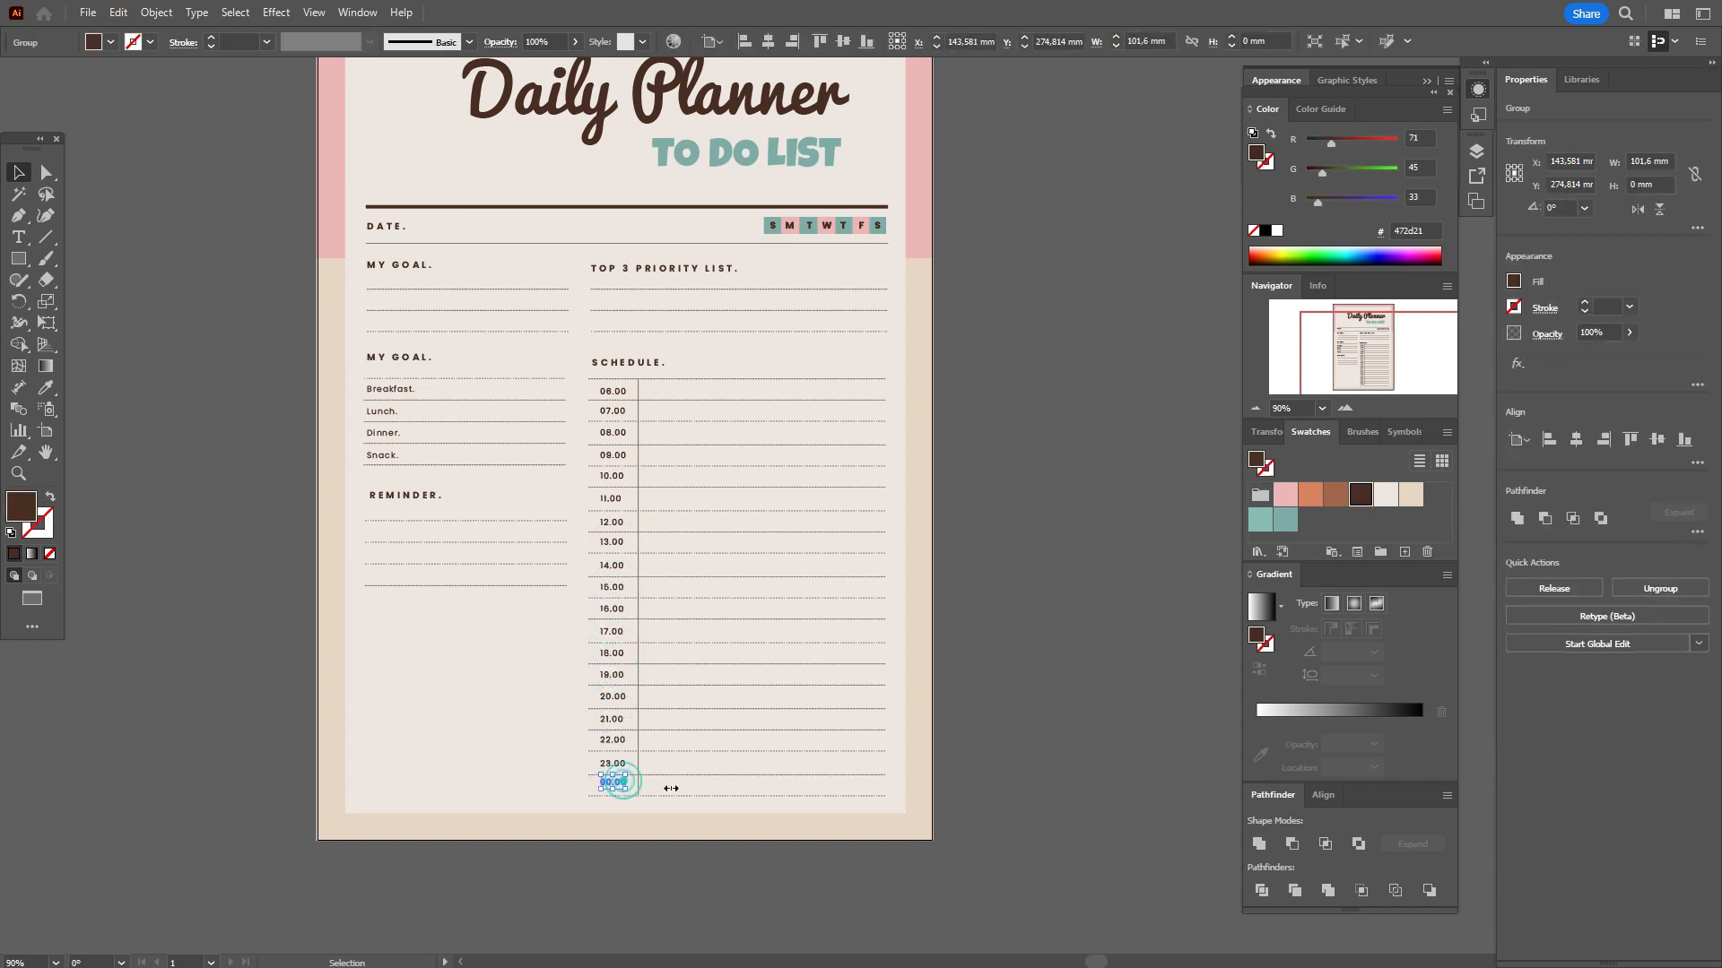
Draw a beige #e7d6c3 rectangle about 56 × 53 mm below the reminder lines and round its corners to about 8.6 mm
{"action": "left_click", "coordinate": [46, 452]}
{"action": "left_click", "coordinate": [1410, 494]}
{"action": "left_click", "coordinate": [18, 259]}
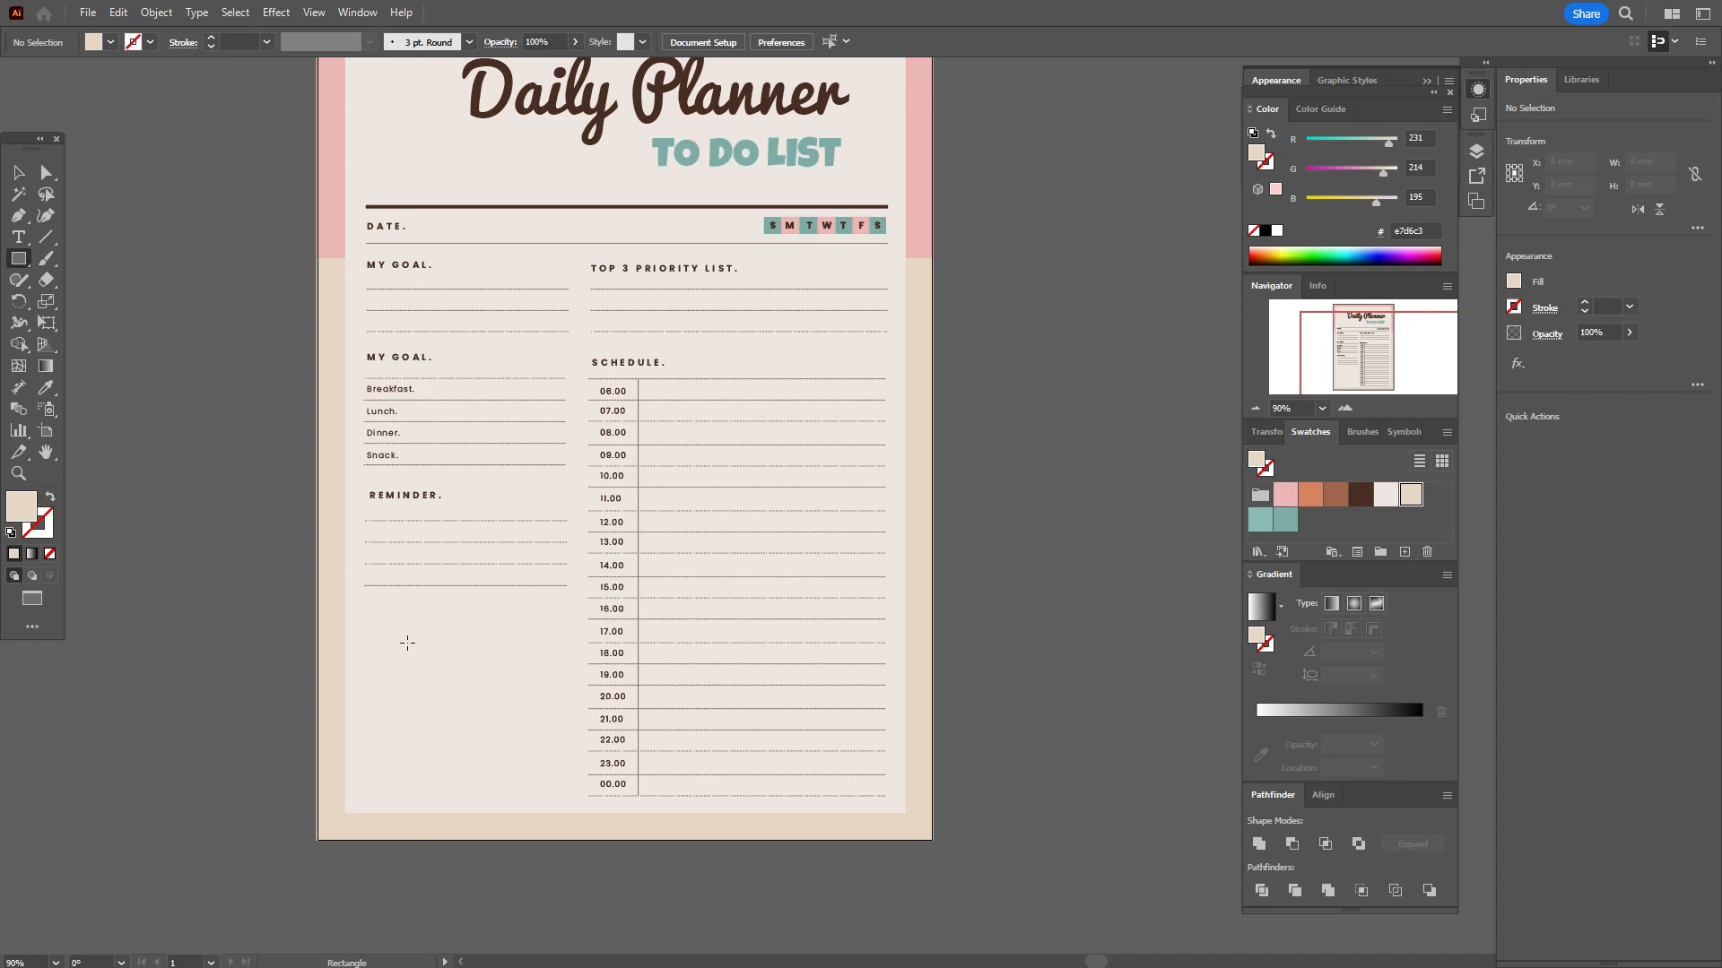
{"action": "mouse_move", "coordinate": [407, 643]}
{"action": "left_mouse_down"}
{"action": "mouse_move", "coordinate": [506, 762]}
{"action": "mouse_move", "coordinate": [571, 796]}
{"action": "left_mouse_up"}
{"action": "left_click", "coordinate": [46, 171]}
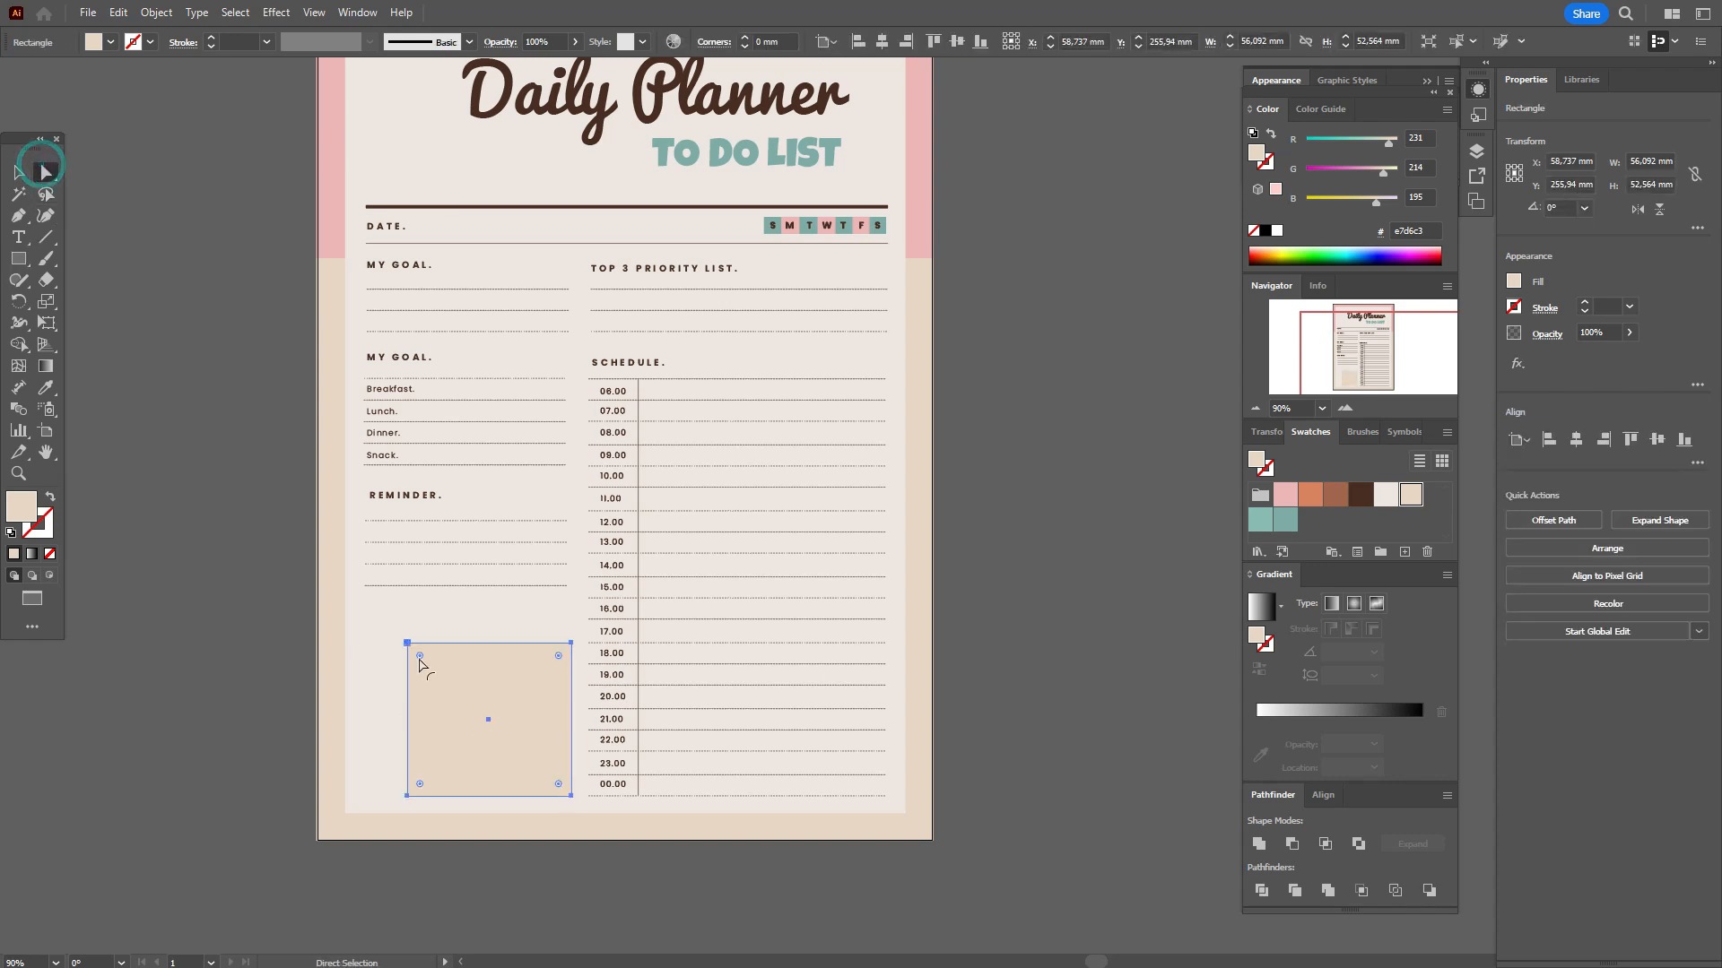
{"action": "left_click_drag", "start_coordinate": [420, 656], "coordinate": [437, 671]}
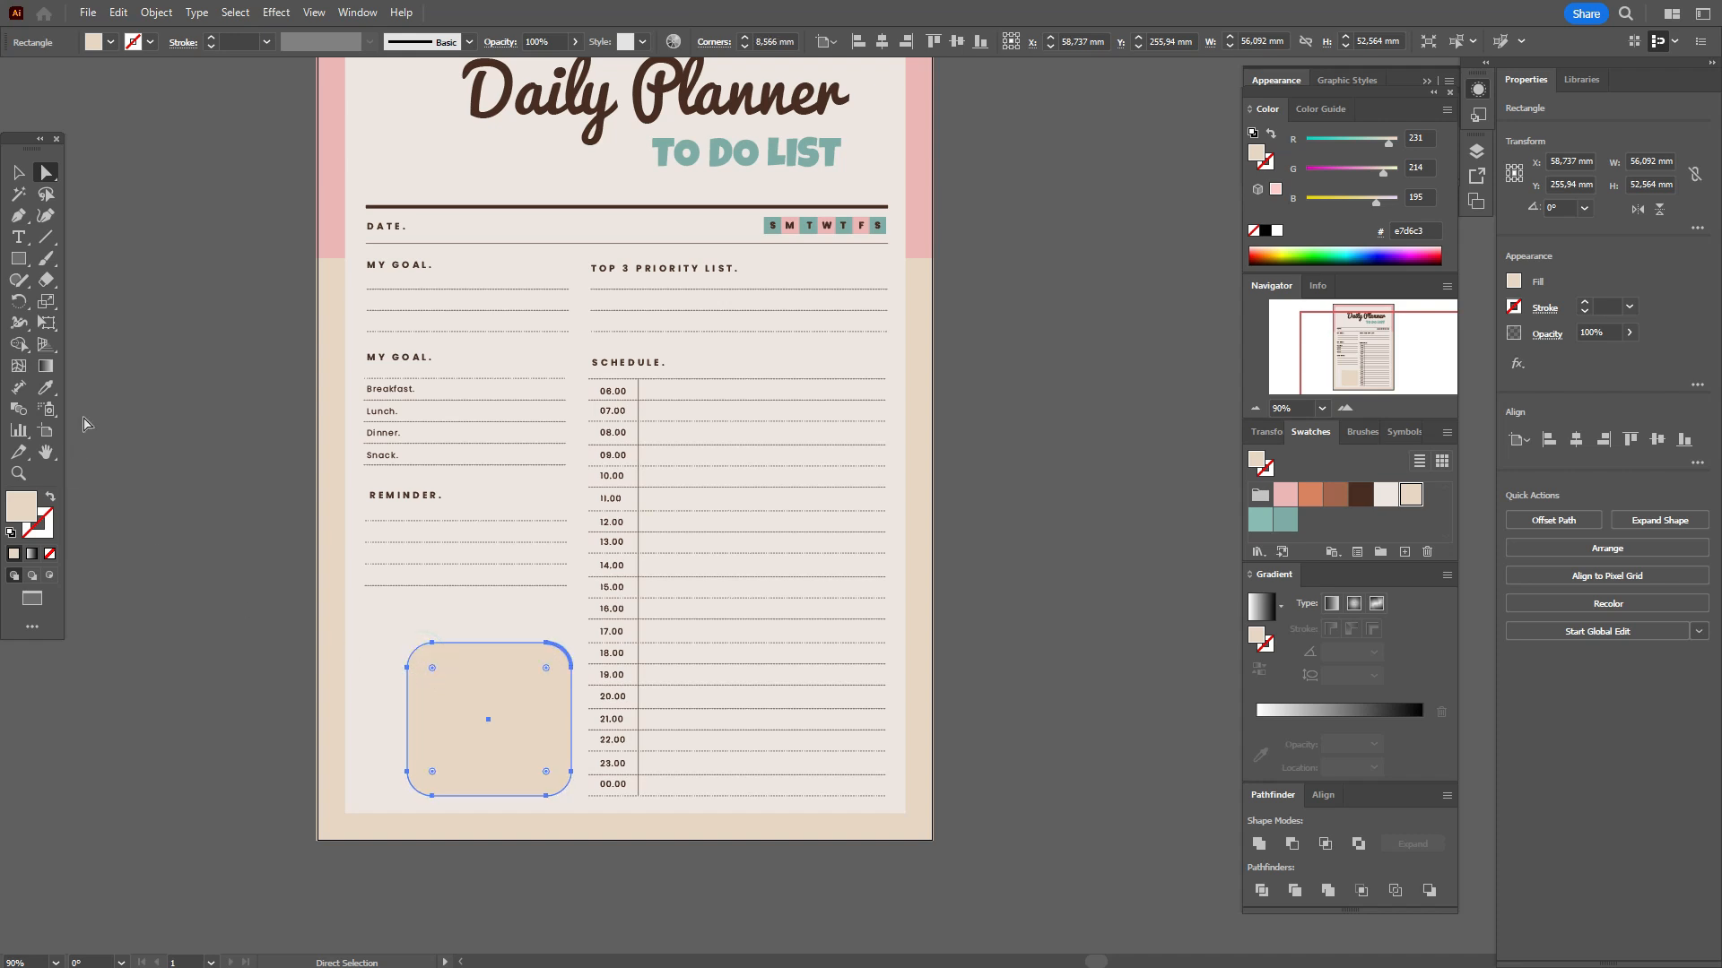
{"action": "left_click", "coordinate": [18, 171]}
{"action": "left_click", "coordinate": [134, 318]}
Add a text box reading "Notes" and set its font to Sacramento
{"action": "left_click", "coordinate": [18, 237]}
{"action": "left_click_drag", "start_coordinate": [236, 548], "coordinate": [616, 670]}
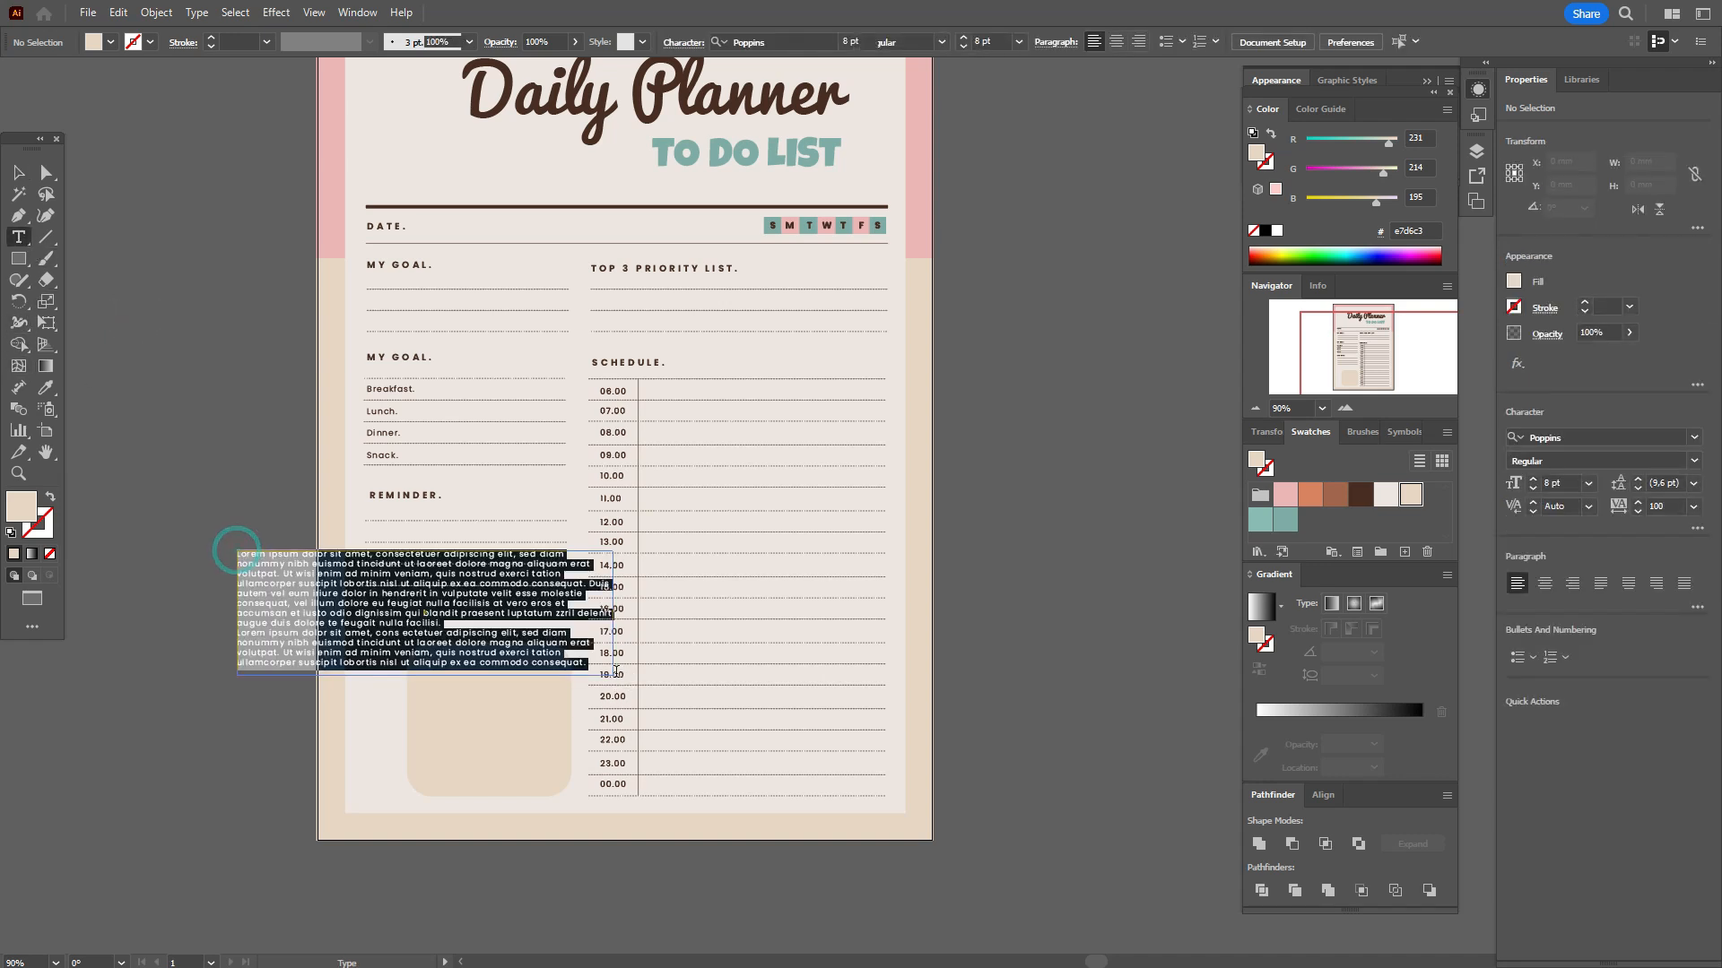
{"action": "key", "text": "BackSpace"}
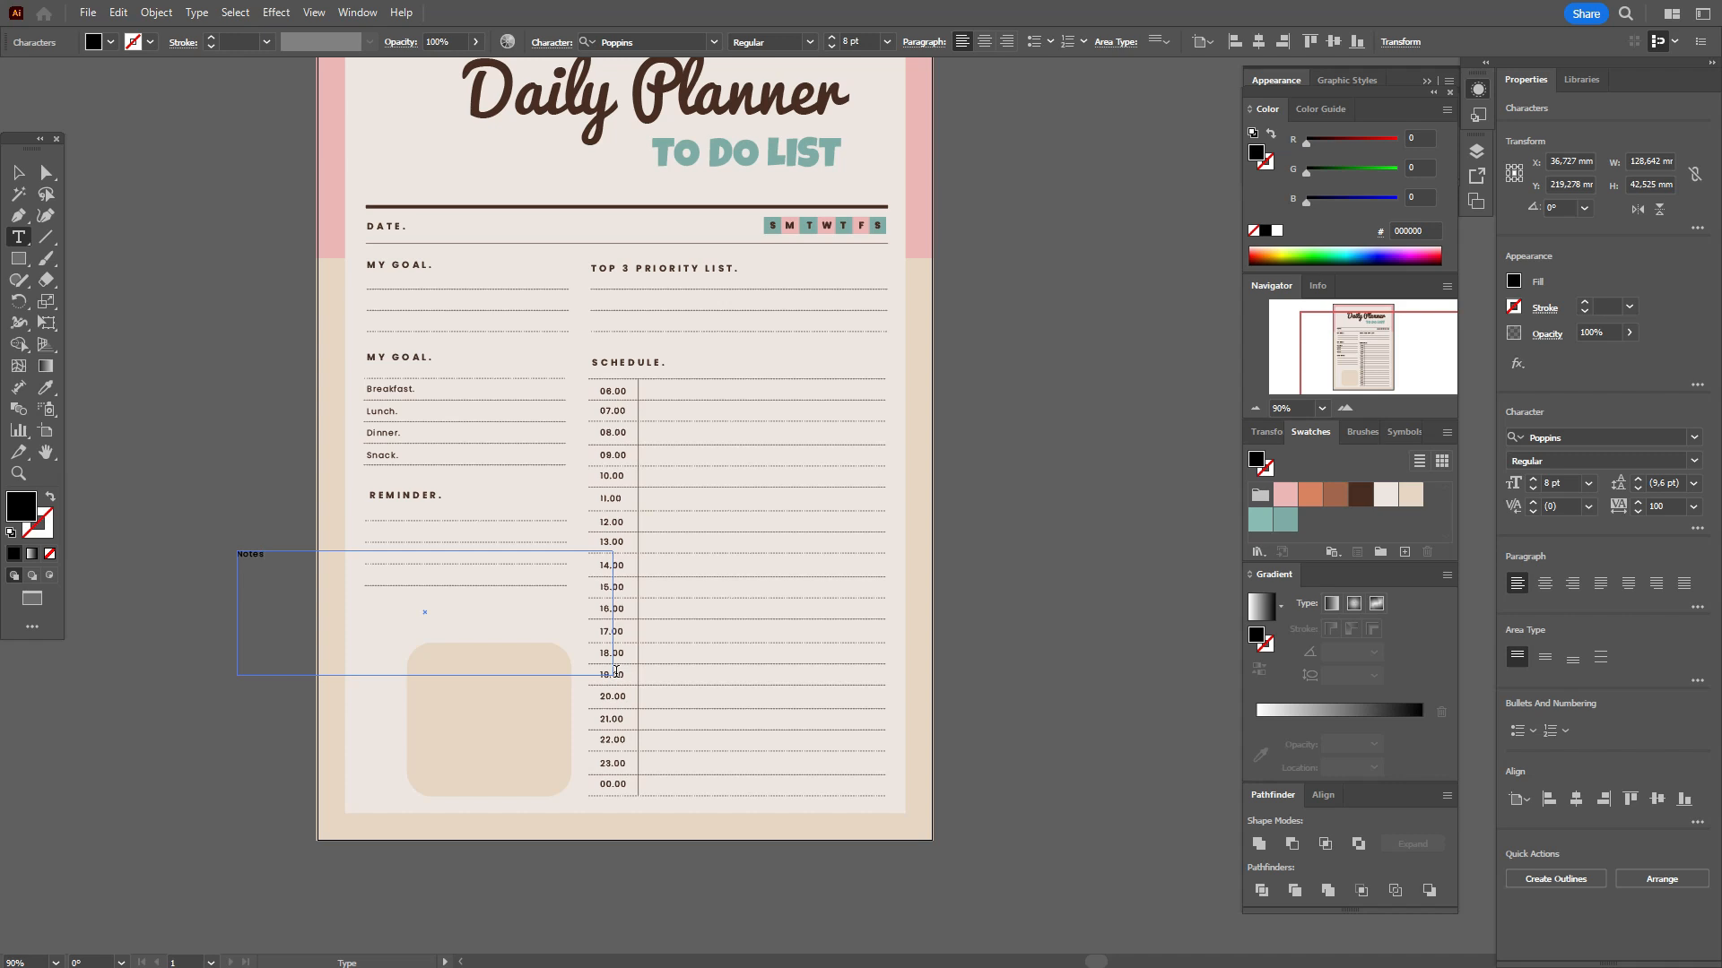
{"action": "left_click", "coordinate": [18, 172]}
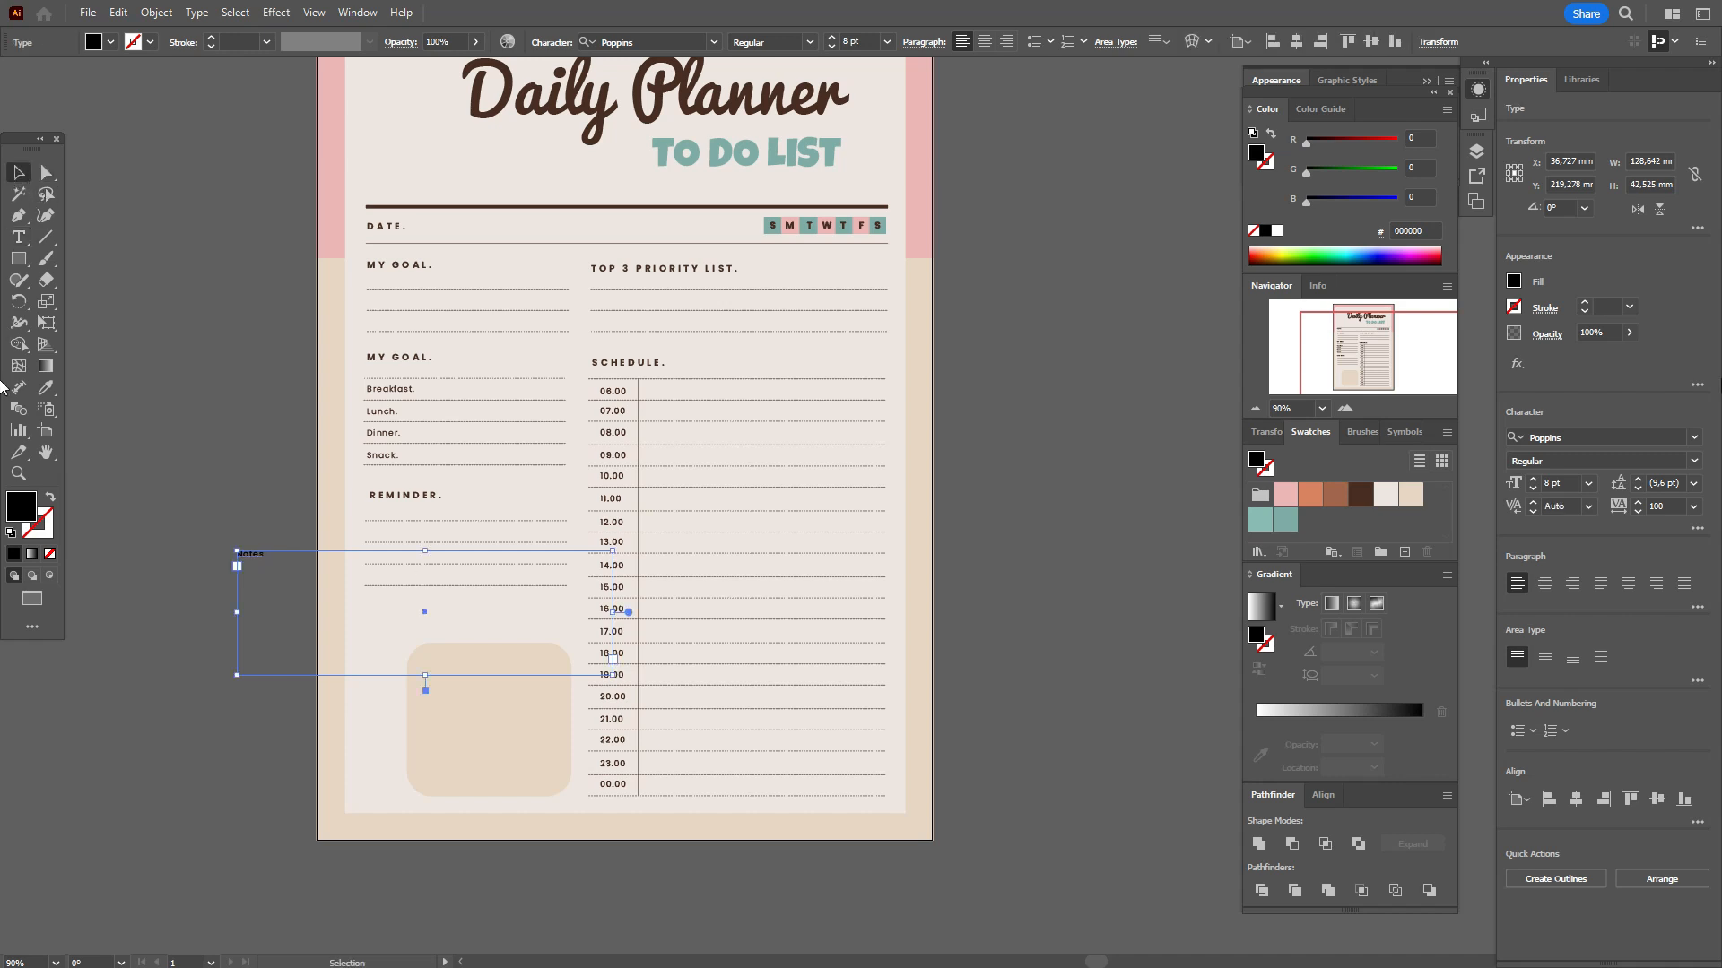
{"action": "left_click", "coordinate": [1694, 440]}
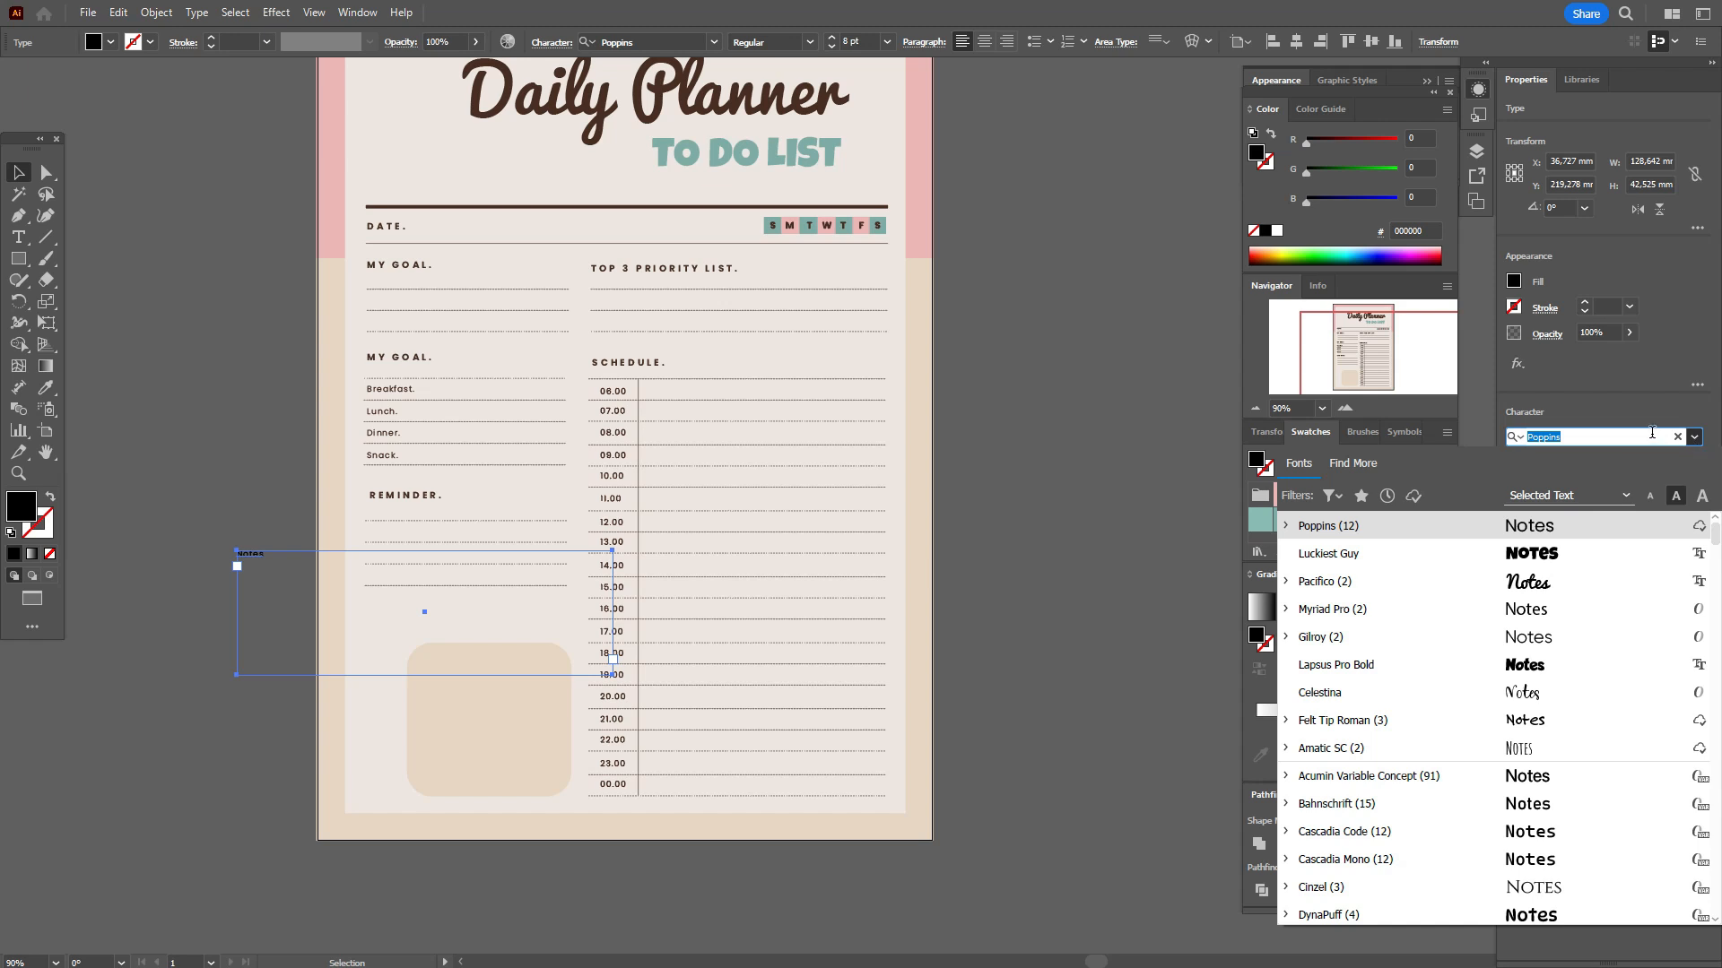
{"action": "type", "text": "sa"}
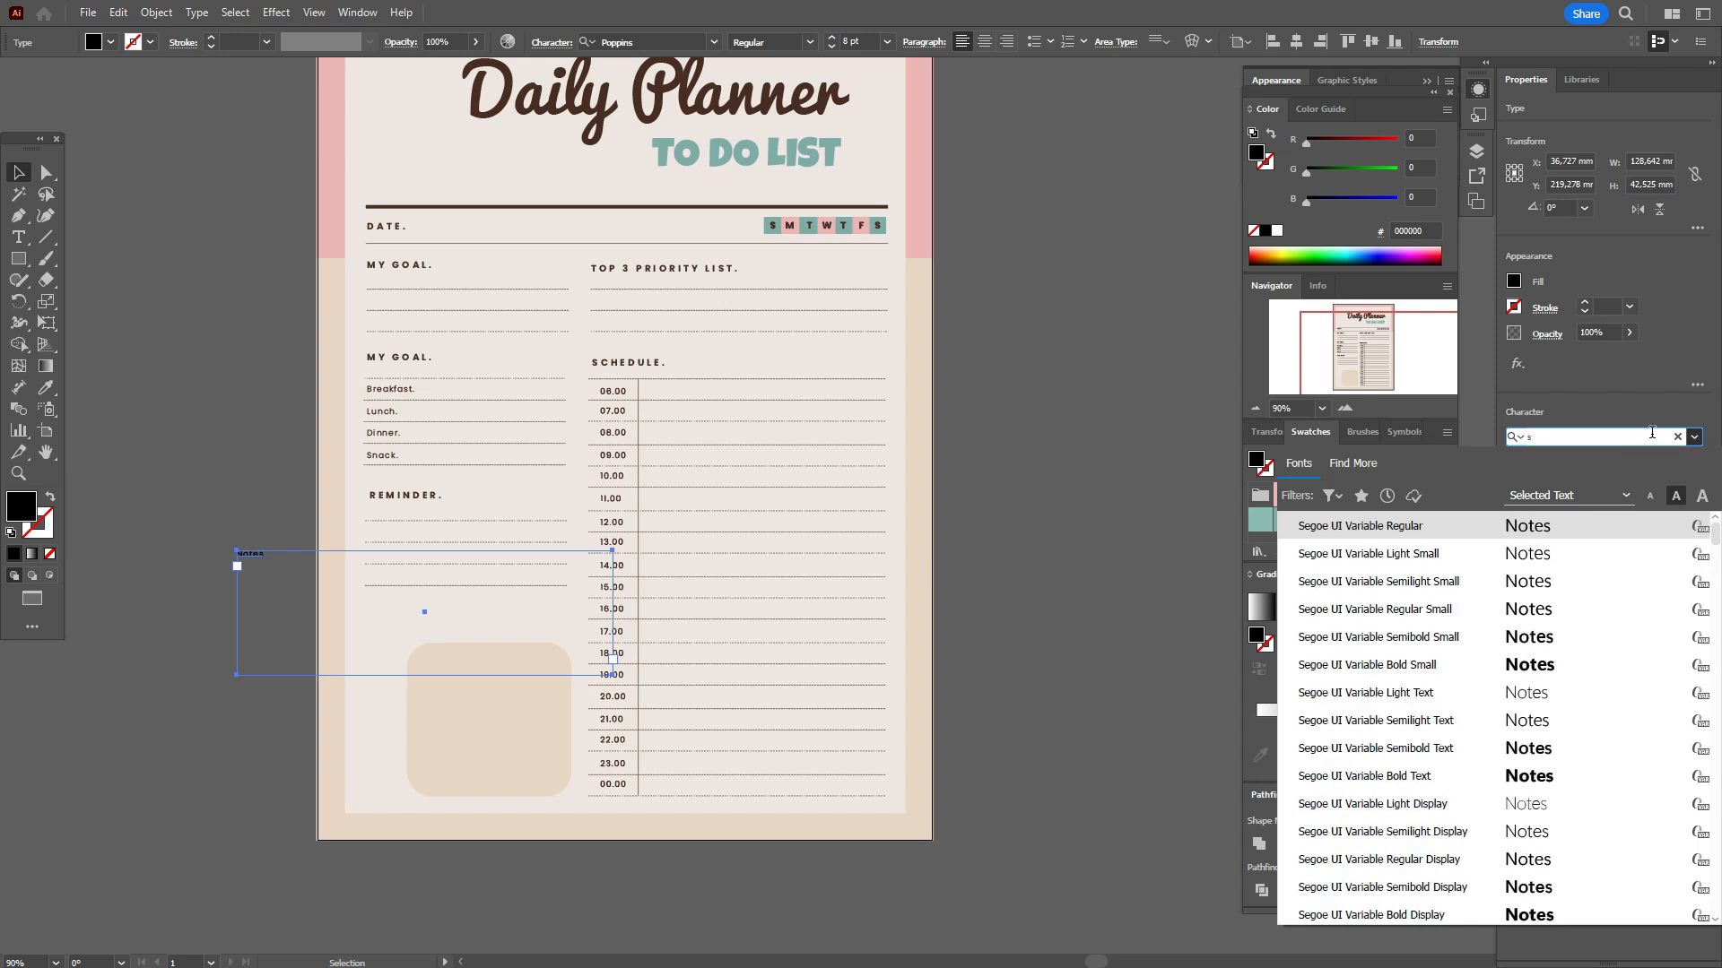
{"action": "left_click", "coordinate": [1614, 536]}
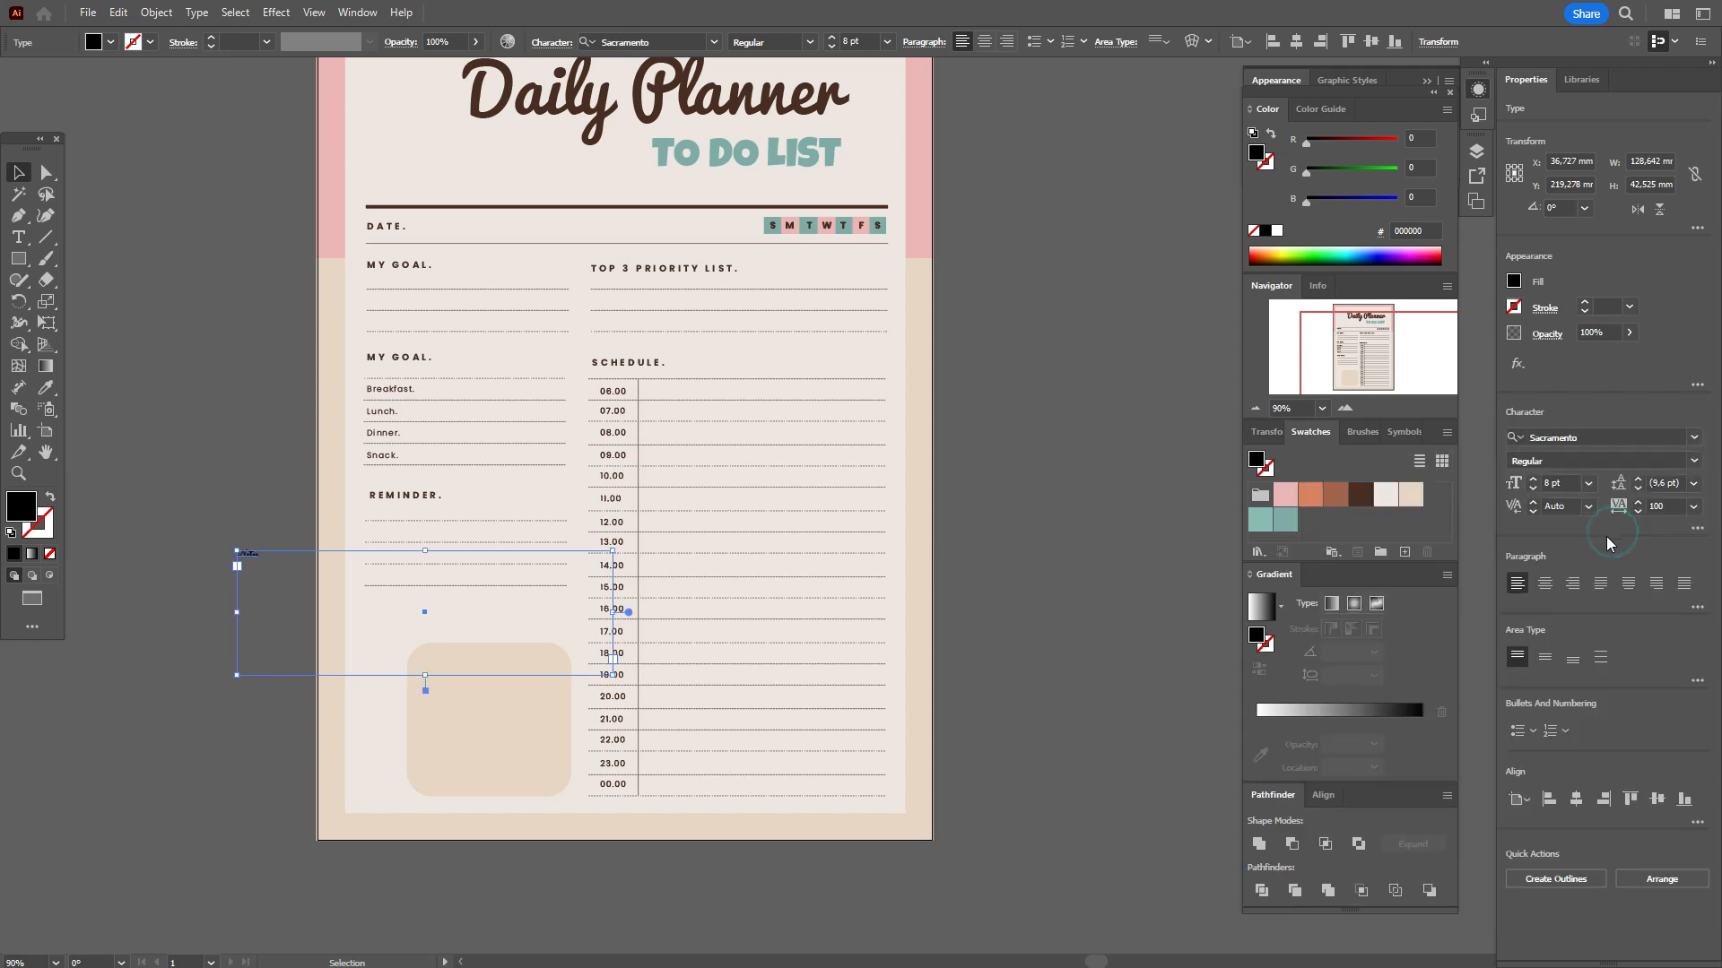
Move the "Notes" text to the upper edge of the beige rounded rectangle and set its size to 20 pt
{"action": "left_click", "coordinate": [1553, 483]}
{"action": "type", "text": "15"}
{"action": "key", "text": "Return"}
{"action": "left_click_drag", "start_coordinate": [464, 635], "coordinate": [461, 633]}
{"action": "double_click", "coordinate": [1551, 484]}
{"action": "type", "text": "20"}
{"action": "key", "text": "Return"}
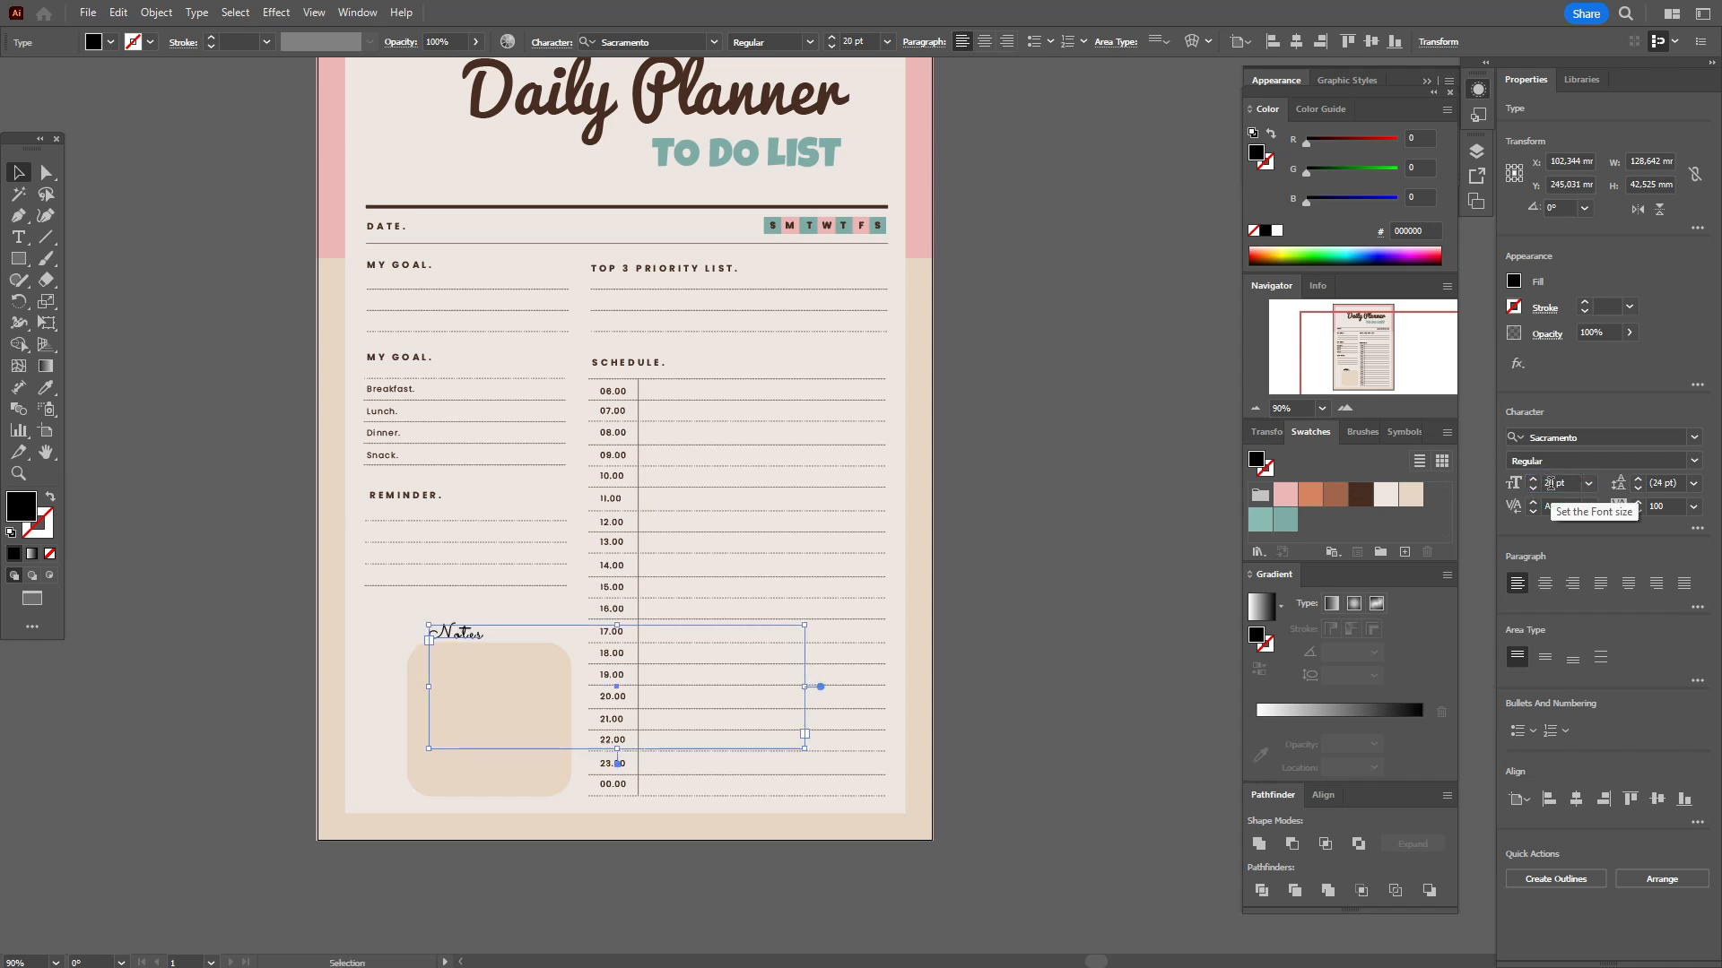
Shift the "Notes" text slightly up and to the left above the beige box and fill it with brown #472d21
{"action": "key", "text": "Up"}
{"action": "key", "text": "Up"}
{"action": "key", "text": "Left"}
{"action": "key", "text": "Left"}
{"action": "key", "text": "Up"}
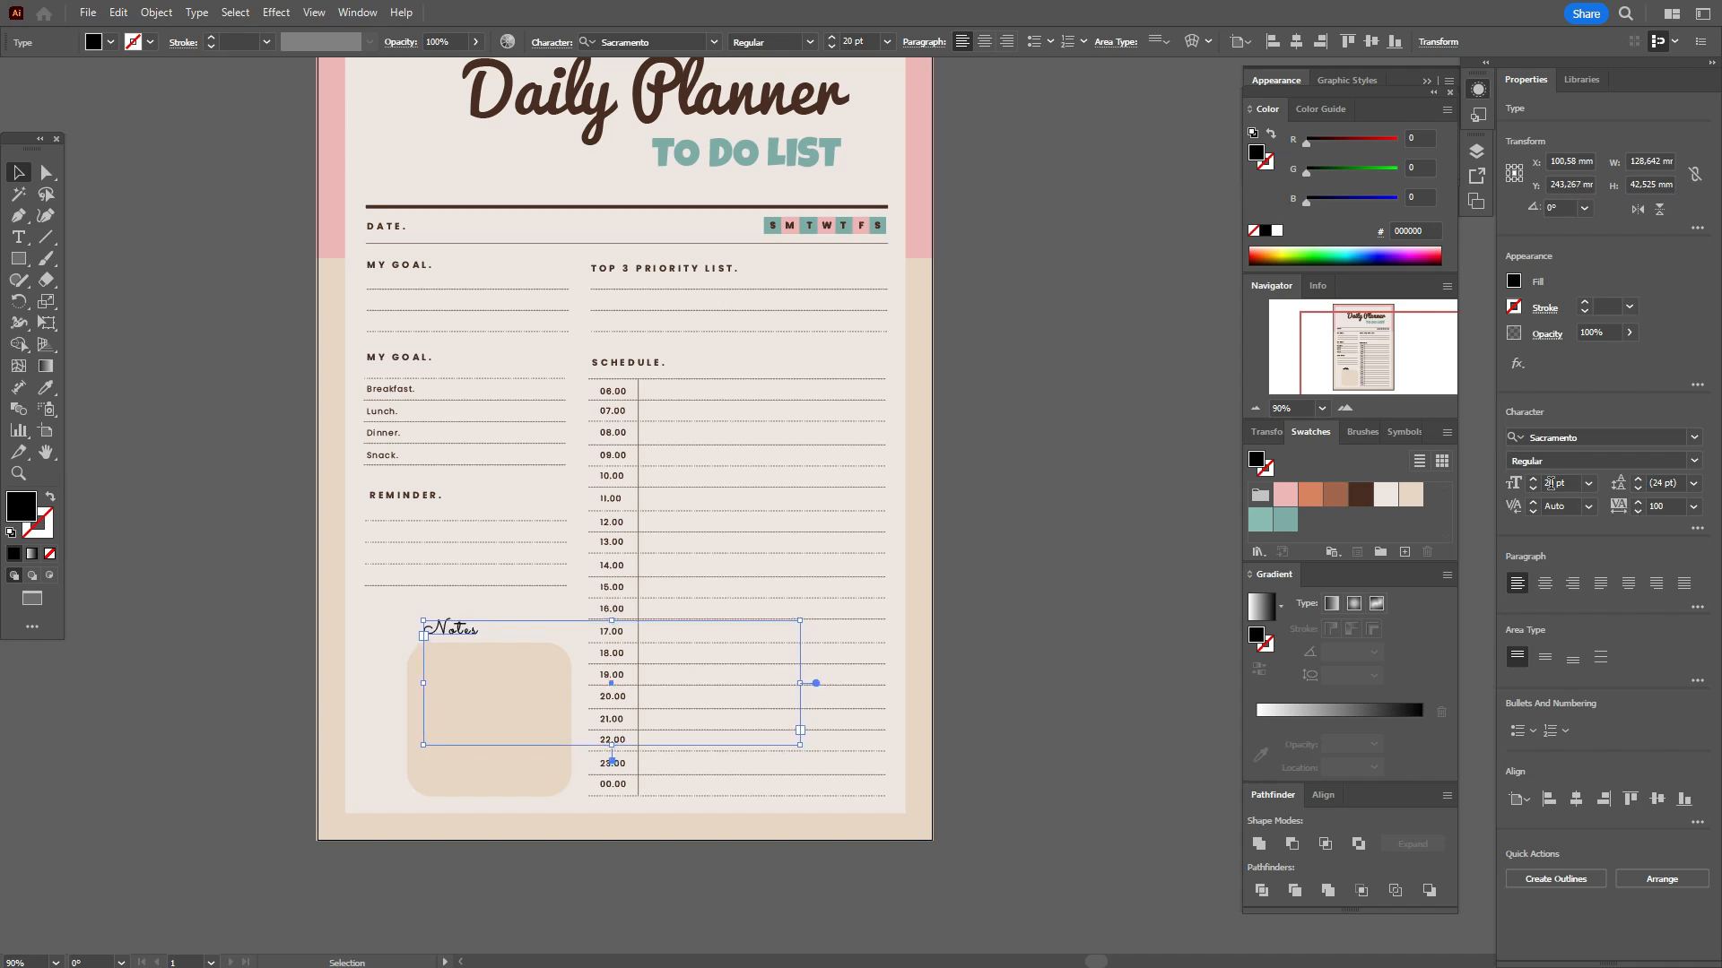
{"action": "left_click", "coordinate": [1359, 498]}
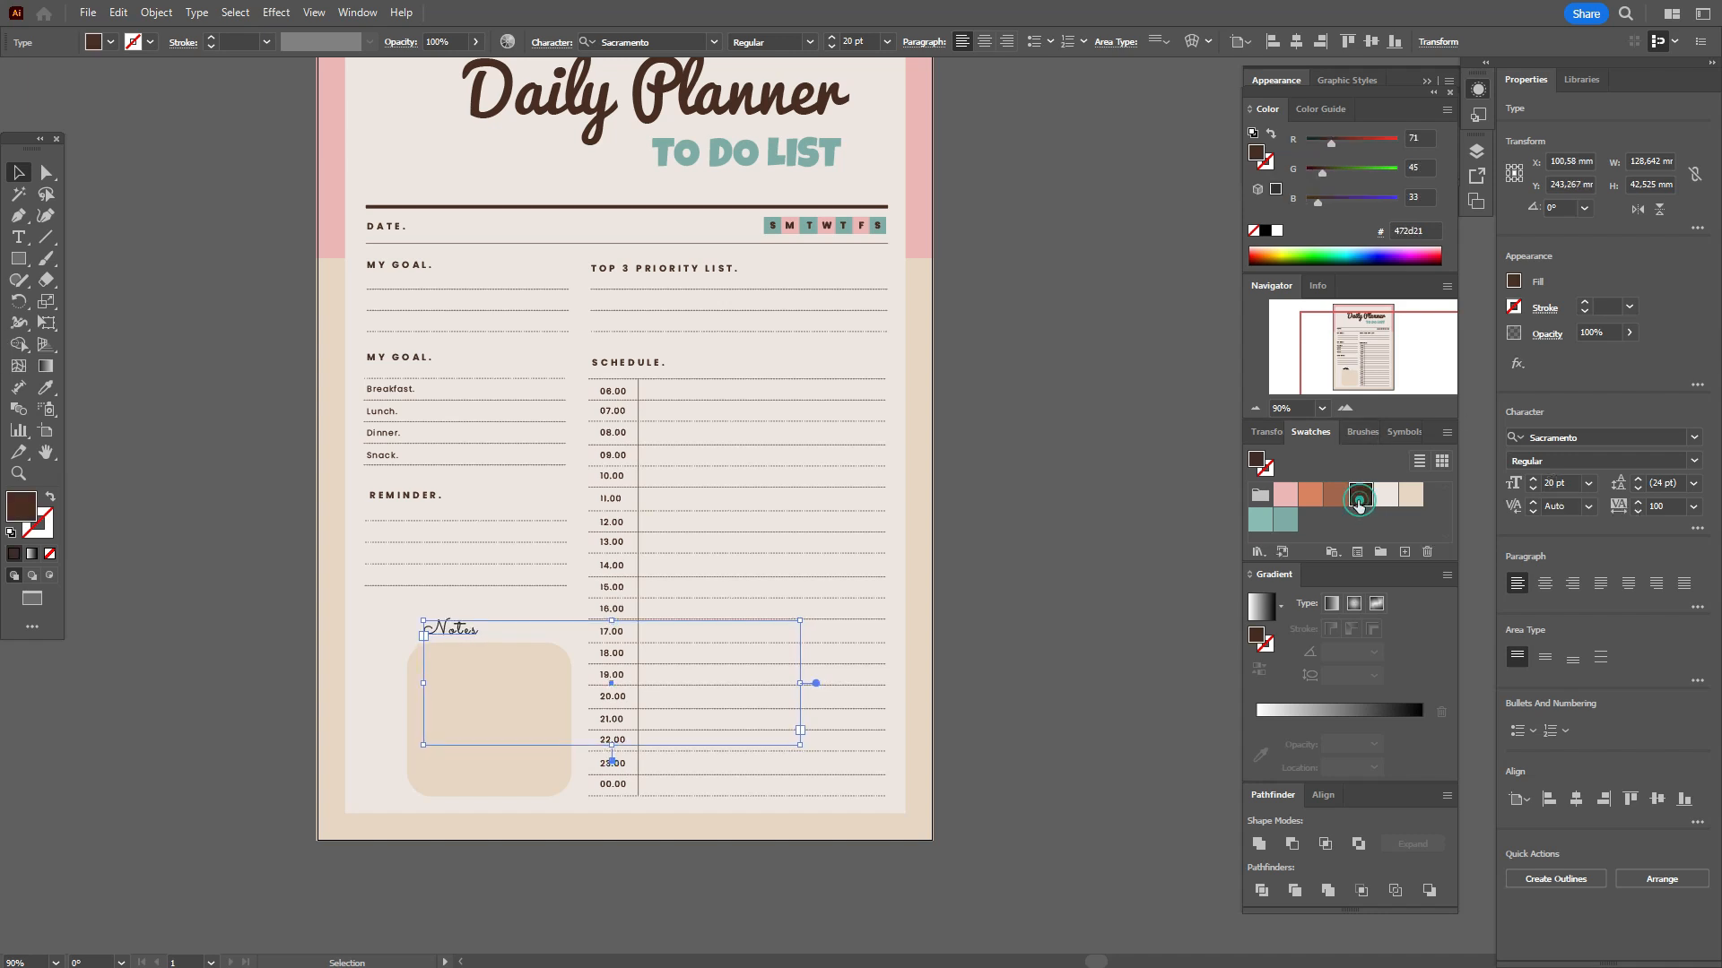
{"action": "left_click", "coordinate": [1067, 574]}
{"action": "scroll", "coordinate": [1048, 488], "scroll_direction": "up", "scroll_amount": 2}
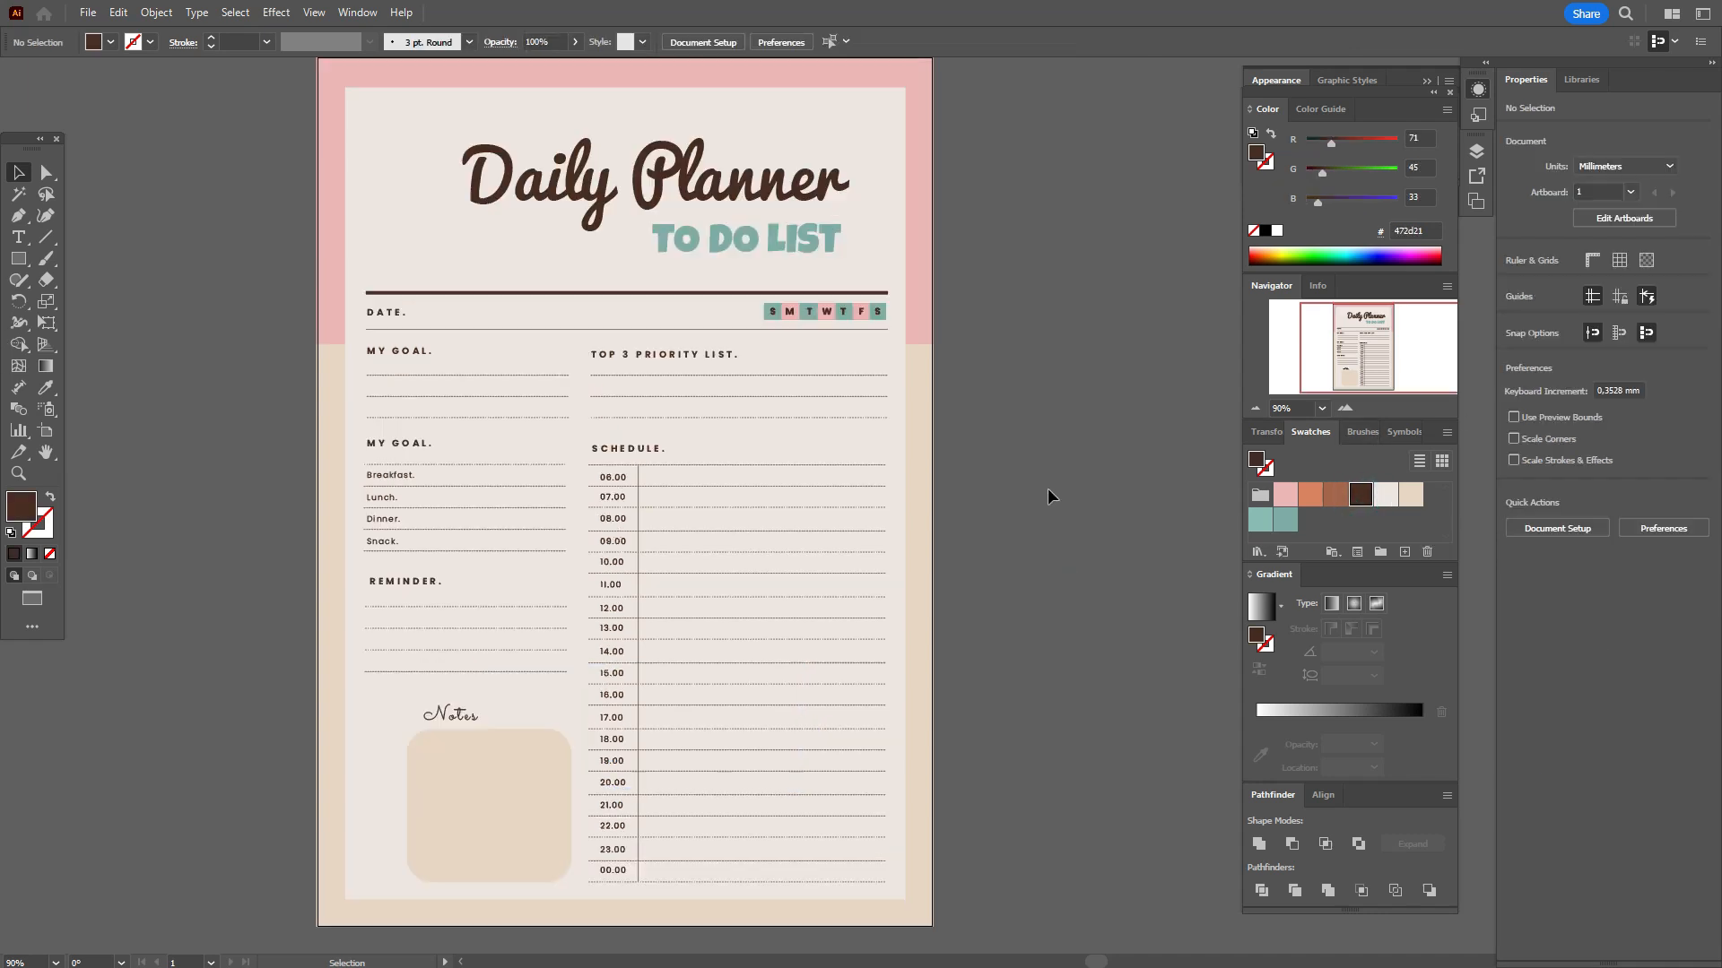
Draw a teal #8abcb4 rectangle about 26 × 7 mm over the first "MY GOAL." heading and bring the heading text in front of it
{"action": "left_click", "coordinate": [1267, 529]}
{"action": "left_click", "coordinate": [20, 262]}
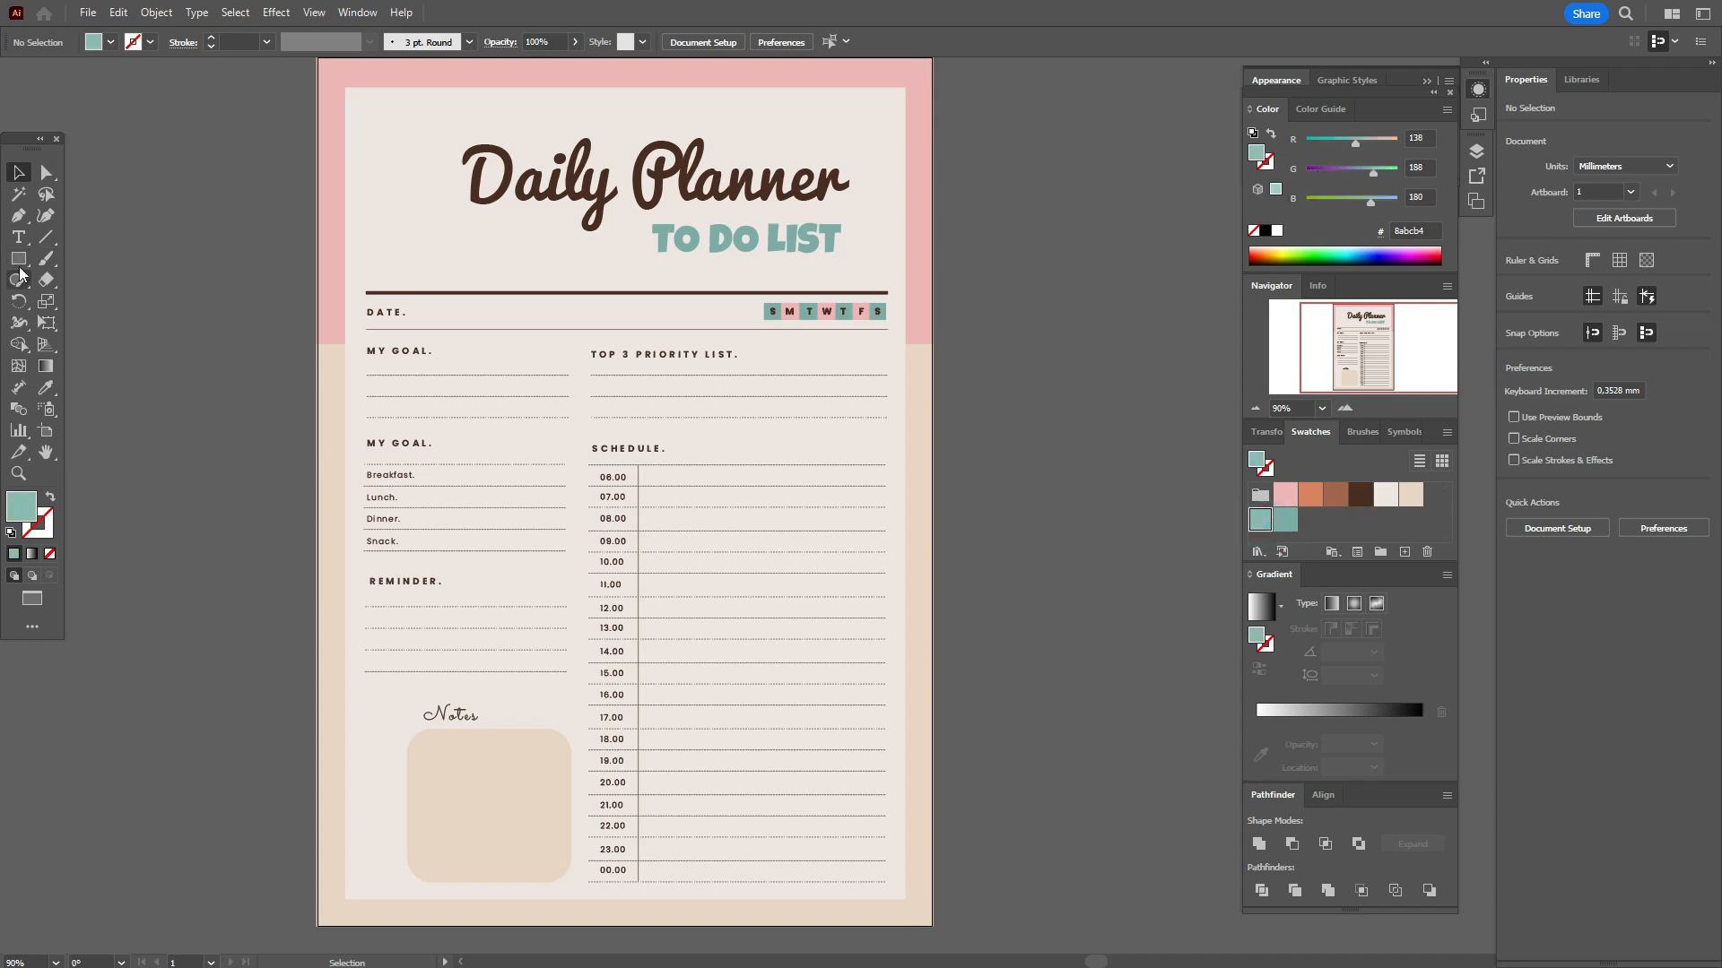
{"action": "left_click", "coordinate": [60, 262]}
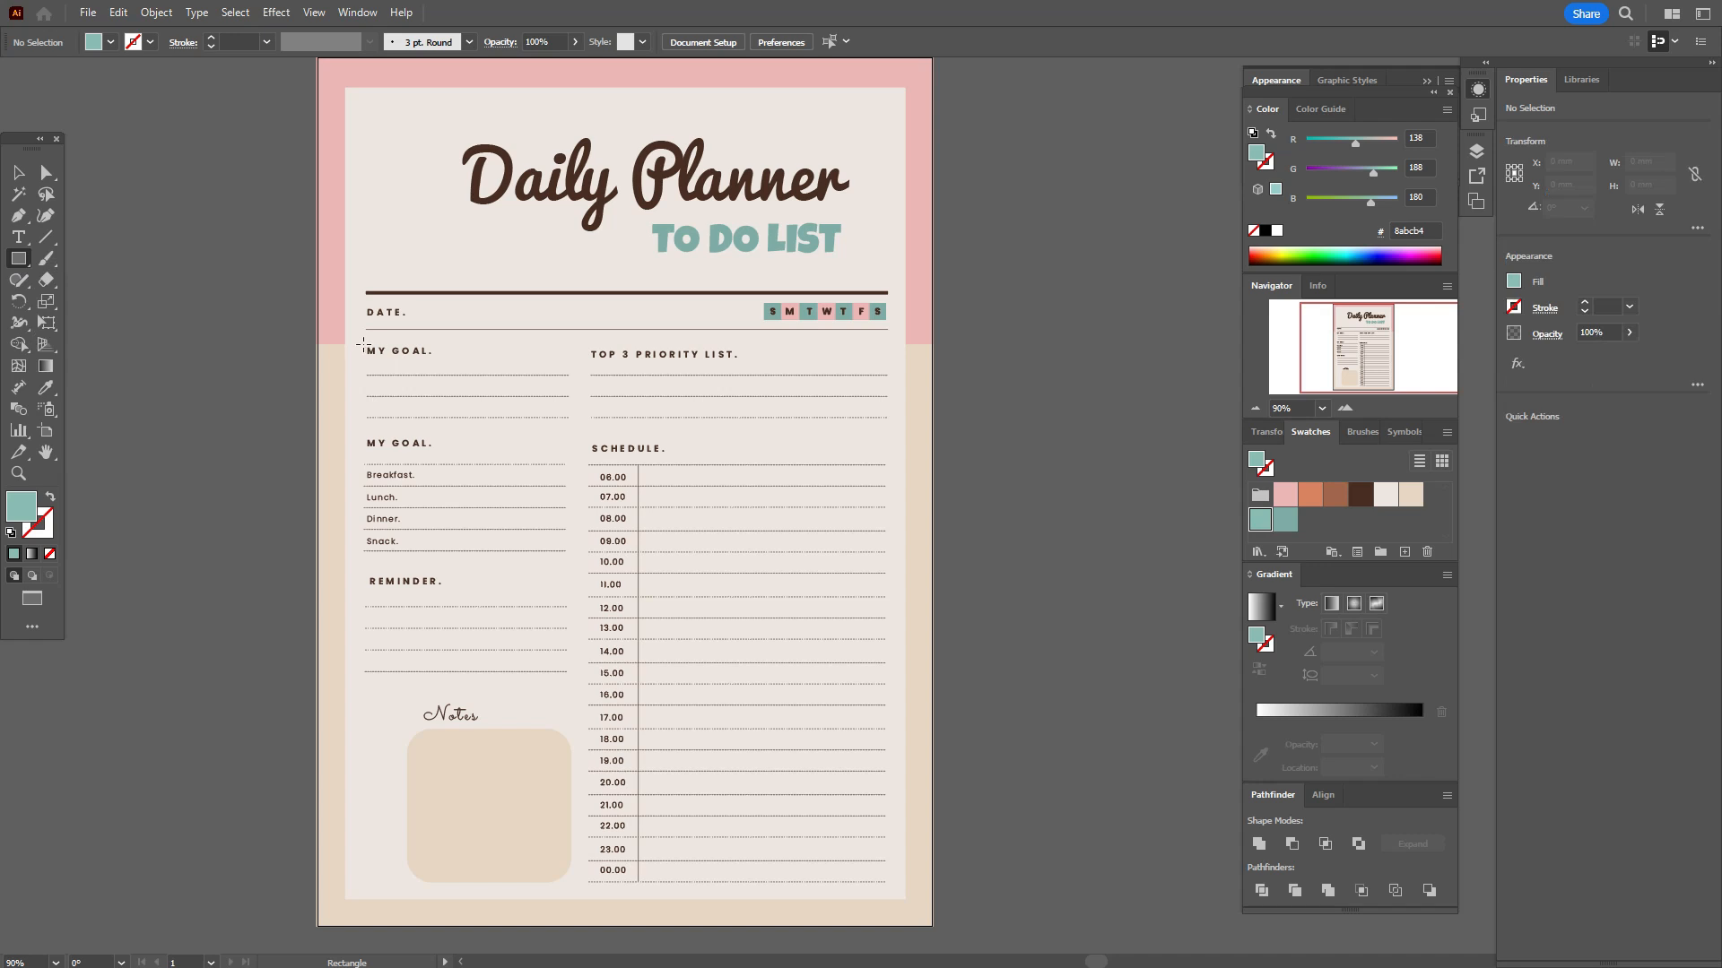
{"action": "mouse_move", "coordinate": [364, 341]}
{"action": "left_mouse_down"}
{"action": "mouse_move", "coordinate": [419, 394]}
{"action": "mouse_move", "coordinate": [422, 347]}
{"action": "mouse_move", "coordinate": [440, 361]}
{"action": "left_mouse_up"}
{"action": "left_click", "coordinate": [17, 177]}
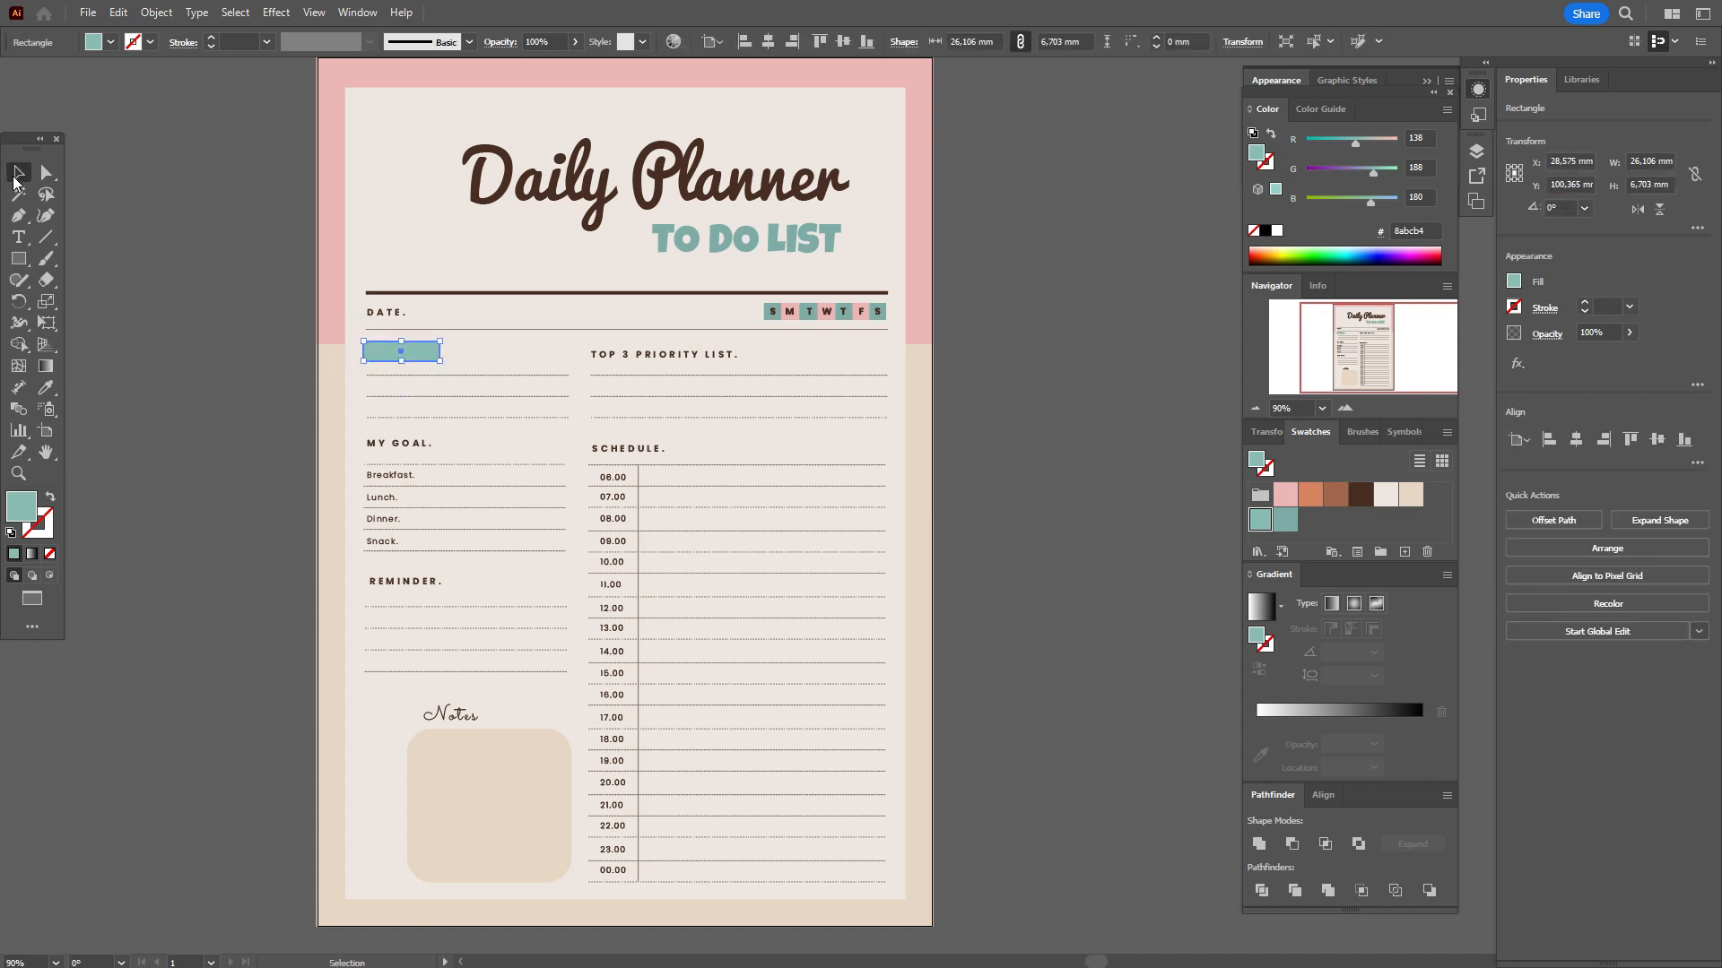
{"action": "right_click", "coordinate": [452, 357]}
{"action": "mouse_move", "coordinate": [642, 794]}
{"action": "left_click", "coordinate": [816, 781]}
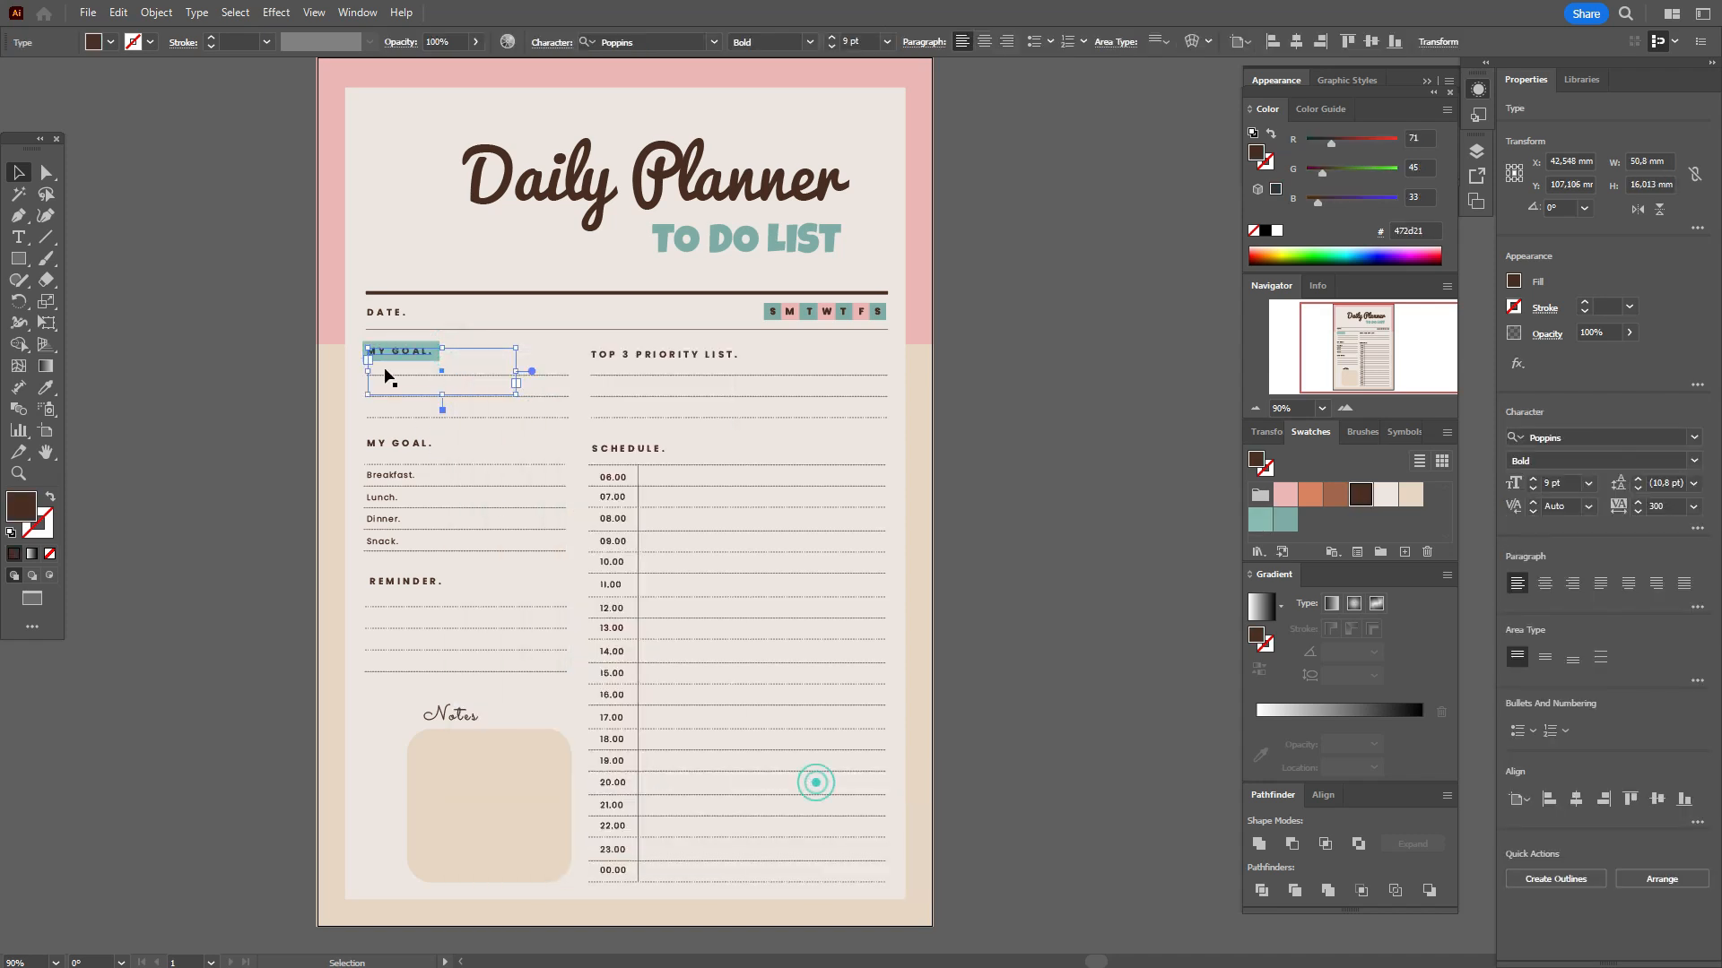
Copy the teal rectangle onto the other four section headings and bring their heading texts to the front
{"action": "left_click", "coordinate": [394, 350]}
{"action": "left_click_drag", "start_coordinate": [392, 345], "coordinate": [616, 349]}
{"action": "left_click_drag", "start_coordinate": [614, 349], "coordinate": [388, 436]}
{"action": "left_click_drag", "start_coordinate": [388, 437], "coordinate": [610, 439]}
{"action": "left_click_drag", "start_coordinate": [610, 439], "coordinate": [389, 577]}
{"action": "left_click", "coordinate": [454, 442]}
{"action": "left_click", "coordinate": [461, 584], "text": "shift"}
{"action": "left_click", "coordinate": [684, 448], "text": "shift"}
{"action": "left_click", "coordinate": [727, 352], "text": "shift"}
{"action": "key", "text": "ctrl+shift+bracketright"}
Widen the teal rectangle behind "TOP 3 PRIORITY LIST." to about 53 mm and fit the "MY GOAL." rectangle to its text
{"action": "left_click", "coordinate": [590, 362]}
{"action": "left_click_drag", "start_coordinate": [663, 365], "coordinate": [667, 363]}
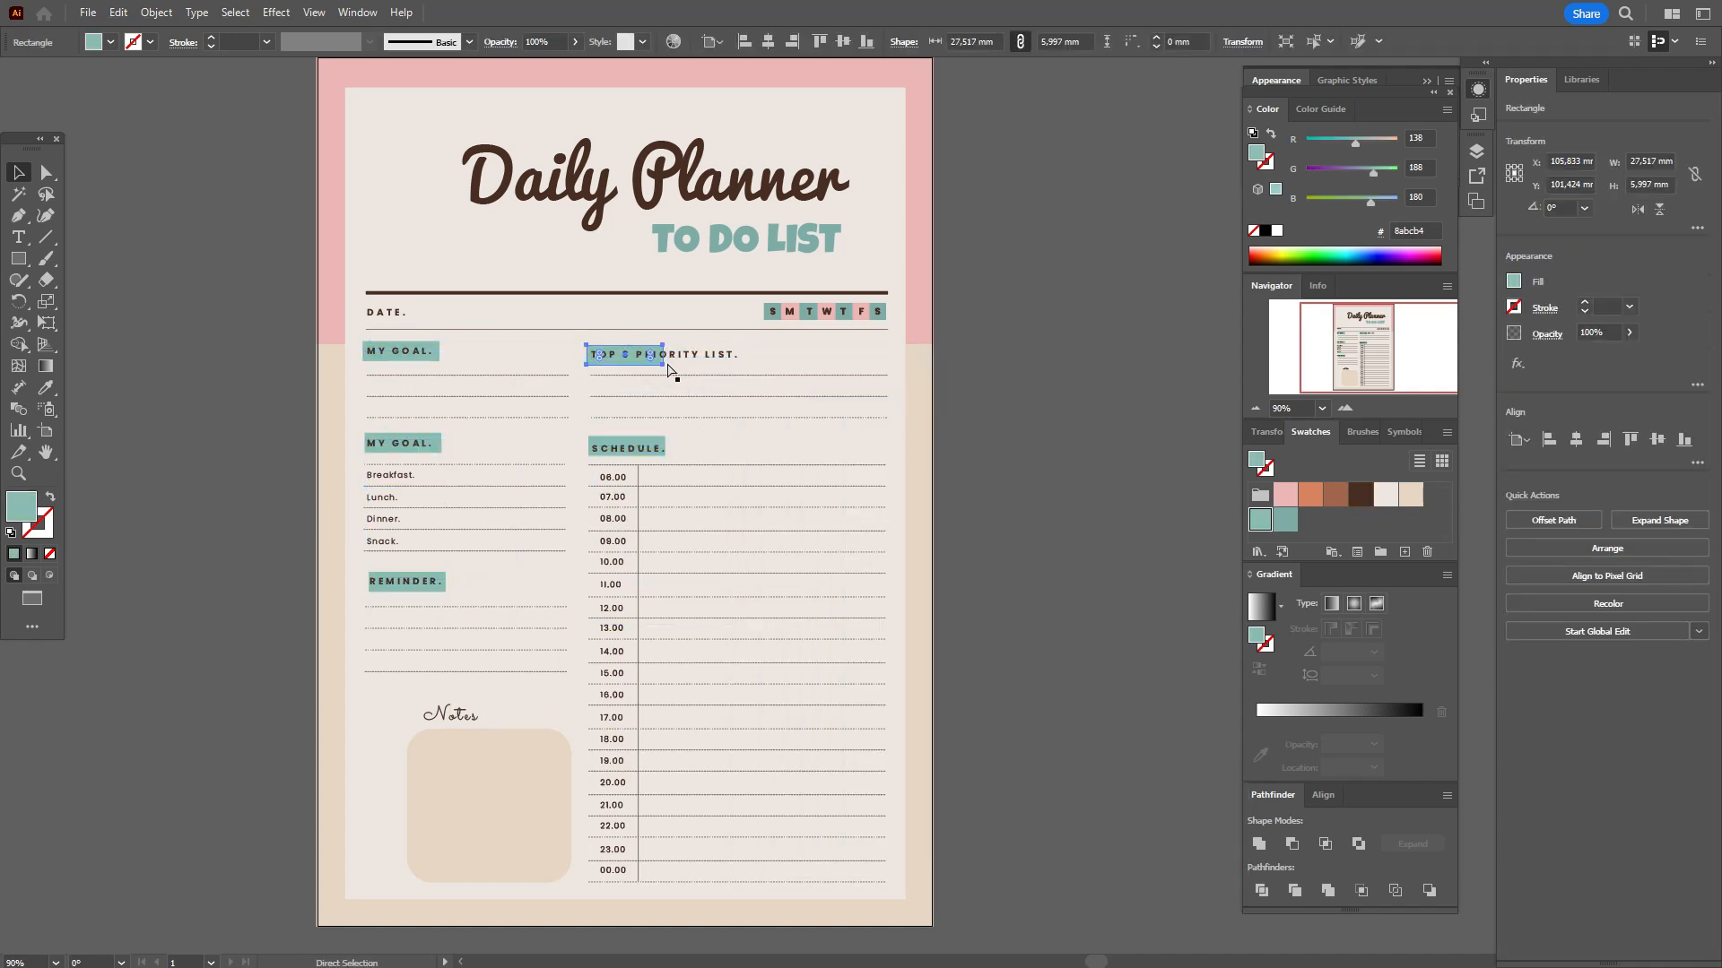
{"action": "key", "text": "z"}
{"action": "left_click", "coordinate": [738, 391]}
{"action": "left_click", "coordinate": [799, 443]}
{"action": "left_click", "coordinate": [859, 569]}
{"action": "key", "text": "v"}
{"action": "left_click_drag", "start_coordinate": [809, 496], "coordinate": [983, 496]}
{"action": "left_click", "coordinate": [254, 485]}
{"action": "left_click_drag", "start_coordinate": [311, 468], "coordinate": [307, 469]}
Change the second "MY GOAL." heading to "MEAL PLAN." and widen its teal rectangle to fit the text
{"action": "left_click", "coordinate": [300, 679]}
{"action": "key", "text": "t"}
{"action": "left_click_drag", "start_coordinate": [287, 675], "coordinate": [163, 679]}
{"action": "type", "text": "MEAL PLAN"}
{"action": "key", "text": "Escape"}
{"action": "left_click", "coordinate": [300, 682]}
{"action": "left_click_drag", "start_coordinate": [316, 671], "coordinate": [338, 671]}
Level the right-column headings with the left-column ones, and nudge the "MY GOAL." and "TOP 3 PRIORITY LIST." headings right with their rectangles
{"action": "left_click", "coordinate": [809, 666]}
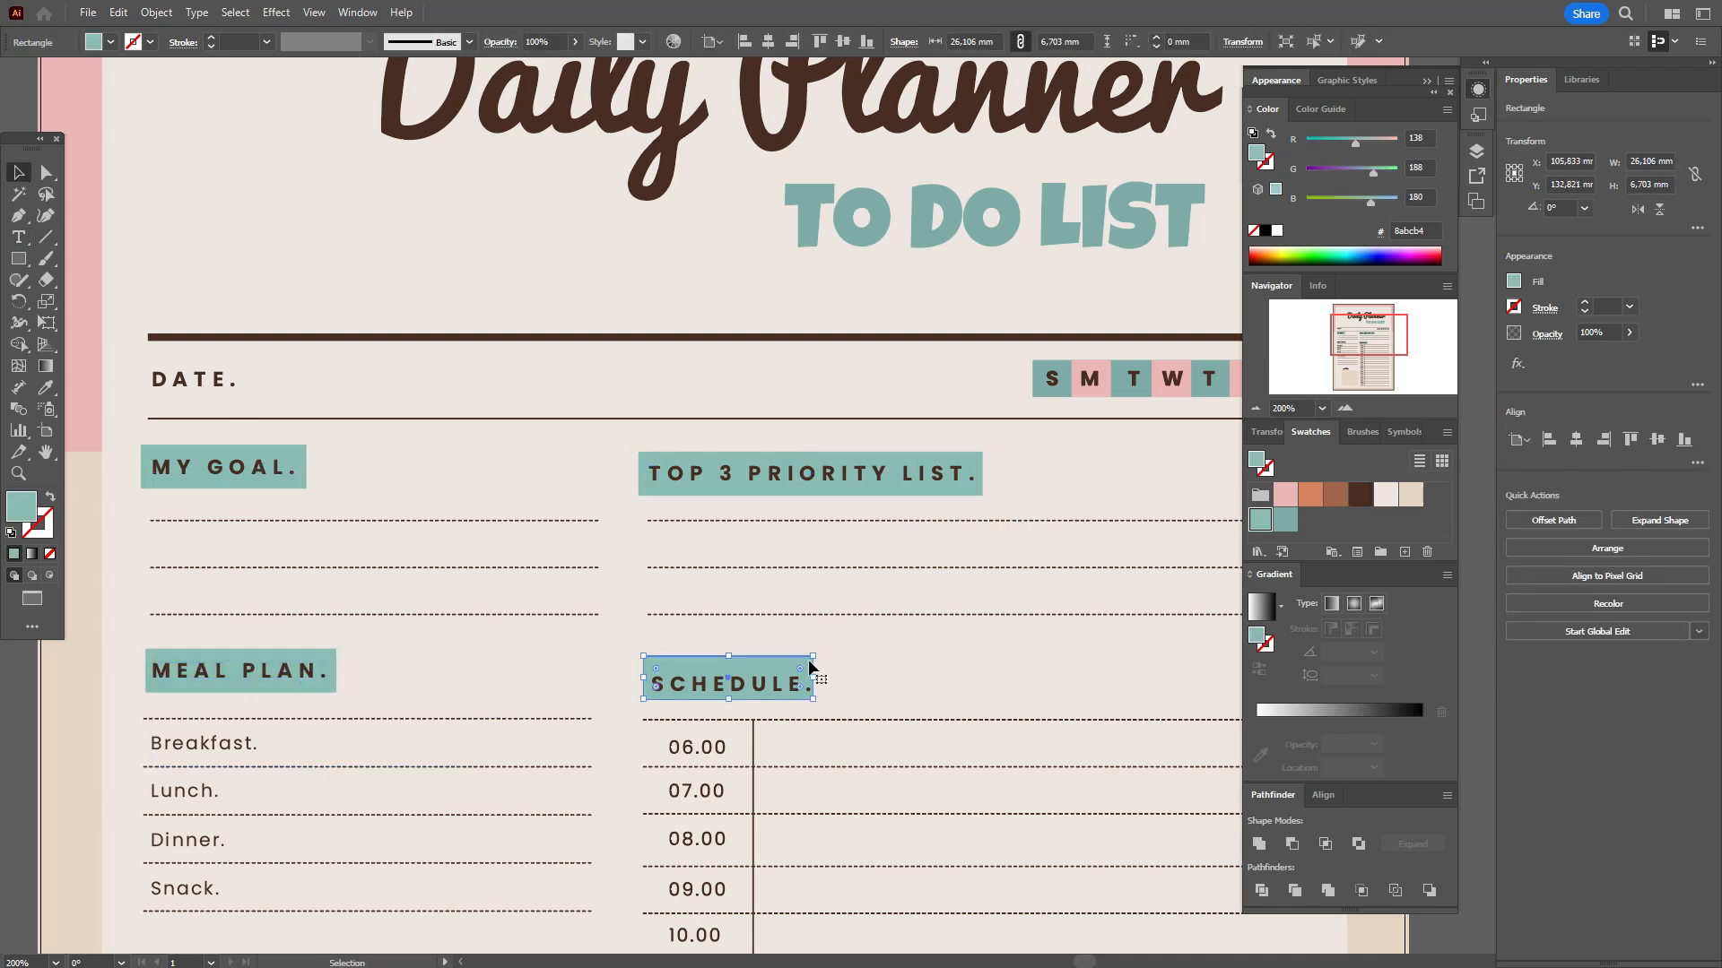
{"action": "left_click", "coordinate": [679, 488]}
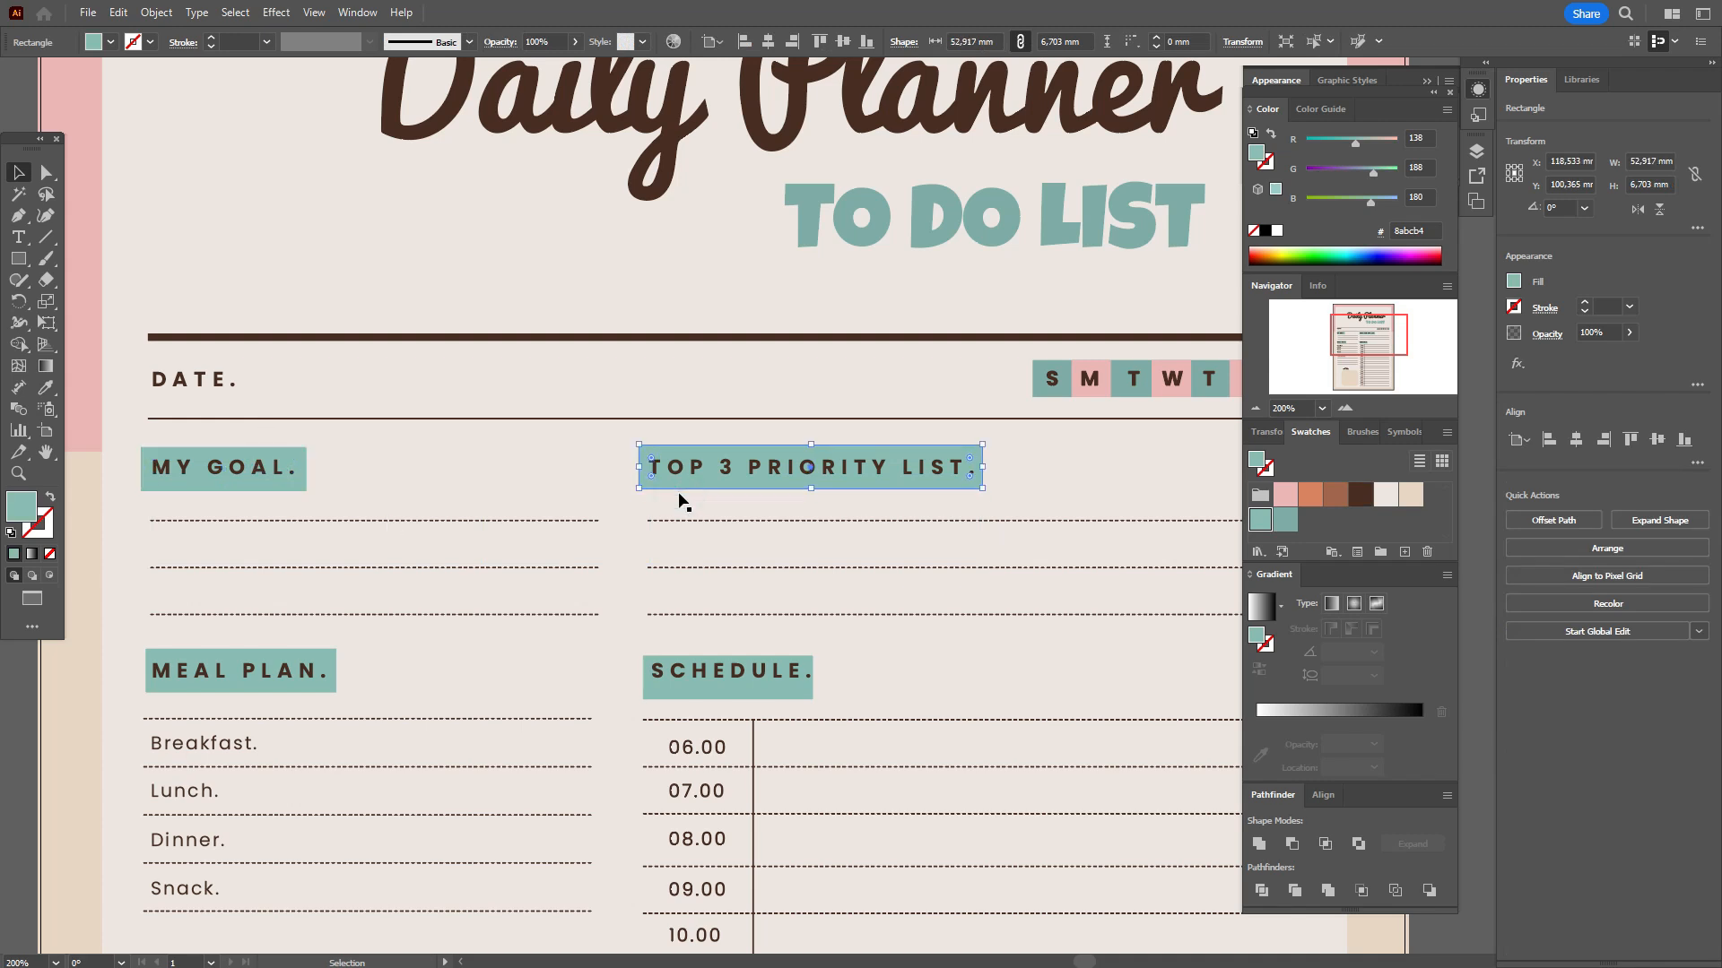
{"action": "left_click", "coordinate": [253, 471]}
{"action": "left_click", "coordinate": [280, 455], "text": "shift"}
{"action": "key", "text": "Right"}
{"action": "key", "text": "Right"}
{"action": "key", "text": "Right"}
{"action": "left_click", "coordinate": [724, 467]}
{"action": "left_click", "coordinate": [724, 456], "text": "shift"}
{"action": "key", "text": "Right"}
{"action": "key", "text": "Right"}
{"action": "key", "text": "Right"}
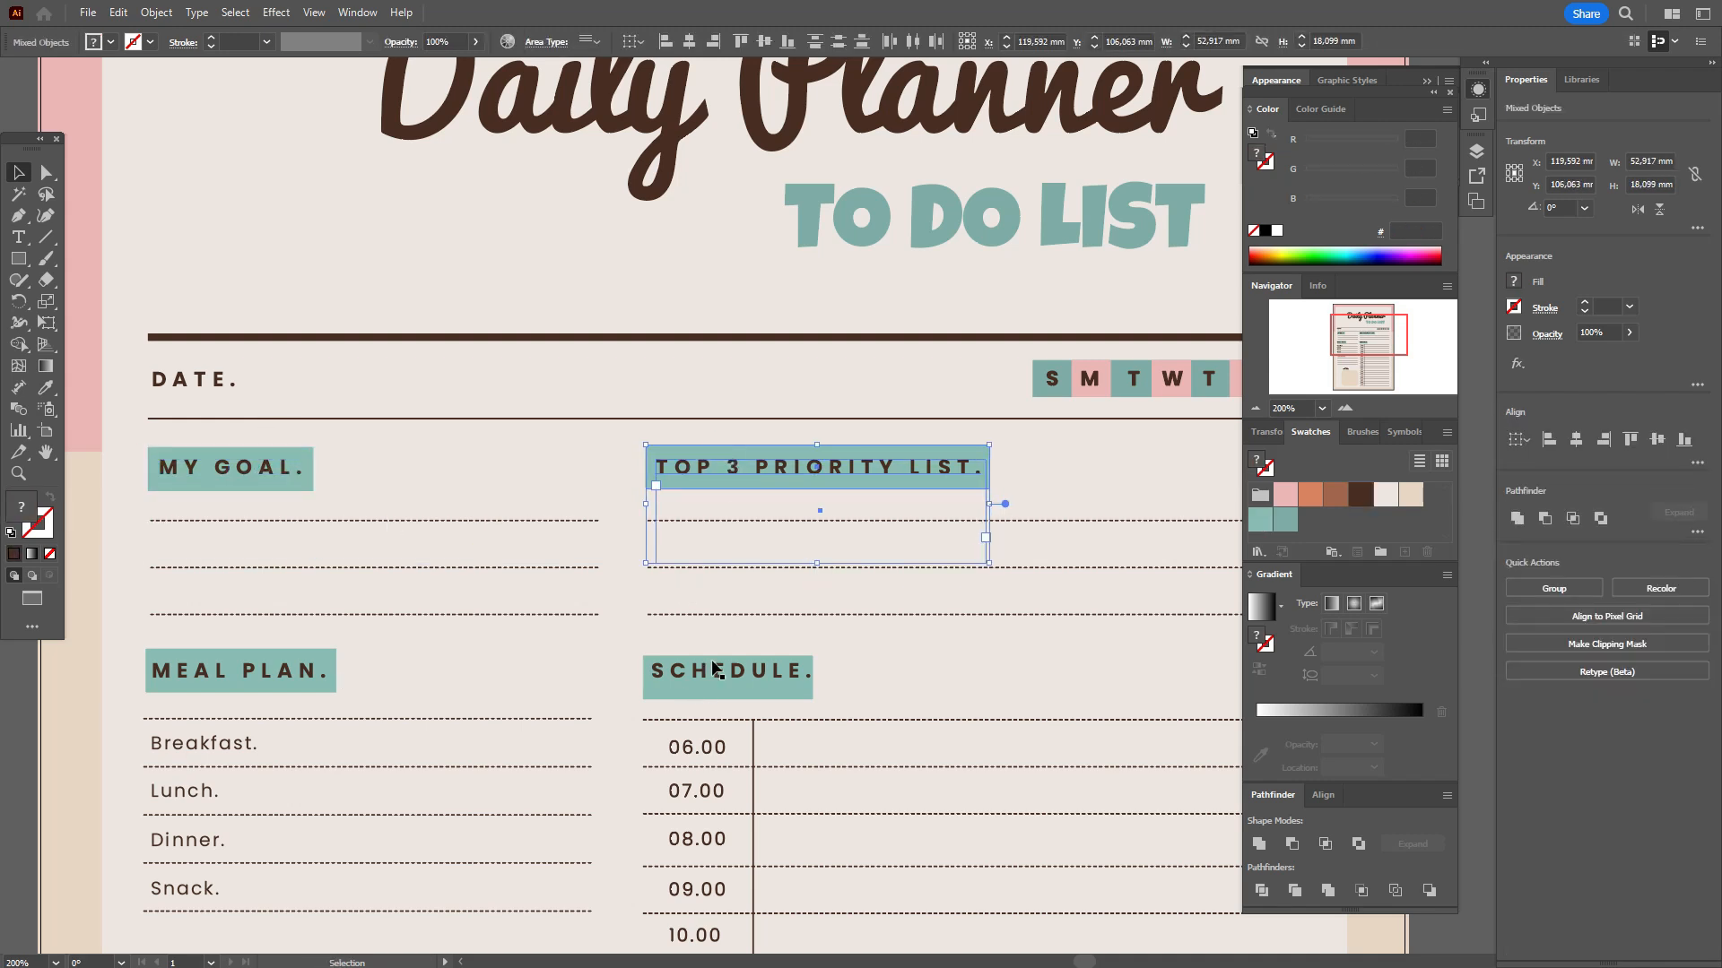
Level the "SCHEDULE." rectangle with the "MEAL PLAN." one and widen it to about 27 mm
{"action": "left_click", "coordinate": [715, 668]}
{"action": "left_click", "coordinate": [296, 671], "text": "shift"}
{"action": "left_click", "coordinate": [373, 673]}
{"action": "left_click", "coordinate": [306, 451]}
{"action": "left_click", "coordinate": [833, 481], "text": "shift"}
{"action": "left_click", "coordinate": [1630, 439]}
{"action": "left_click", "coordinate": [803, 657]}
{"action": "left_click_drag", "start_coordinate": [813, 670], "coordinate": [819, 671]}
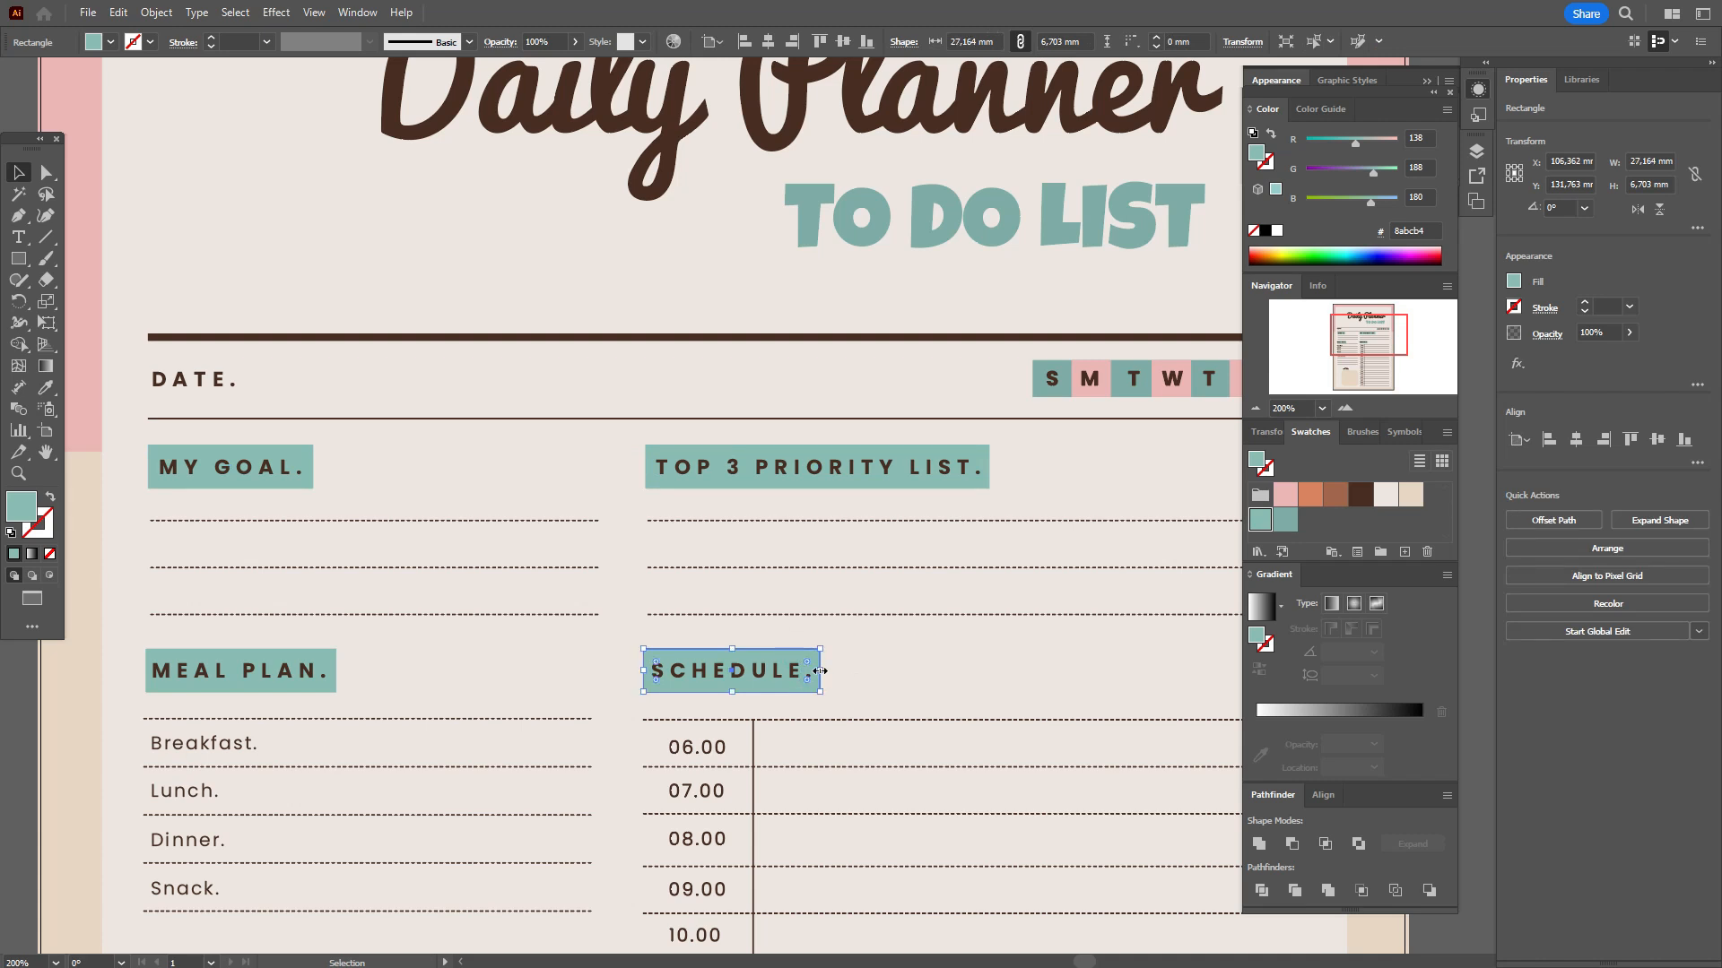
Left-align "MEAL PLAN." with "MY GOAL." and "SCHEDULE." with "TOP 3 PRIORITY LIST.", widening the meal plan rectangle to about 30 mm
{"action": "left_click", "coordinate": [304, 671]}
{"action": "left_click", "coordinate": [235, 467], "text": "shift"}
{"action": "left_click", "coordinate": [1603, 799]}
{"action": "left_click", "coordinate": [326, 665]}
{"action": "left_click_drag", "start_coordinate": [336, 671], "coordinate": [343, 671]}
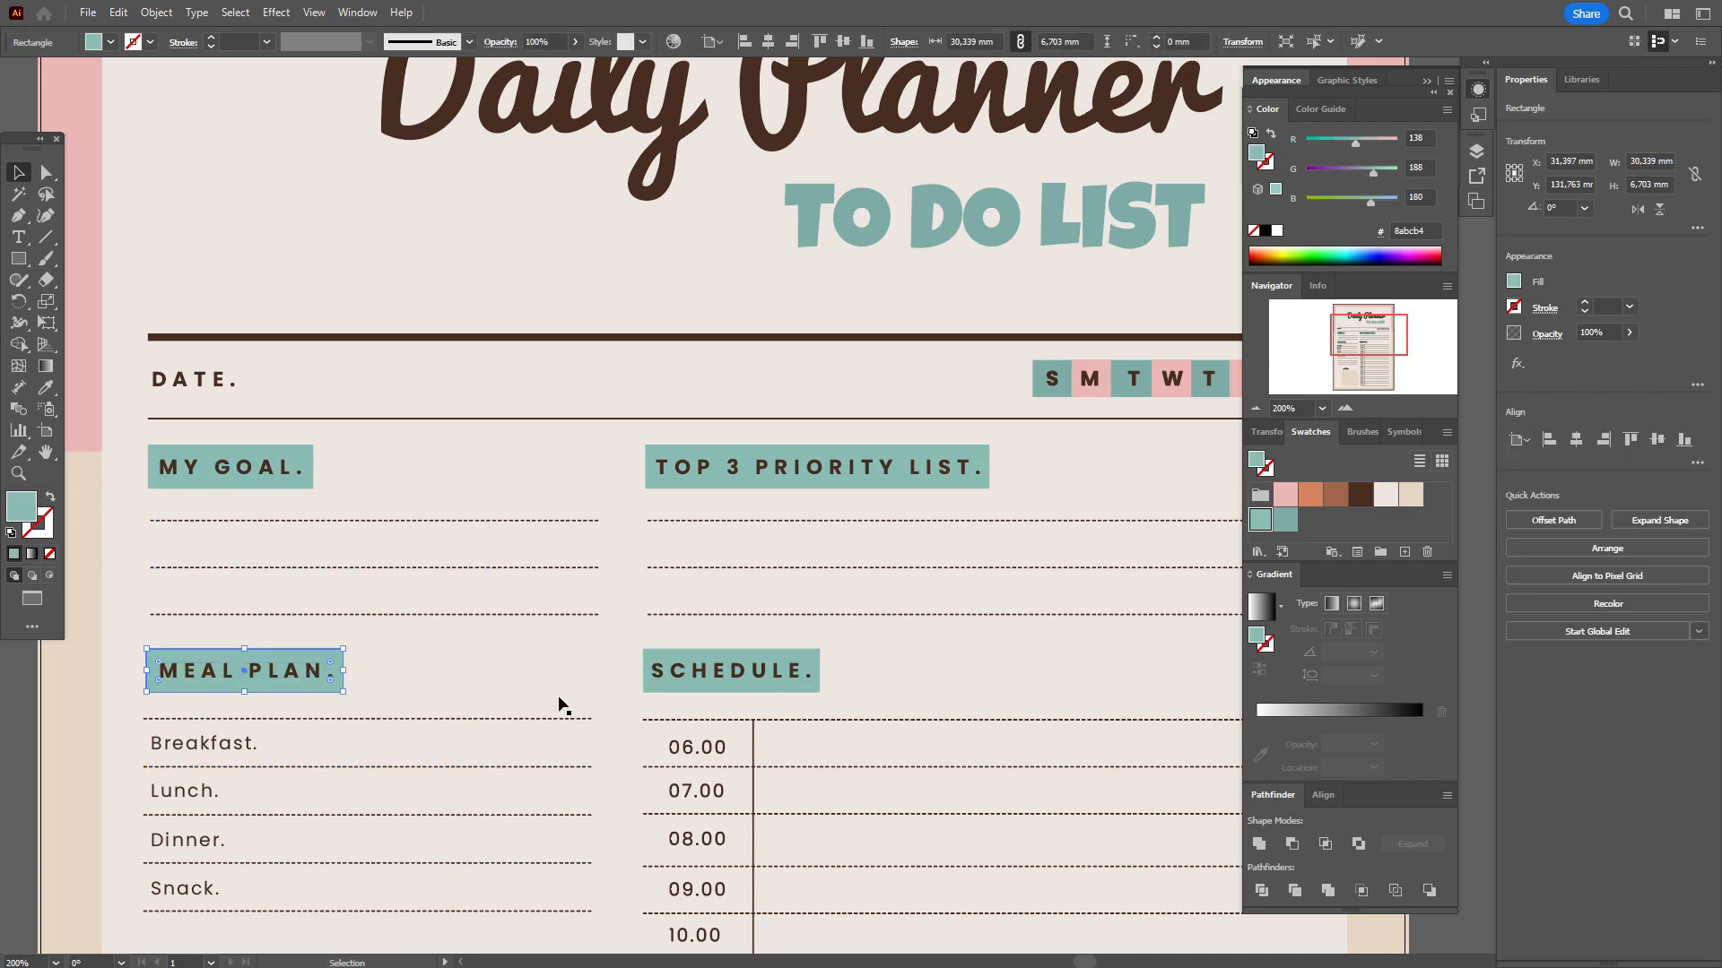
{"action": "left_click", "coordinate": [799, 670]}
{"action": "left_click", "coordinate": [812, 467], "text": "shift"}
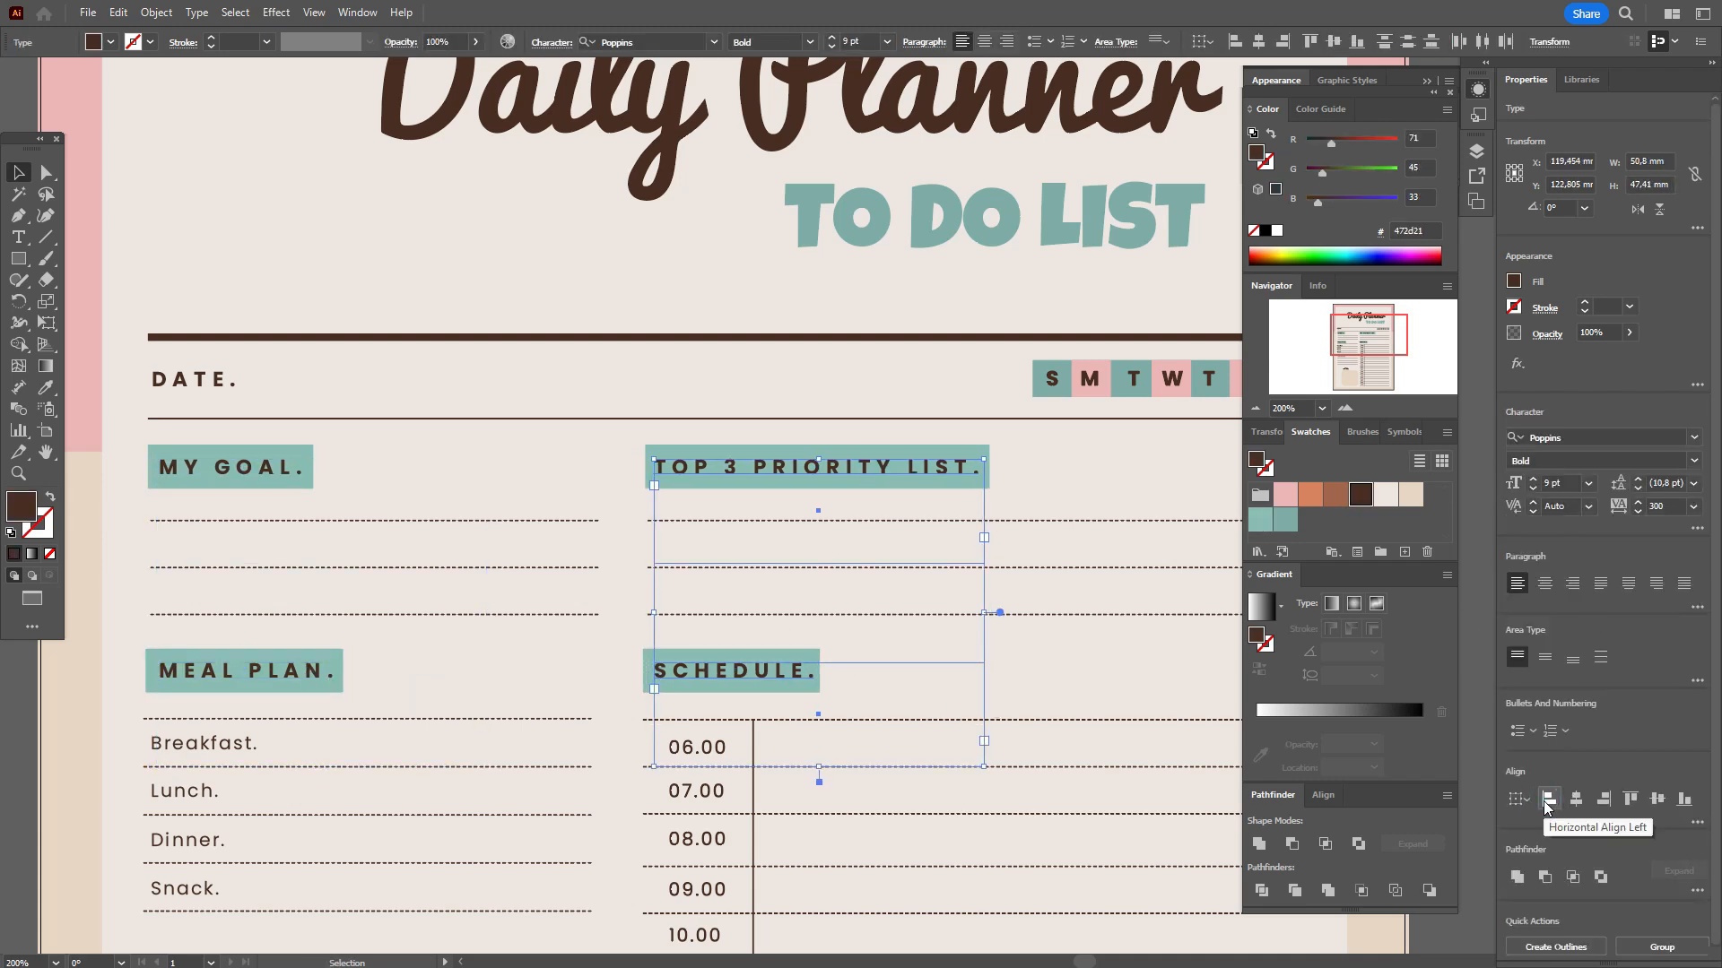
Recolour the rectangles behind "MEAL PLAN." and "TOP 3 PRIORITY LIST." pink #ecb6b5
{"action": "left_click", "coordinate": [338, 665]}
{"action": "left_click", "coordinate": [1286, 495]}
{"action": "left_click", "coordinate": [973, 481]}
{"action": "left_click", "coordinate": [1286, 495]}
Align the "REMINDER." heading and its teal rectangle with the headings above and fit the rectangle around the text
{"action": "scroll", "coordinate": [995, 607], "scroll_direction": "down", "scroll_amount": 4}
{"action": "left_click", "coordinate": [257, 727]}
{"action": "left_click_drag", "start_coordinate": [156, 742], "coordinate": [239, 749]}
{"action": "left_click", "coordinate": [326, 442], "text": "shift"}
{"action": "left_click", "coordinate": [283, 643]}
{"action": "left_click", "coordinate": [202, 730]}
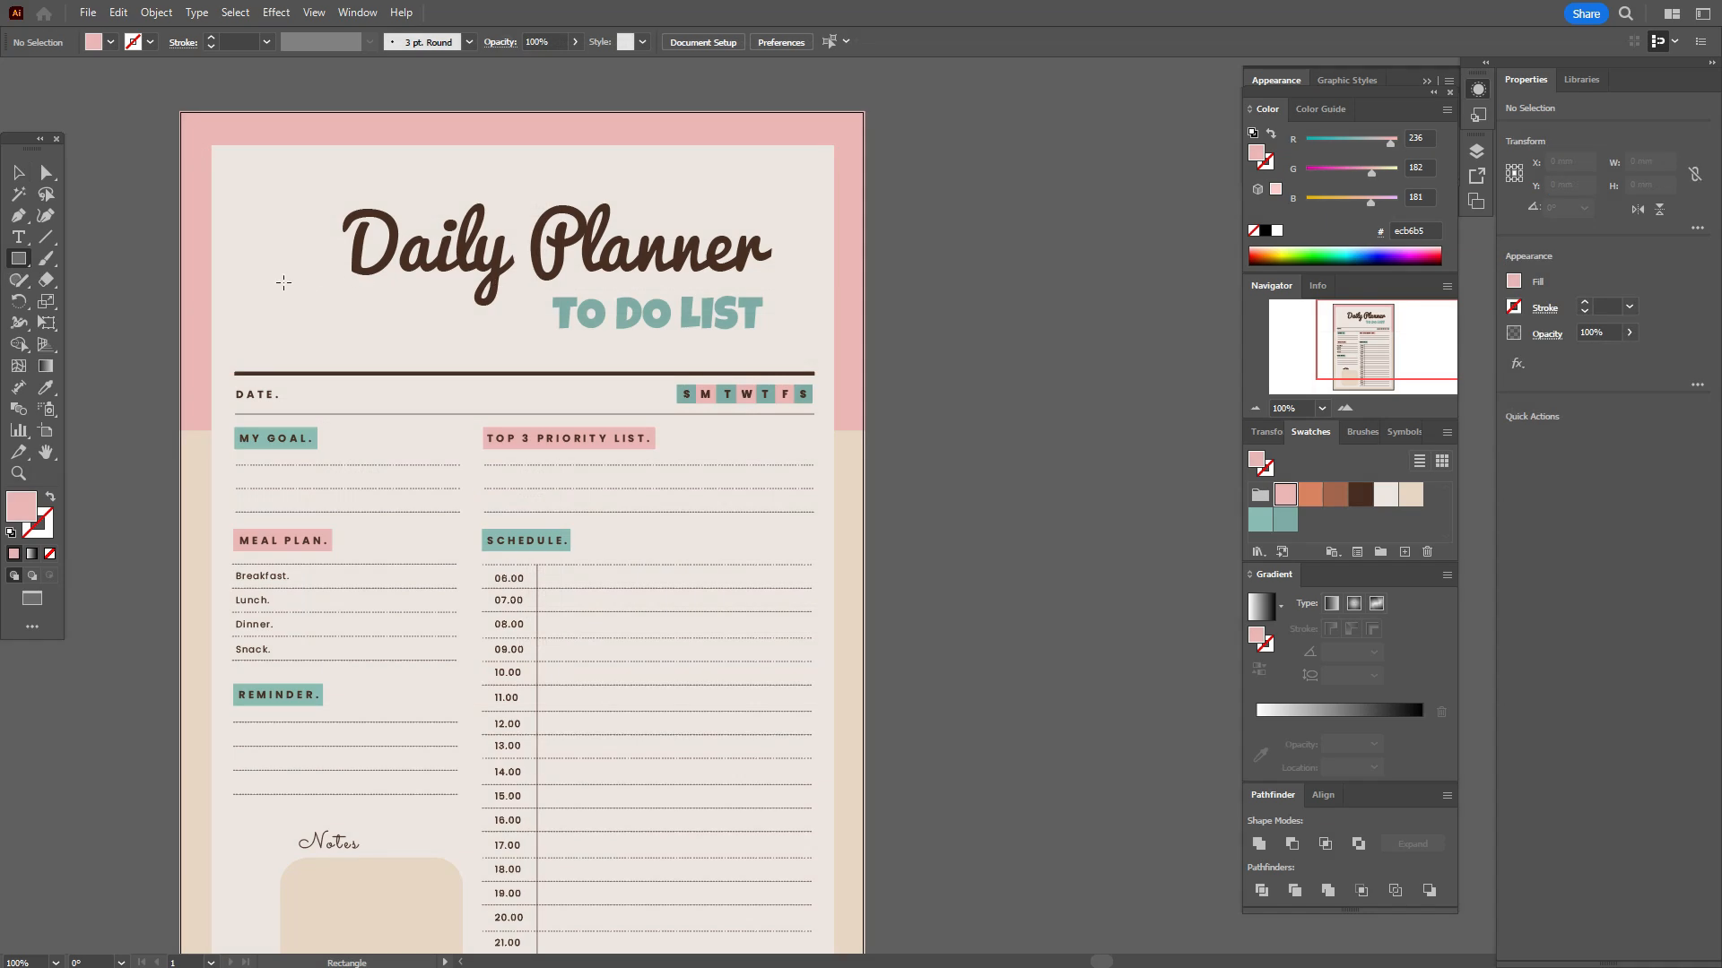
Draw a pink rectangle about 23 × 28 mm beside the "Daily Planner" title and round its two upper corners to about 7.8 mm
{"action": "left_click_drag", "start_coordinate": [276, 286], "coordinate": [336, 354]}
{"action": "left_click", "coordinate": [49, 179]}
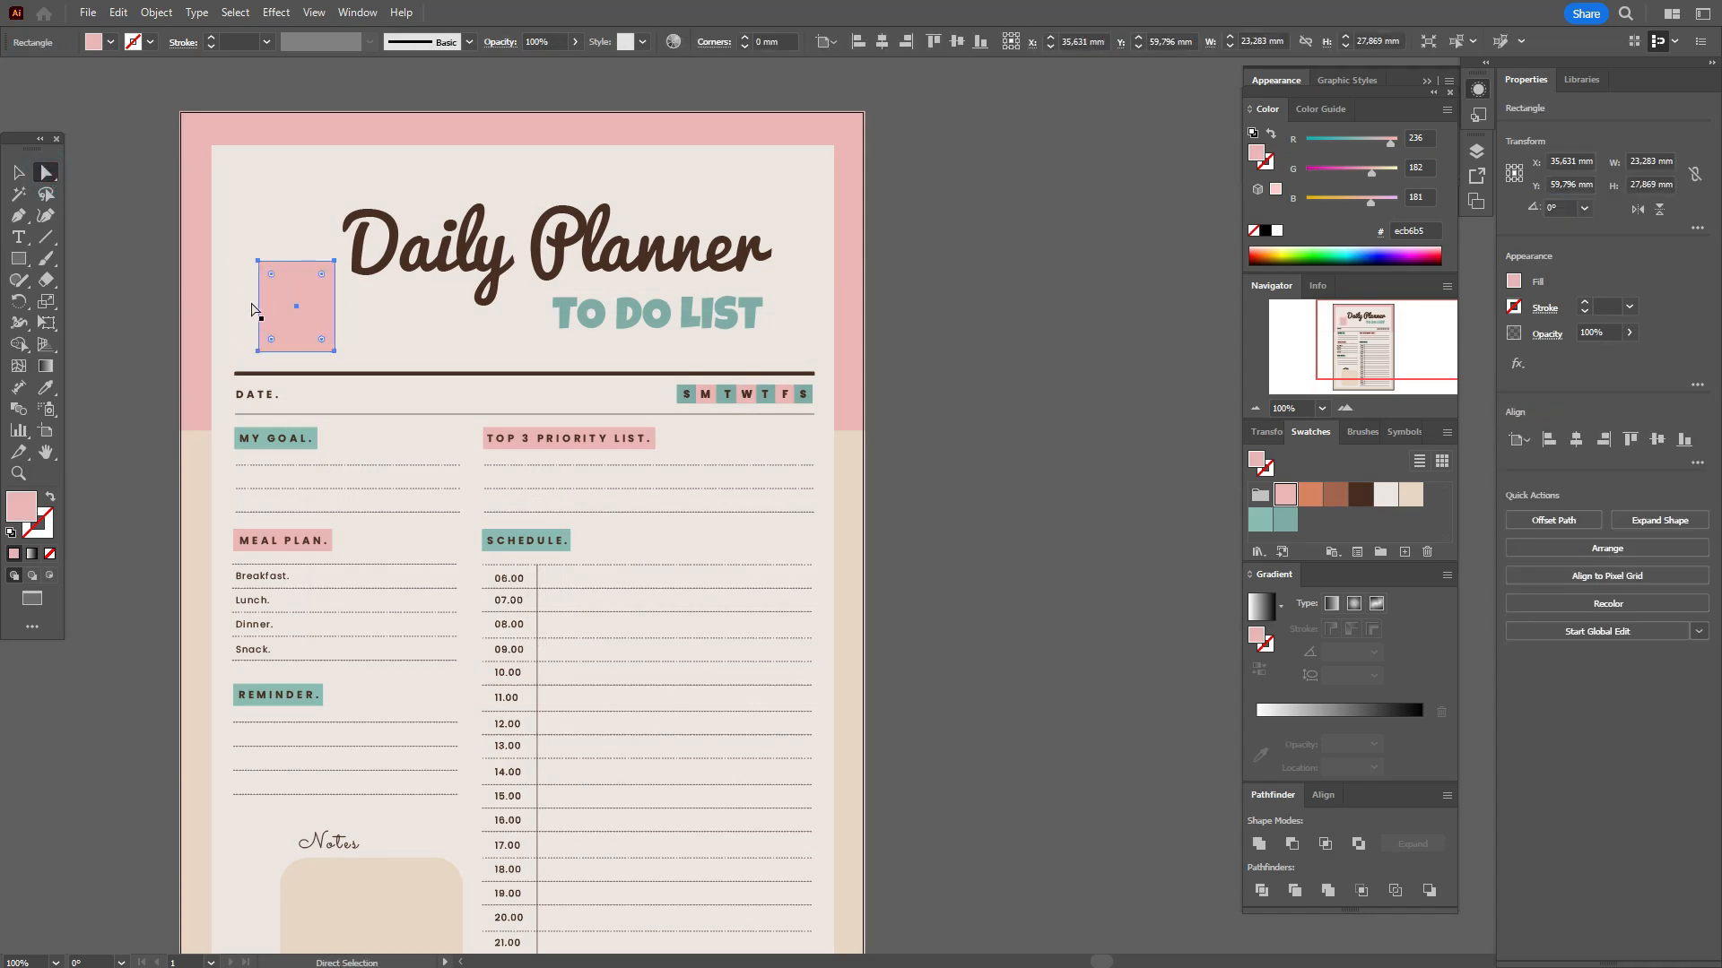
{"action": "left_click", "coordinate": [260, 262]}
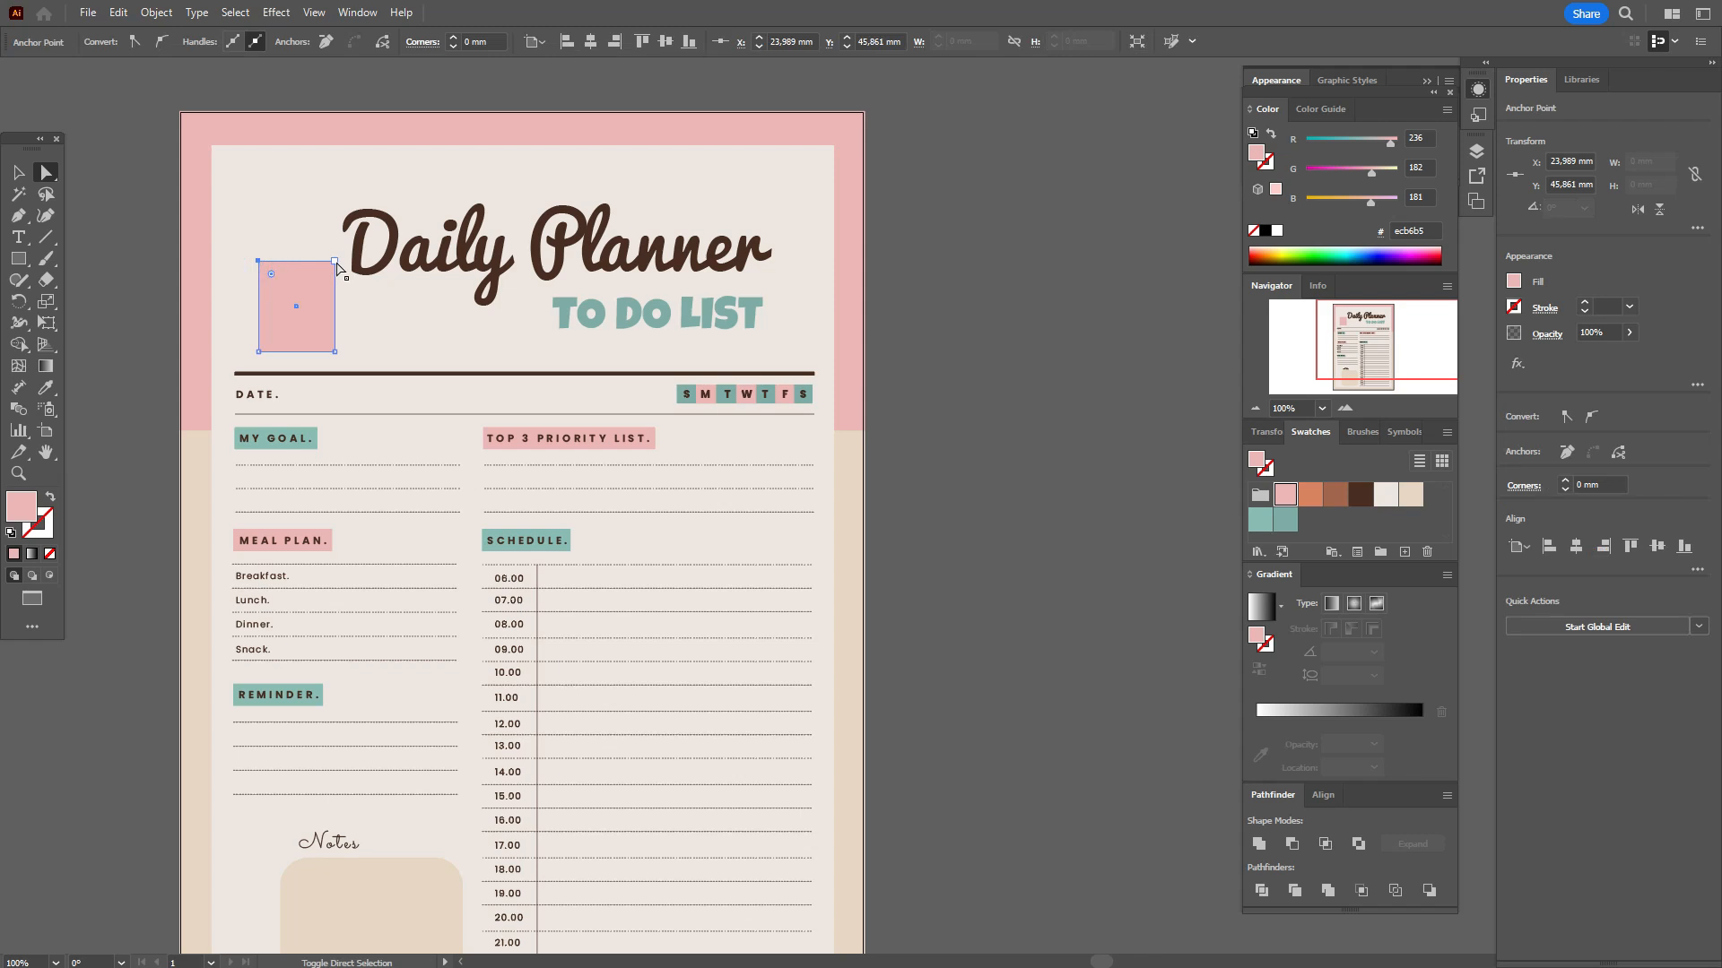
{"action": "left_click", "coordinate": [335, 261]}
{"action": "left_click_drag", "start_coordinate": [271, 274], "coordinate": [283, 296]}
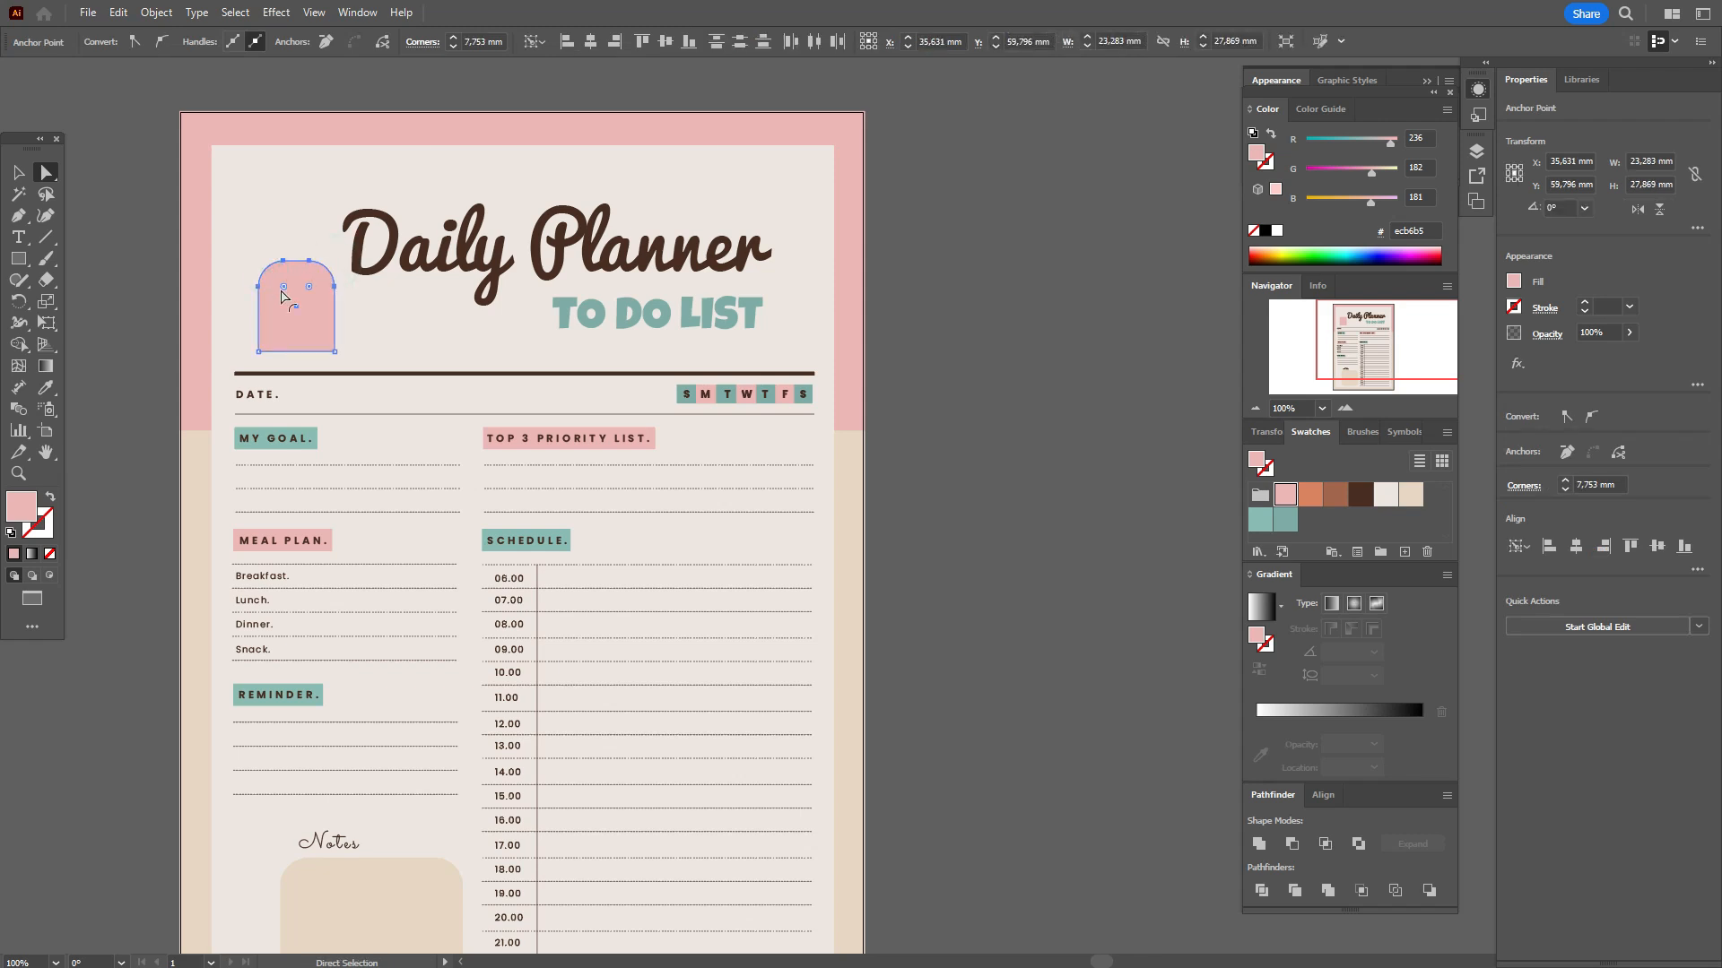
Round the pink shape's two lower corners to about 11.6 mm
{"action": "left_click", "coordinate": [259, 352]}
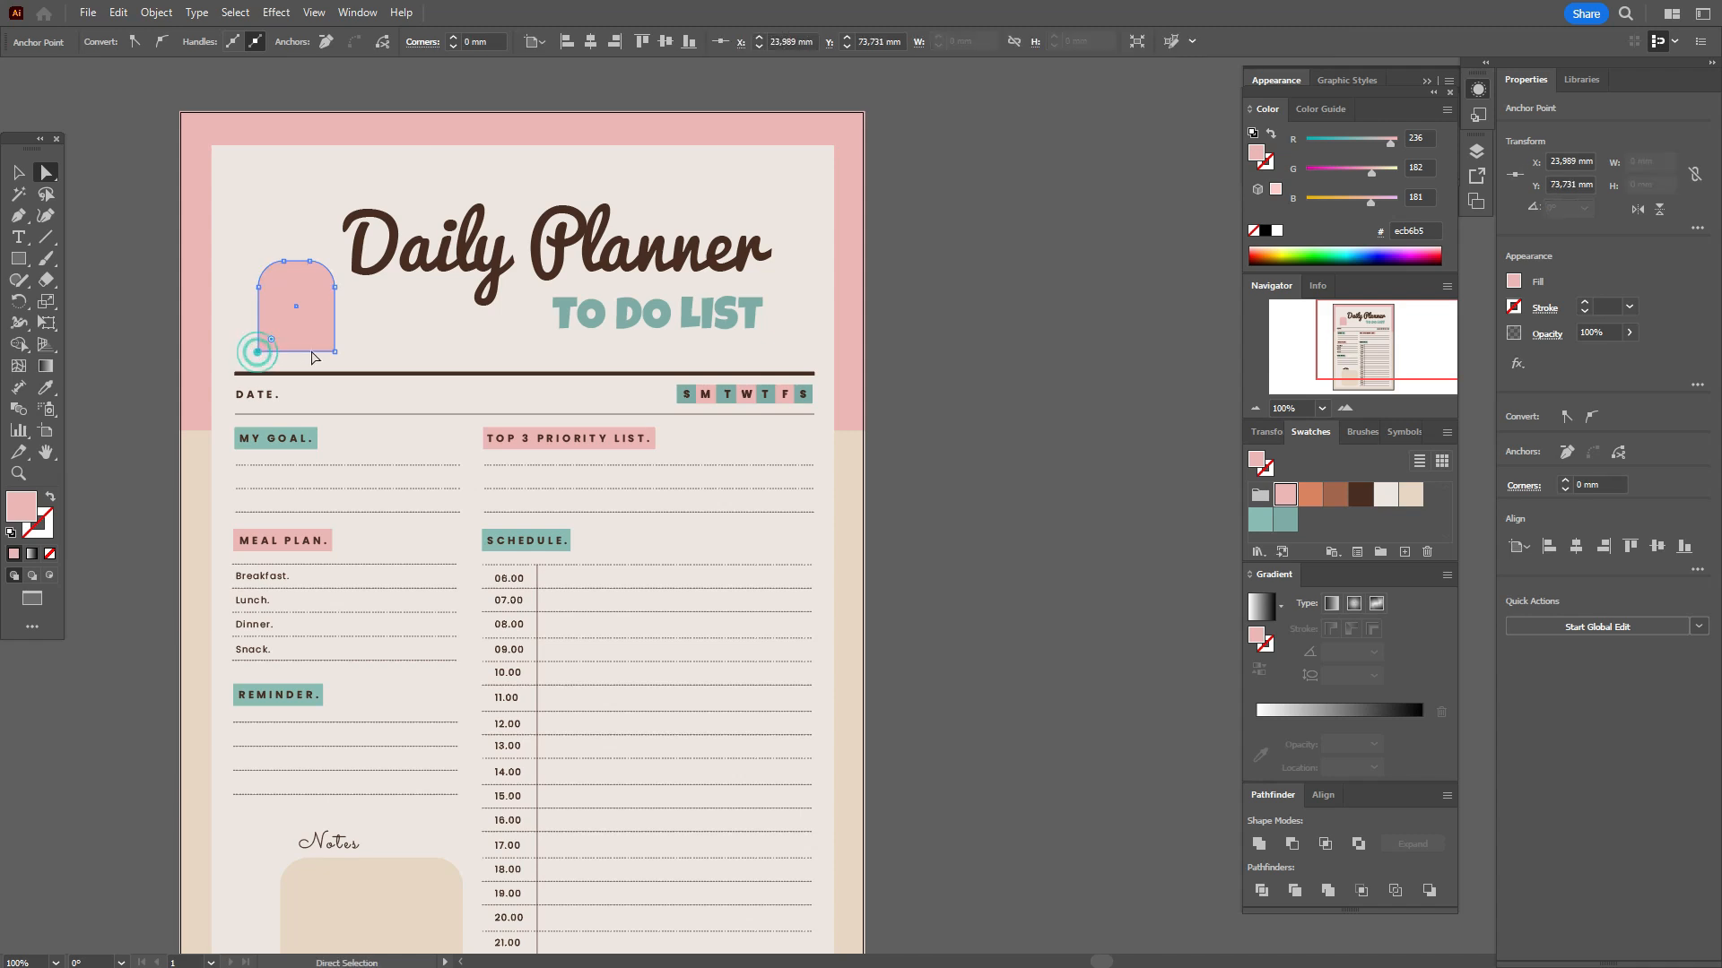
{"action": "left_click", "coordinate": [335, 352], "text": "shift"}
{"action": "left_click_drag", "start_coordinate": [271, 341], "coordinate": [274, 290]}
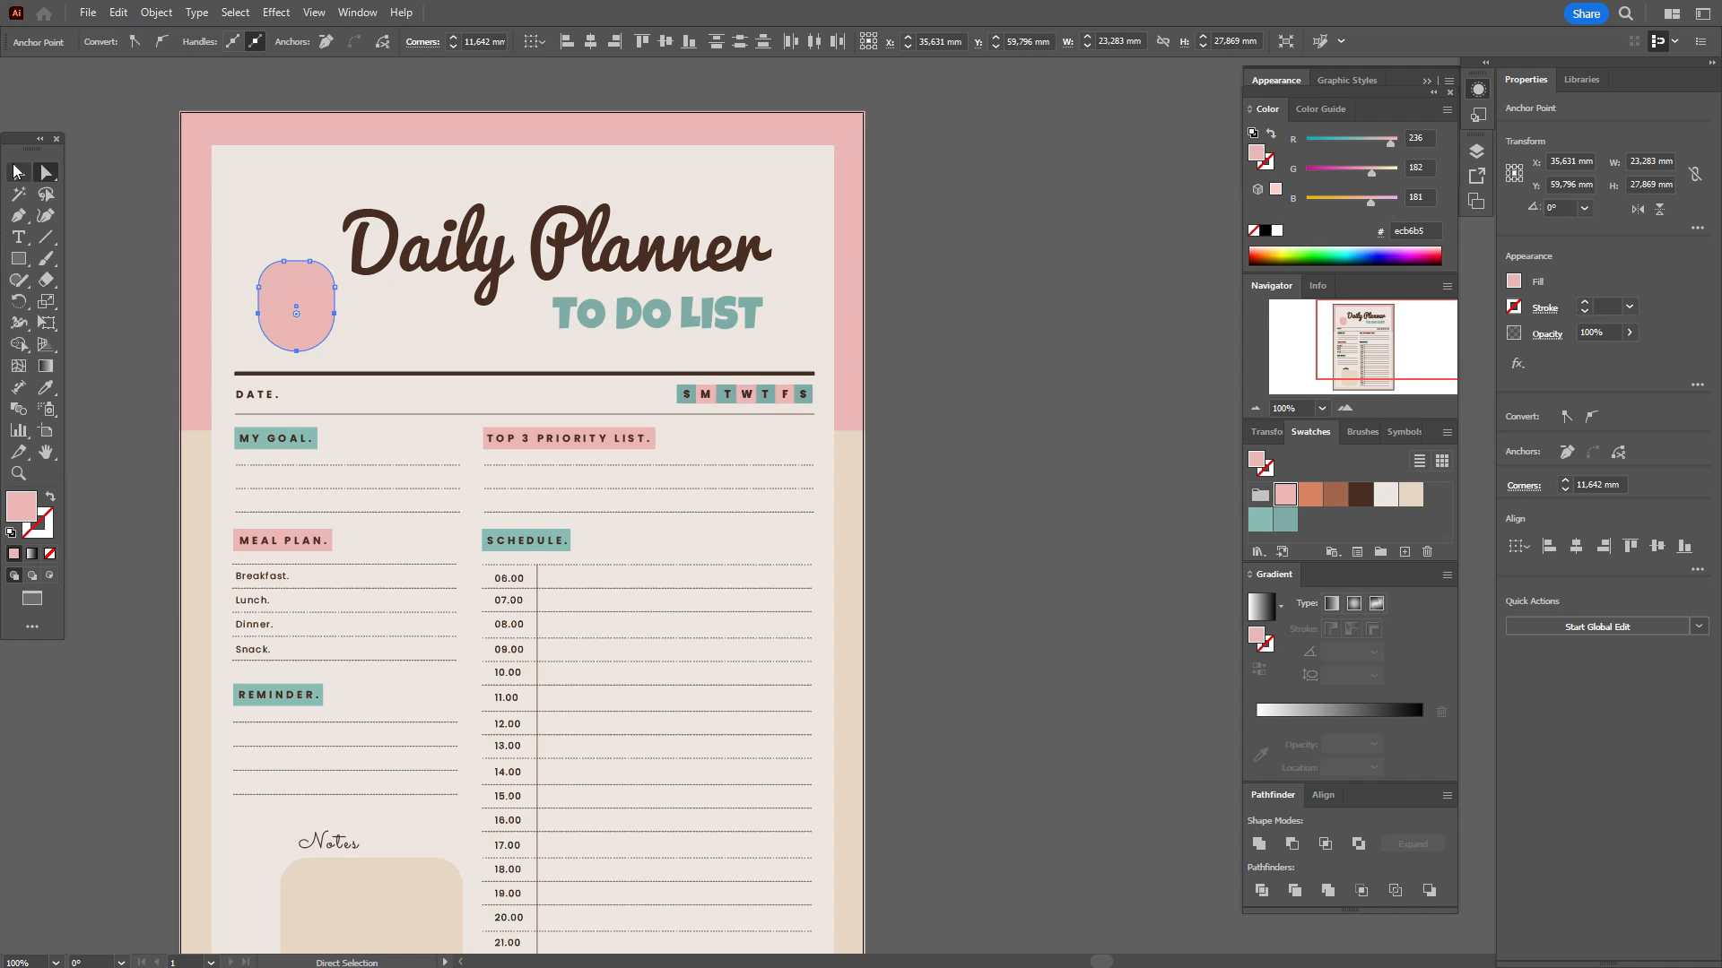
{"action": "left_click", "coordinate": [17, 171]}
{"action": "left_click", "coordinate": [96, 132]}
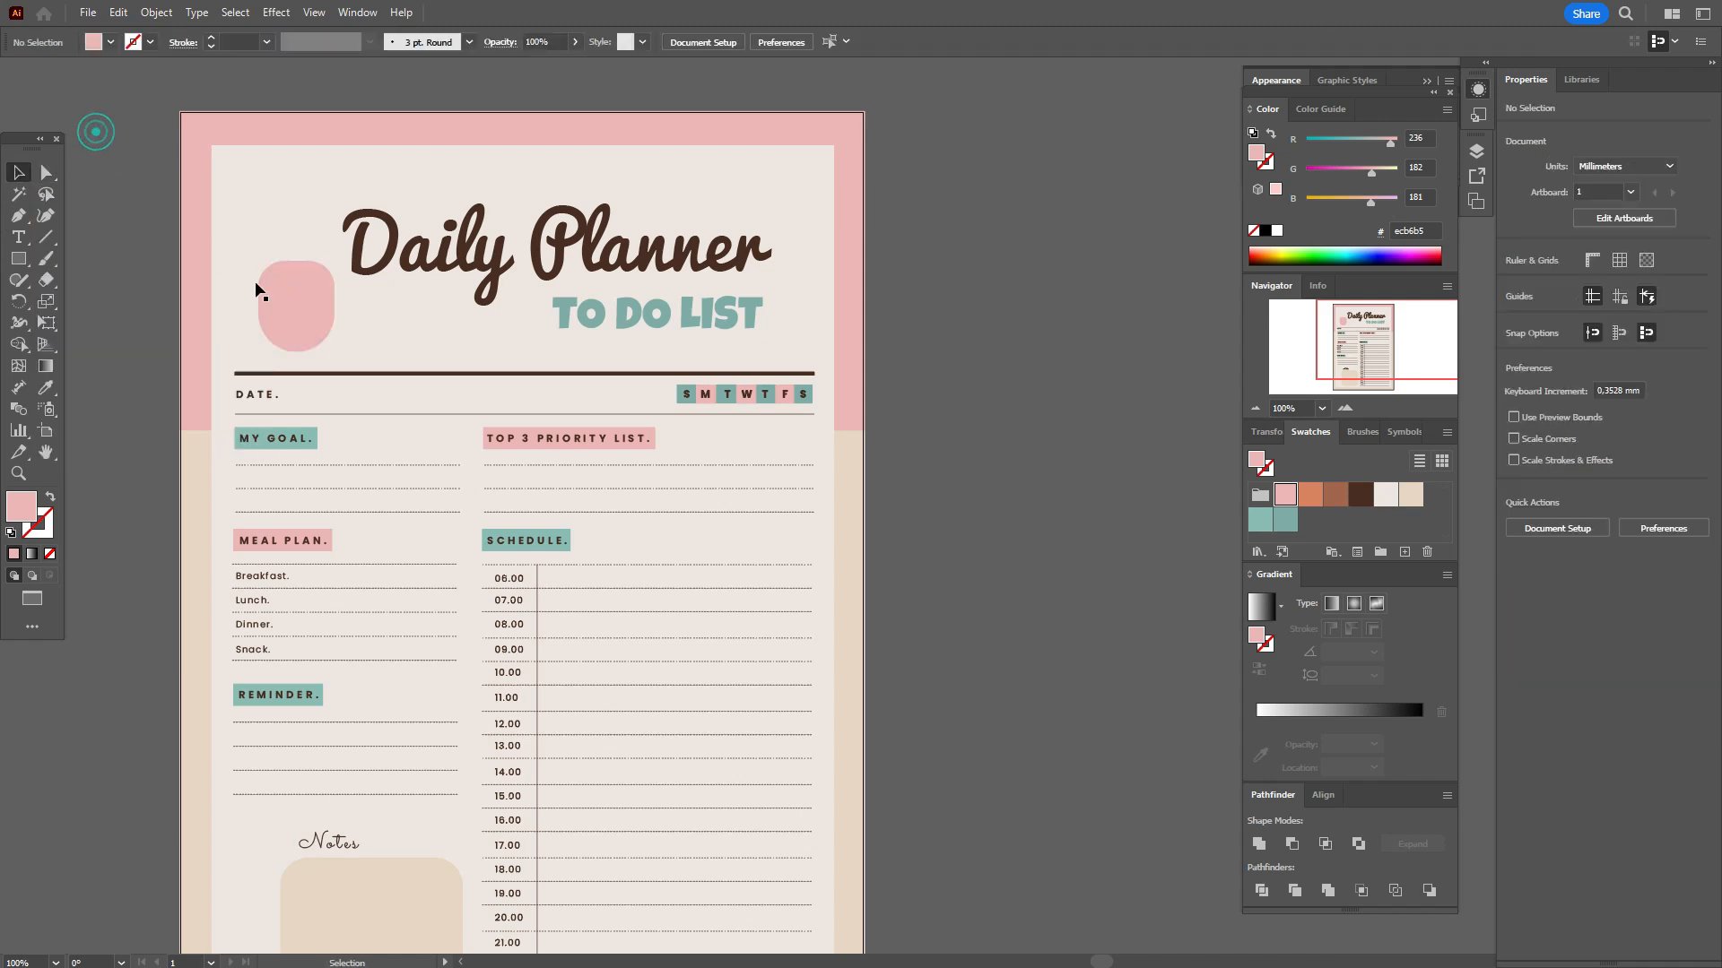
Taper the pink shape toward its lower end with the Free Distort effect and expand its appearance
{"action": "left_click", "coordinate": [297, 300]}
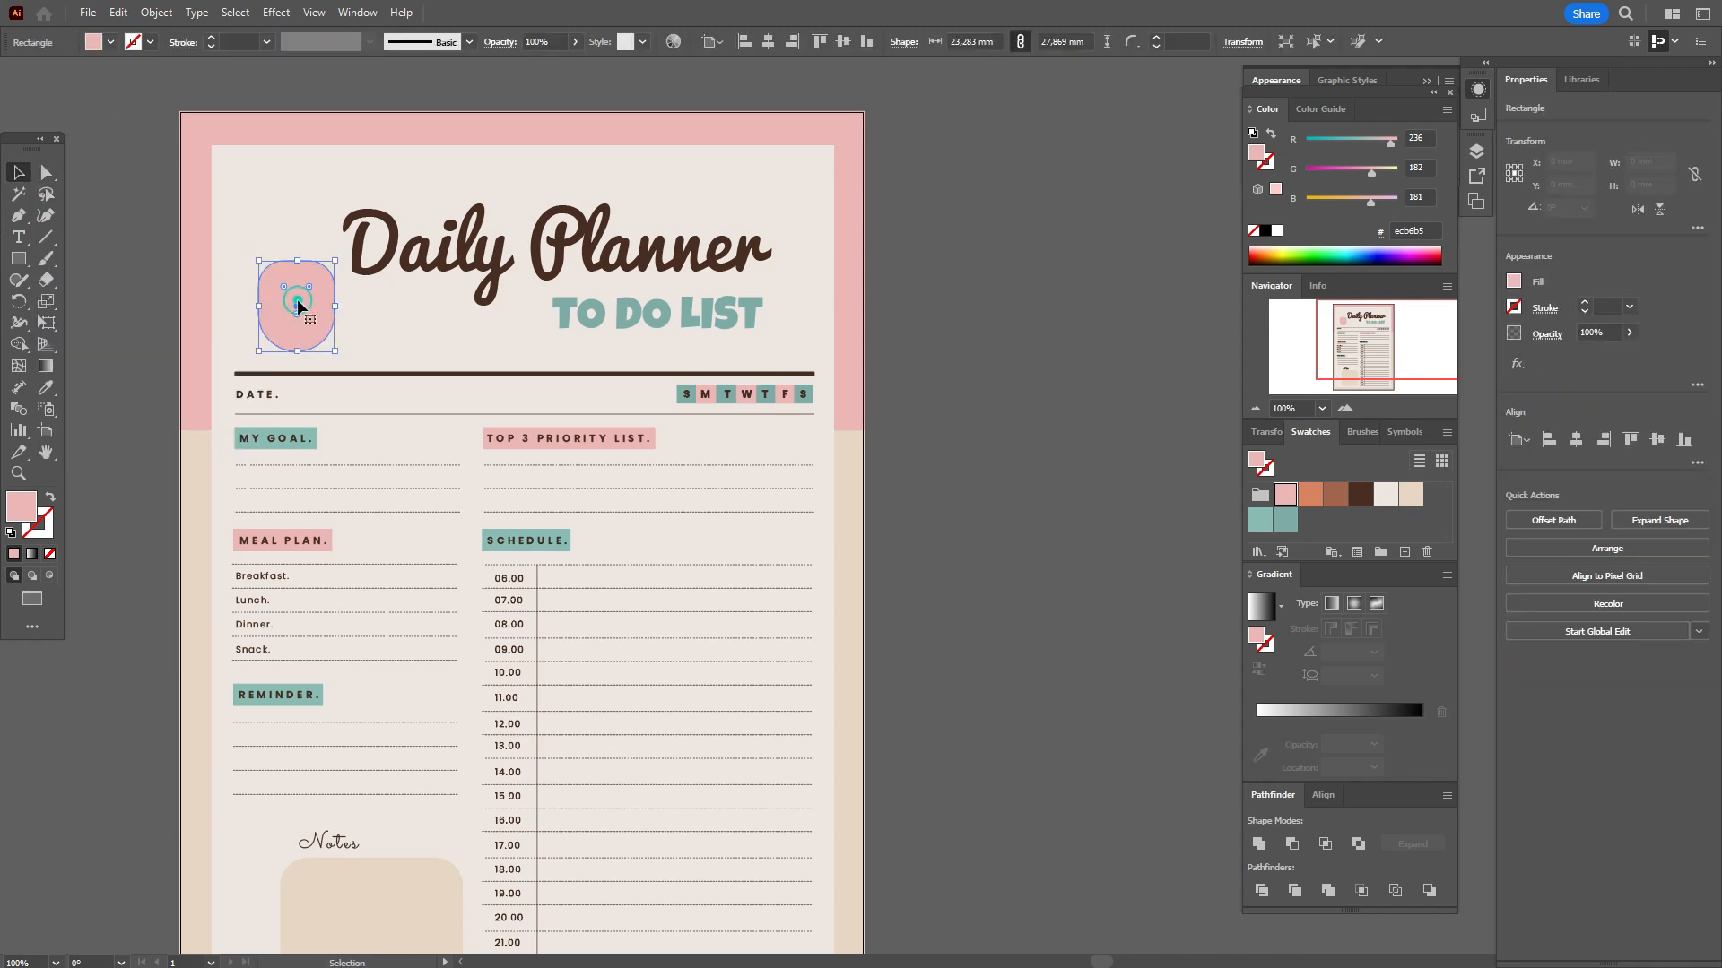
{"action": "left_click", "coordinate": [277, 12]}
{"action": "mouse_move", "coordinate": [453, 160]}
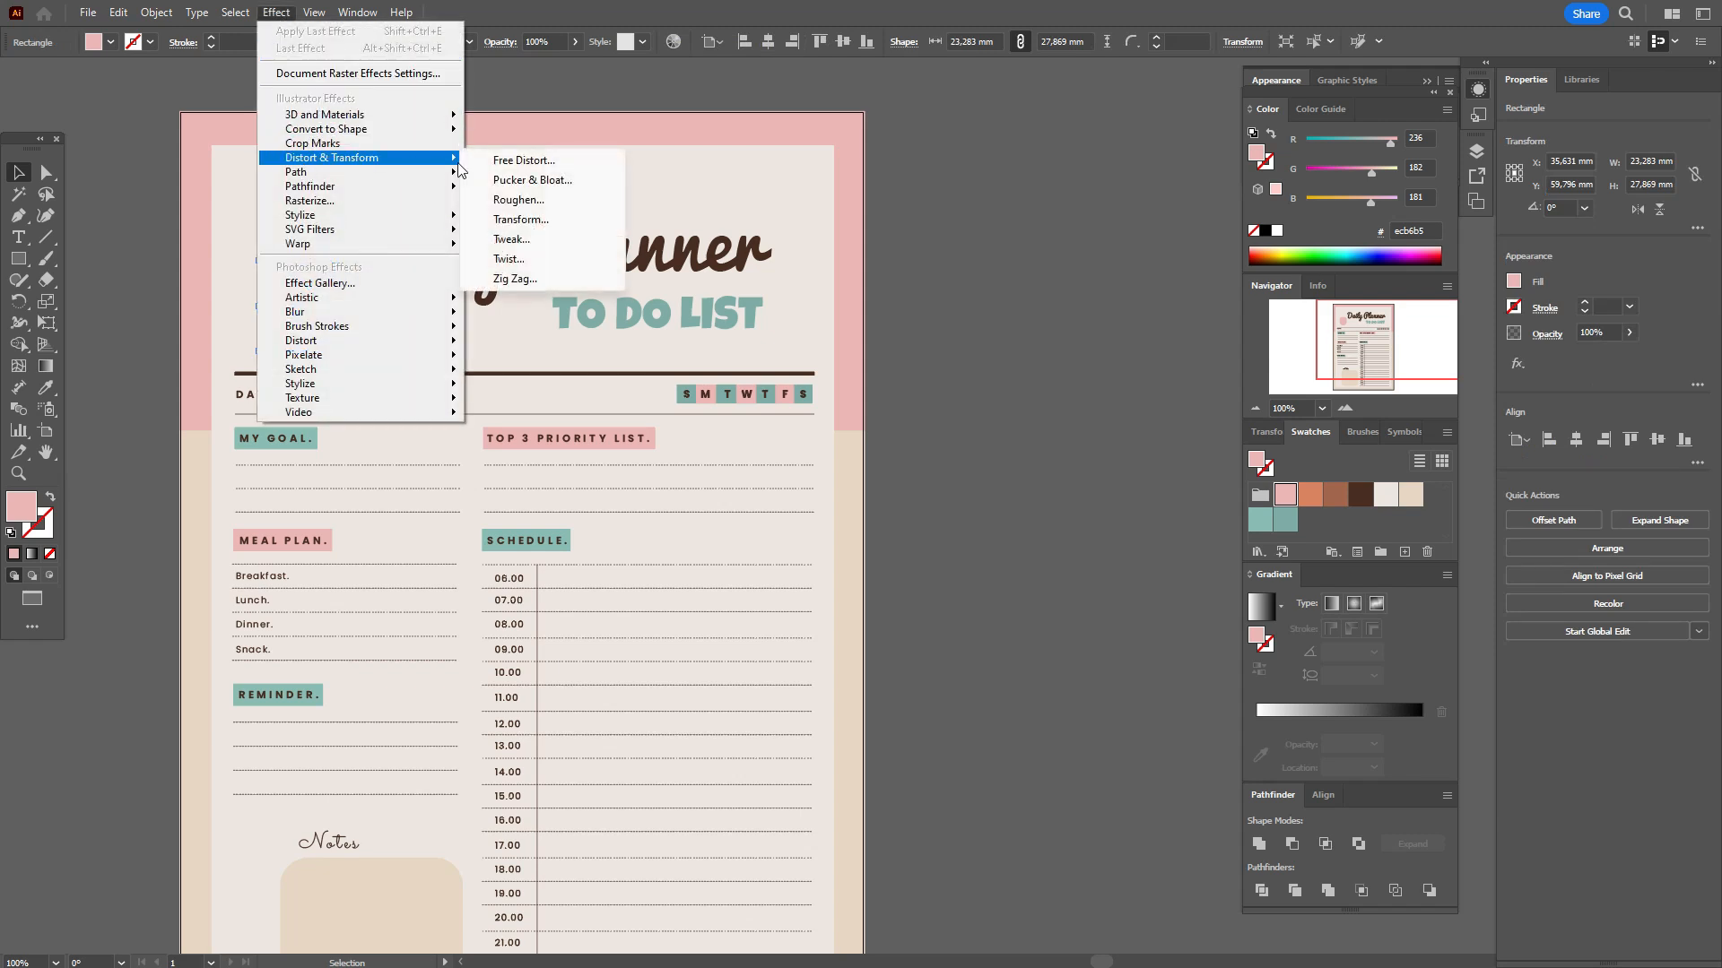
{"action": "left_click", "coordinate": [527, 160]}
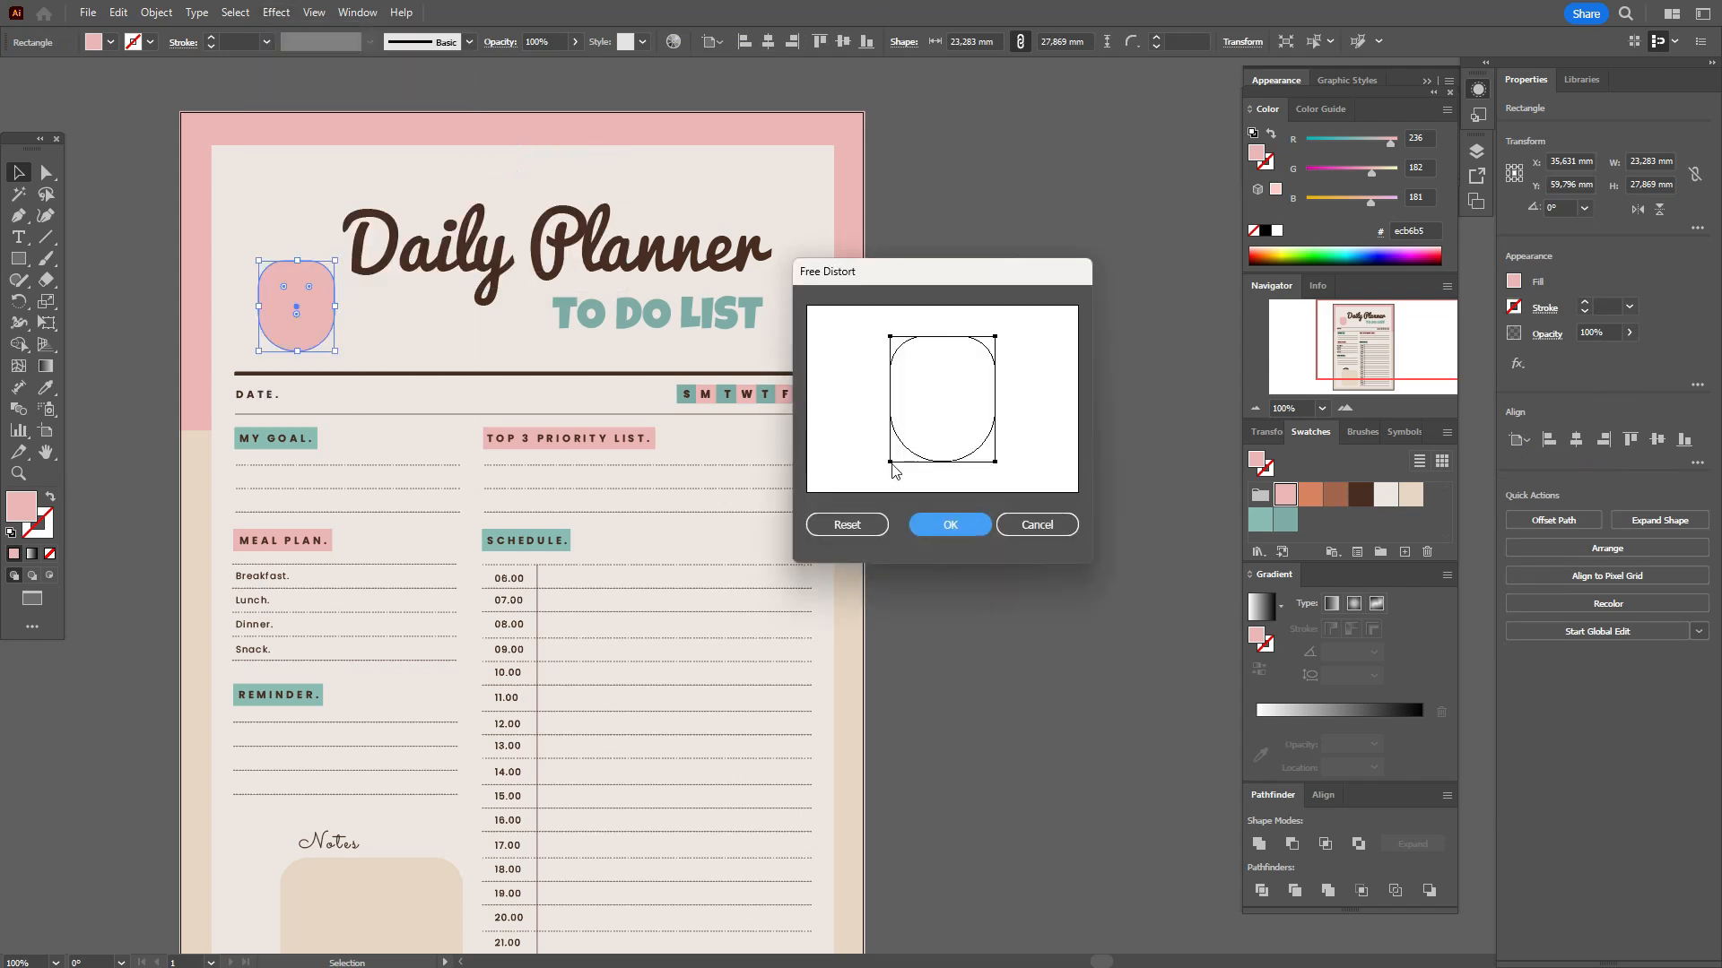
{"action": "left_click", "coordinate": [891, 463]}
{"action": "left_click_drag", "start_coordinate": [997, 465], "coordinate": [981, 465]}
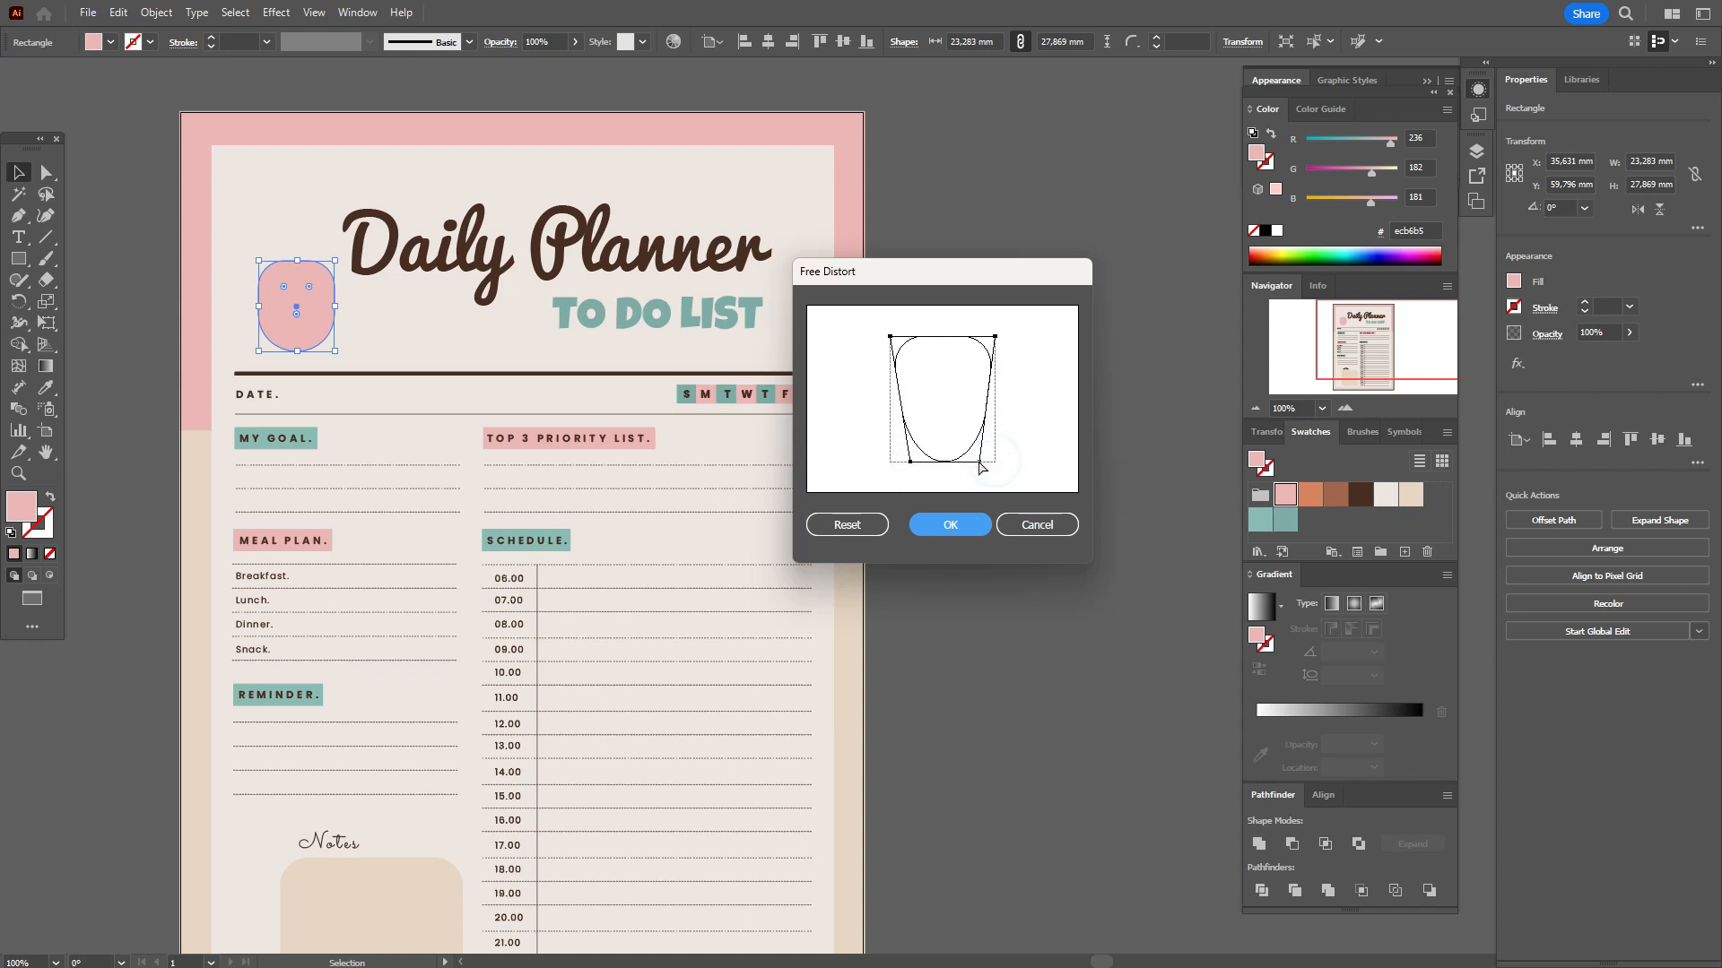
{"action": "left_click", "coordinate": [969, 523]}
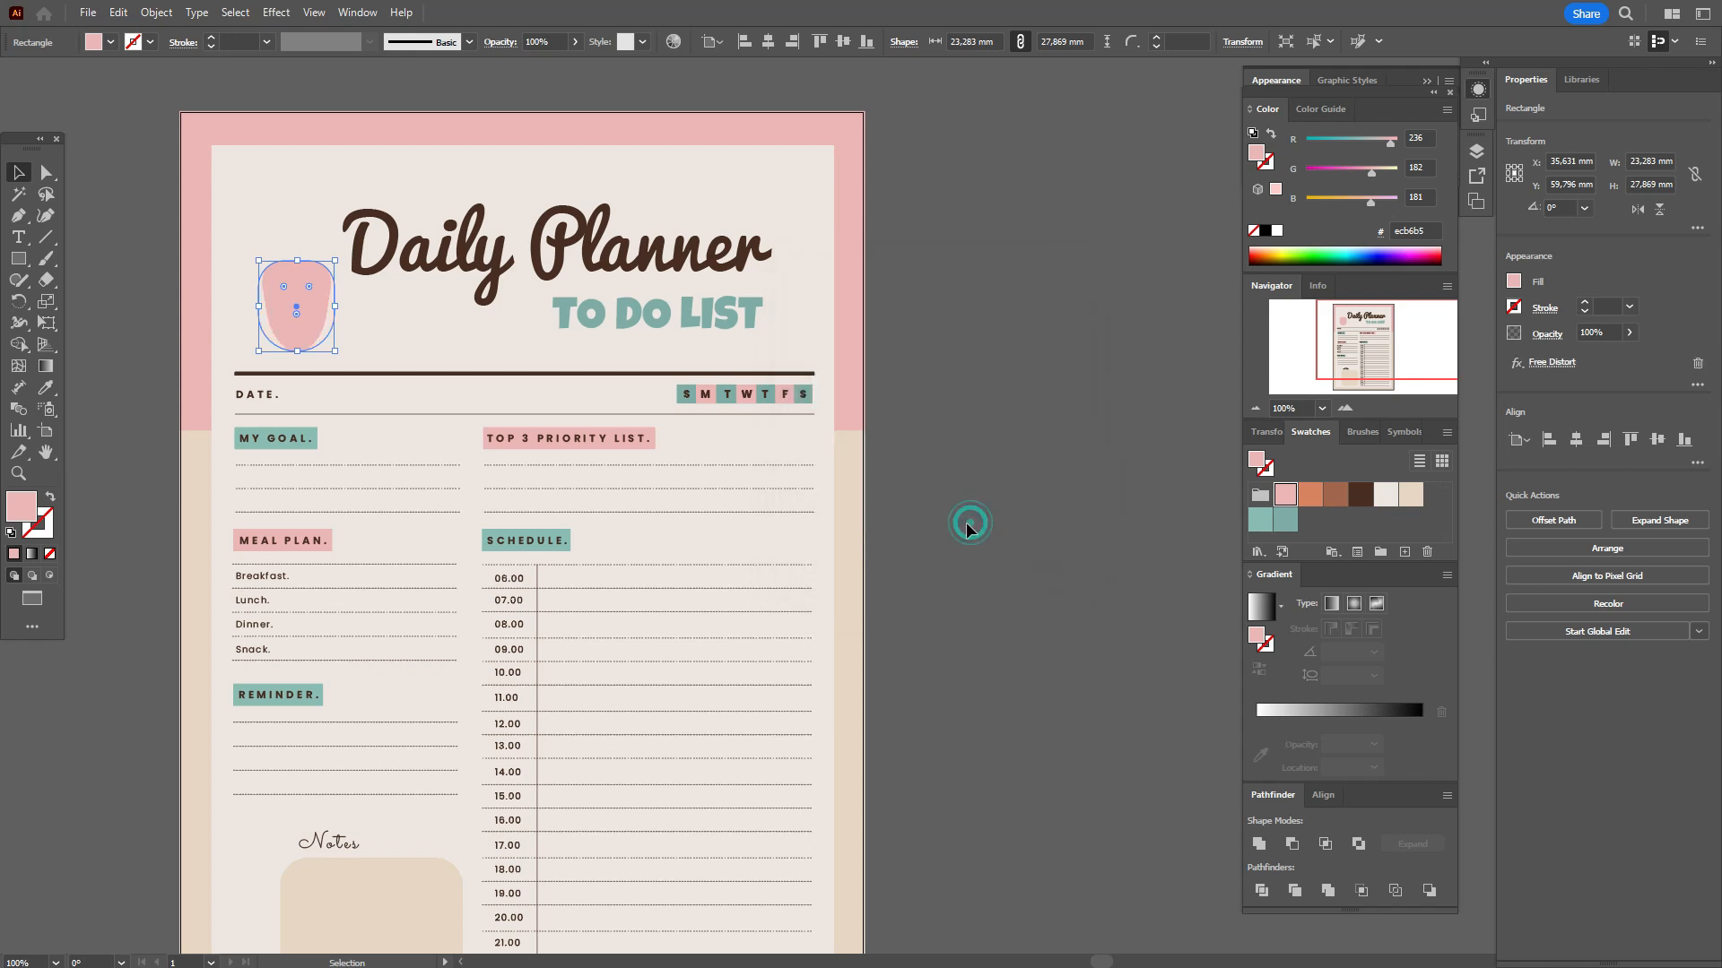
{"action": "left_click", "coordinate": [167, 18]}
{"action": "left_click", "coordinate": [224, 268]}
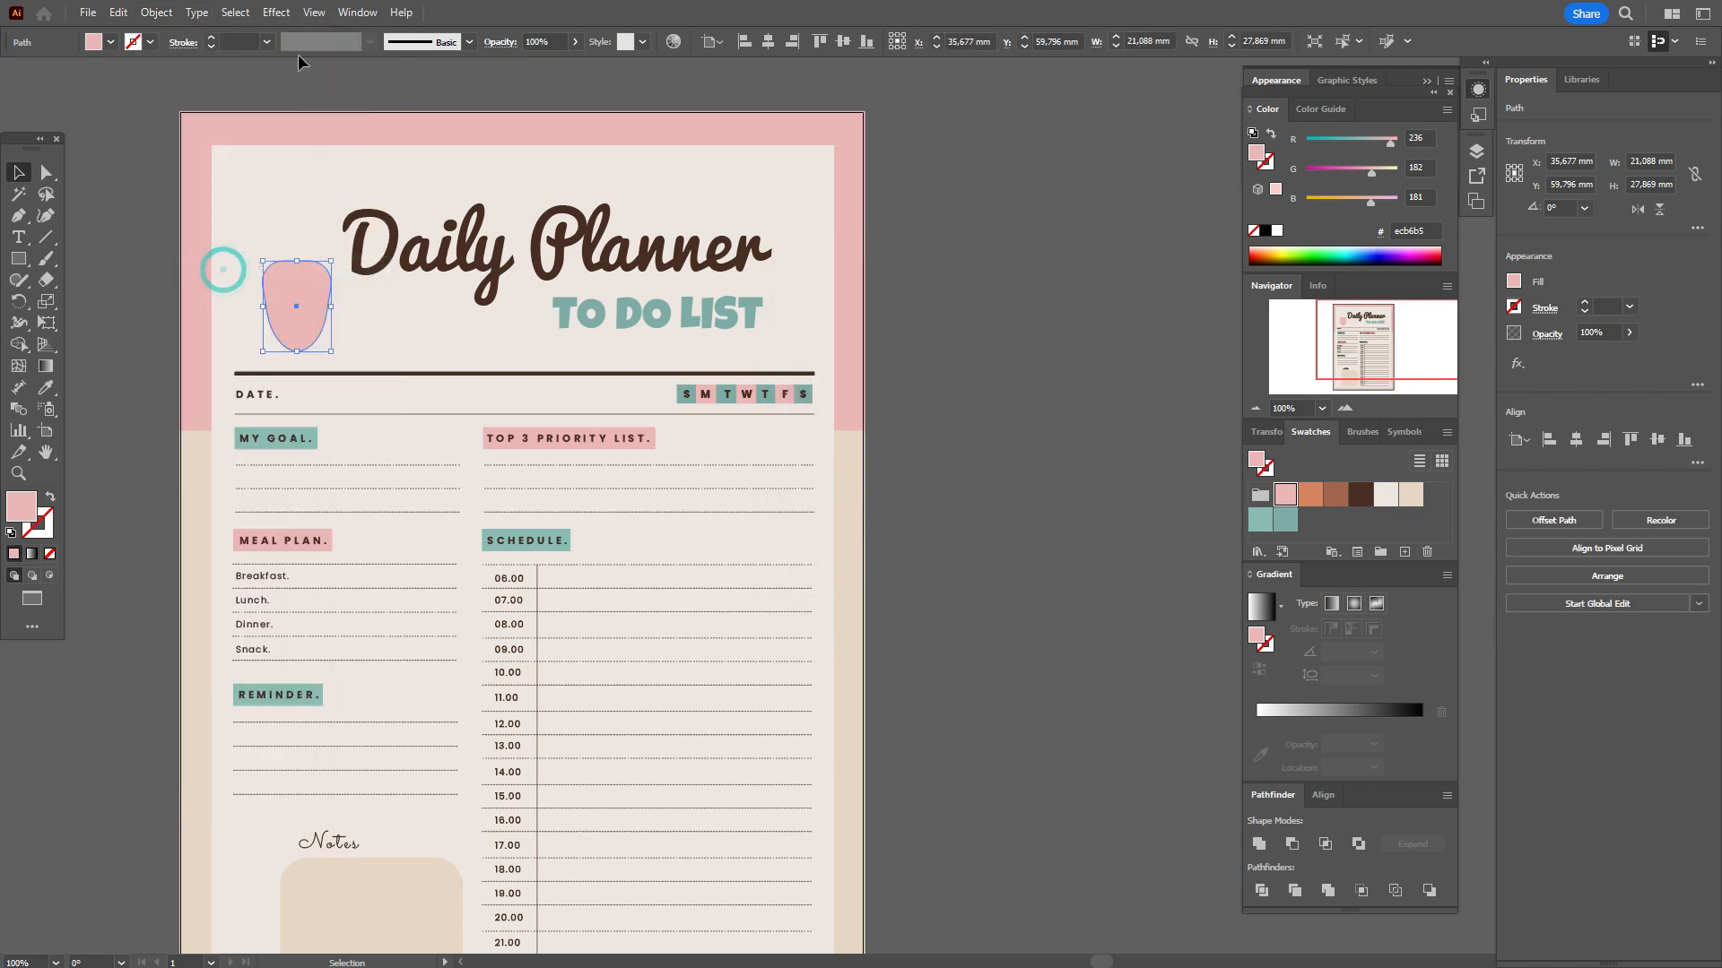
Apply a vertical Bulge warp with a 22% bend to the pink shape and expand its appearance
{"action": "left_click", "coordinate": [277, 11]}
{"action": "mouse_move", "coordinate": [354, 244]}
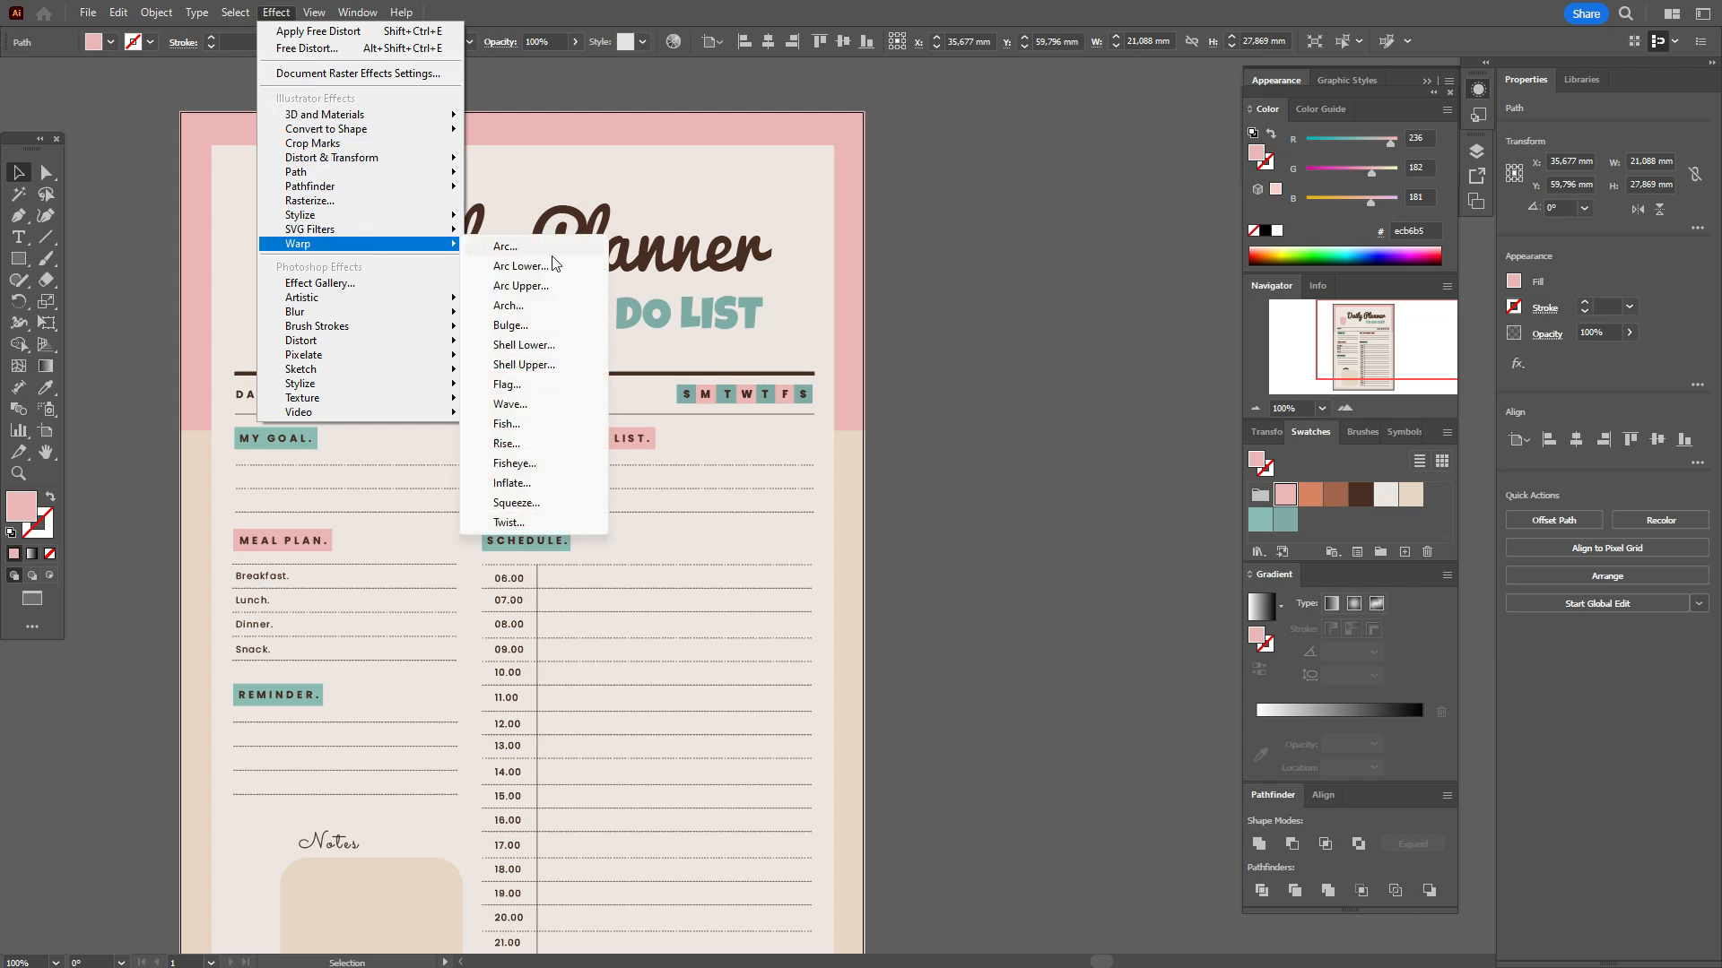
{"action": "left_click", "coordinate": [549, 246]}
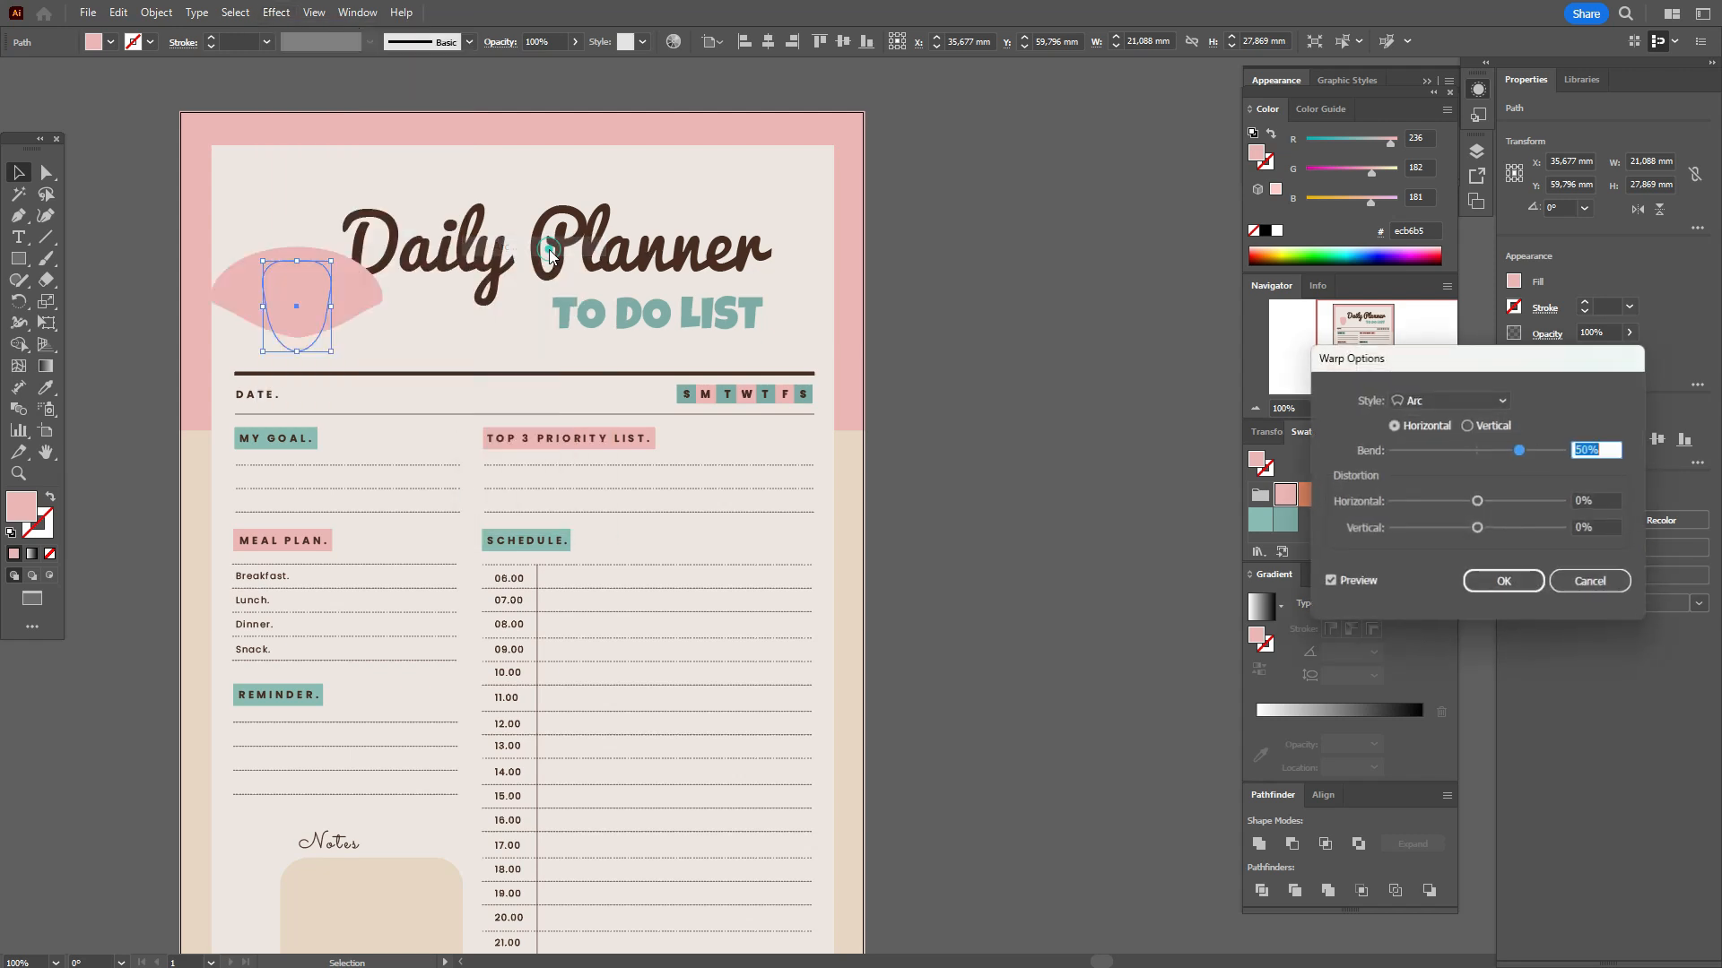
{"action": "left_click", "coordinate": [1472, 400]}
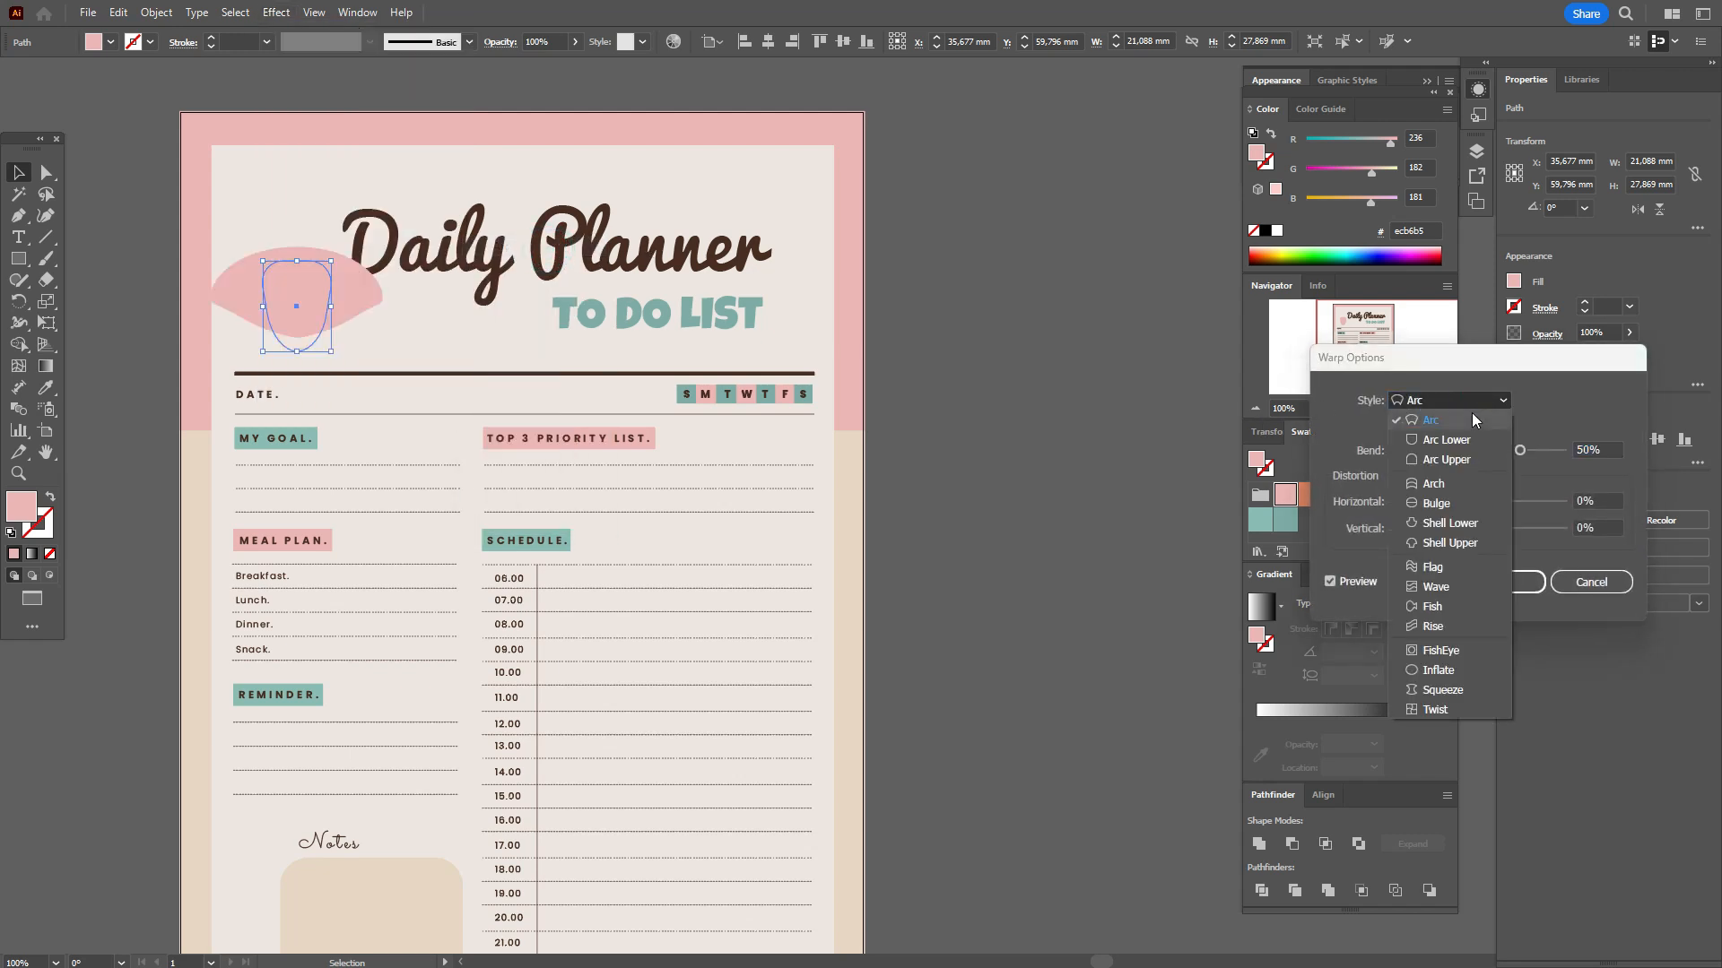
{"action": "left_click", "coordinate": [1462, 495]}
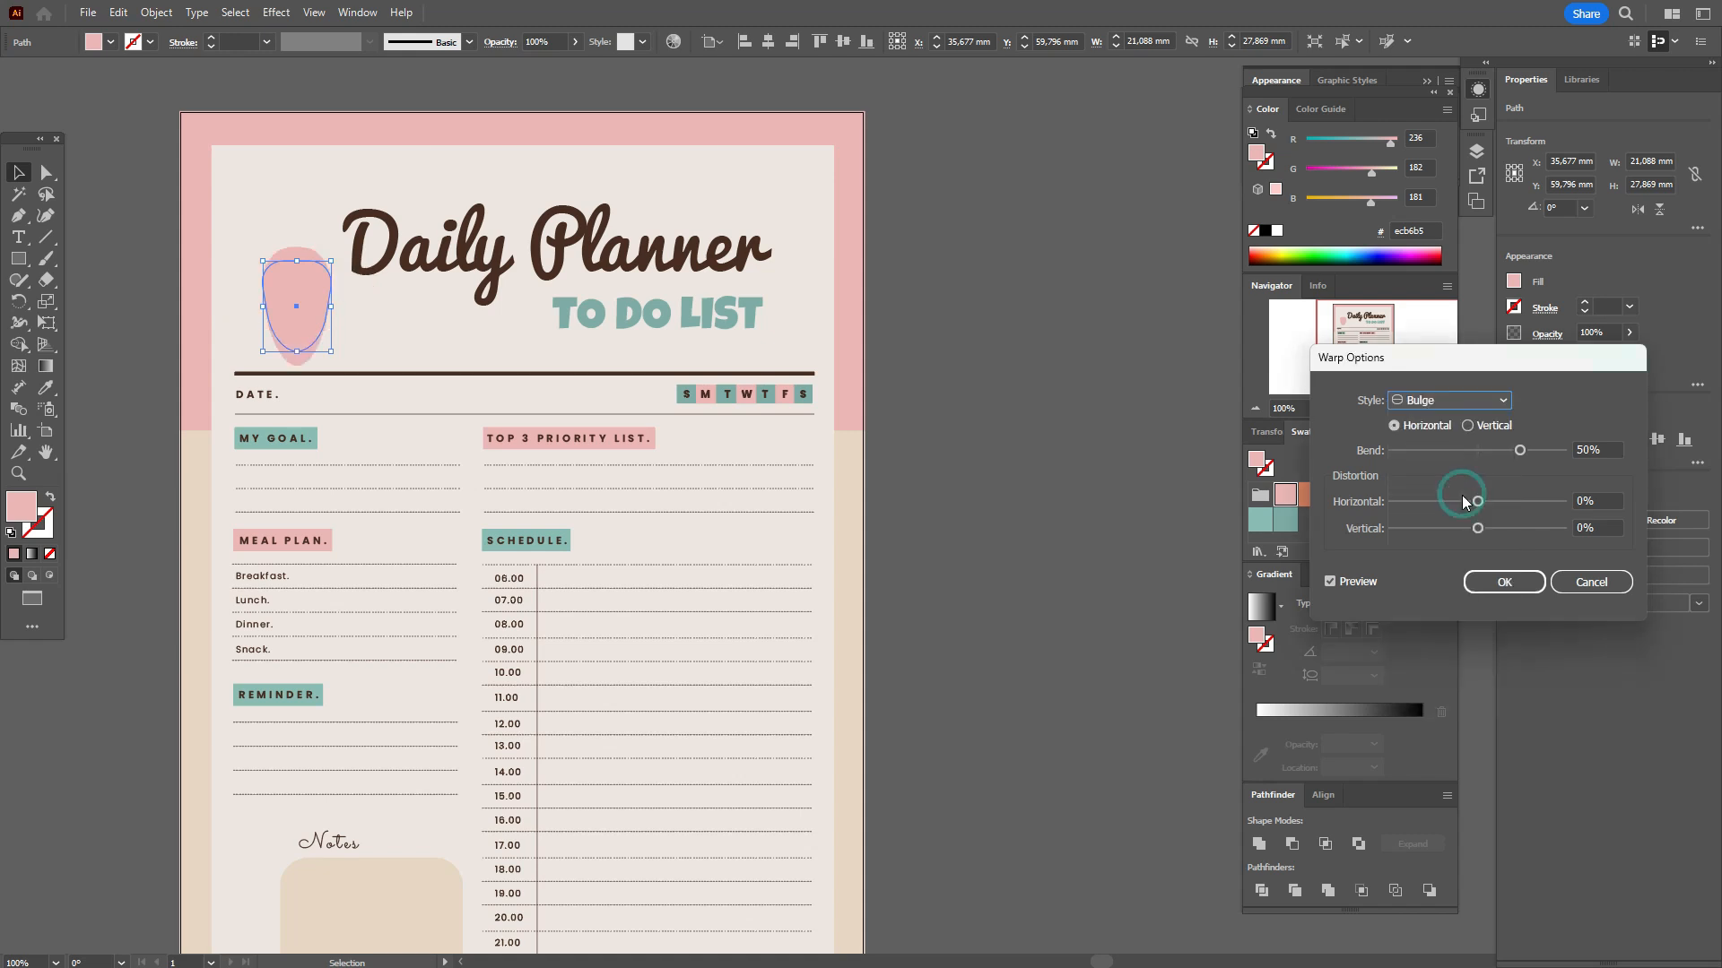
{"action": "left_click", "coordinate": [1477, 427]}
{"action": "left_click_drag", "start_coordinate": [1521, 453], "coordinate": [1495, 453]}
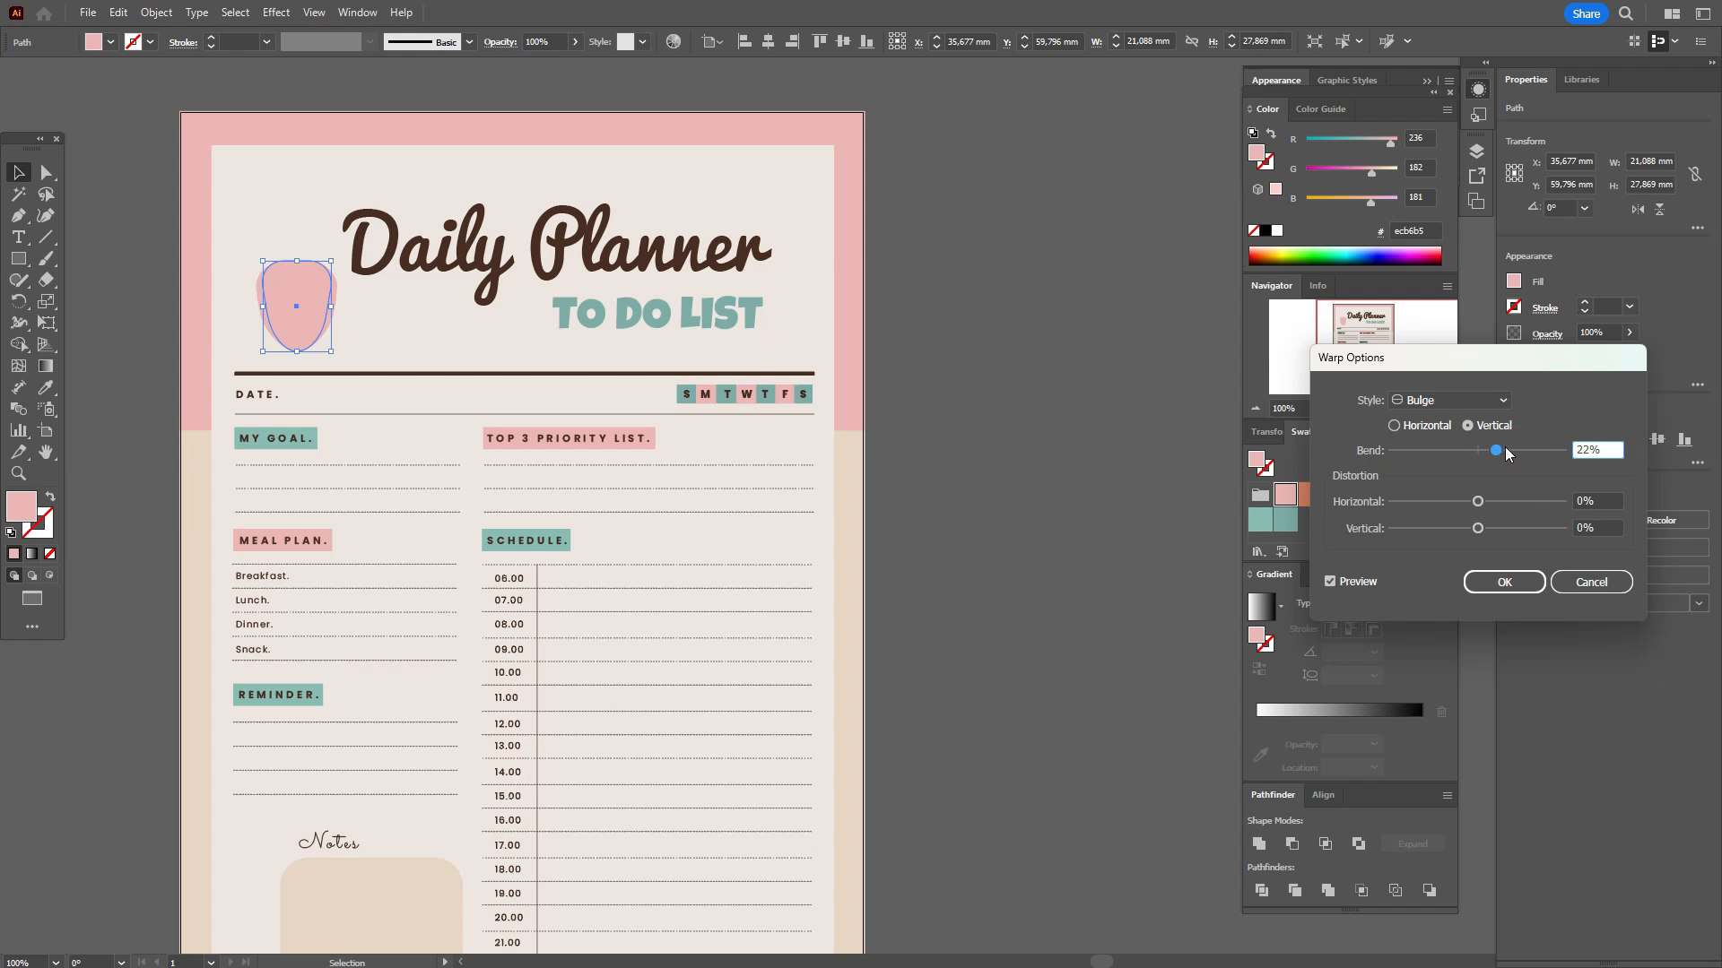
{"action": "left_click", "coordinate": [1498, 584]}
{"action": "left_click", "coordinate": [173, 11]}
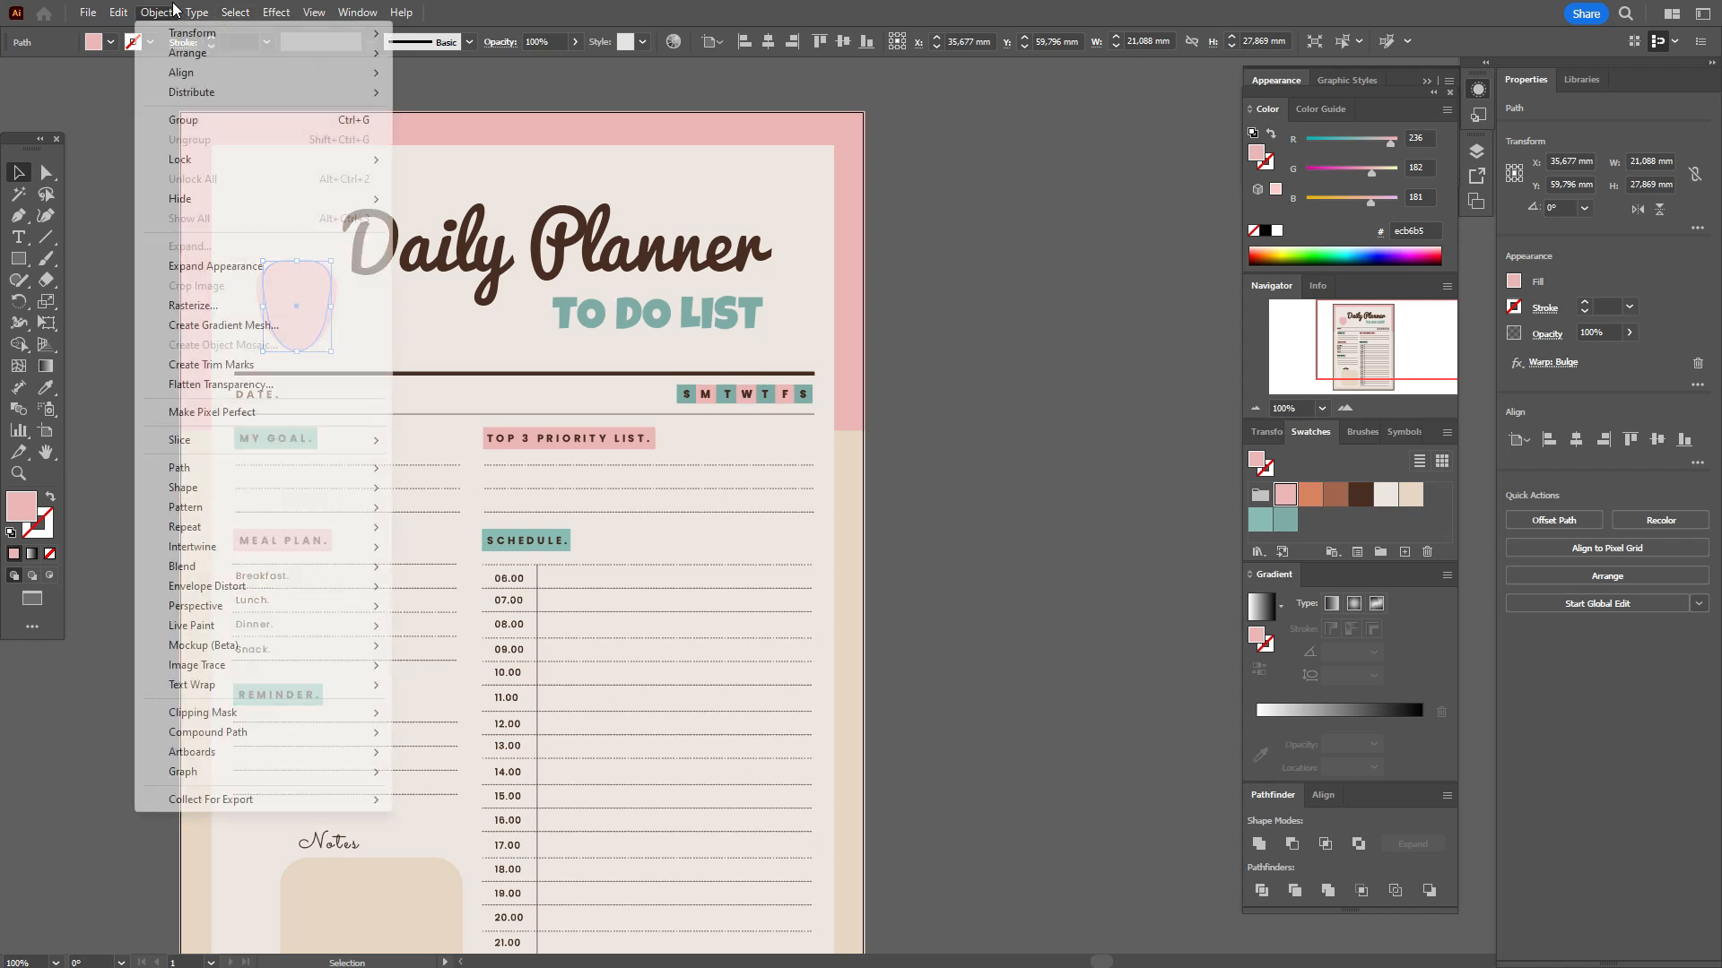
{"action": "left_click", "coordinate": [235, 265]}
{"action": "left_click", "coordinate": [162, 261]}
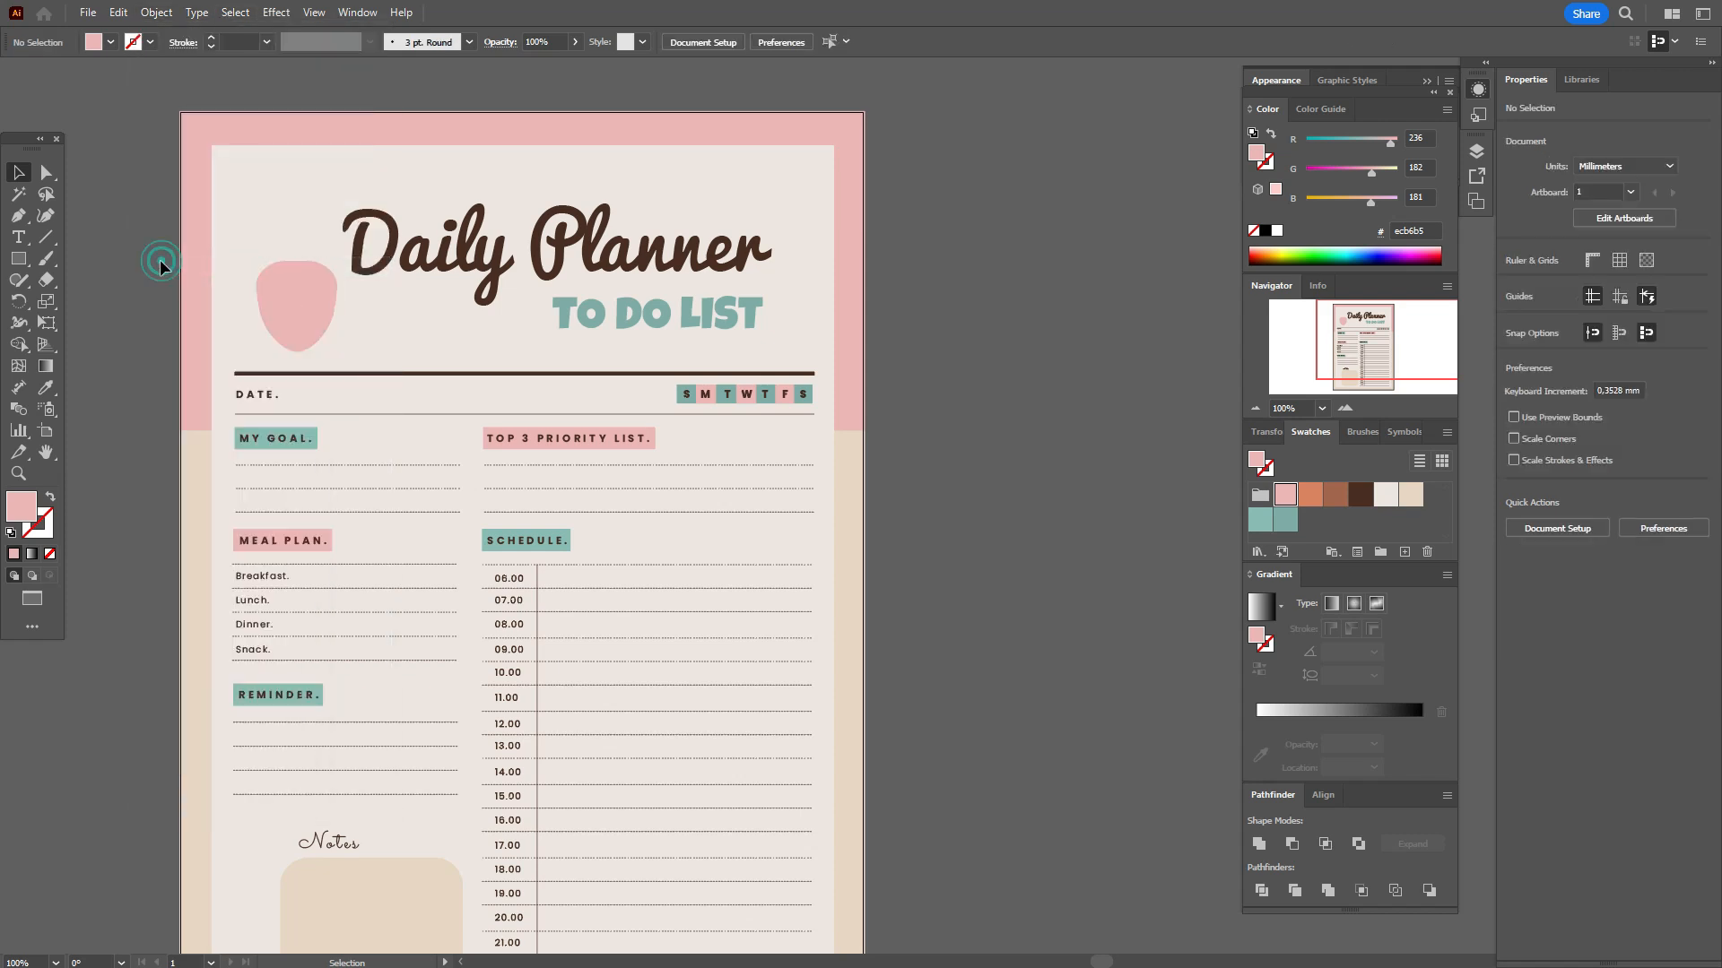
{"action": "left_click", "coordinate": [287, 293]}
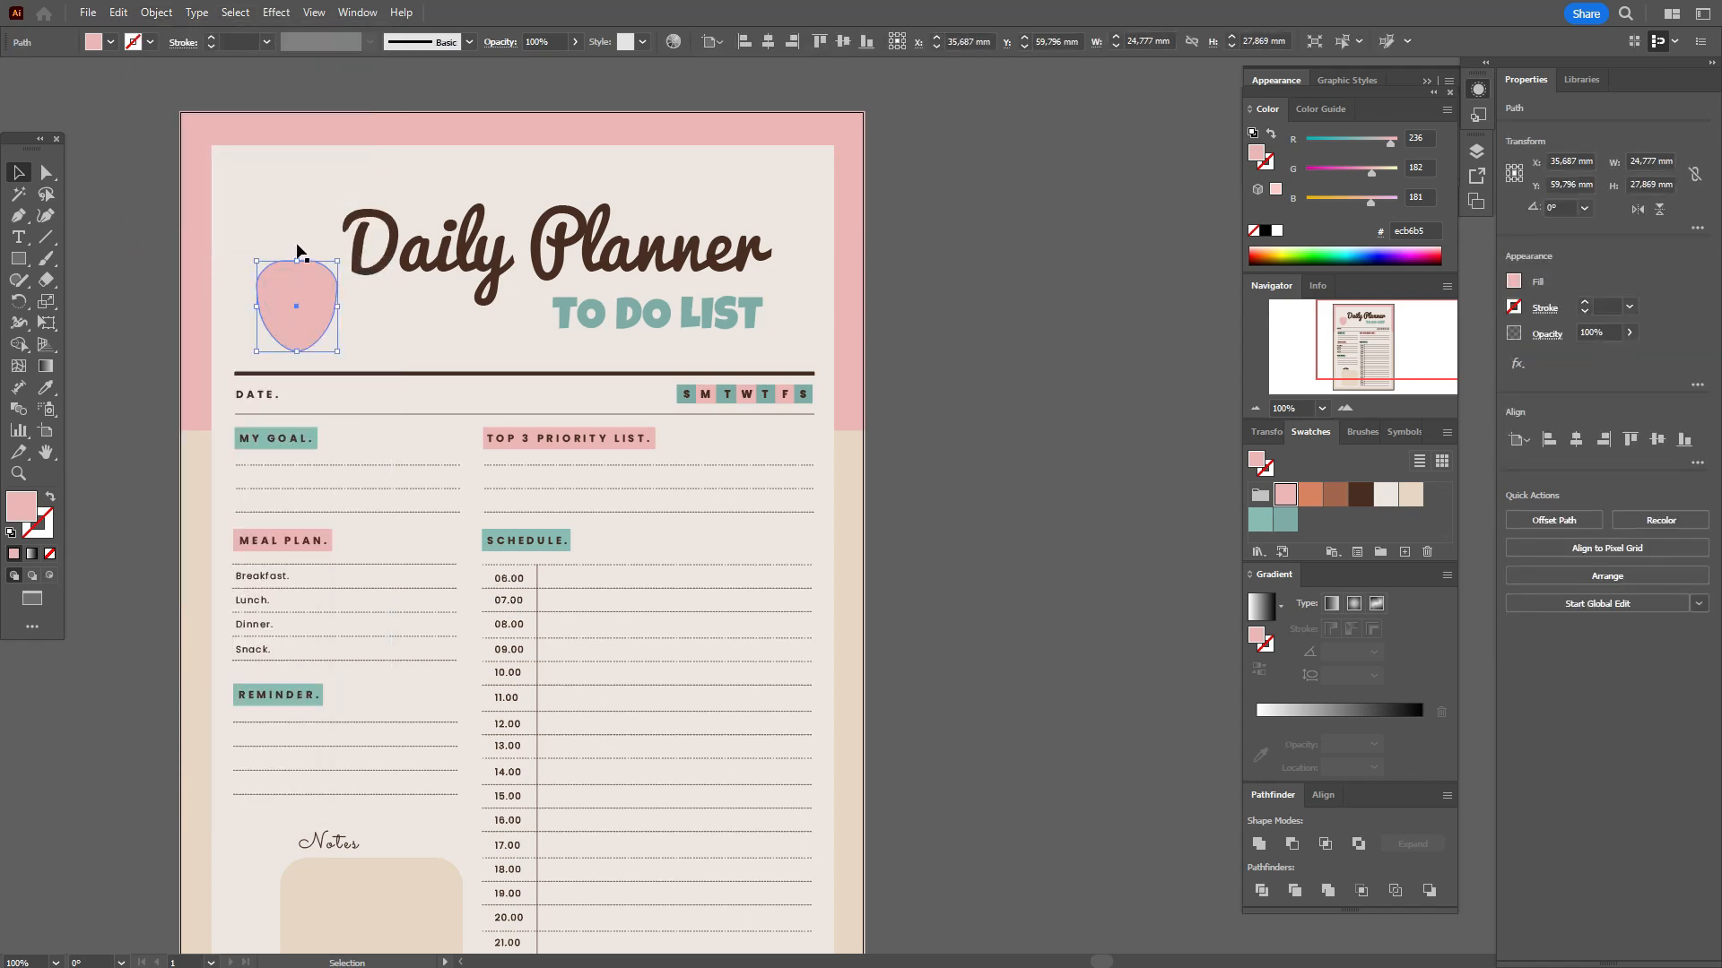
Apply a horizontal Arc Upper warp with a 19% bend to the pink shape and expand its appearance
{"action": "left_click", "coordinate": [277, 13]}
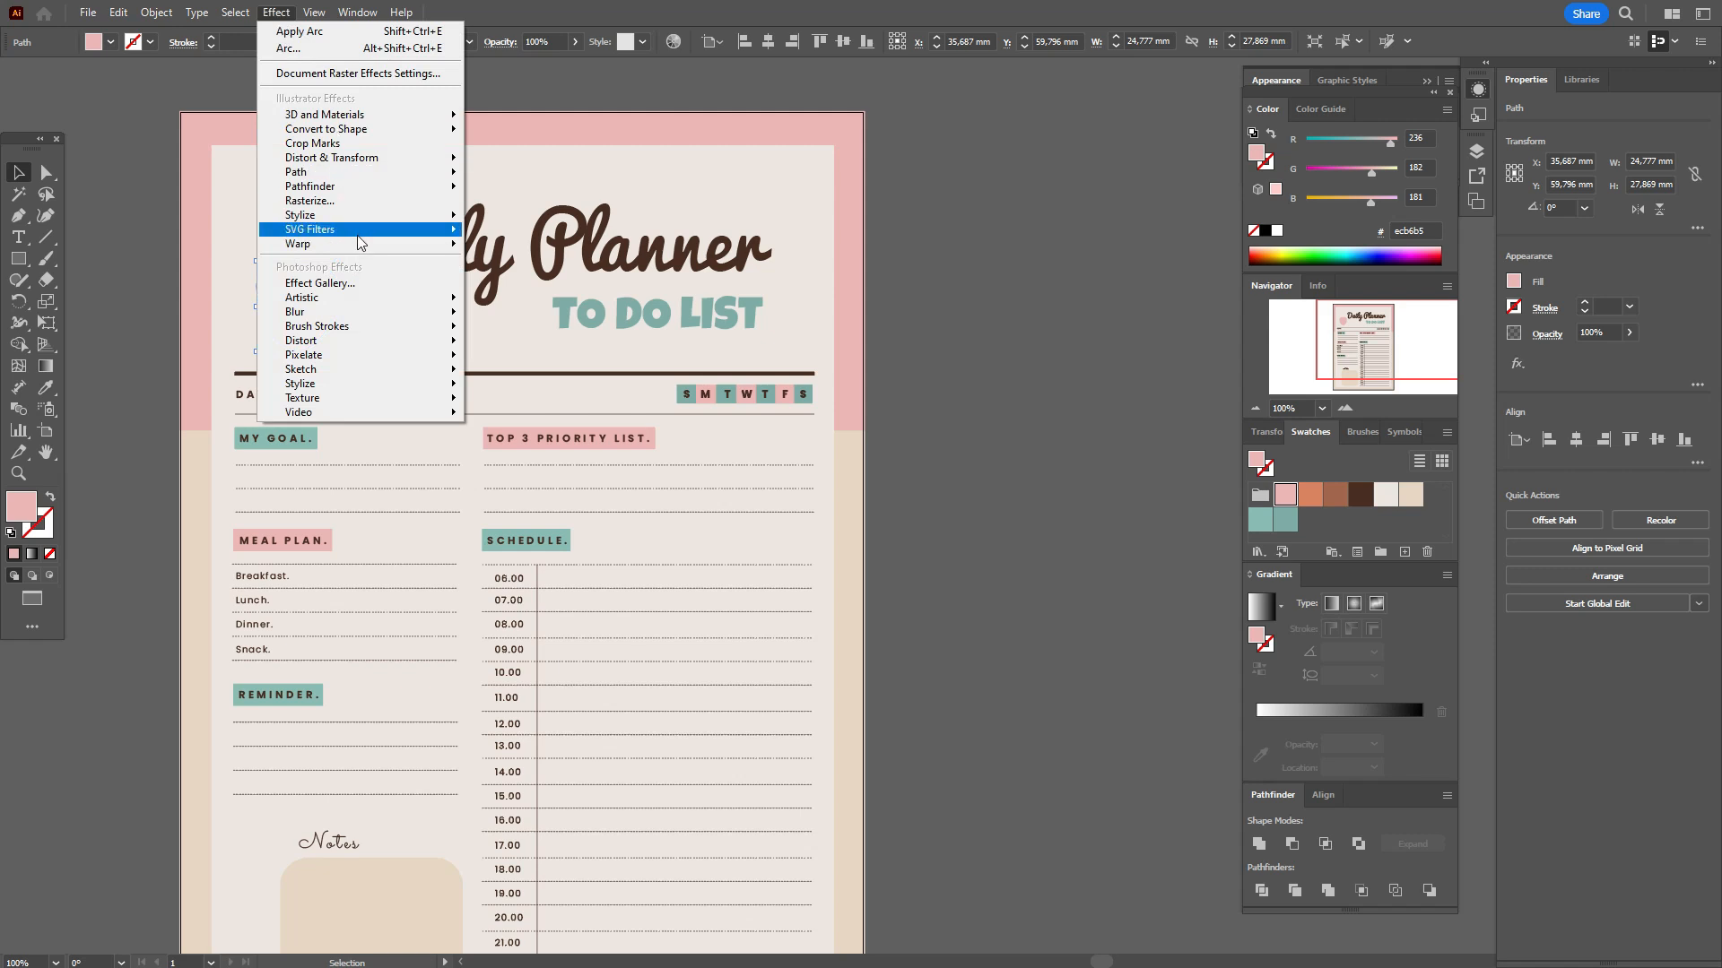
{"action": "mouse_move", "coordinate": [404, 243]}
{"action": "left_click", "coordinate": [513, 246]}
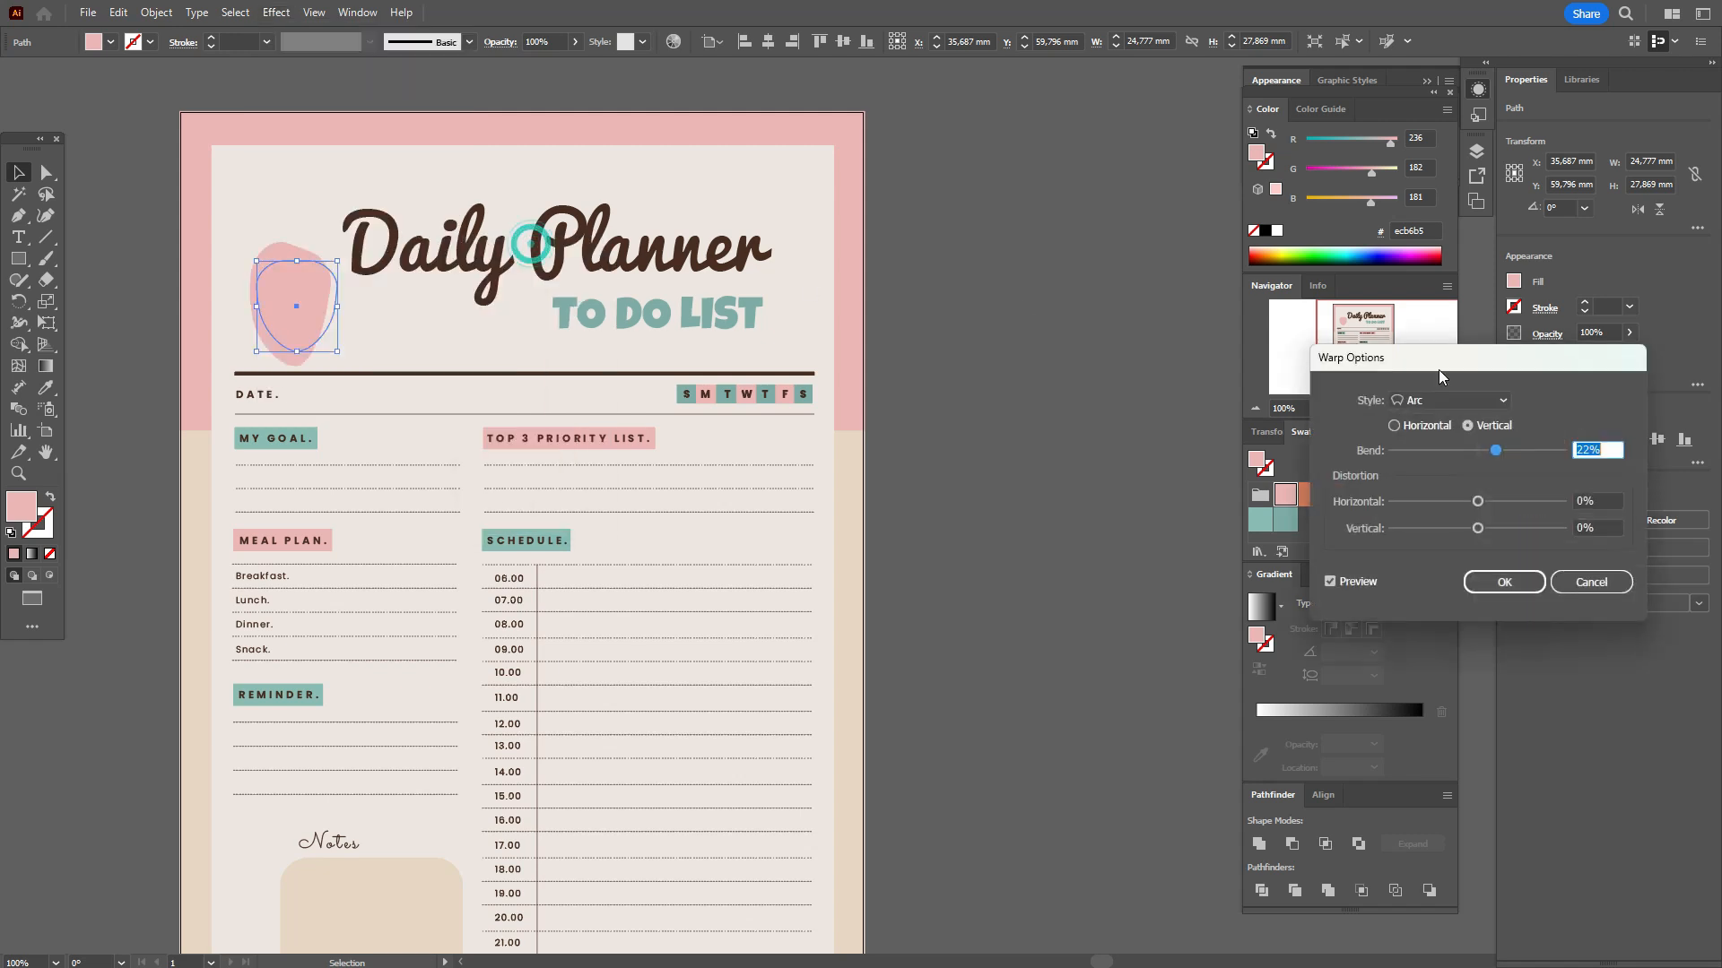
{"action": "left_click", "coordinate": [1485, 402]}
{"action": "left_click", "coordinate": [1449, 459]}
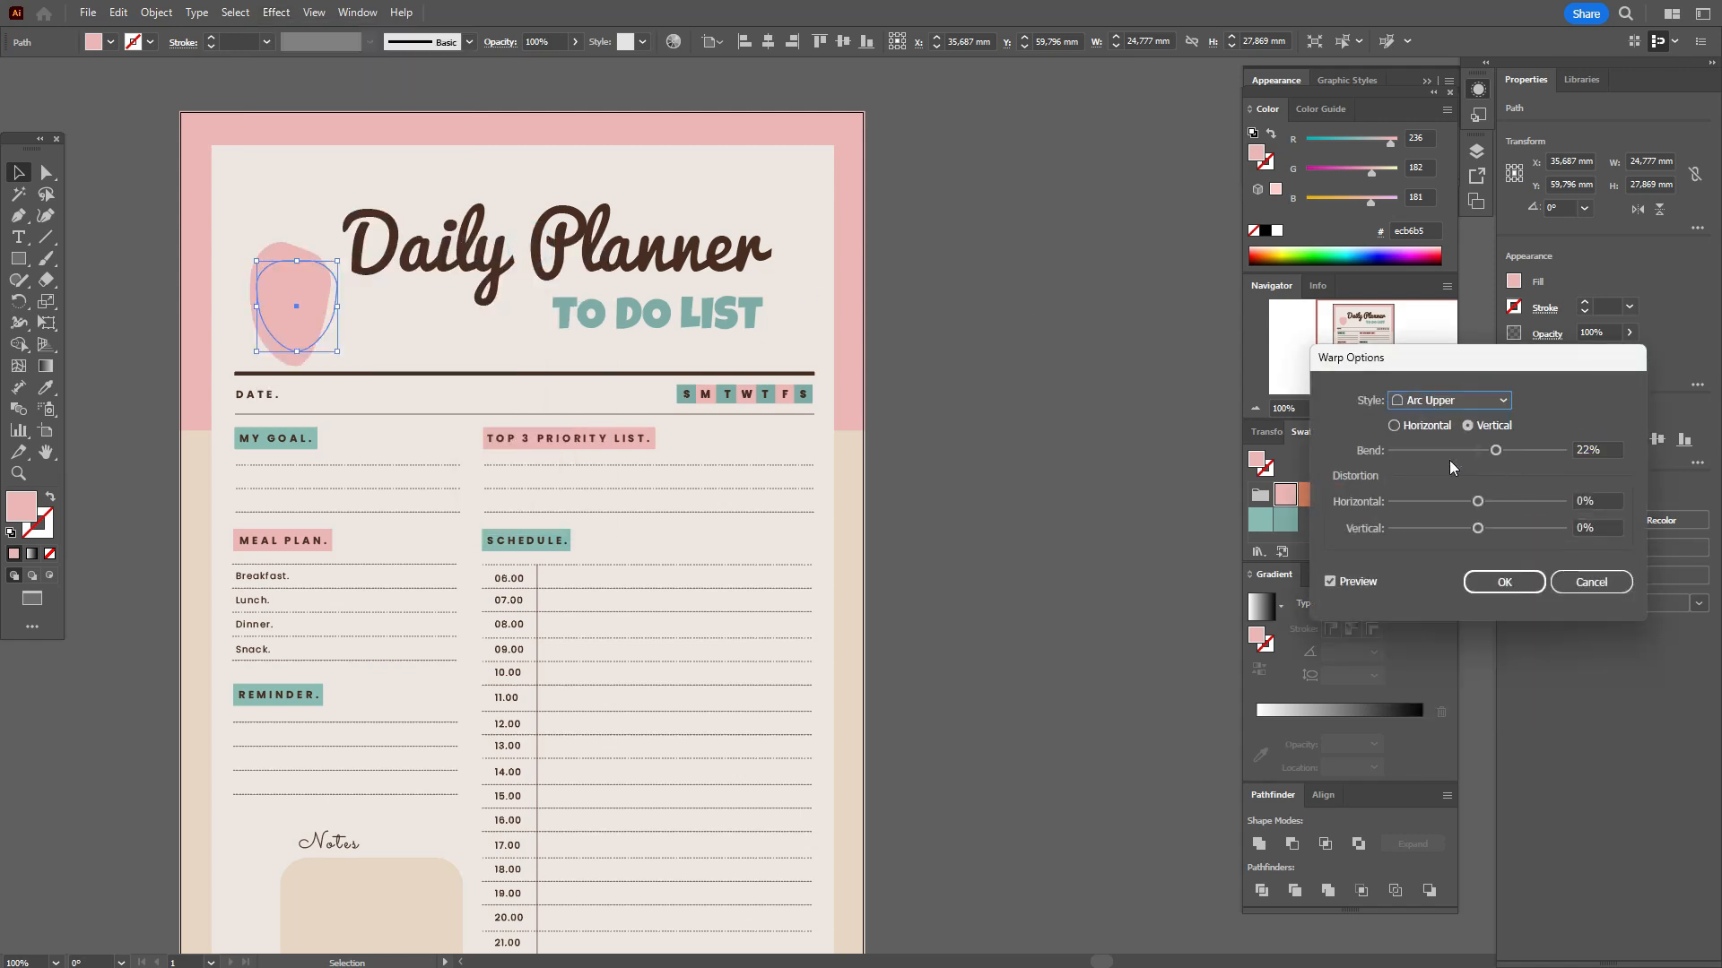
{"action": "left_click", "coordinate": [1433, 426]}
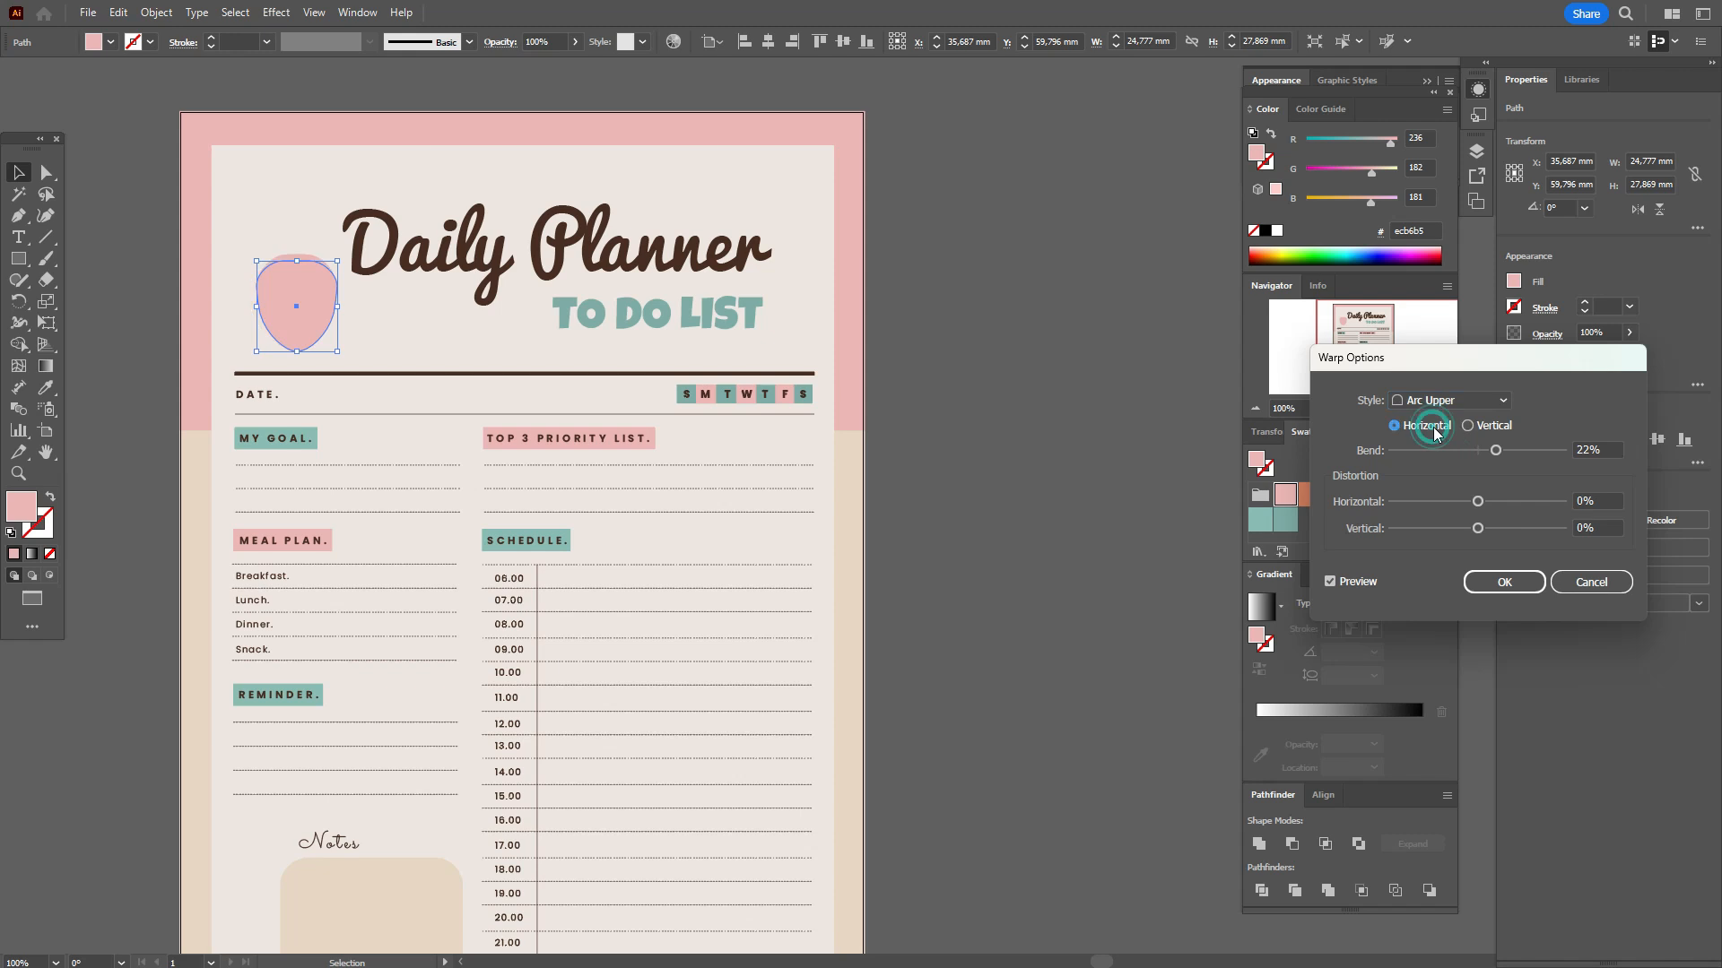
{"action": "left_click_drag", "start_coordinate": [1495, 451], "coordinate": [1490, 457]}
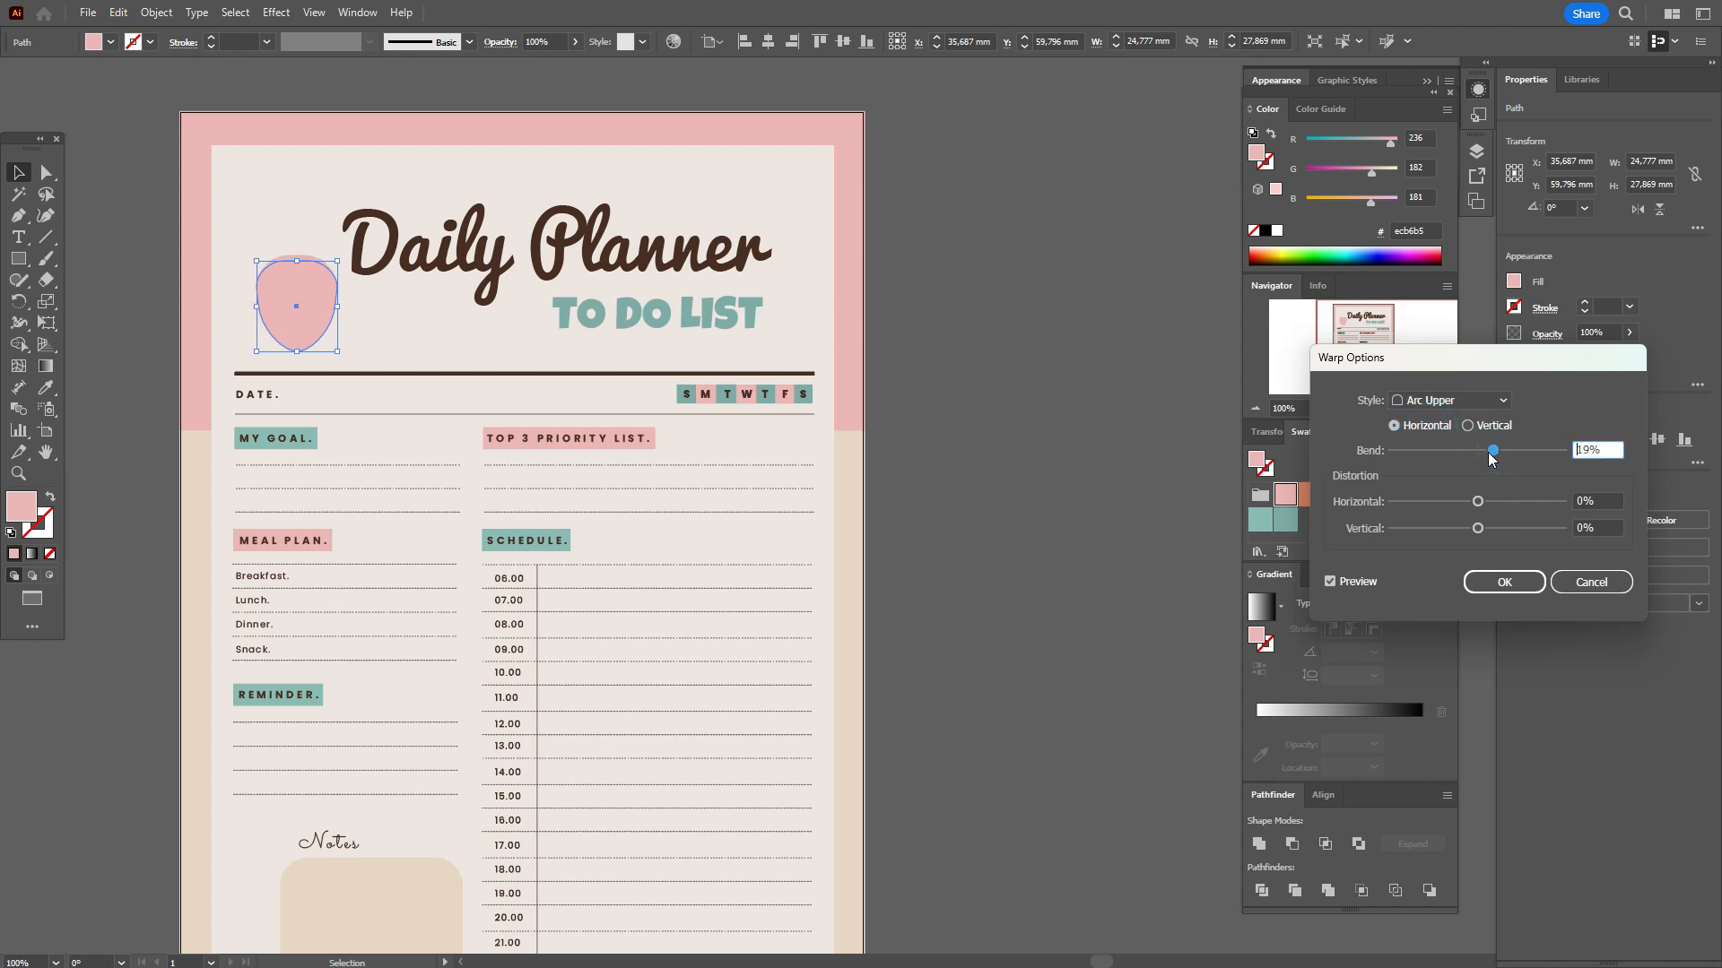
{"action": "left_click", "coordinate": [1504, 582]}
{"action": "left_click", "coordinate": [156, 12]}
{"action": "left_click", "coordinate": [215, 266]}
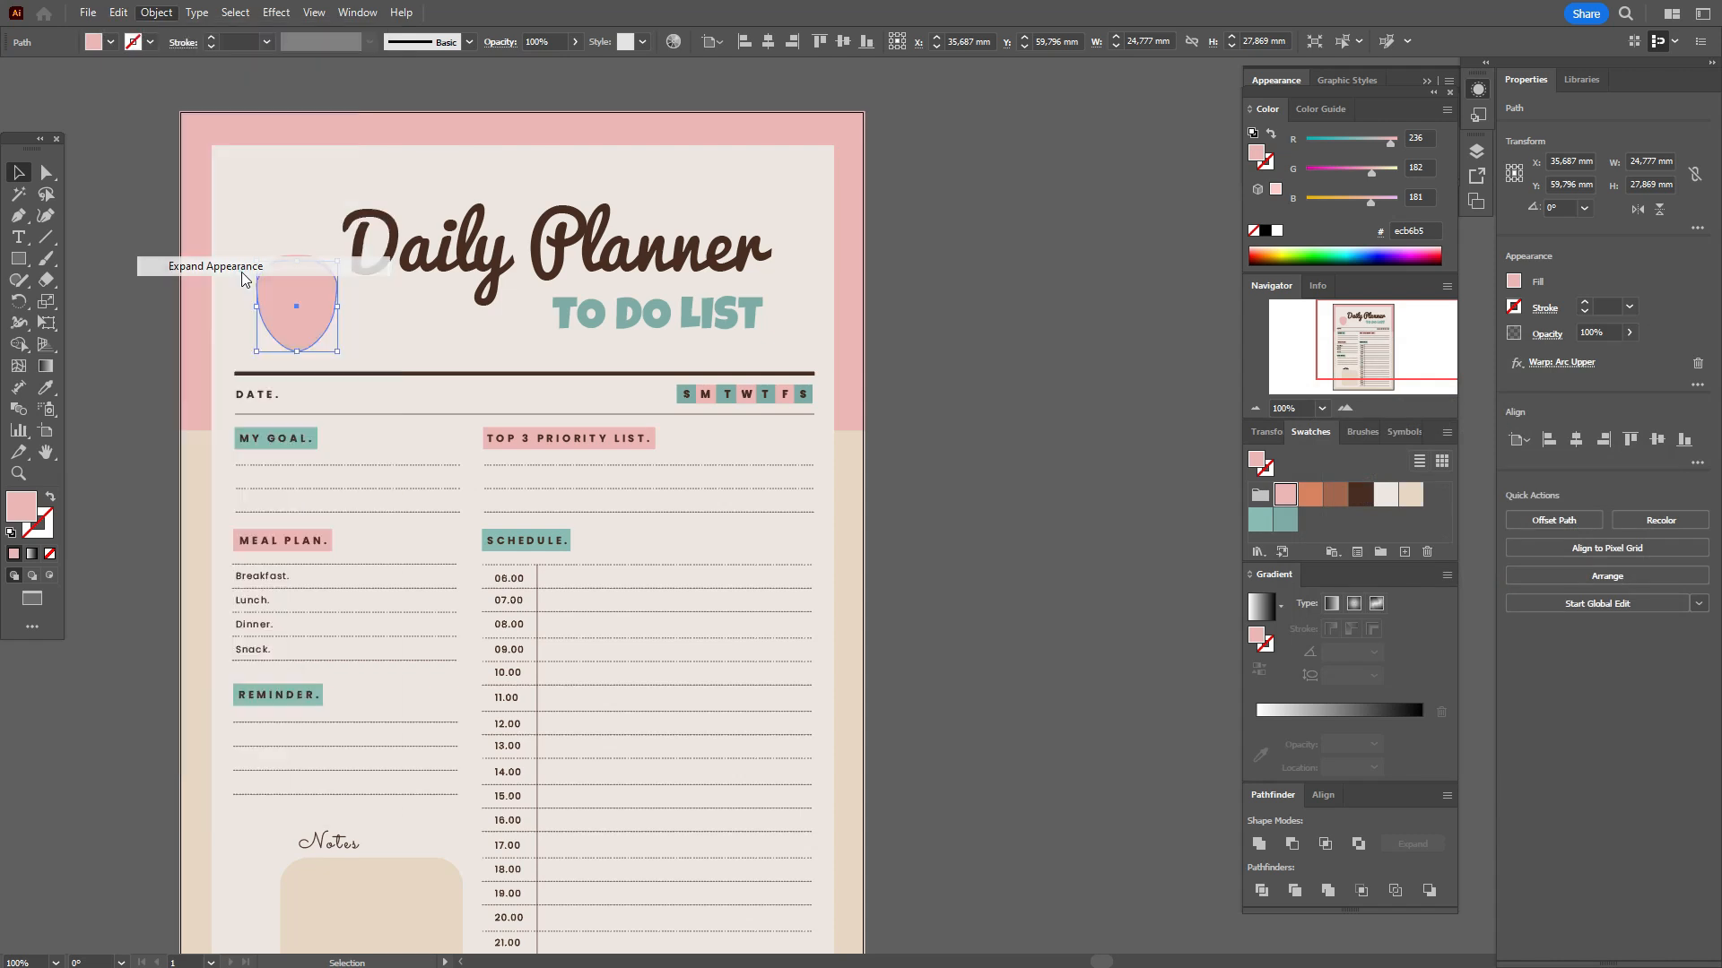
Smooth the pink shape's upper outline with the Smooth tool, undoing the excess smoothing
{"action": "mouse_move", "coordinate": [19, 279]}
{"action": "left_mouse_down"}
{"action": "mouse_move", "coordinate": [83, 283]}
{"action": "mouse_move", "coordinate": [85, 324]}
{"action": "left_mouse_up"}
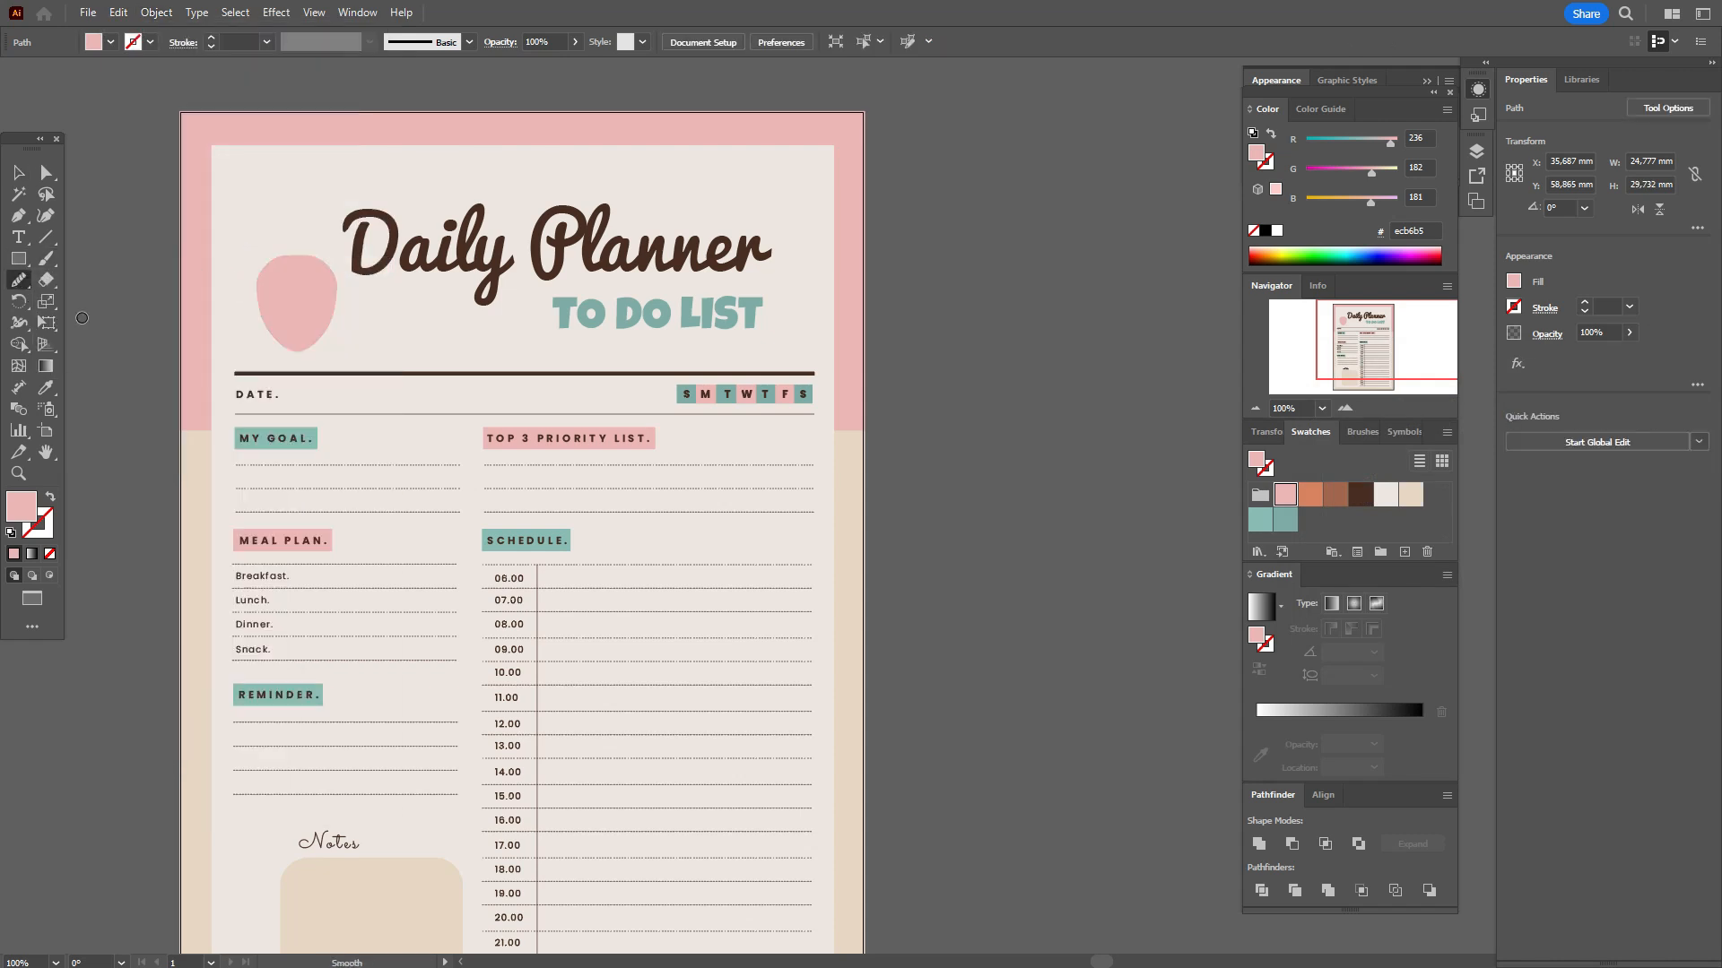
{"action": "left_click", "coordinate": [19, 172]}
{"action": "left_click", "coordinate": [295, 342]}
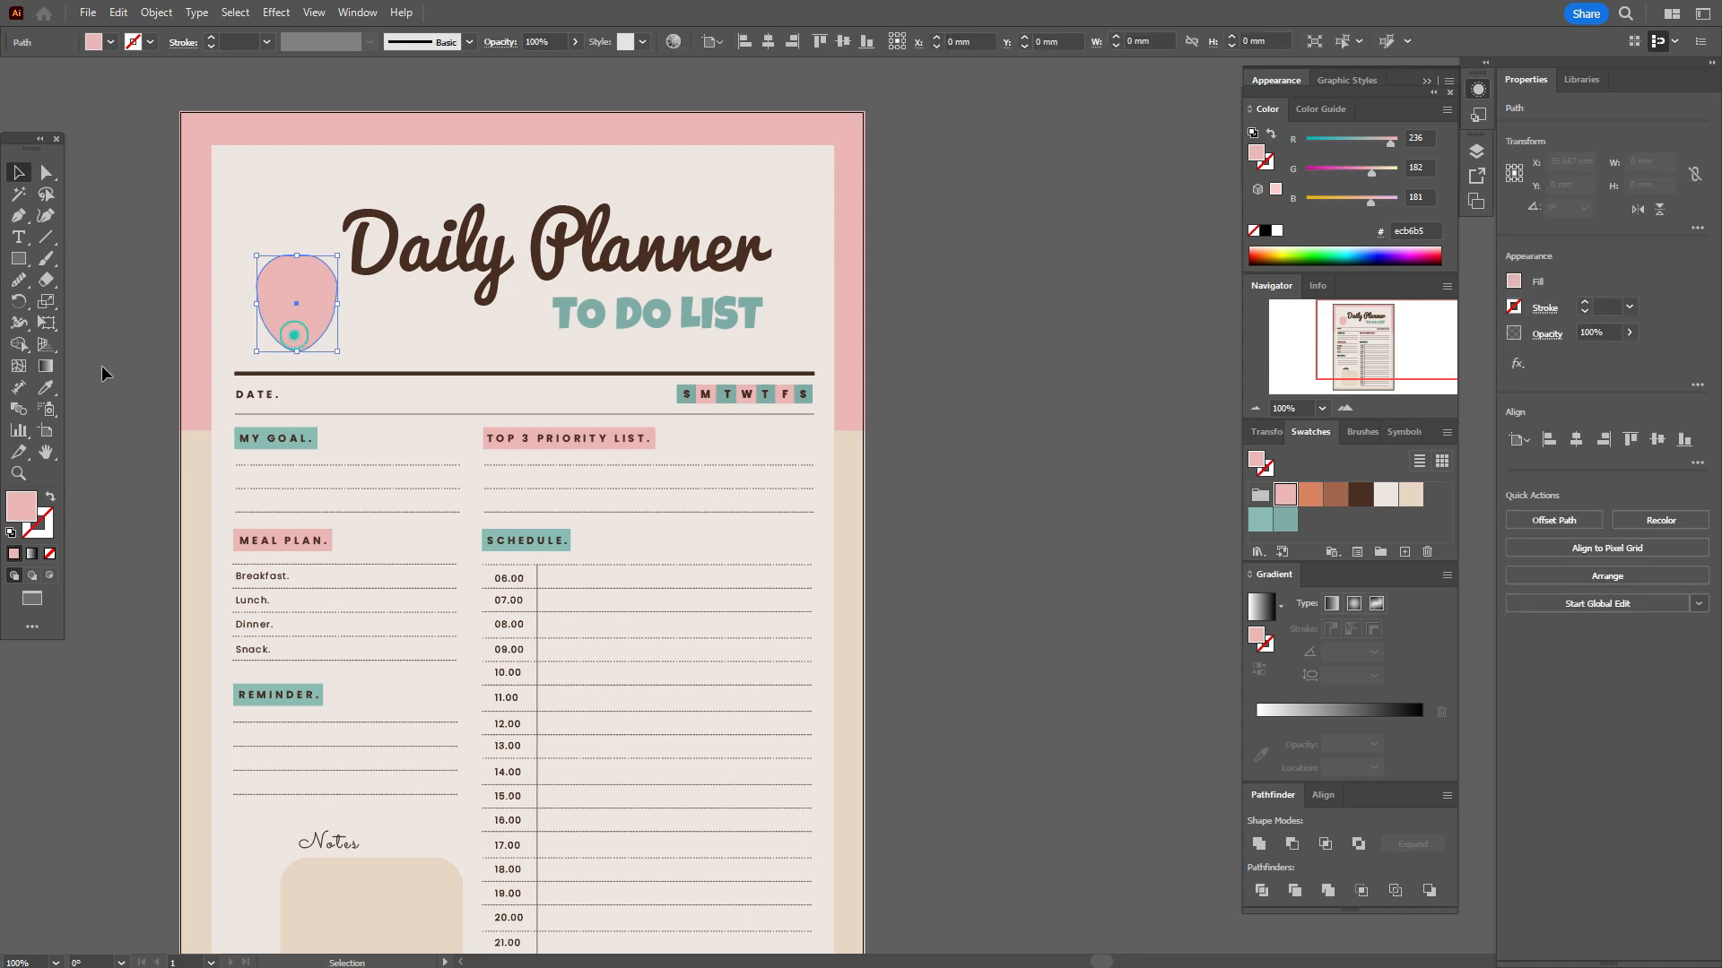
{"action": "left_click", "coordinate": [19, 279]}
{"action": "left_click_drag", "start_coordinate": [274, 259], "coordinate": [310, 254]}
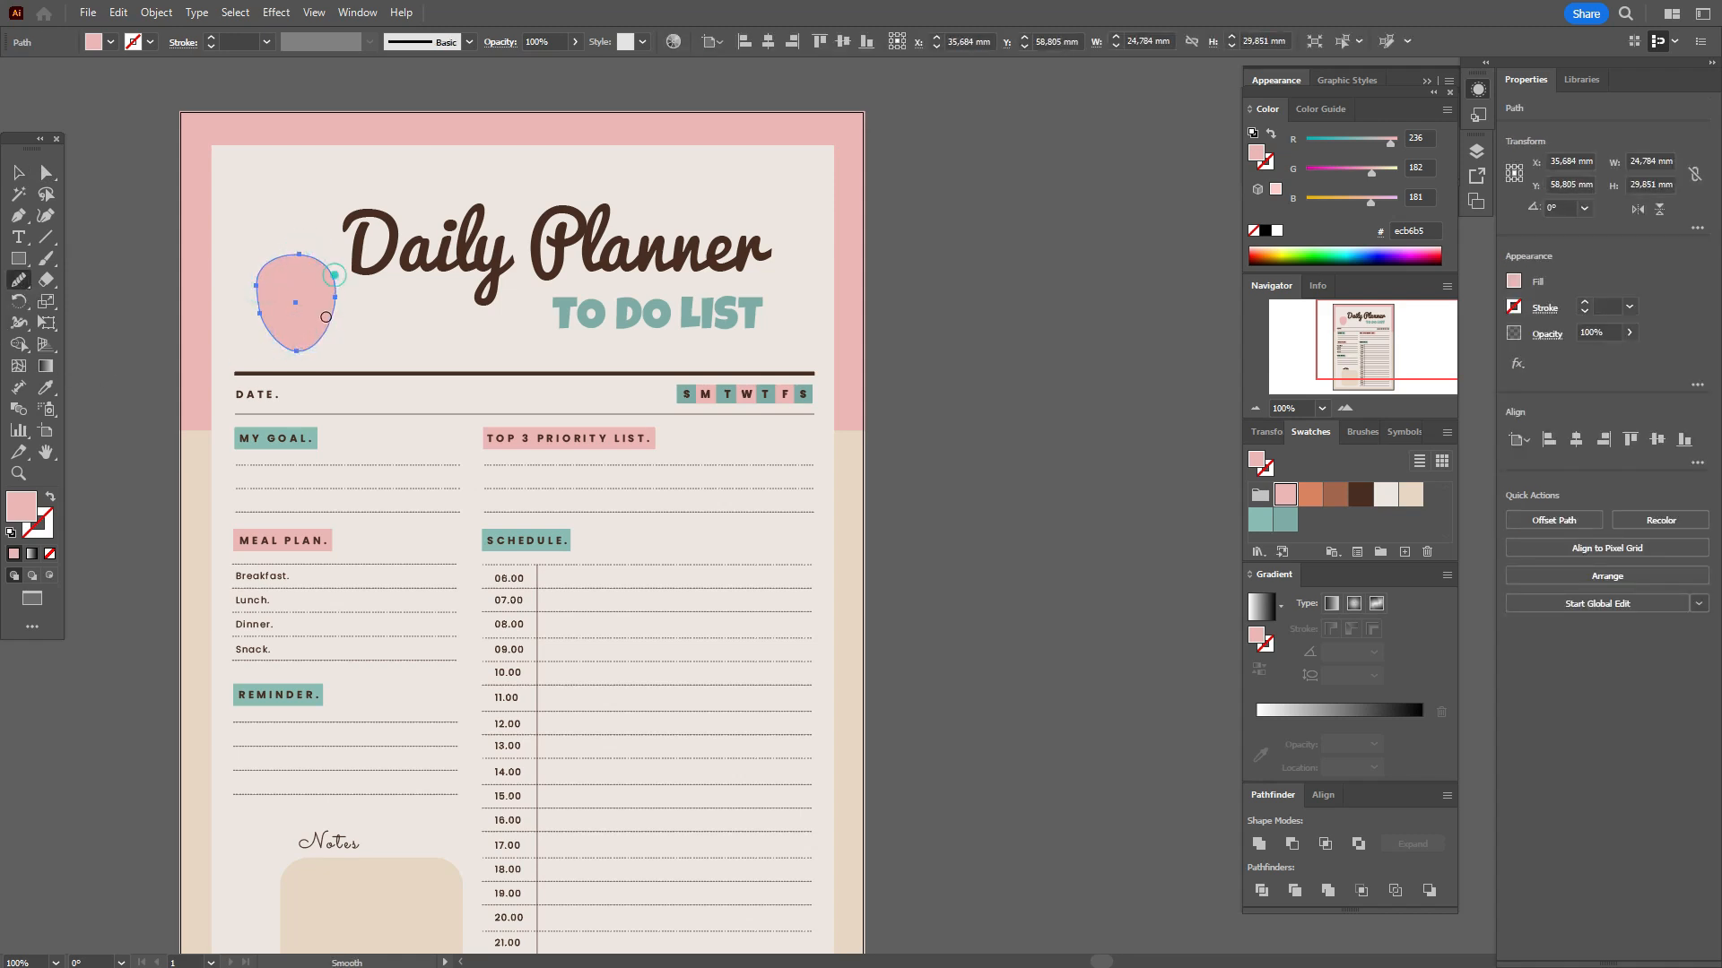
{"action": "key", "text": "ctrl+z"}
Draw a slender leaf with the Pen tool at the pink shape's upper left edge, filled with the teal swatch R=126 G=172 B=166
{"action": "key", "text": "z"}
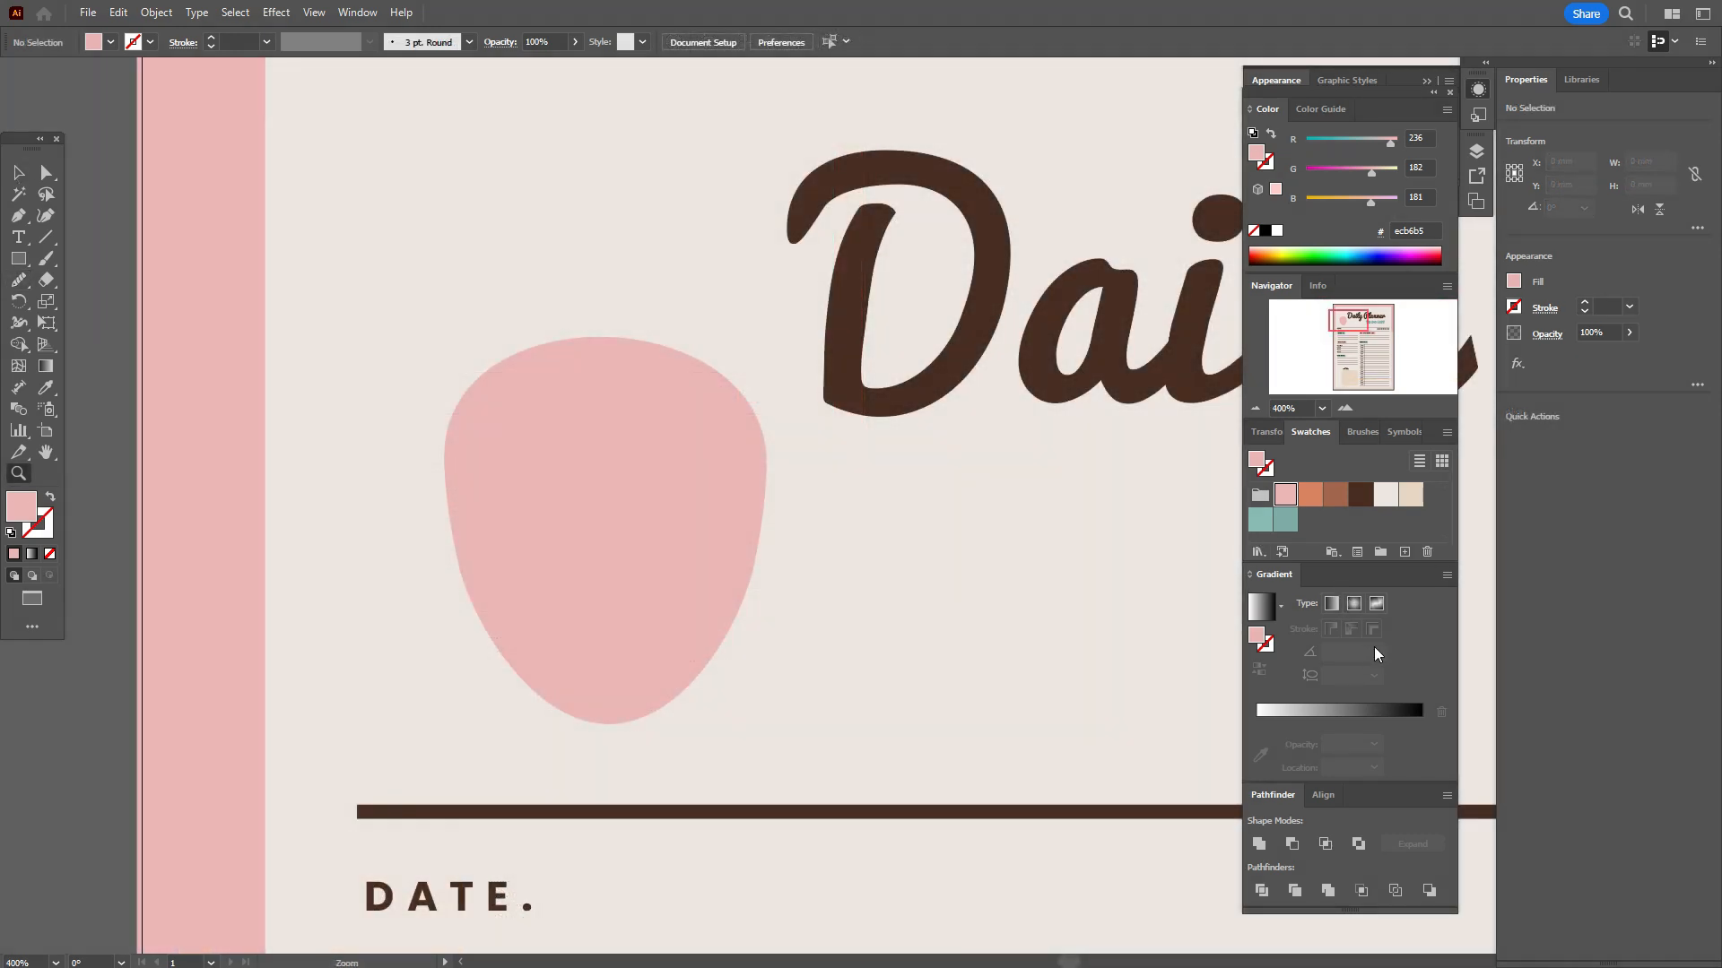
{"action": "left_click", "coordinate": [1285, 520]}
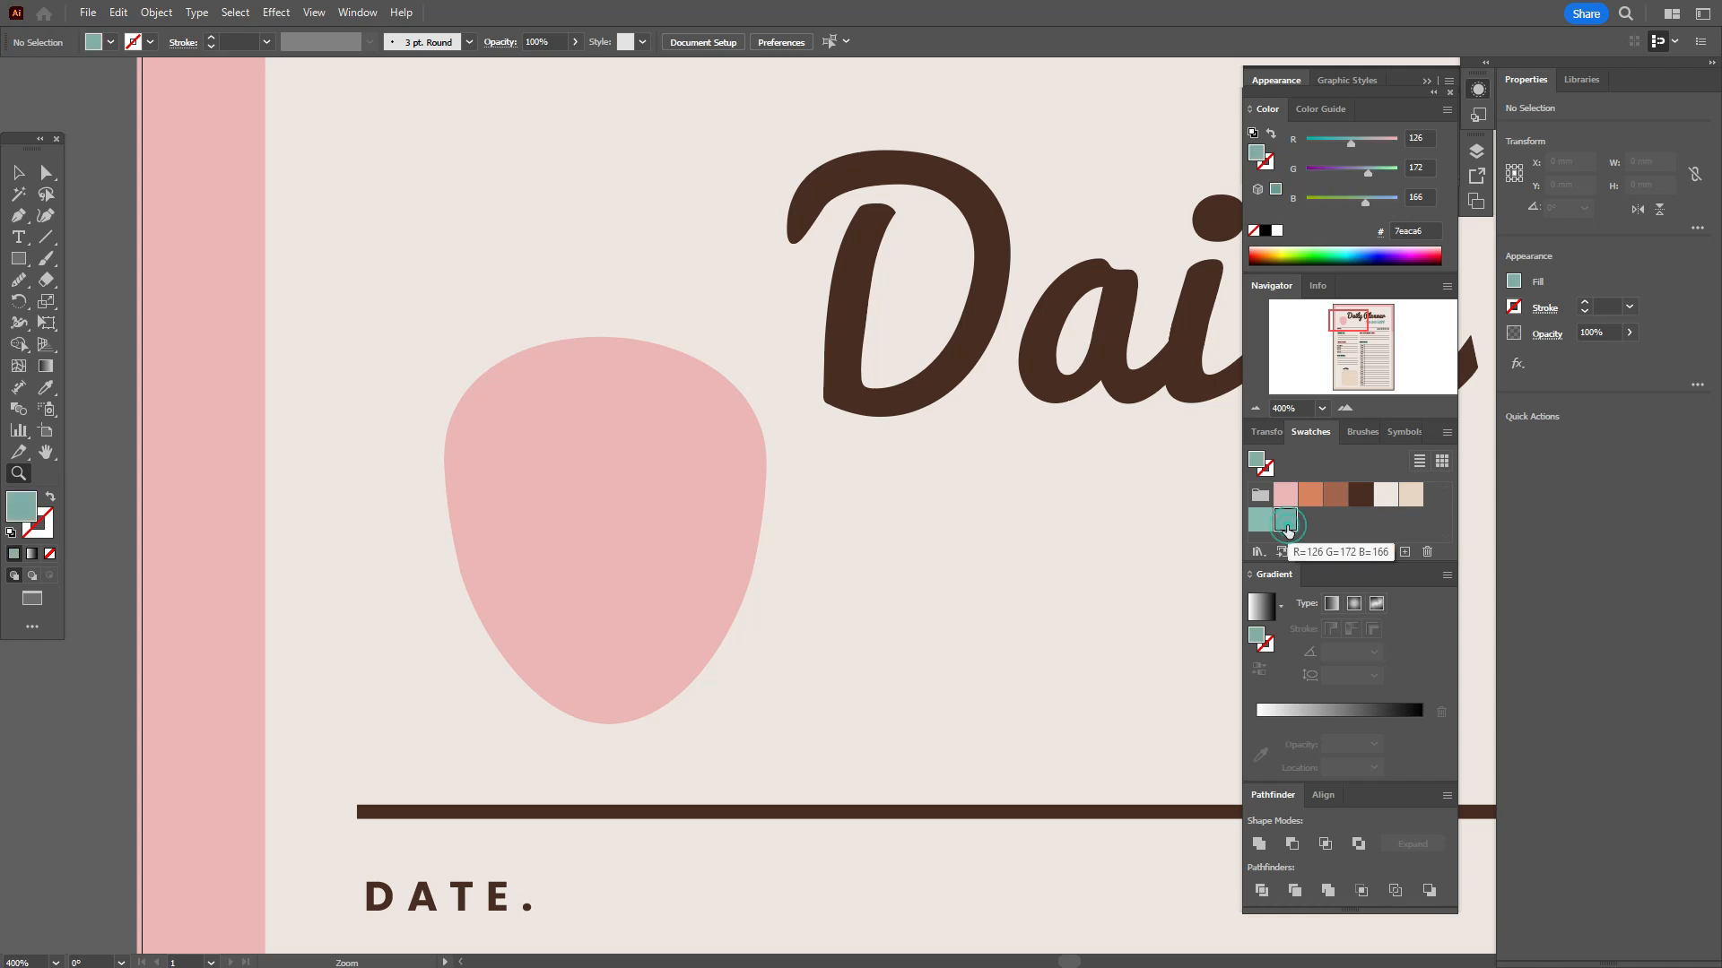
{"action": "left_click", "coordinate": [18, 216]}
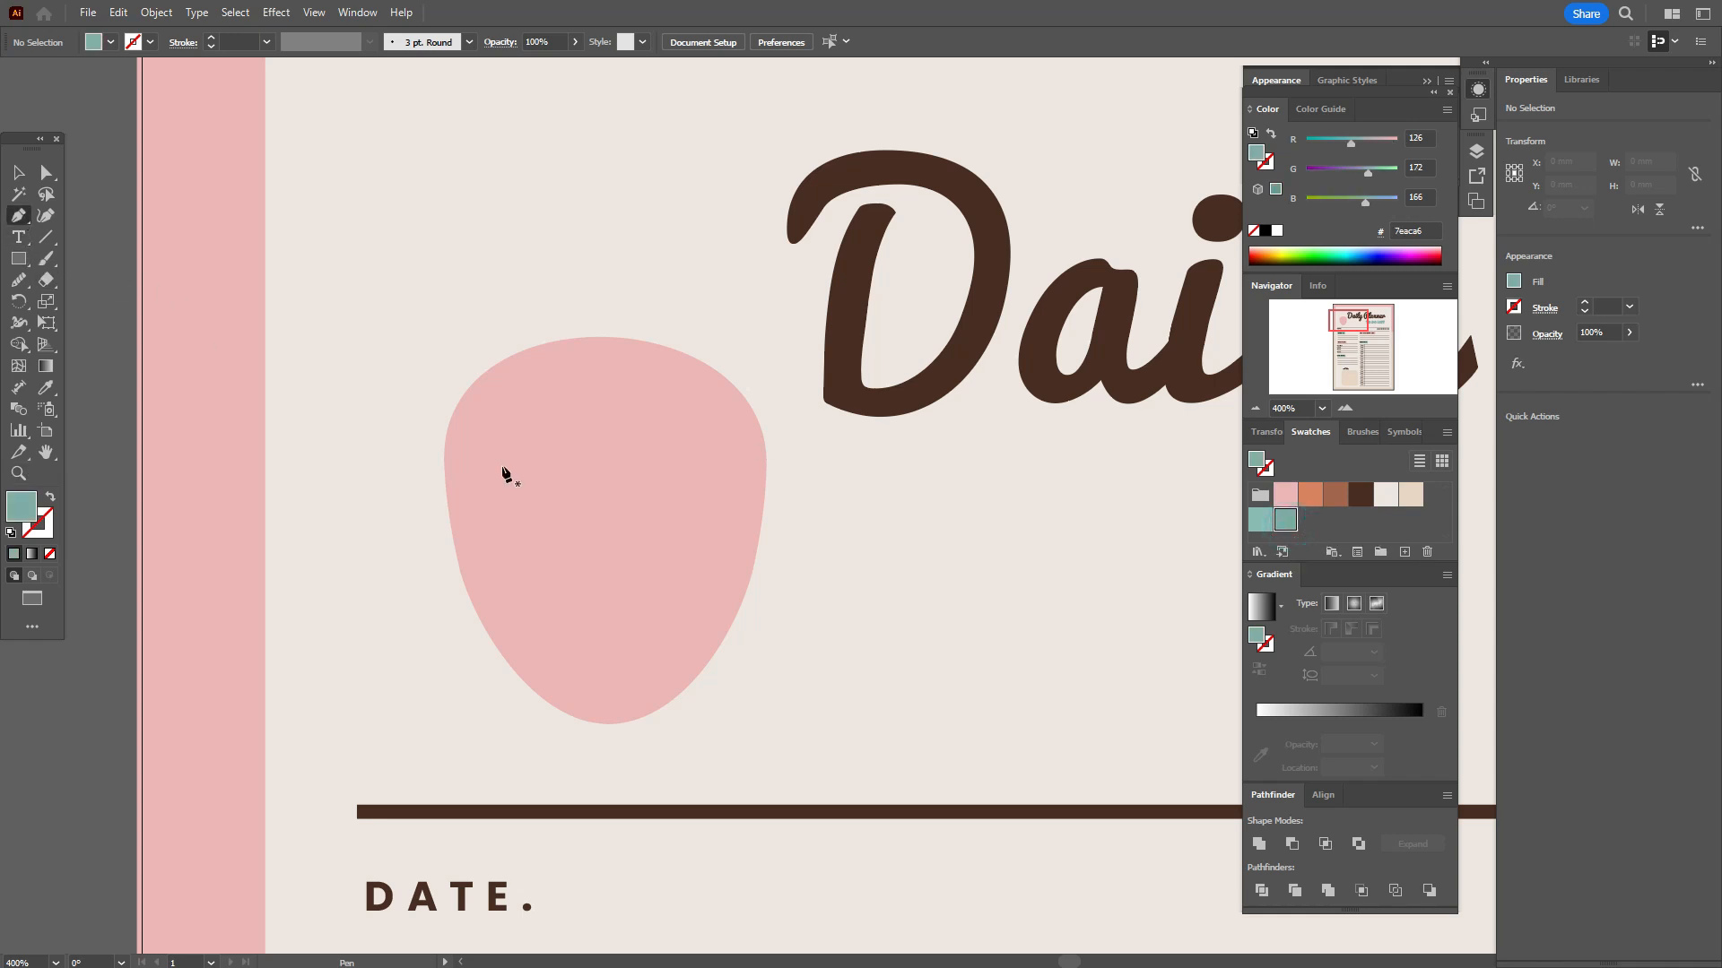
{"action": "left_click", "coordinate": [494, 396]}
{"action": "left_click_drag", "start_coordinate": [372, 240], "coordinate": [408, 235]}
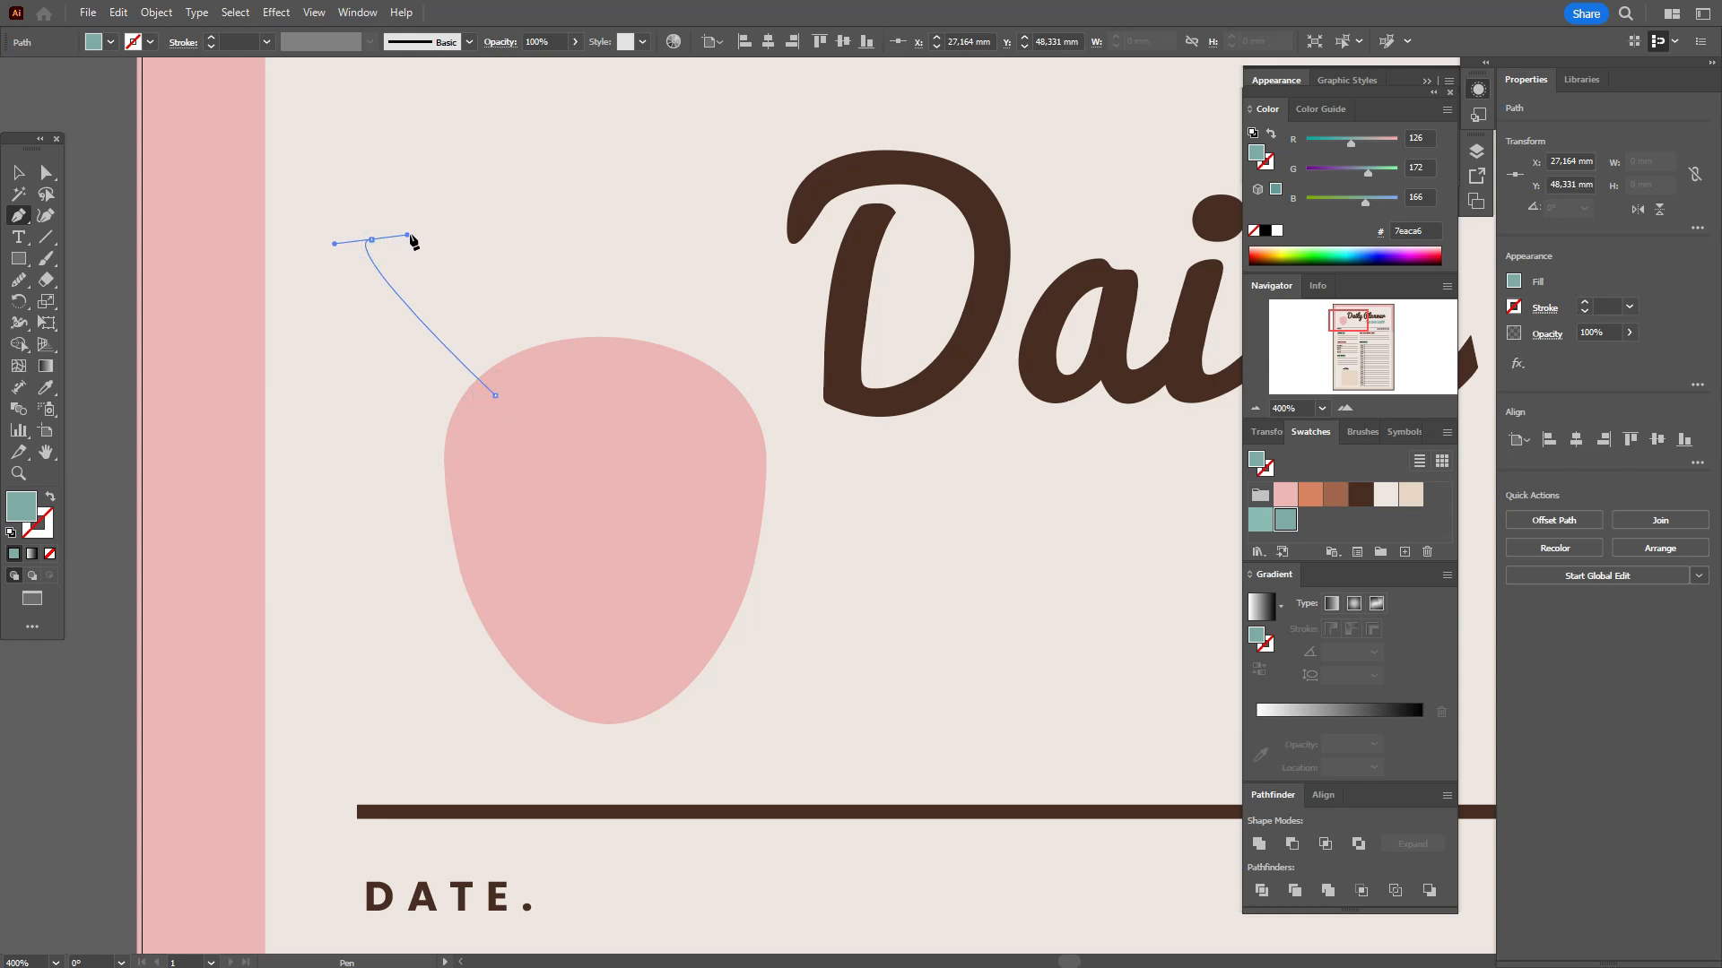
{"action": "left_click_drag", "start_coordinate": [507, 353], "coordinate": [588, 451]}
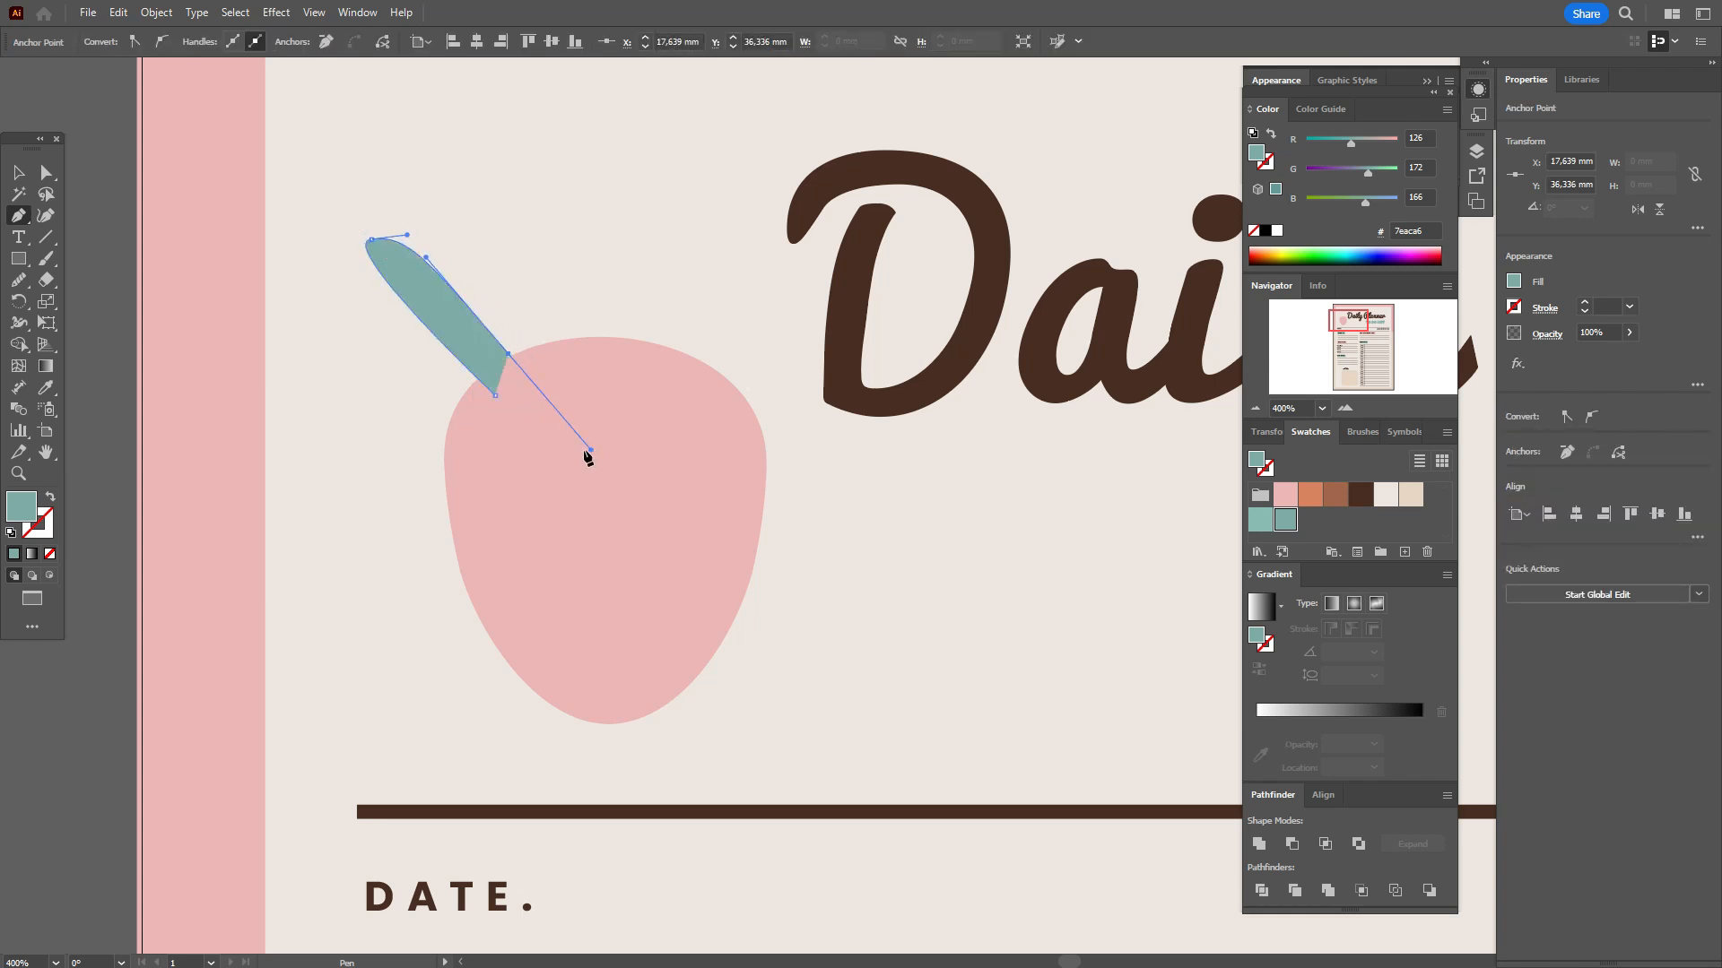
{"action": "left_click", "coordinate": [508, 355]}
{"action": "left_click", "coordinate": [494, 395]}
Turn the teal leaf steeper on the pink shape's upper edge and bring the pink shape to the front
{"action": "left_click", "coordinate": [22, 171]}
{"action": "left_click_drag", "start_coordinate": [517, 323], "coordinate": [520, 360]}
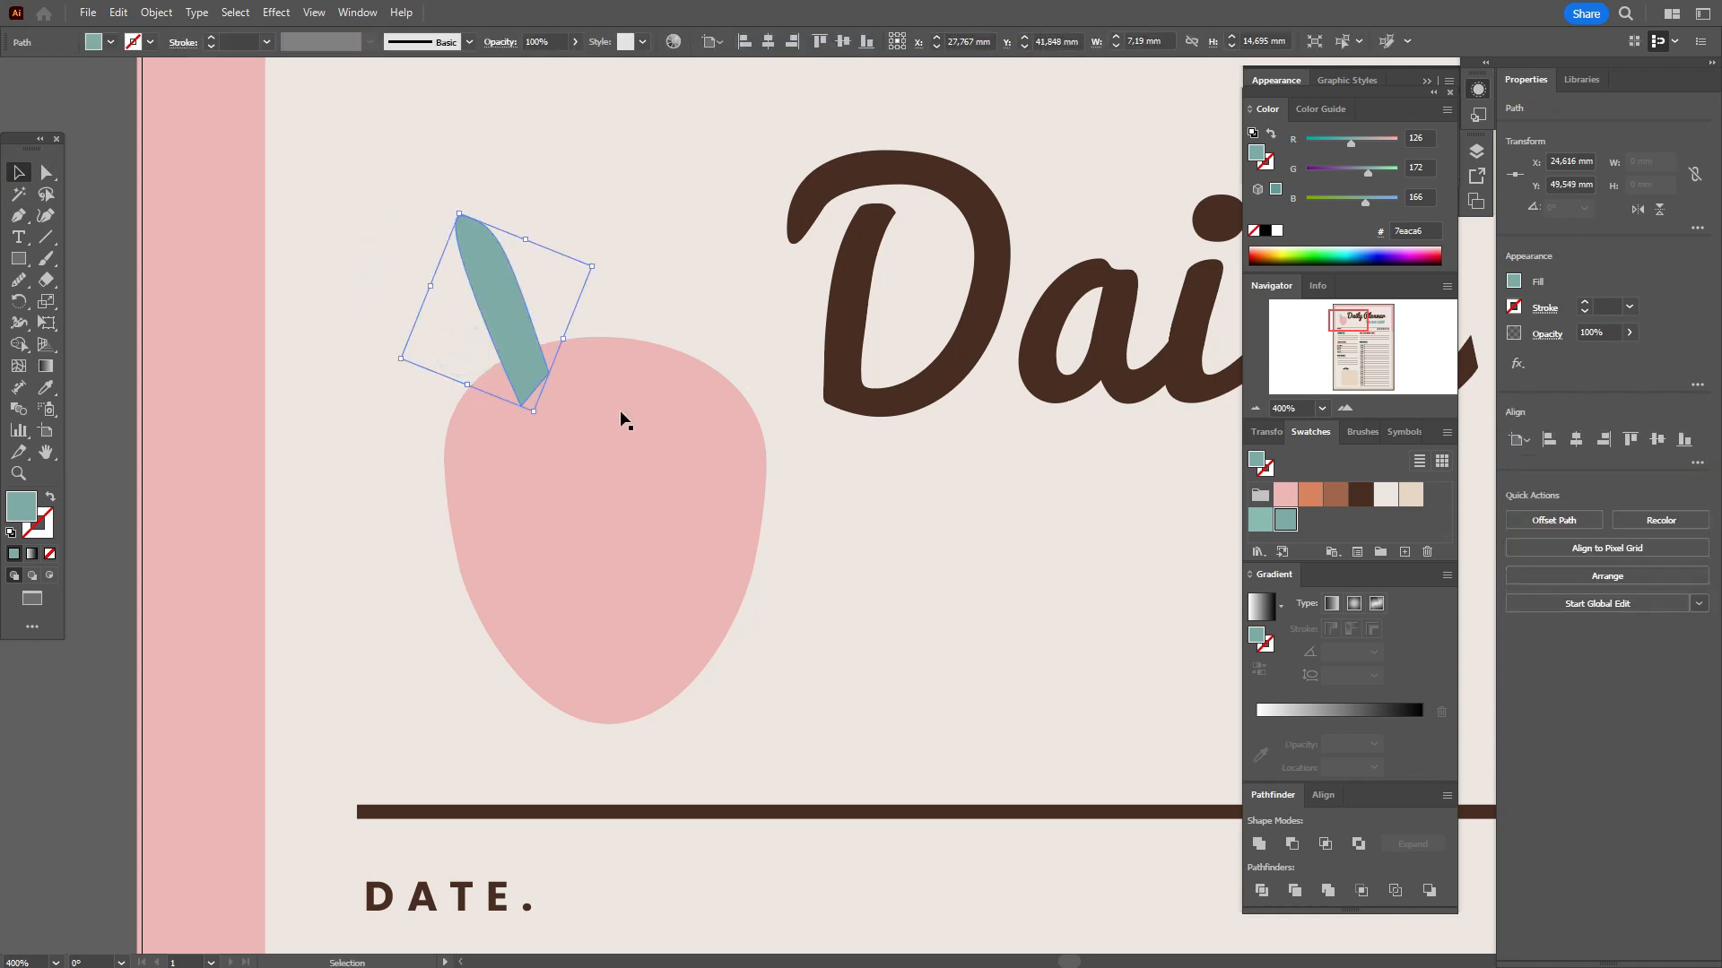
{"action": "right_click", "coordinate": [625, 422]}
{"action": "mouse_move", "coordinate": [795, 834]}
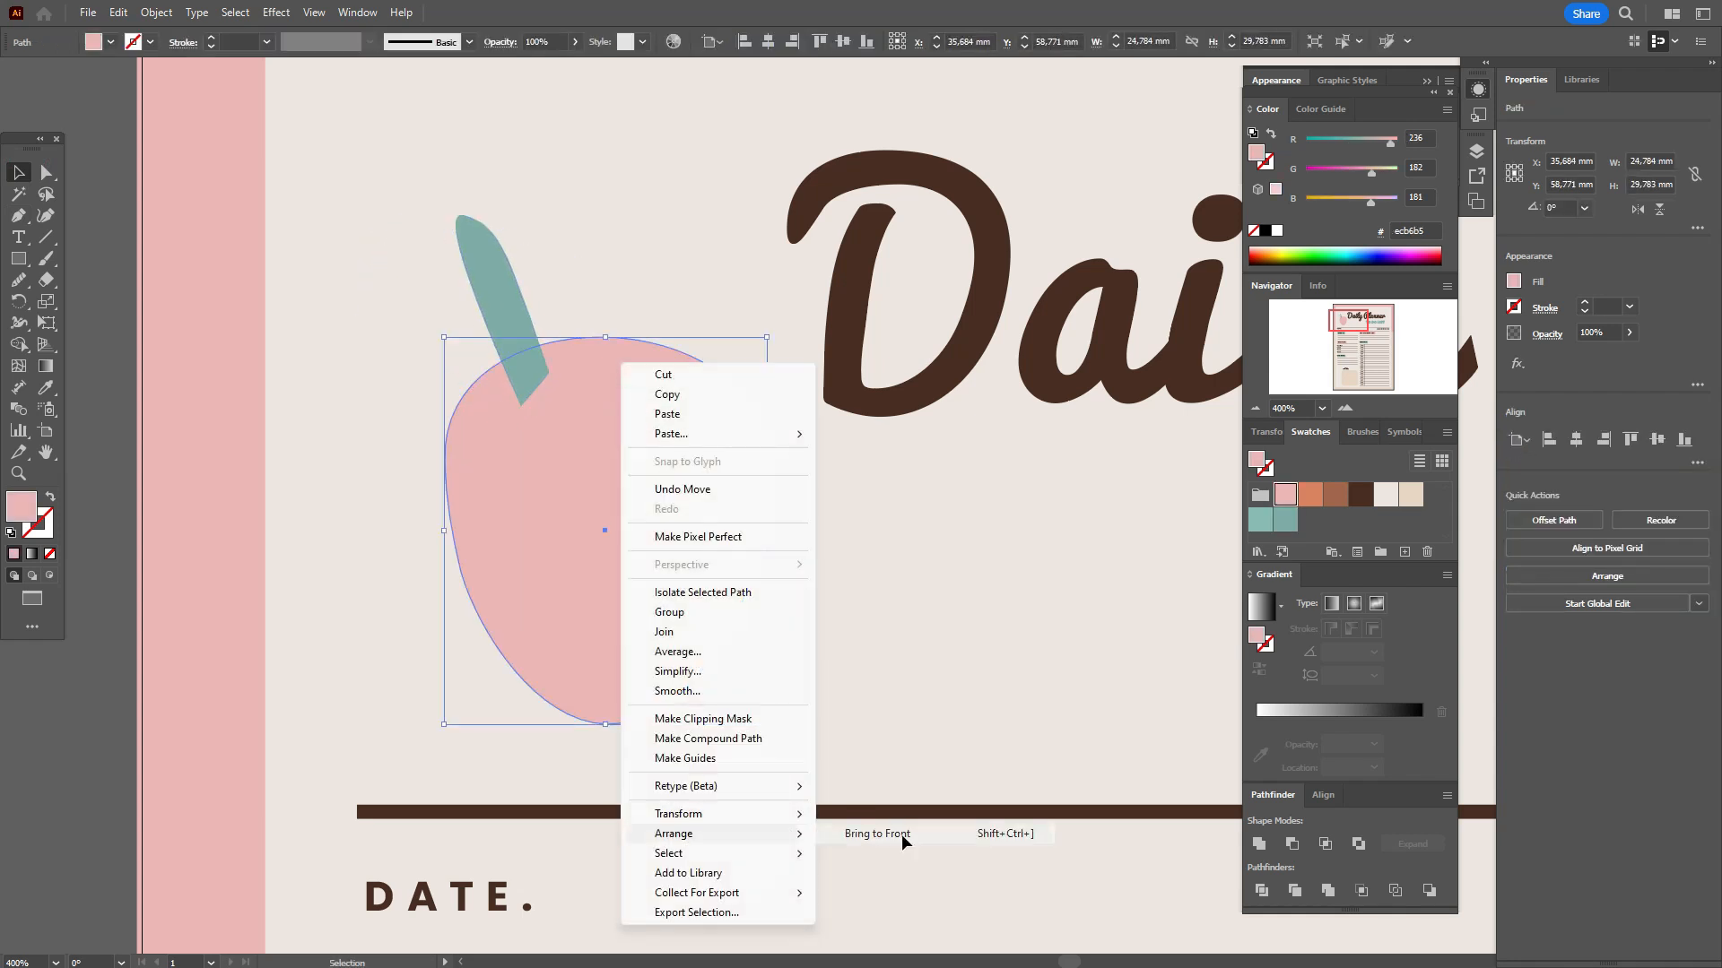
{"action": "left_click", "coordinate": [903, 834]}
Smooth the teal leaf's tip with the Smooth tool
{"action": "left_click", "coordinate": [512, 346]}
{"action": "left_click", "coordinate": [20, 282]}
{"action": "left_click_drag", "start_coordinate": [461, 213], "coordinate": [461, 212]}
{"action": "key", "text": "v"}
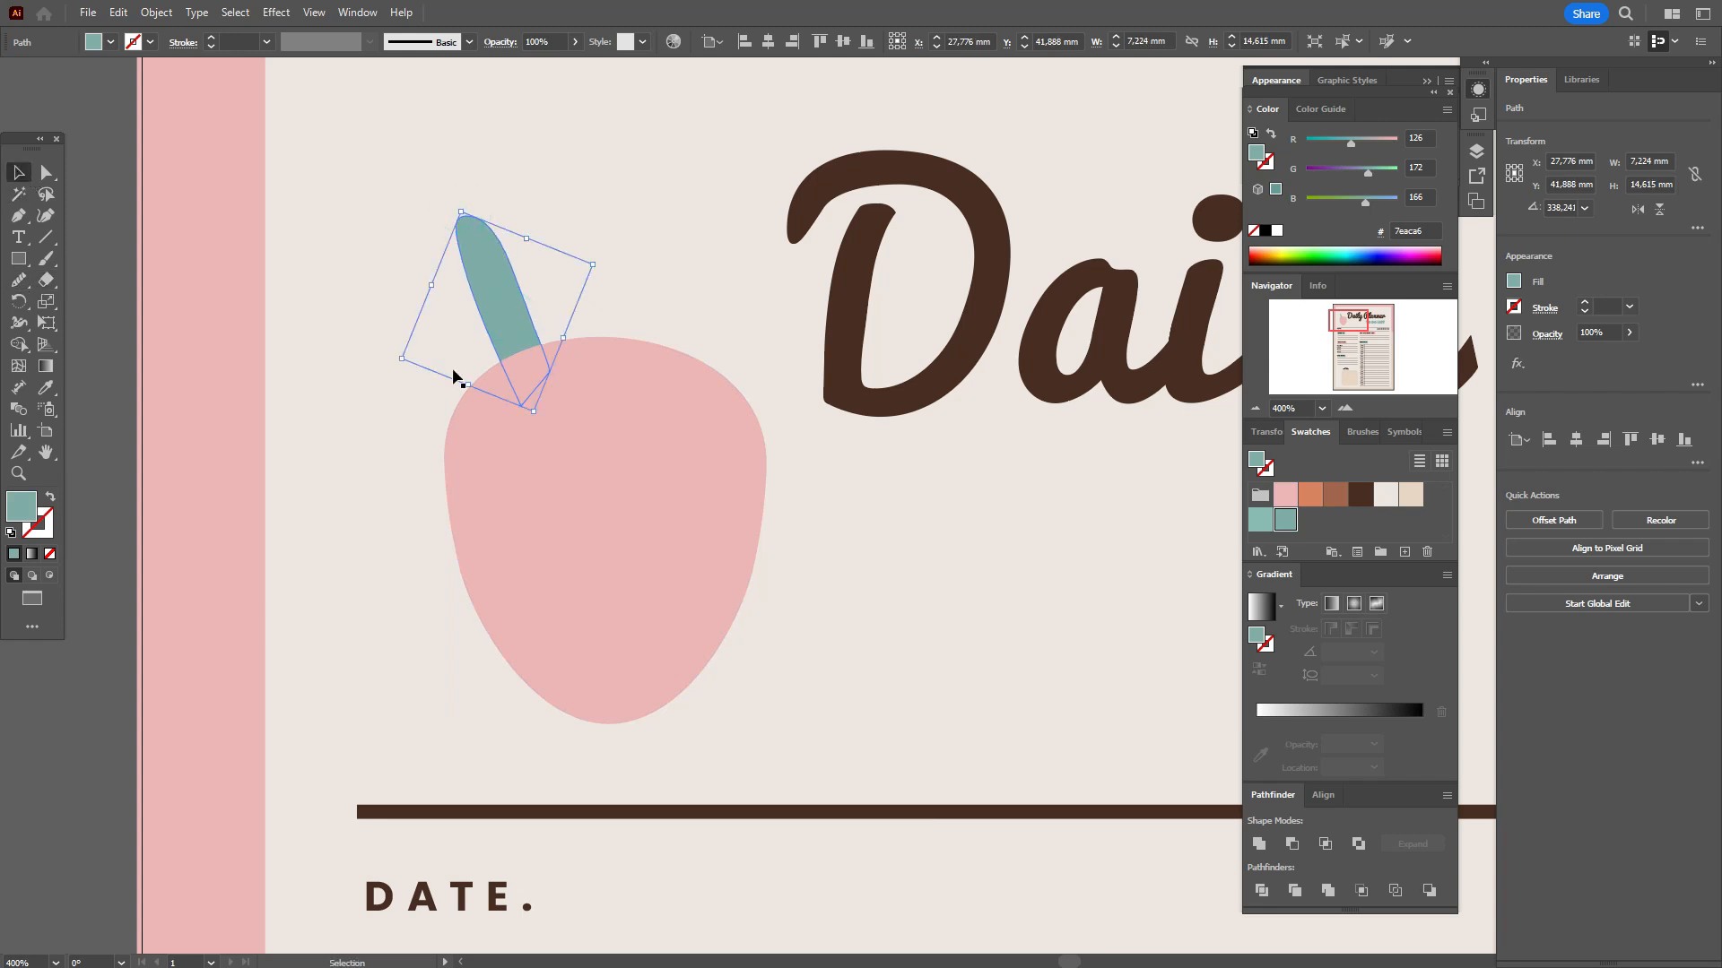
Duplicate and rotate the teal leaf to form a fan of four leaves on top of the pink shape
{"action": "left_click_drag", "start_coordinate": [516, 321], "coordinate": [627, 373]}
{"action": "left_click", "coordinate": [591, 351]}
{"action": "left_click", "coordinate": [540, 332]}
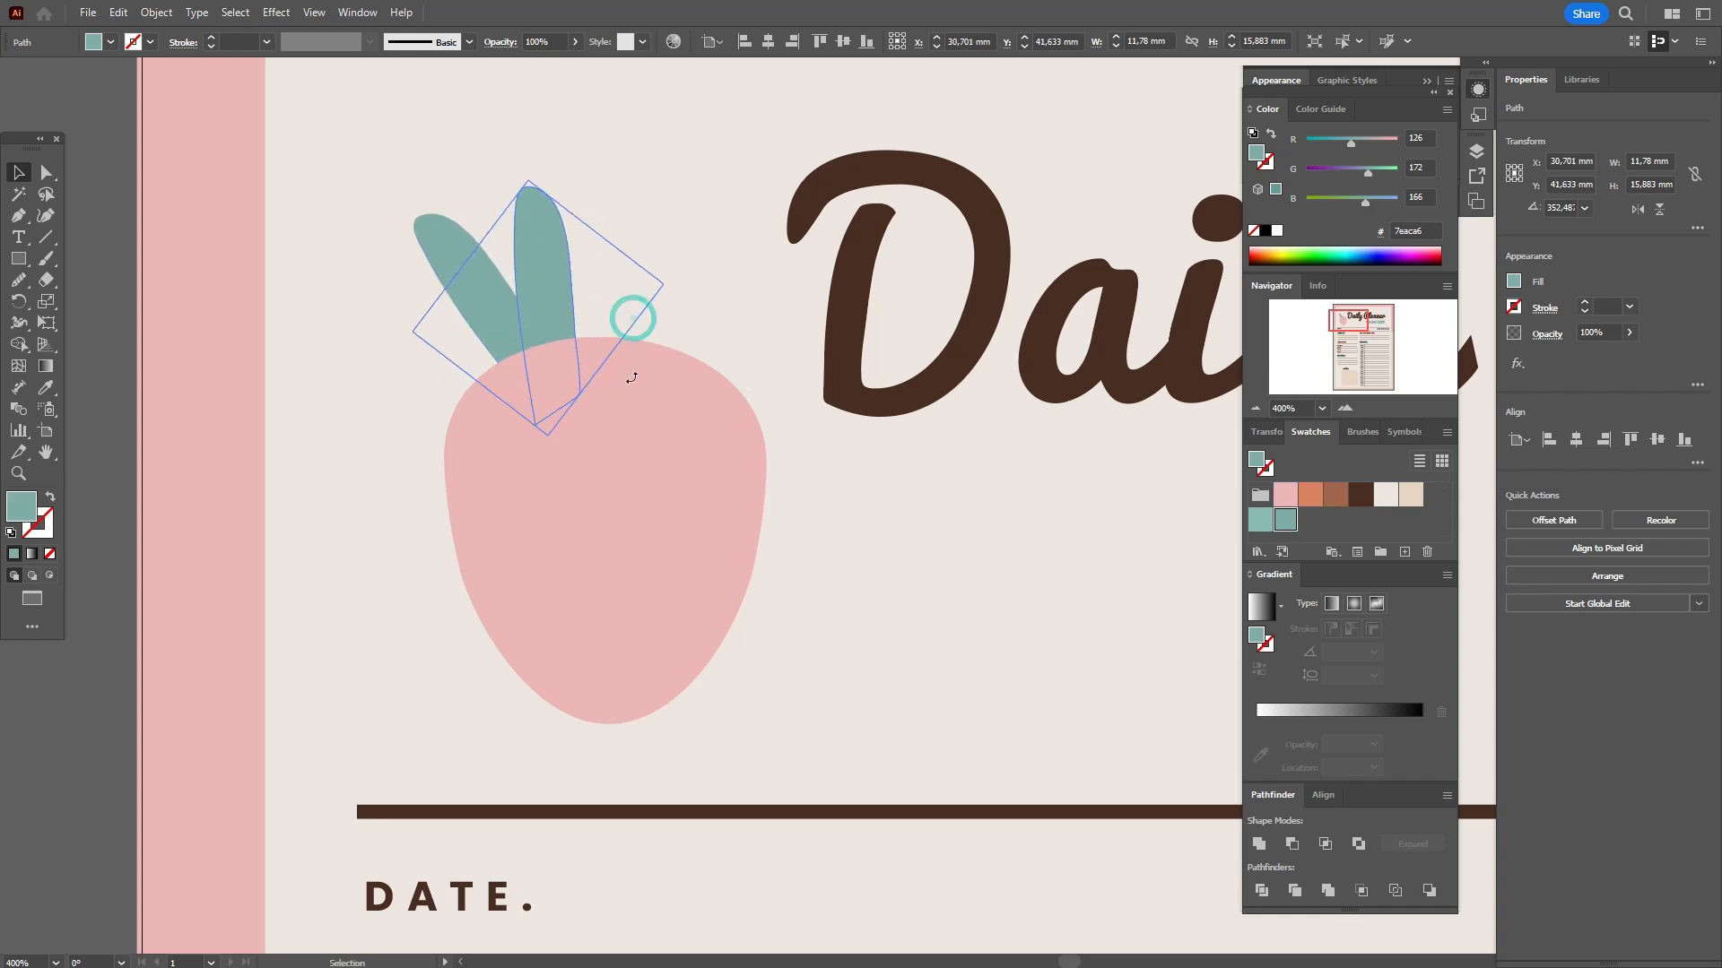
{"action": "left_click_drag", "start_coordinate": [538, 309], "coordinate": [659, 323], "text": "alt"}
{"action": "left_click_drag", "start_coordinate": [597, 318], "coordinate": [669, 332]}
{"action": "left_click_drag", "start_coordinate": [716, 219], "coordinate": [750, 284]}
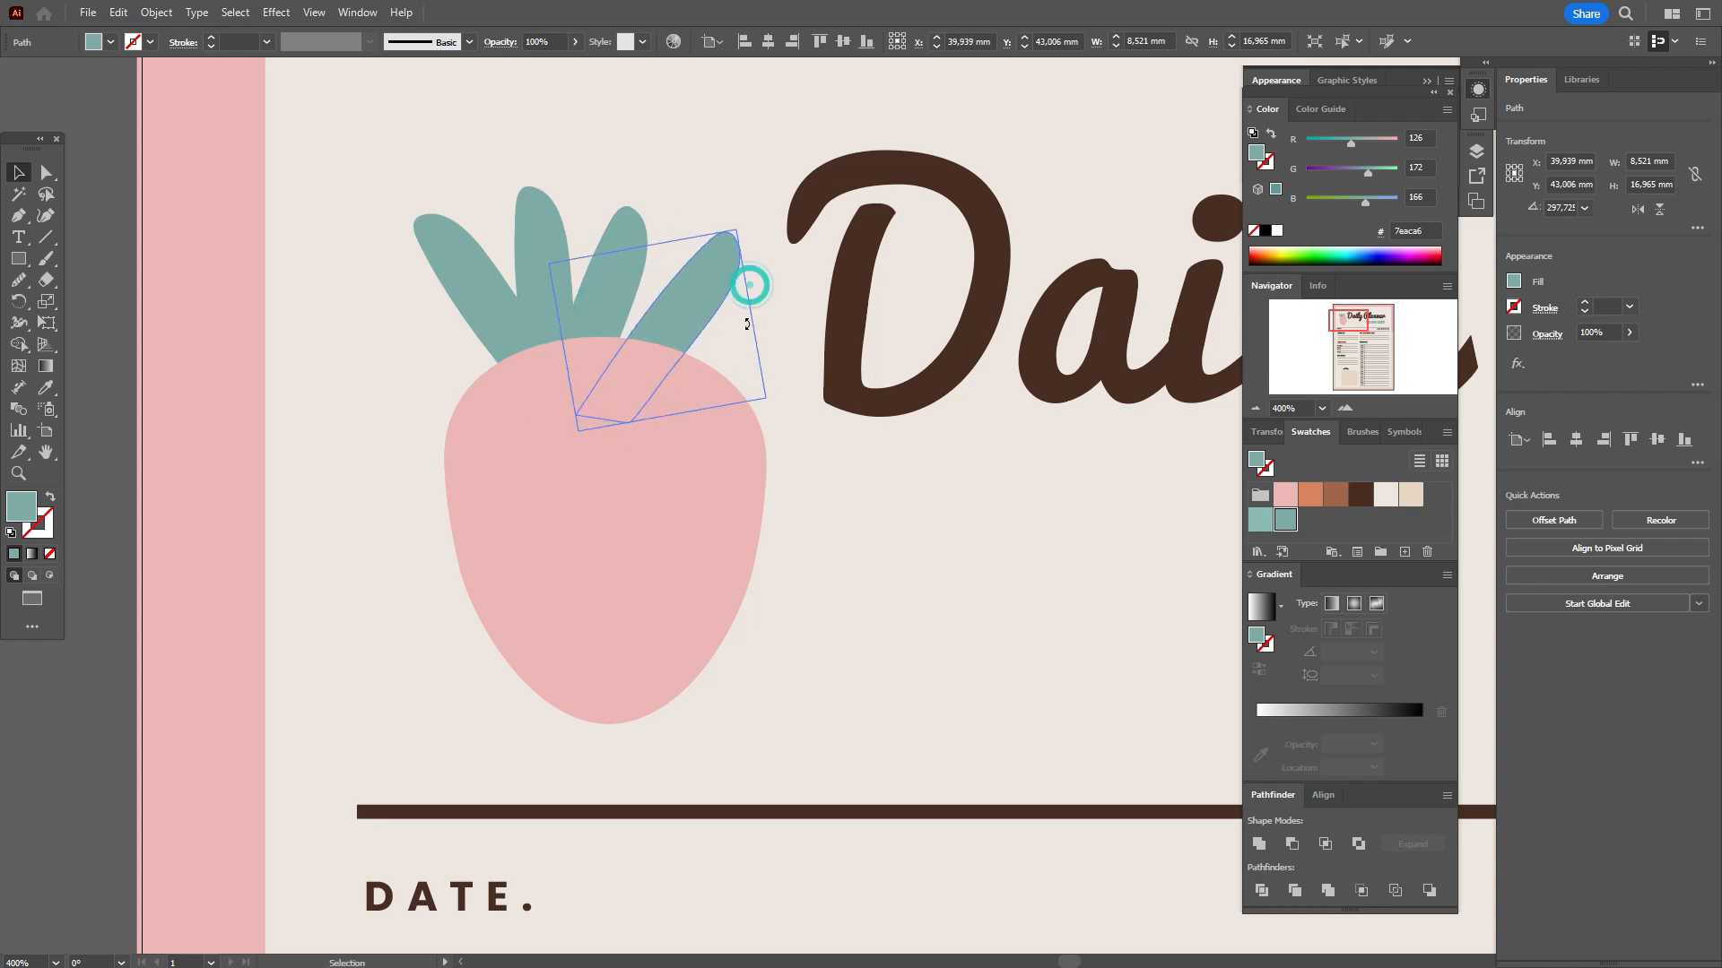
{"action": "left_click_drag", "start_coordinate": [625, 292], "coordinate": [625, 269]}
Fill the second and fourth leaves with the lighter teal swatch
{"action": "left_click", "coordinate": [543, 260]}
{"action": "left_click", "coordinate": [668, 296], "text": "shift"}
{"action": "left_click", "coordinate": [1262, 522]}
Group the four leaves and reposition them as a crown centred on the top of the pink fruit
{"action": "left_click", "coordinate": [467, 269]}
{"action": "left_click", "coordinate": [615, 455], "text": "shift"}
{"action": "left_click", "coordinate": [466, 278]}
{"action": "left_click", "coordinate": [543, 278], "text": "shift"}
{"action": "left_click", "coordinate": [605, 277], "text": "shift"}
{"action": "left_click", "coordinate": [694, 442], "text": "shift"}
{"action": "left_click", "coordinate": [112, 320]}
{"action": "left_click", "coordinate": [489, 319]}
{"action": "left_click", "coordinate": [544, 300], "text": "shift"}
{"action": "left_click", "coordinate": [599, 300], "text": "shift"}
{"action": "left_click", "coordinate": [661, 317], "text": "shift"}
{"action": "key", "text": "ctrl+g"}
{"action": "mouse_move", "coordinate": [708, 311]}
{"action": "left_mouse_down"}
{"action": "mouse_move", "coordinate": [707, 283]}
{"action": "mouse_move", "coordinate": [688, 296]}
{"action": "left_mouse_up"}
{"action": "left_click", "coordinate": [107, 280]}
Draw three small dark brown (#472d21) seeds on the upper right of the pink fruit with the Curvature tool
{"action": "left_click", "coordinate": [1360, 494]}
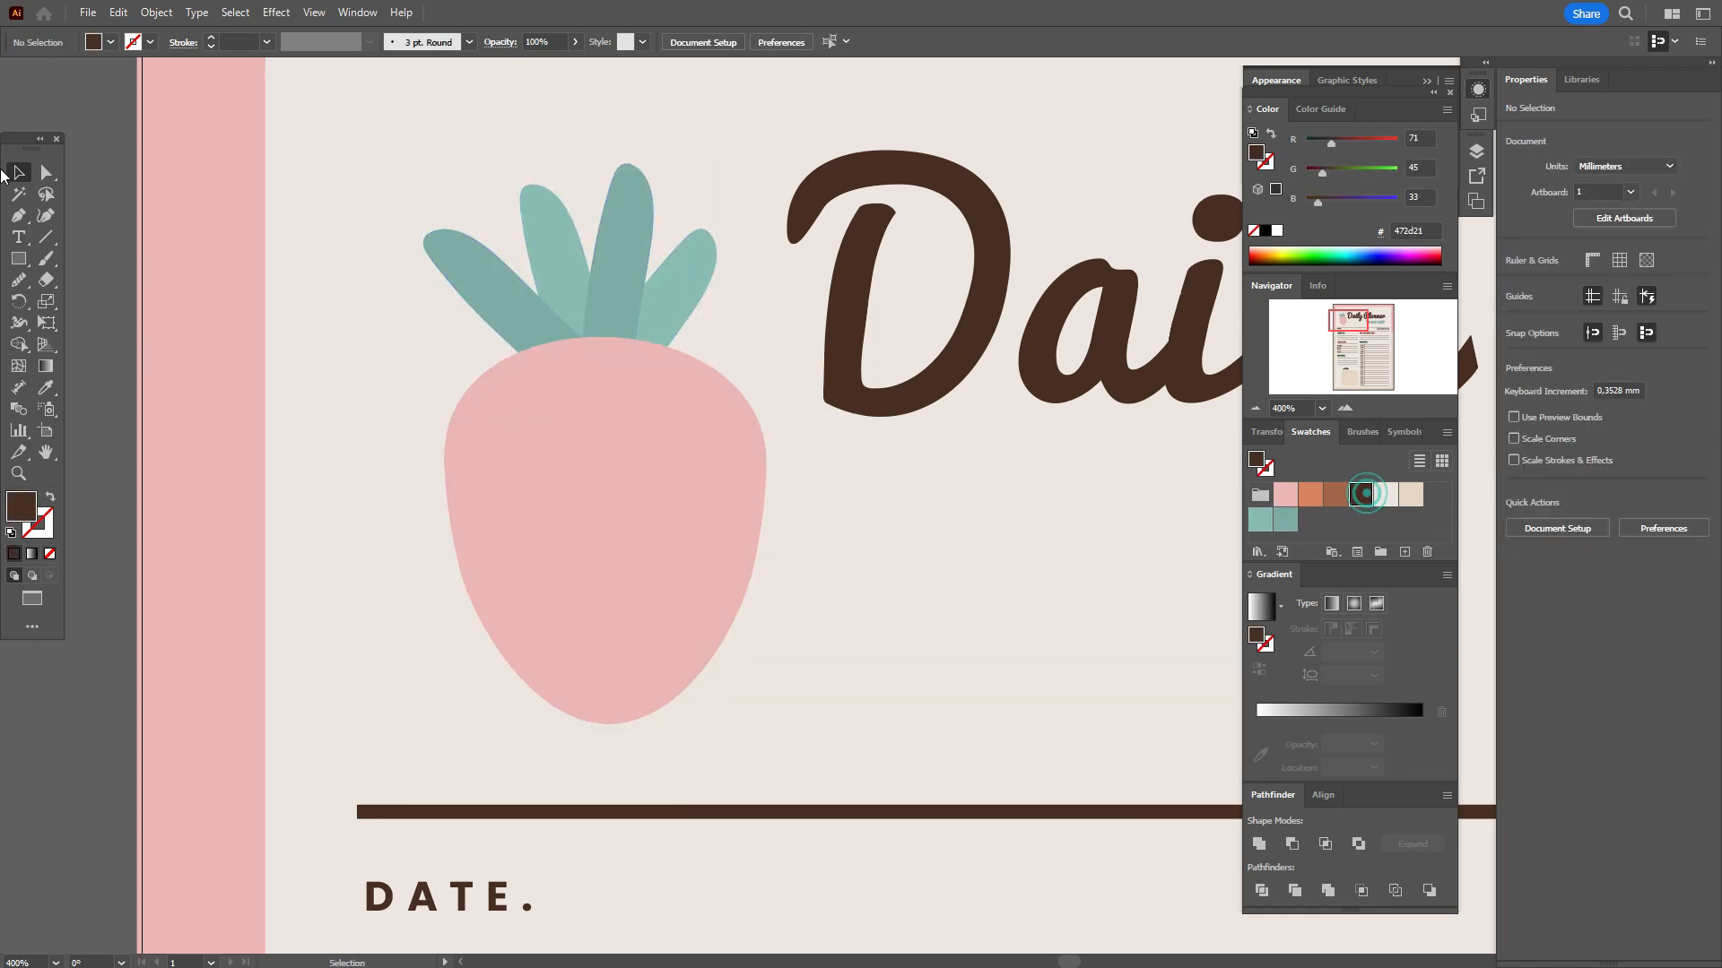
{"action": "left_click", "coordinate": [45, 215]}
{"action": "left_click", "coordinate": [637, 398]}
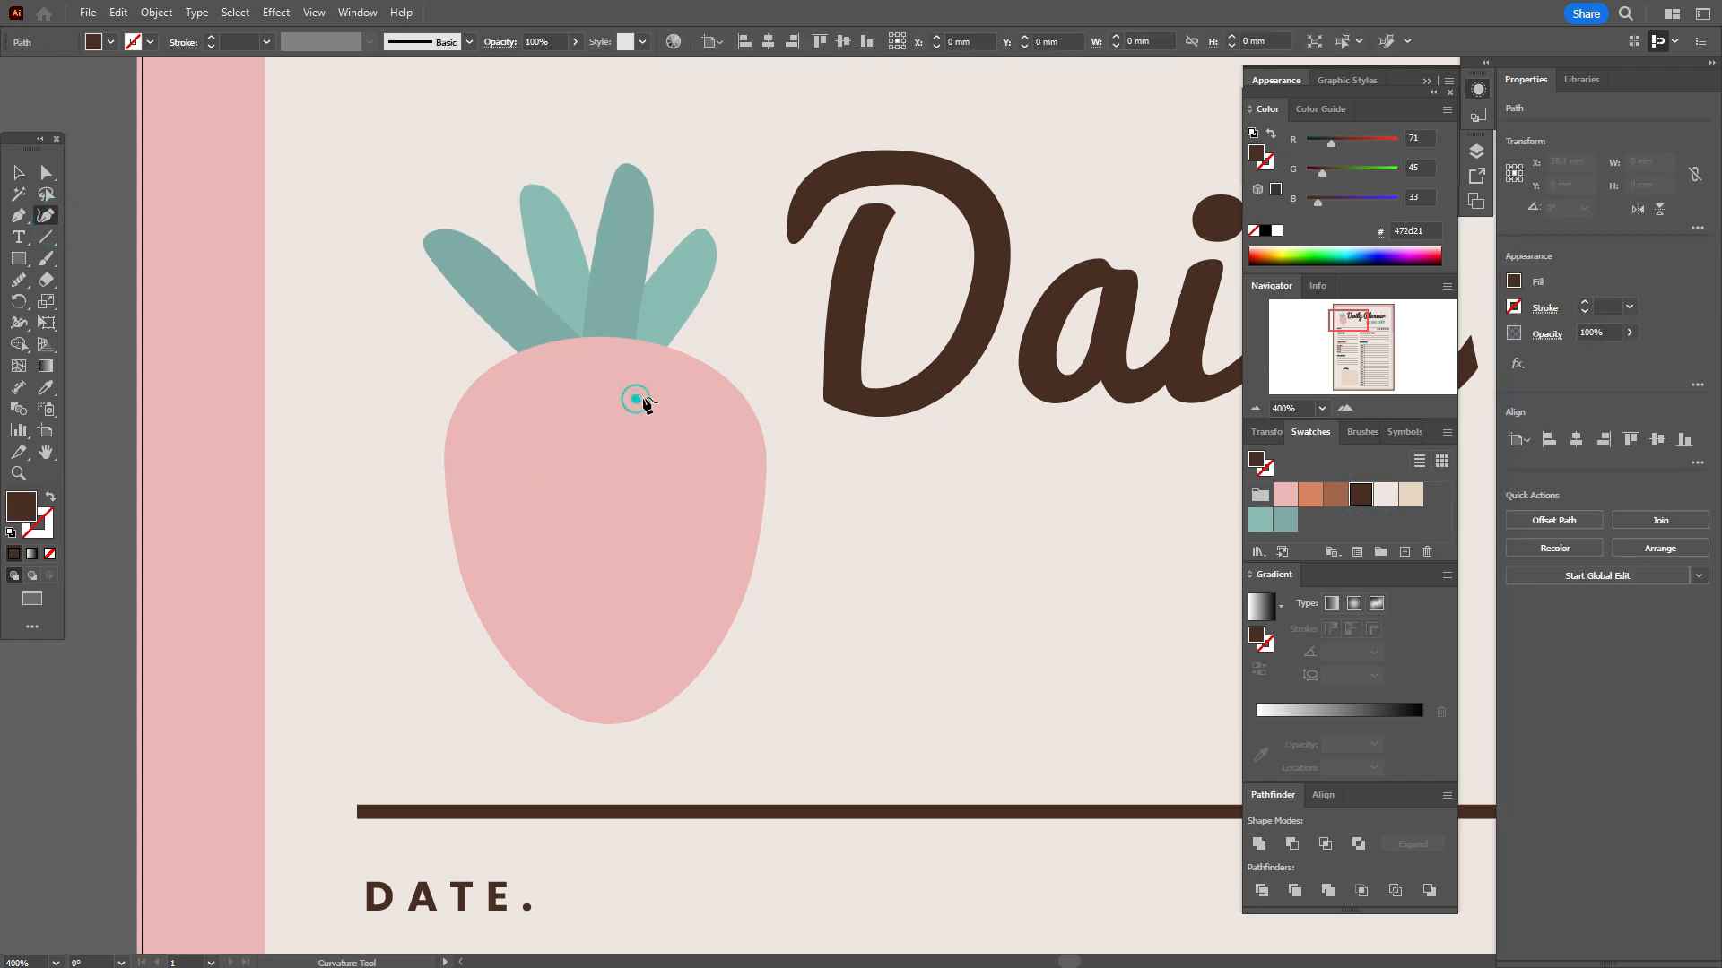
{"action": "left_click", "coordinate": [647, 404]}
{"action": "left_click", "coordinate": [19, 473]}
{"action": "left_click", "coordinate": [660, 450]}
{"action": "left_click", "coordinate": [46, 216]}
{"action": "left_click", "coordinate": [590, 302]}
{"action": "left_click", "coordinate": [615, 426]}
{"action": "left_click", "coordinate": [640, 452]}
{"action": "left_click", "coordinate": [696, 355]}
{"action": "left_click", "coordinate": [697, 410]}
{"action": "left_click", "coordinate": [725, 370]}
{"action": "left_click", "coordinate": [696, 355]}
Draw one larger and one small dark brown seed below the first three with the Curvature tool
{"action": "left_click", "coordinate": [46, 259]}
{"action": "left_click", "coordinate": [46, 215]}
{"action": "left_click", "coordinate": [751, 520]}
{"action": "left_click", "coordinate": [738, 589]}
{"action": "left_click", "coordinate": [793, 631]}
{"action": "left_click", "coordinate": [820, 576]}
{"action": "left_click", "coordinate": [751, 520]}
{"action": "left_click", "coordinate": [601, 577]}
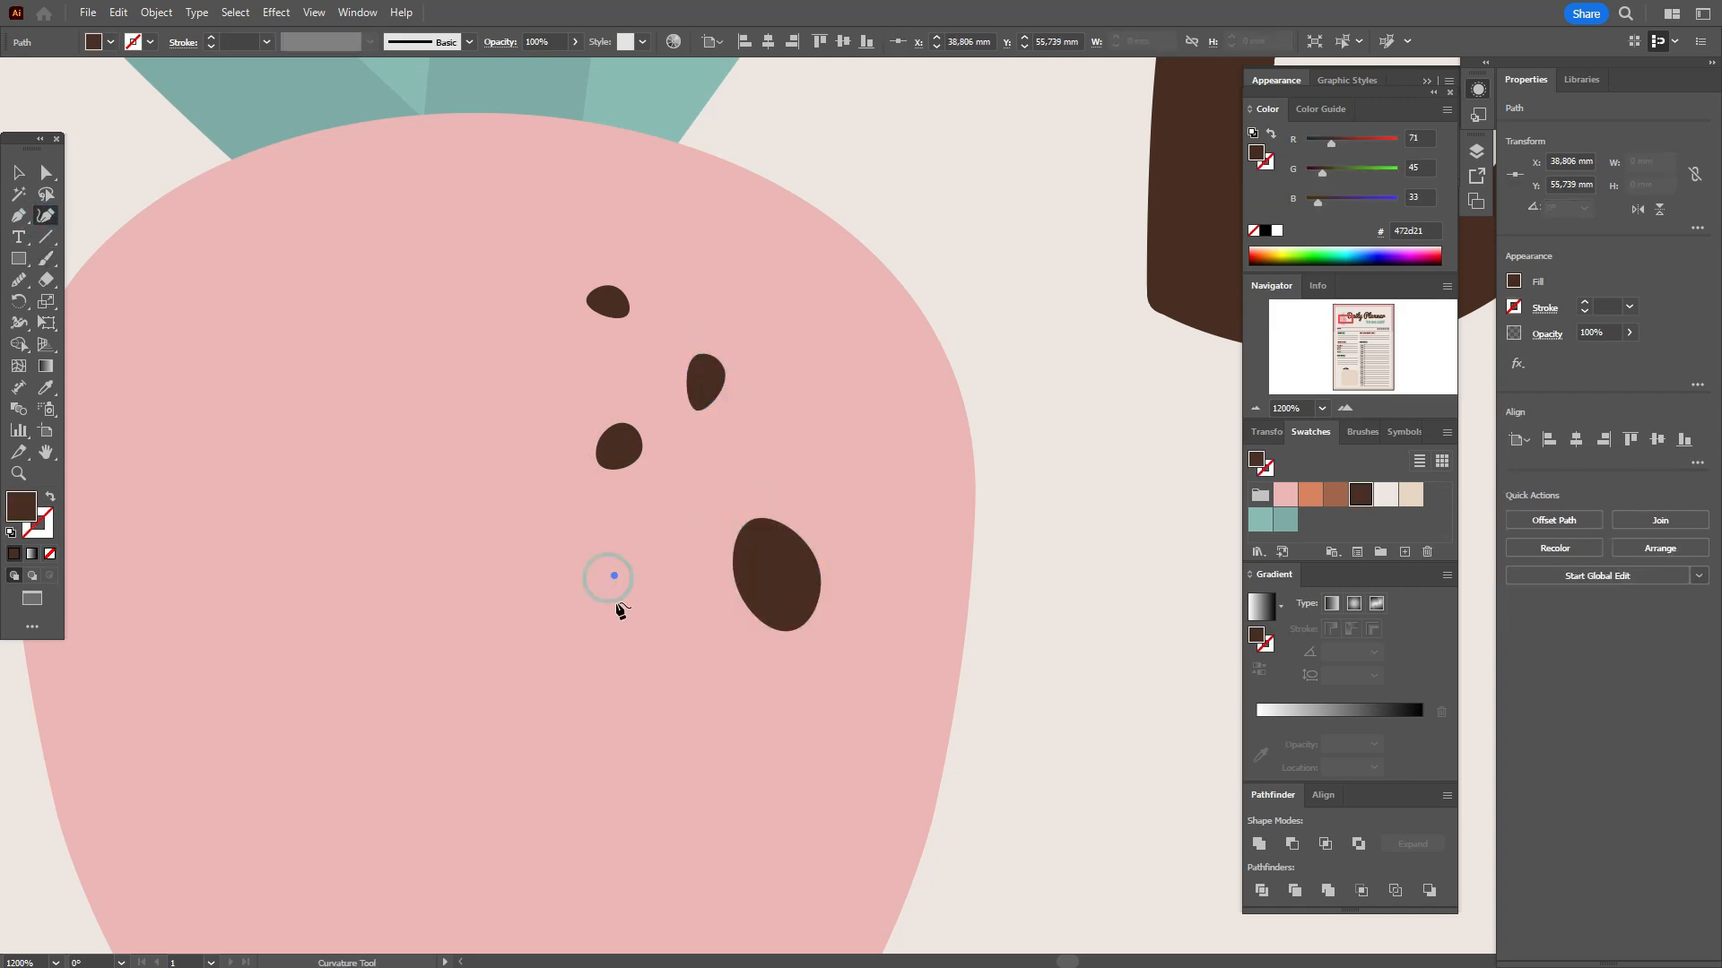
{"action": "left_click", "coordinate": [638, 625]}
{"action": "left_click", "coordinate": [651, 582]}
{"action": "left_click", "coordinate": [601, 577]}
Smooth the lowest small seed and reshape the seeds by moving their anchor points
{"action": "left_click", "coordinate": [19, 280]}
{"action": "left_click_drag", "start_coordinate": [630, 612], "coordinate": [646, 632]}
{"action": "left_click", "coordinate": [46, 172]}
{"action": "left_click_drag", "start_coordinate": [601, 577], "coordinate": [575, 576]}
{"action": "left_click", "coordinate": [622, 435]}
{"action": "left_click_drag", "start_coordinate": [641, 450], "coordinate": [655, 450]}
{"action": "left_click_drag", "start_coordinate": [715, 369], "coordinate": [751, 367]}
Group the strawberry's leaves, body and seeds, and tilt the group beside the "Daily Planner" title
{"action": "left_click", "coordinate": [24, 962]}
{"action": "type", "text": "90"}
{"action": "key", "text": "Return"}
{"action": "left_click", "coordinate": [19, 172]}
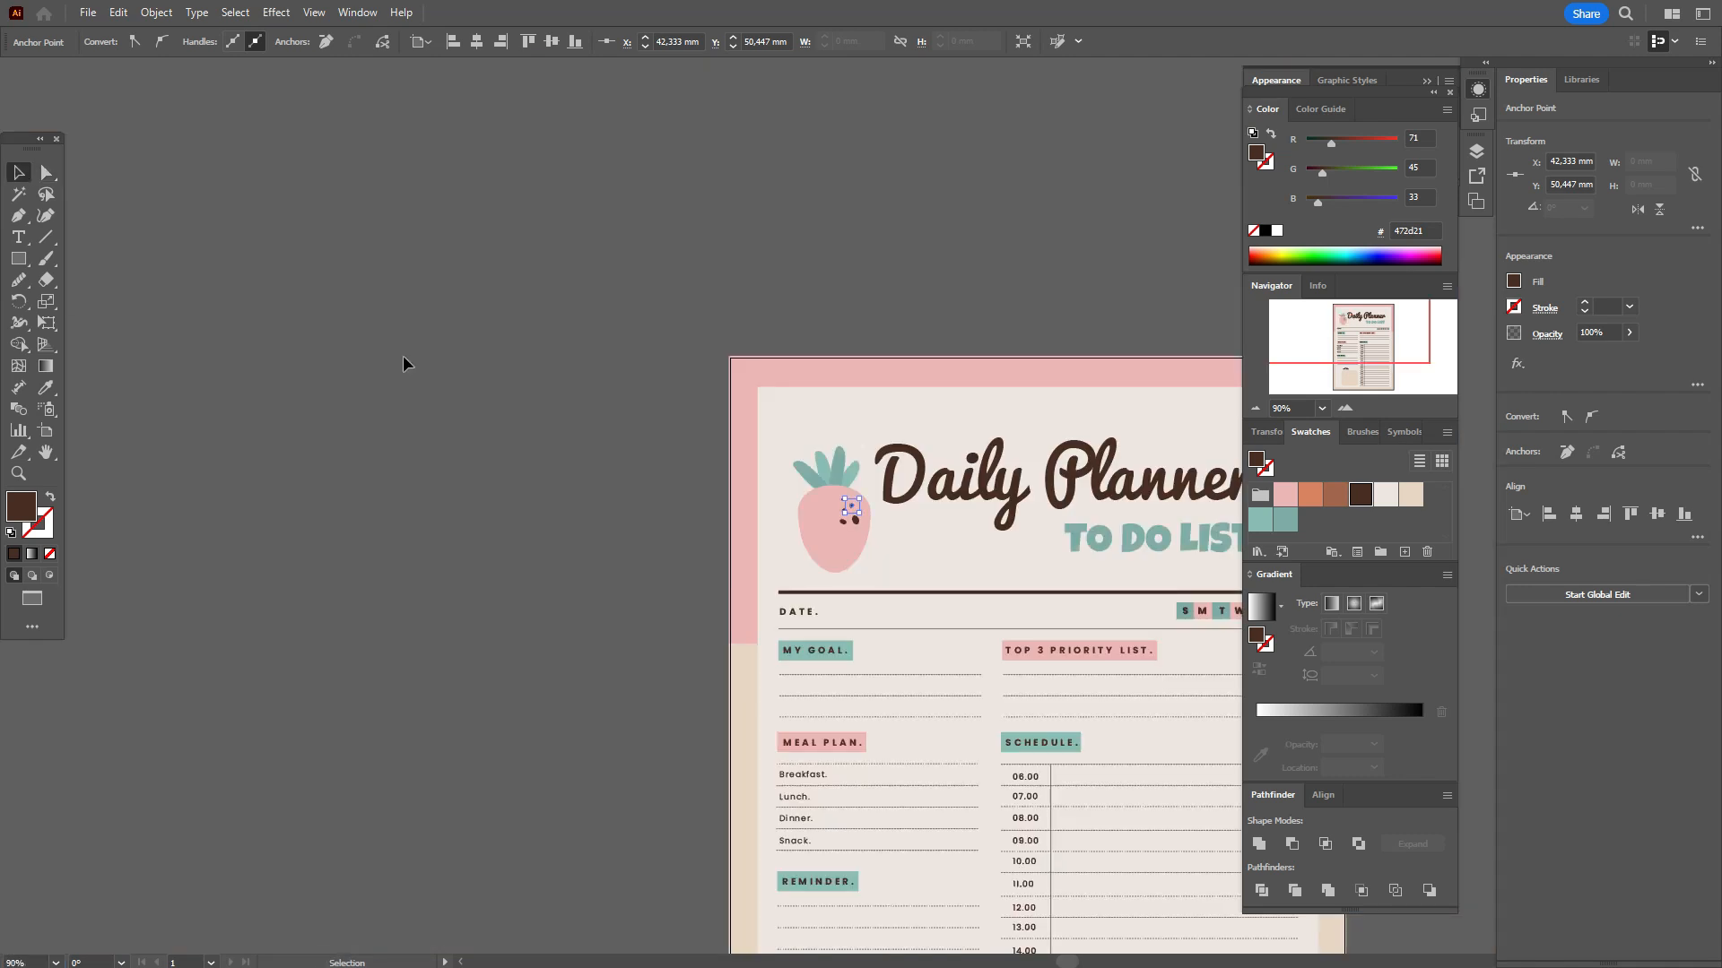
{"action": "left_click", "coordinate": [401, 355]}
{"action": "key", "text": "space"}
{"action": "left_click_drag", "start_coordinate": [723, 495], "coordinate": [257, 388]}
{"action": "left_click_drag", "start_coordinate": [391, 412], "coordinate": [382, 416]}
{"action": "left_click", "coordinate": [108, 315]}
{"action": "left_click_drag", "start_coordinate": [197, 267], "coordinate": [389, 467]}
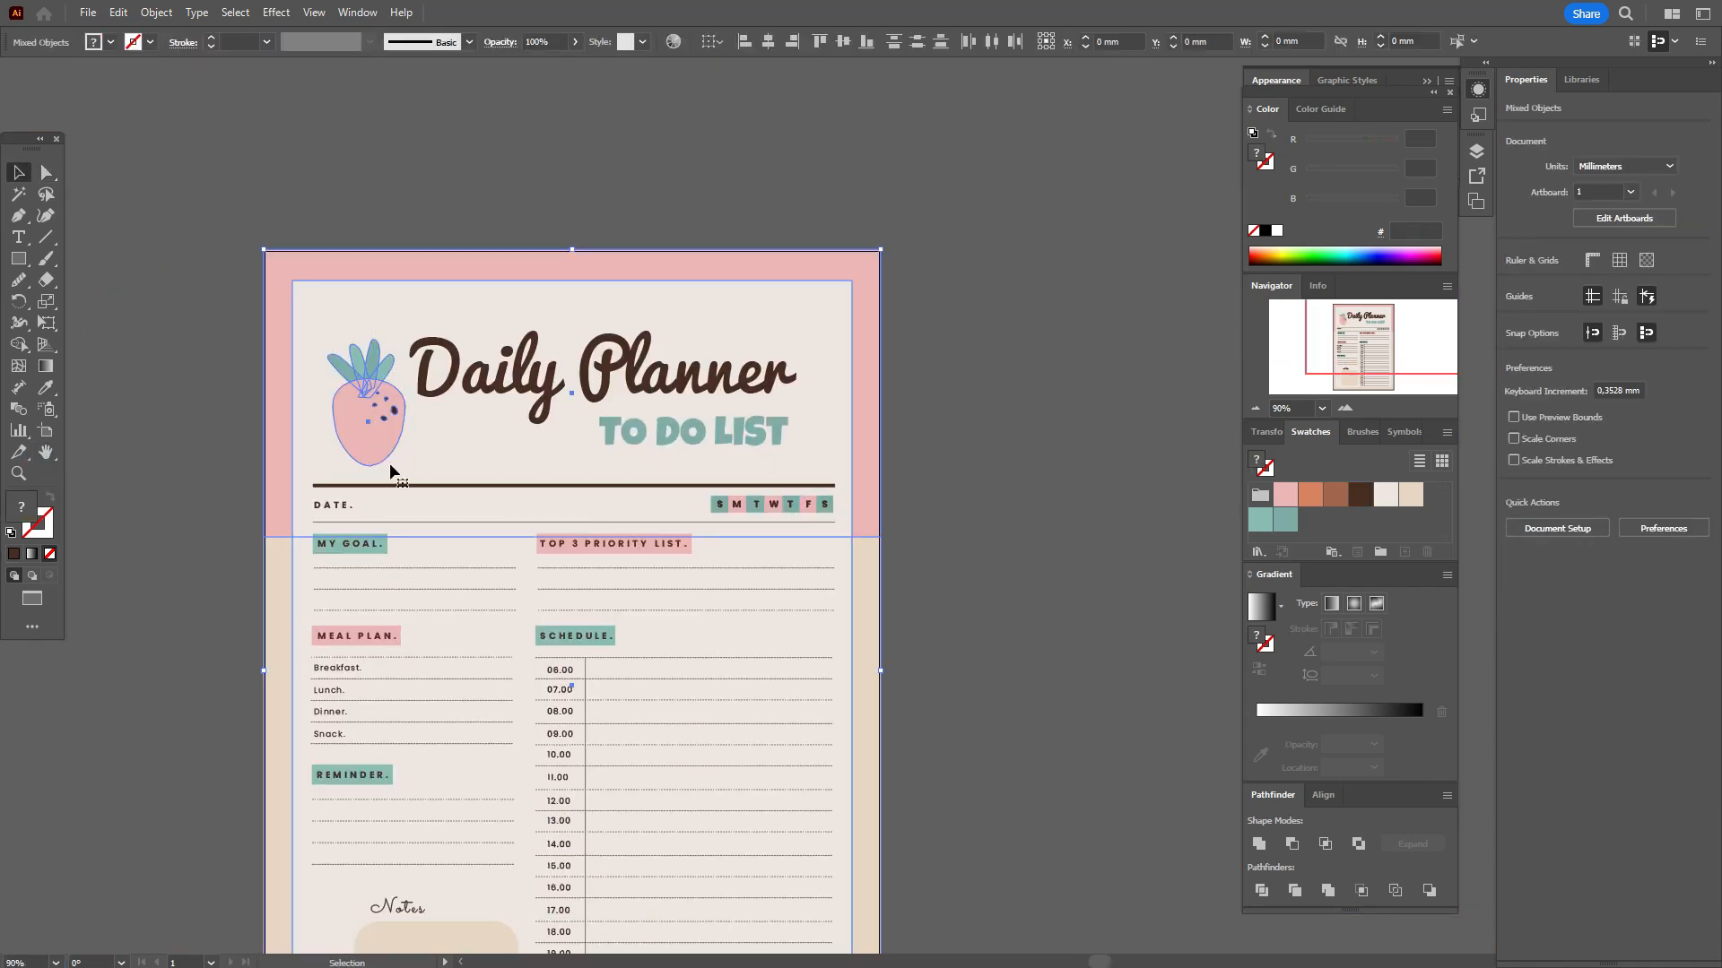
{"action": "left_click_drag", "start_coordinate": [369, 223], "coordinate": [403, 291]}
{"action": "key", "text": "ctrl+g"}
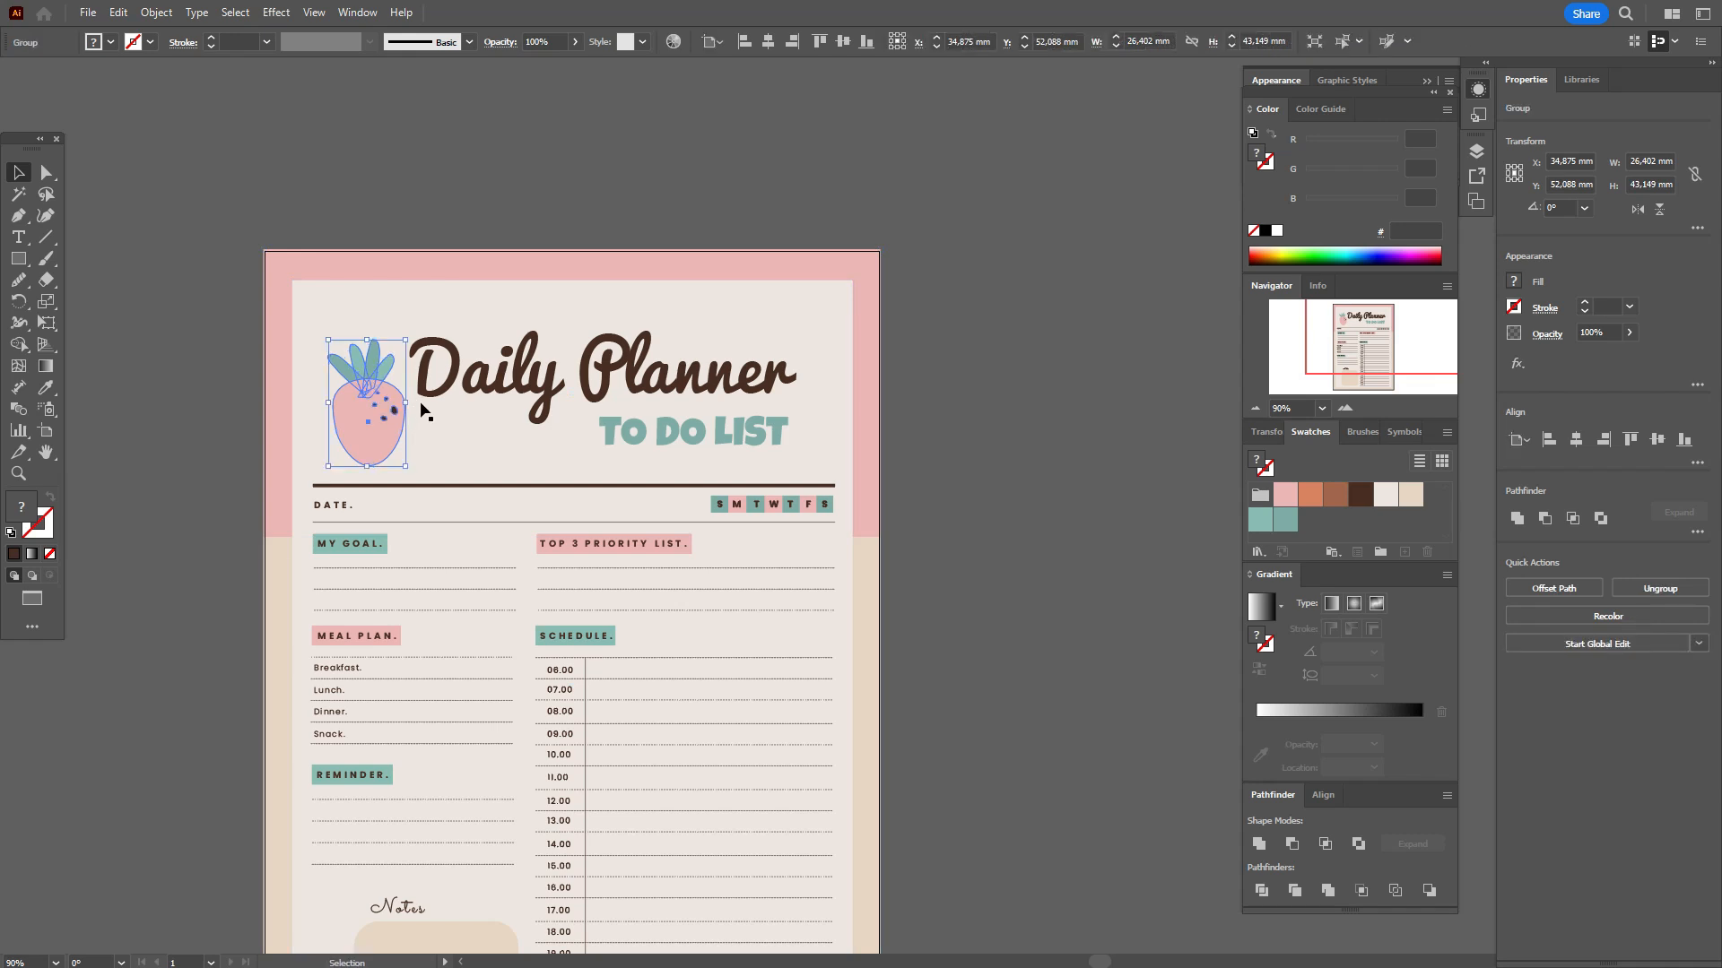
{"action": "left_click_drag", "start_coordinate": [418, 399], "coordinate": [412, 370]}
{"action": "left_click_drag", "start_coordinate": [392, 434], "coordinate": [385, 418]}
Place a copy of the strawberry beside the Notes box and adjust its placement there
{"action": "left_click", "coordinate": [54, 455]}
{"action": "left_click_drag", "start_coordinate": [458, 595], "coordinate": [408, 368]}
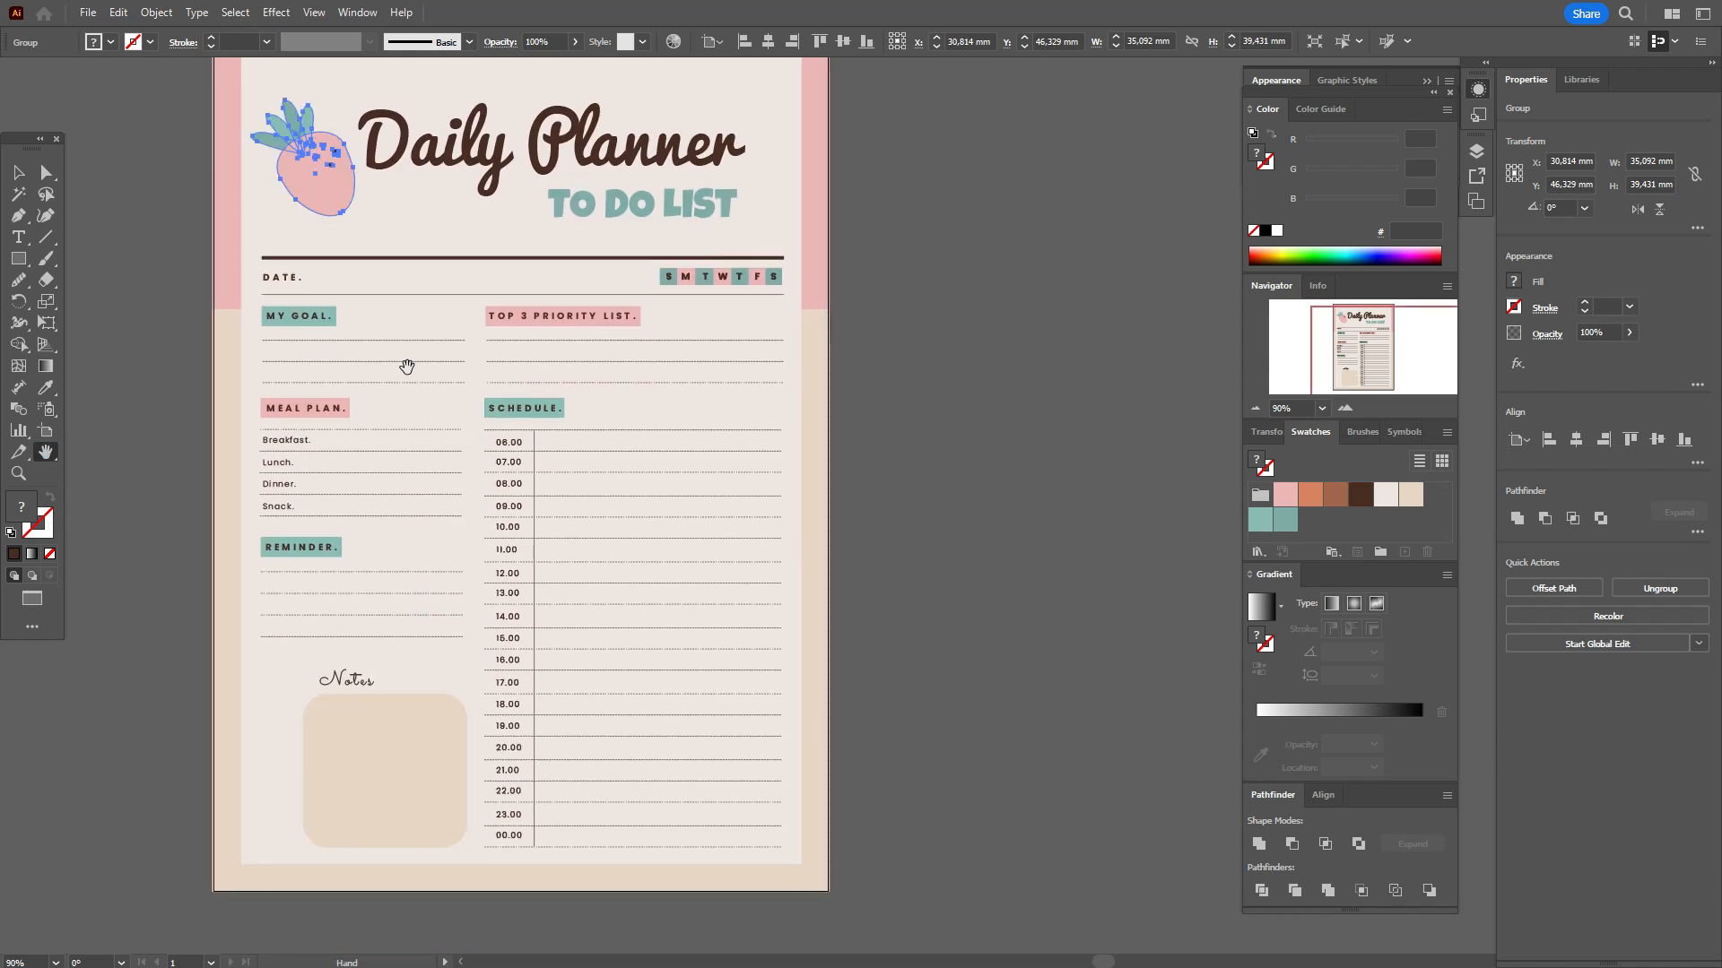
{"action": "left_click", "coordinate": [25, 180]}
{"action": "left_click_drag", "start_coordinate": [315, 198], "coordinate": [299, 696]}
{"action": "left_click_drag", "start_coordinate": [294, 633], "coordinate": [286, 693]}
{"action": "key", "text": "ctrl+z"}
{"action": "left_click_drag", "start_coordinate": [288, 634], "coordinate": [288, 711]}
{"action": "left_click", "coordinate": [175, 690]}
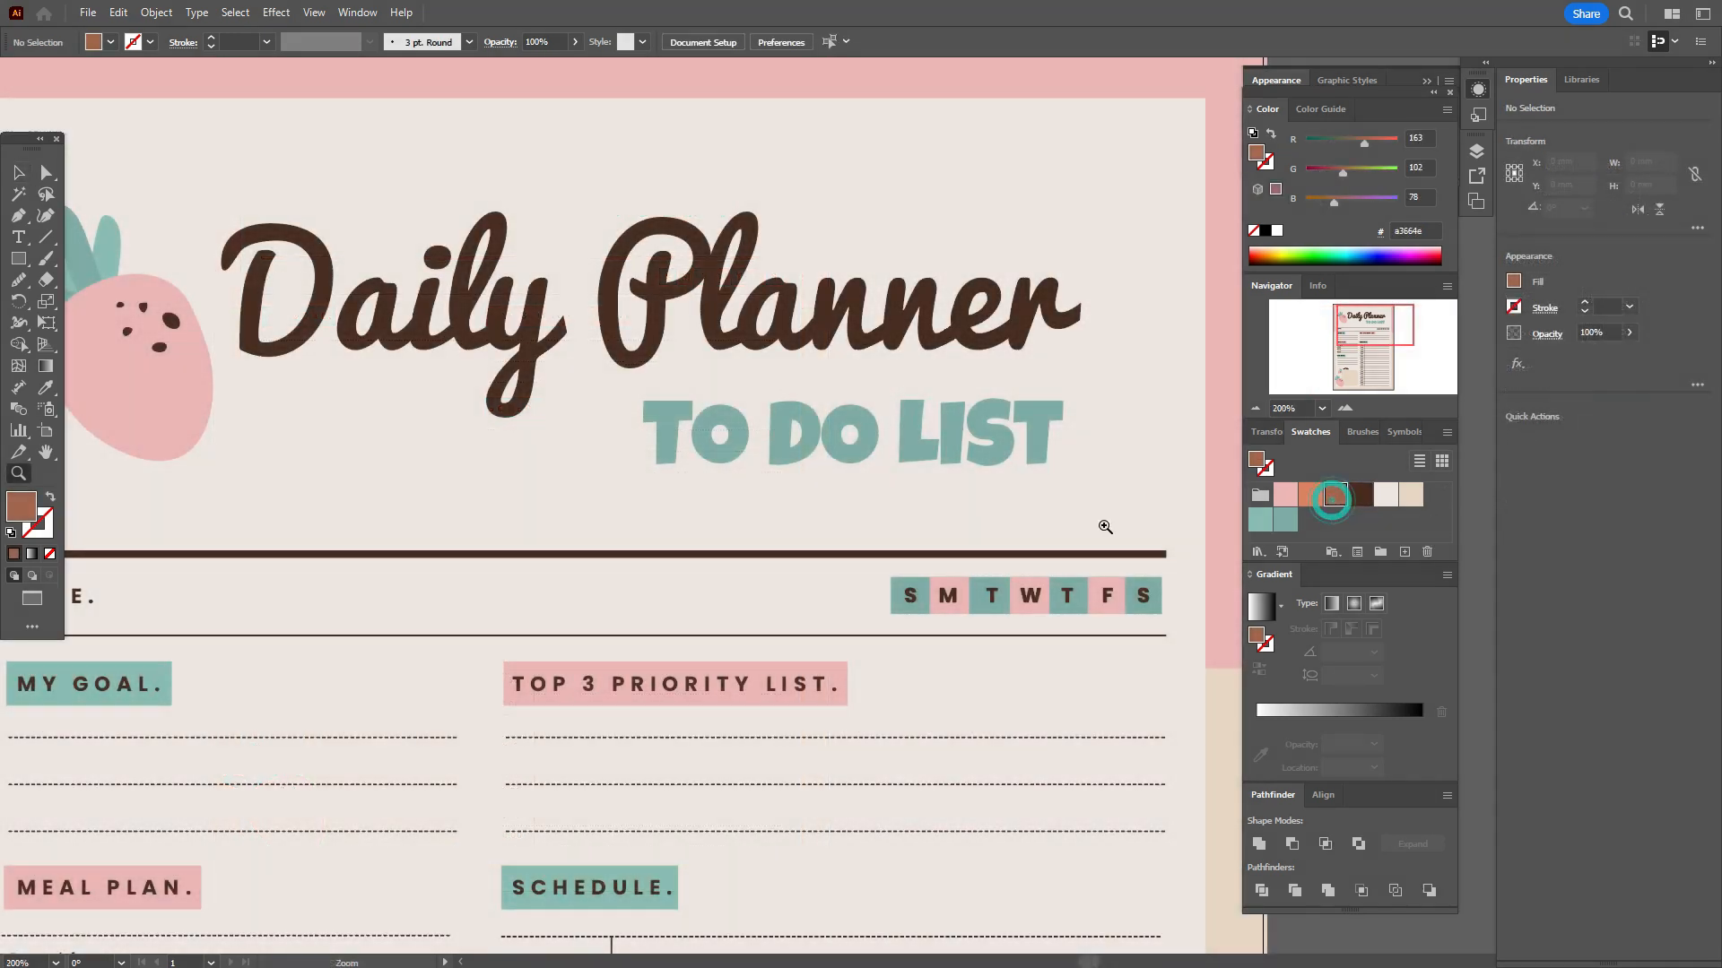
Draw a brown (#a3664e) ellipse about 10.2 × 13.4 mm below the "Daily Planner" title
{"action": "left_click_drag", "start_coordinate": [19, 258], "coordinate": [118, 299]}
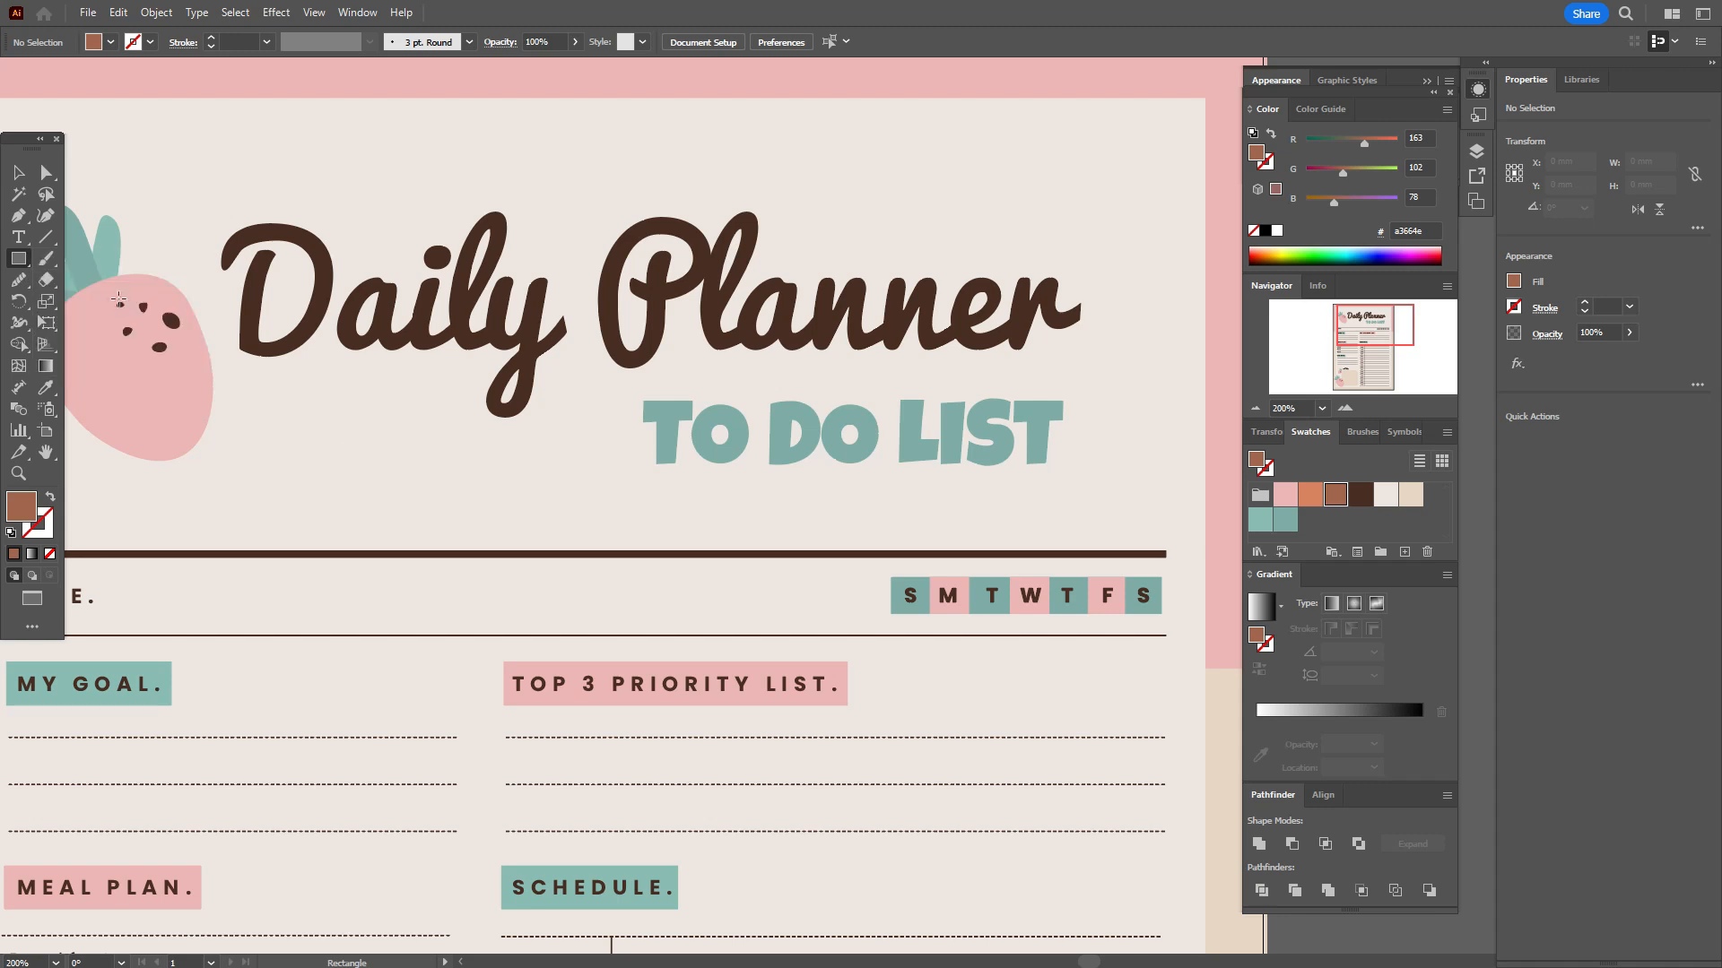
{"action": "left_click_drag", "start_coordinate": [364, 431], "coordinate": [432, 514]}
{"action": "left_click", "coordinate": [17, 172]}
{"action": "key", "text": "h"}
{"action": "left_click_drag", "start_coordinate": [184, 446], "coordinate": [147, 527]}
{"action": "left_click", "coordinate": [18, 173]}
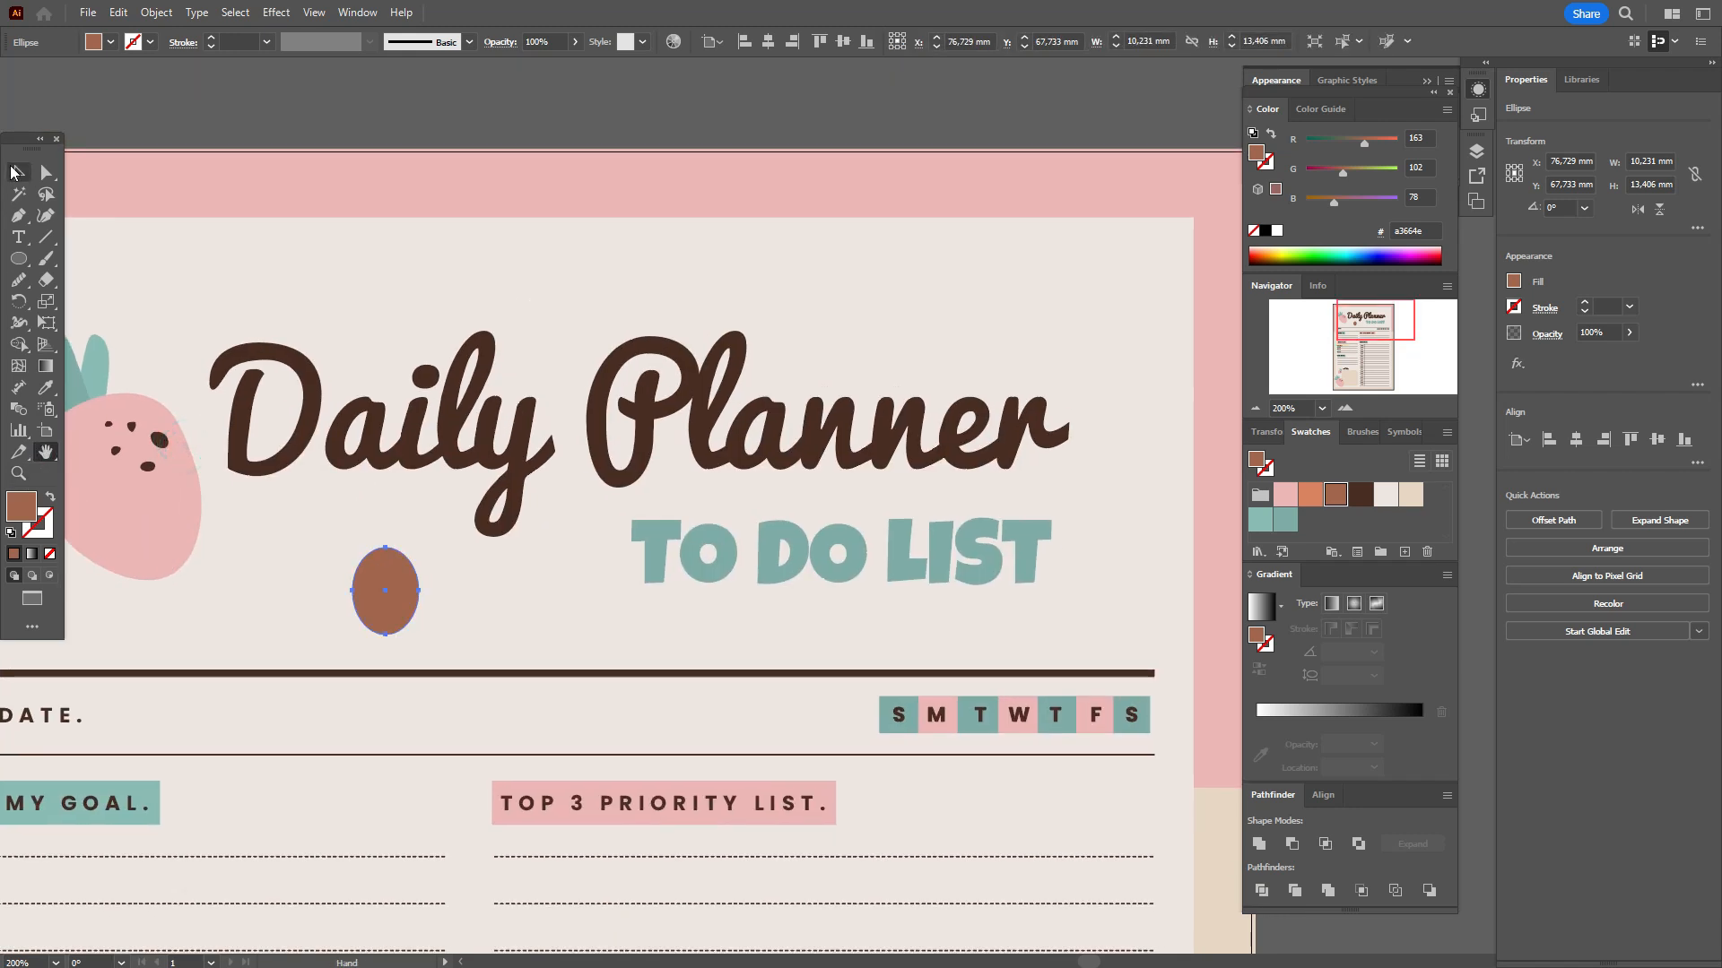
{"action": "left_click", "coordinate": [207, 88]}
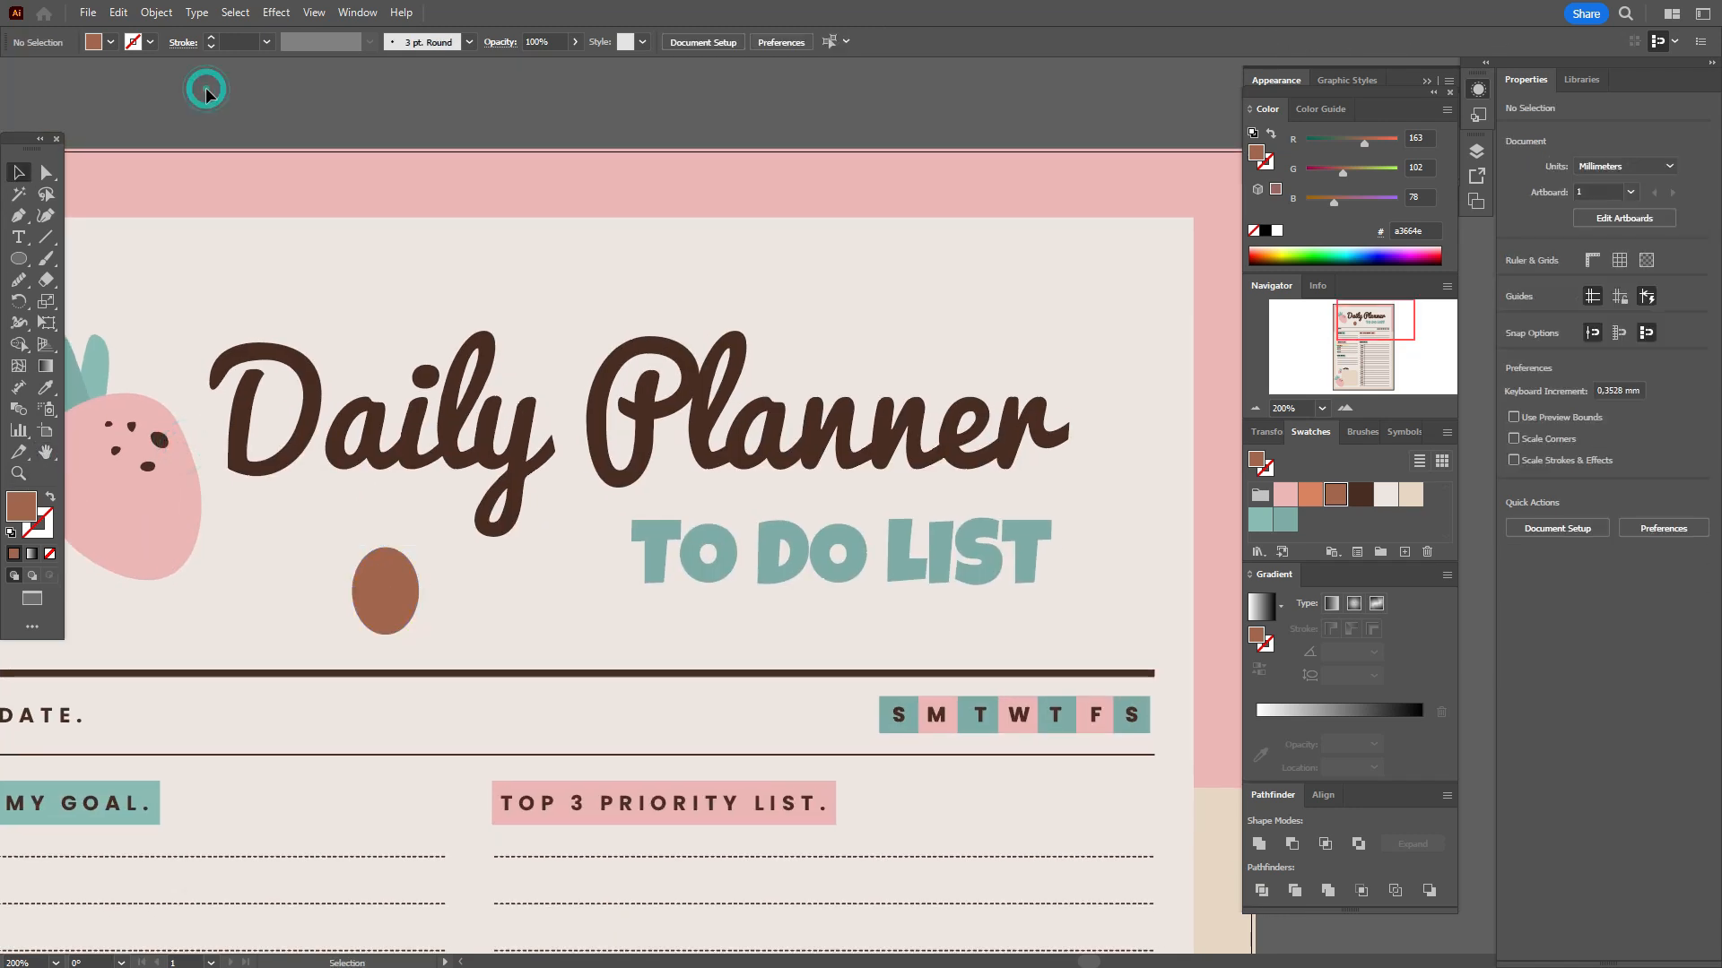
Make a smaller copy of the brown ellipse inside it and fill the copy with orange #d98362
{"action": "left_click", "coordinate": [387, 607]}
{"action": "key", "text": "v"}
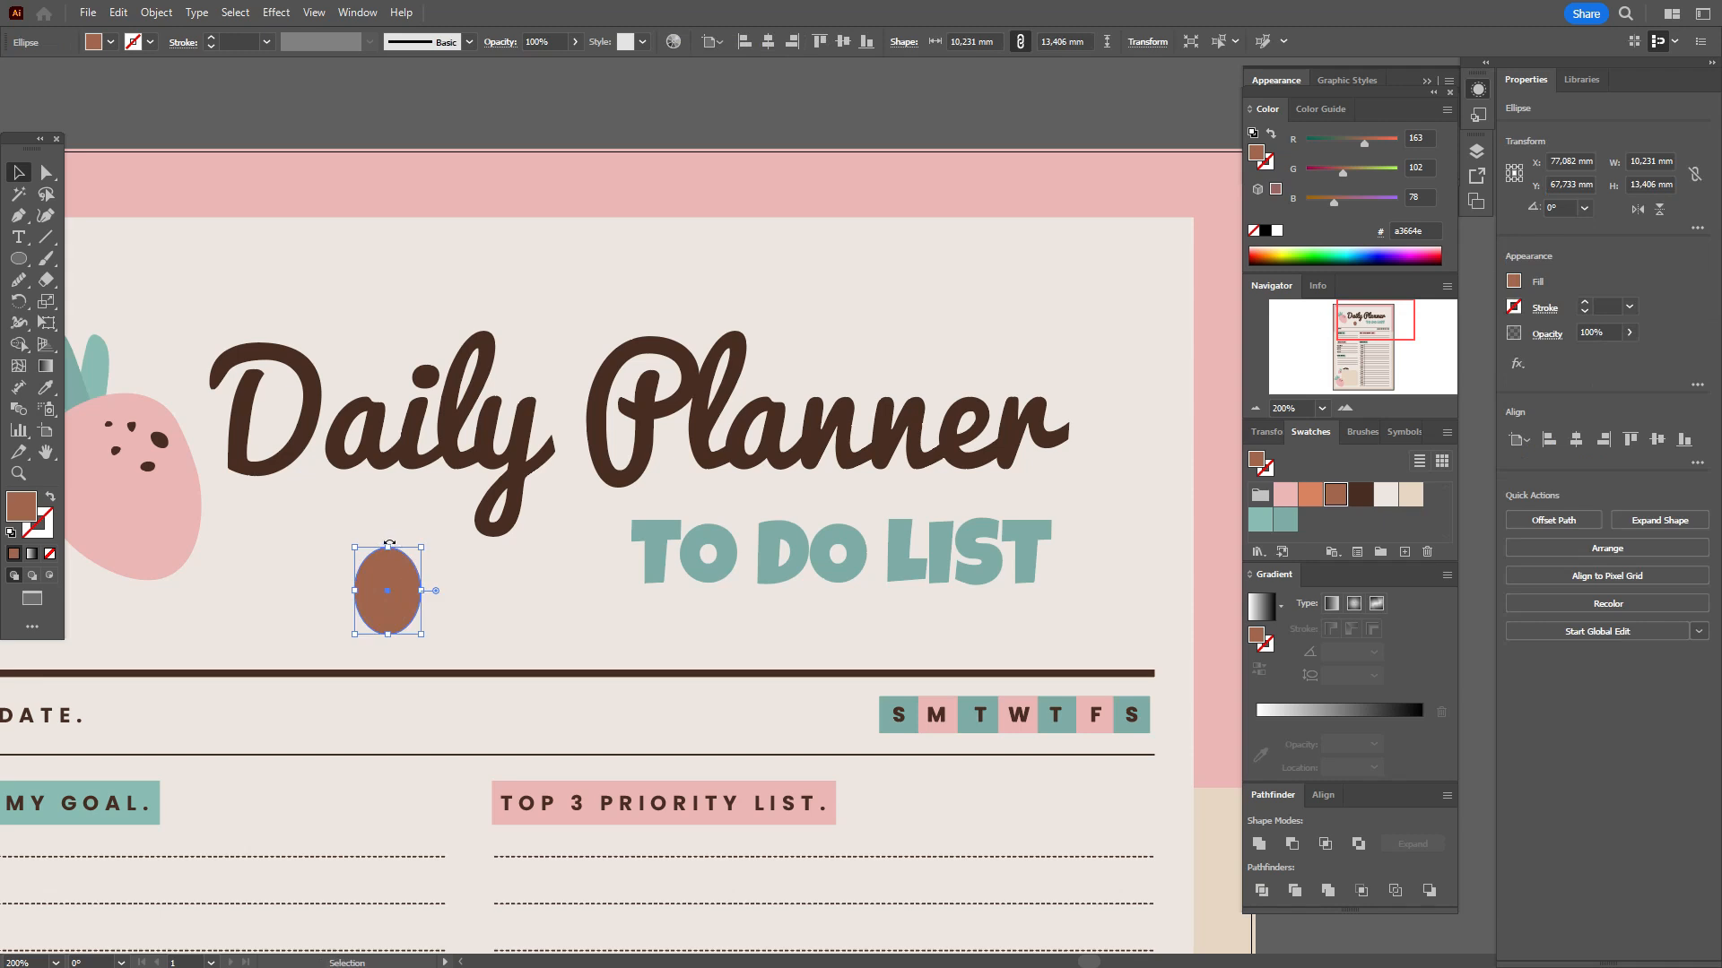
{"action": "left_click_drag", "start_coordinate": [390, 551], "coordinate": [391, 559]}
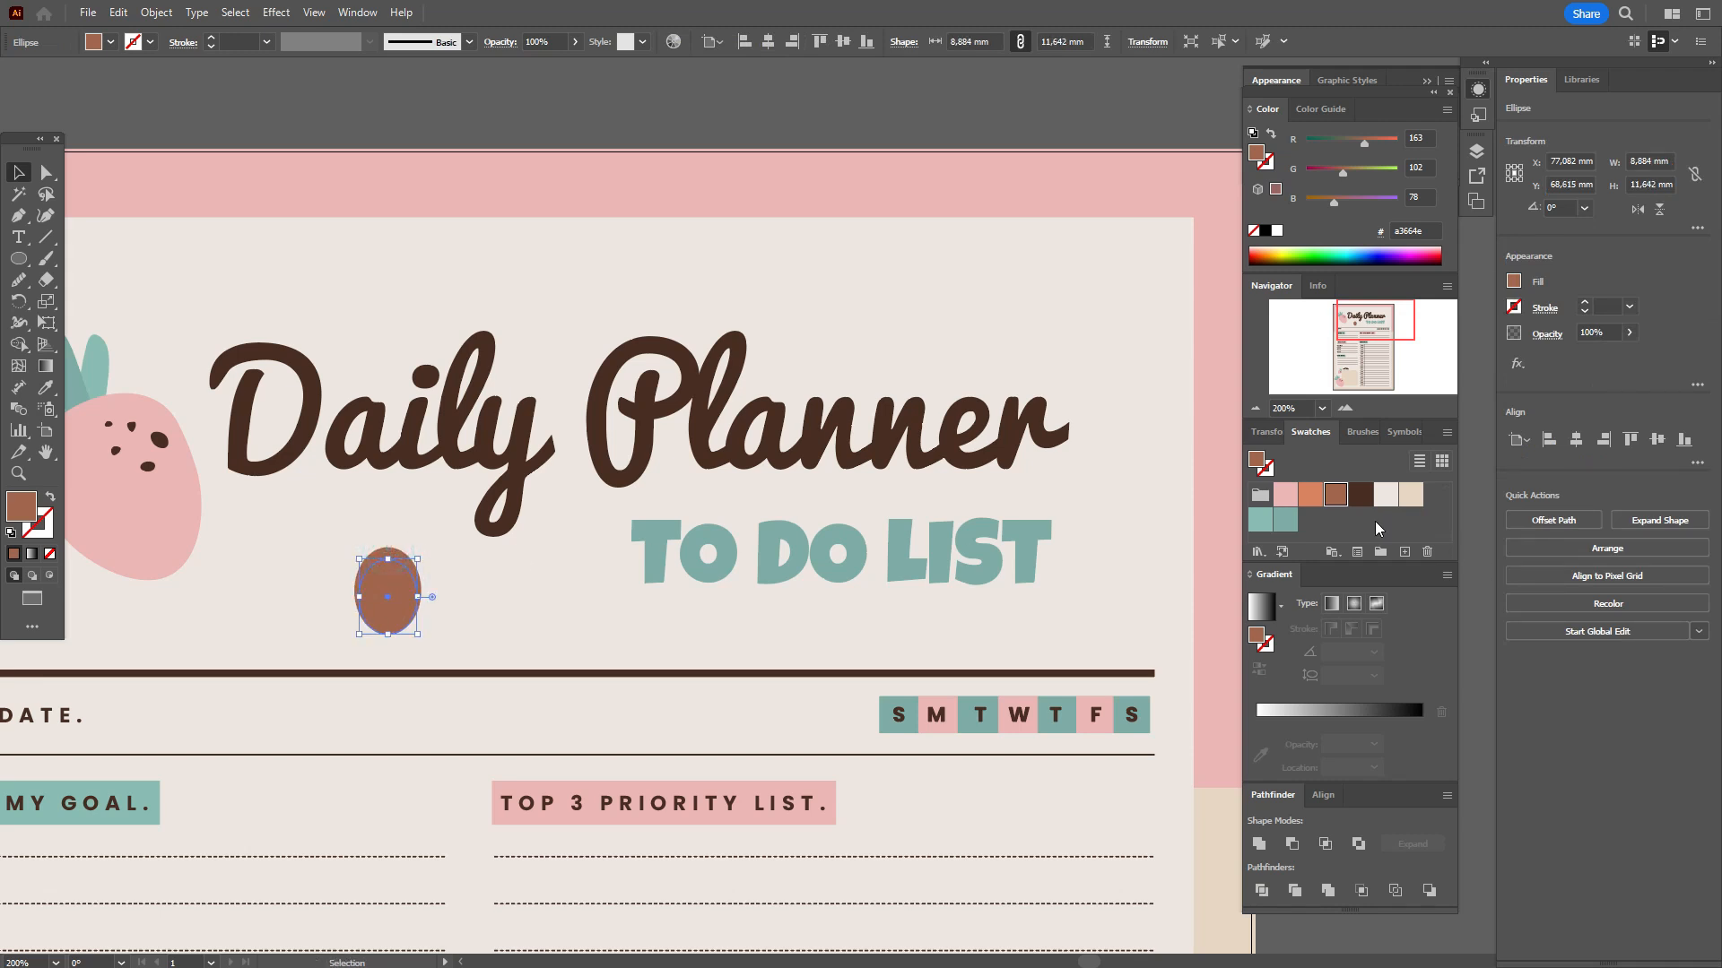
{"action": "left_click", "coordinate": [1311, 494]}
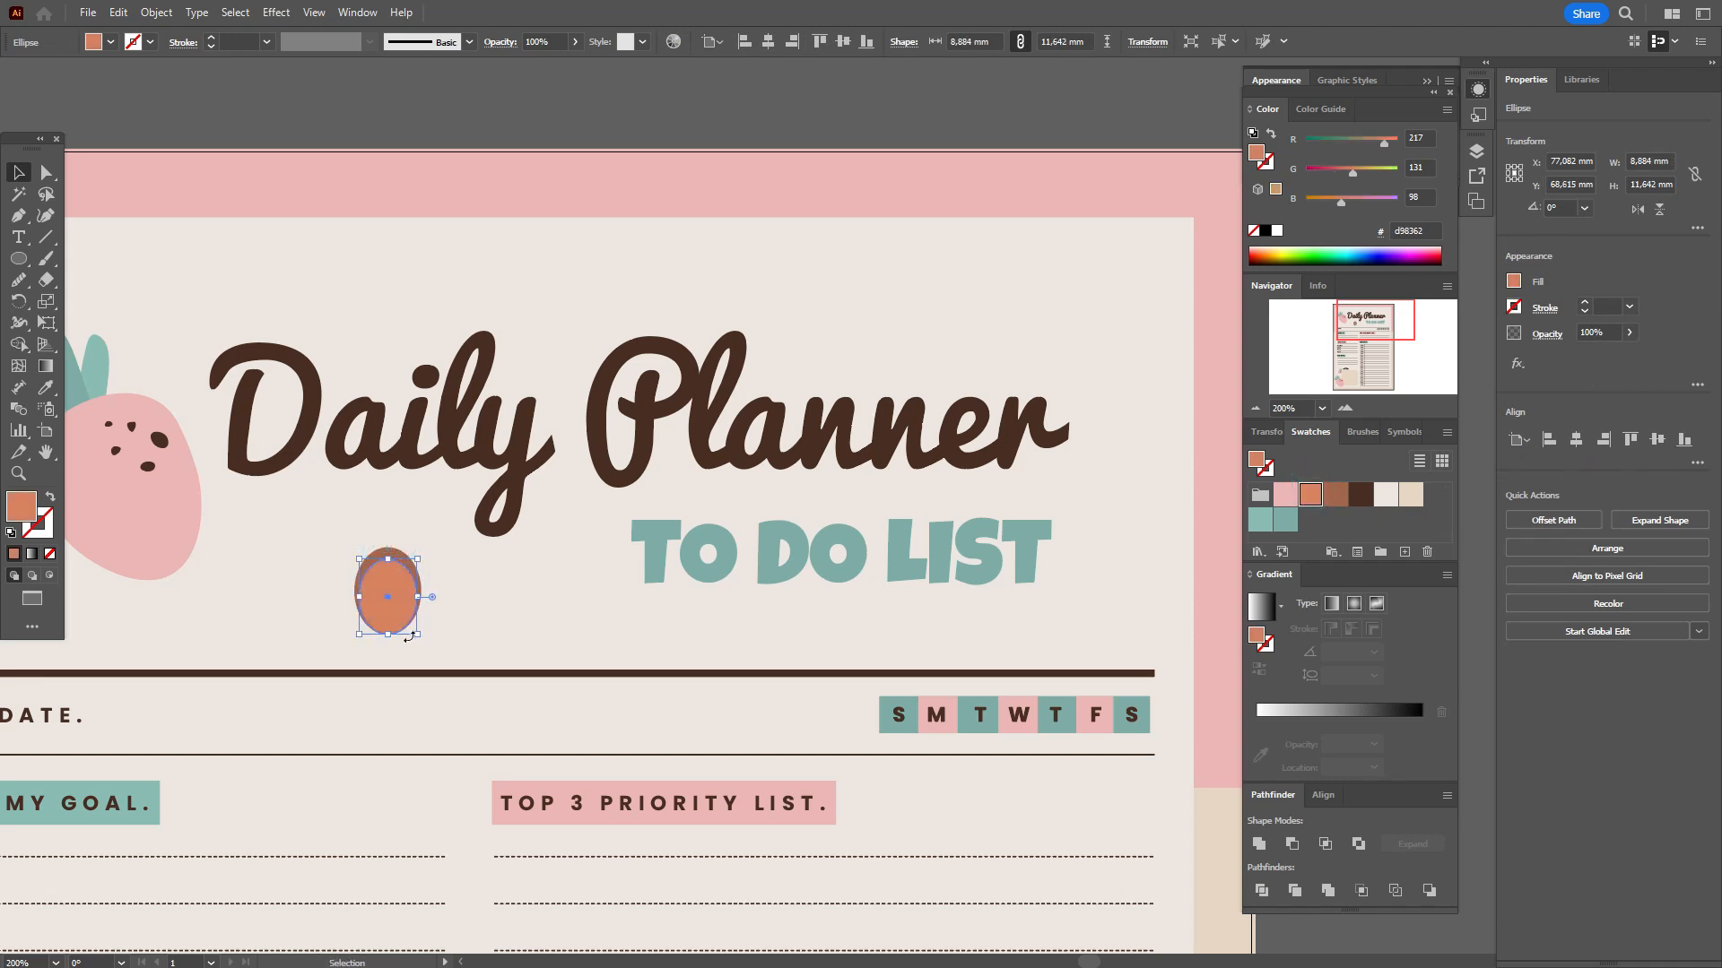
{"action": "left_click_drag", "start_coordinate": [392, 638], "coordinate": [392, 626]}
Draw a narrow orange rectangle about 1.8 × 7.4 mm over the upper middle of the two ellipses
{"action": "left_click", "coordinate": [352, 138]}
{"action": "left_click", "coordinate": [27, 260]}
{"action": "left_click_drag", "start_coordinate": [27, 260], "coordinate": [90, 259]}
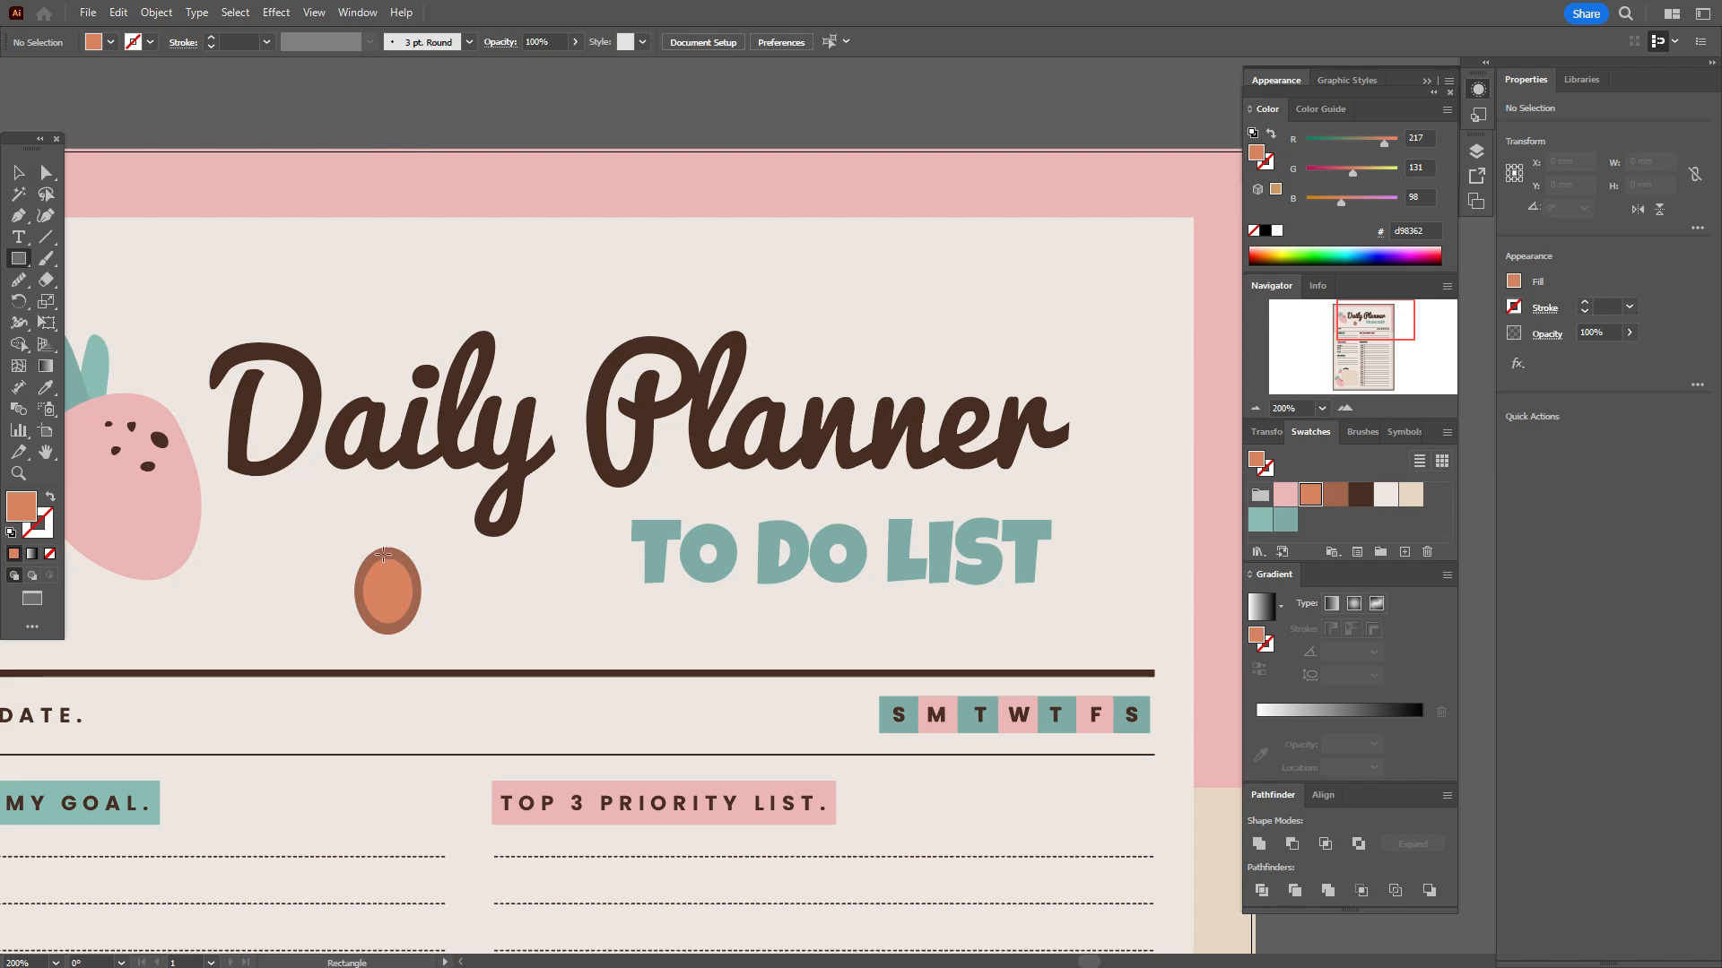
{"action": "left_click_drag", "start_coordinate": [380, 593], "coordinate": [395, 600]}
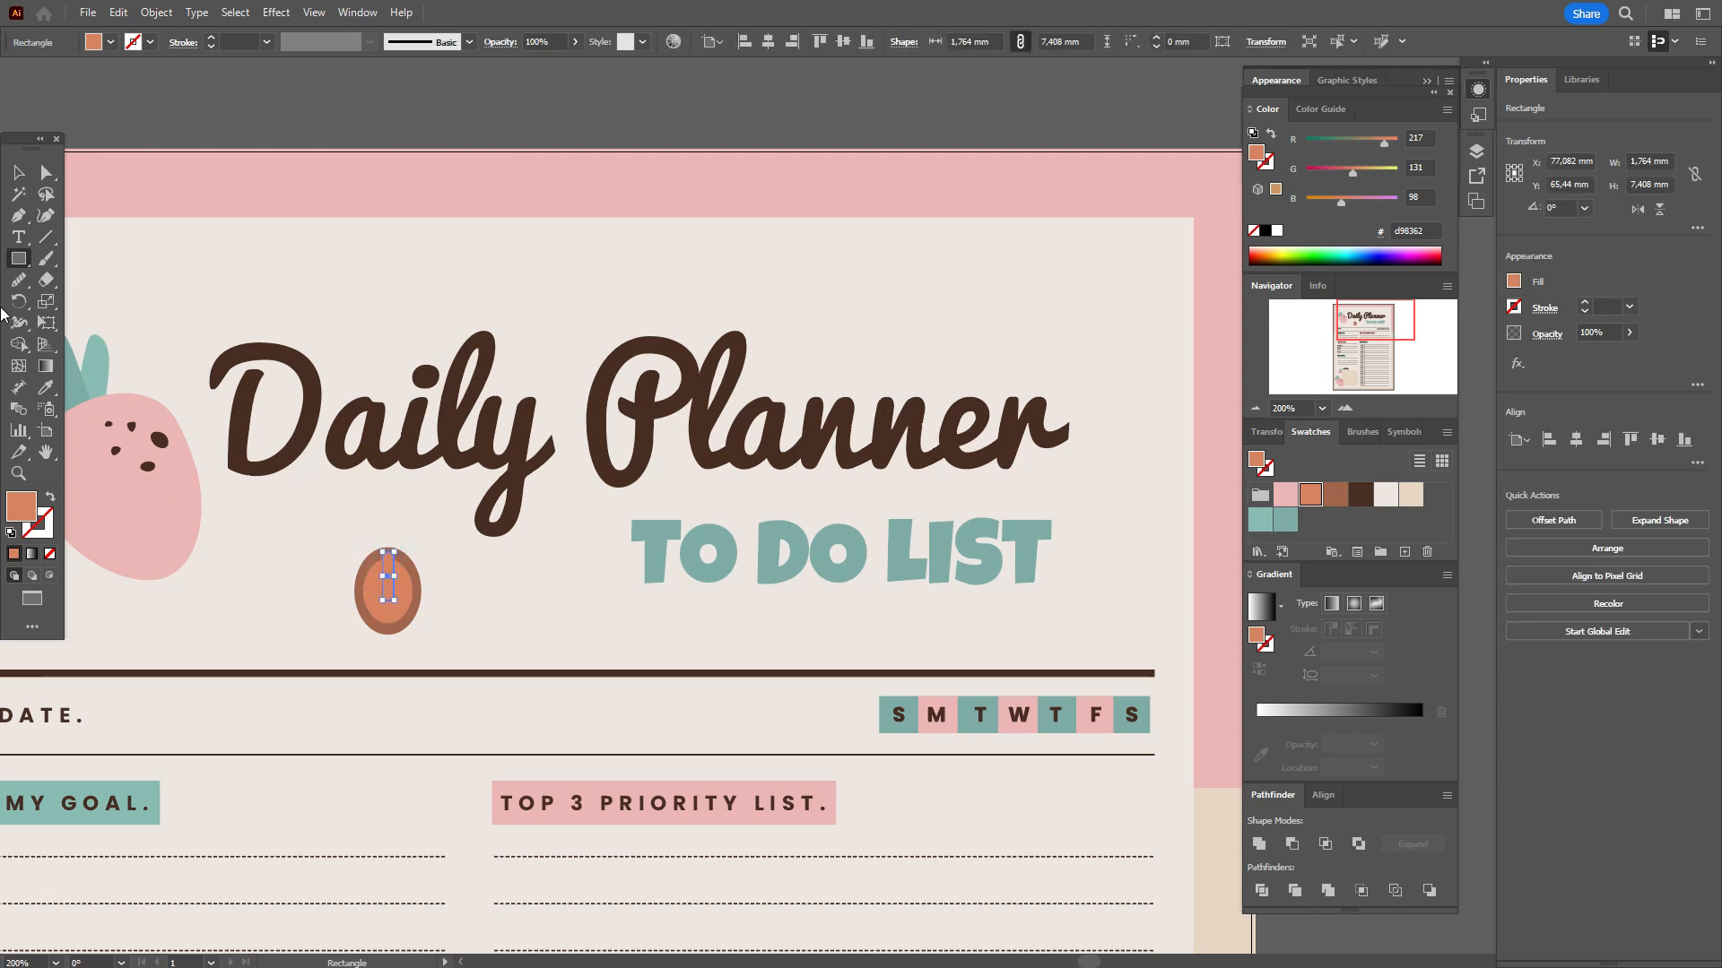
Cut the narrow rectangle out of the inner orange ellipse to leave a notch in its upper middle
{"action": "left_click", "coordinate": [18, 173]}
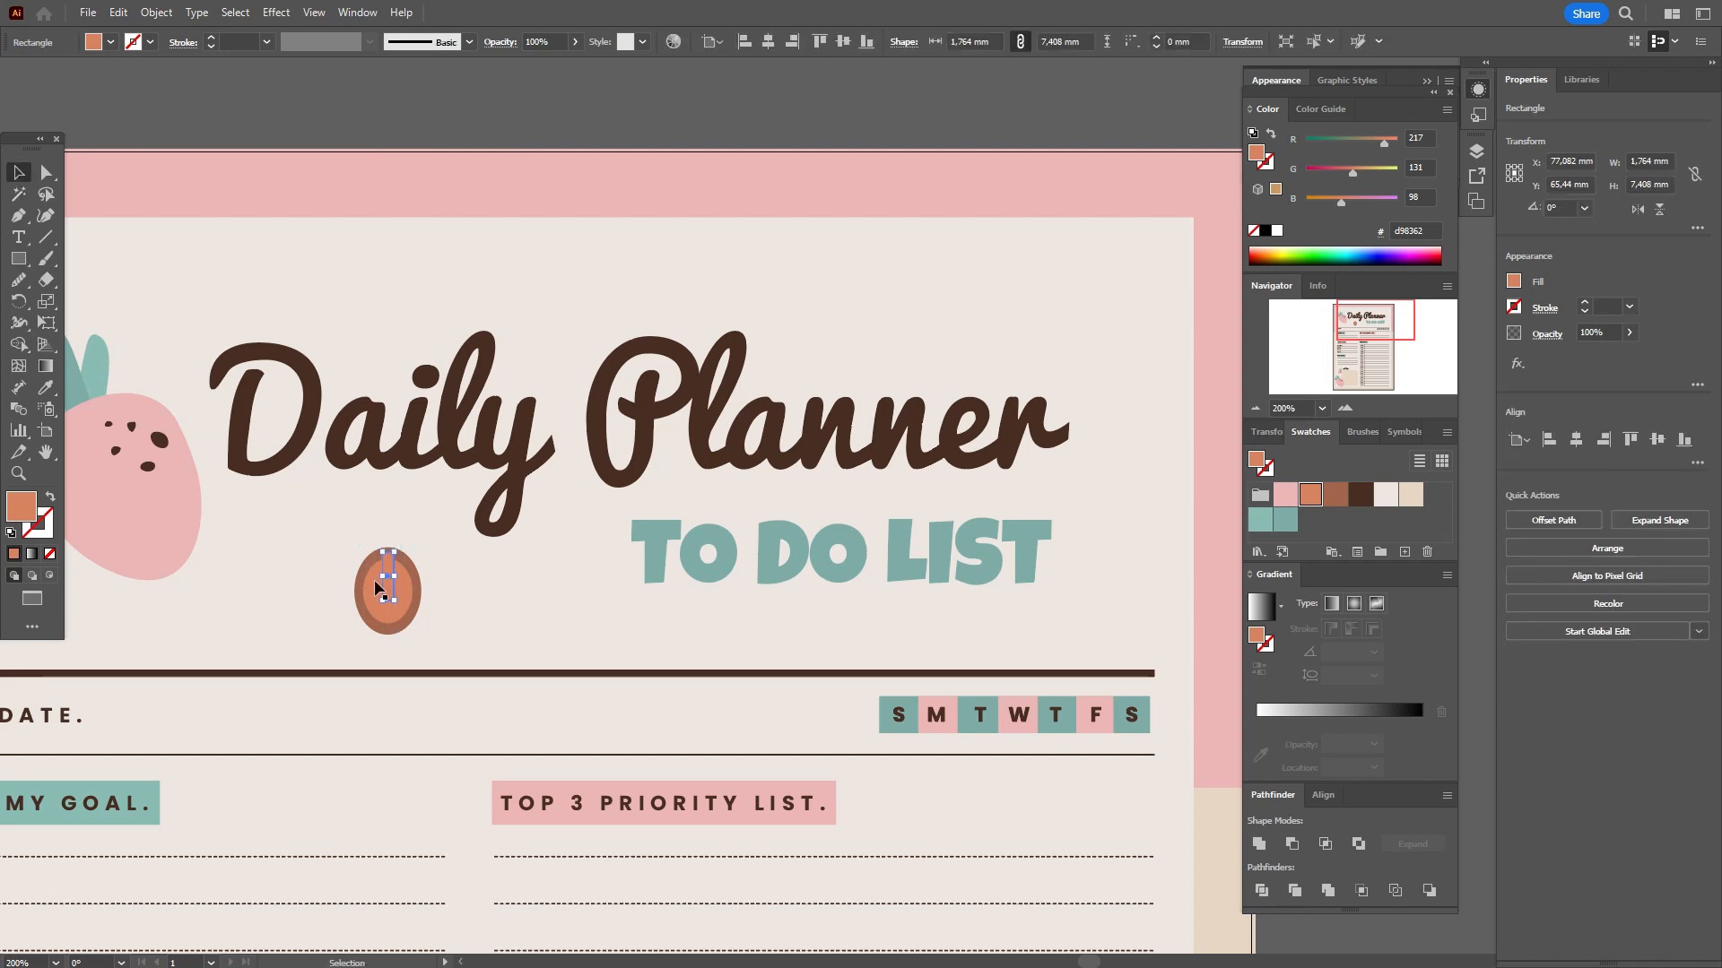
{"action": "left_click", "coordinate": [394, 627], "text": "shift"}
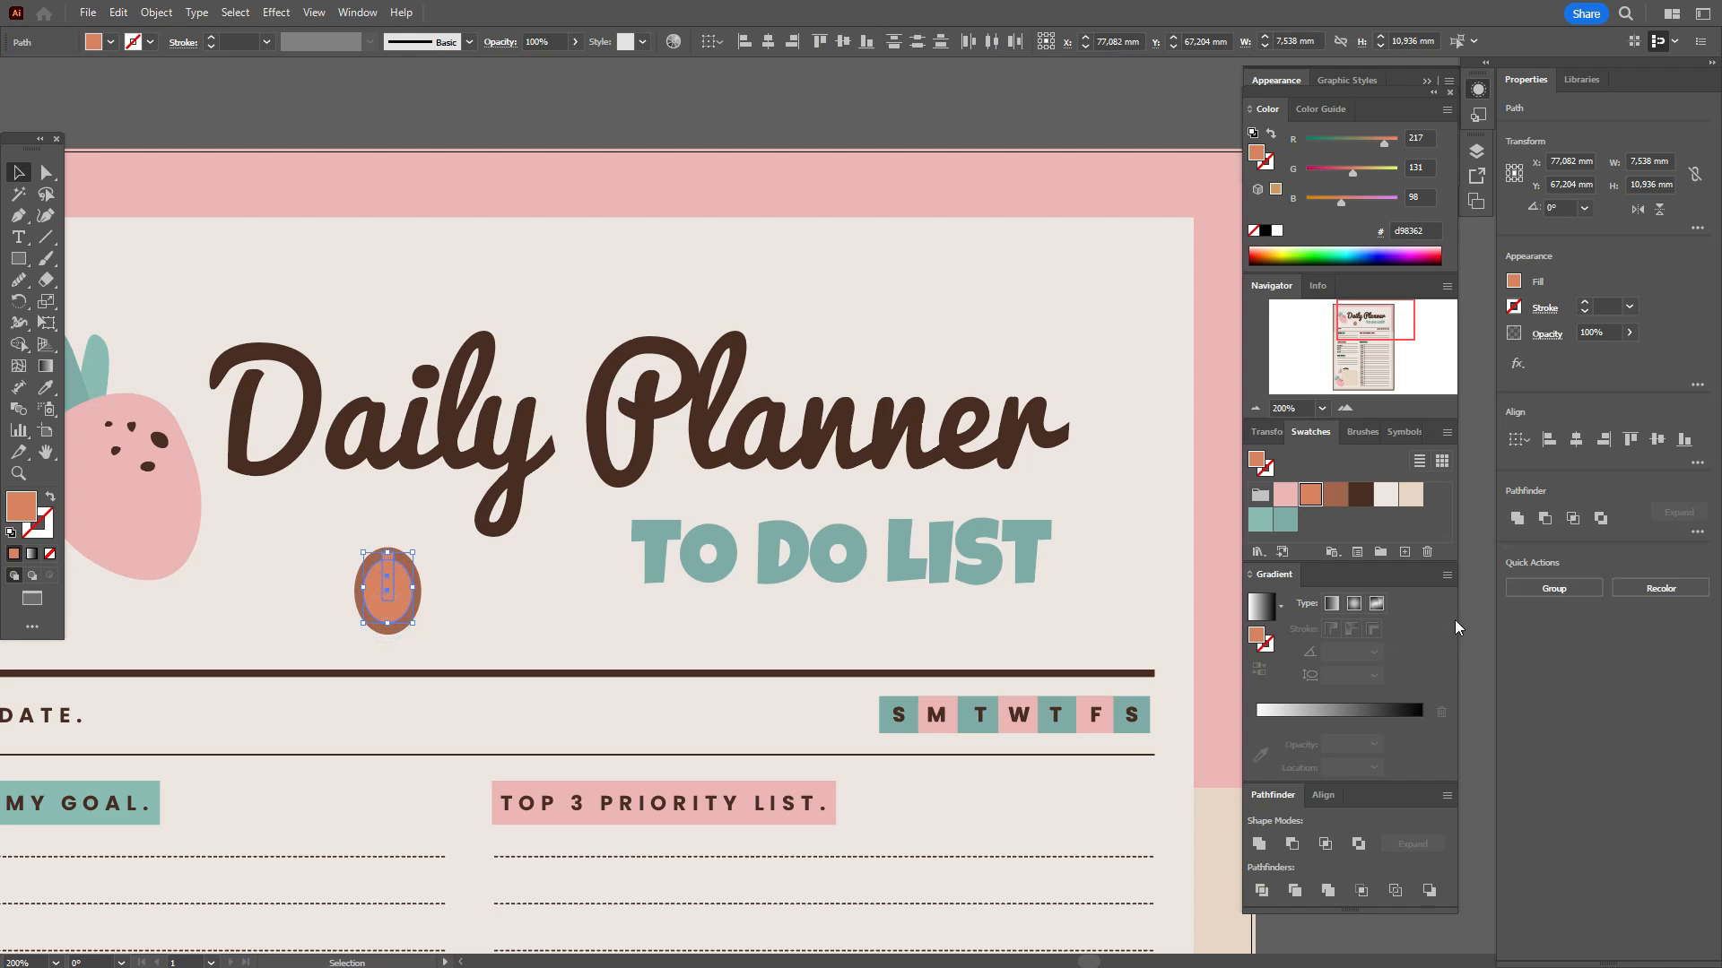
{"action": "left_click", "coordinate": [1544, 519]}
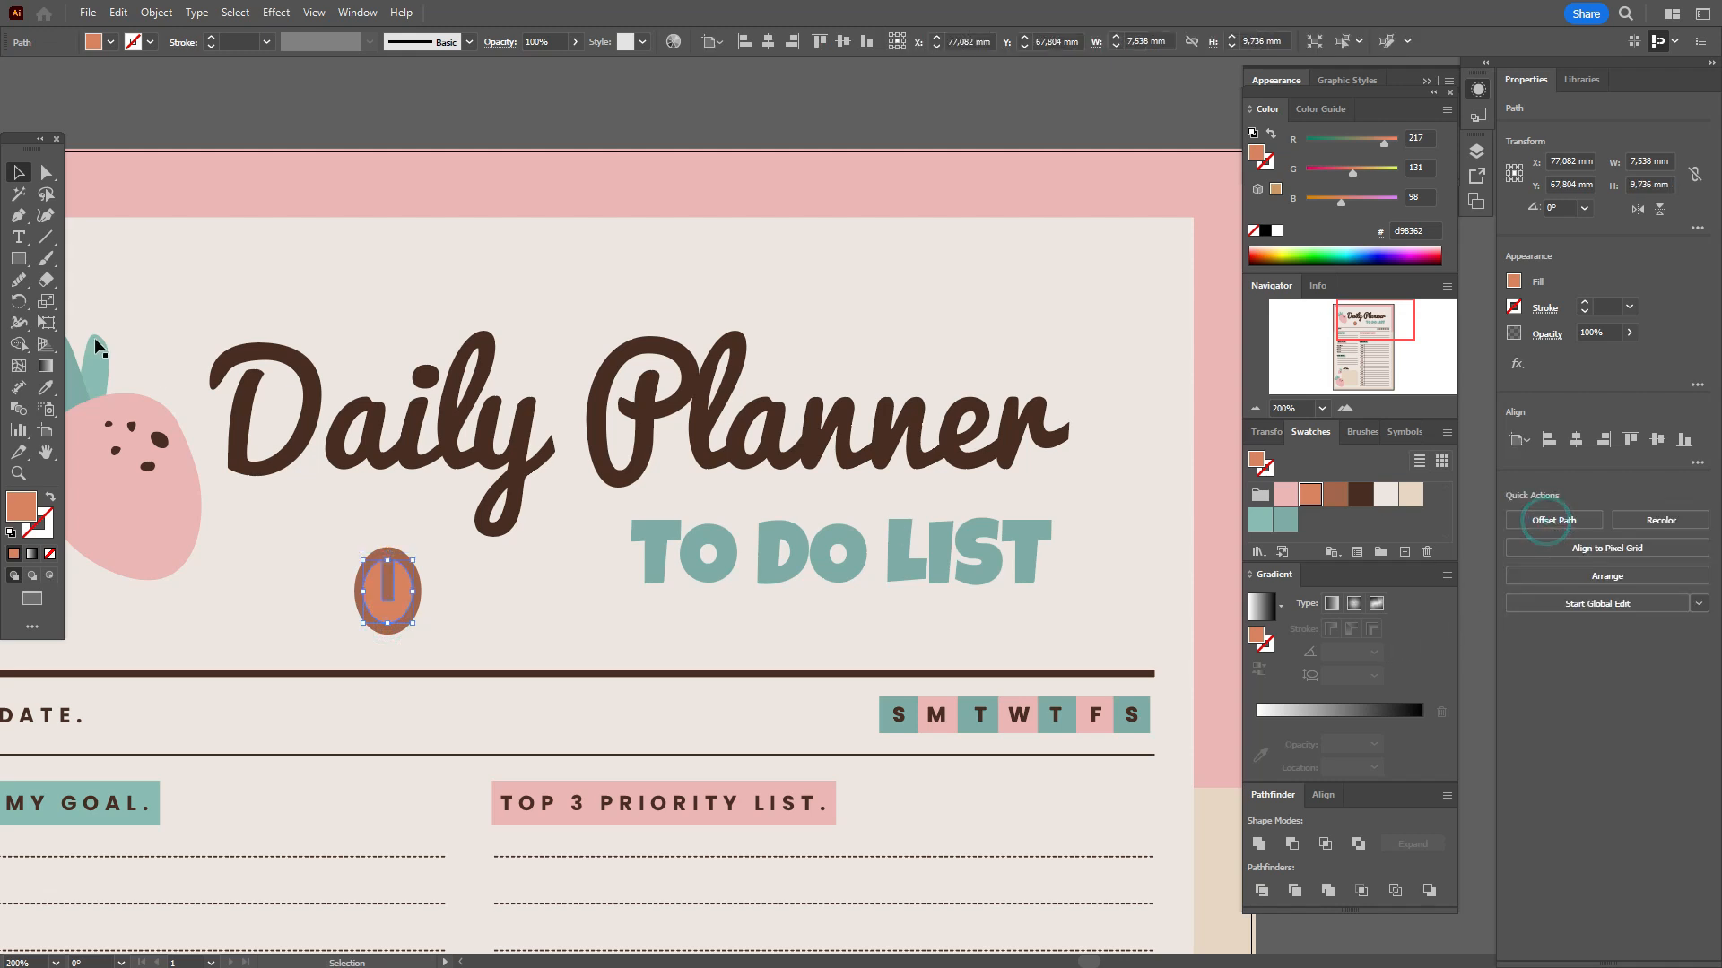
Fully round the two lower corners of the notch in the orange shape
{"action": "left_click", "coordinate": [46, 172]}
{"action": "left_click", "coordinate": [17, 472]}
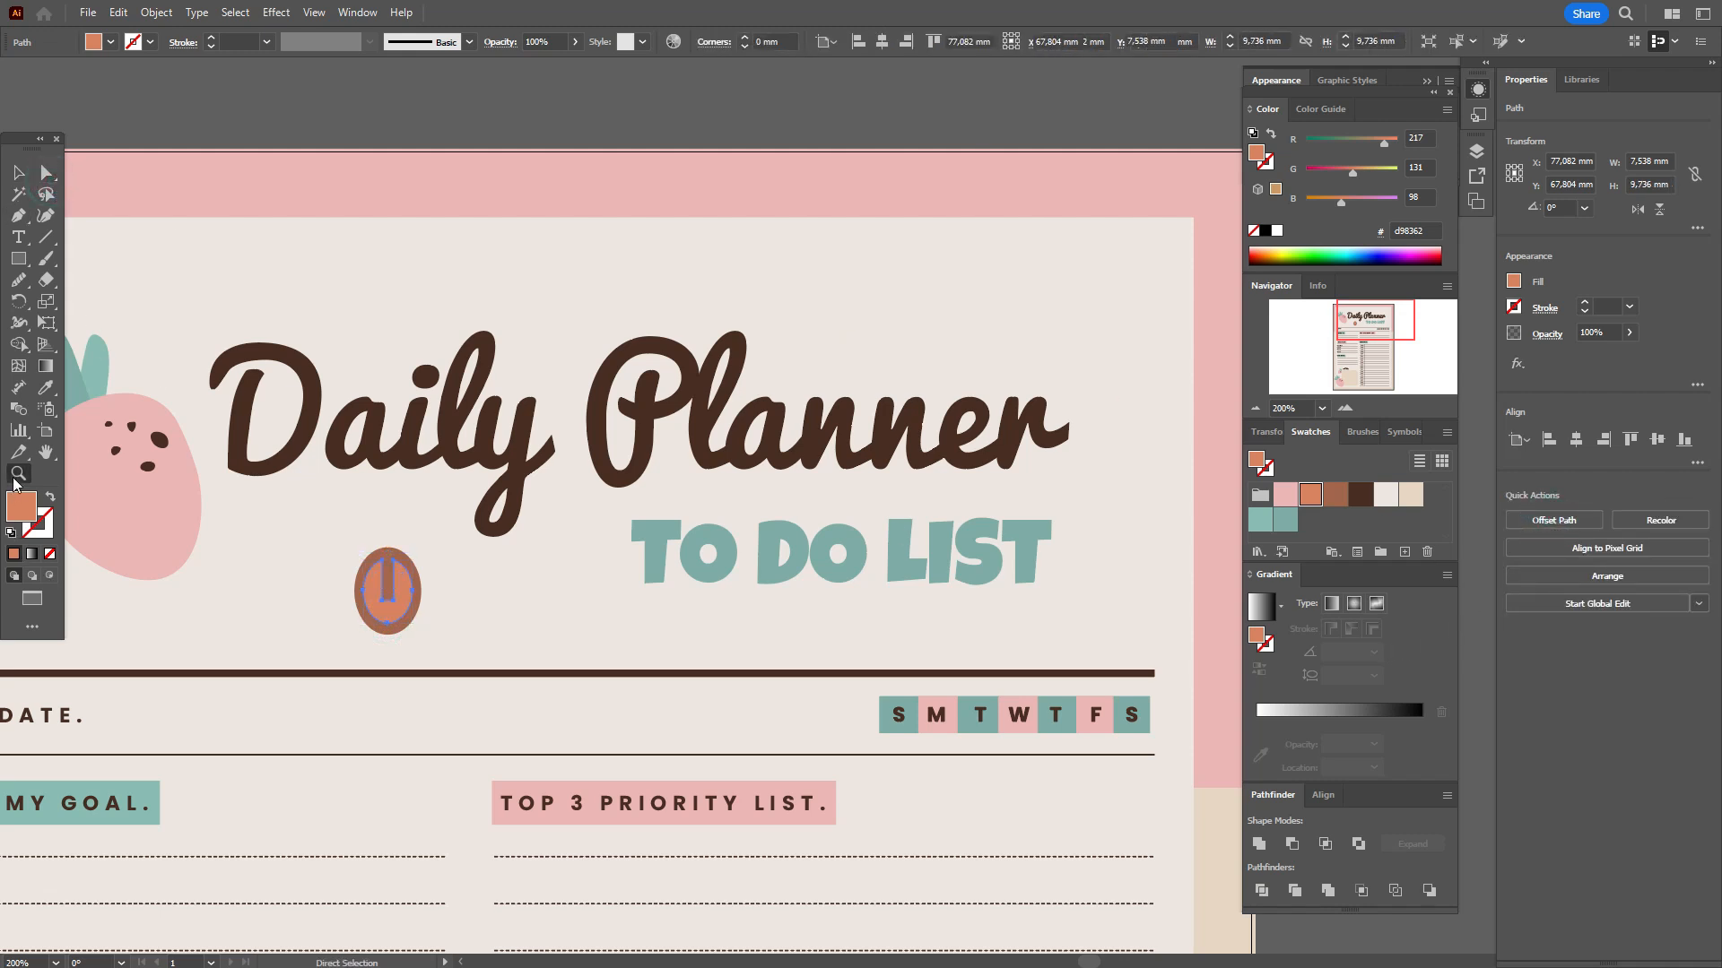
{"action": "left_click", "coordinate": [453, 557]}
{"action": "left_click", "coordinate": [901, 554]}
{"action": "left_click", "coordinate": [795, 526]}
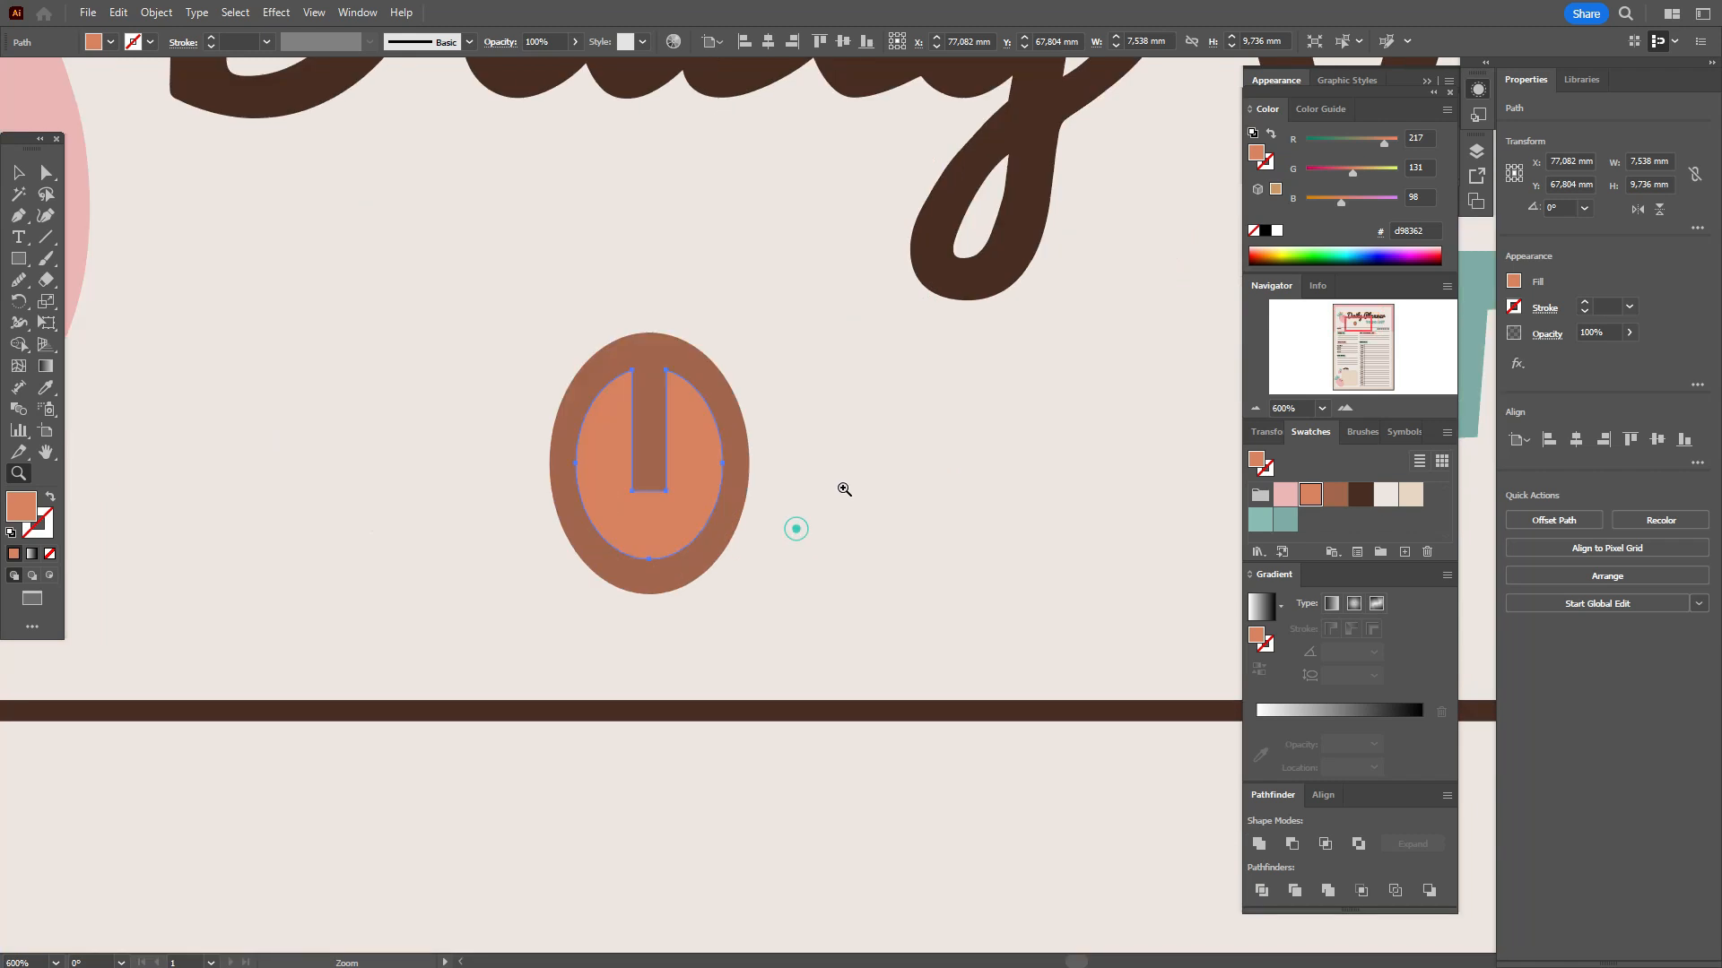
{"action": "left_click", "coordinate": [842, 487]}
{"action": "left_click", "coordinate": [43, 171]}
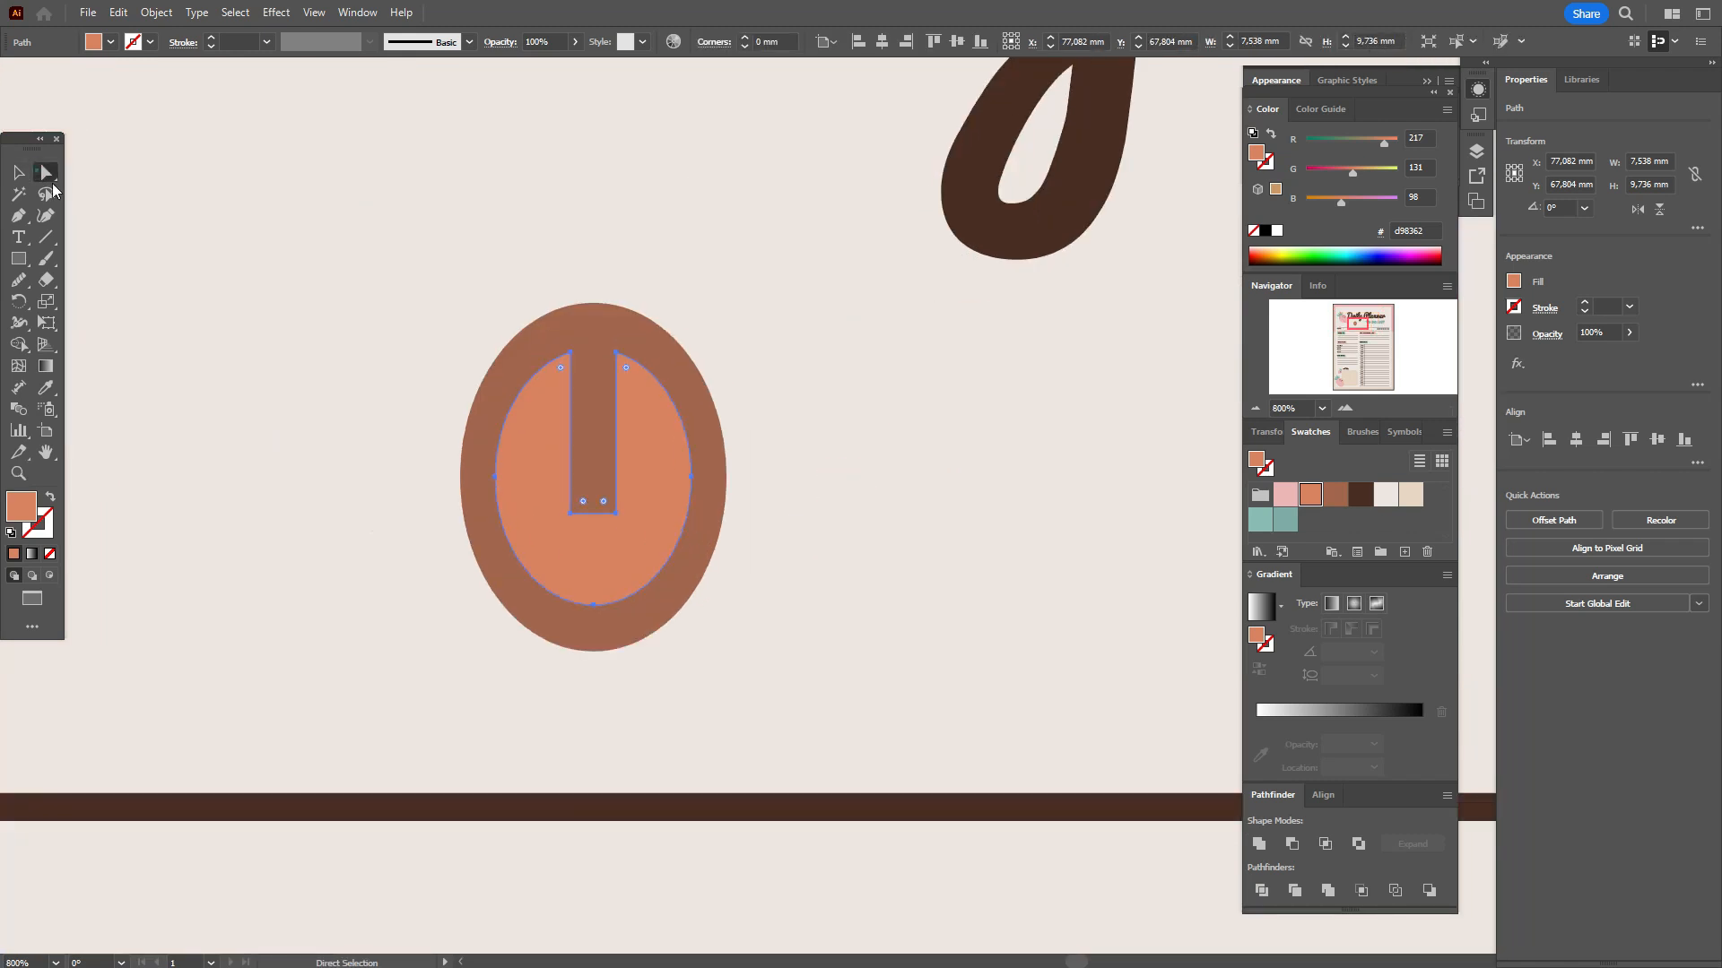
{"action": "left_click", "coordinate": [570, 514]}
{"action": "left_click", "coordinate": [617, 515]}
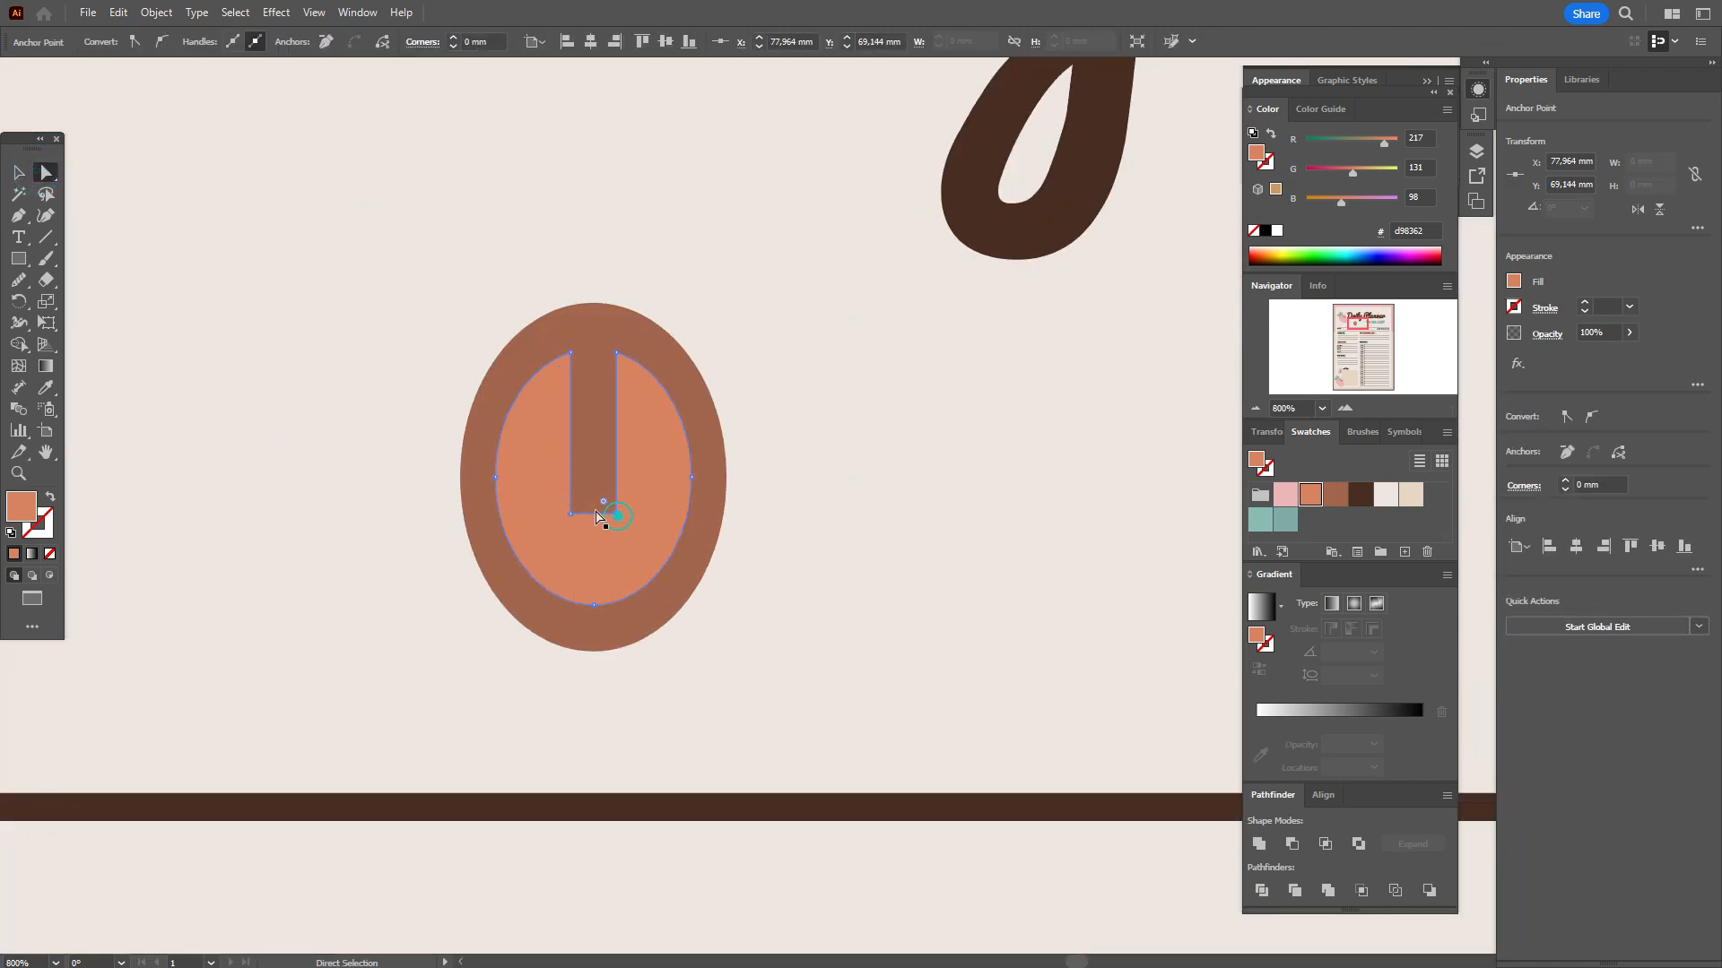
{"action": "left_click_drag", "start_coordinate": [604, 504], "coordinate": [584, 477]}
{"action": "left_click", "coordinate": [578, 517]}
{"action": "key", "text": "ctrl+z"}
{"action": "left_click", "coordinate": [570, 516]}
{"action": "left_click", "coordinate": [619, 519]}
{"action": "left_click_drag", "start_coordinate": [584, 500], "coordinate": [584, 492]}
Round the two upper corners beside the notch and smooth the outline of the orange shape
{"action": "left_click", "coordinate": [570, 353]}
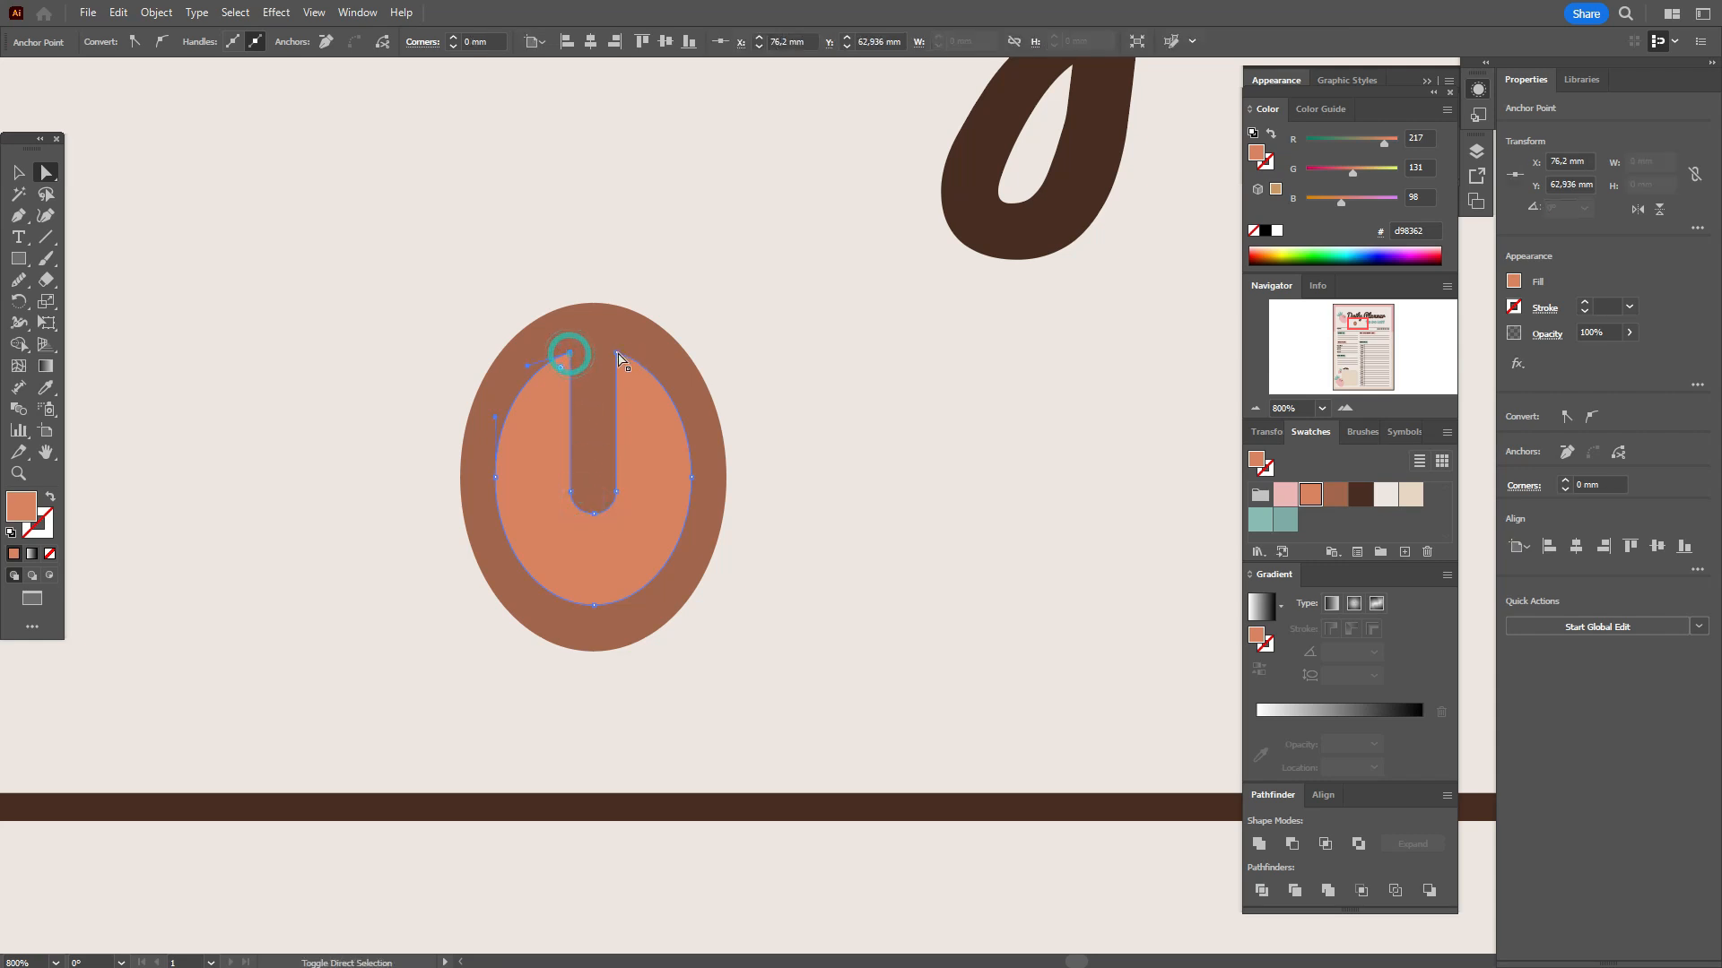
{"action": "left_click", "coordinate": [617, 351], "text": "shift"}
{"action": "left_click_drag", "start_coordinate": [560, 370], "coordinate": [555, 399]}
{"action": "left_click", "coordinate": [18, 280]}
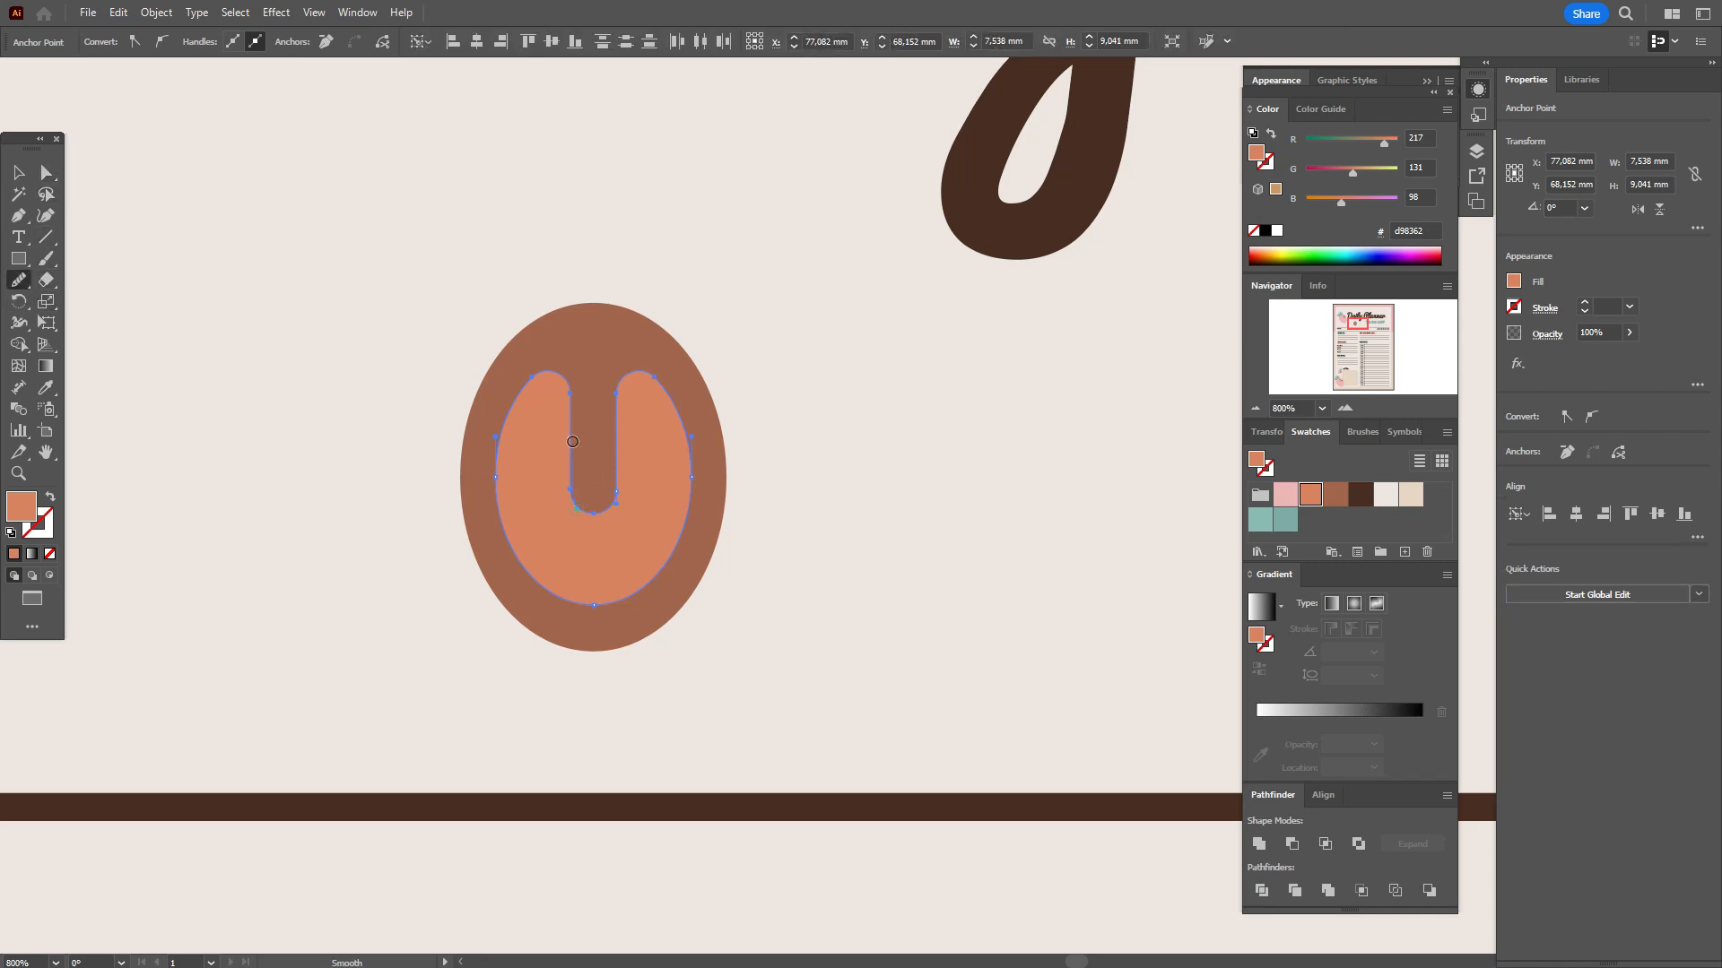
{"action": "left_click_drag", "start_coordinate": [548, 376], "coordinate": [579, 448]}
{"action": "left_click_drag", "start_coordinate": [683, 427], "coordinate": [689, 513]}
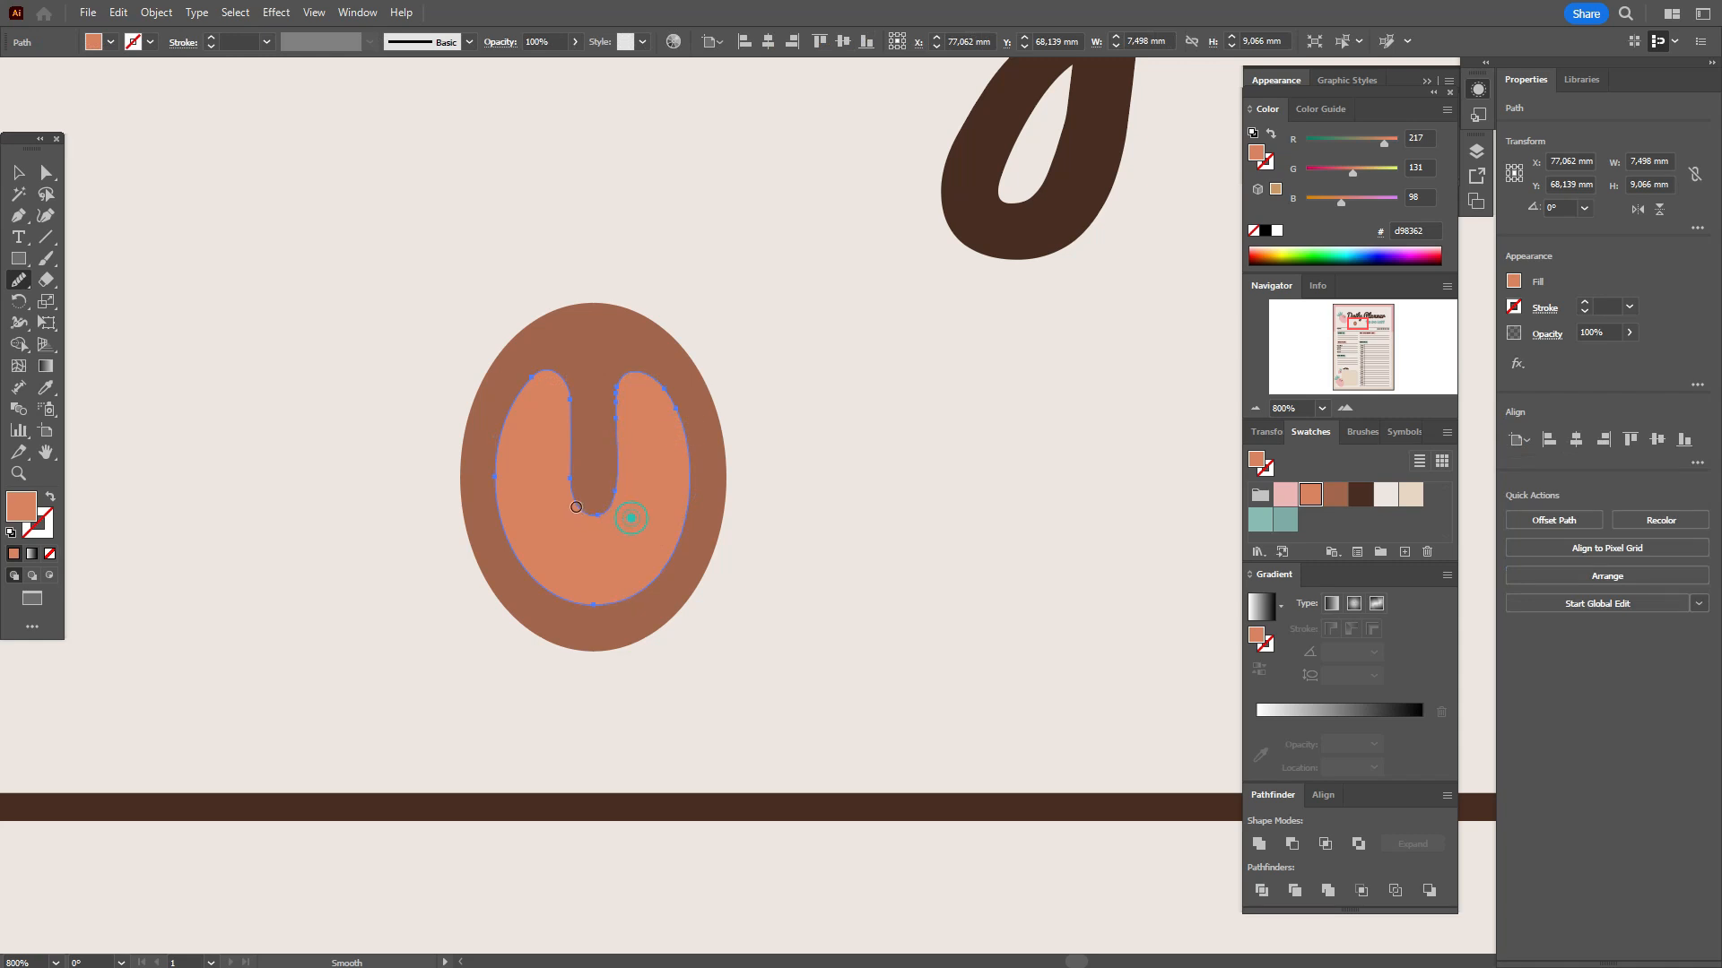
Shift the orange shape slightly left within the brown ellipse and curve the left edge of its notch inward
{"action": "left_click", "coordinate": [18, 172]}
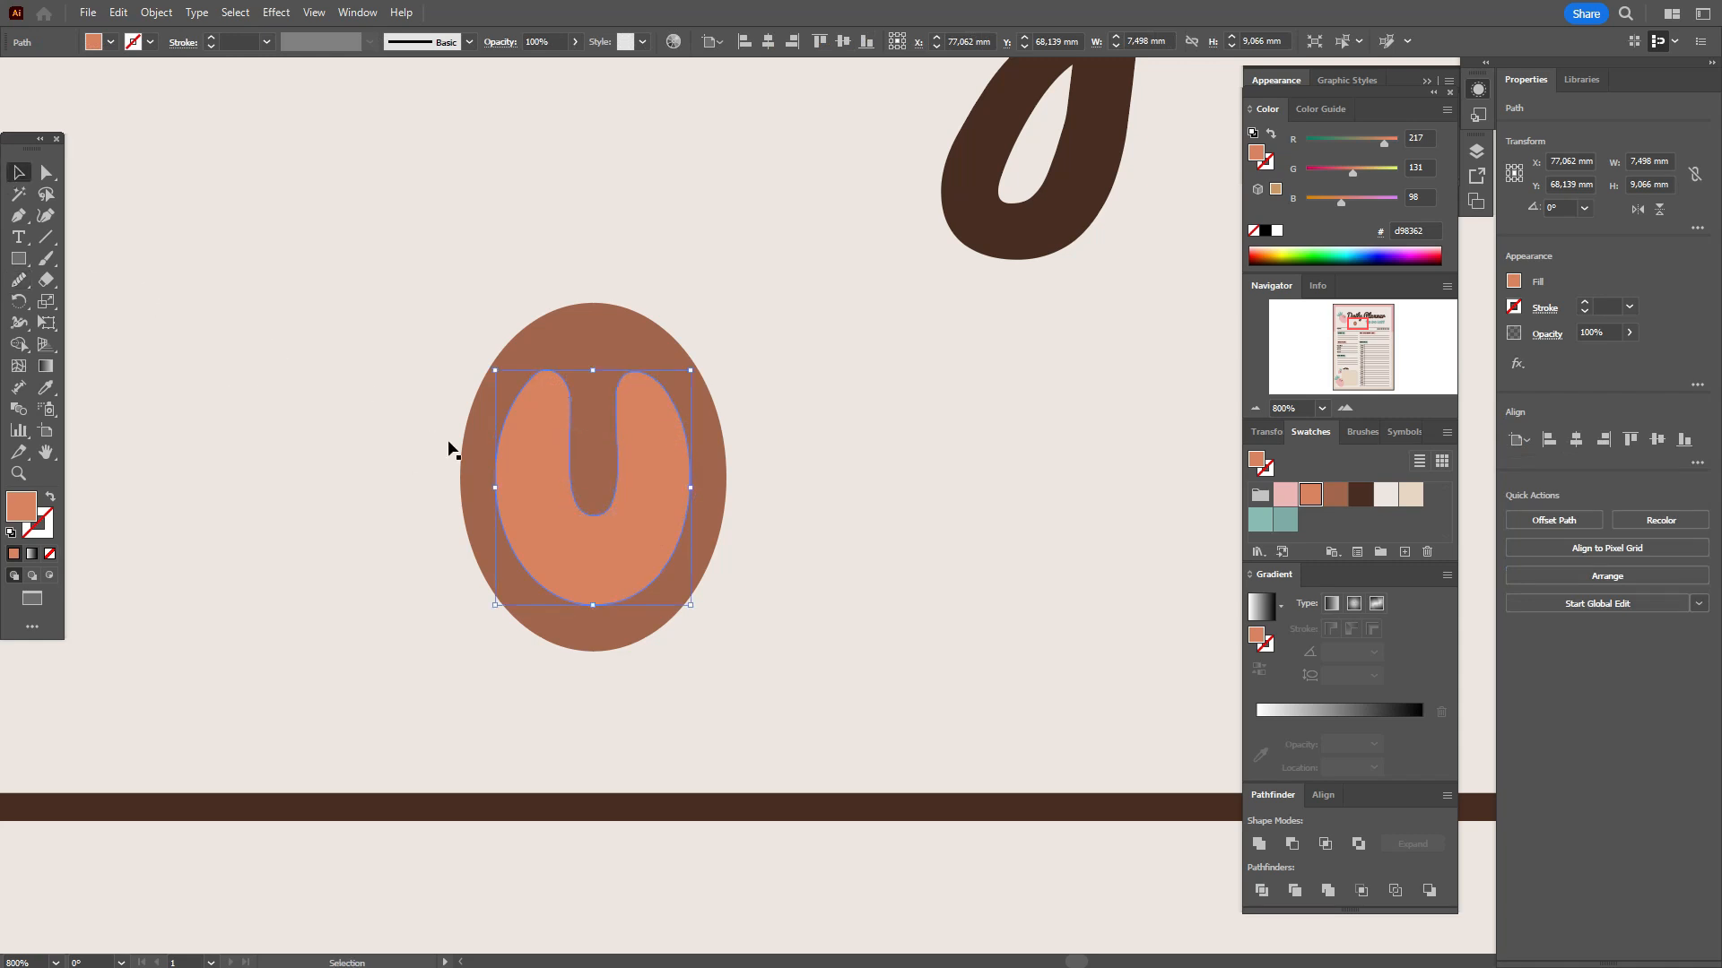
{"action": "left_click_drag", "start_coordinate": [545, 551], "coordinate": [520, 553]}
{"action": "left_click", "coordinate": [45, 236]}
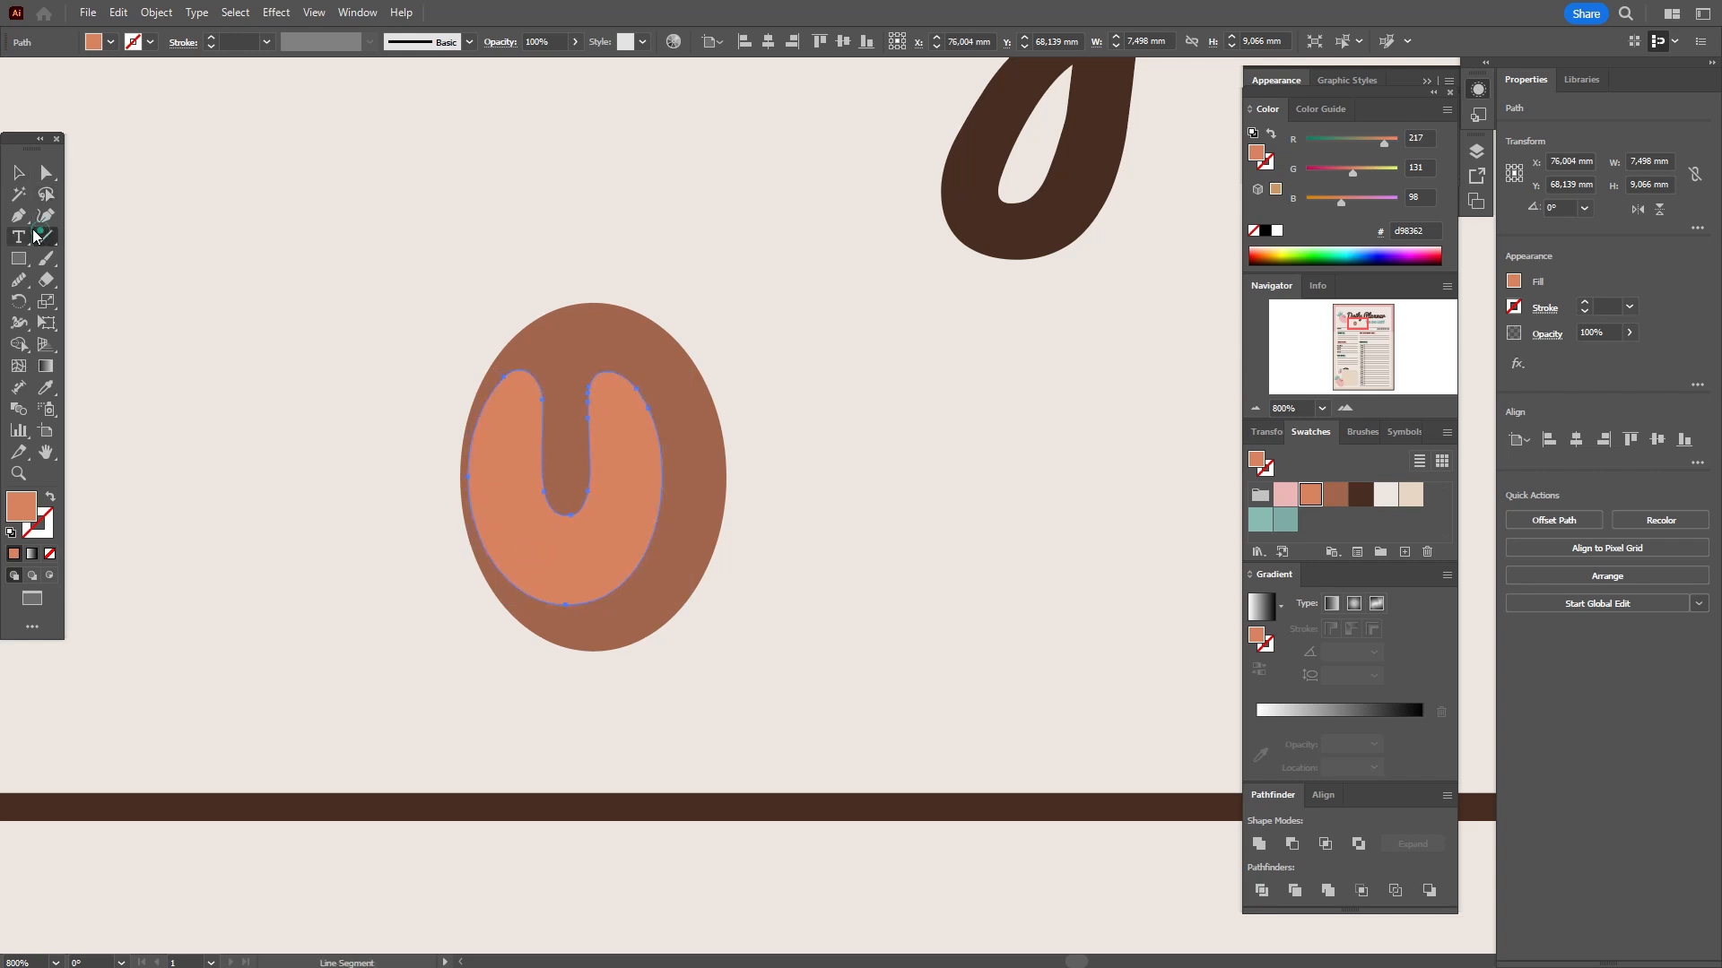
{"action": "left_click", "coordinate": [45, 215]}
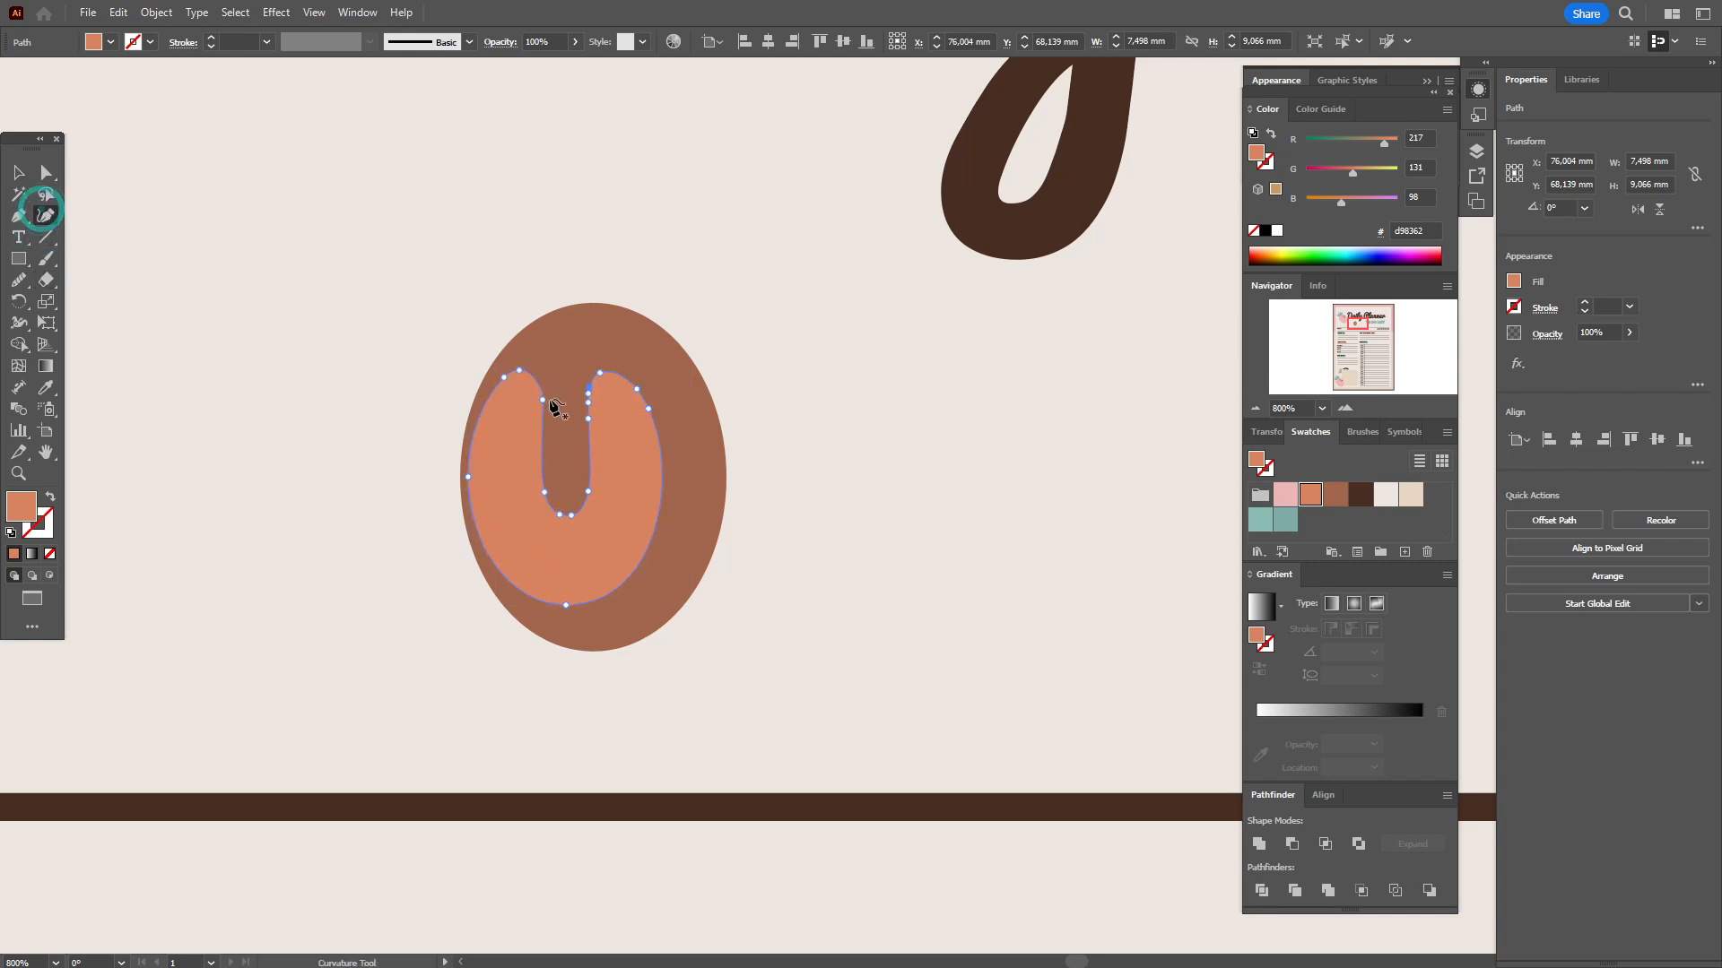
{"action": "left_click_drag", "start_coordinate": [545, 396], "coordinate": [562, 395]}
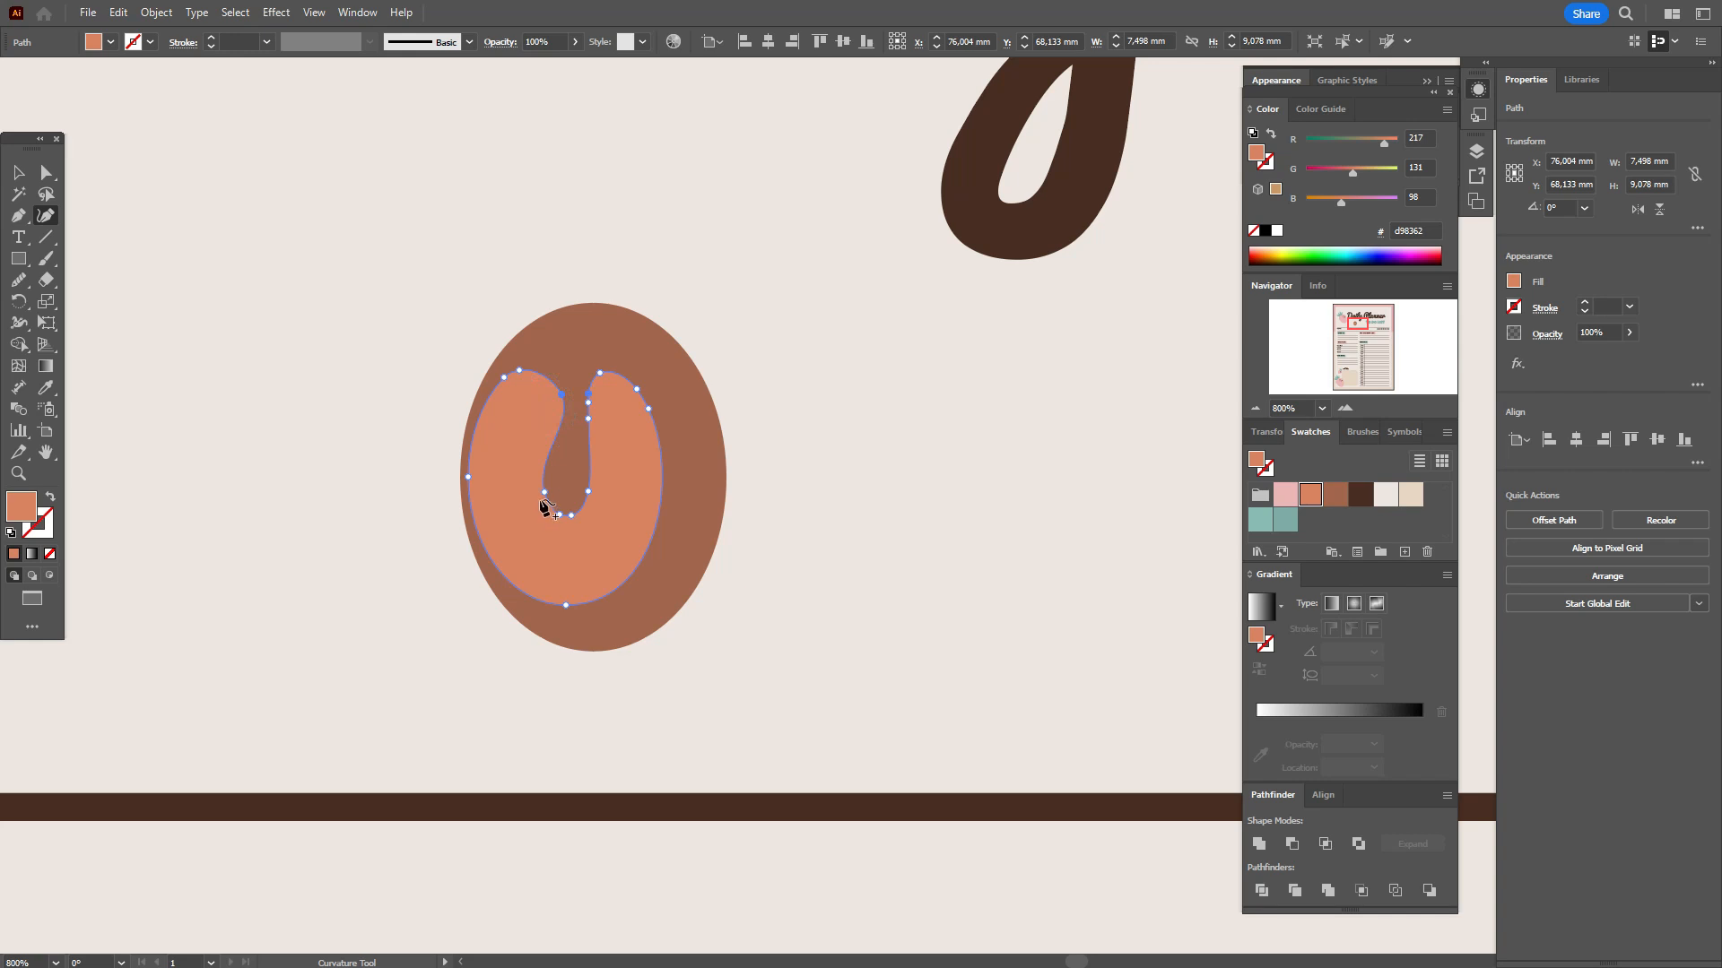
{"action": "left_click_drag", "start_coordinate": [546, 492], "coordinate": [583, 488]}
{"action": "left_click", "coordinate": [18, 280]}
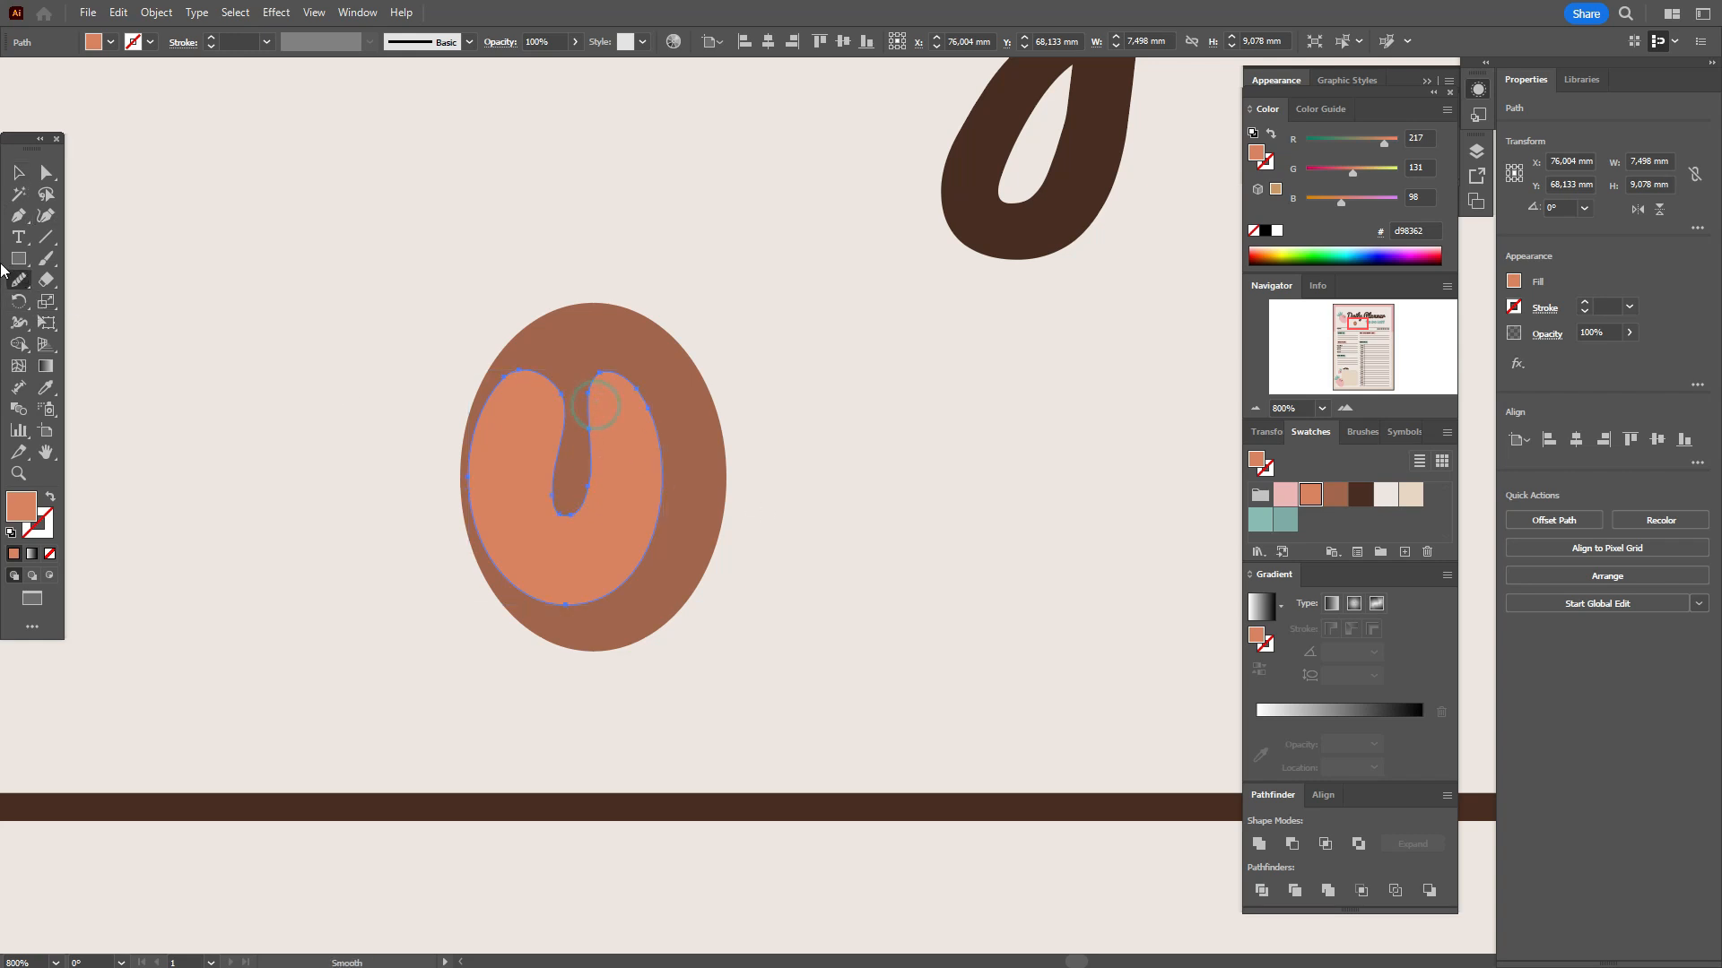
Stretch the orange shape to about 9.9 mm tall and reposition it inside the brown ellipse
{"action": "left_click", "coordinate": [18, 172]}
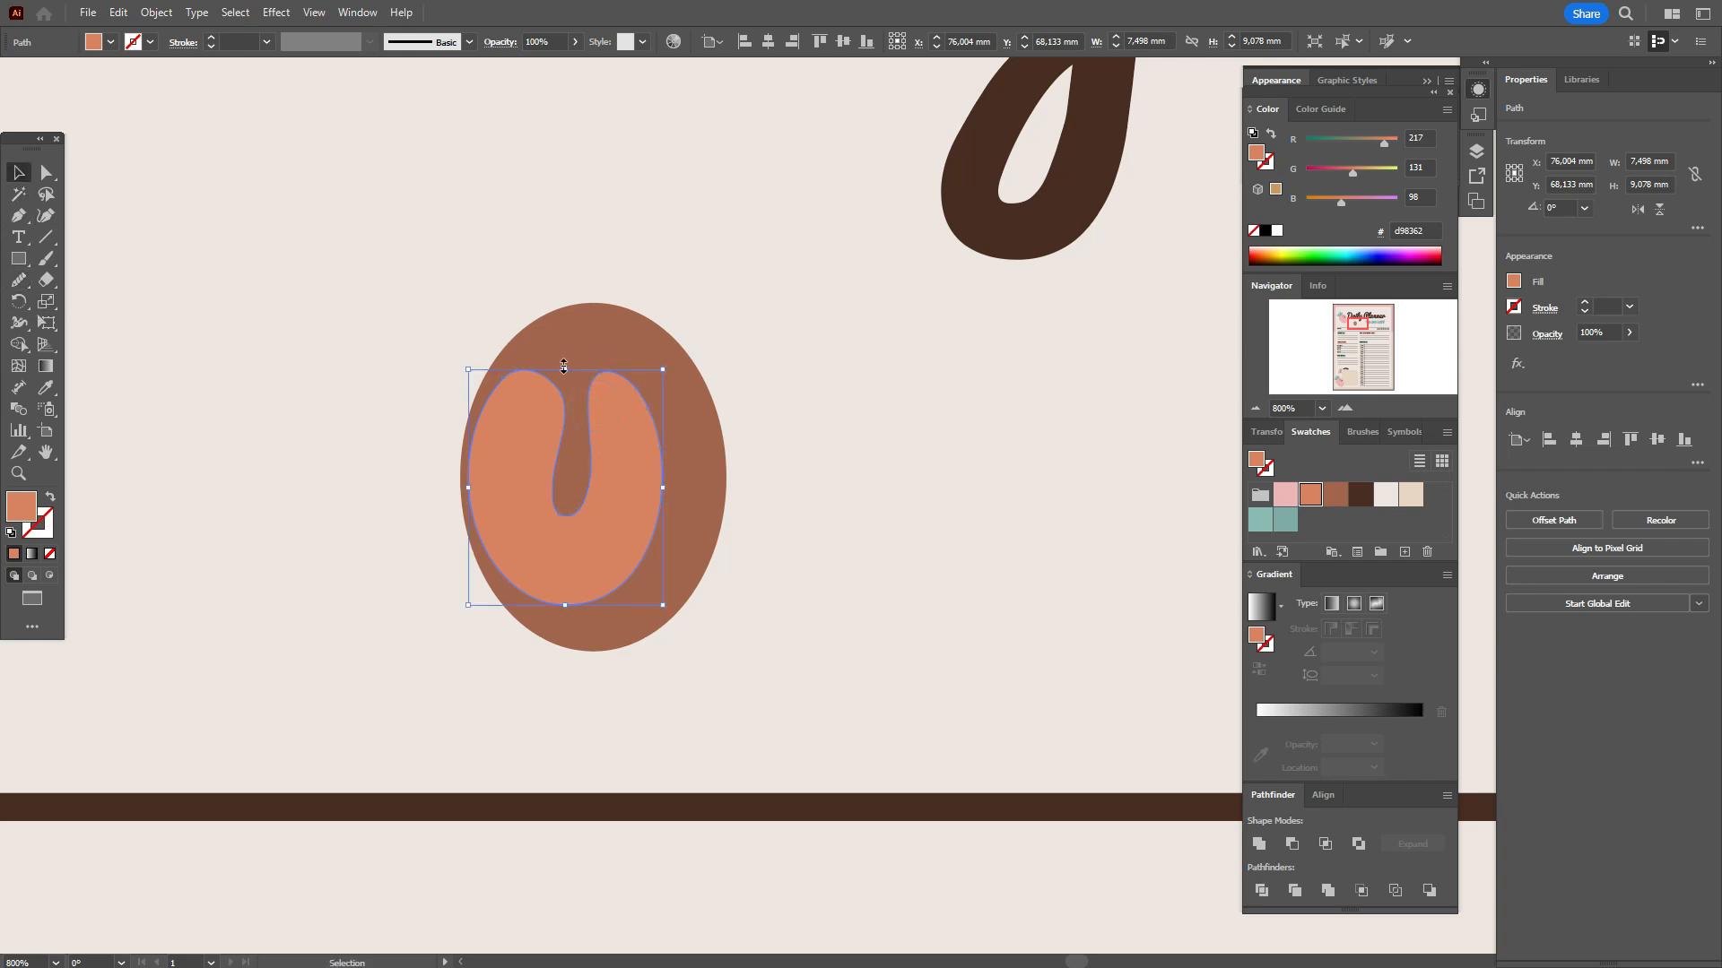
{"action": "left_click_drag", "start_coordinate": [564, 366], "coordinate": [558, 353]}
{"action": "left_click_drag", "start_coordinate": [527, 443], "coordinate": [538, 457]}
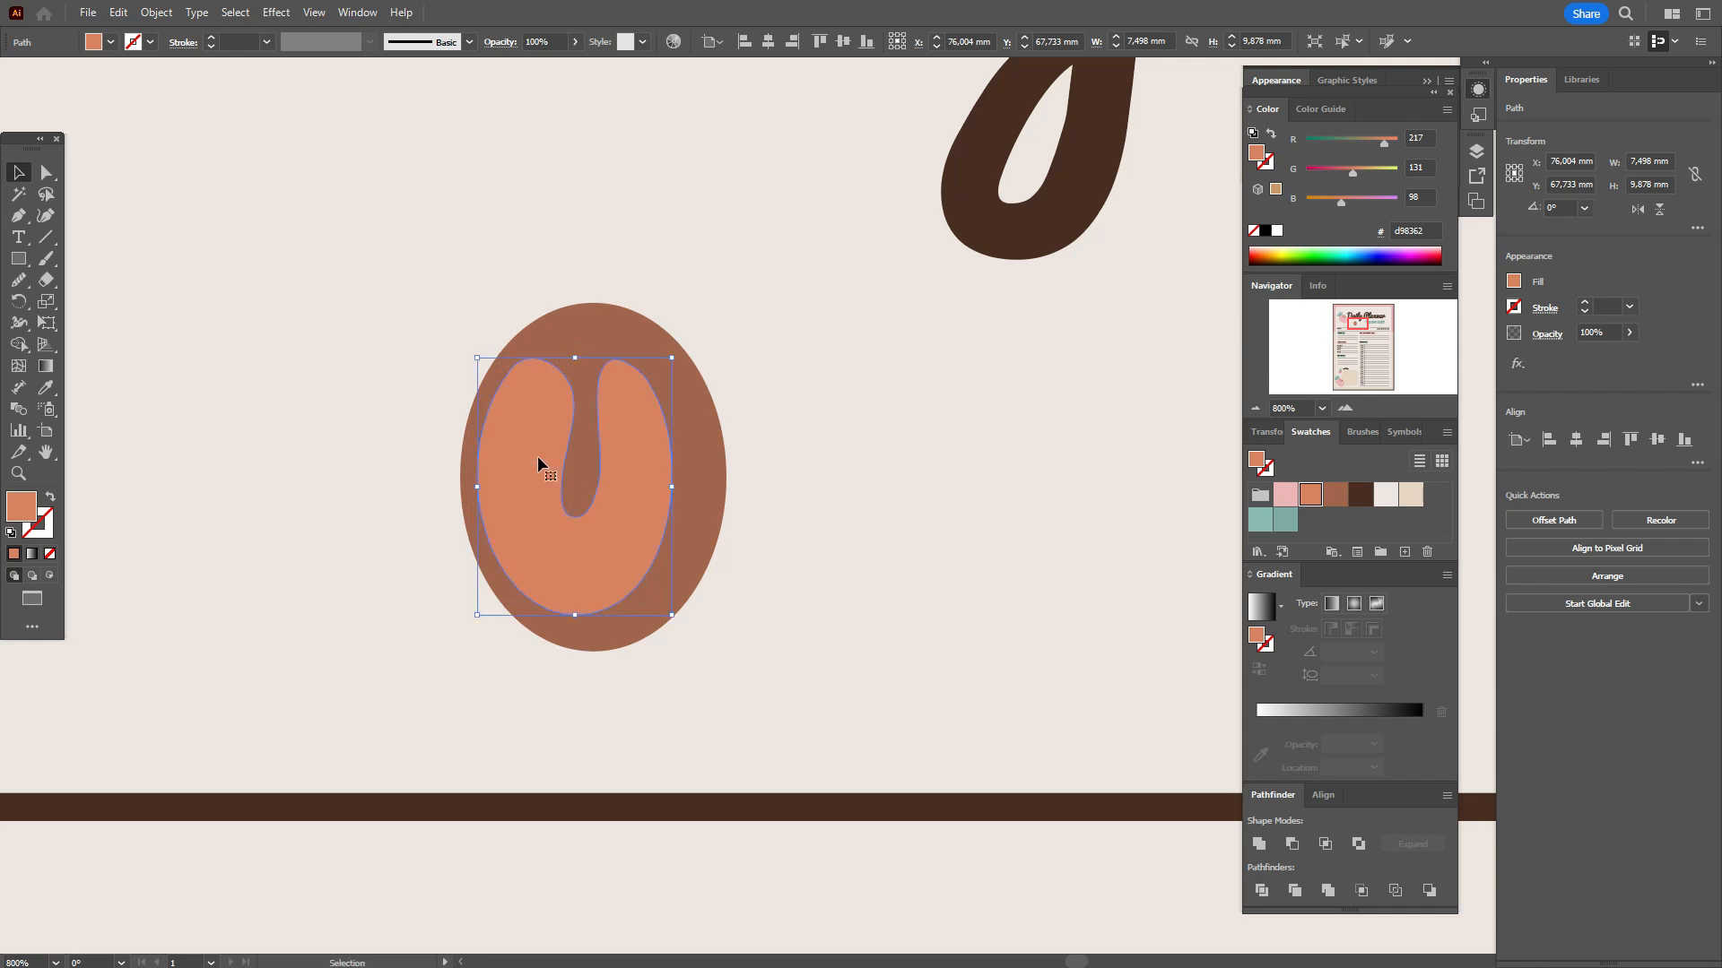
Group the coffee bean, scale it down, rotate it below the title and place two rotated copies above the end of "Planner"
{"action": "left_click", "coordinate": [617, 648], "text": "shift"}
{"action": "key", "text": "ctrl+g"}
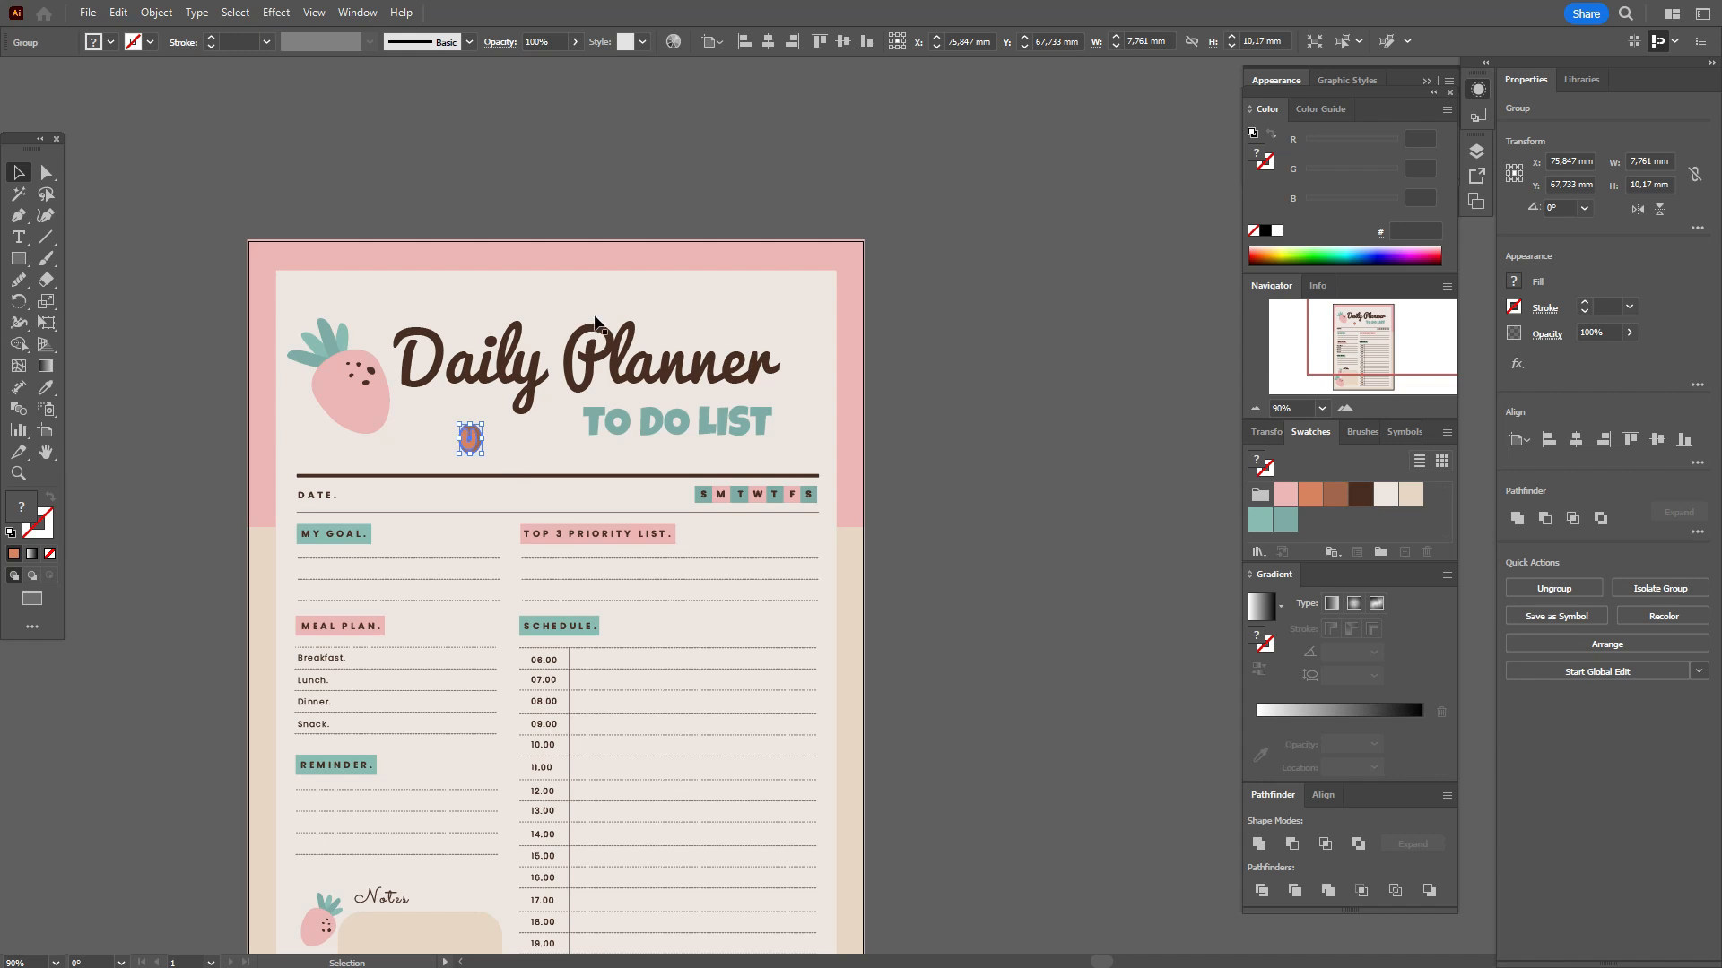
{"action": "left_click_drag", "start_coordinate": [499, 446], "coordinate": [505, 476]}
{"action": "left_click_drag", "start_coordinate": [482, 407], "coordinate": [682, 313]}
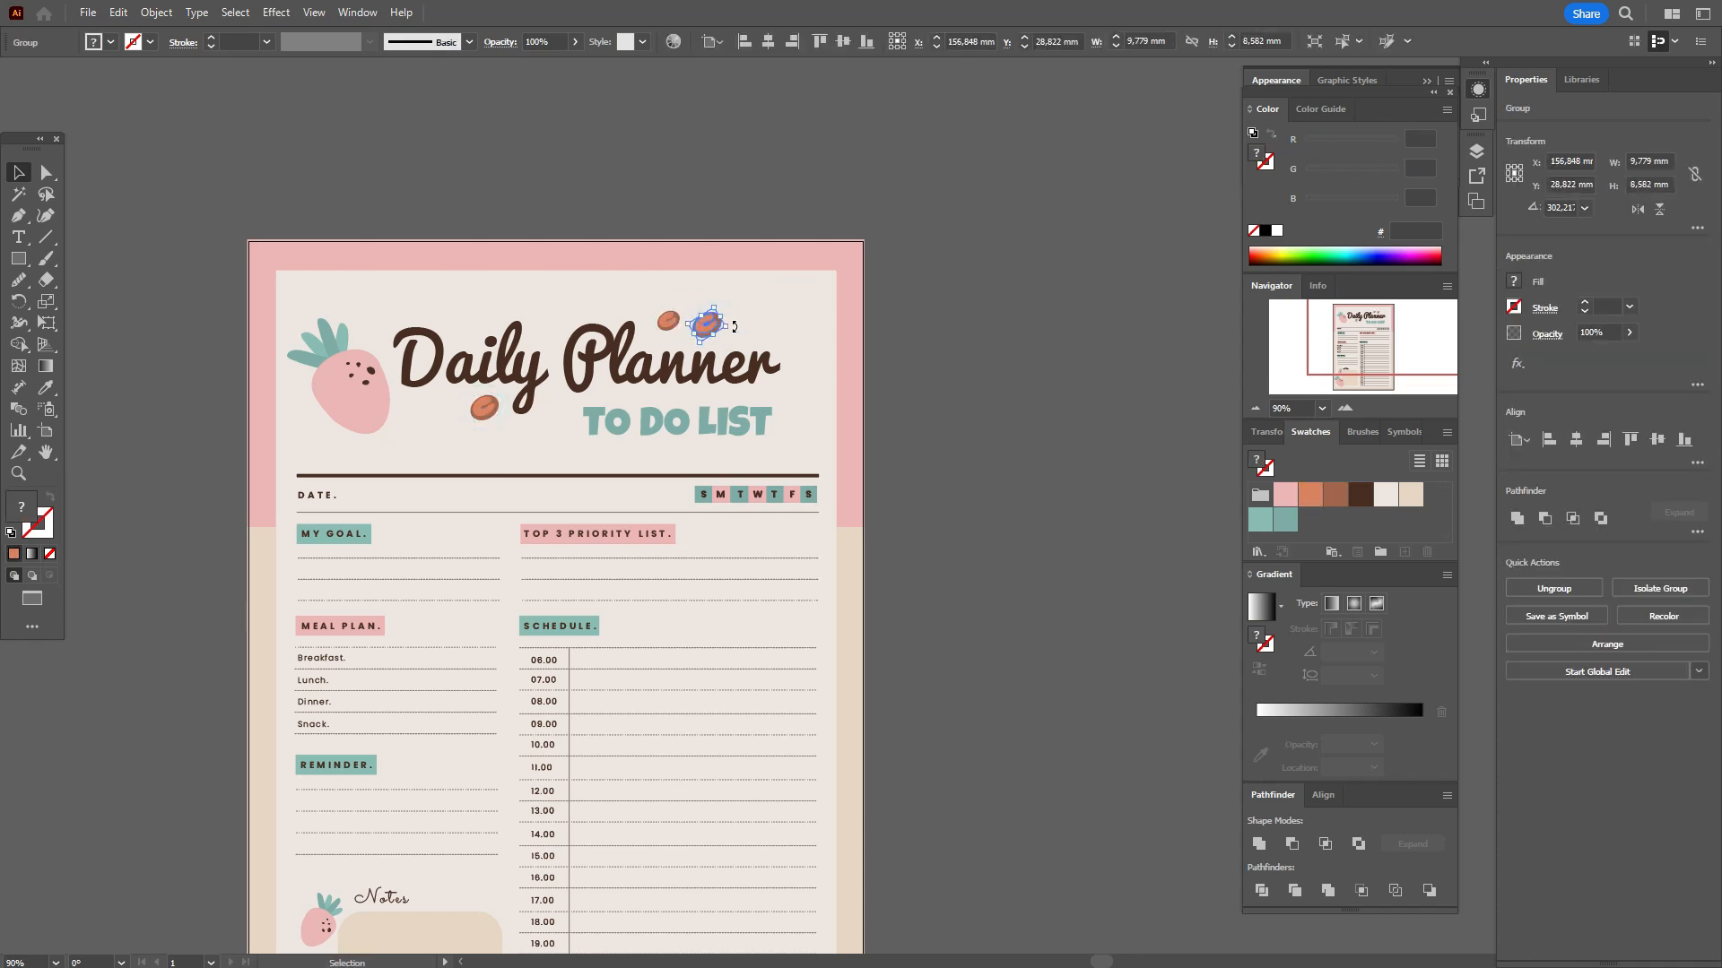
{"action": "left_click", "coordinate": [711, 186]}
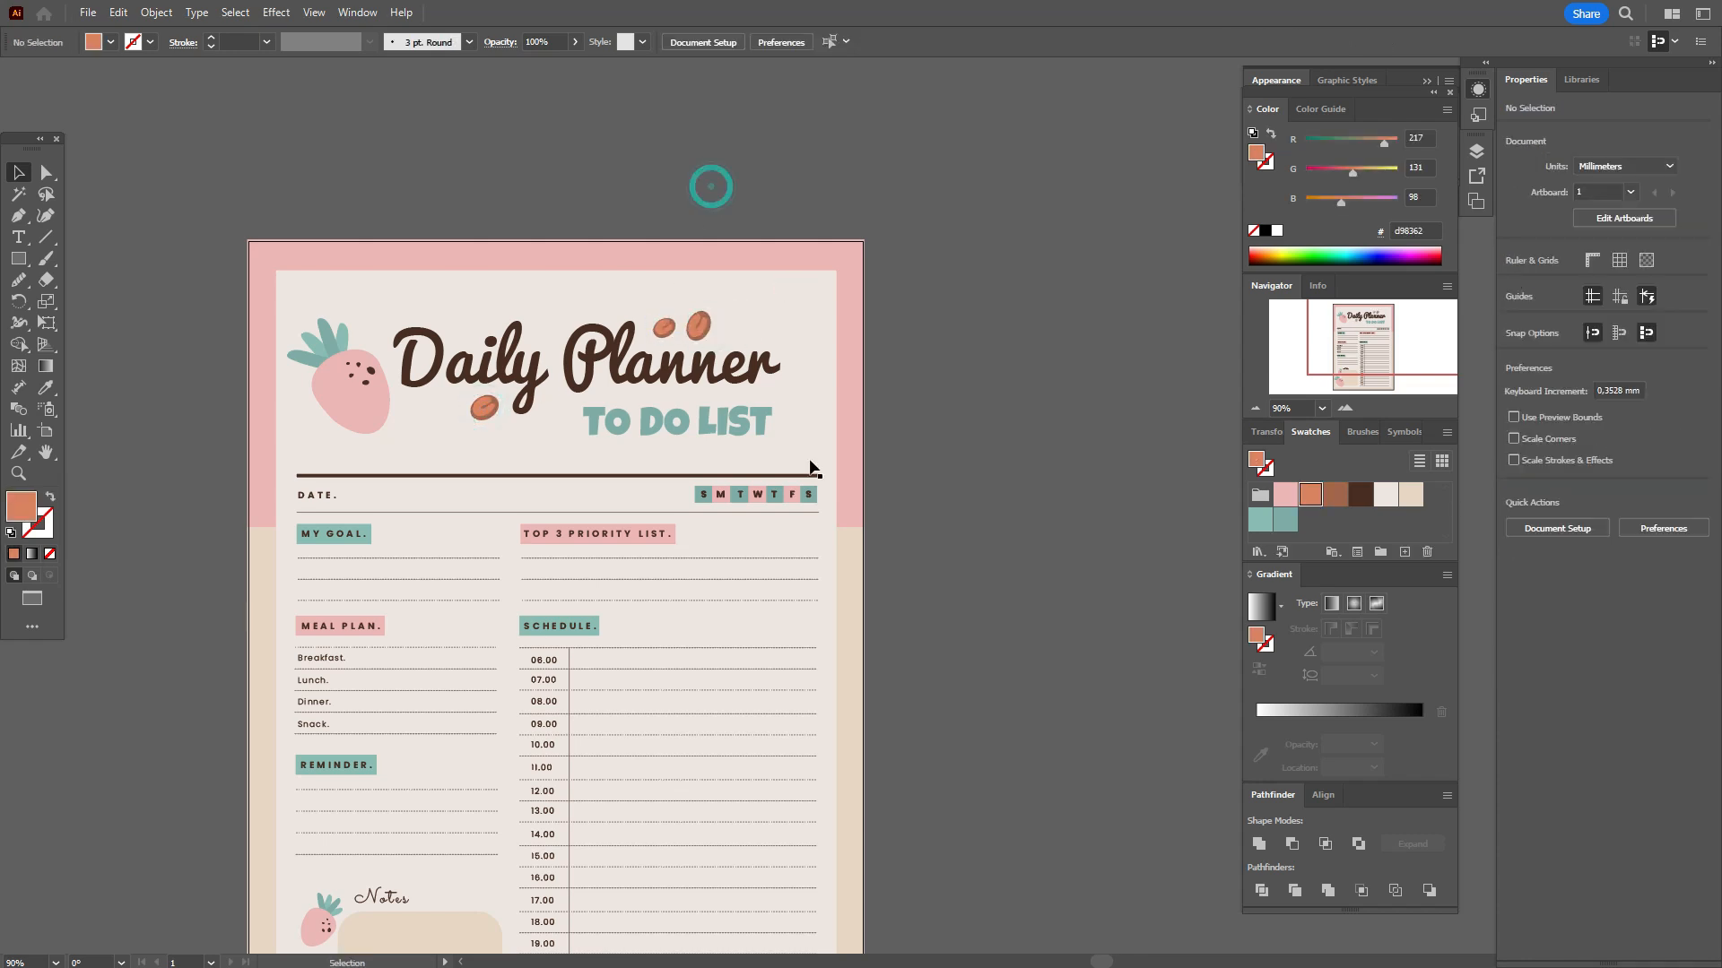
Draw a teal (#7eaca6) rectangle about 42.3 × 27.9 mm outside the page's lower right corner
{"action": "scroll", "coordinate": [654, 353], "scroll_direction": "down", "scroll_amount": 5}
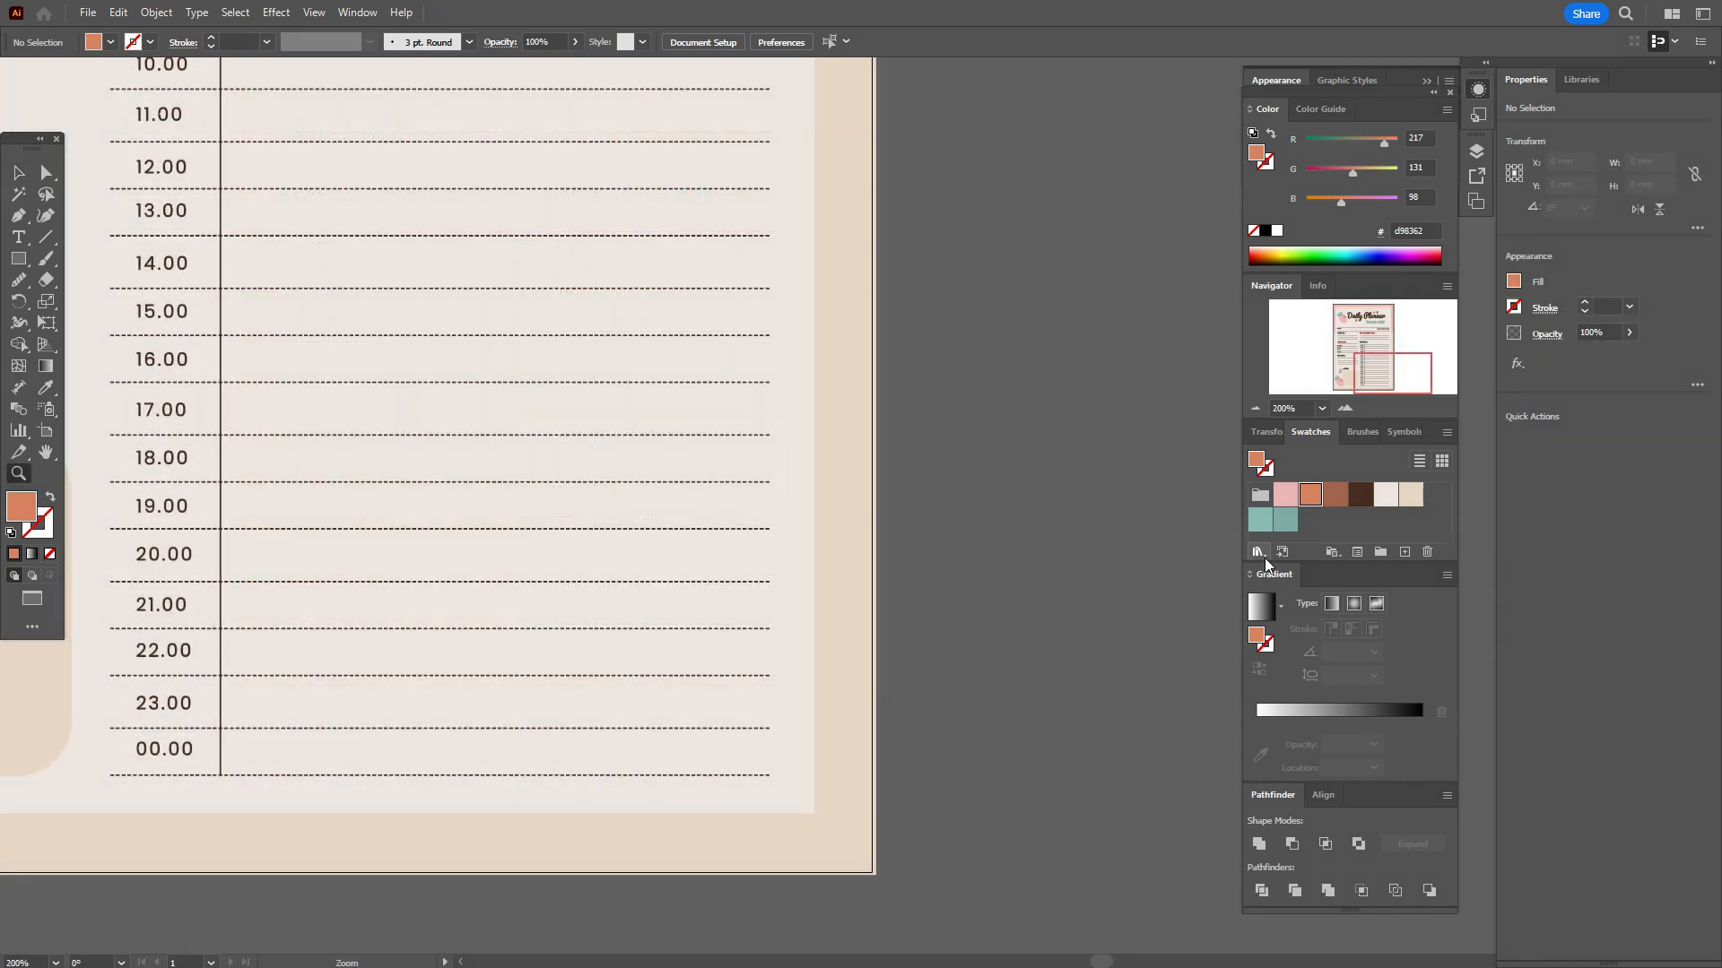
{"action": "left_click", "coordinate": [1283, 521]}
{"action": "left_click", "coordinate": [18, 258]}
{"action": "mouse_move", "coordinate": [890, 660]}
{"action": "left_mouse_down"}
{"action": "mouse_move", "coordinate": [1111, 823]}
{"action": "mouse_move", "coordinate": [1164, 840]}
{"action": "left_mouse_up"}
Taper the teal rectangle symmetrically toward its base into a trapezoid and reduce its height to about 17.3 mm
{"action": "left_click", "coordinate": [276, 13]}
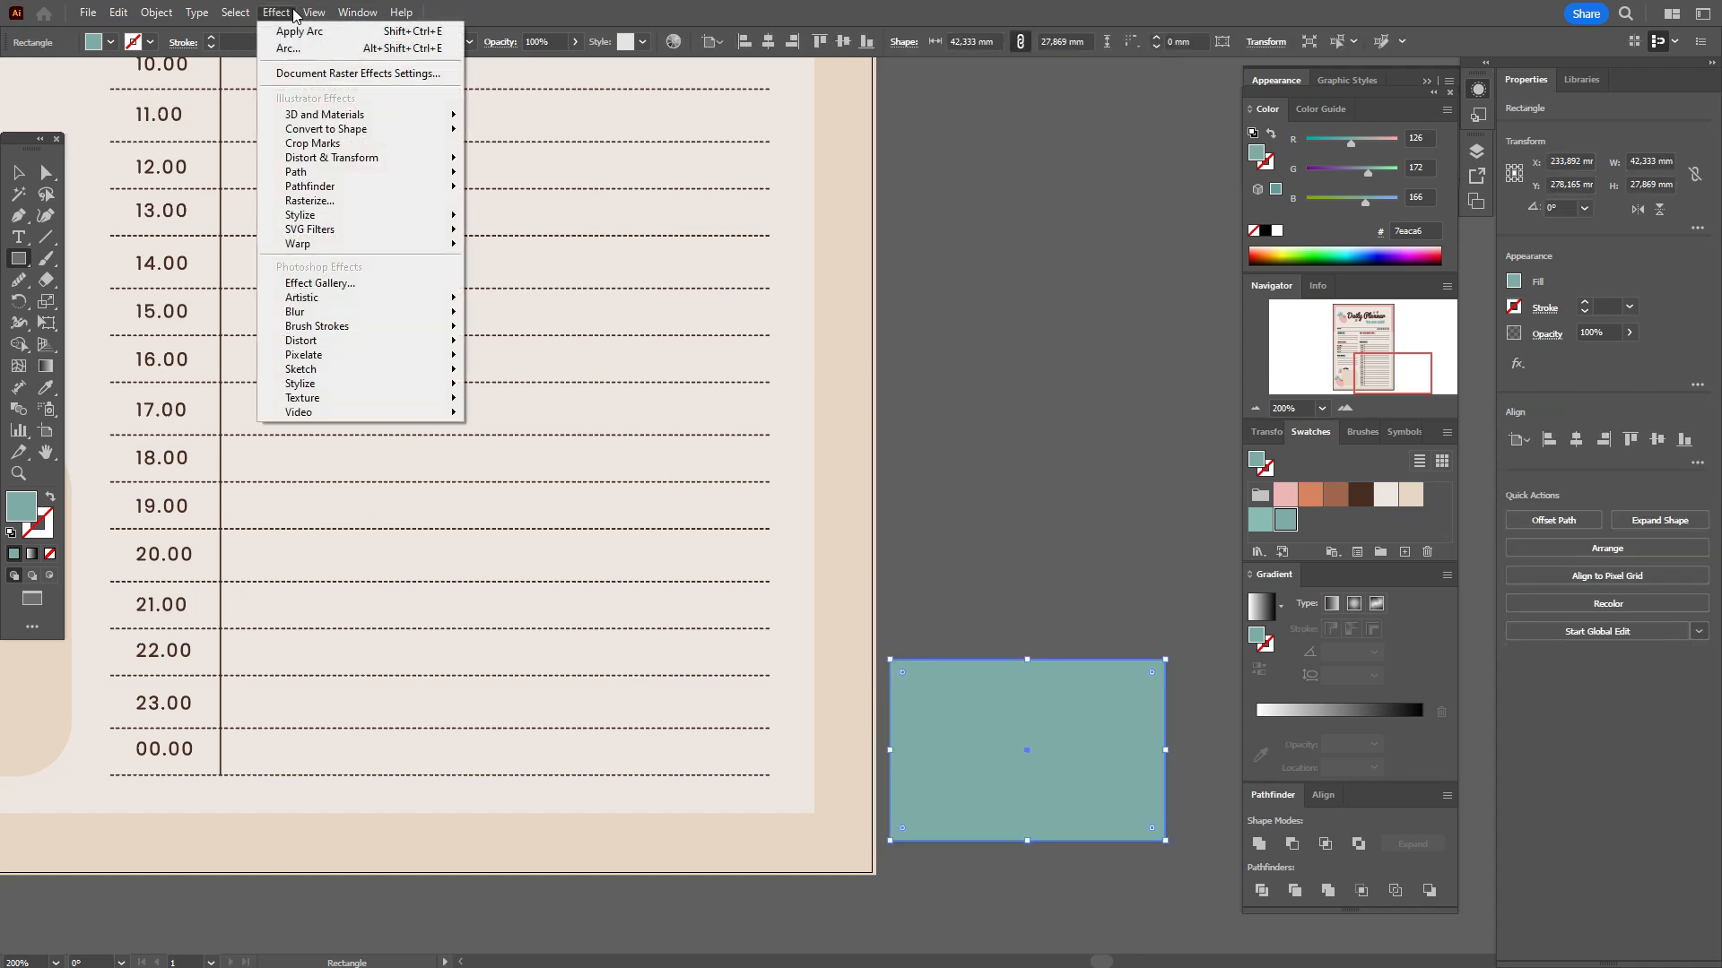
{"action": "left_click", "coordinate": [44, 325]}
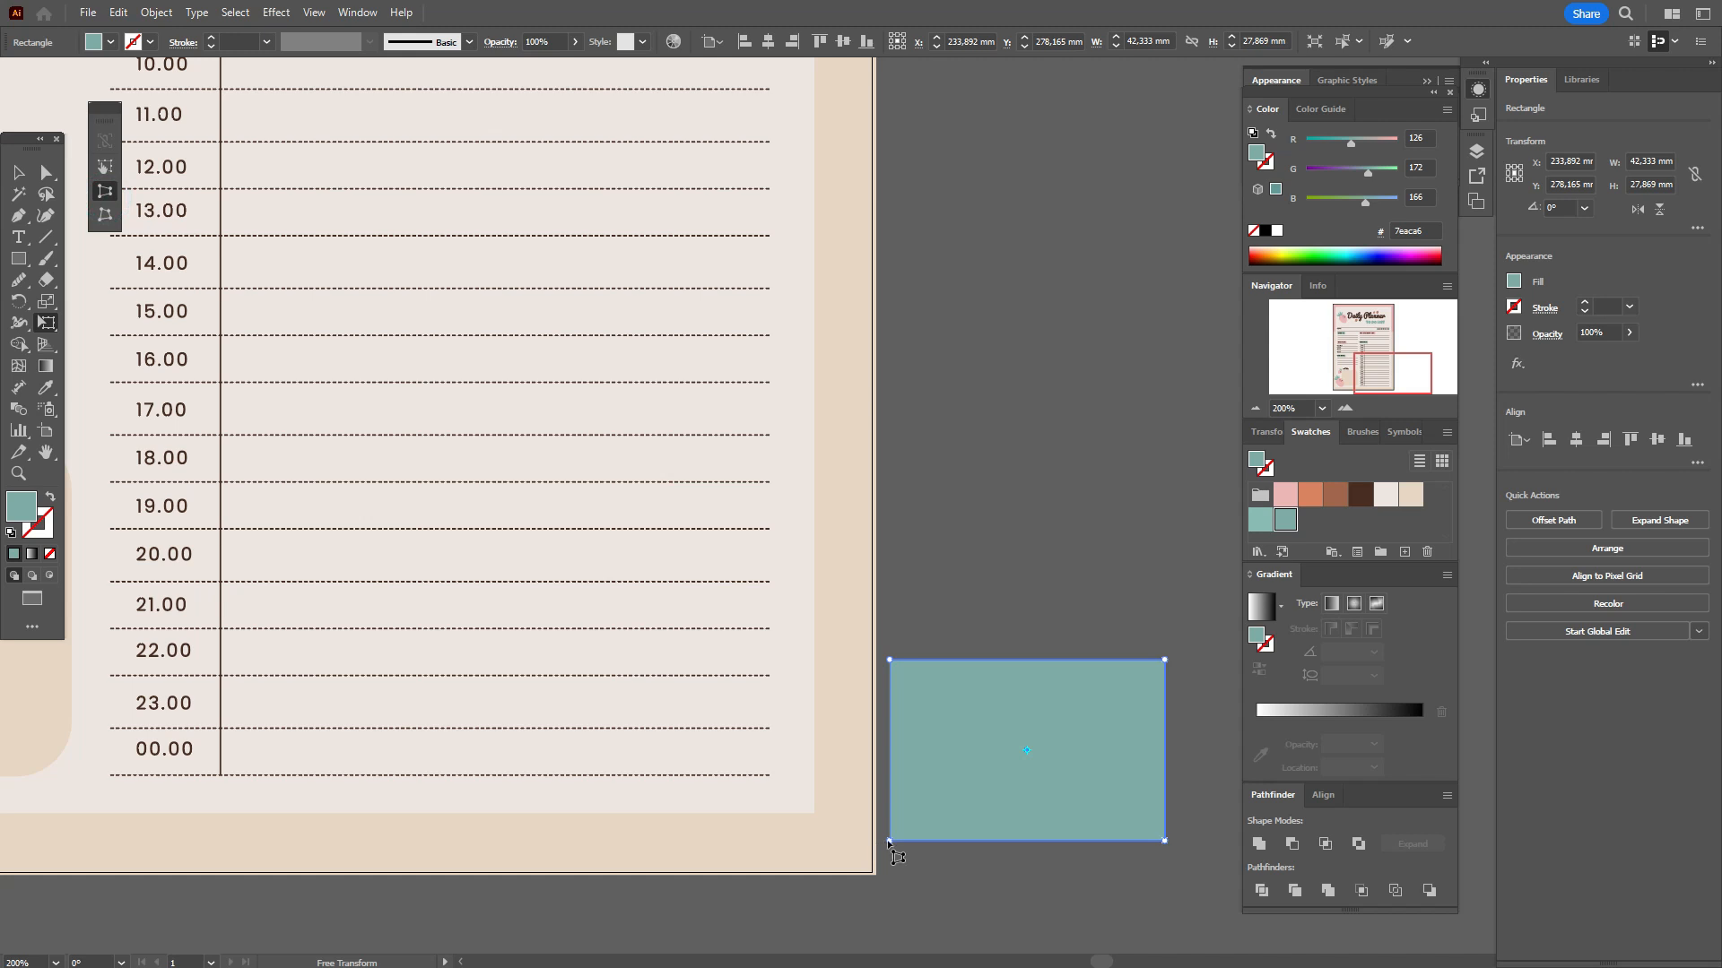
{"action": "left_click_drag", "start_coordinate": [890, 843], "coordinate": [960, 843]}
{"action": "left_click", "coordinate": [19, 174]}
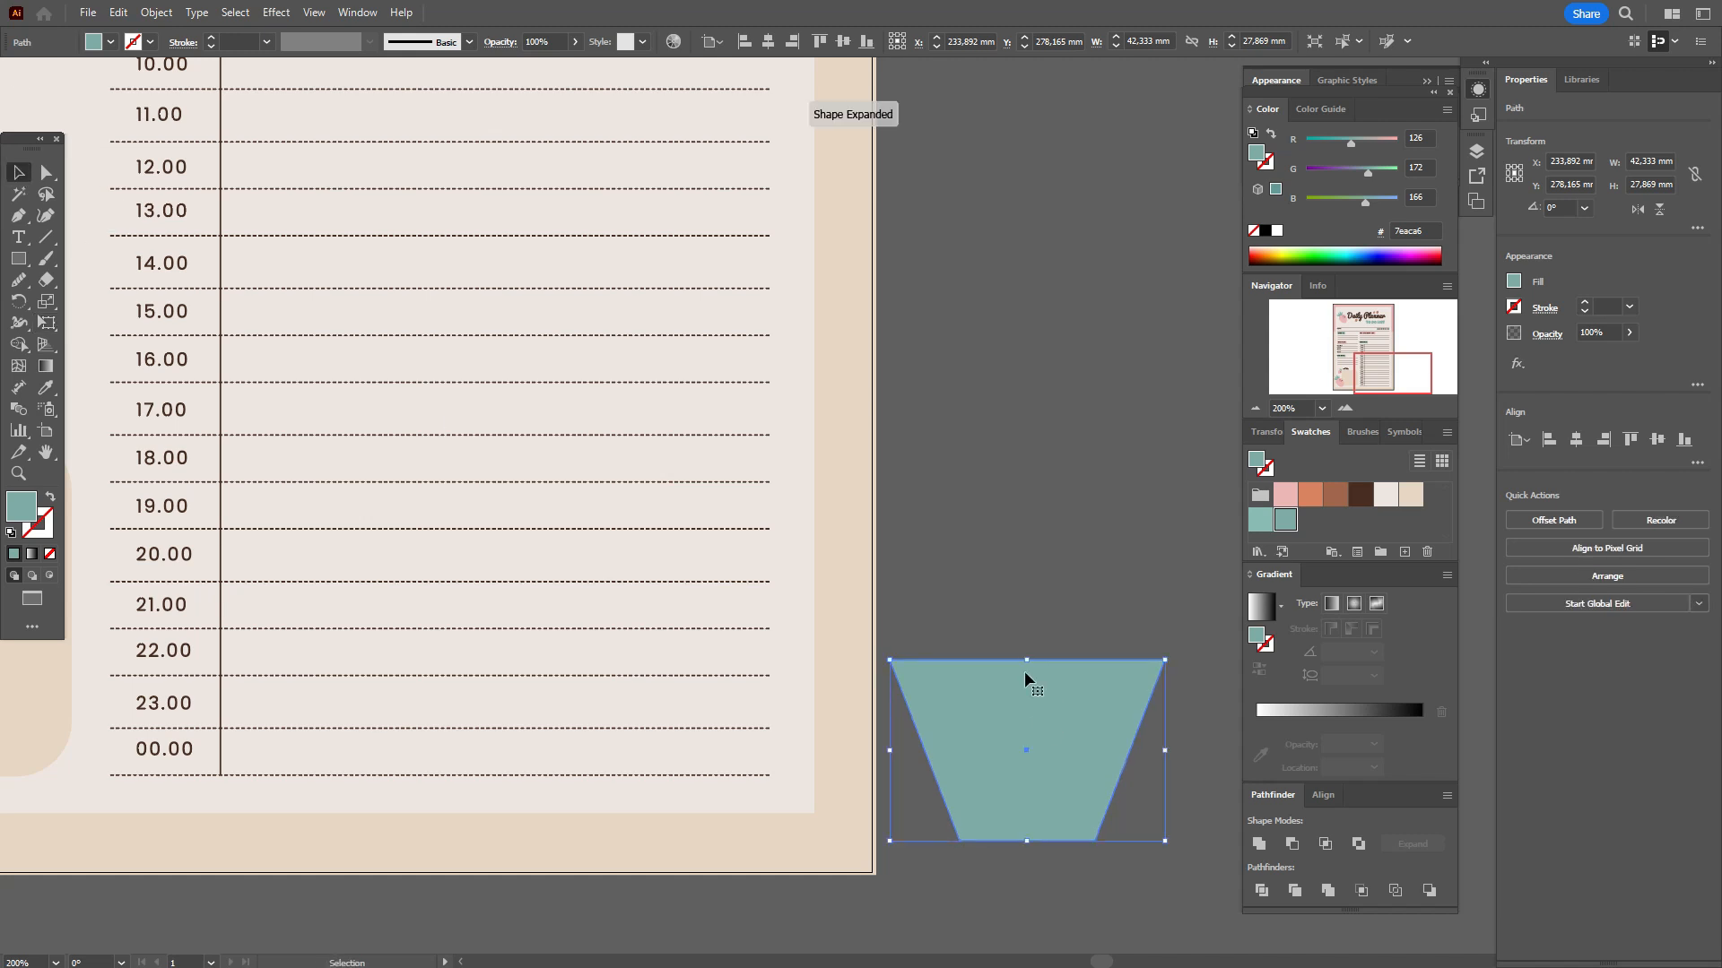
{"action": "left_click_drag", "start_coordinate": [1026, 661], "coordinate": [1066, 777]}
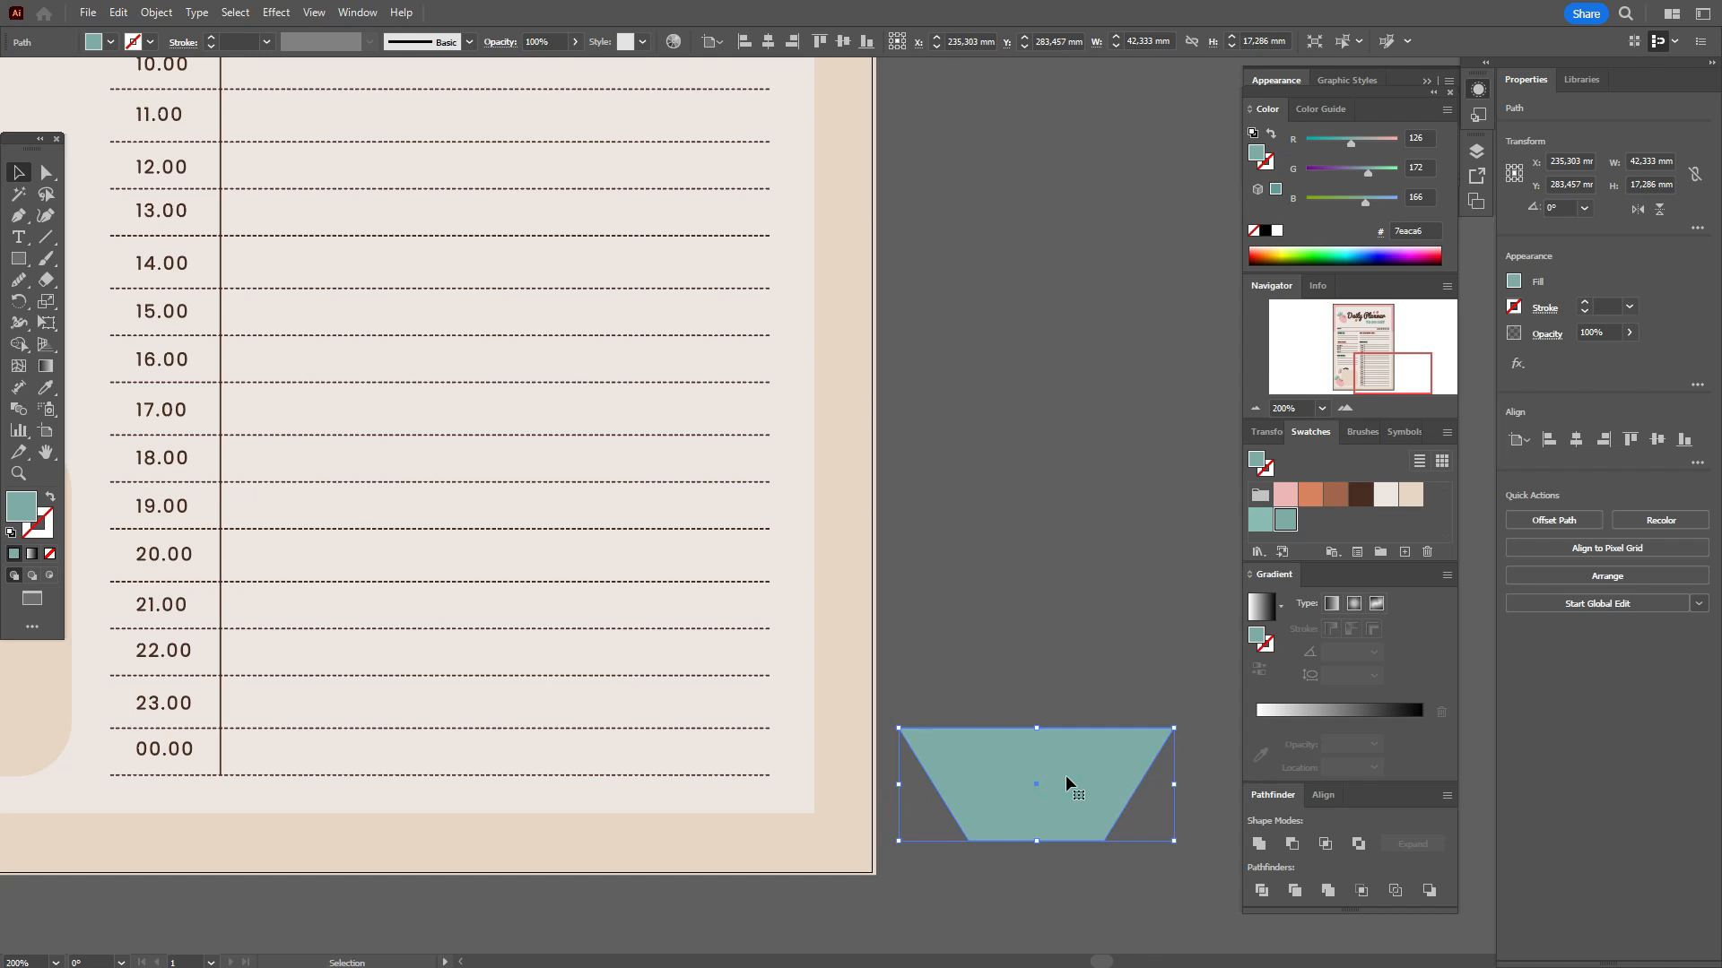
Apply a vertical Bulge warp with a 30% bend to the teal trapezoid
{"action": "left_click", "coordinate": [274, 12]}
{"action": "mouse_move", "coordinate": [365, 244]}
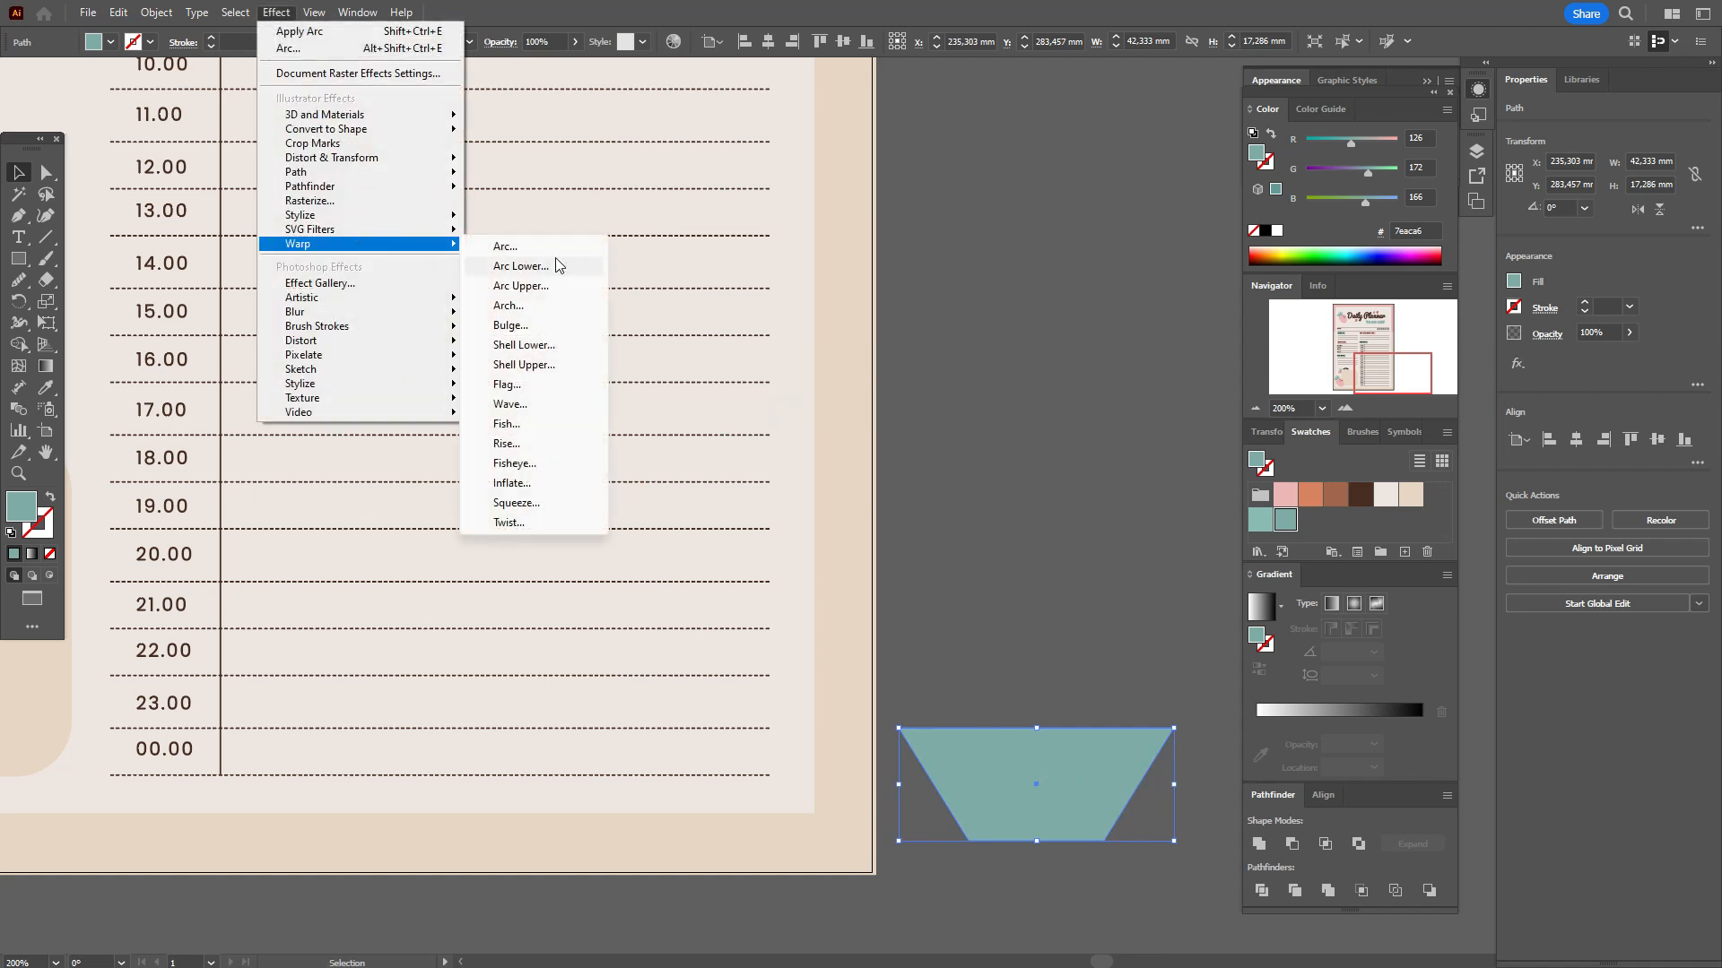
{"action": "left_click", "coordinate": [511, 326]}
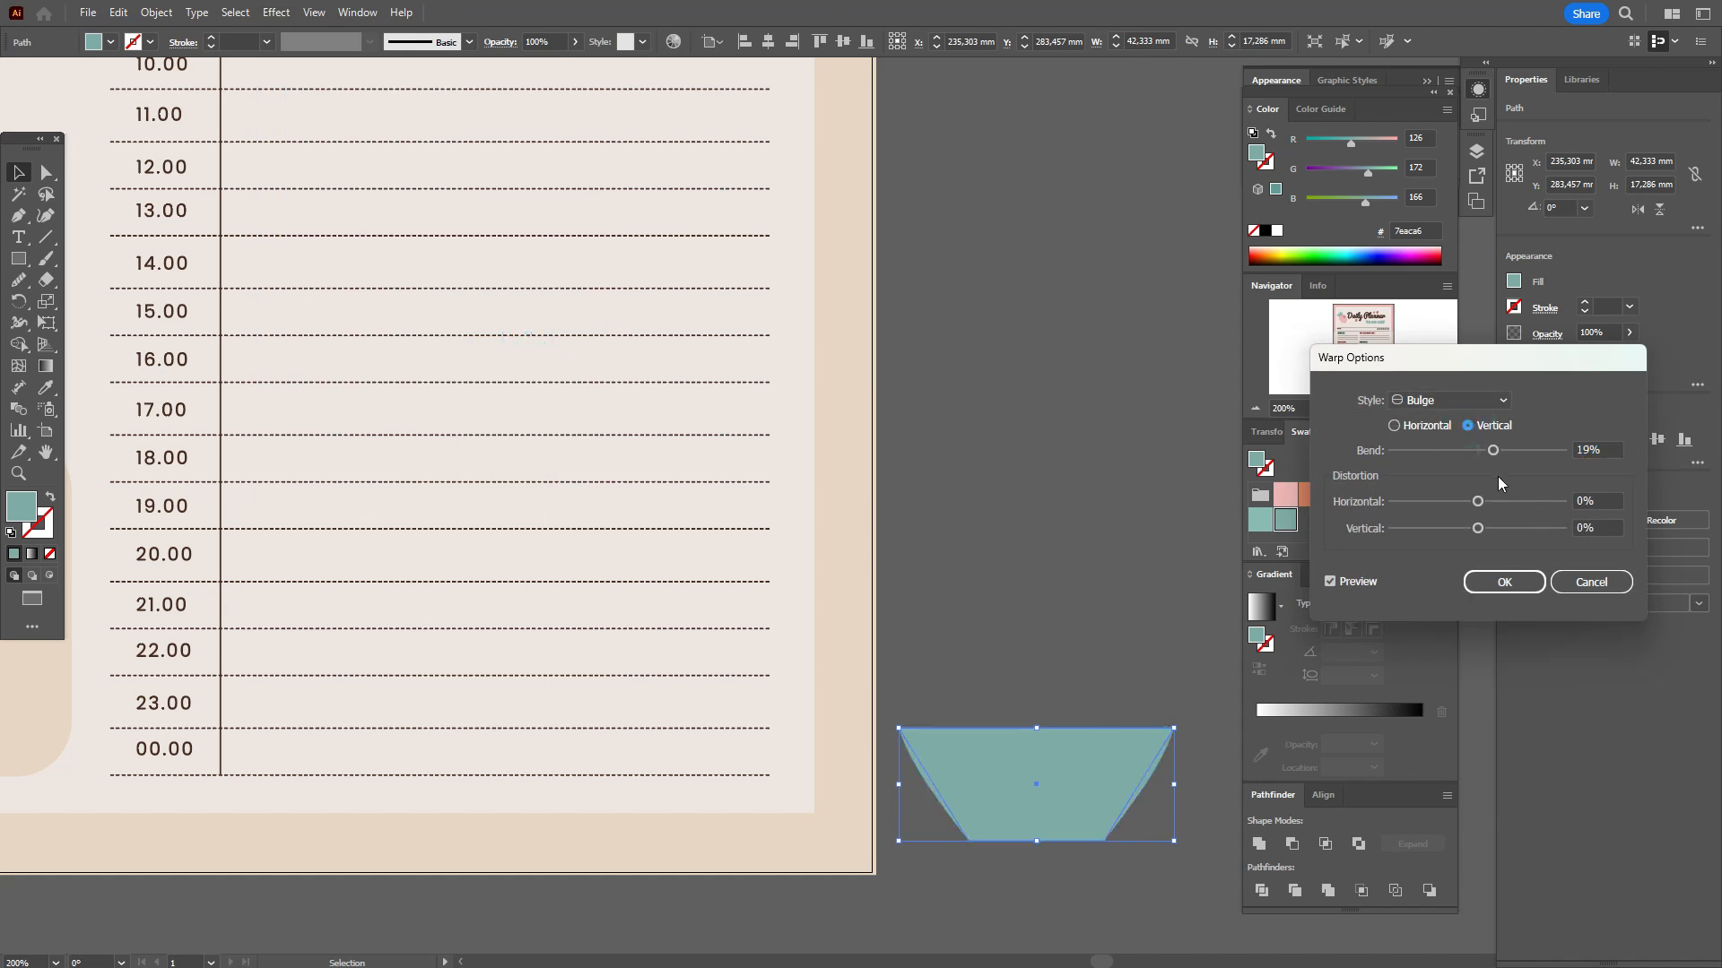
{"action": "left_click_drag", "start_coordinate": [1493, 458], "coordinate": [1507, 459]}
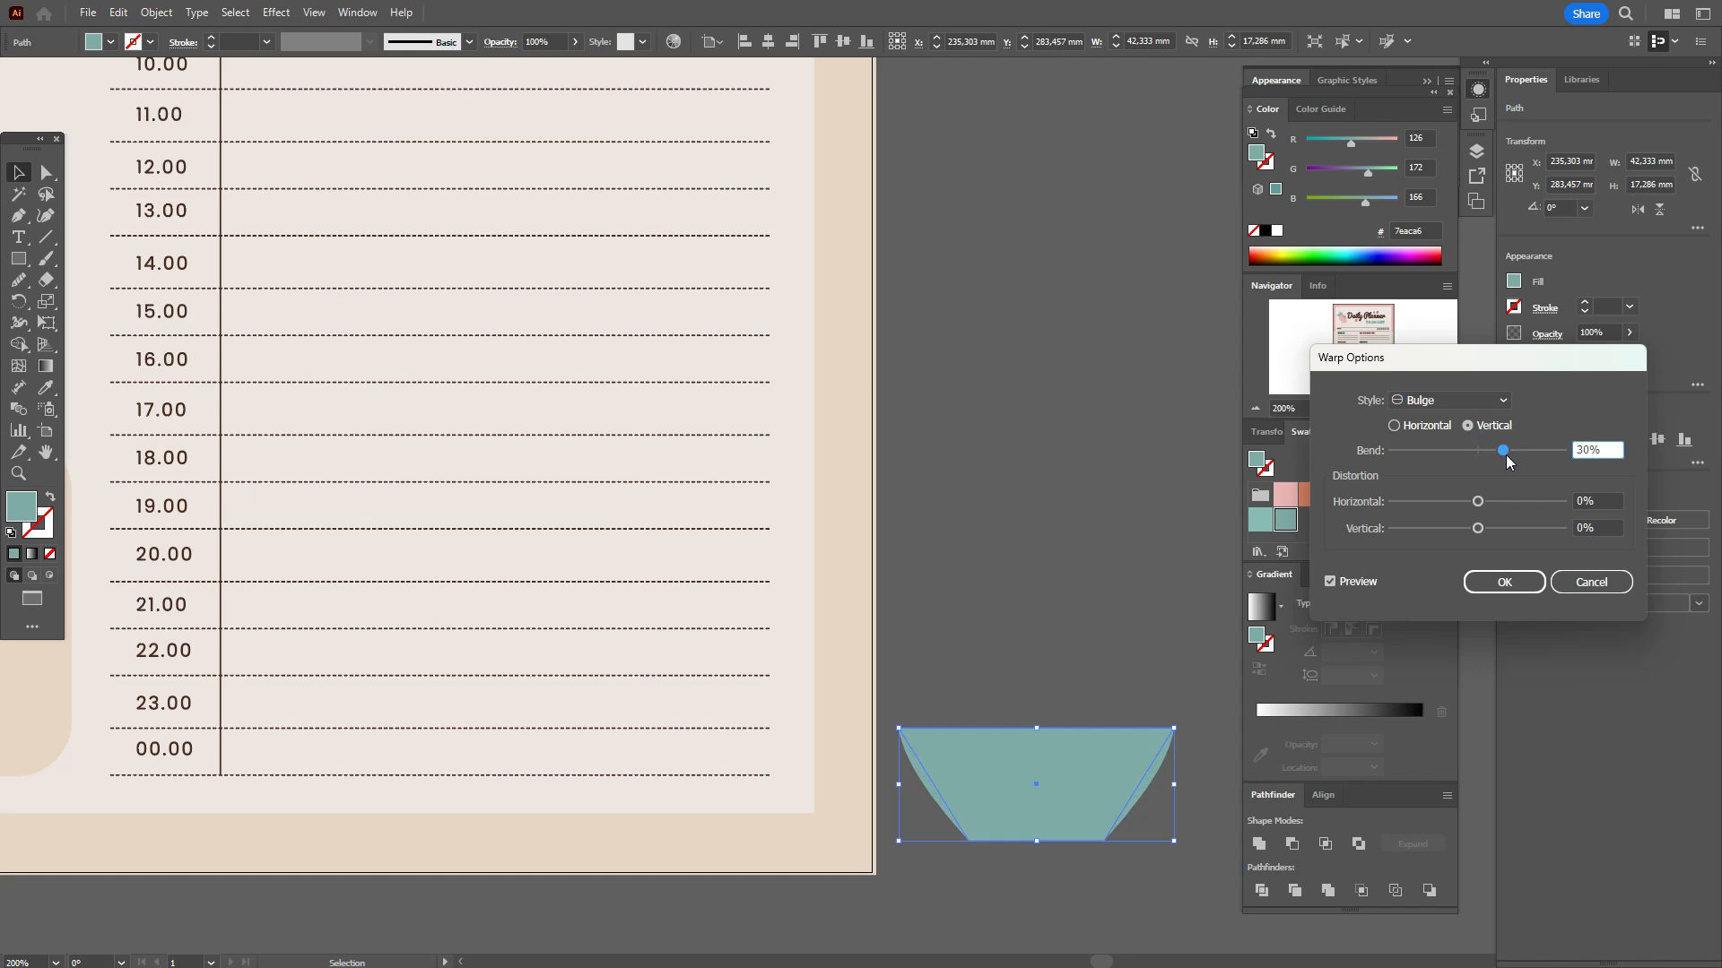
{"action": "left_click", "coordinate": [1488, 581]}
Expand the appearance of the warped teal shape into an editable path
{"action": "left_click", "coordinate": [167, 14]}
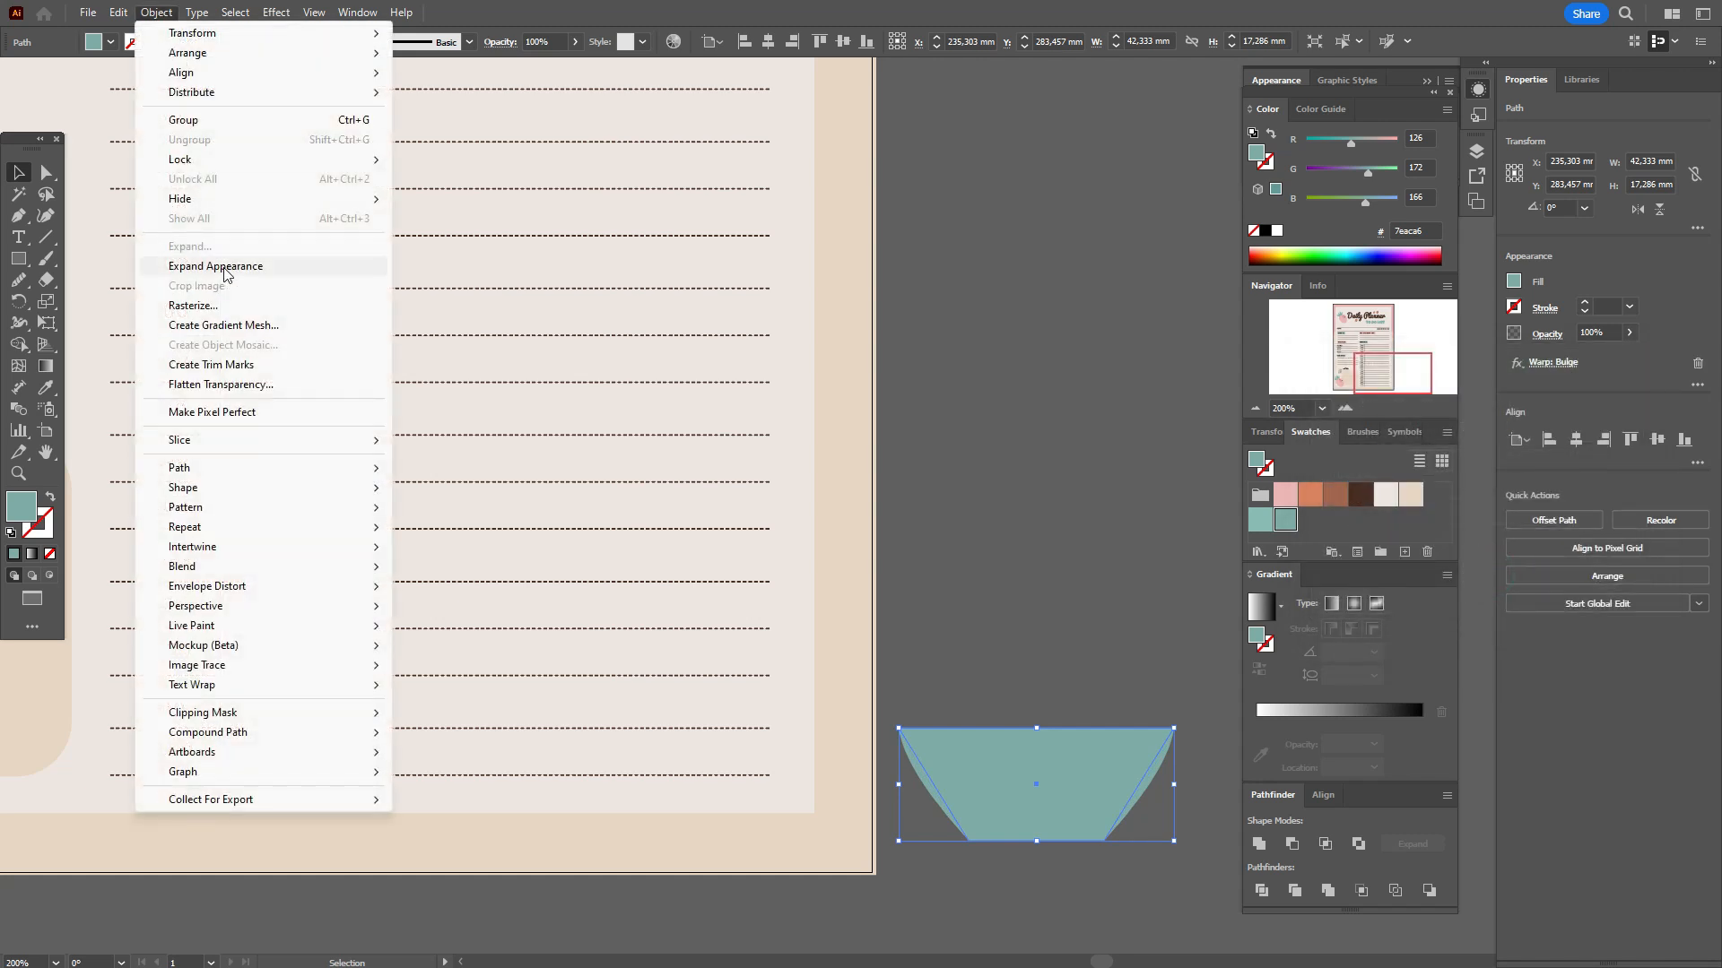
{"action": "left_click", "coordinate": [224, 265]}
{"action": "left_click", "coordinate": [973, 499]}
{"action": "left_click", "coordinate": [1060, 764]}
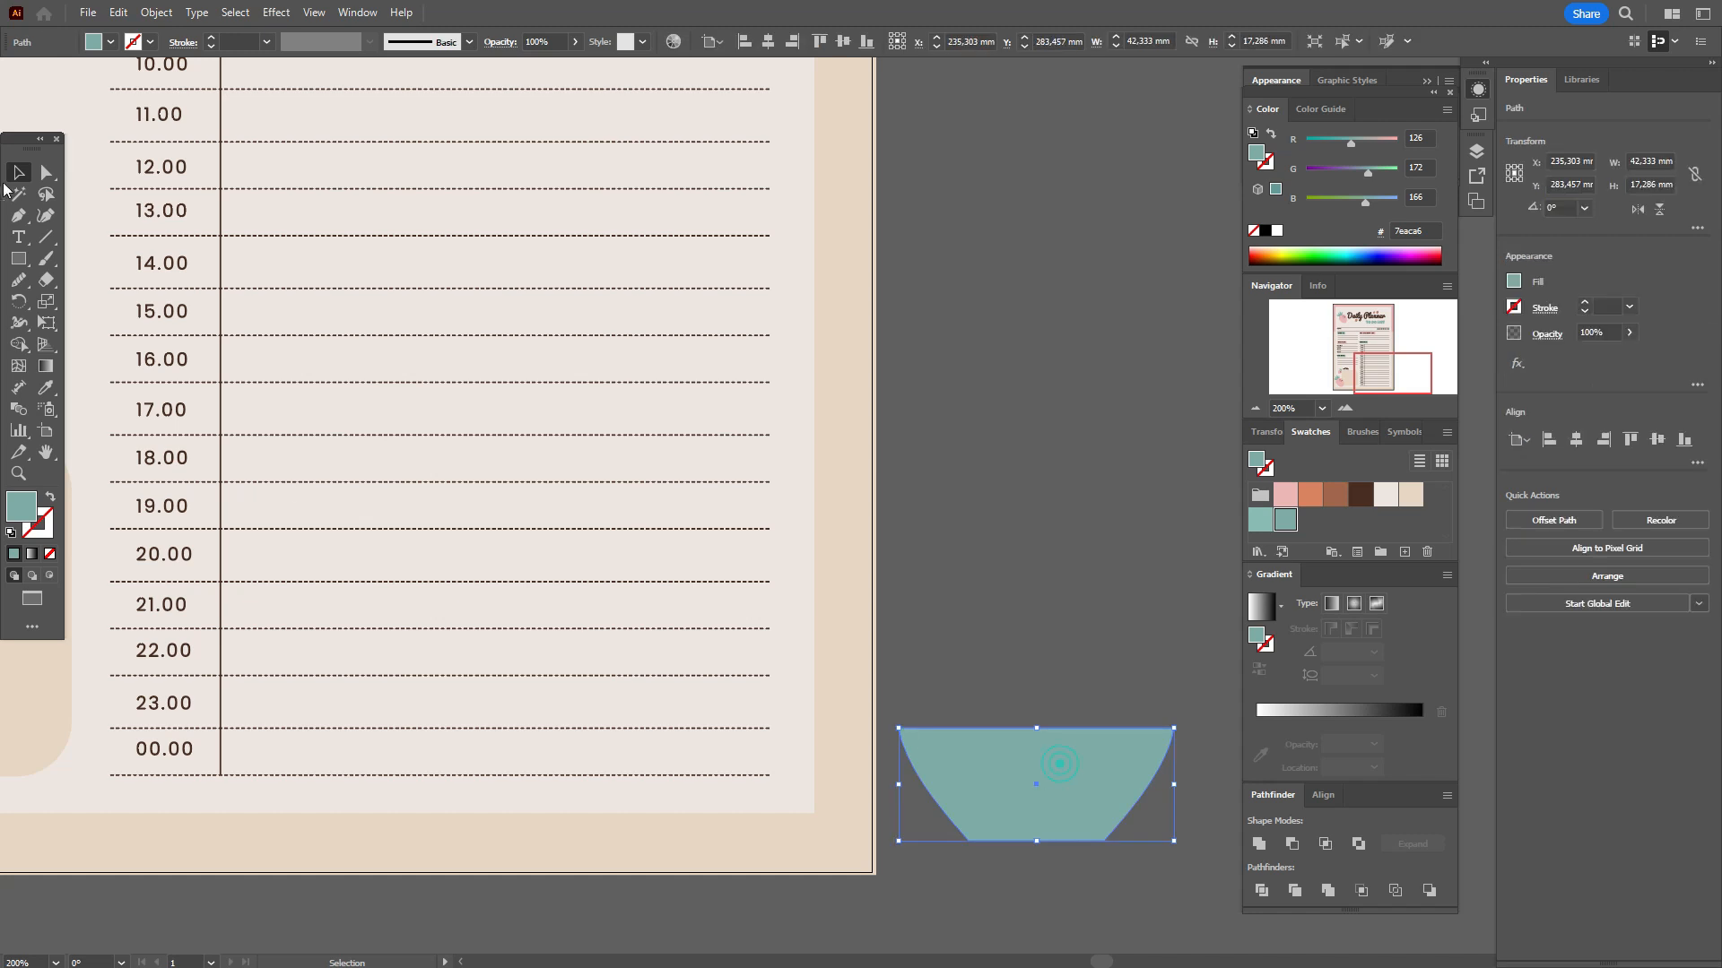
{"action": "left_click", "coordinate": [46, 172]}
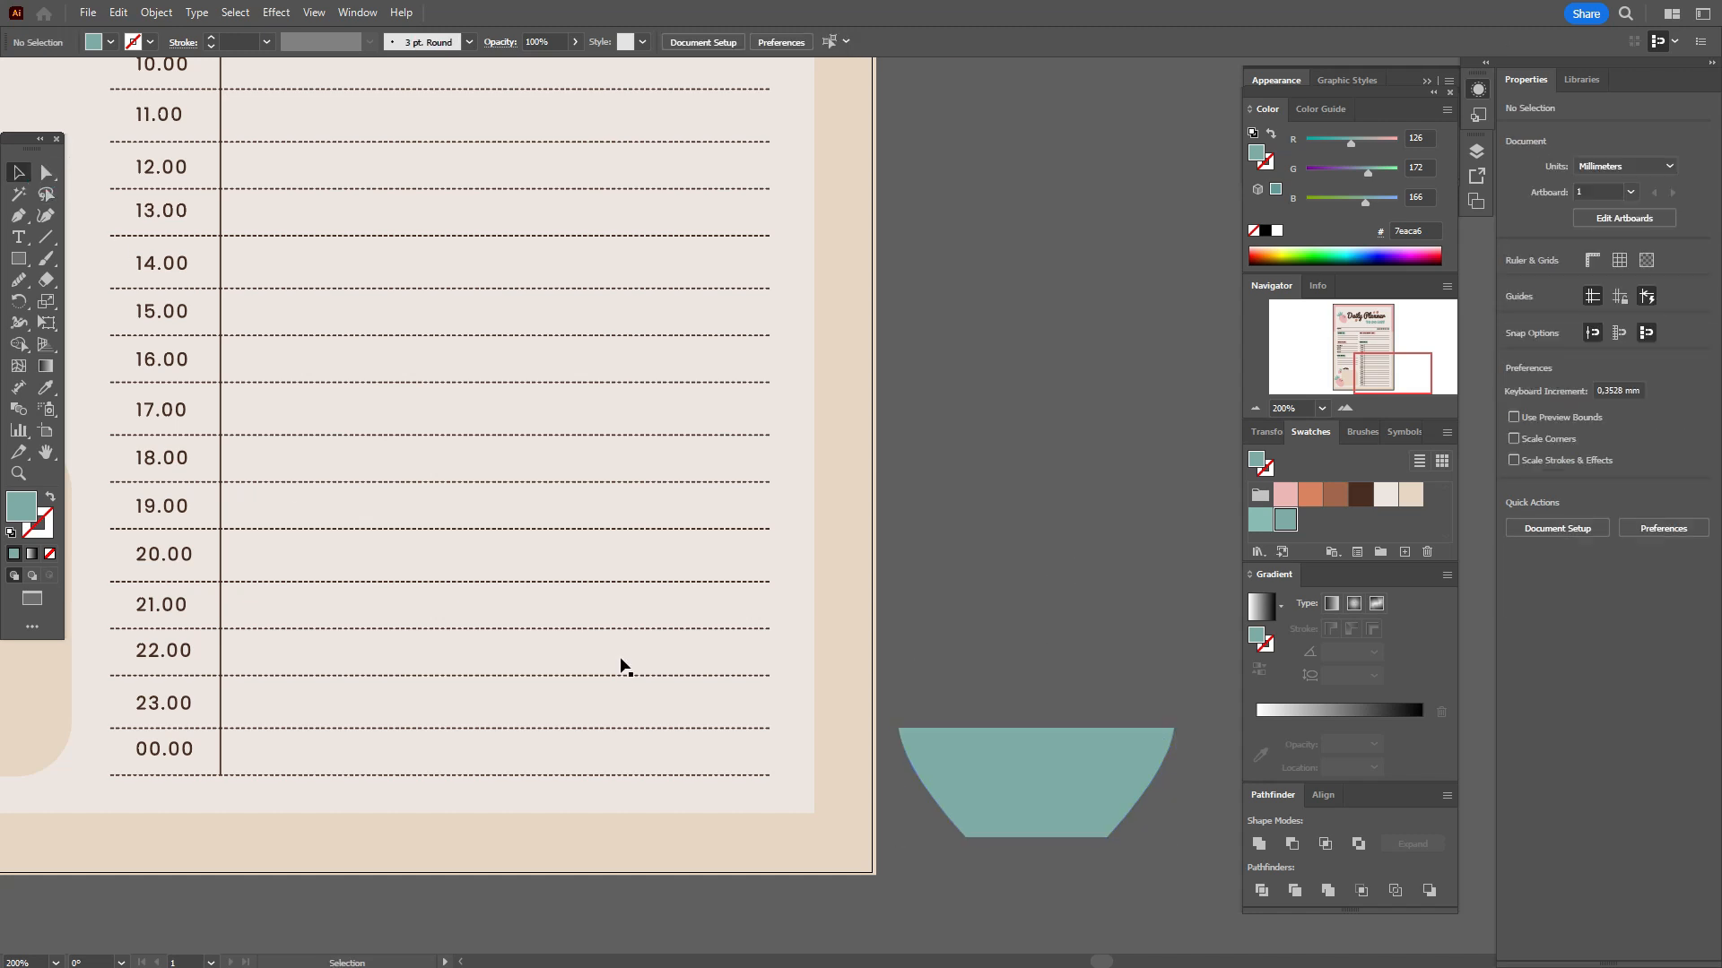
Draw a teal ellipse about 6.4 mm high over the bowl shape's upper edge and widen it to match the 42.3 mm rim
{"action": "left_click", "coordinate": [18, 259]}
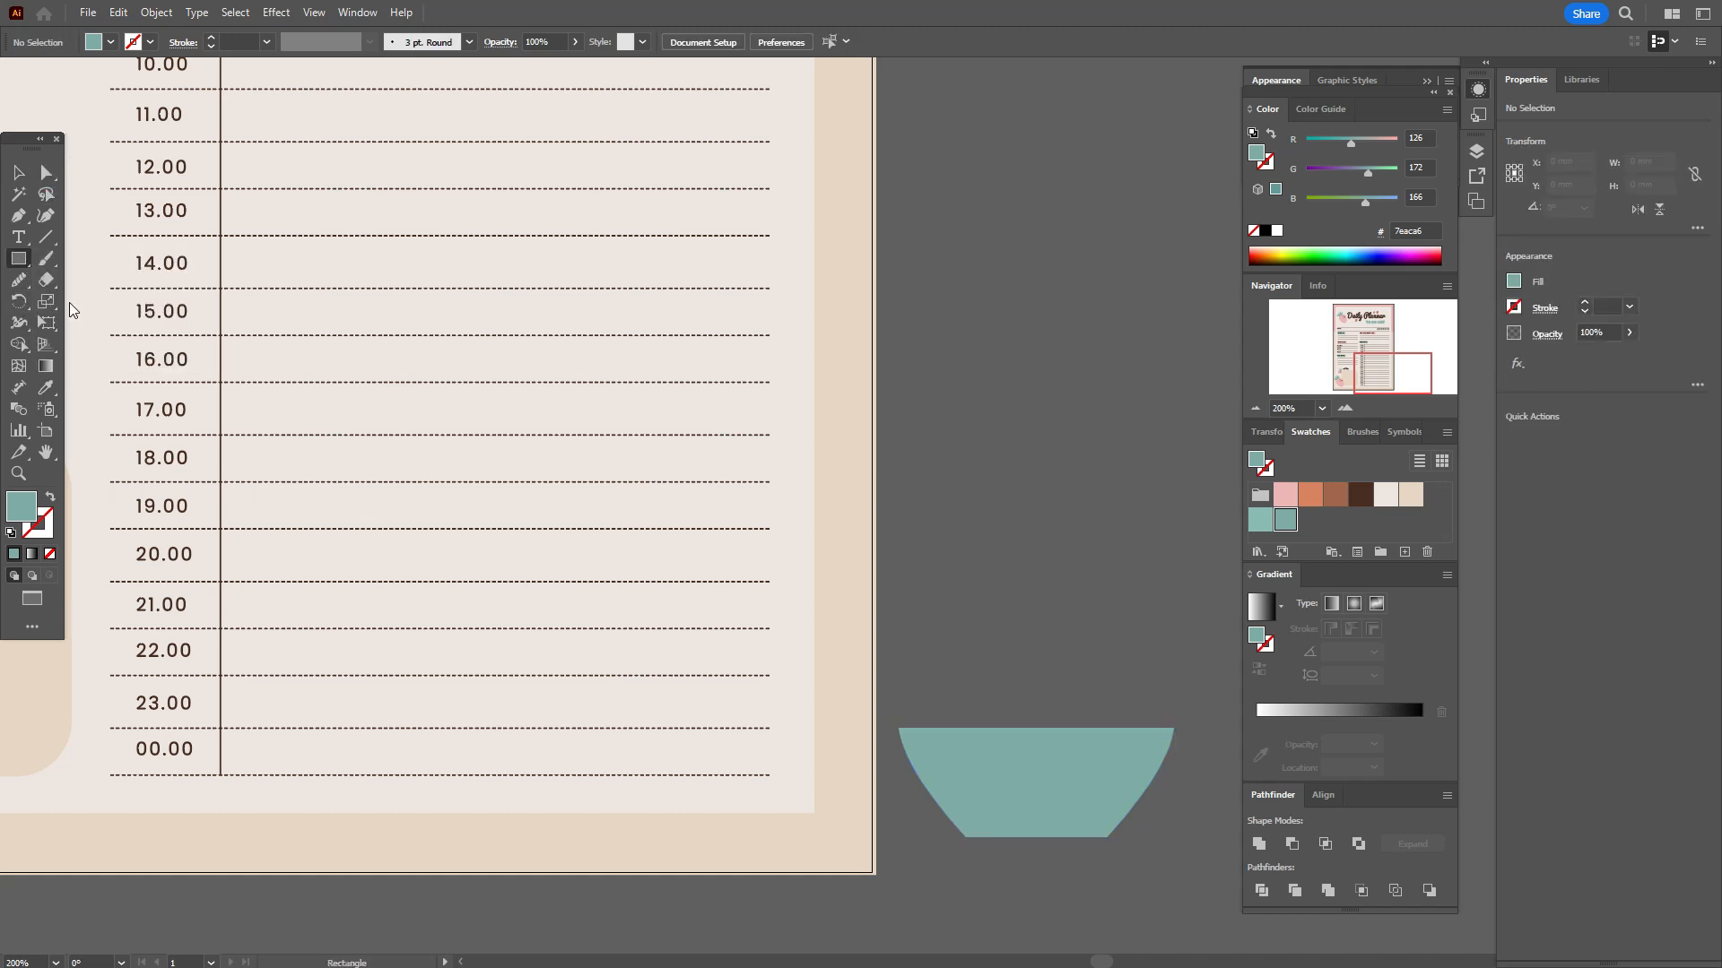
{"action": "left_click_drag", "start_coordinate": [904, 710], "coordinate": [1172, 751]}
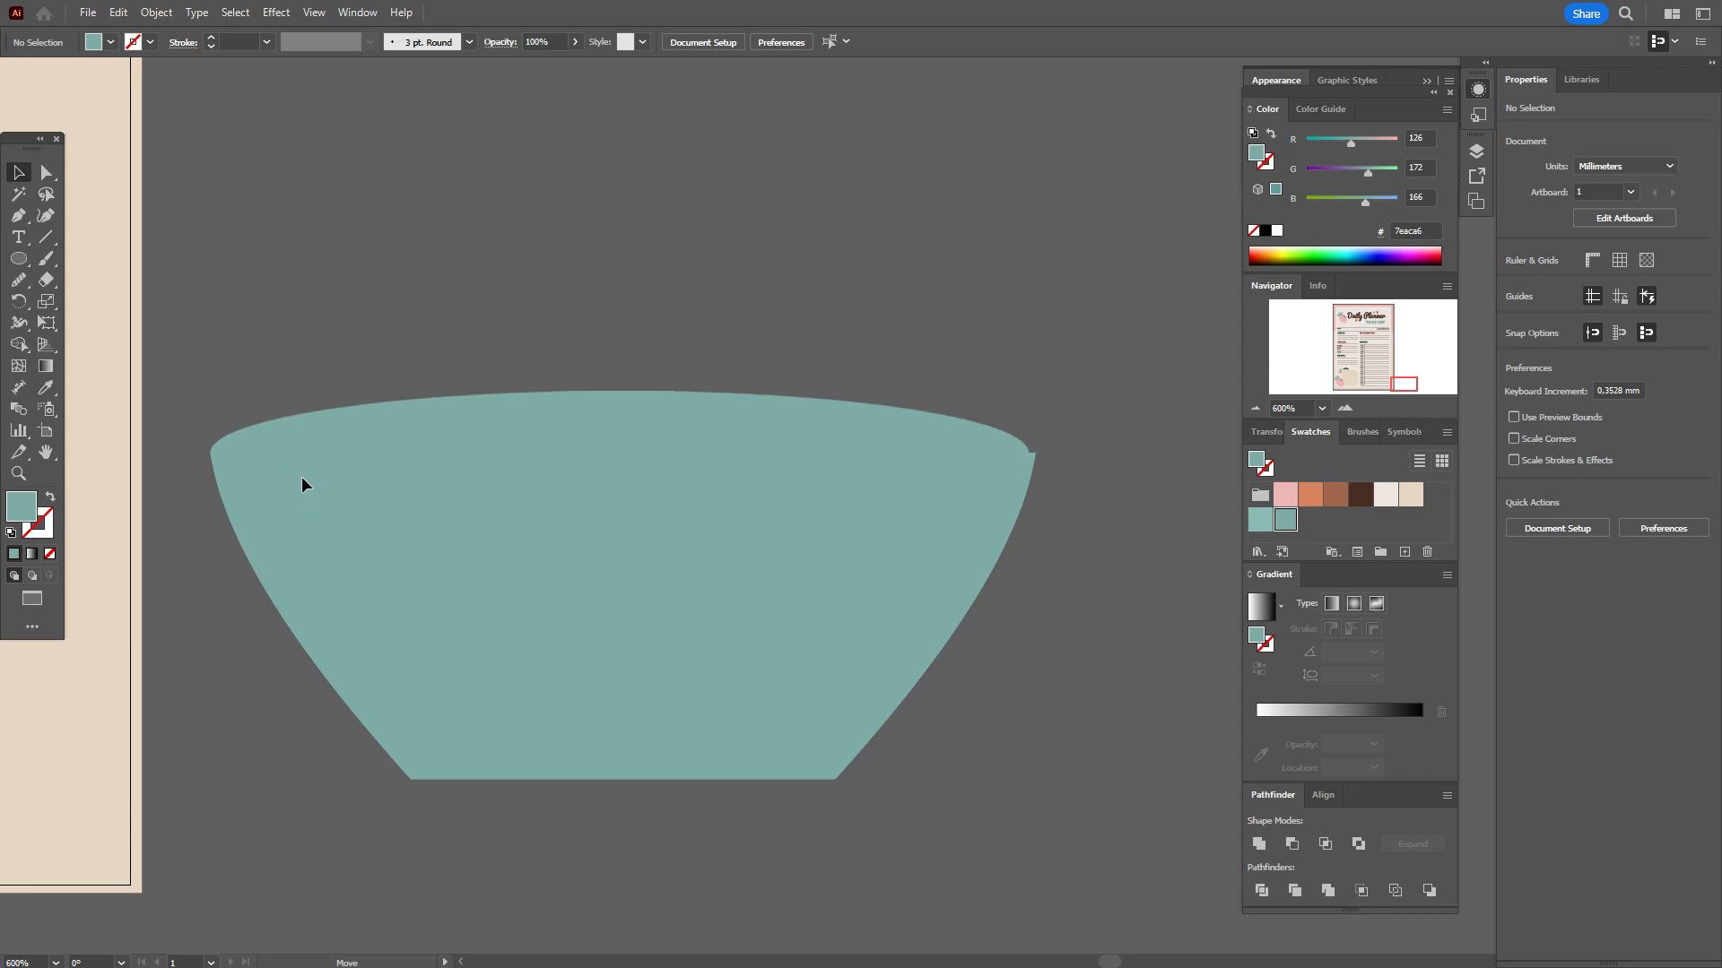
{"action": "left_click", "coordinate": [305, 476]}
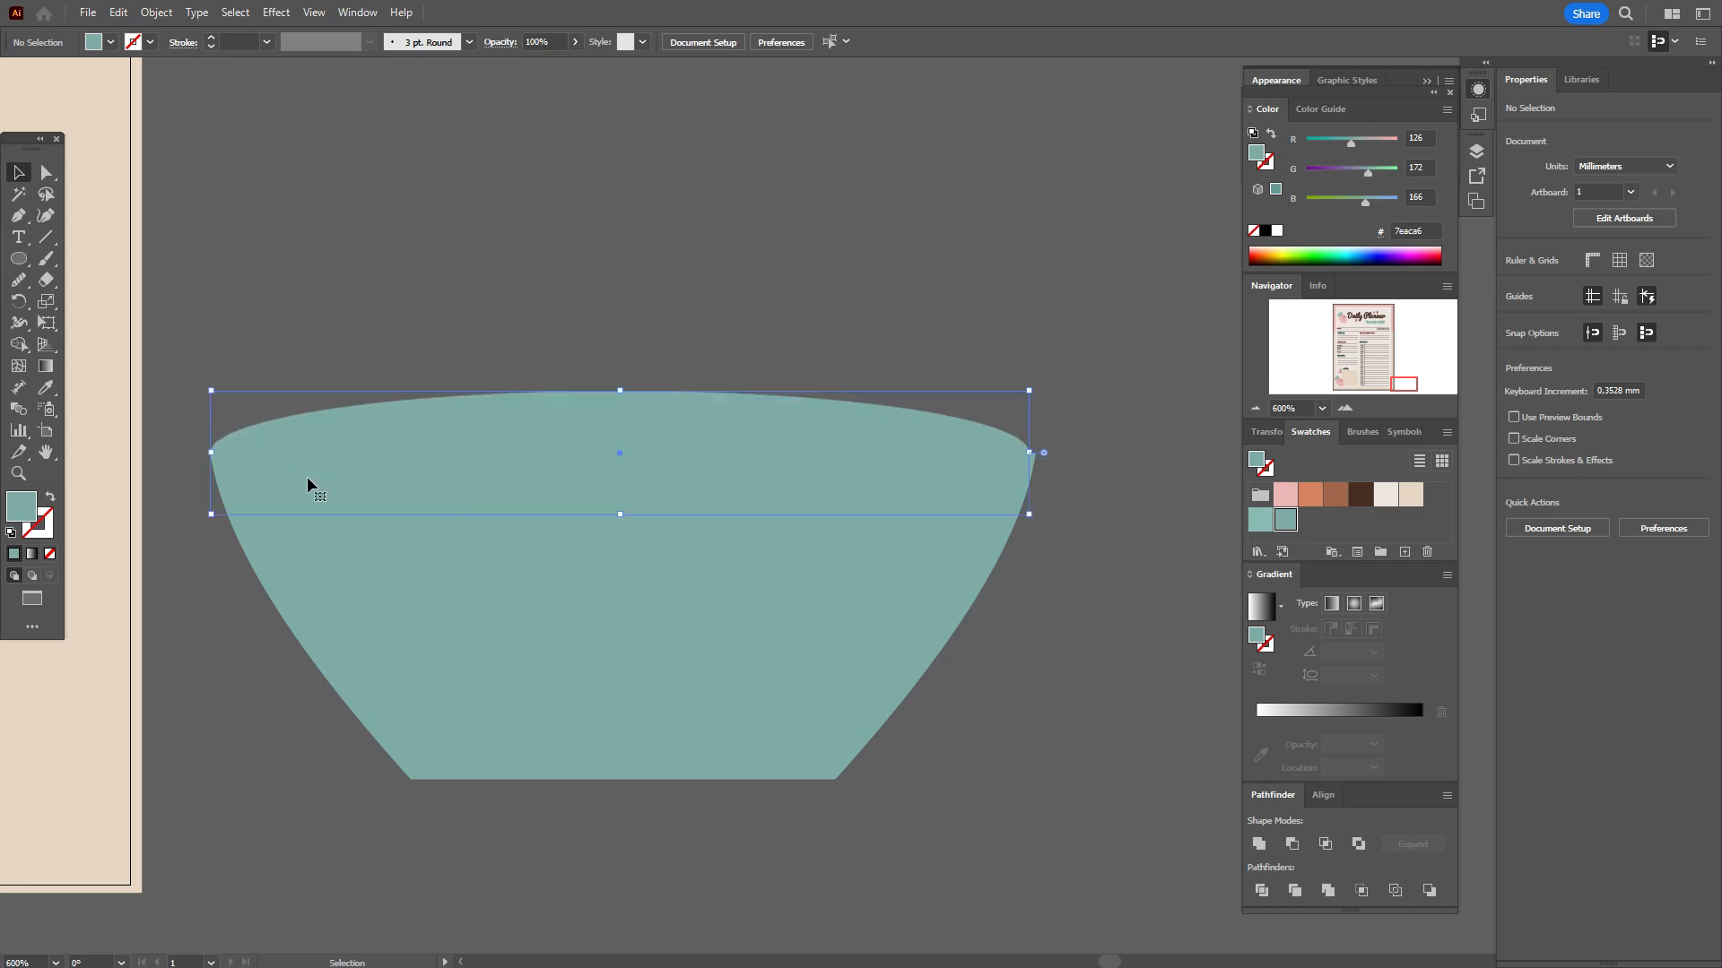
{"action": "left_click", "coordinate": [1091, 452]}
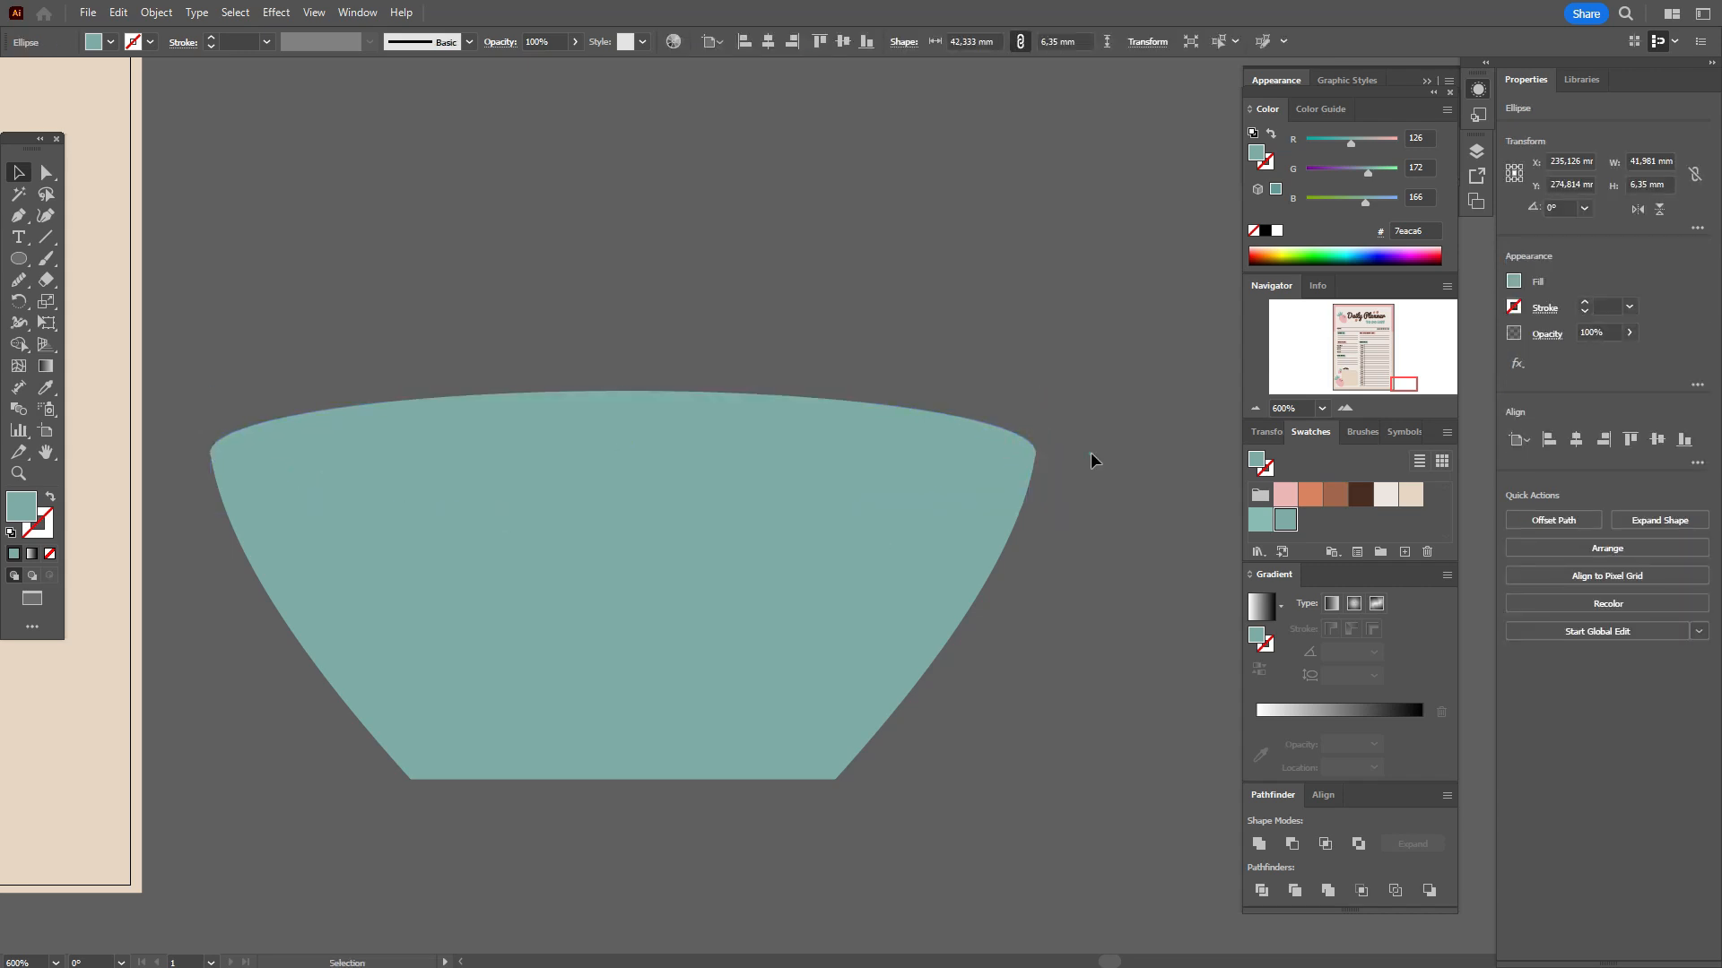
Offset the teal rim ellipse's path inward by -1 mm and fill the new inner shape with dark brown 472d21
{"action": "left_click", "coordinate": [529, 487]}
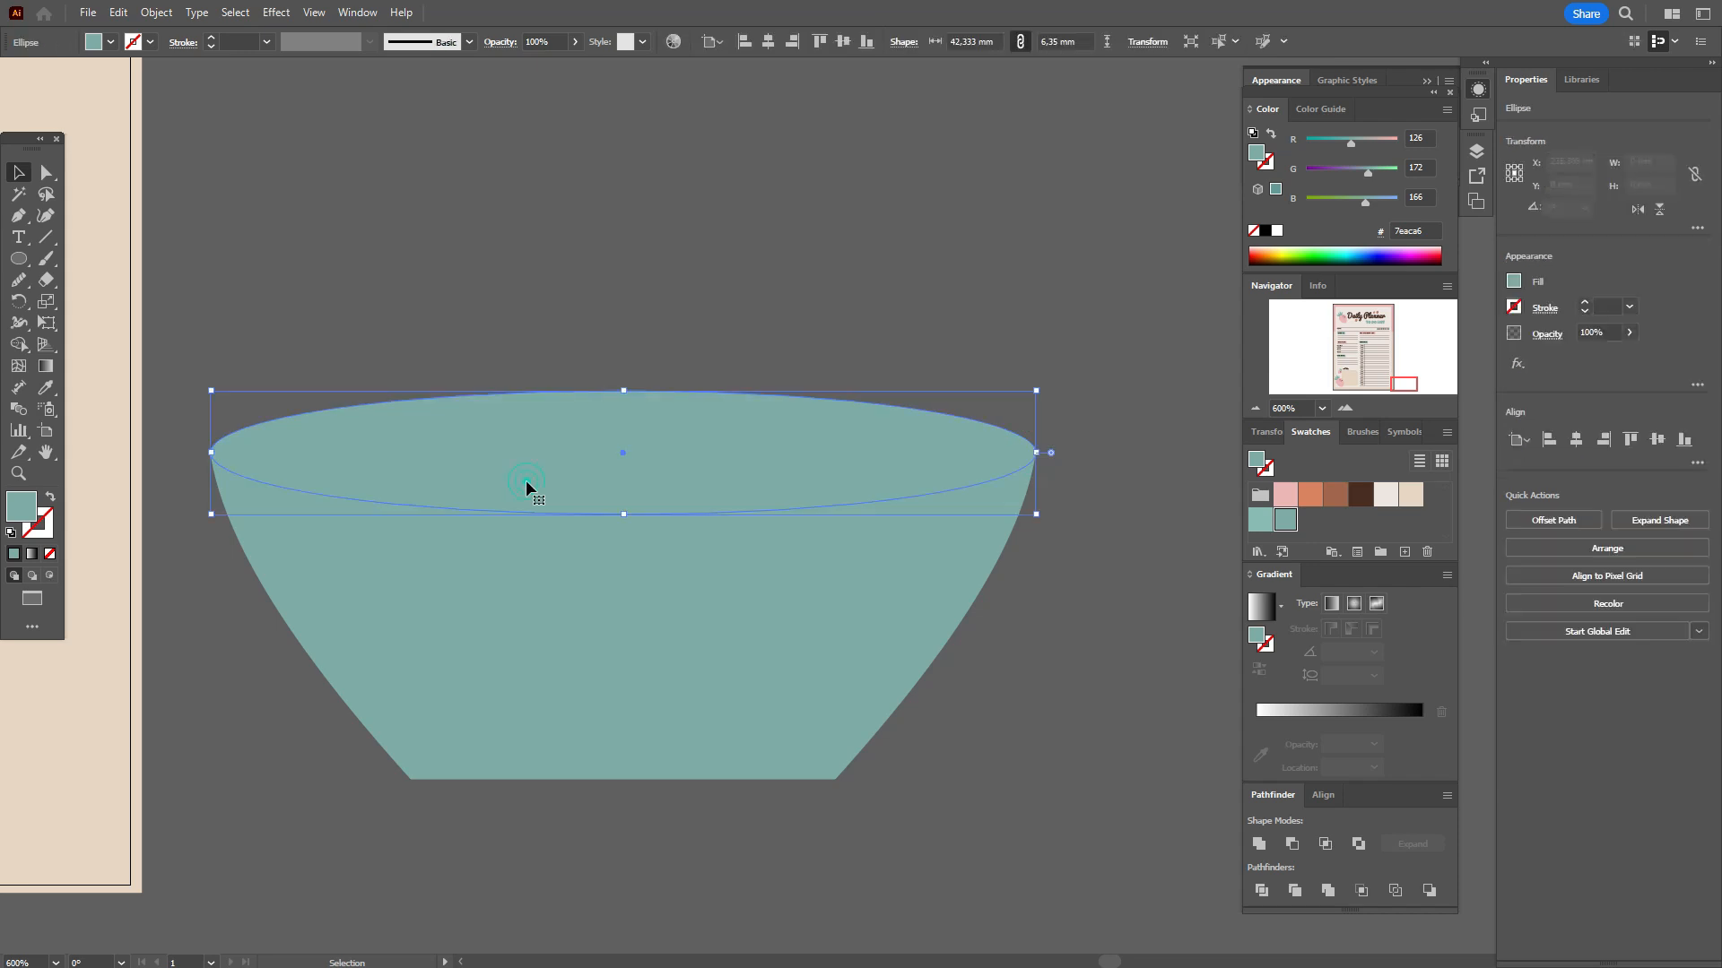
{"action": "left_click", "coordinate": [156, 12]}
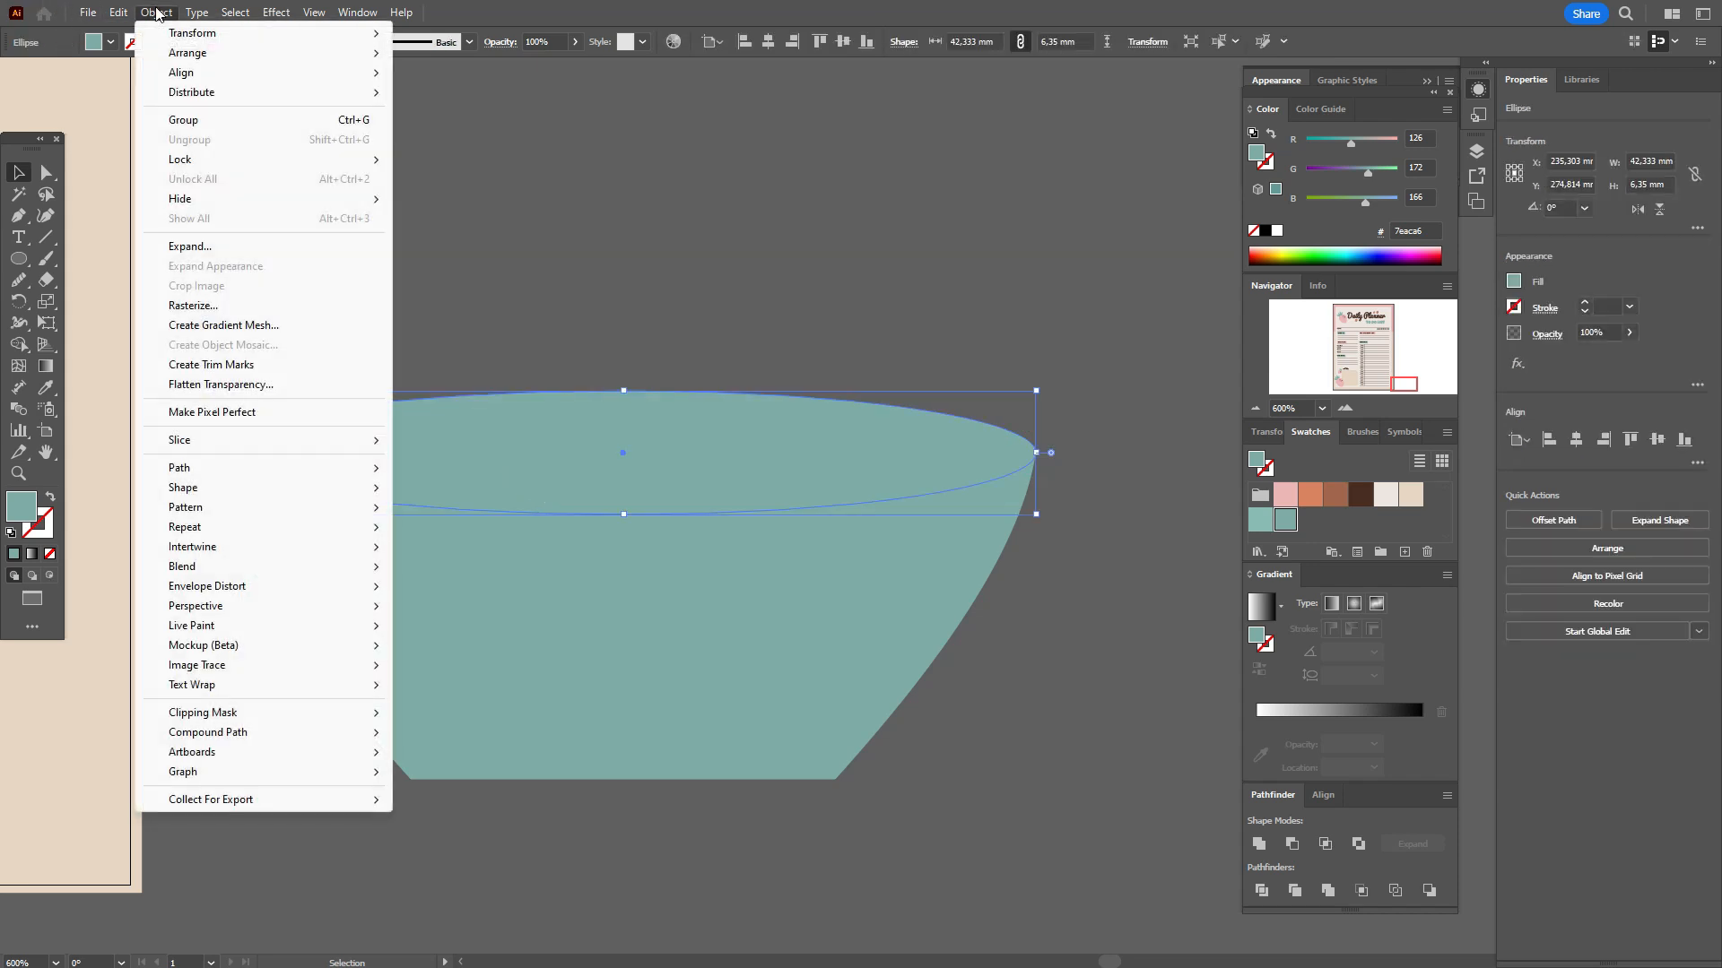
{"action": "mouse_move", "coordinate": [274, 470]}
{"action": "left_click", "coordinate": [448, 535]}
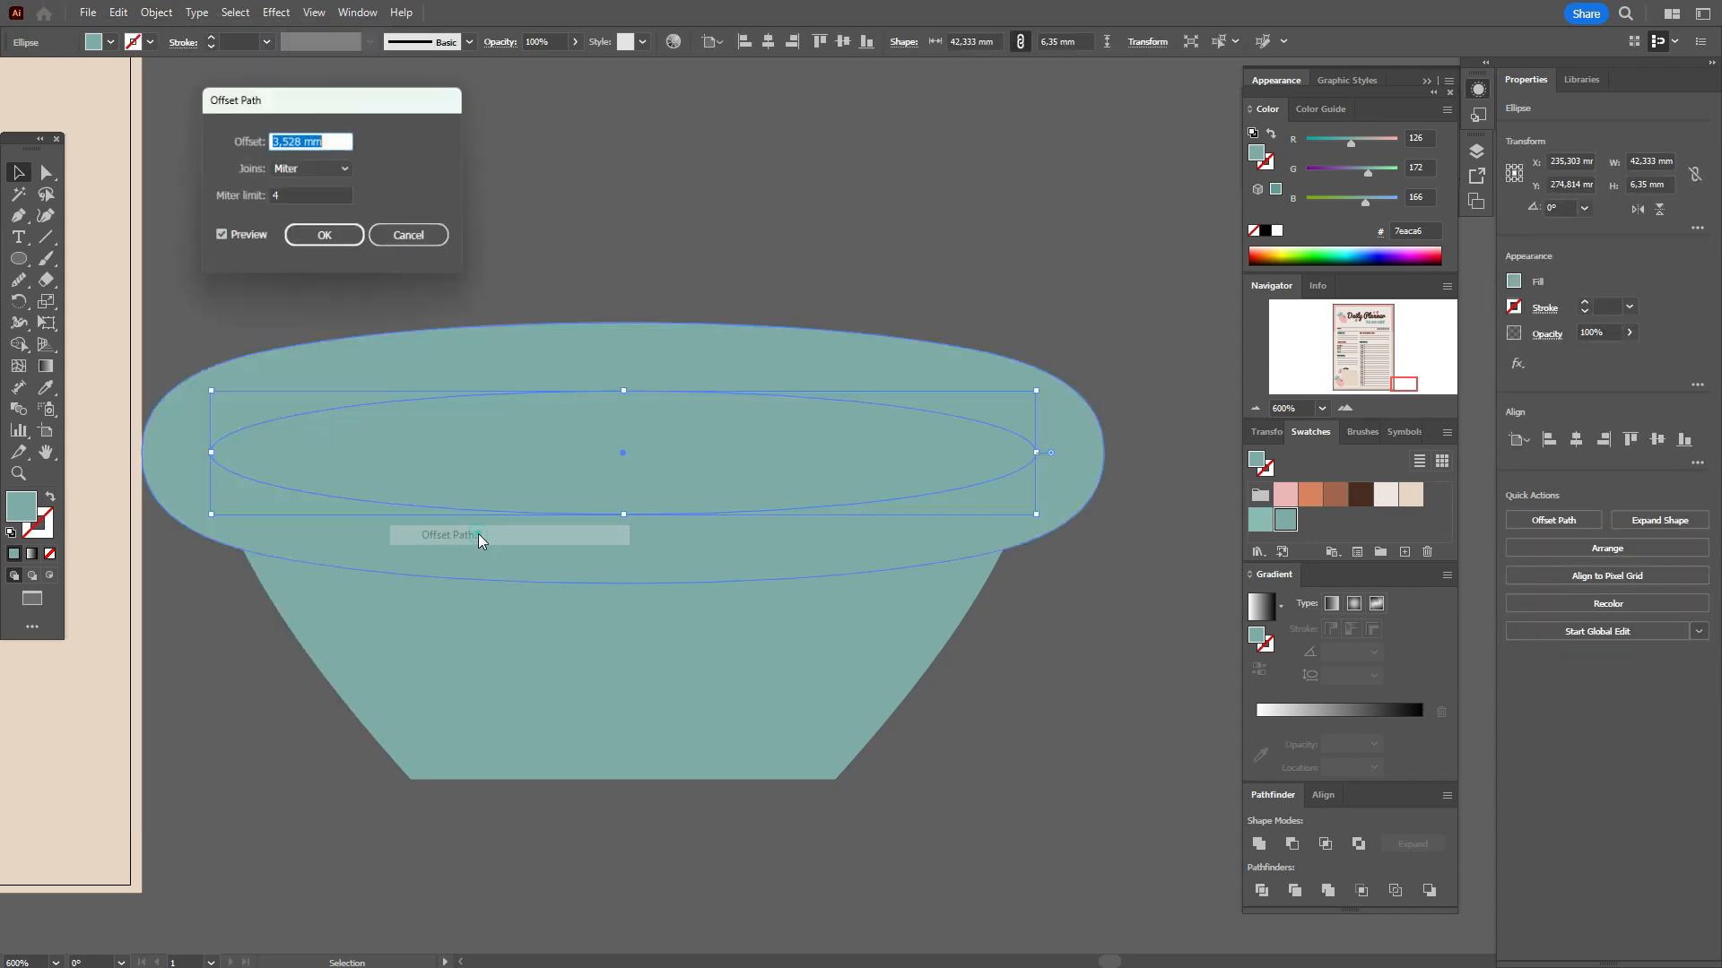
{"action": "type", "text": "-1"}
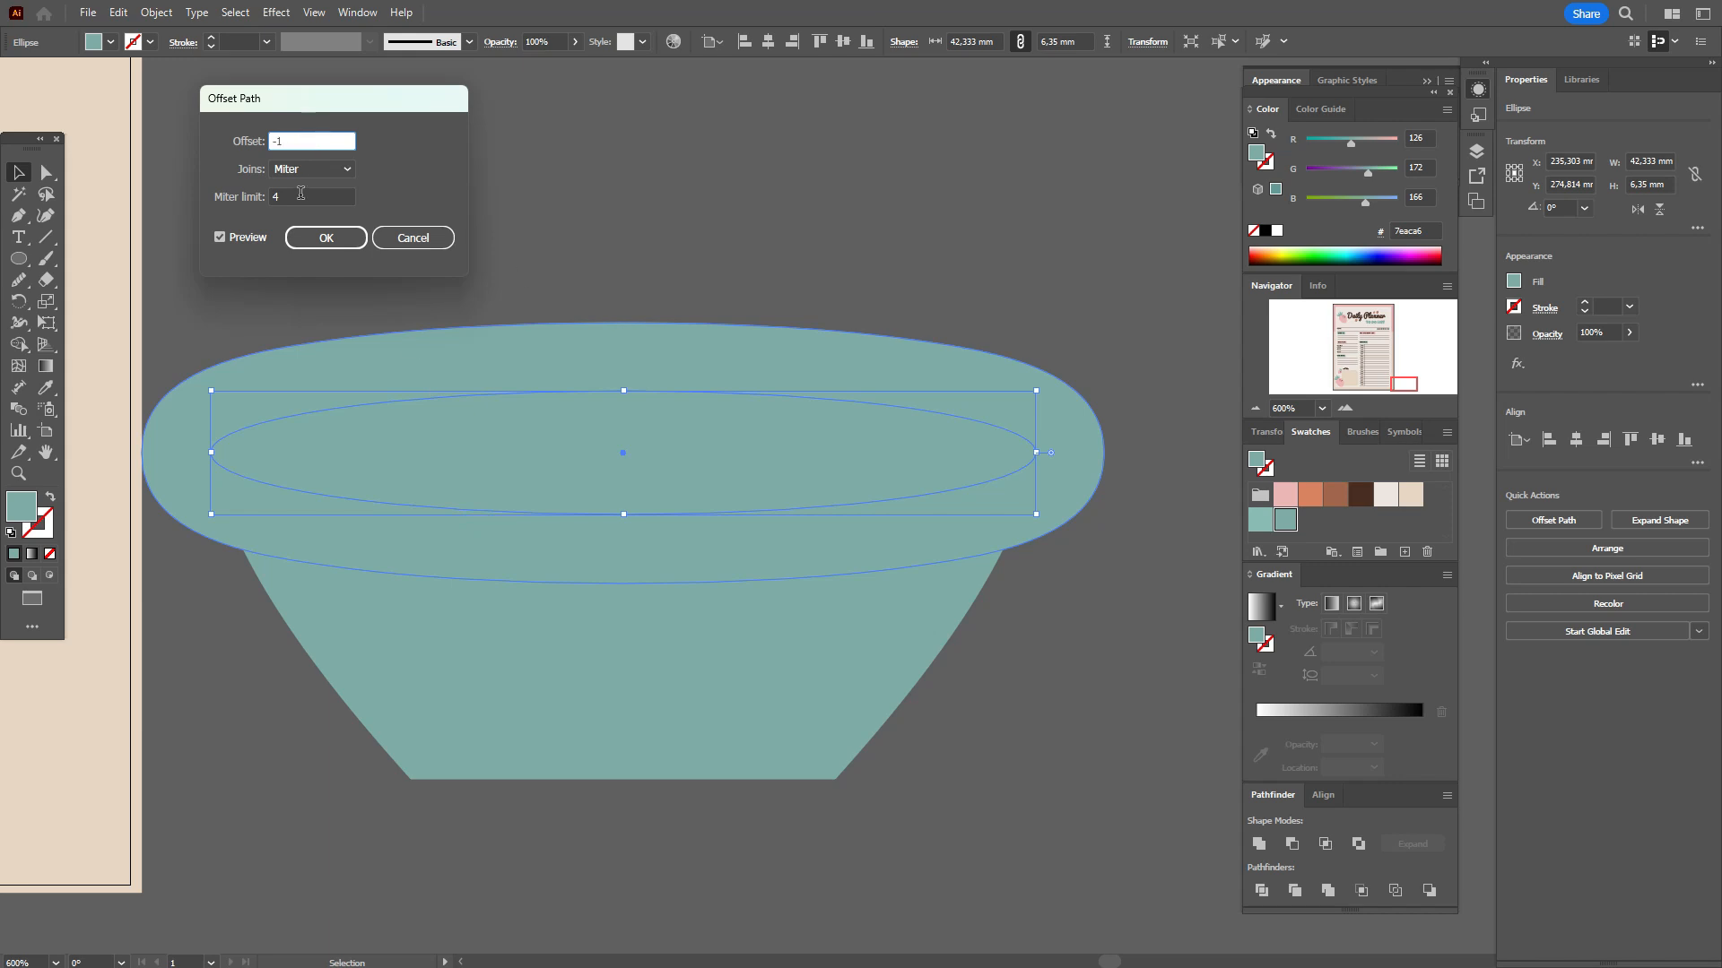
{"action": "key", "text": "Tab"}
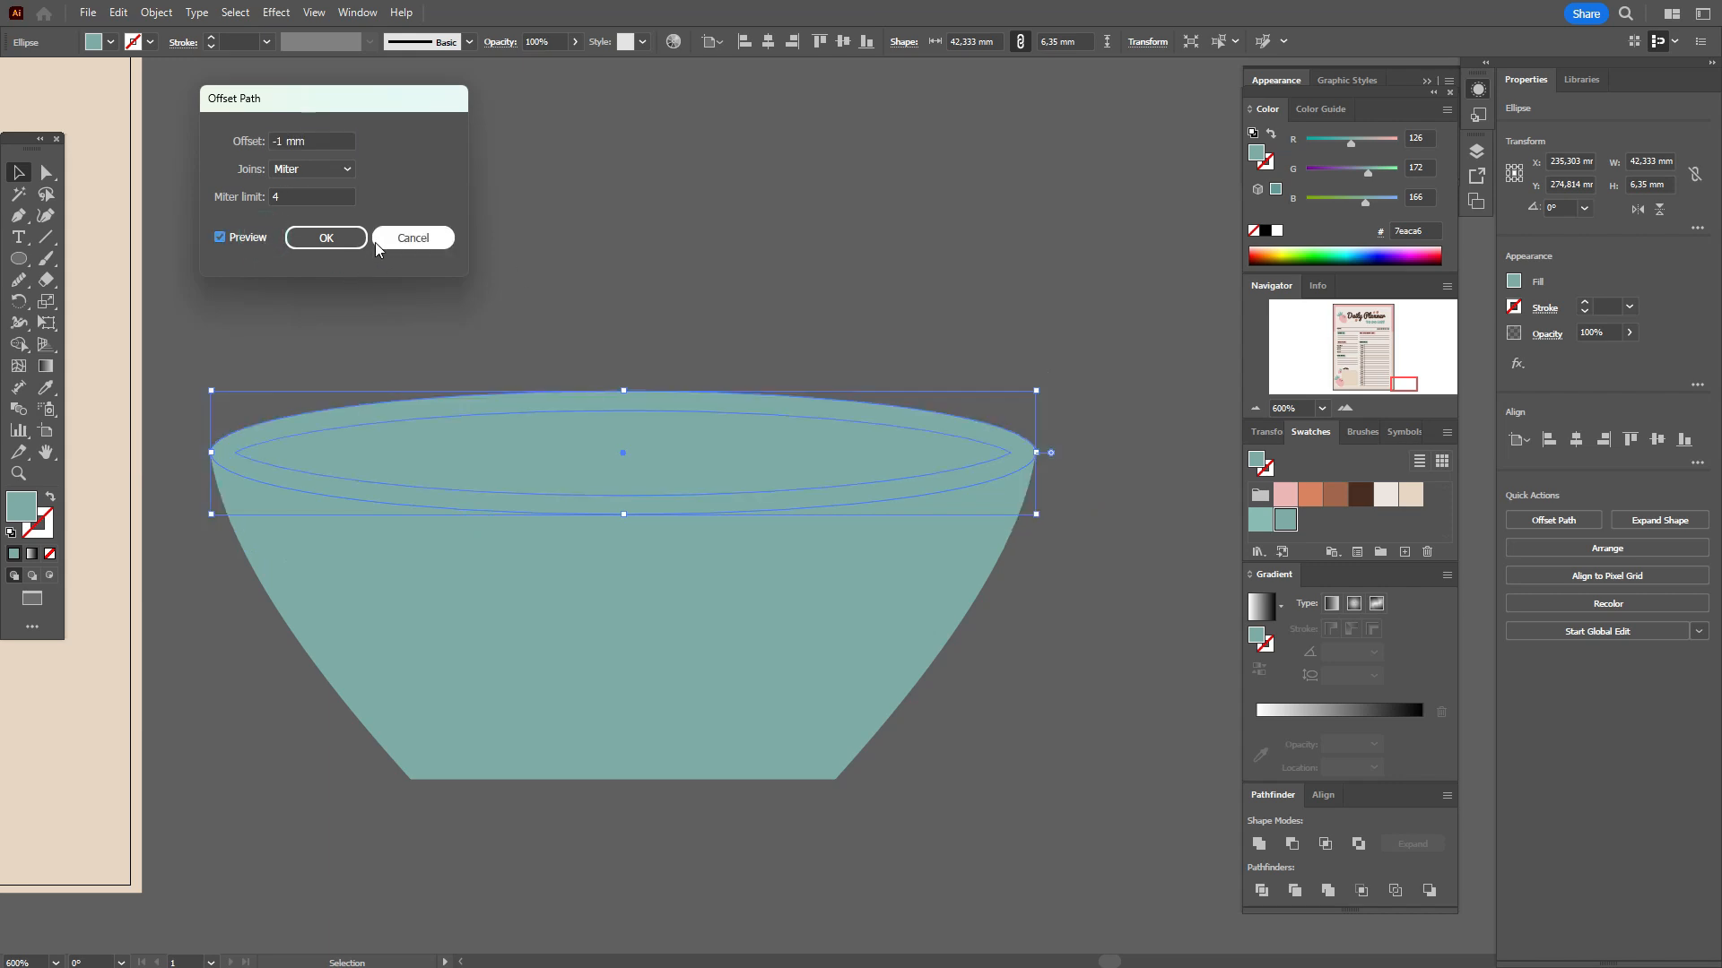
{"action": "left_click", "coordinate": [346, 237]}
{"action": "left_click", "coordinate": [1364, 499]}
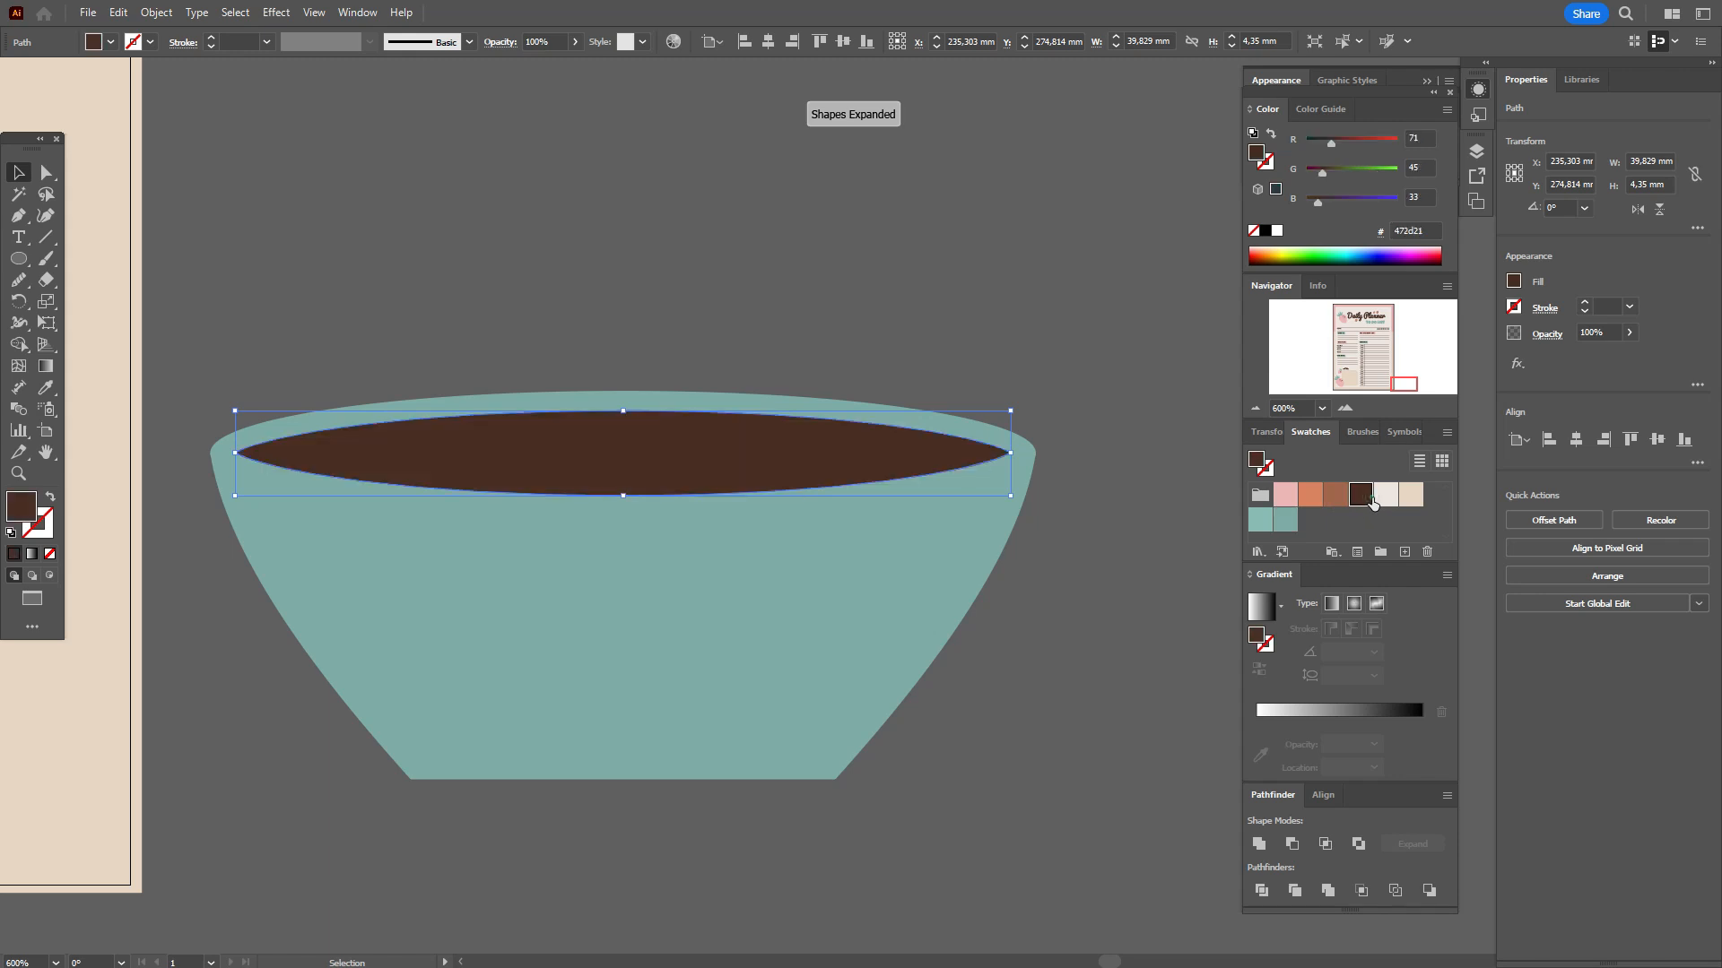
Round off the pointed ends of the dark brown coffee shape with its live corners
{"action": "left_click", "coordinate": [46, 172]}
{"action": "mouse_move", "coordinate": [259, 454]}
{"action": "left_mouse_down"}
{"action": "mouse_move", "coordinate": [273, 459]}
{"action": "mouse_move", "coordinate": [257, 464]}
{"action": "left_mouse_up"}
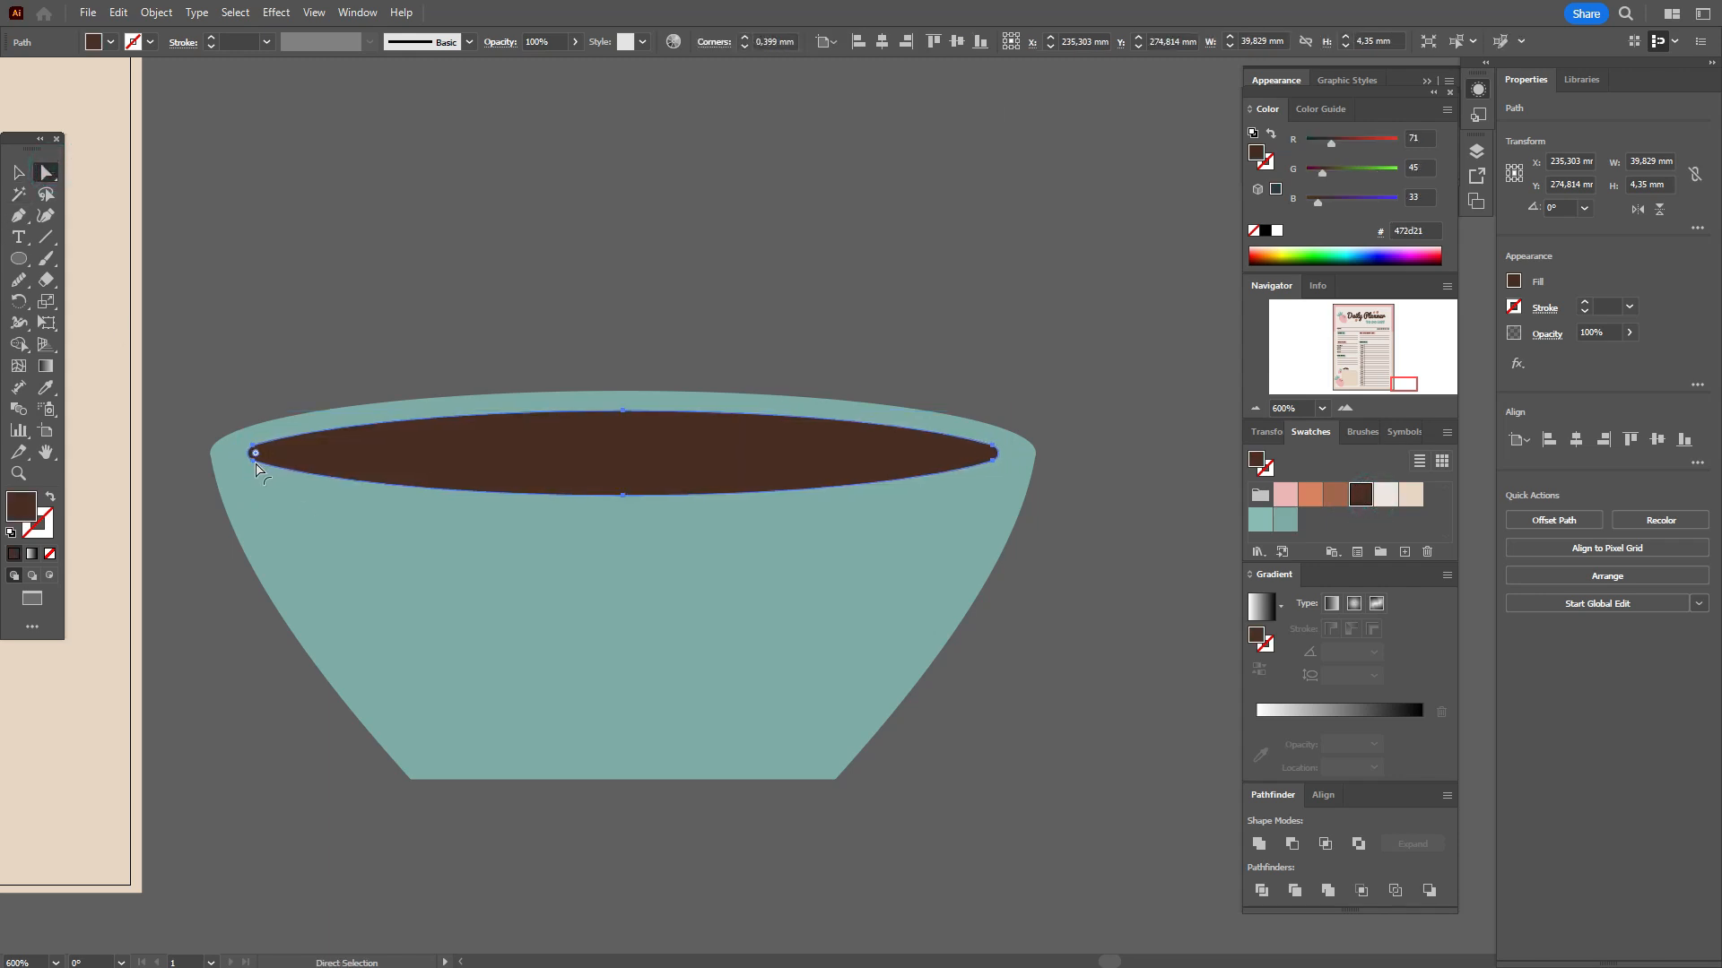
{"action": "left_click", "coordinate": [19, 172]}
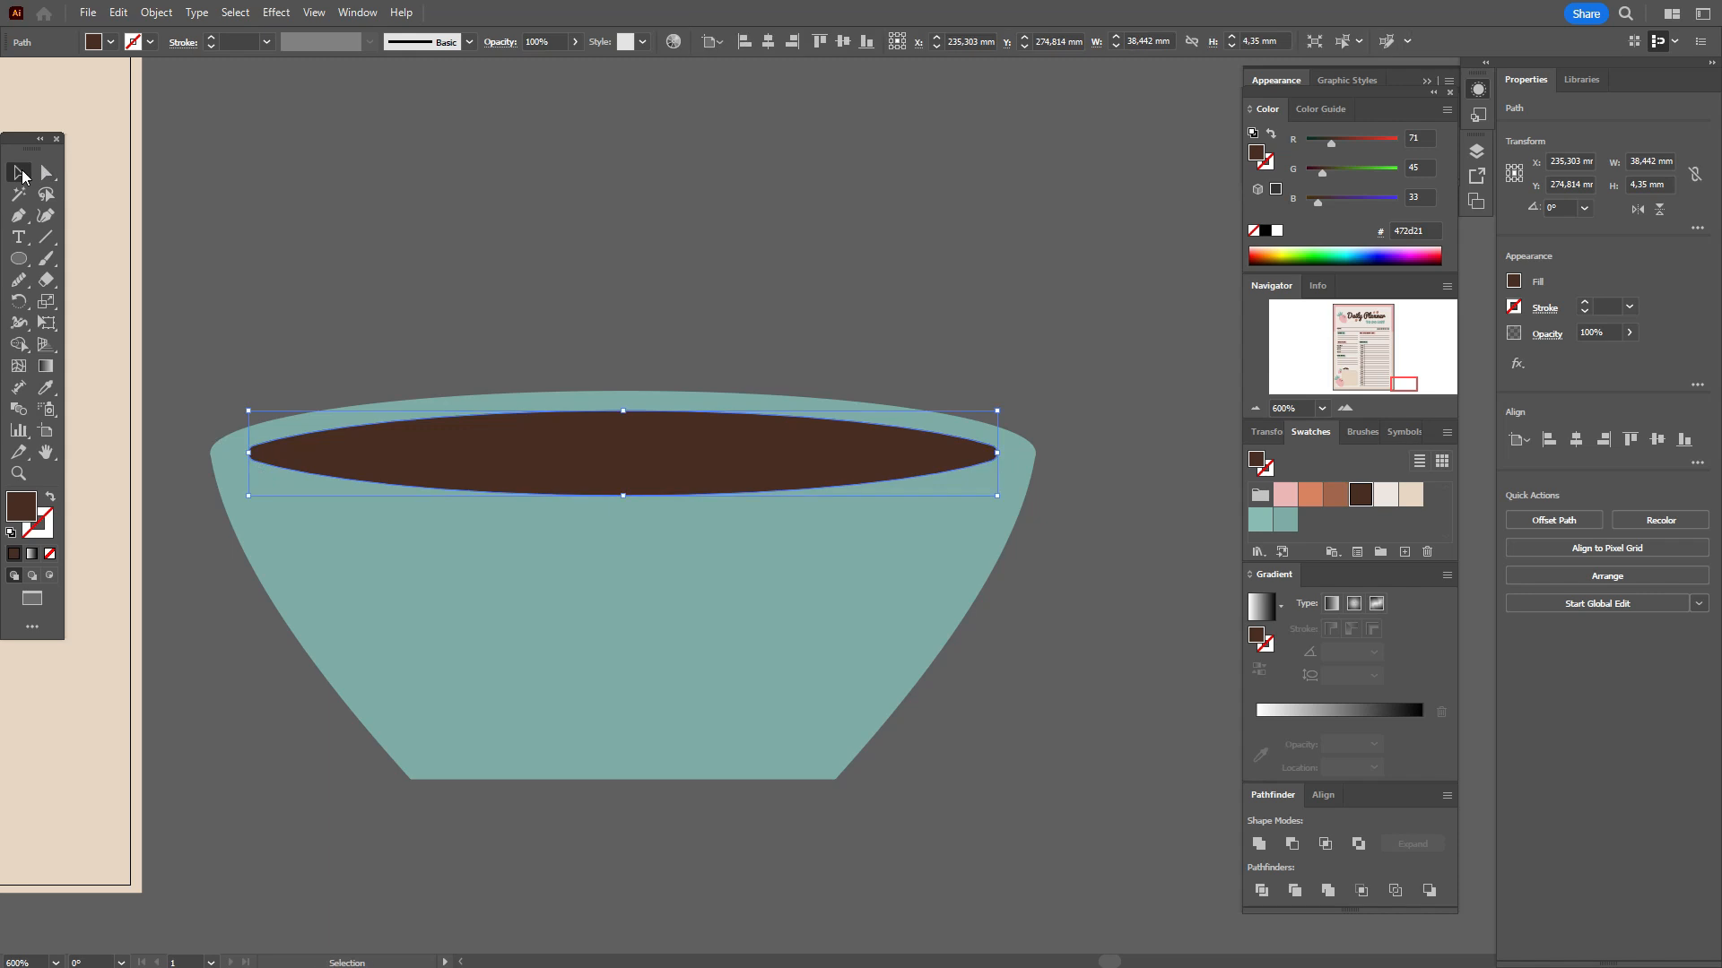
{"action": "left_click", "coordinate": [605, 239]}
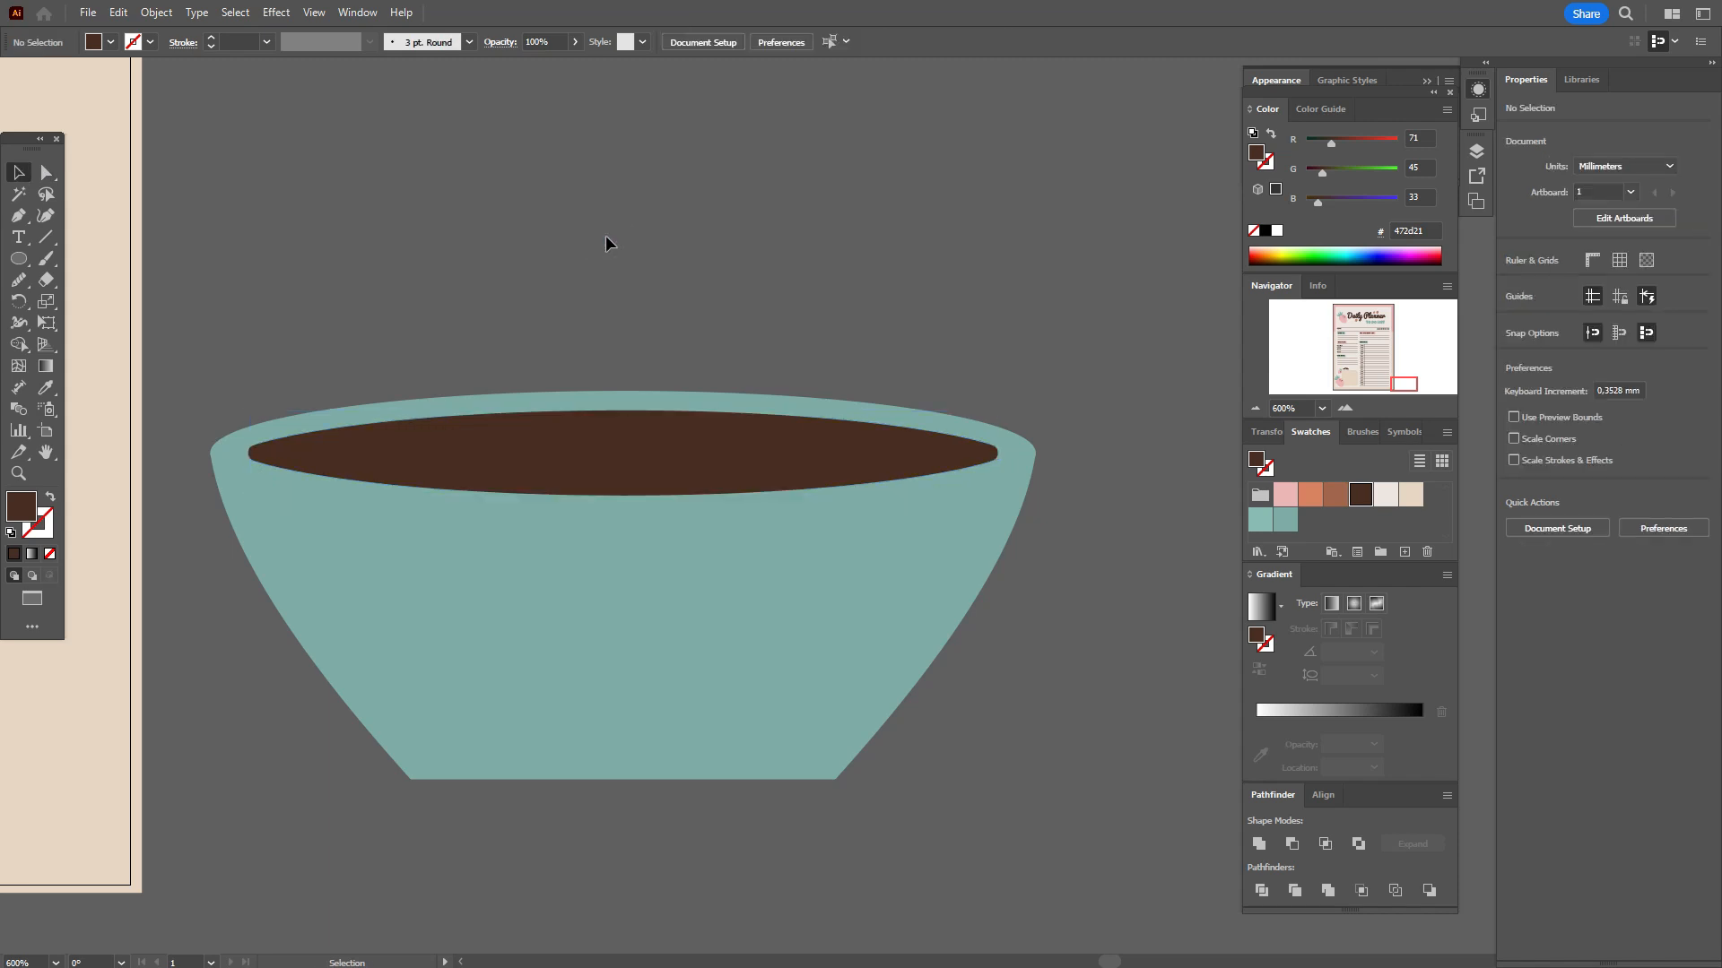
Draw a curved line below the cup's rim with the Pen tool, with a 1 pt cream stroke and no fill
{"action": "left_click", "coordinate": [1383, 503]}
{"action": "key", "text": "p"}
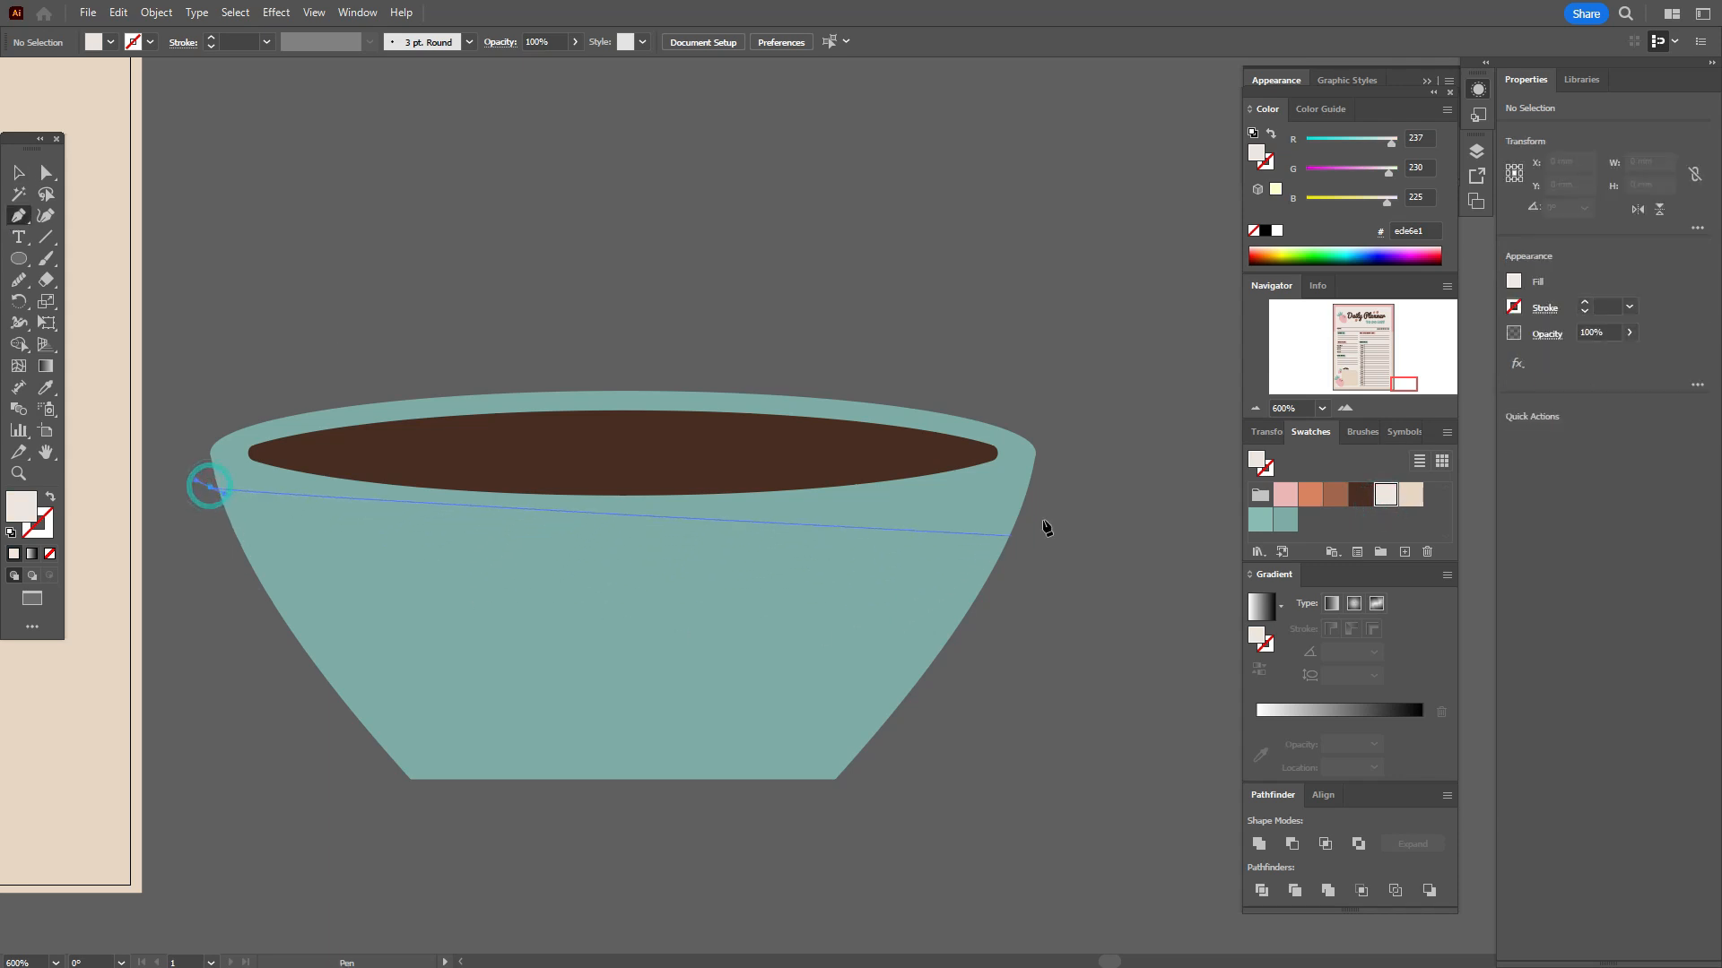
{"action": "left_click_drag", "start_coordinate": [1055, 474], "coordinate": [1452, 342]}
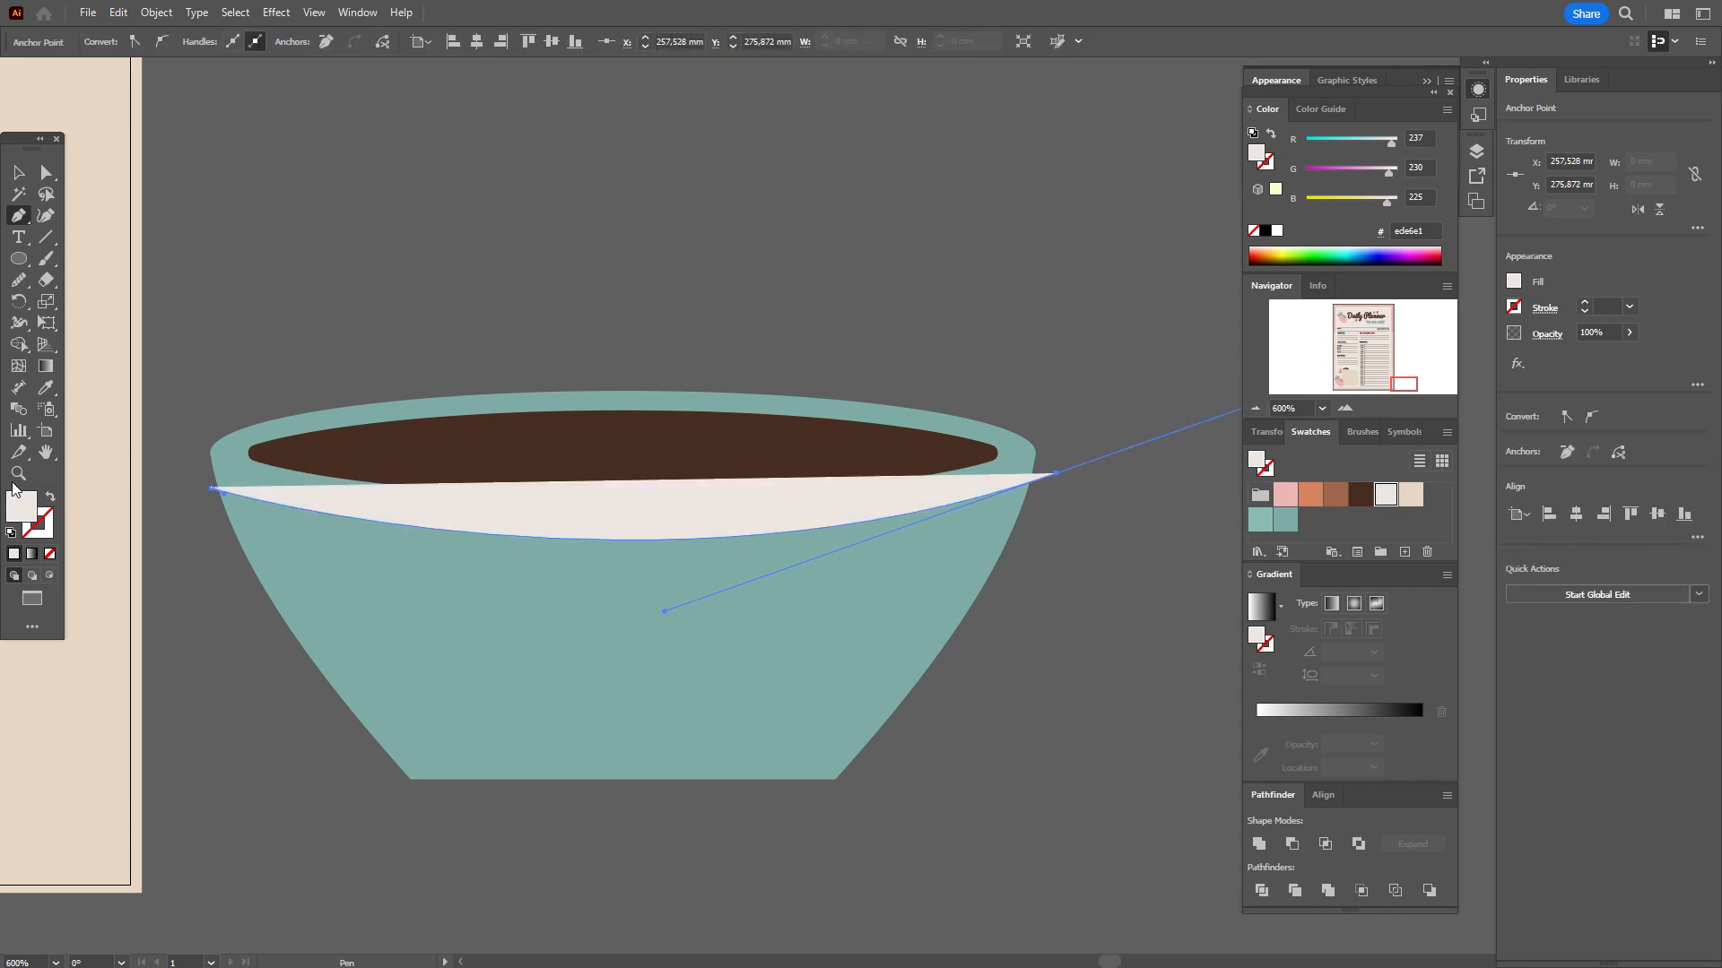
{"action": "left_click", "coordinate": [49, 499]}
{"action": "left_click", "coordinate": [18, 172]}
{"action": "left_click", "coordinate": [166, 206]}
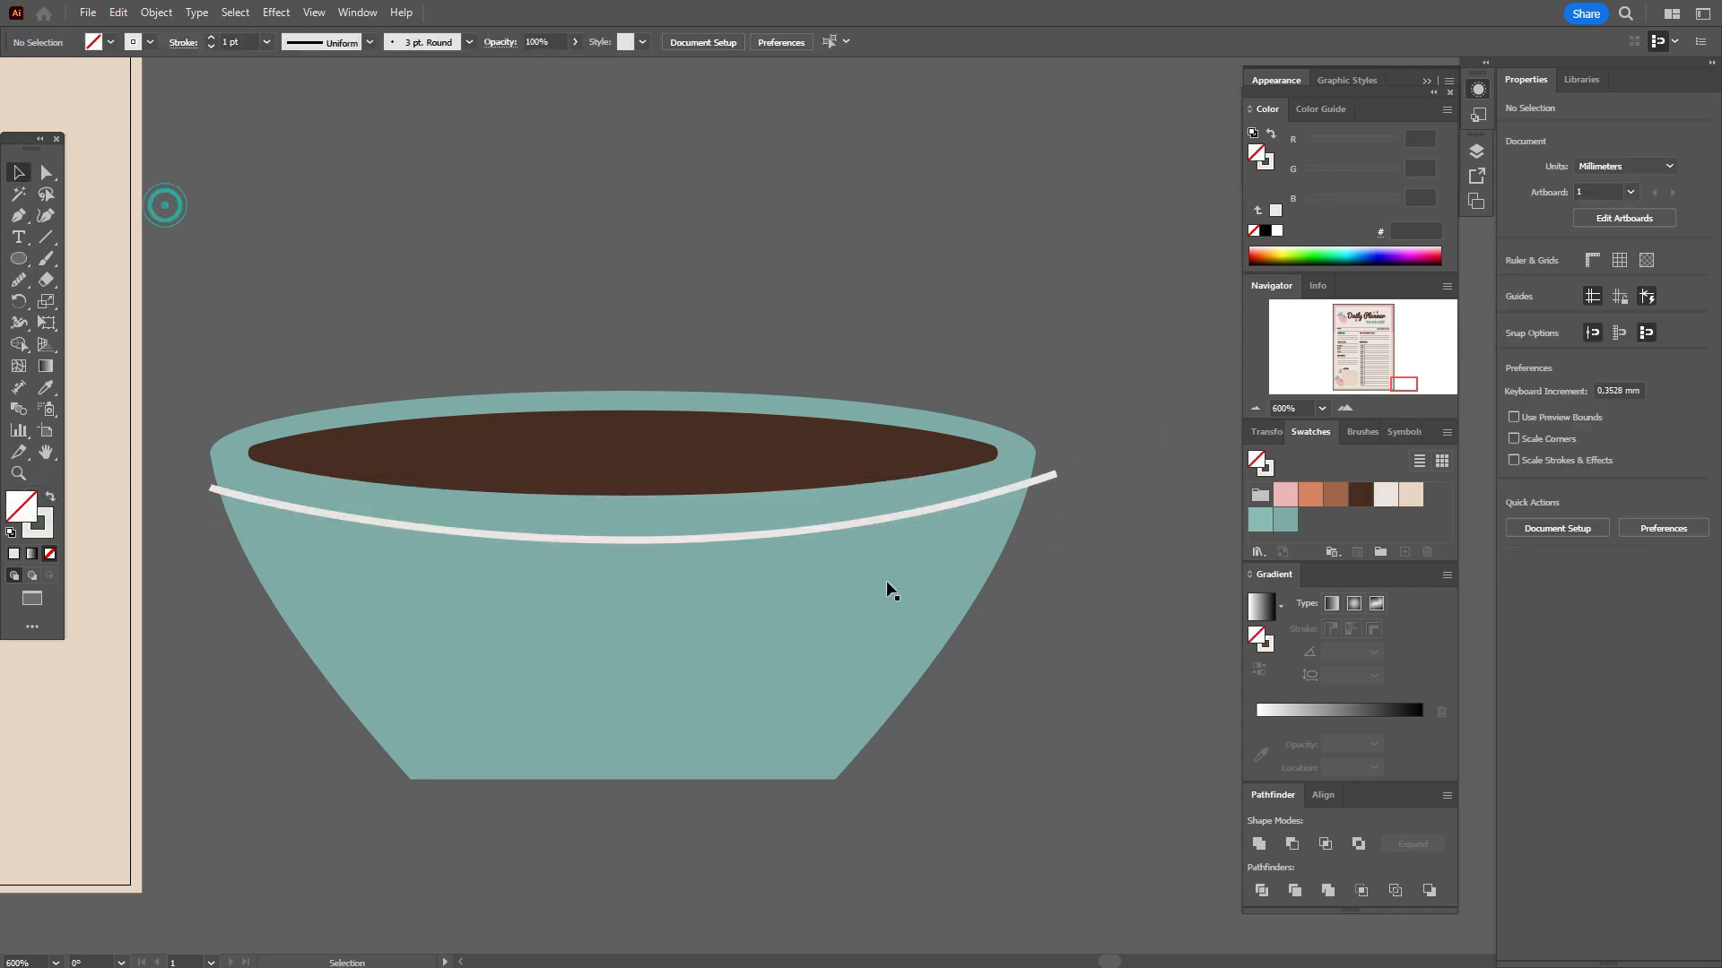
Expand the fill and stroke of the curved cream line into an editable shape
{"action": "left_click", "coordinate": [898, 520]}
{"action": "left_click", "coordinate": [156, 12]}
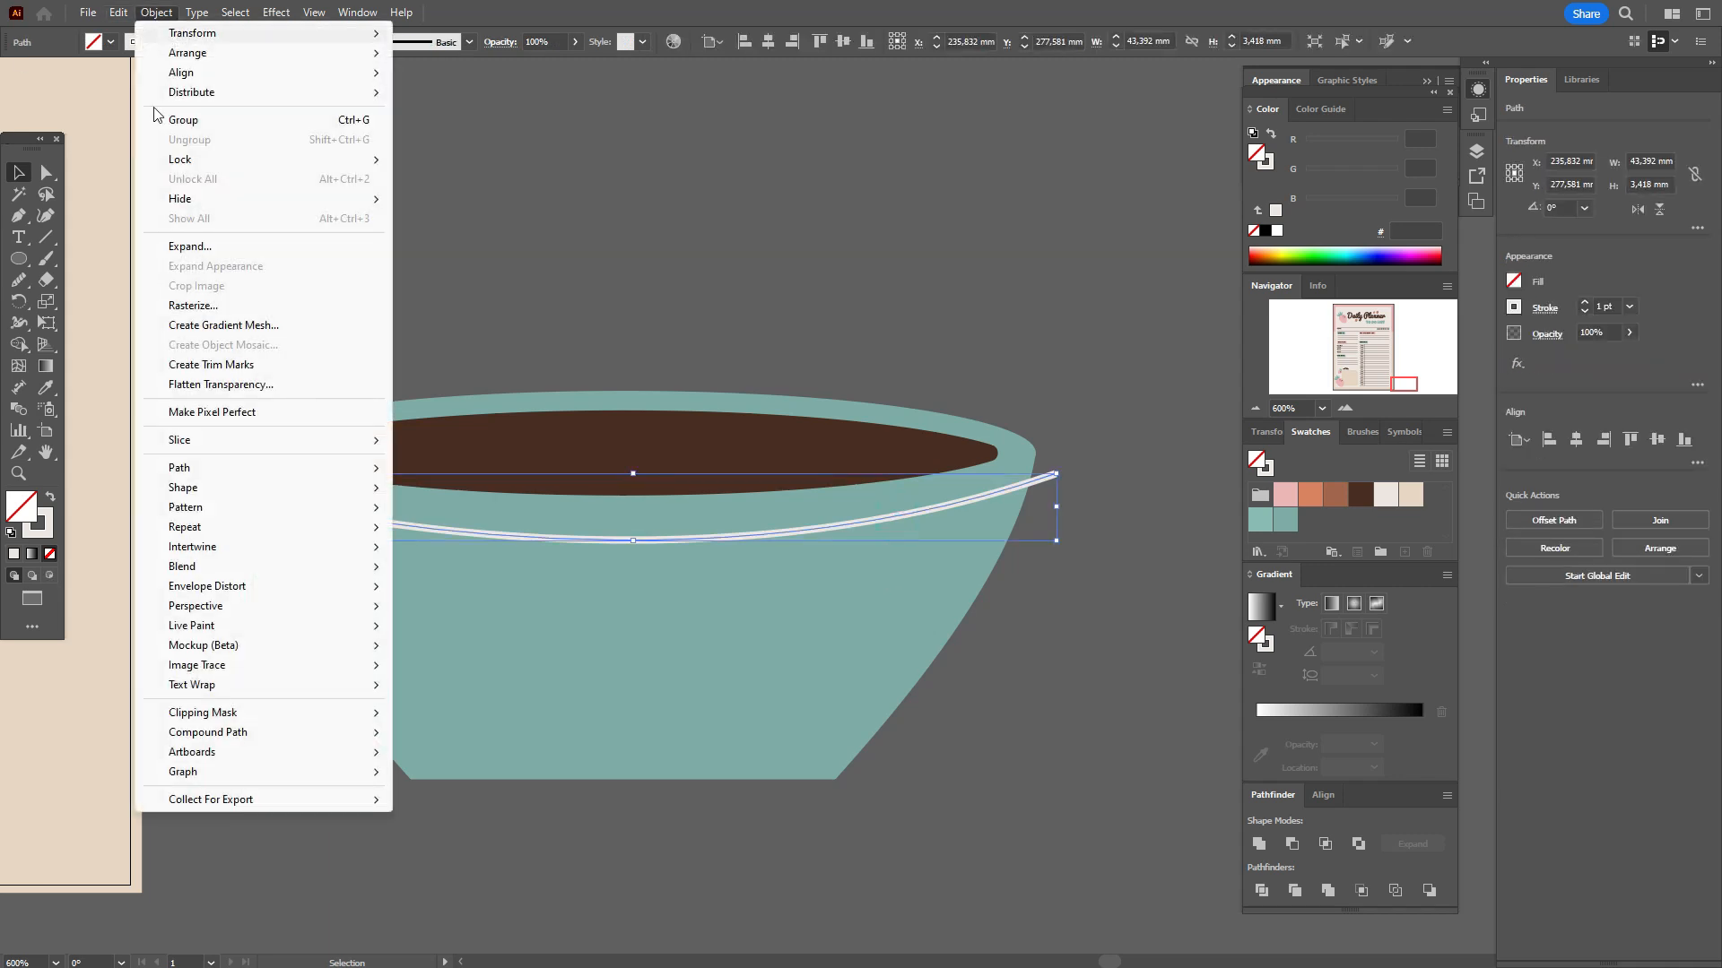
{"action": "left_click", "coordinate": [190, 246]}
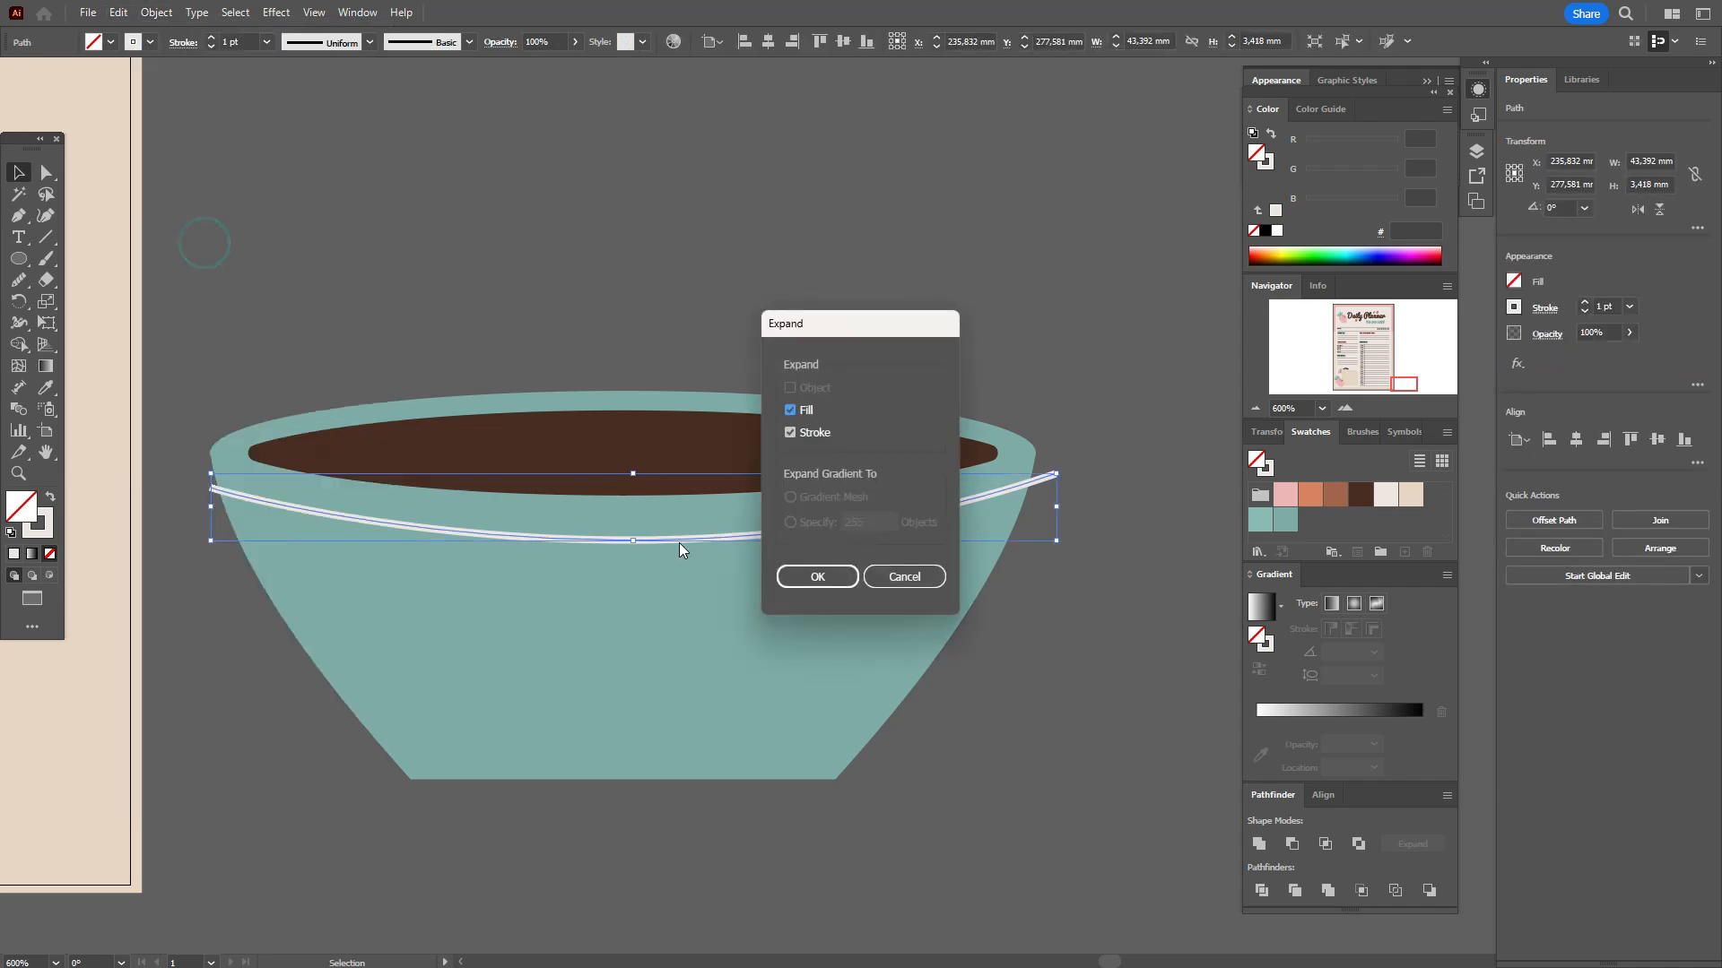
{"action": "left_click", "coordinate": [790, 582]}
Trim the cream band's ends that stick out past the cup body with the Shape Builder tool
{"action": "left_click", "coordinate": [796, 599], "text": "shift"}
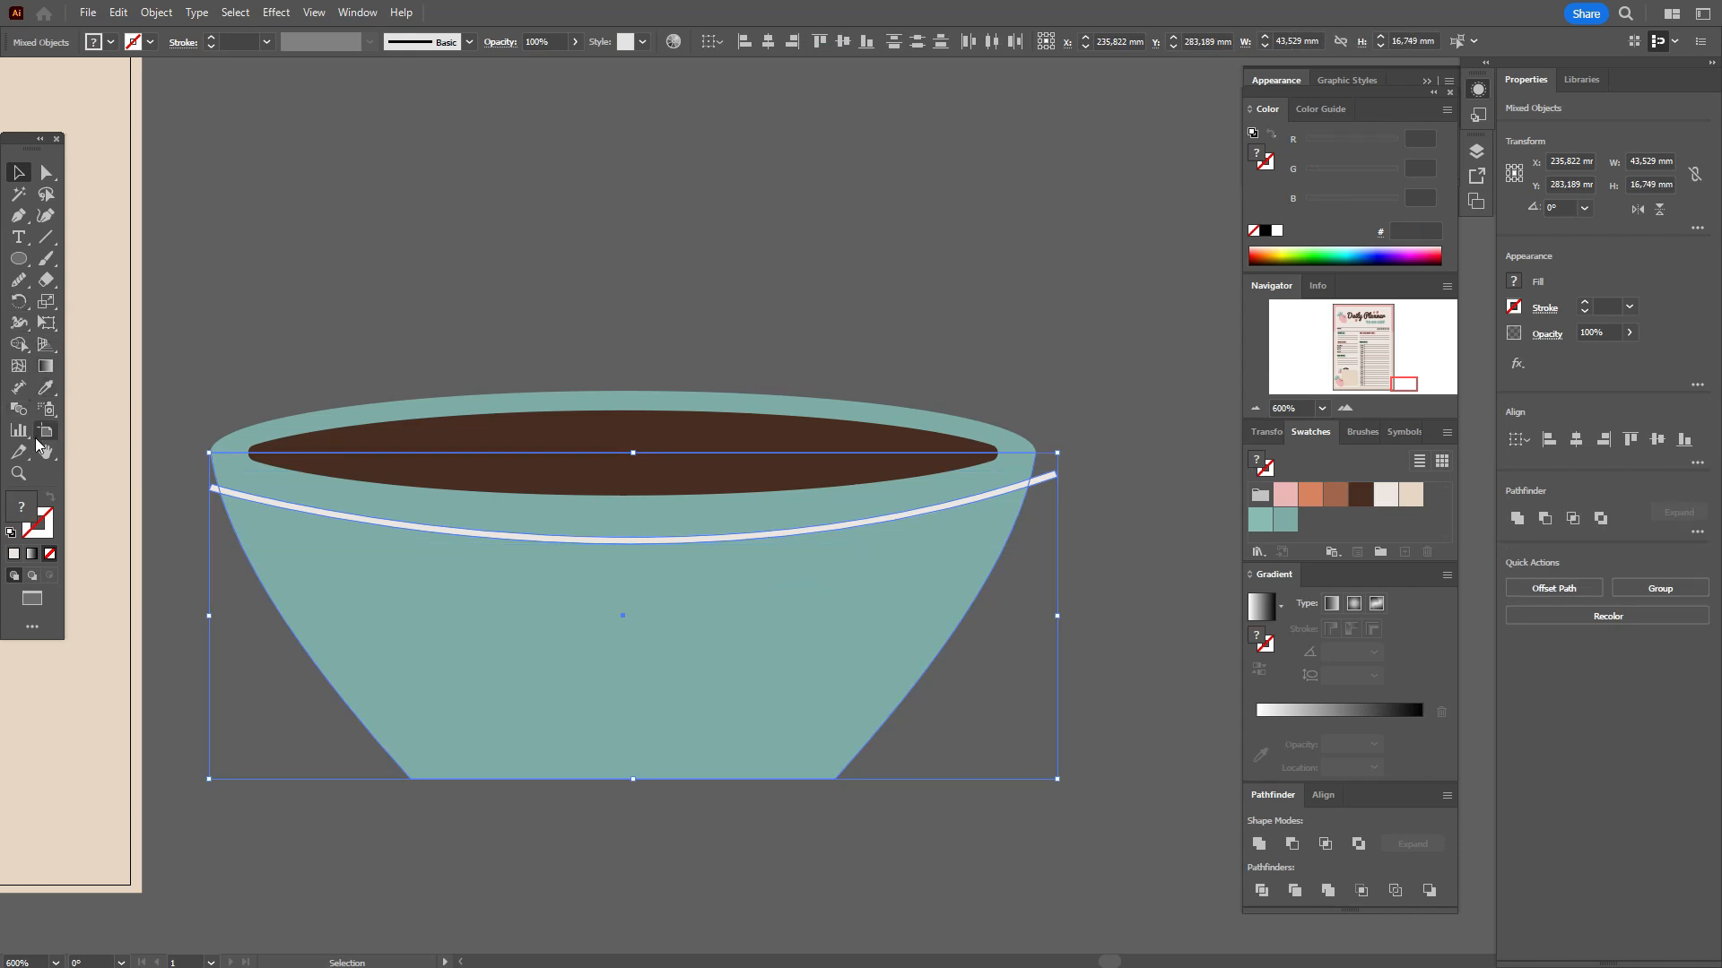
{"action": "left_click", "coordinate": [25, 344]}
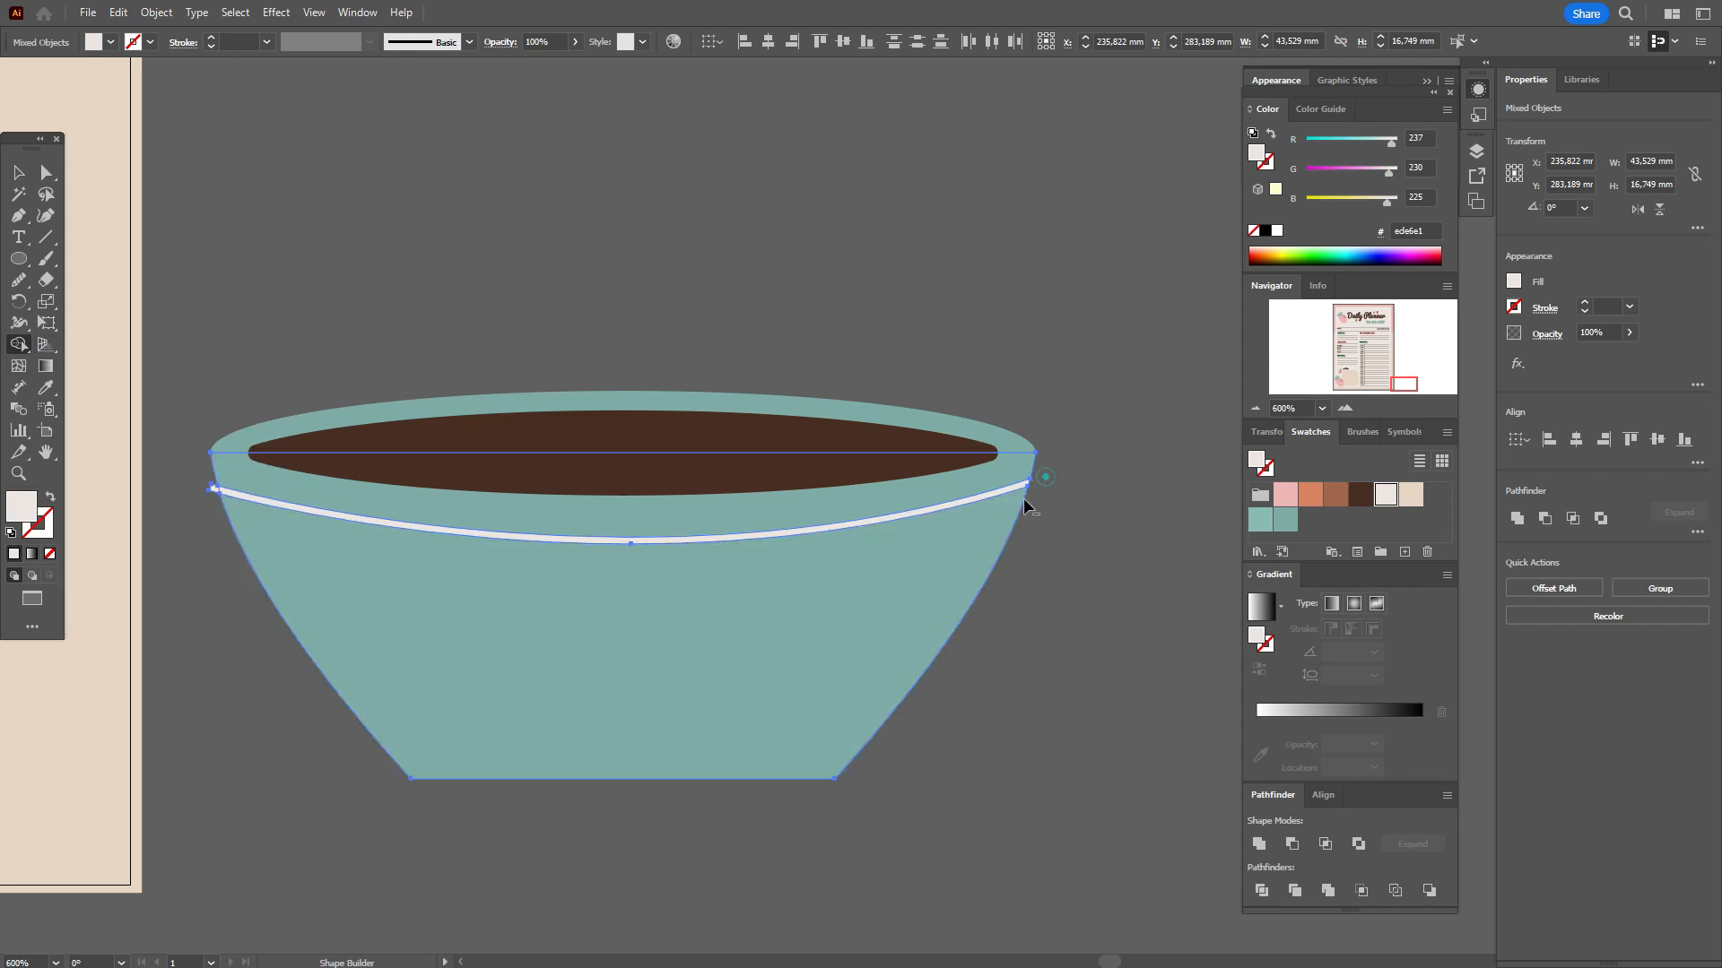
{"action": "left_click", "coordinate": [213, 490], "text": "alt"}
{"action": "left_click", "coordinate": [18, 172]}
{"action": "left_click", "coordinate": [257, 227]}
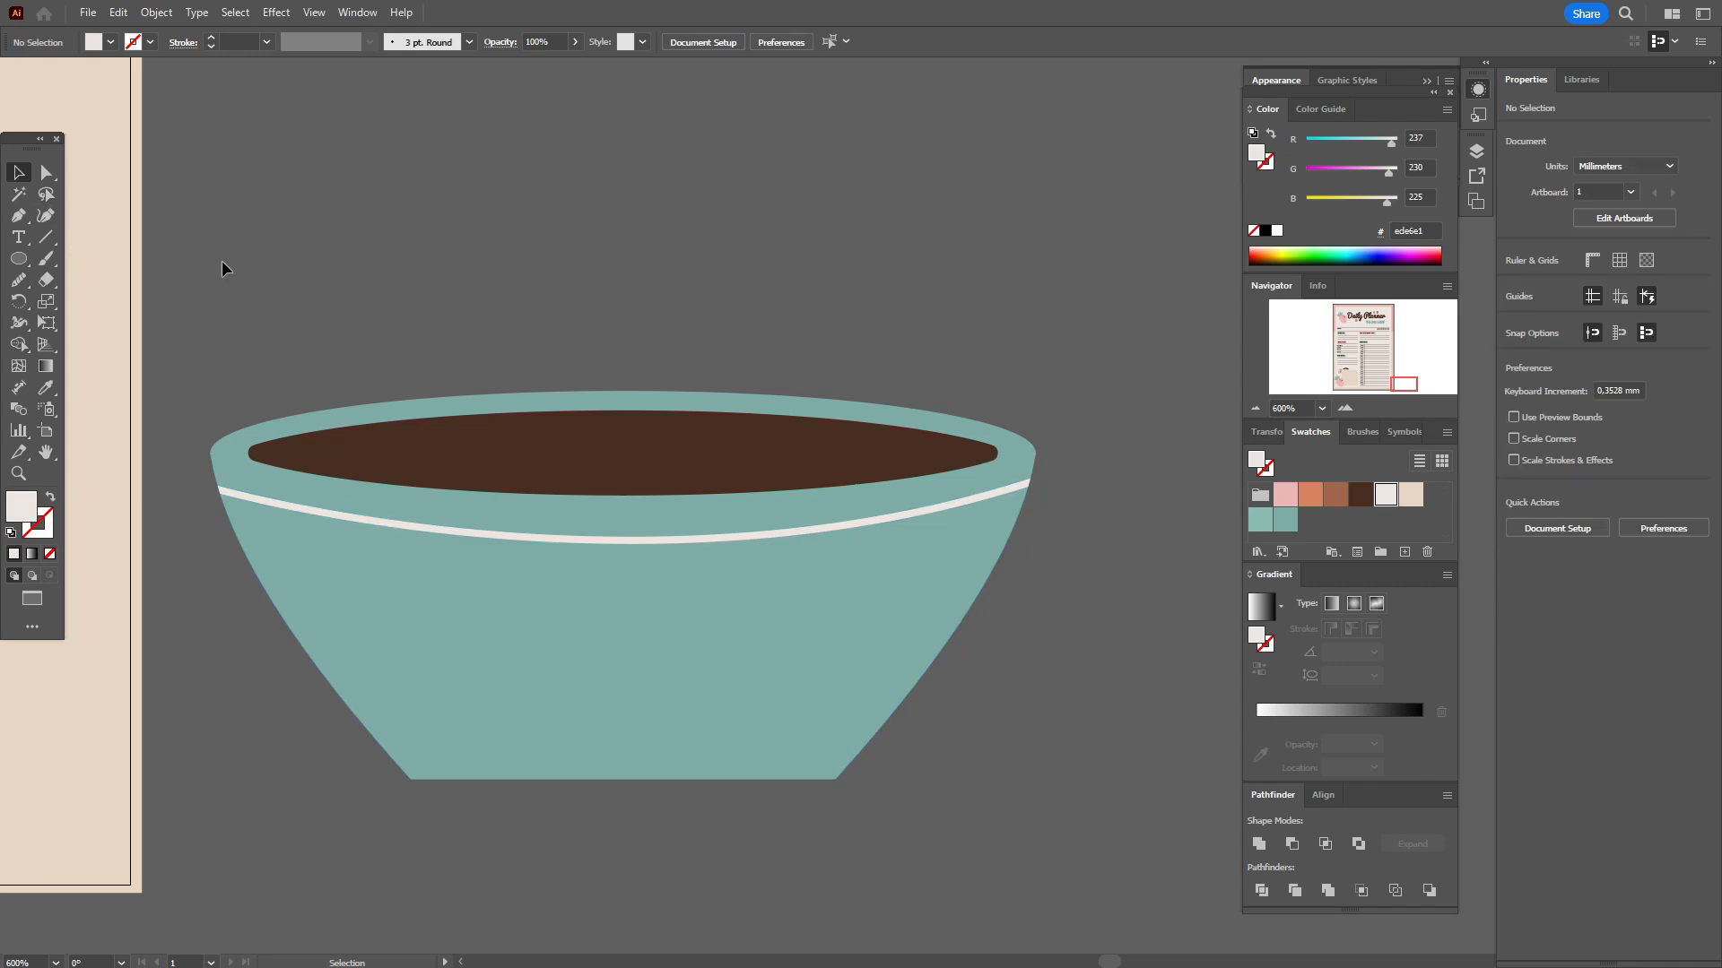
Draw a dark brown ellipse about 29.6 mm wide and 3.9 mm high across the cup's base as a saucer shadow
{"action": "left_click", "coordinate": [1359, 494]}
{"action": "left_click", "coordinate": [18, 261]}
{"action": "left_click_drag", "start_coordinate": [321, 755], "coordinate": [897, 831]}
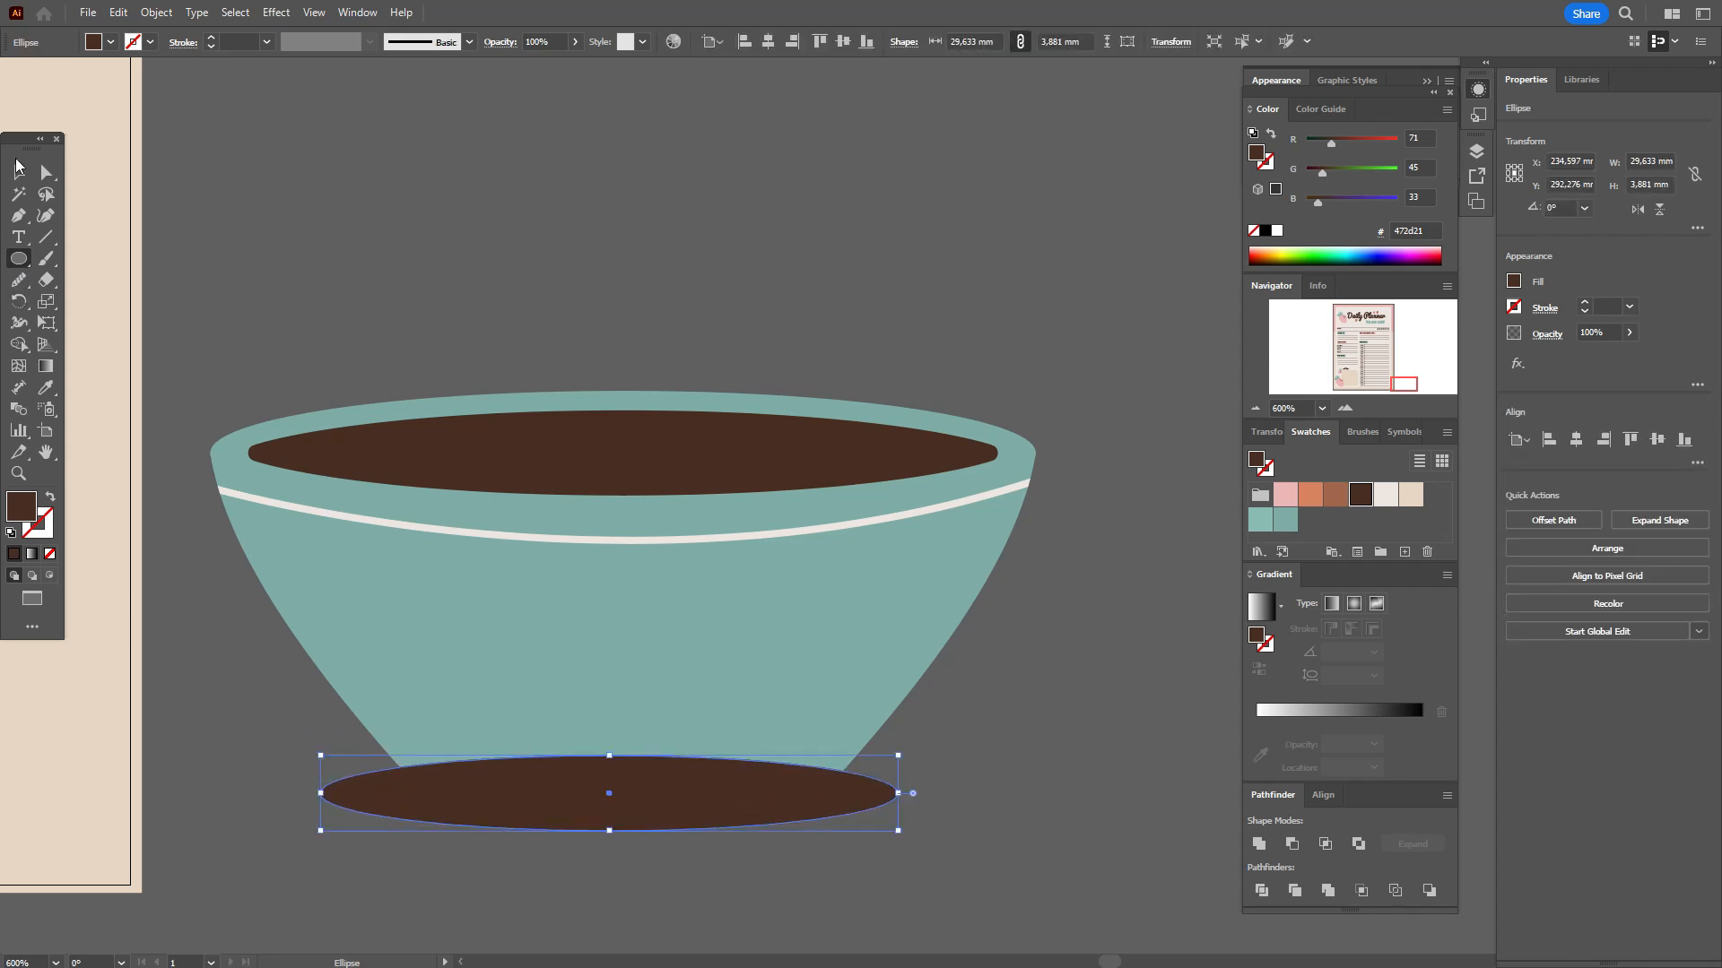
{"action": "left_click", "coordinate": [20, 192]}
{"action": "left_click", "coordinate": [18, 173]}
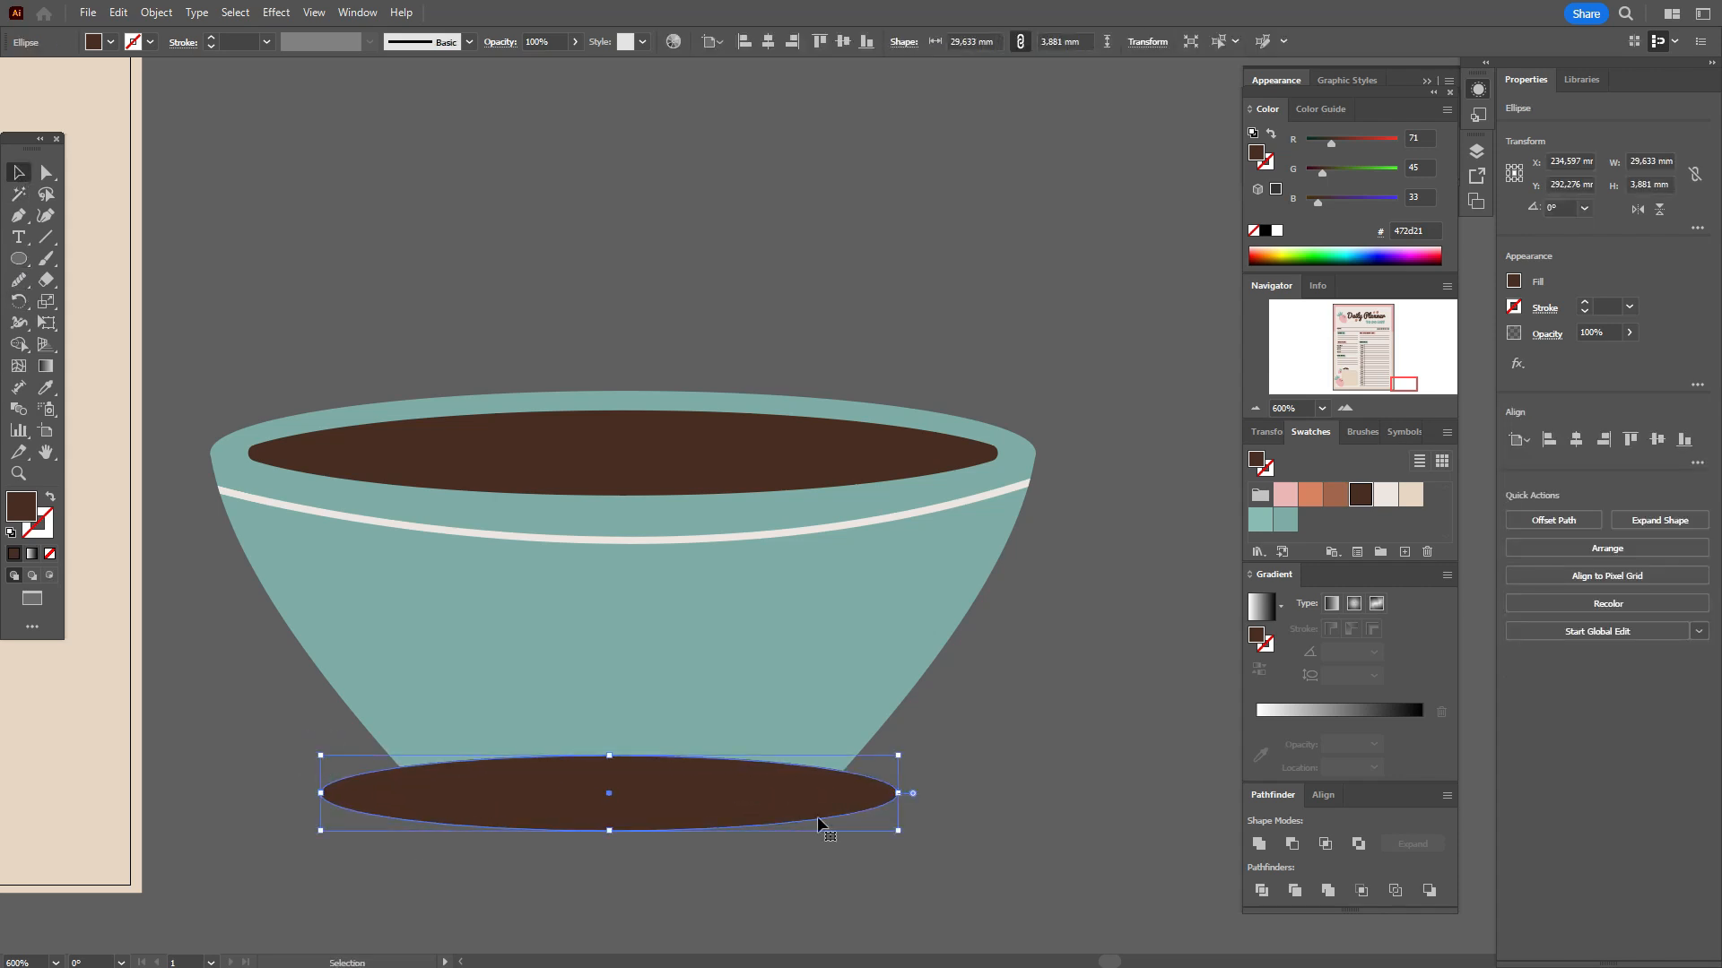
Send the dark brown base ellipse to the back and move it up slightly under the cup
{"action": "right_click", "coordinate": [762, 772]}
{"action": "mouse_move", "coordinate": [811, 672]}
{"action": "left_click", "coordinate": [1049, 728]}
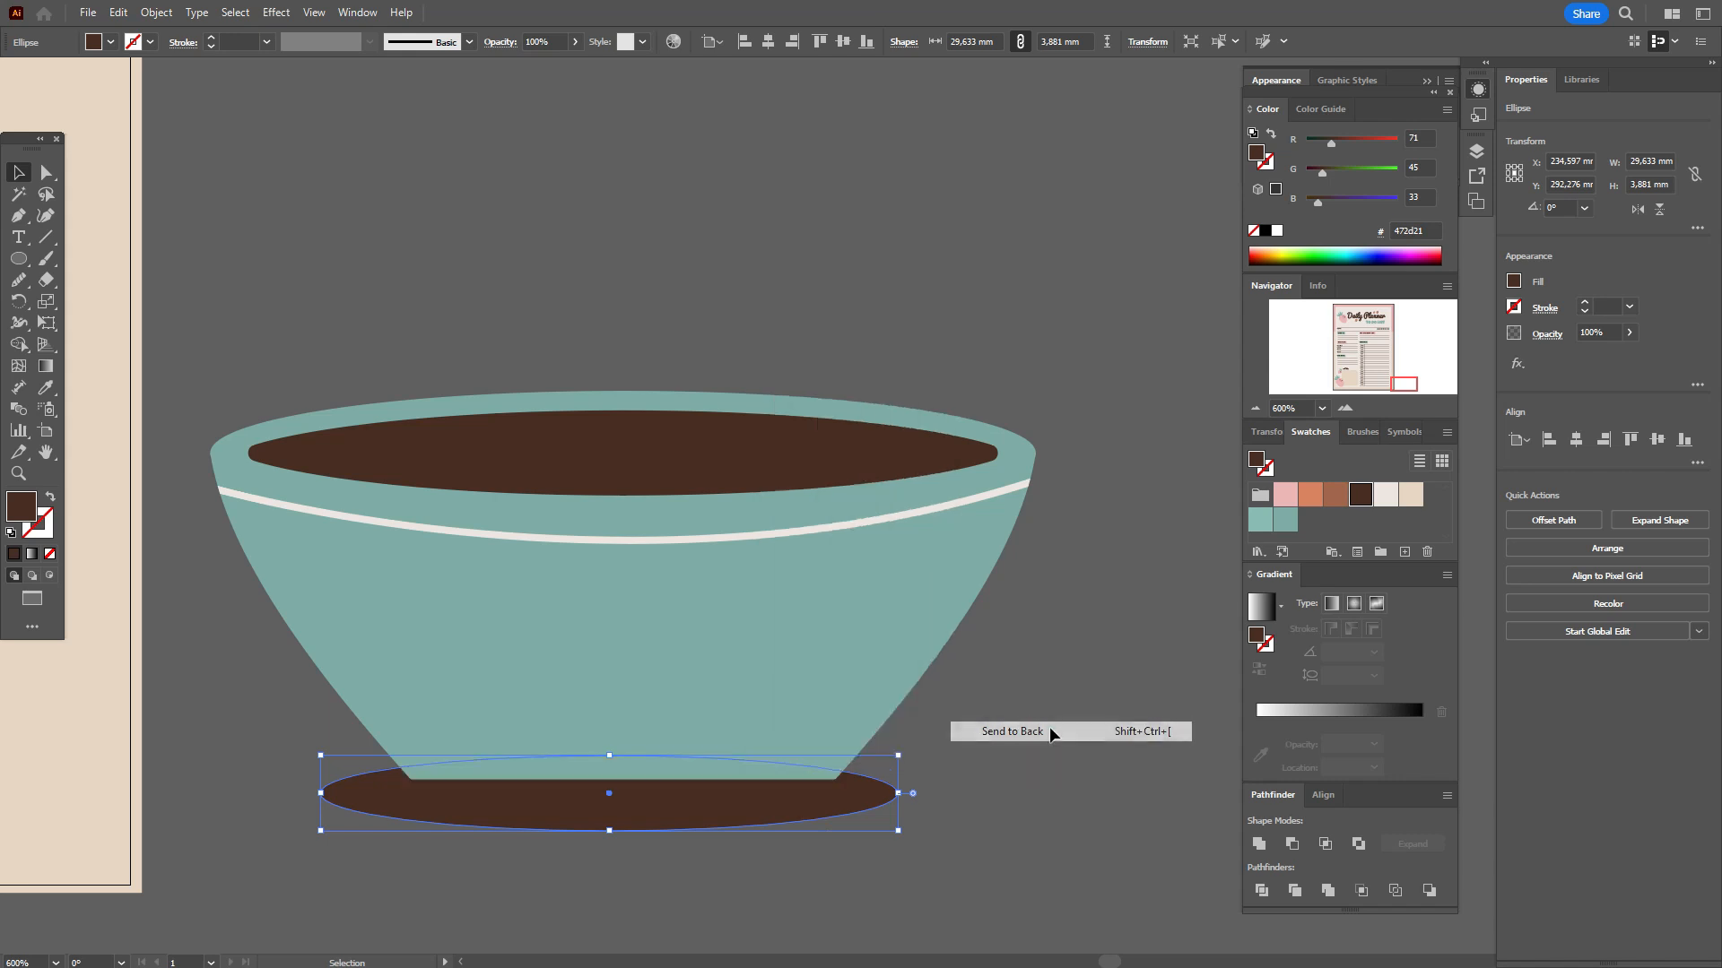
{"action": "left_click", "coordinate": [948, 823]}
{"action": "left_click_drag", "start_coordinate": [796, 821], "coordinate": [794, 815]}
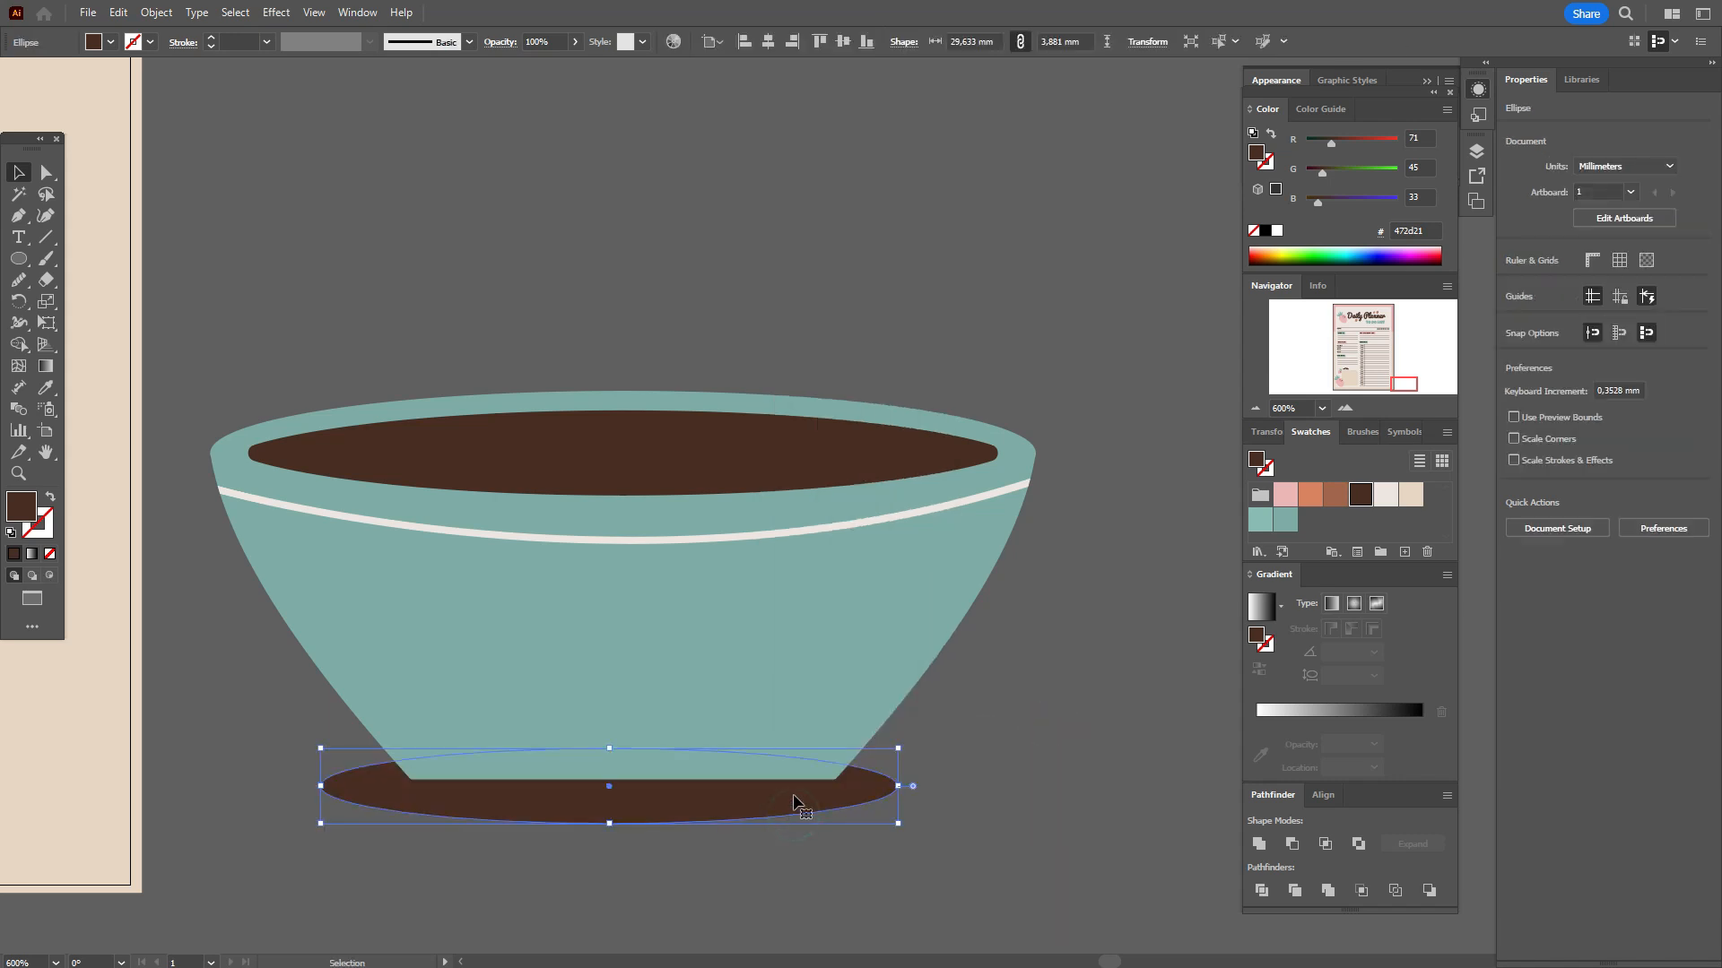
Soften the bottom corners and base edge of the teal cup body with the Smooth tool
{"action": "left_click", "coordinate": [809, 678]}
{"action": "left_click", "coordinate": [18, 281]}
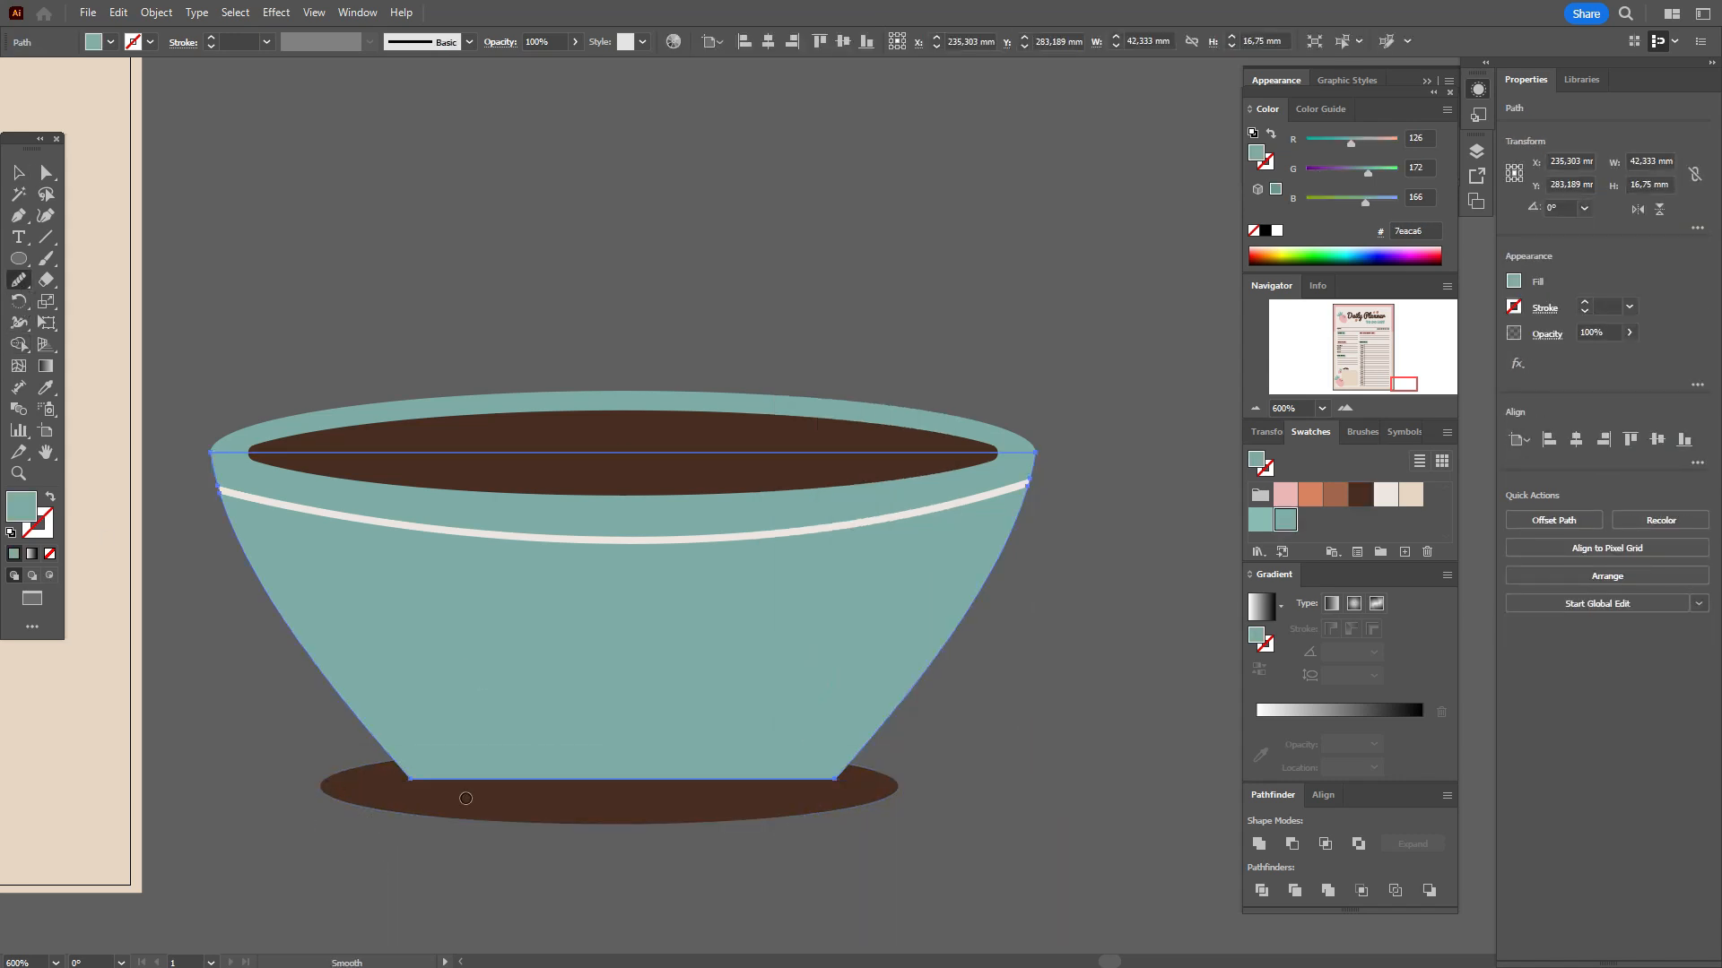
{"action": "mouse_move", "coordinate": [835, 783]}
{"action": "left_mouse_down"}
{"action": "mouse_move", "coordinate": [415, 781]}
{"action": "mouse_move", "coordinate": [504, 784]}
{"action": "mouse_move", "coordinate": [371, 761]}
{"action": "mouse_move", "coordinate": [371, 741]}
{"action": "mouse_move", "coordinate": [436, 819]}
{"action": "mouse_move", "coordinate": [413, 786]}
{"action": "mouse_move", "coordinate": [498, 786]}
{"action": "left_mouse_up"}
{"action": "left_click_drag", "start_coordinate": [416, 789], "coordinate": [511, 786]}
{"action": "left_click_drag", "start_coordinate": [440, 784], "coordinate": [578, 791]}
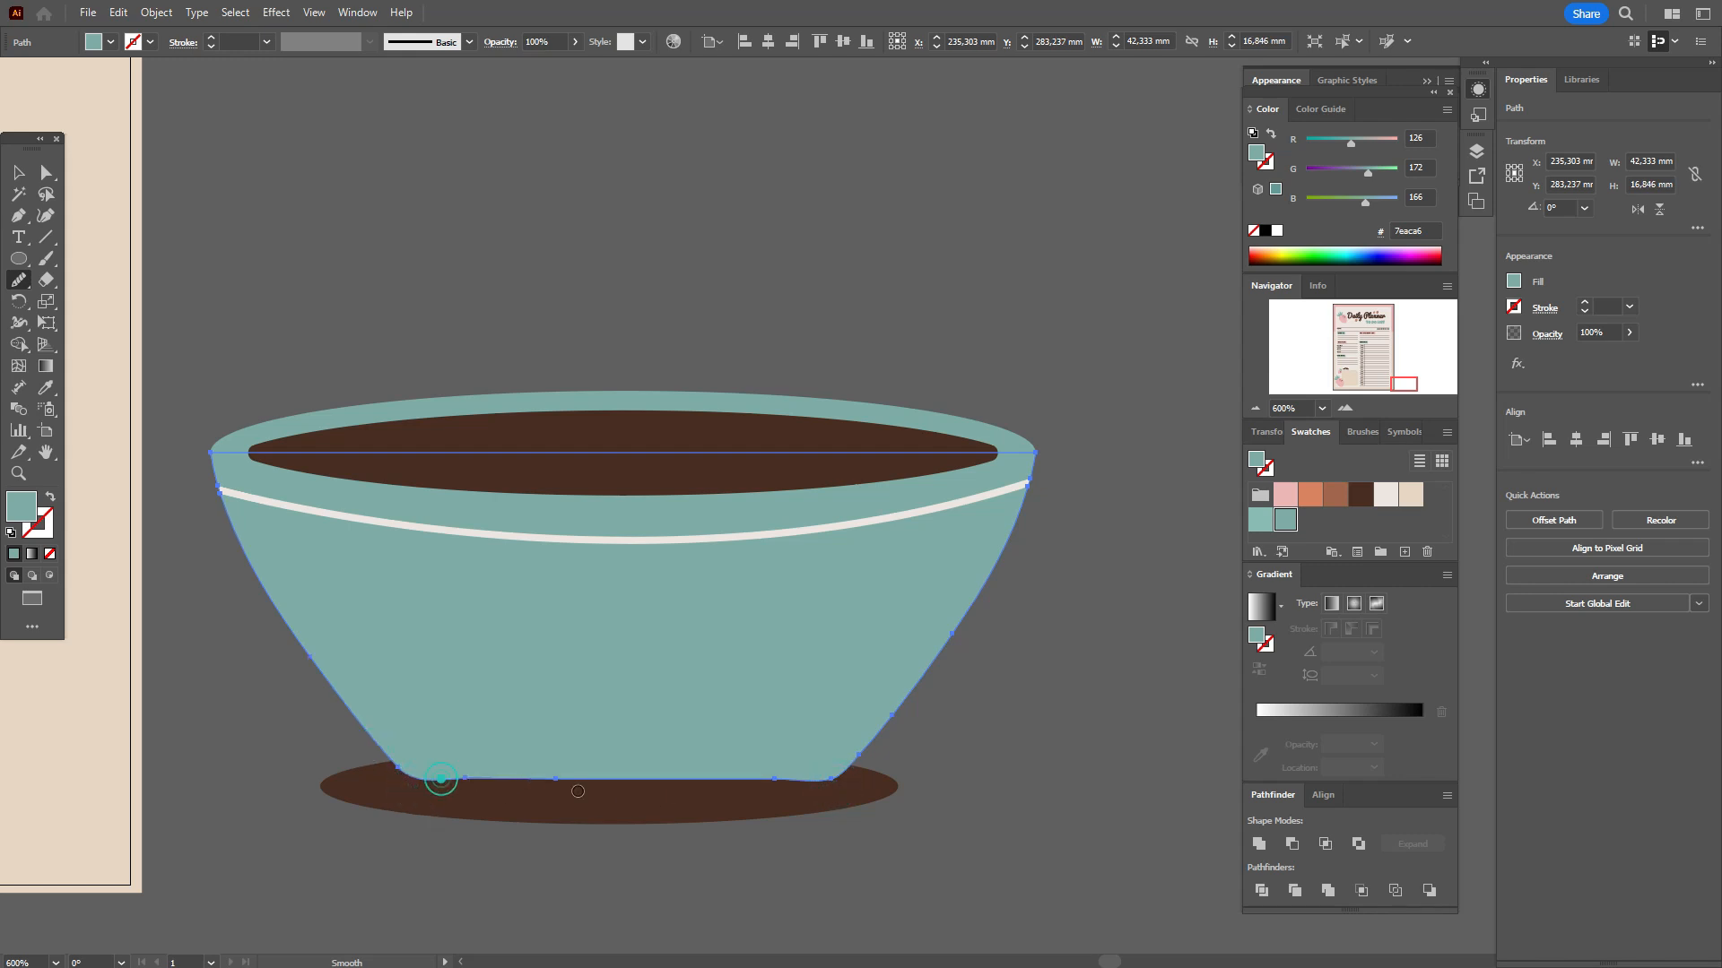
{"action": "mouse_move", "coordinate": [742, 788]}
{"action": "left_mouse_down"}
{"action": "mouse_move", "coordinate": [854, 768]}
{"action": "mouse_move", "coordinate": [817, 789]}
{"action": "mouse_move", "coordinate": [555, 778]}
{"action": "mouse_move", "coordinate": [691, 772]}
{"action": "mouse_move", "coordinate": [632, 779]}
{"action": "left_mouse_up"}
{"action": "left_click_drag", "start_coordinate": [653, 778], "coordinate": [752, 781]}
{"action": "left_click", "coordinate": [17, 173]}
Shift the top anchor point of the teal rim ellipse slightly to the left
{"action": "left_click", "coordinate": [500, 401]}
{"action": "left_click", "coordinate": [46, 173]}
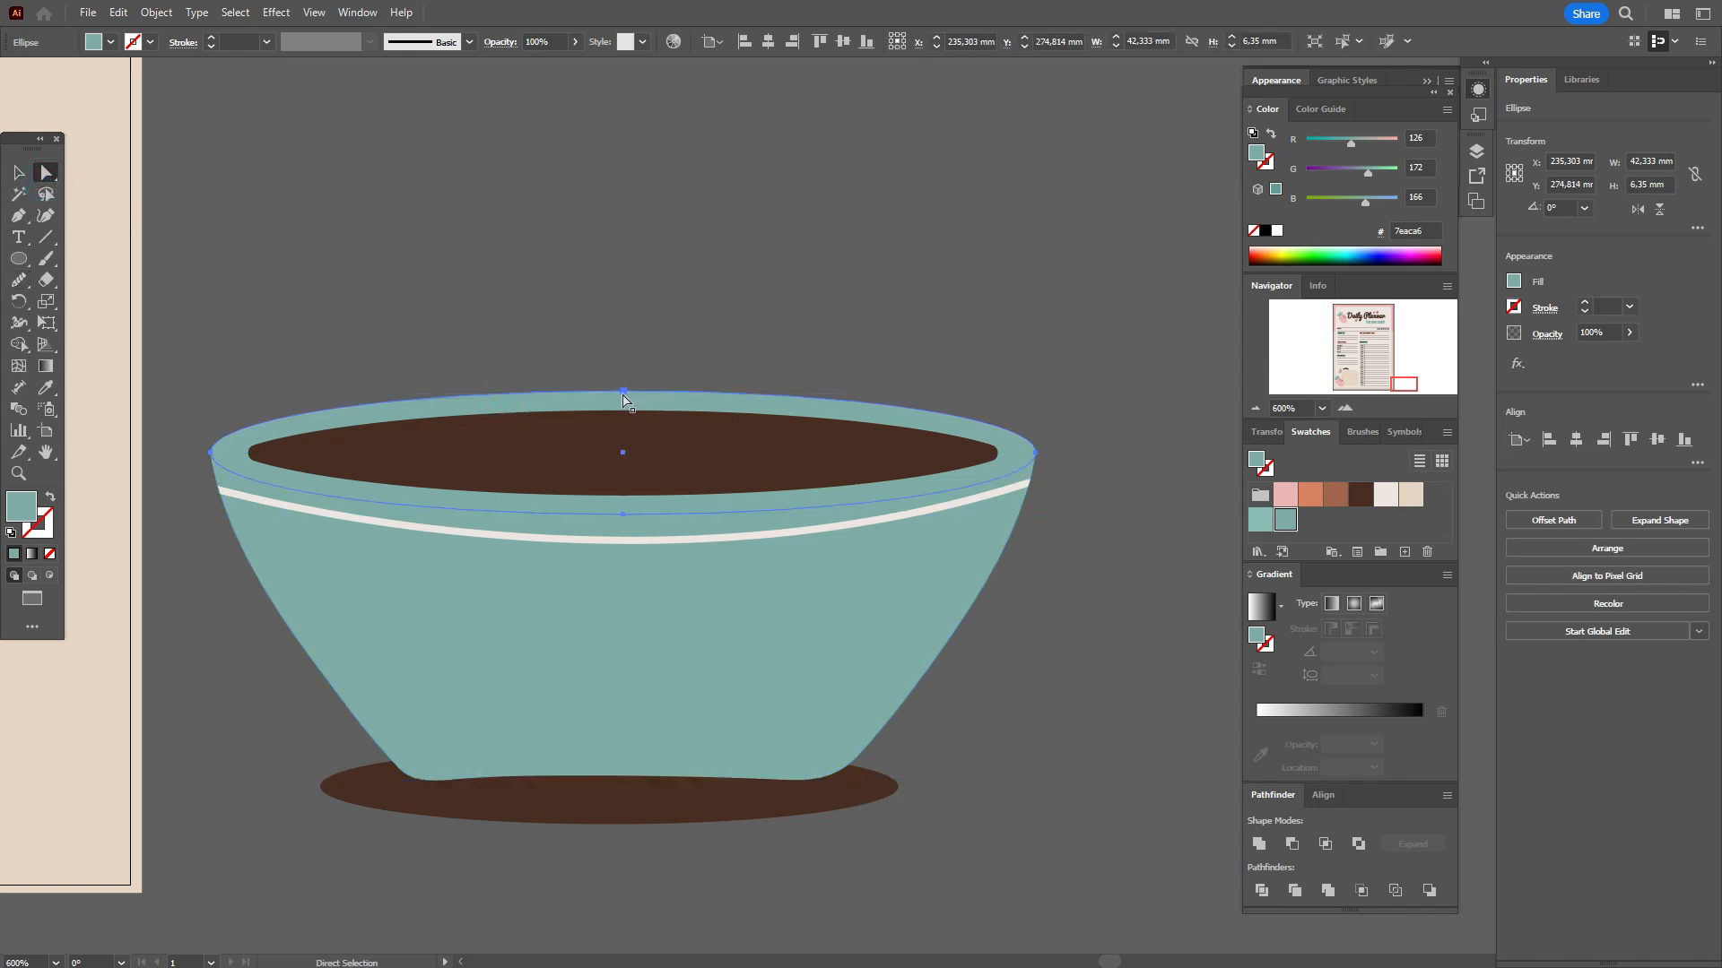
{"action": "left_click", "coordinate": [623, 394]}
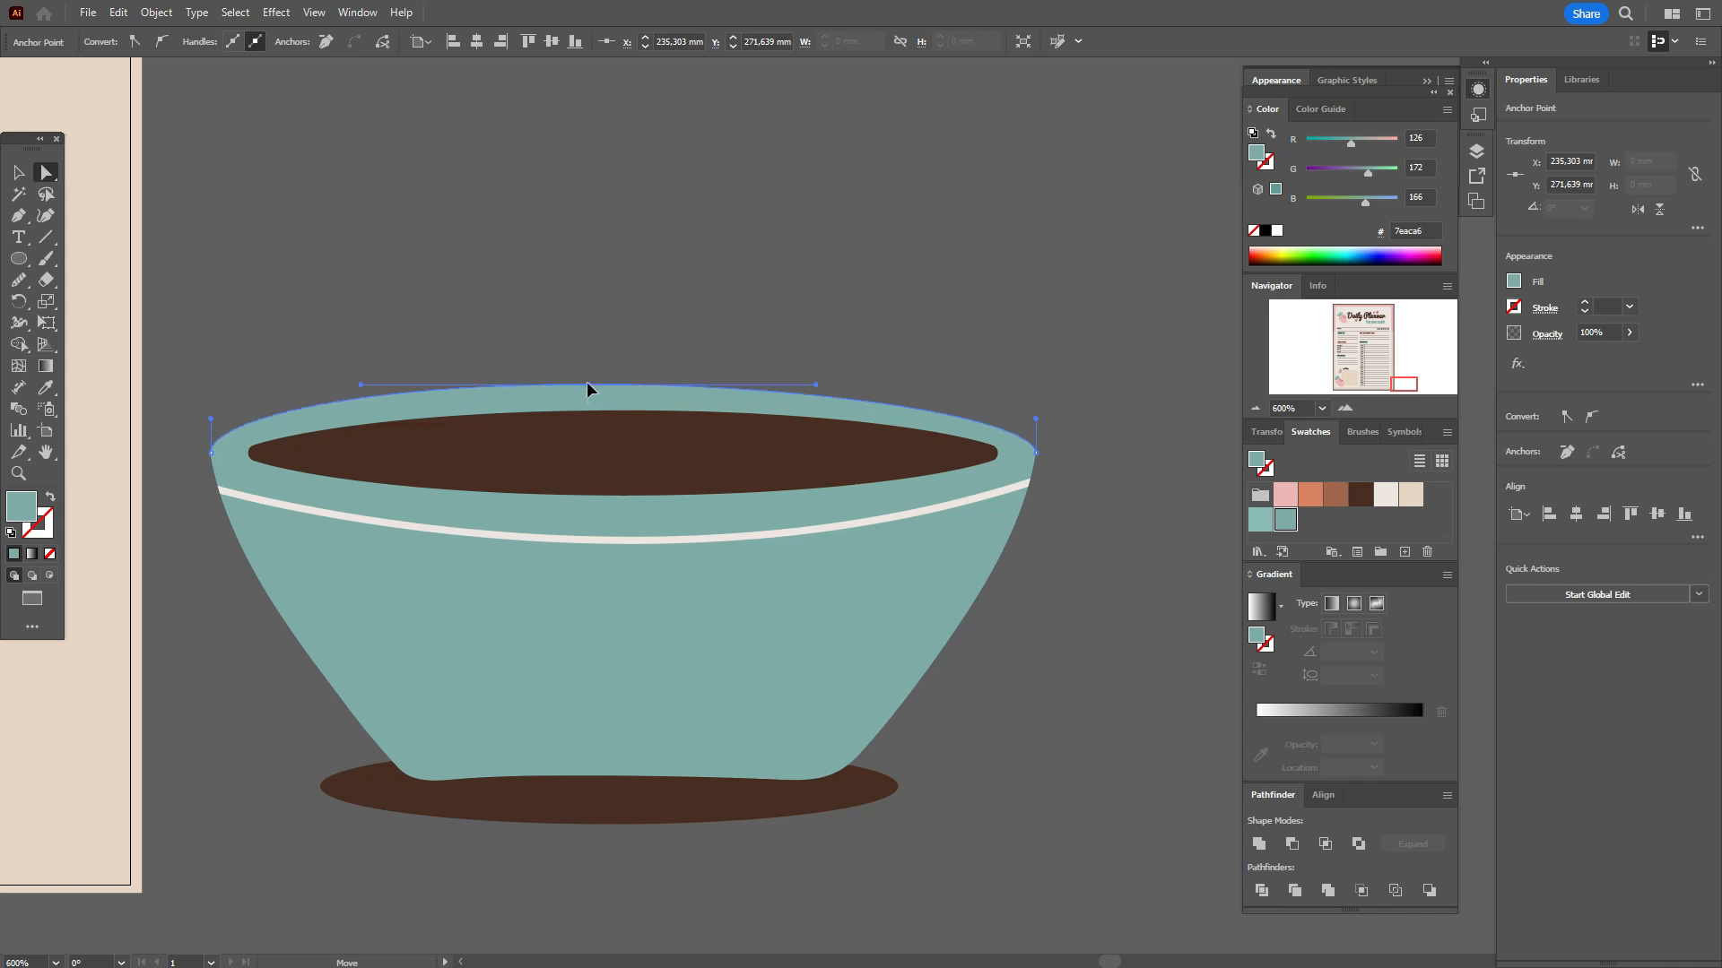
{"action": "left_click", "coordinate": [640, 329]}
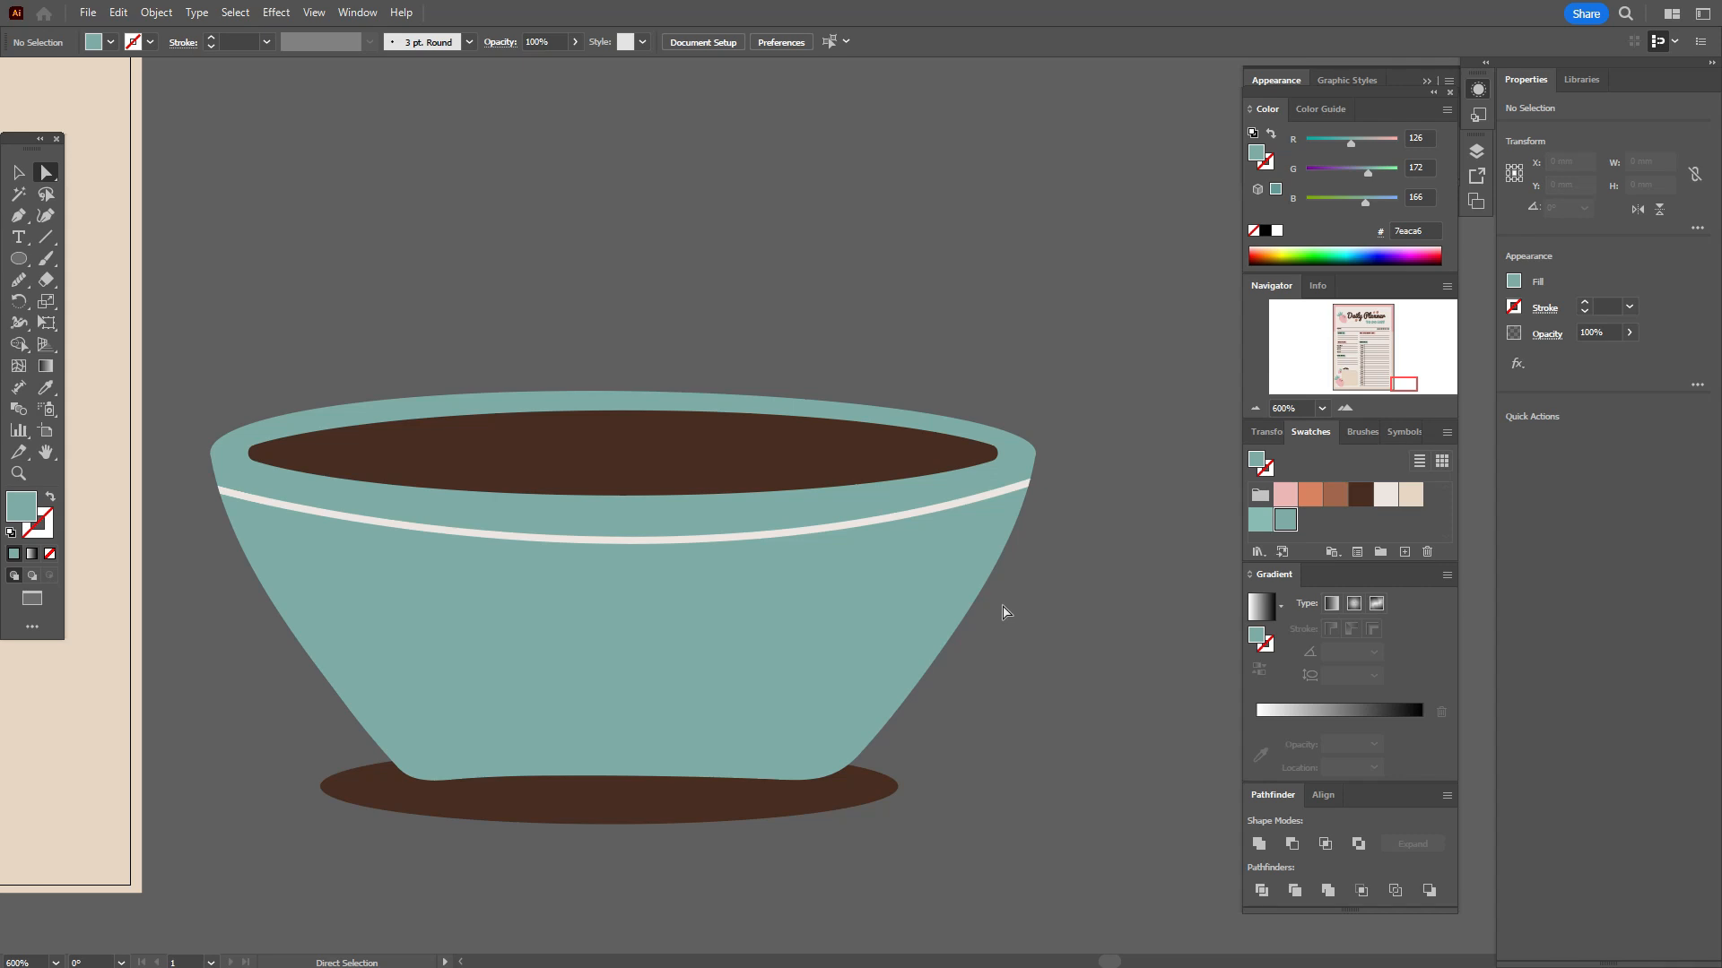
Draw a teal ellipse about 11.3 mm wide beside the cup's right side and stretch it to about 8.1 mm high
{"action": "left_click", "coordinate": [44, 456]}
{"action": "left_click_drag", "start_coordinate": [894, 596], "coordinate": [828, 600]}
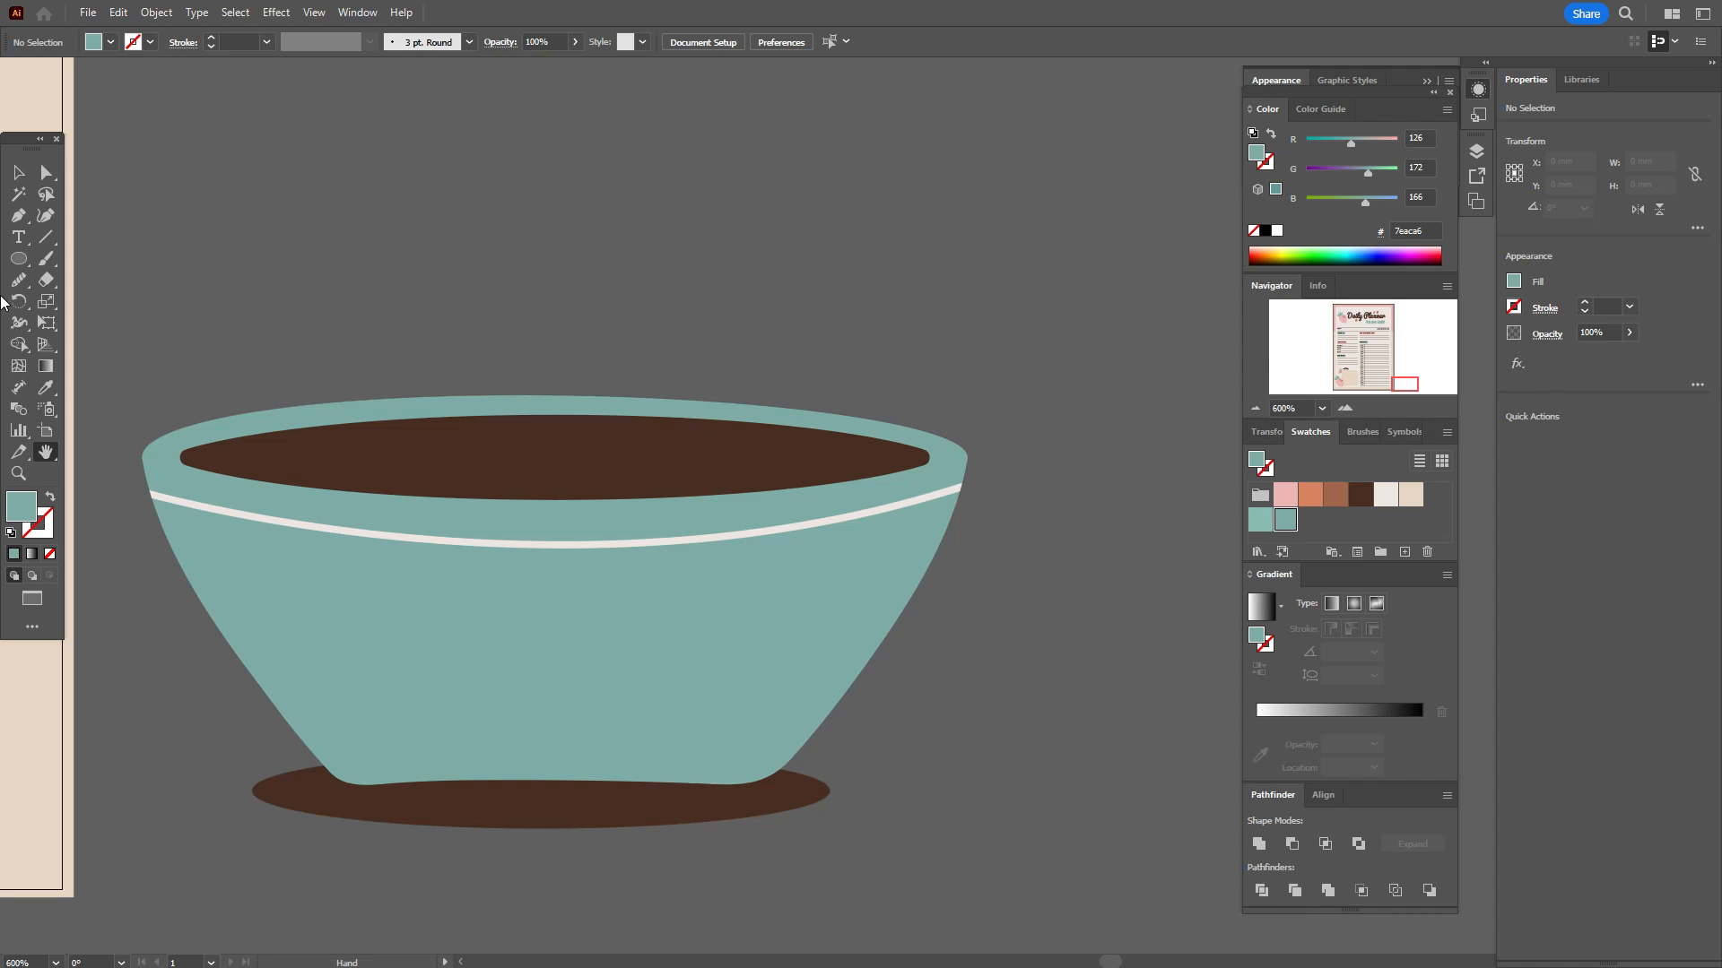
{"action": "left_click", "coordinate": [18, 259]}
{"action": "left_click_drag", "start_coordinate": [961, 540], "coordinate": [1180, 657]}
{"action": "left_click", "coordinate": [13, 175]}
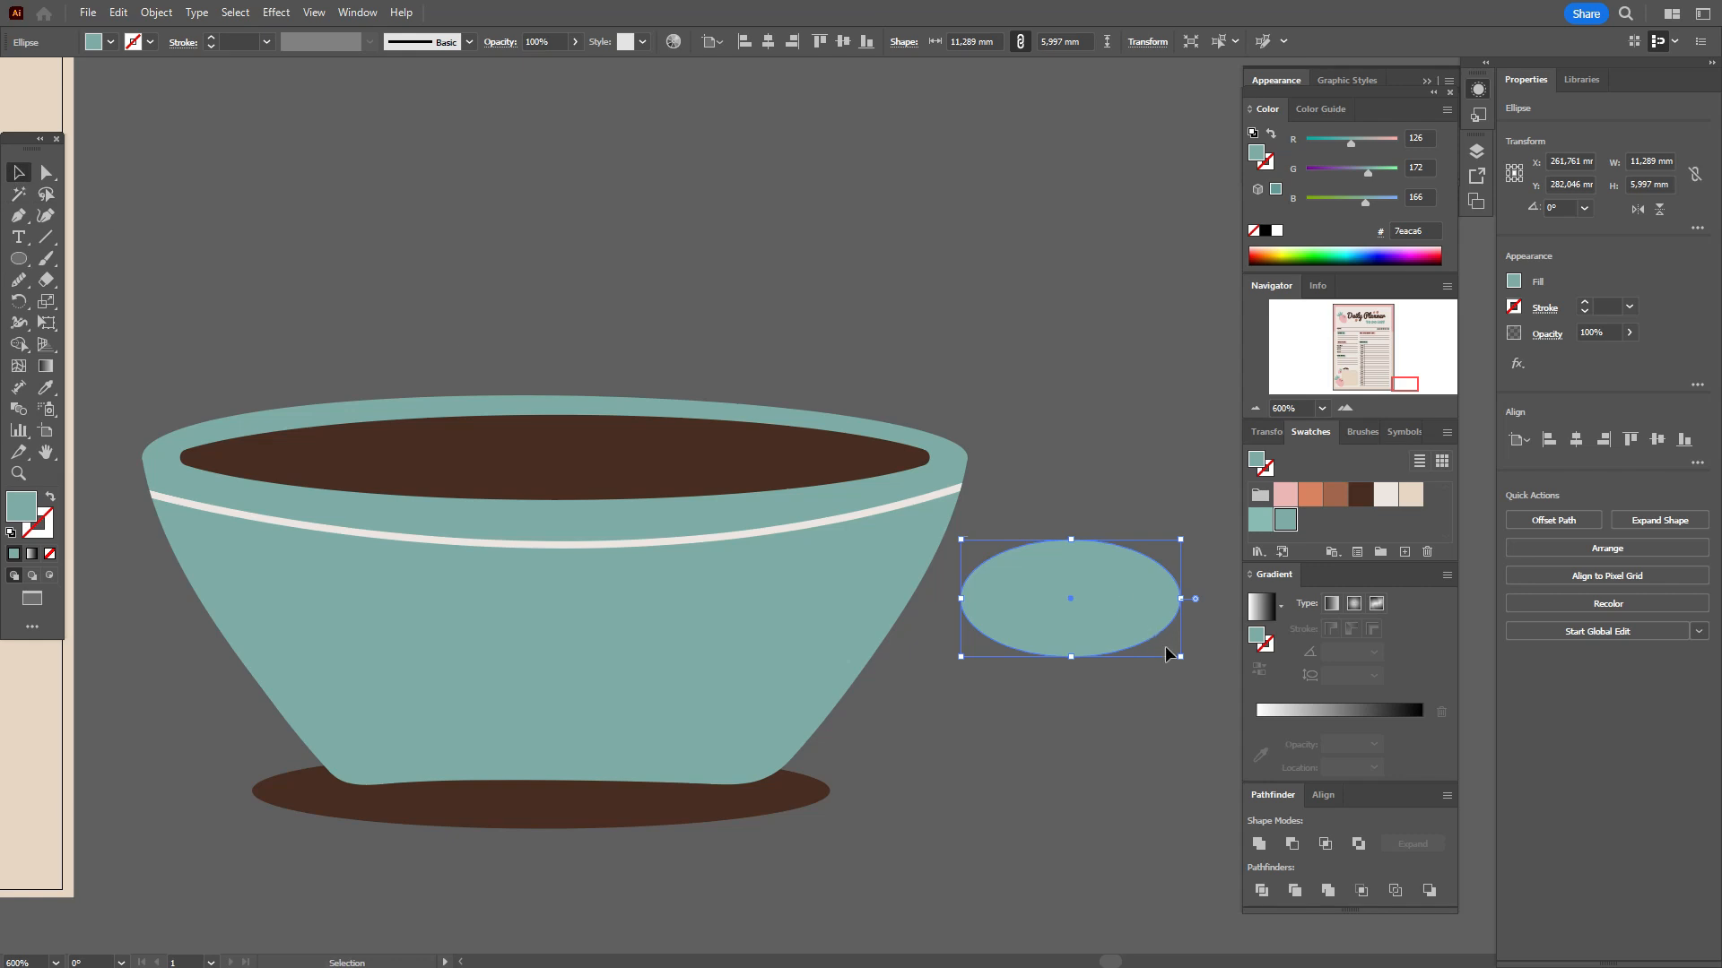
{"action": "left_click_drag", "start_coordinate": [1073, 661], "coordinate": [1073, 697]}
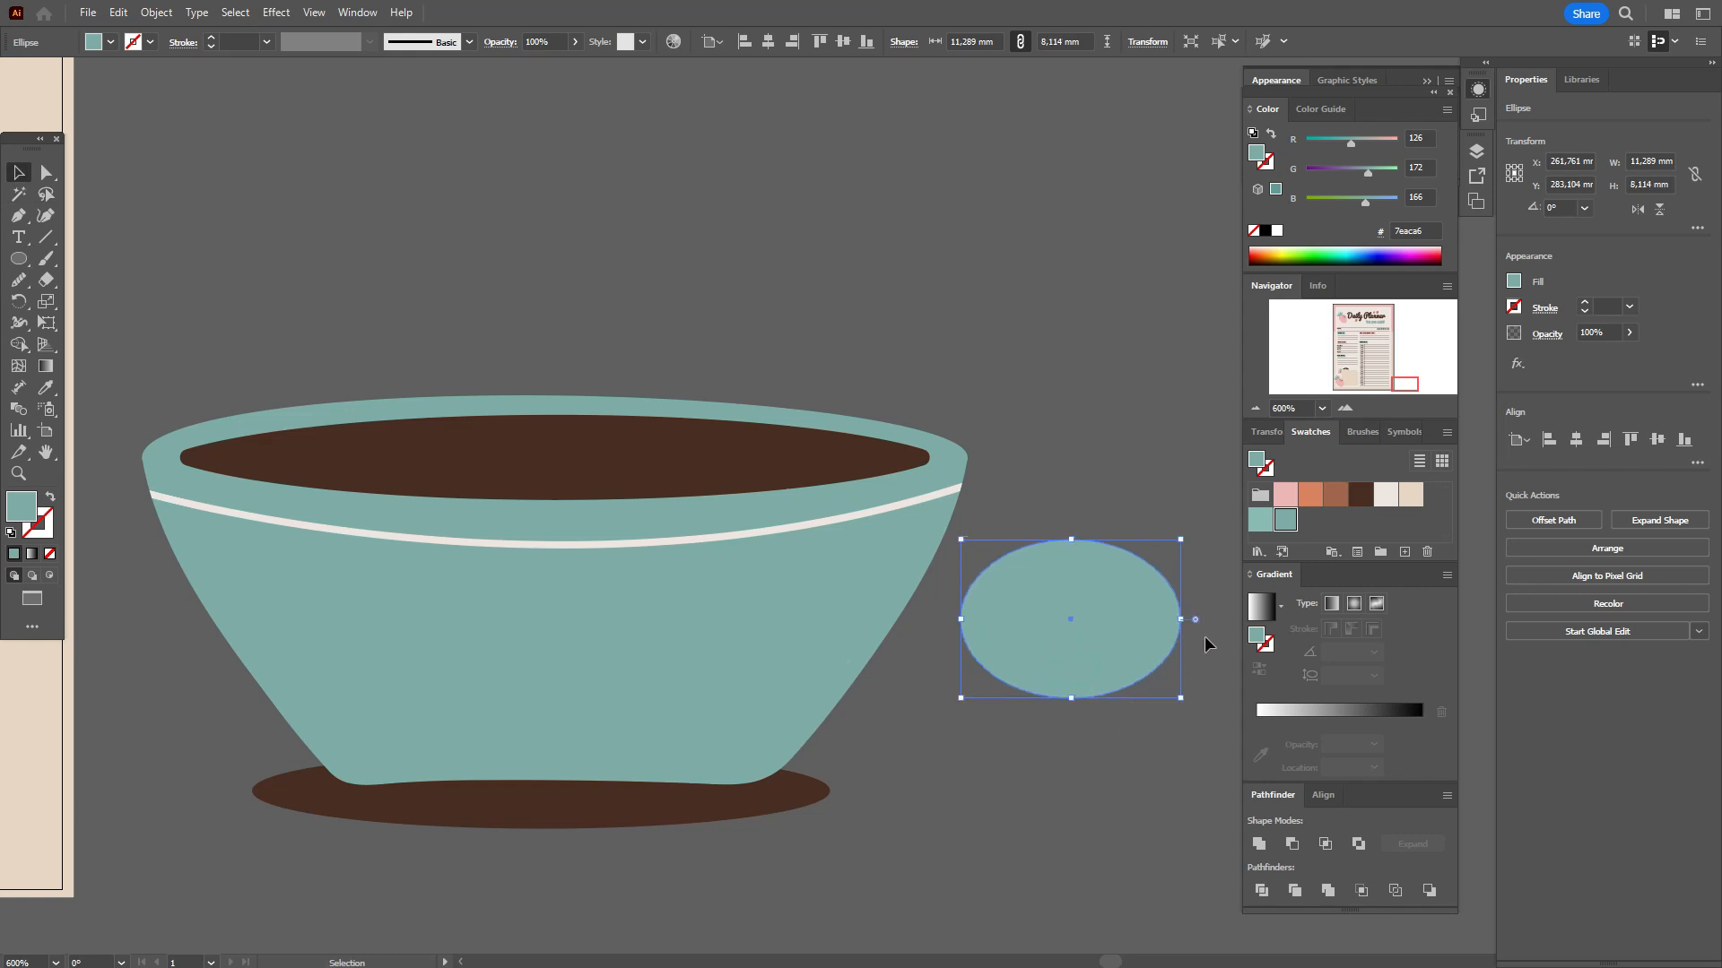
Rotate the teal handle ellipse about 18°, move it against the cup's right side and send it to the back
{"action": "left_click_drag", "start_coordinate": [1188, 619], "coordinate": [1182, 584]}
{"action": "left_click_drag", "start_coordinate": [1089, 628], "coordinate": [1019, 610]}
{"action": "right_click", "coordinate": [1019, 610]}
{"action": "mouse_move", "coordinate": [1162, 531]}
{"action": "left_click", "coordinate": [1255, 580]}
{"action": "left_click", "coordinate": [1067, 614]}
{"action": "left_click", "coordinate": [993, 606]}
Duplicate the teal handle ellipse in place and fill the copy with cream ede6e1
{"action": "key", "text": "ctrl+c"}
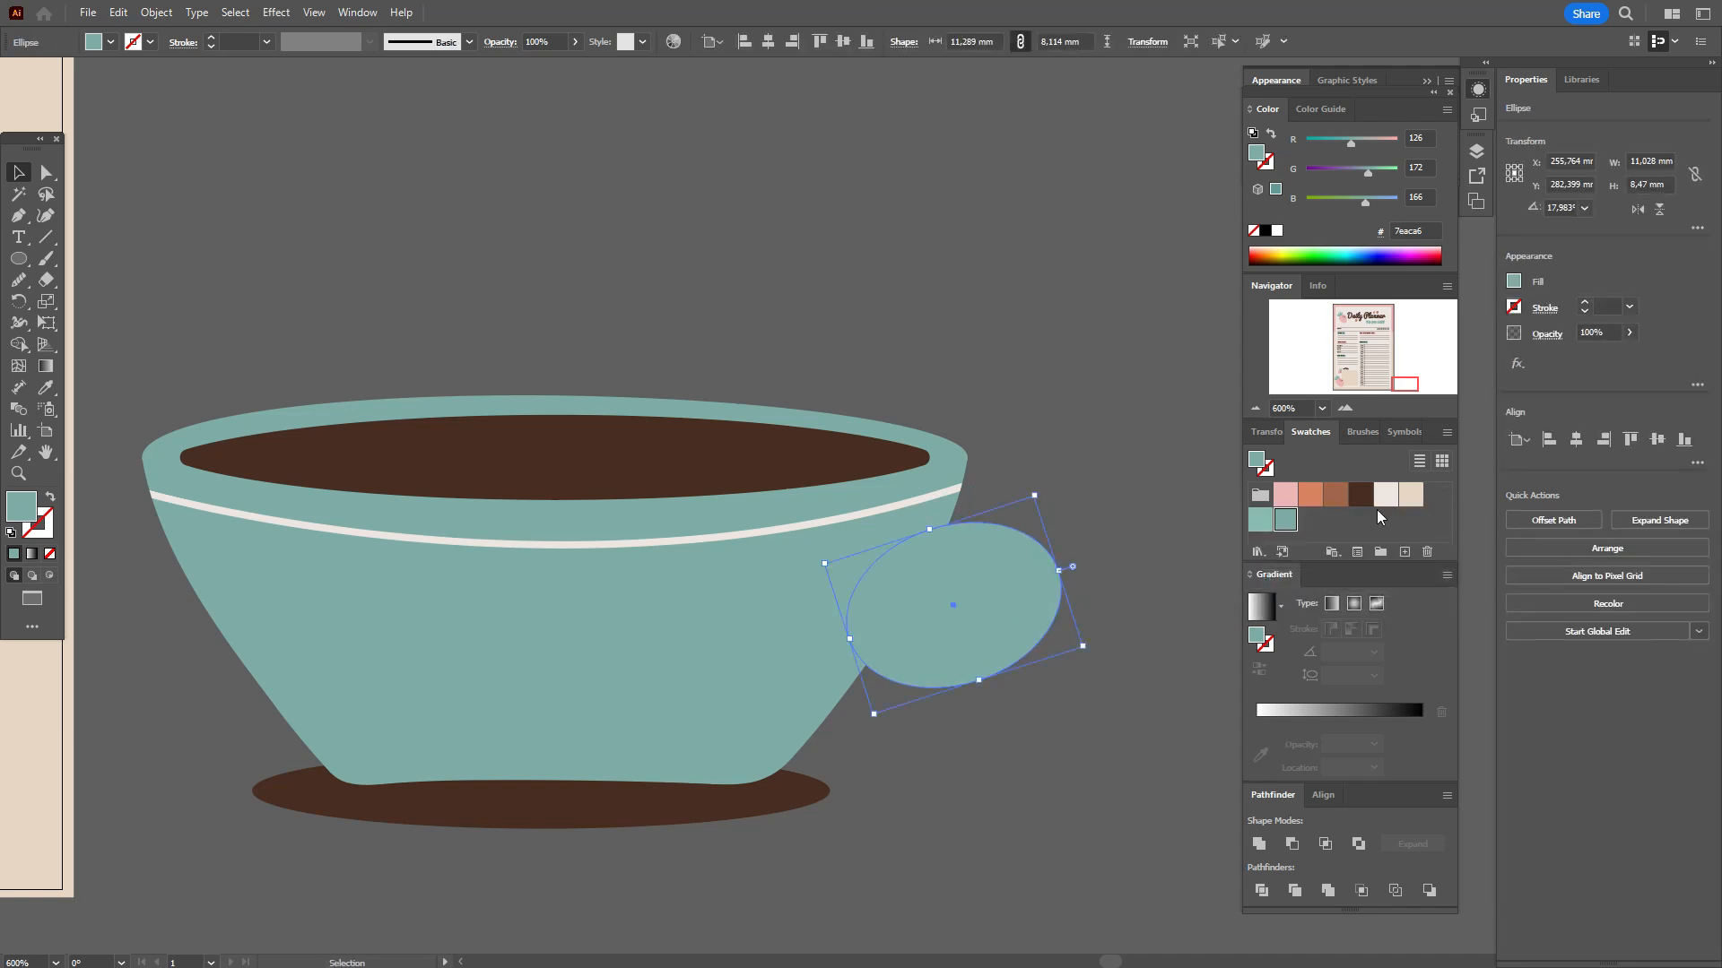
{"action": "left_click", "coordinate": [1385, 495]}
{"action": "key", "text": "ctrl+z"}
{"action": "key", "text": "ctrl+c"}
{"action": "left_click", "coordinate": [1386, 495]}
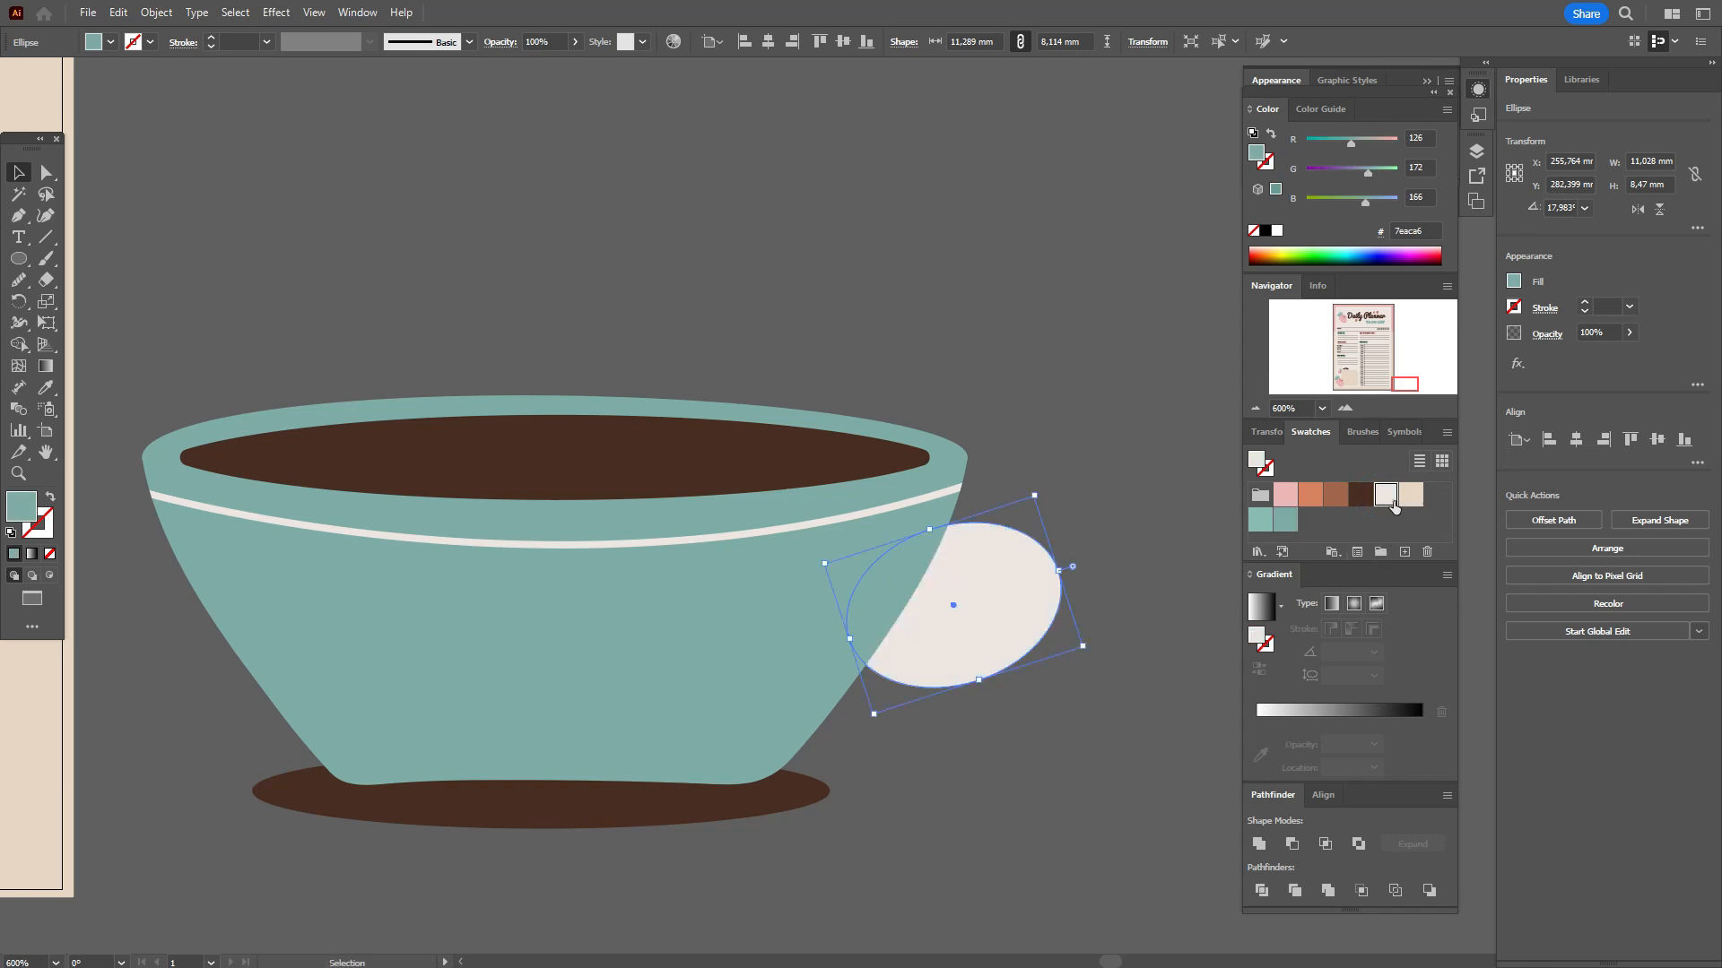
Shrink the cream ellipse to about 8.4 by 6 mm inside the teal handle ellipse and tilt it slightly more
{"action": "left_click_drag", "start_coordinate": [1061, 569], "coordinate": [1026, 575]}
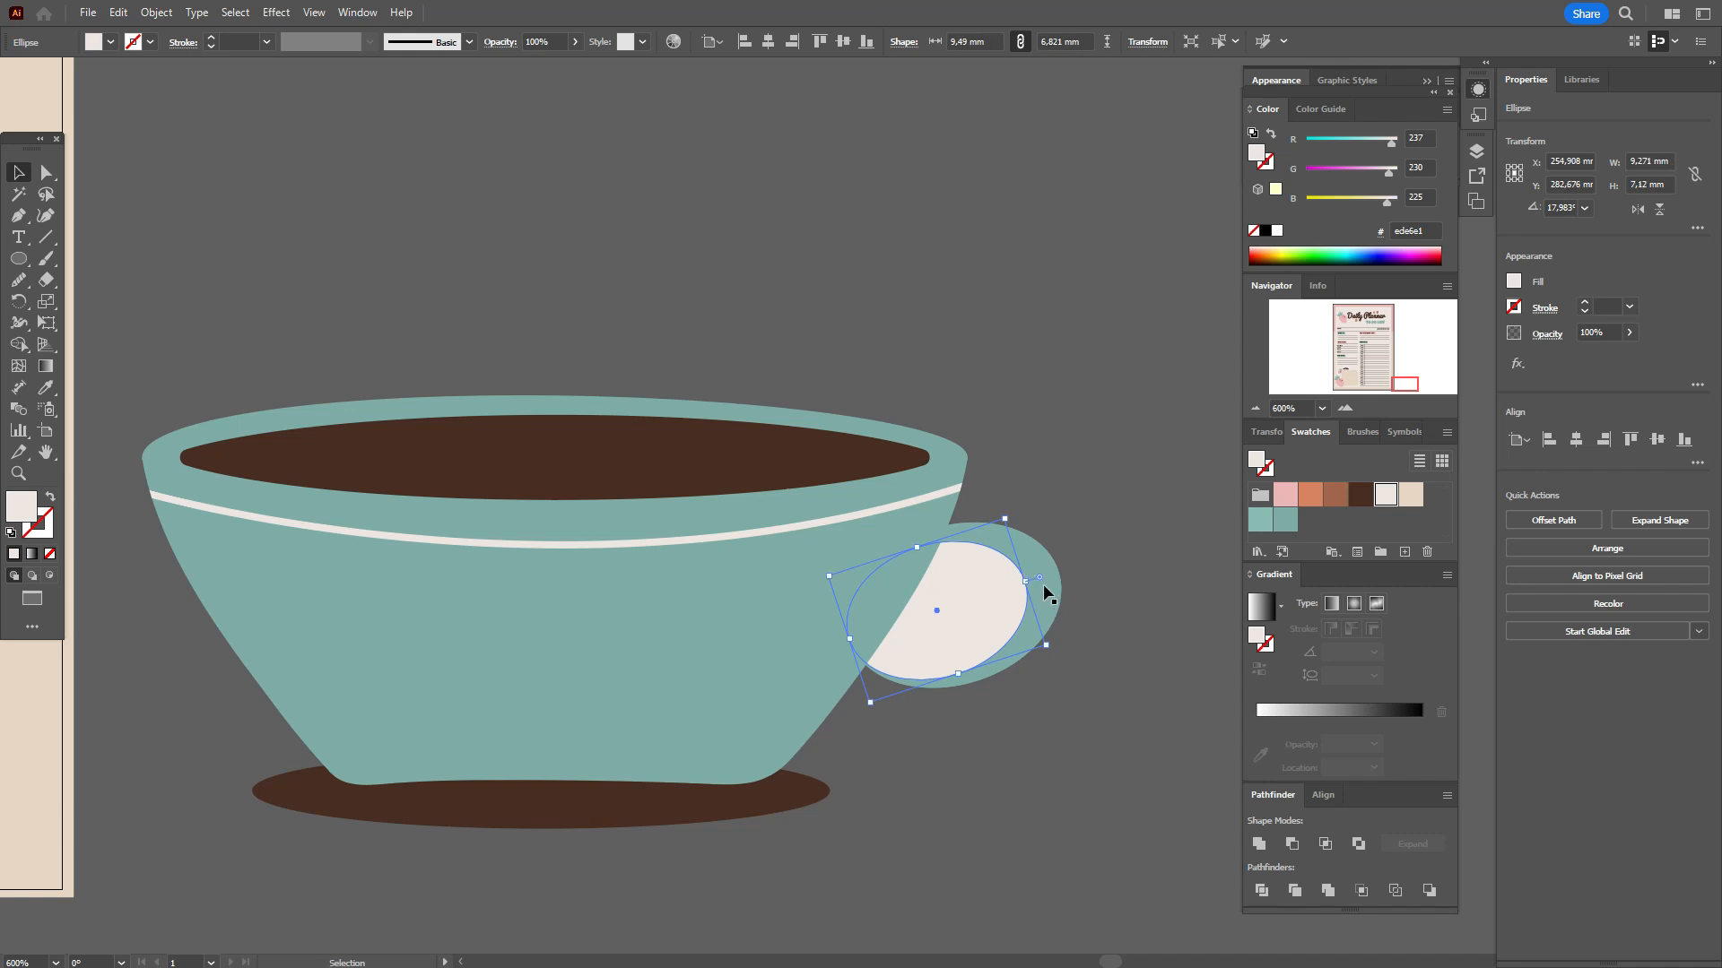
{"action": "left_click_drag", "start_coordinate": [850, 638], "coordinate": [870, 633]}
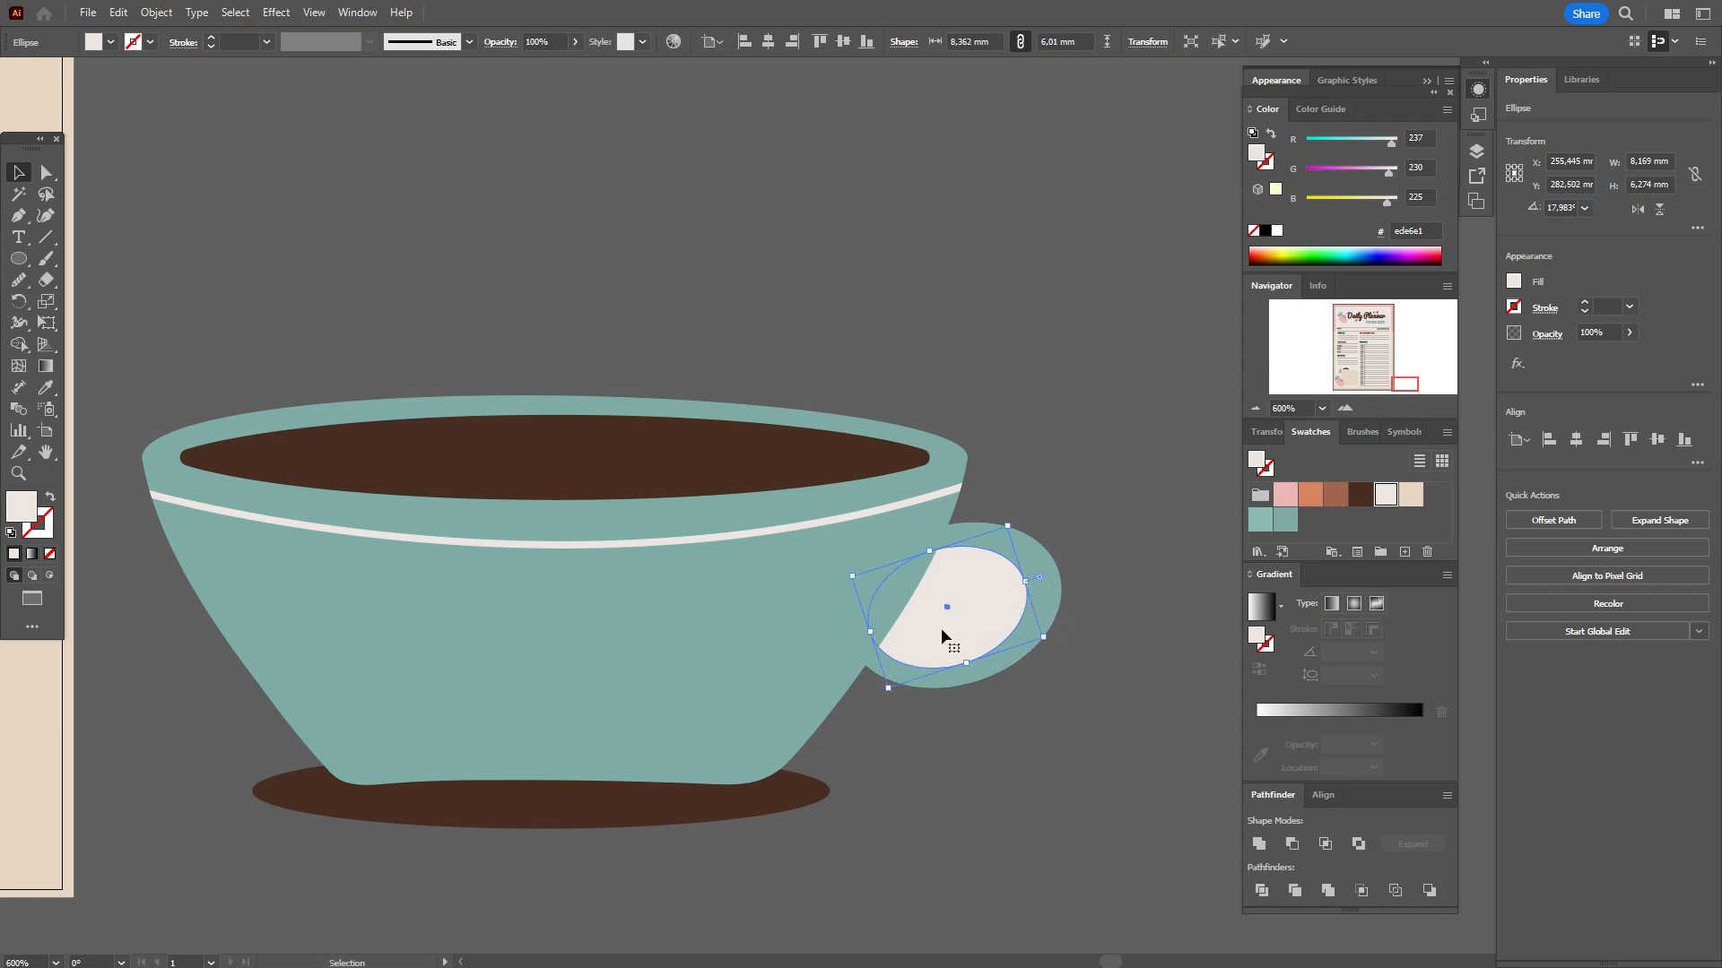
{"action": "left_click_drag", "start_coordinate": [1028, 588], "coordinate": [1028, 584]}
{"action": "left_click_drag", "start_coordinate": [1040, 588], "coordinate": [1039, 570]}
Cut the cream ellipse out of the teal one with Pathfinder Exclude and select the resulting handle ring
{"action": "left_click", "coordinate": [1055, 607], "text": "shift"}
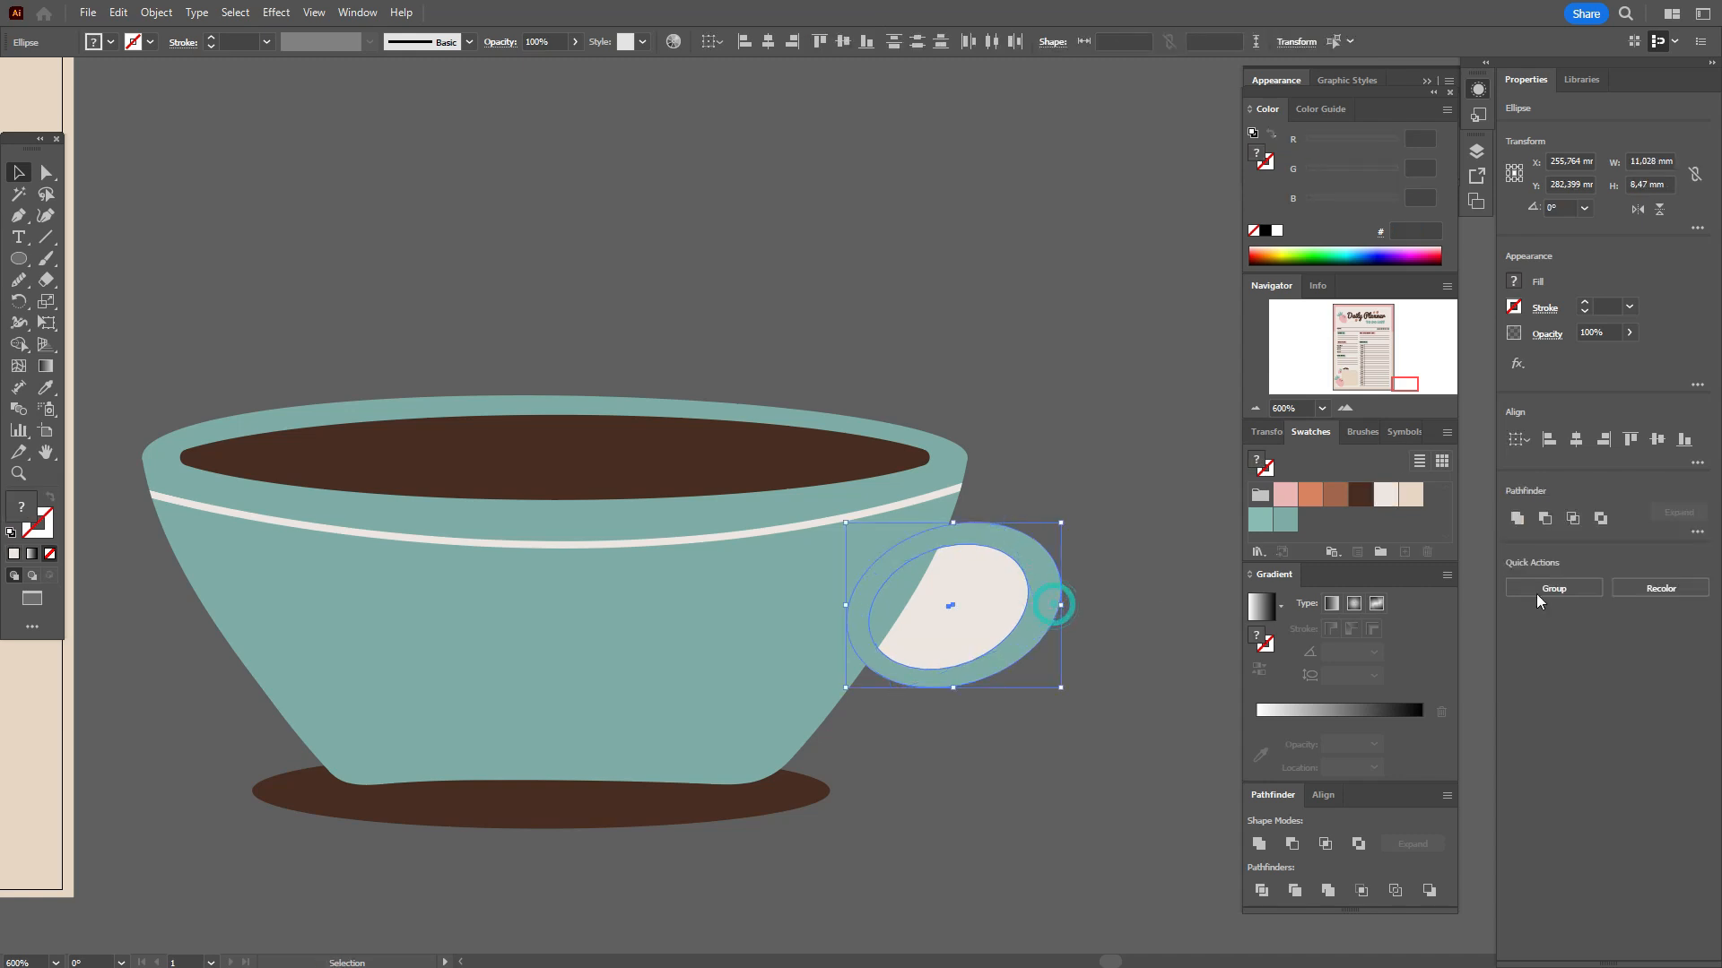
{"action": "left_click", "coordinate": [1599, 519]}
{"action": "left_click", "coordinate": [1078, 622]}
{"action": "left_click", "coordinate": [1051, 594]}
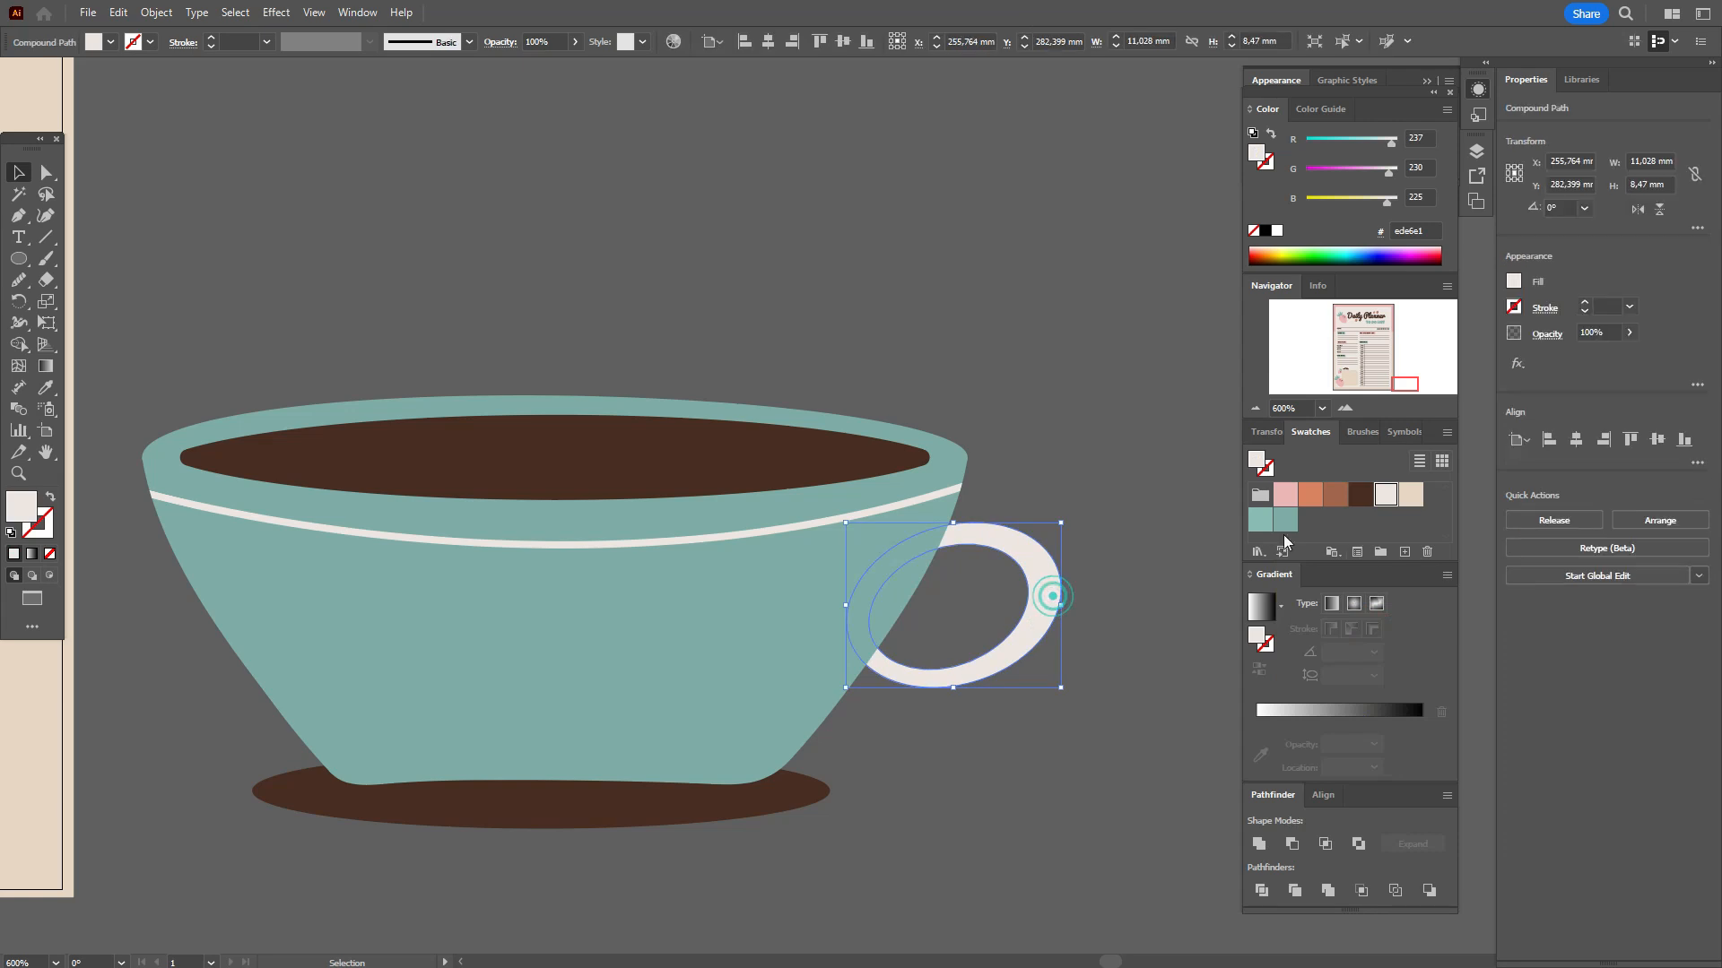
Fill the handle ring with teal 7eaca6 and adjust it to about 13.1 by 8.7 mm, tilted about 5° and slightly lower on the cup
{"action": "left_click", "coordinate": [1285, 525]}
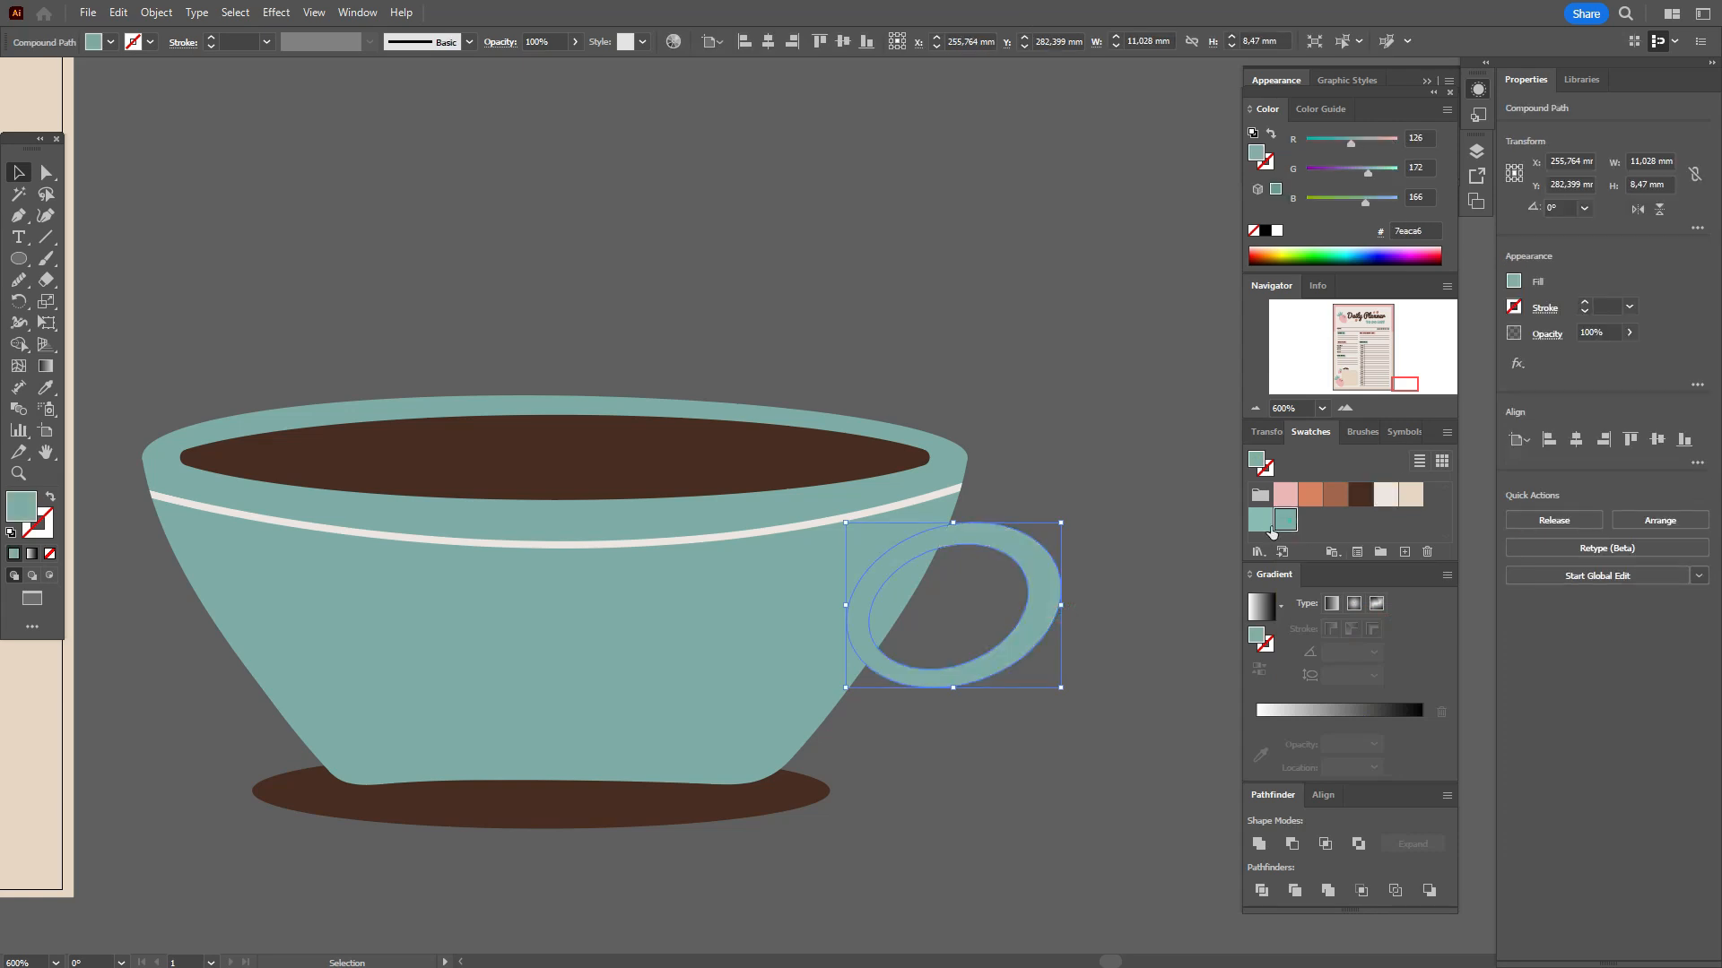
{"action": "left_click", "coordinate": [1042, 697]}
{"action": "left_click", "coordinate": [1029, 650]}
{"action": "left_click_drag", "start_coordinate": [849, 609], "coordinate": [801, 607]}
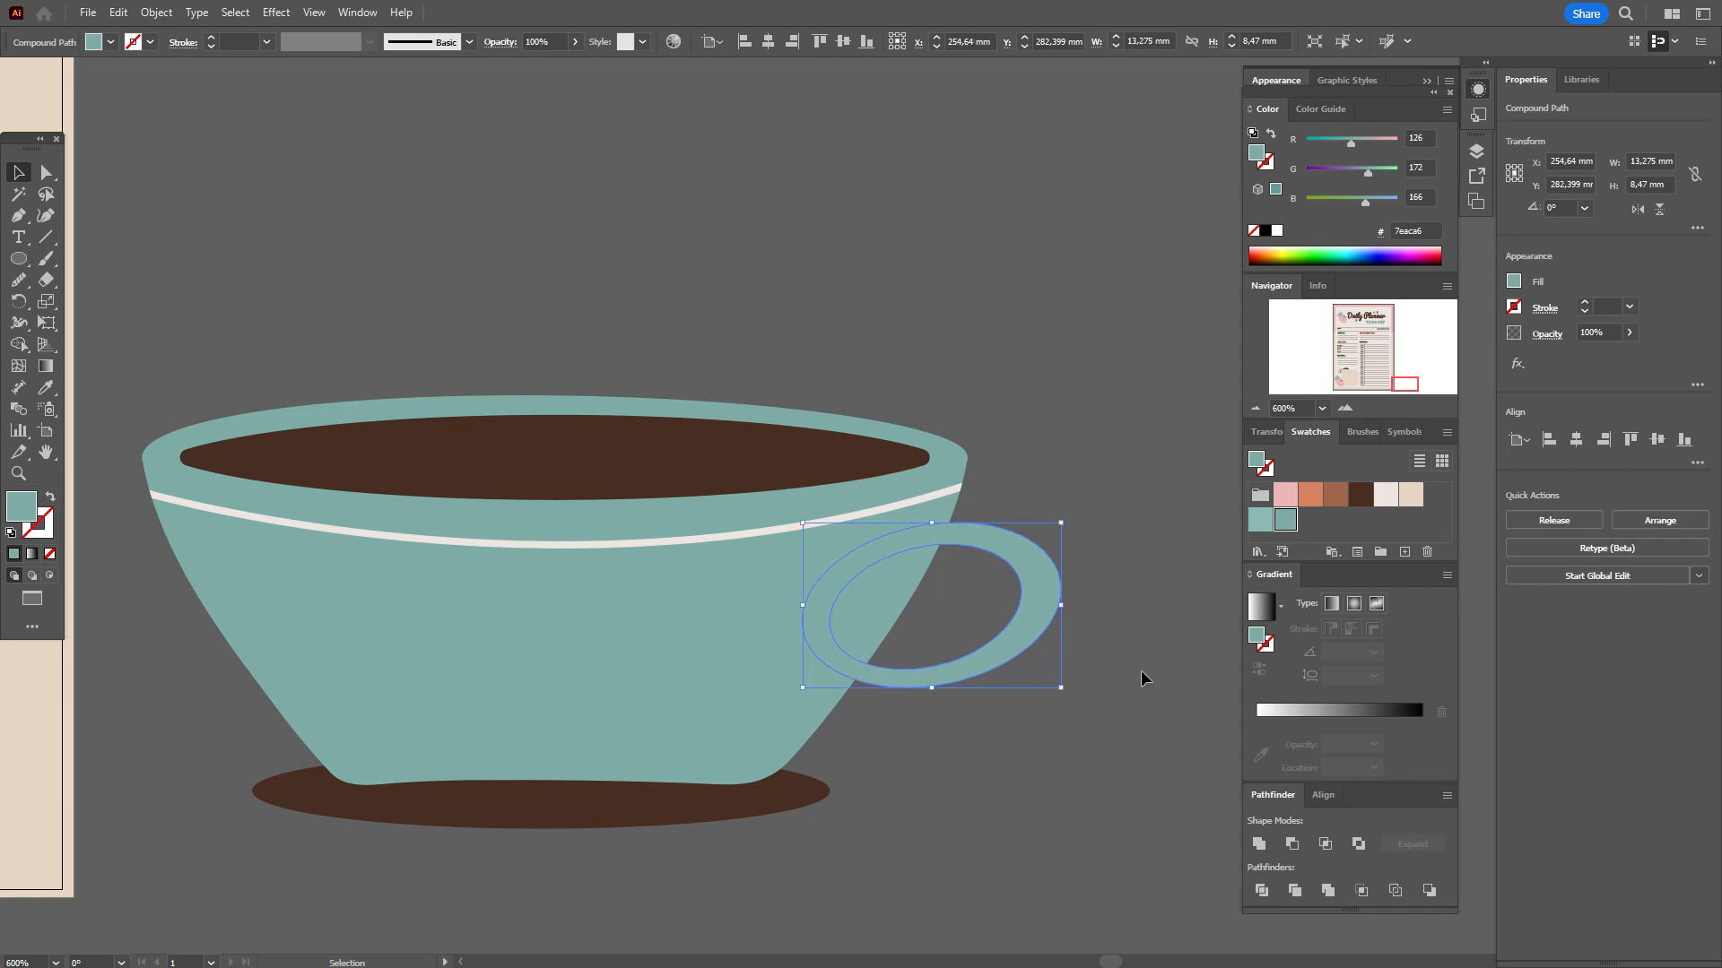
{"action": "left_click_drag", "start_coordinate": [1069, 613], "coordinate": [995, 674]}
{"action": "left_click", "coordinate": [1171, 643]}
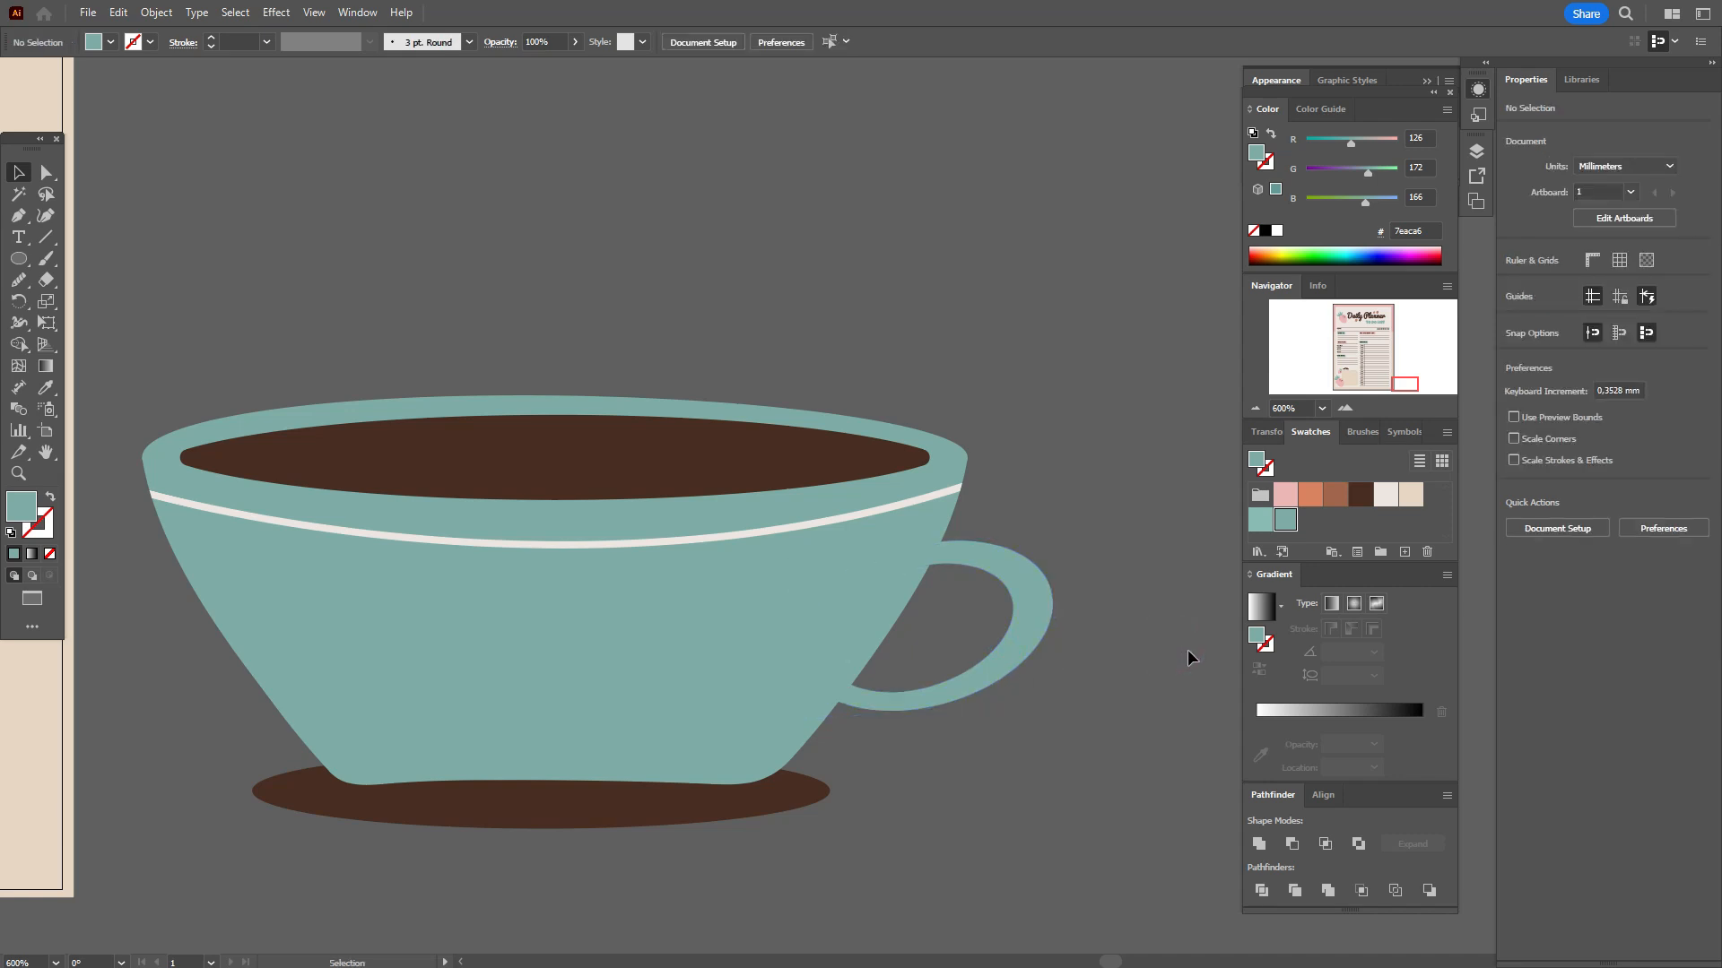
Reshape the handle's inner opening to about 9.1 by 6.3 mm with the Curvature tool, thickening its outer right and lower side
{"action": "left_click", "coordinate": [45, 215]}
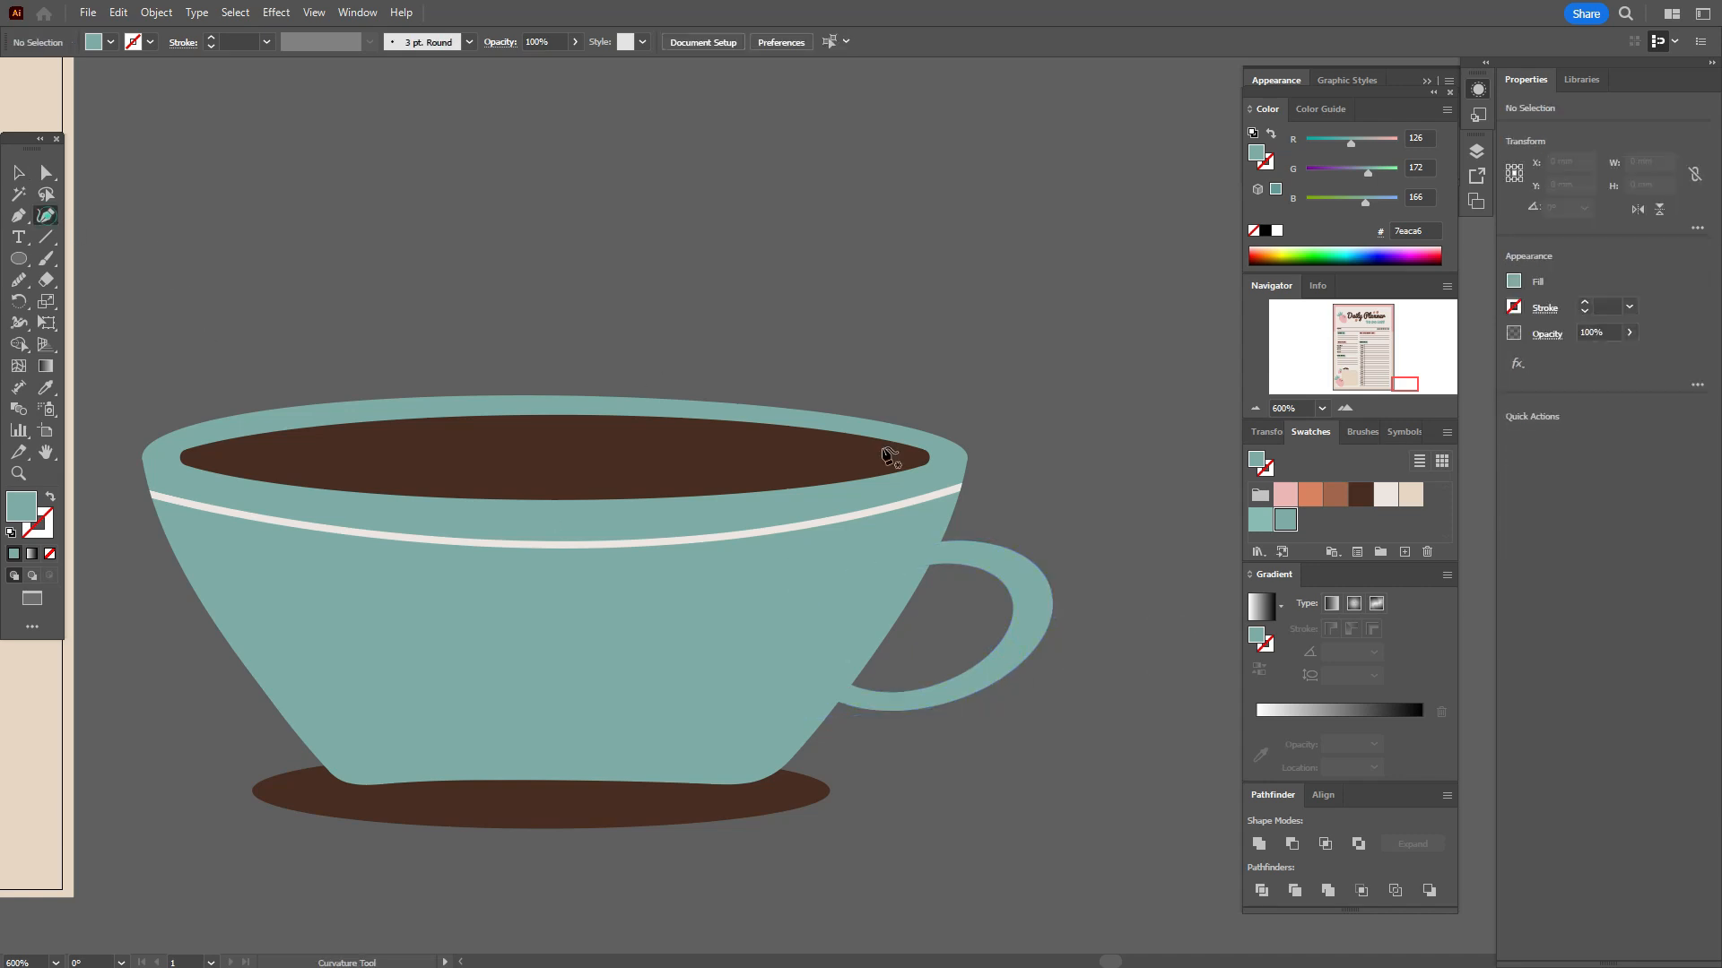
{"action": "left_click", "coordinate": [33, 173]}
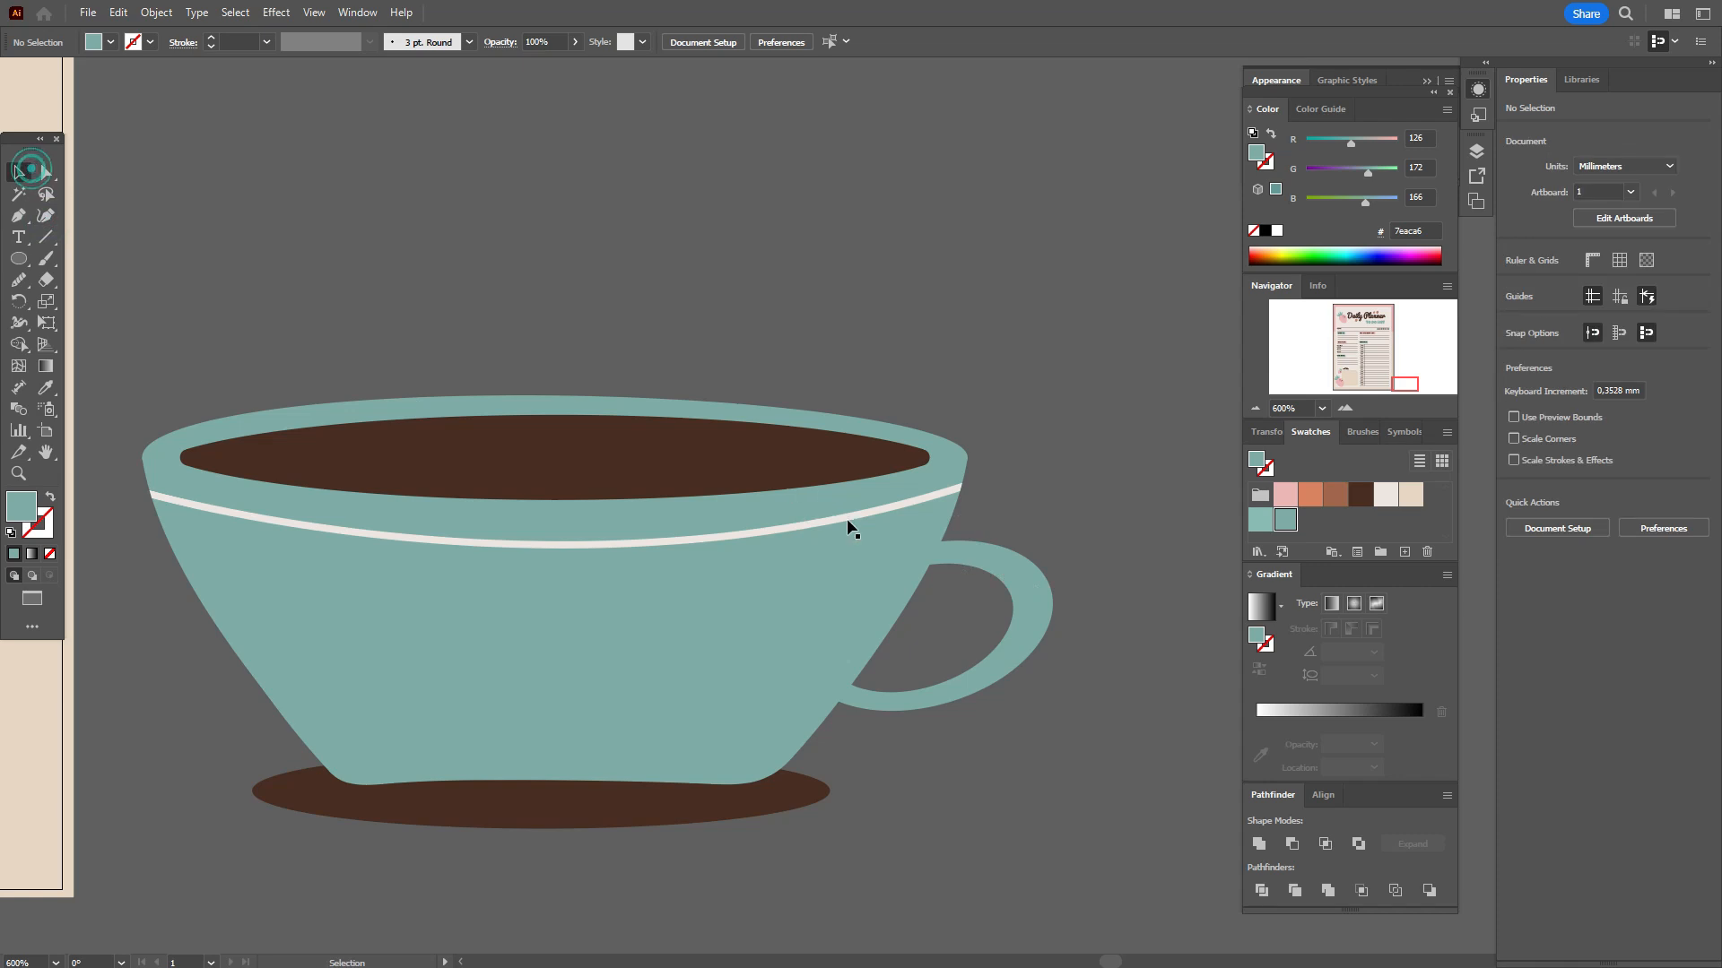
{"action": "left_click", "coordinate": [1043, 622]}
{"action": "key", "text": "shift+grave"}
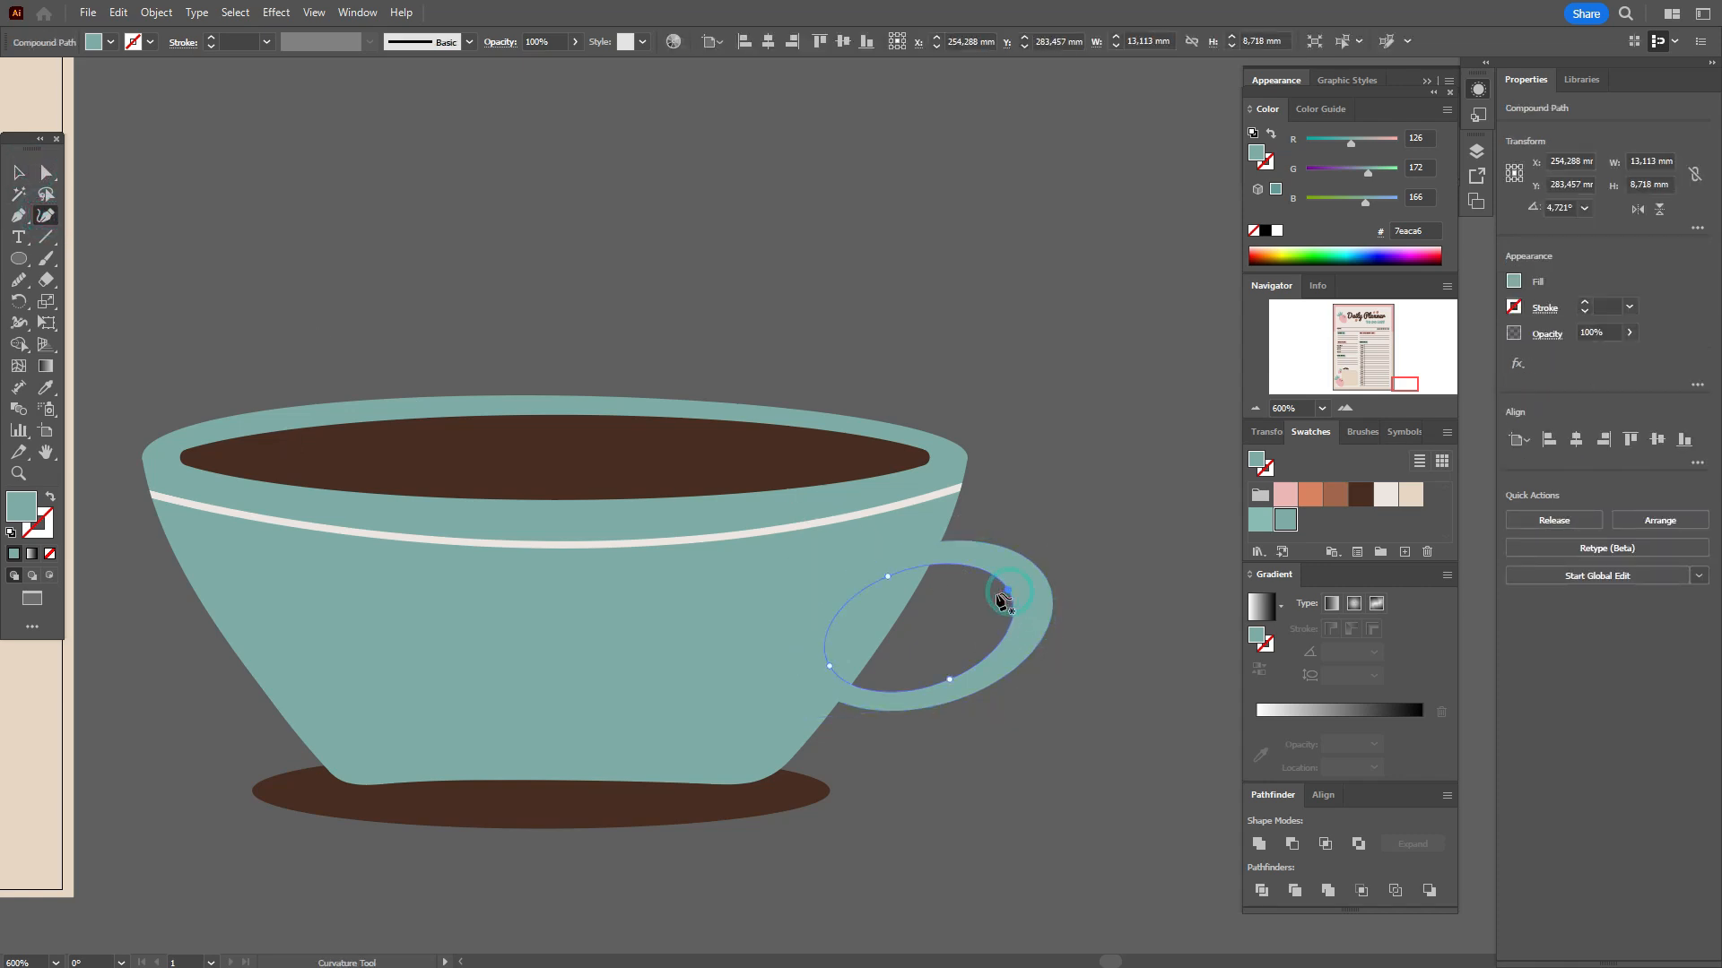
{"action": "left_click_drag", "start_coordinate": [1006, 591], "coordinate": [1002, 595]}
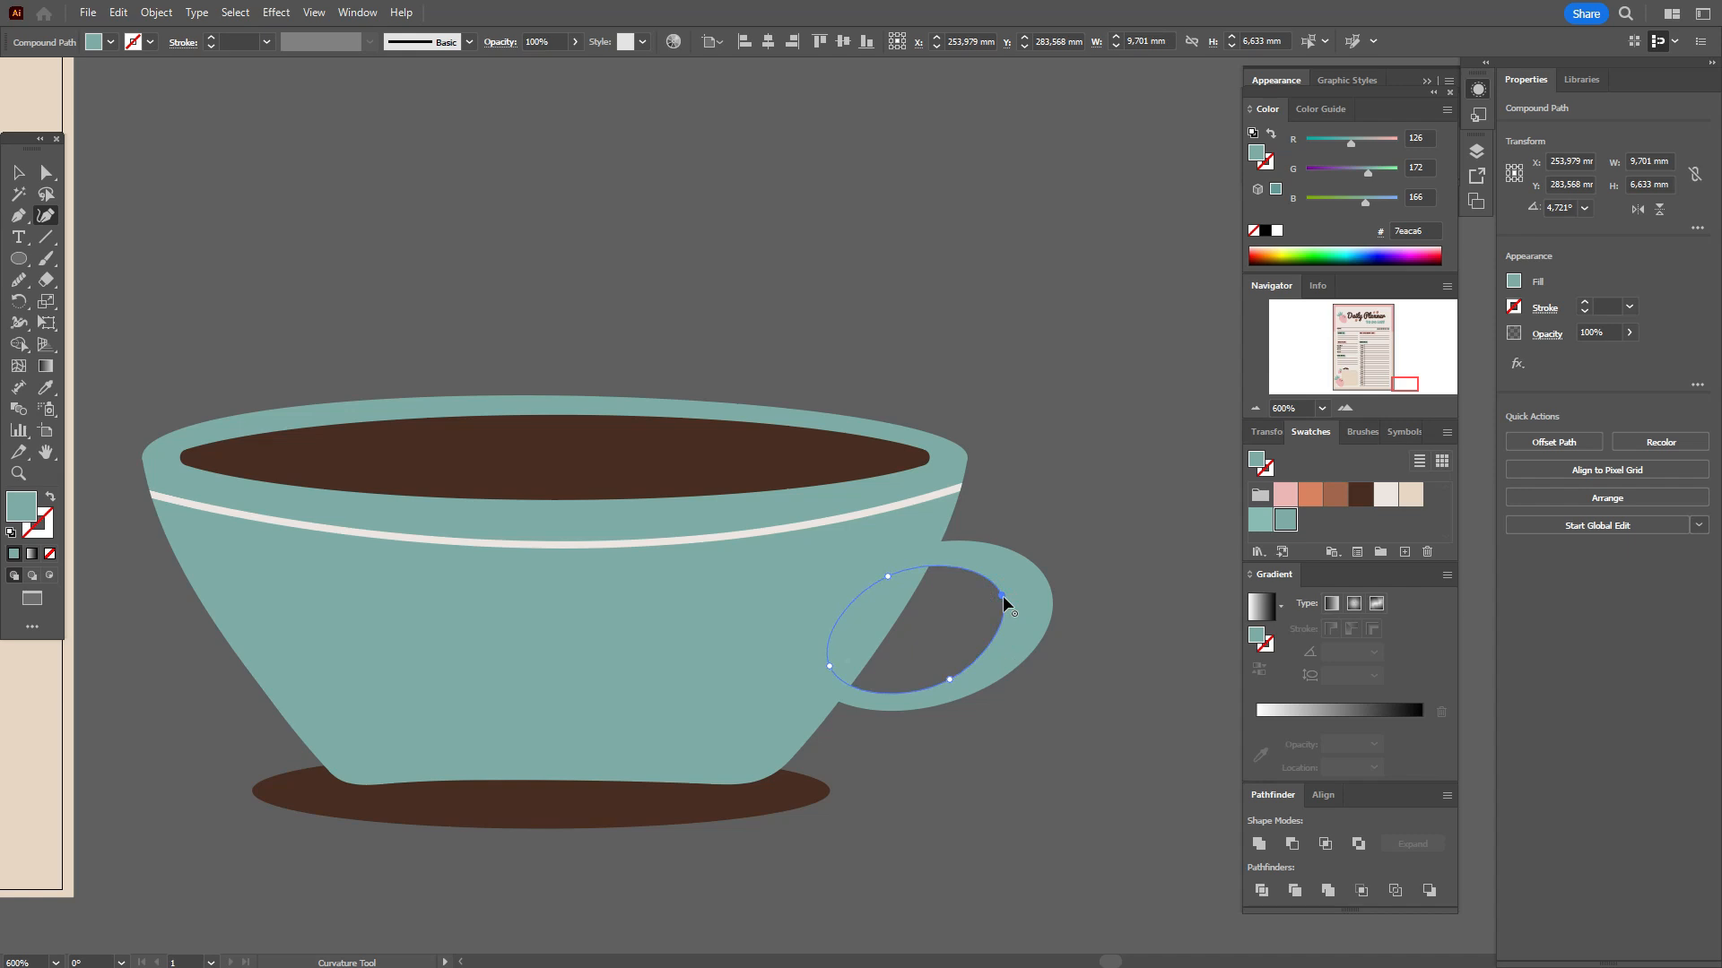
{"action": "left_click_drag", "start_coordinate": [949, 679], "coordinate": [954, 667]}
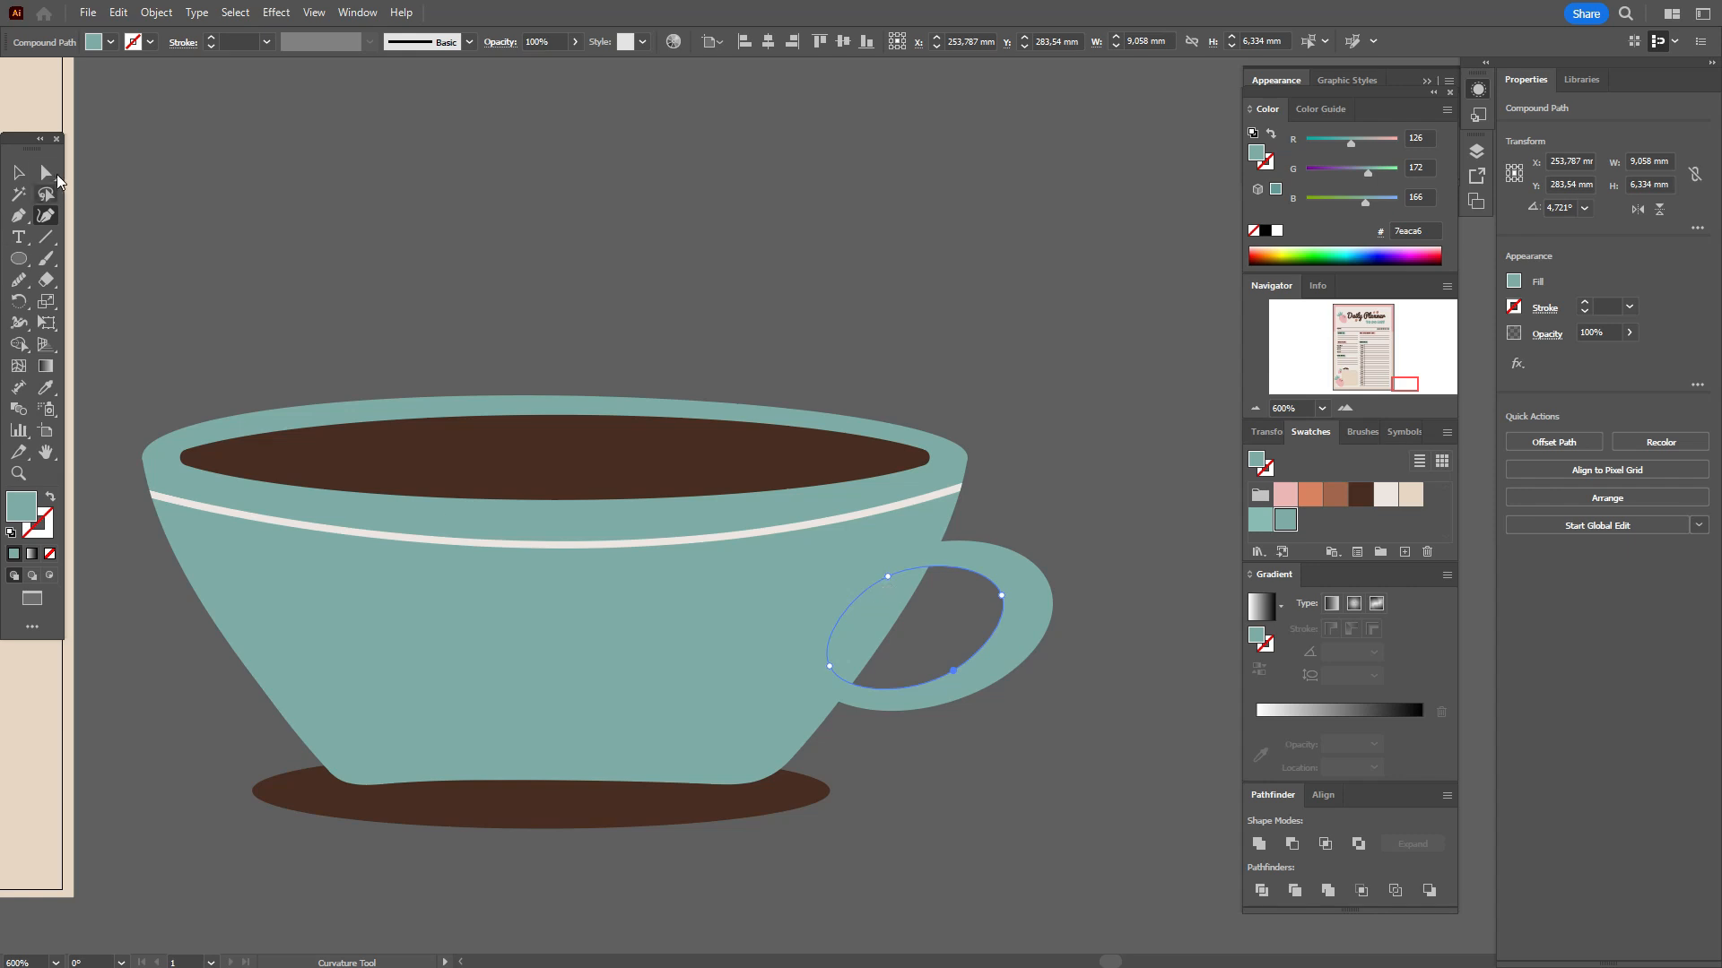
{"action": "left_click", "coordinate": [19, 173]}
{"action": "left_click", "coordinate": [513, 260]}
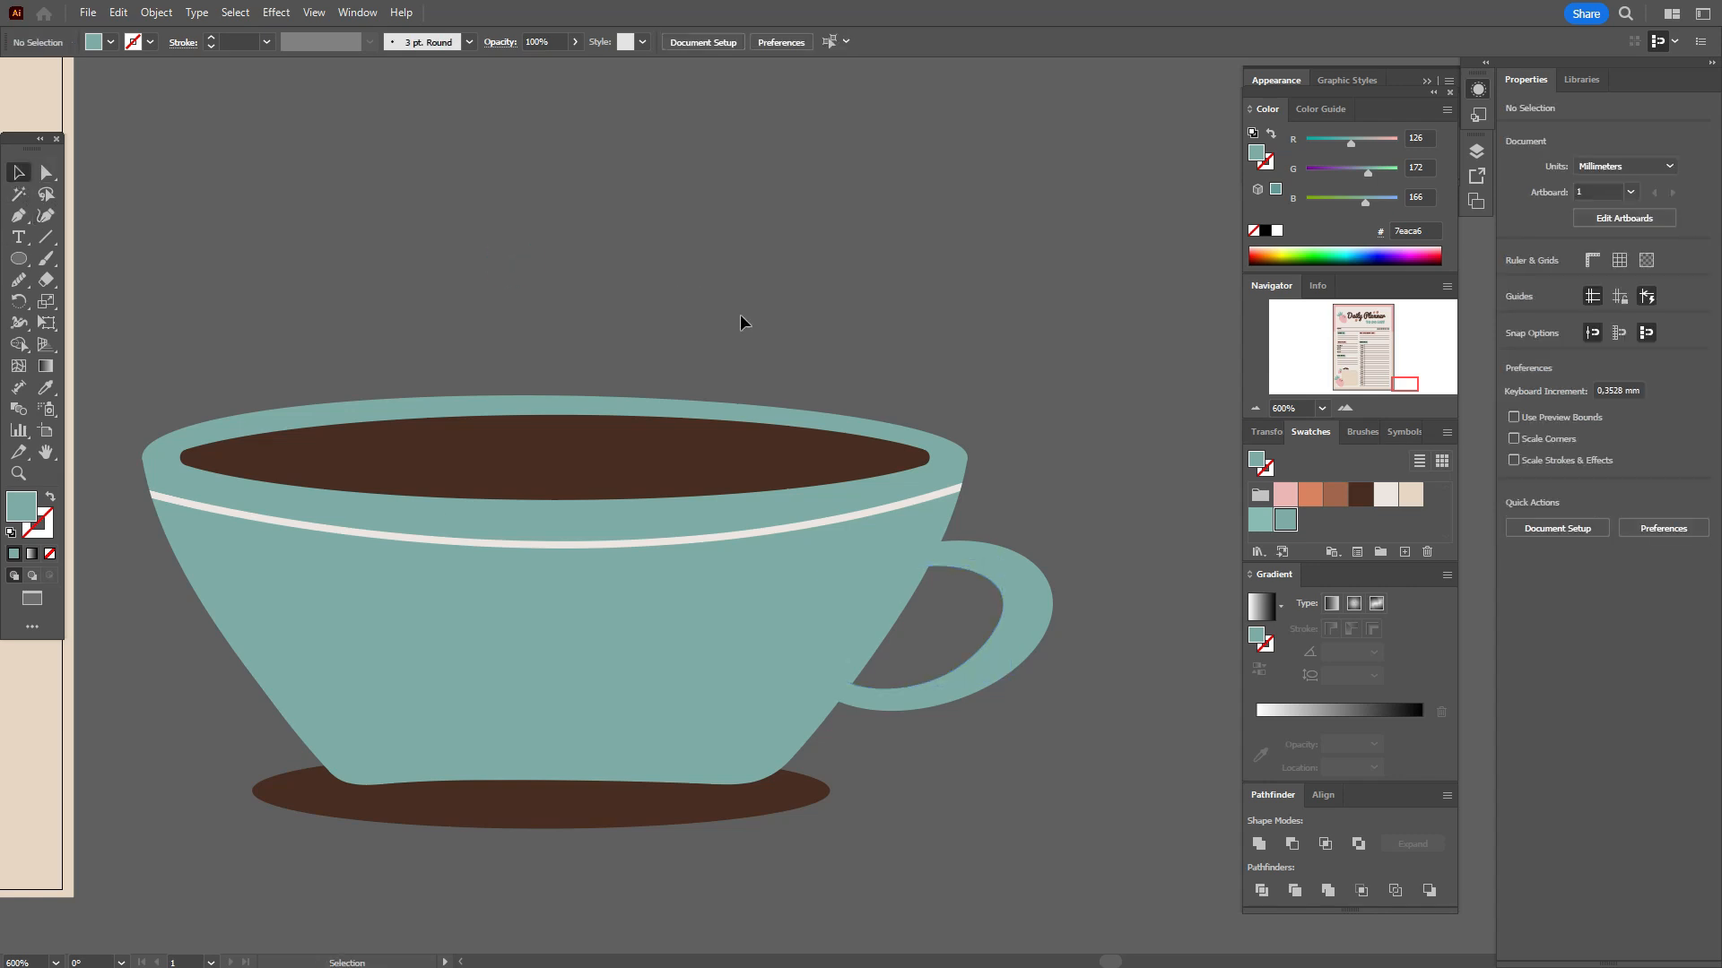
Draw a small teal ellipse about 4.6 by 2.8 mm, tilted about 17°, where the handle's lower end meets the cup
{"action": "left_click", "coordinate": [18, 258]}
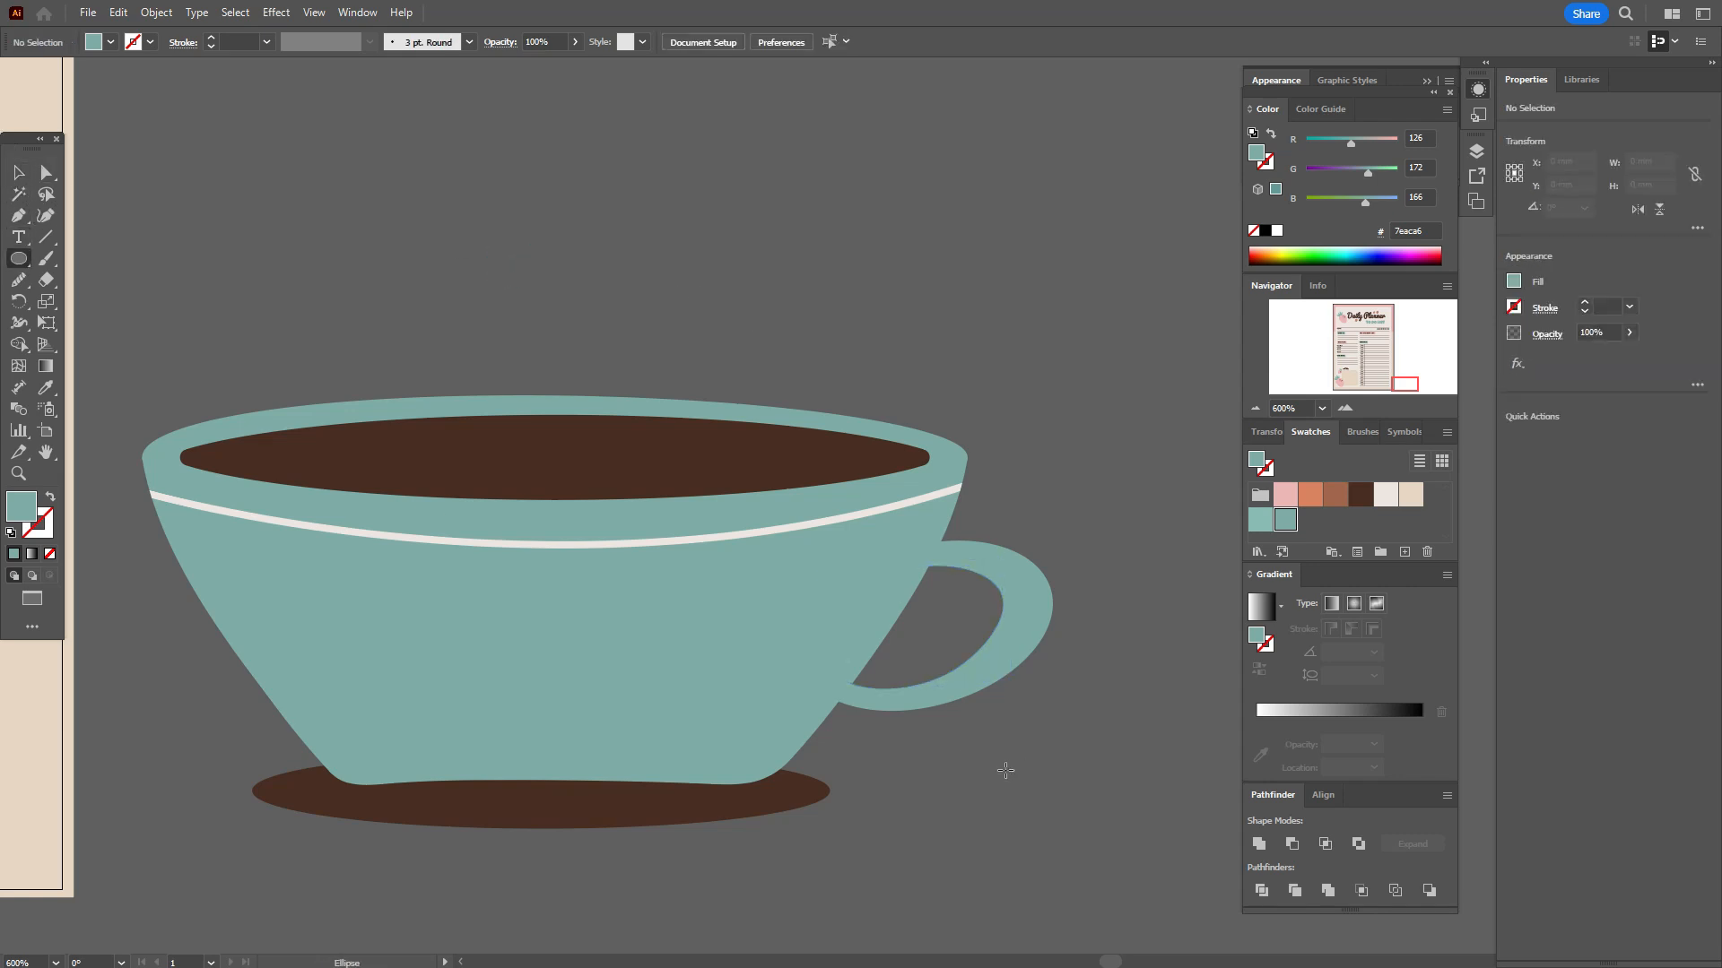
{"action": "mouse_move", "coordinate": [825, 692]}
{"action": "left_mouse_down"}
{"action": "mouse_move", "coordinate": [864, 733]}
{"action": "mouse_move", "coordinate": [916, 739]}
{"action": "mouse_move", "coordinate": [848, 713]}
{"action": "left_mouse_up"}
{"action": "key", "text": "v"}
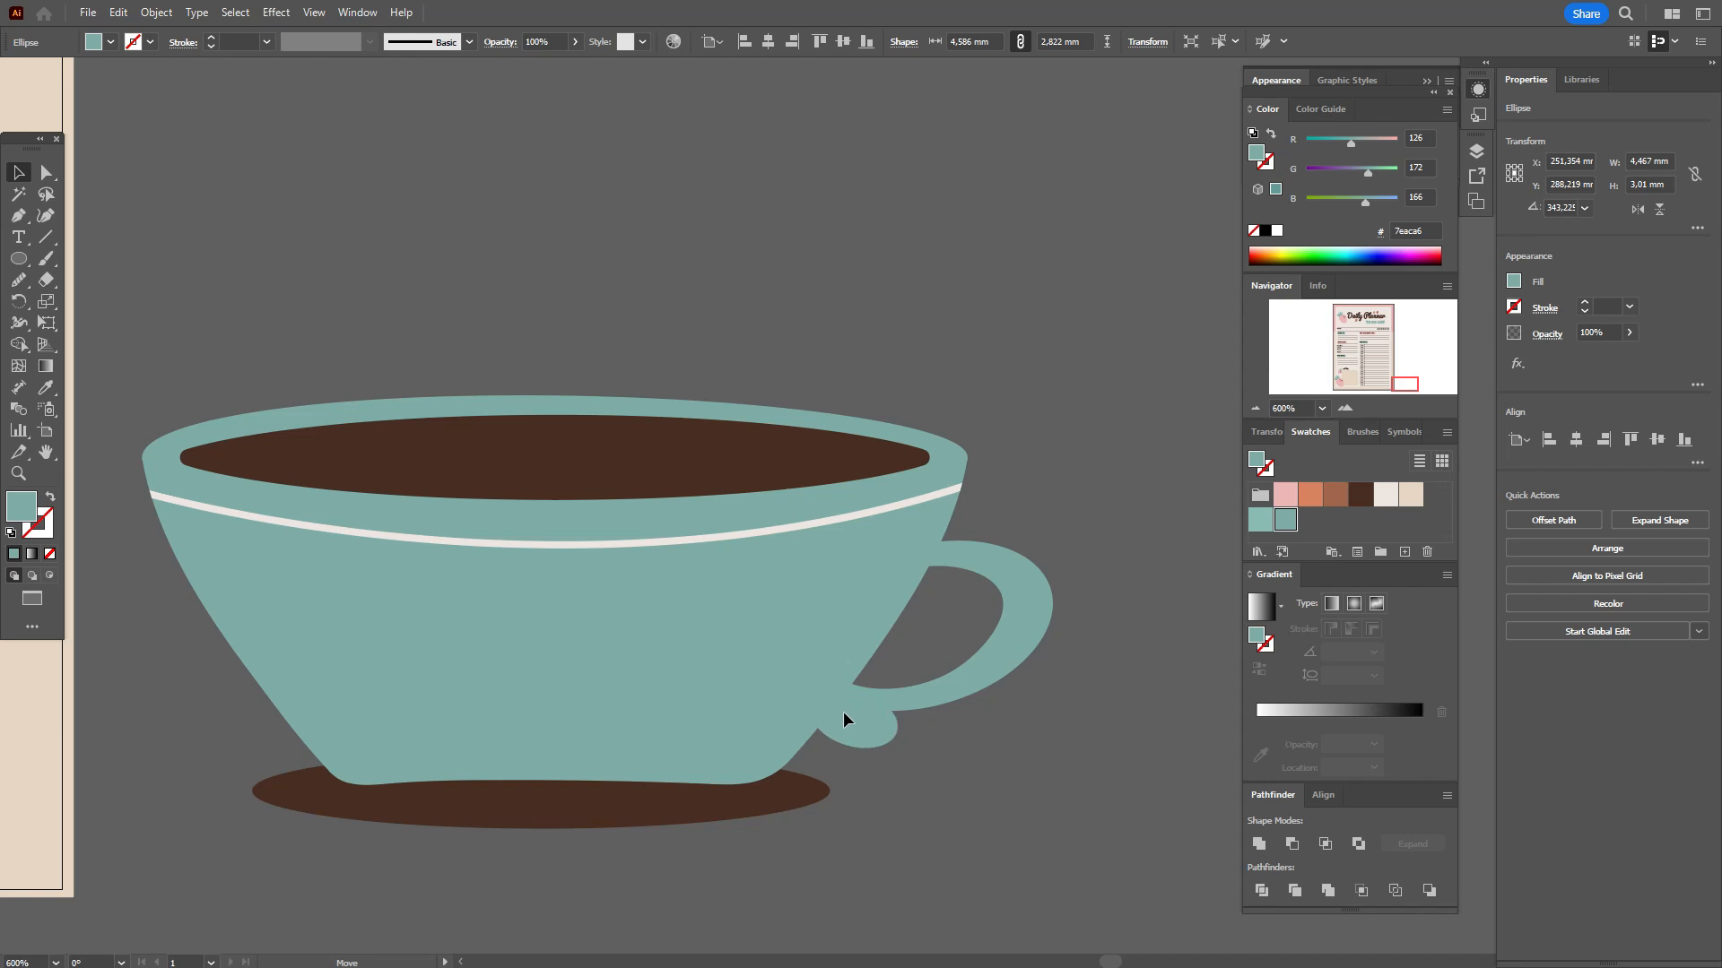
{"action": "left_click", "coordinate": [1096, 747]}
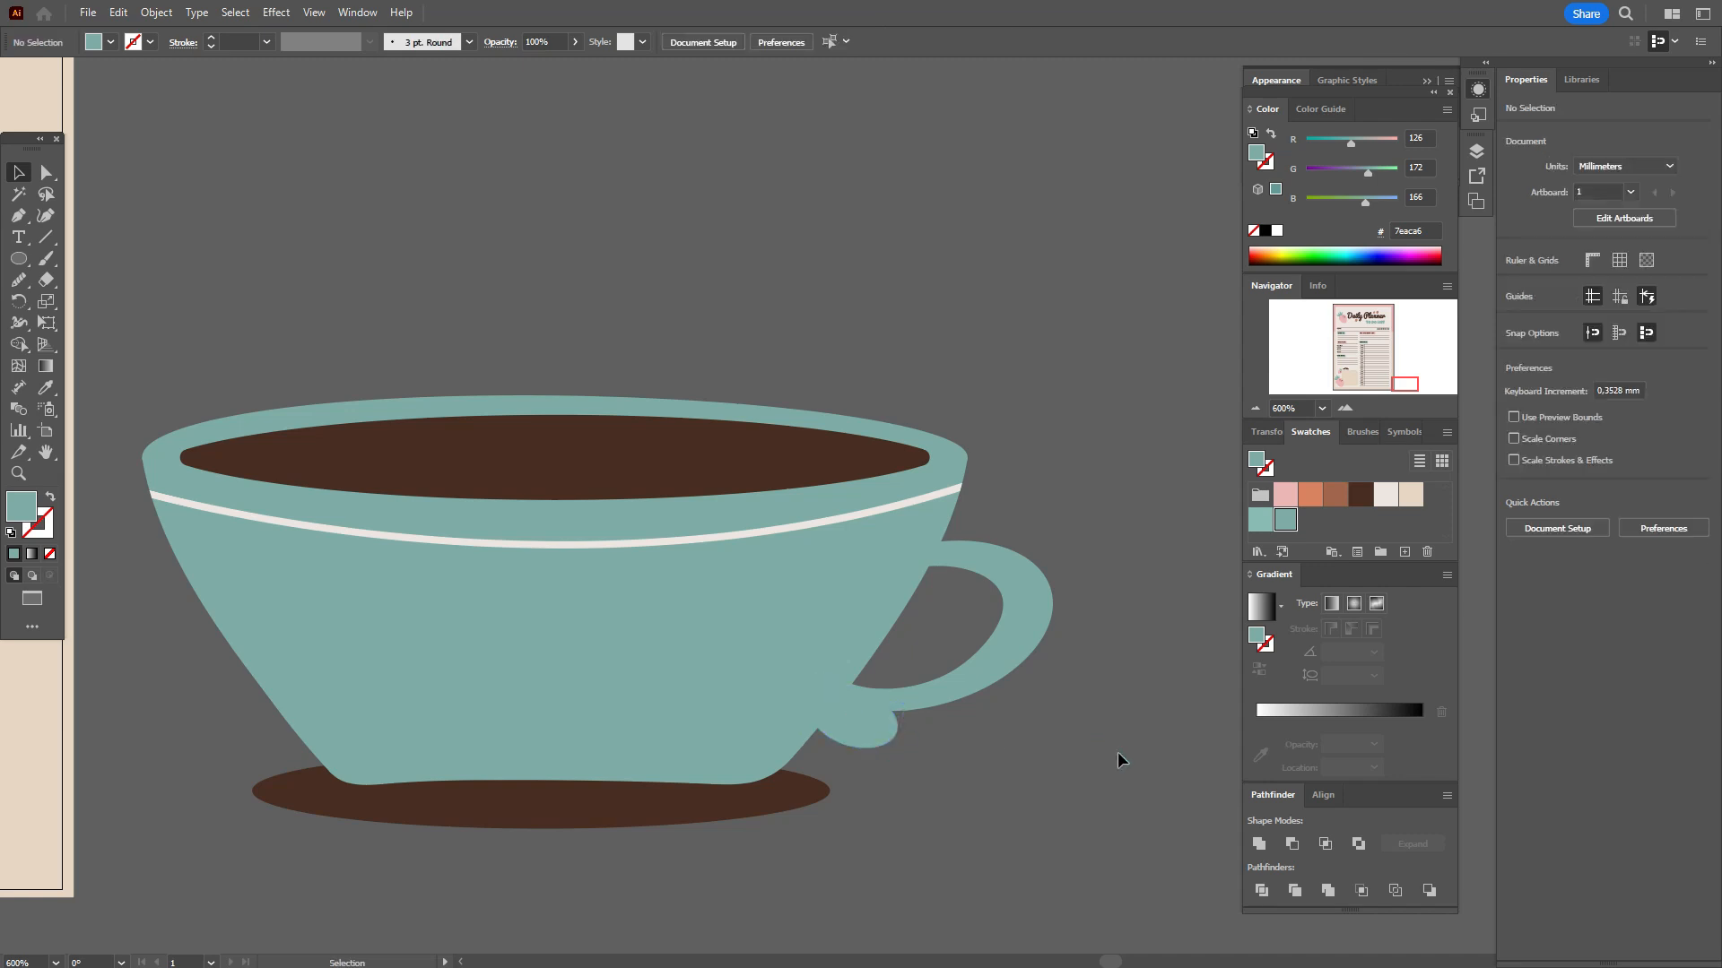
Draw a curved line across the handle's lower part with the Pen tool, with a 1 pt cream ede6e1 stroke and no fill
{"action": "left_click", "coordinate": [1385, 494]}
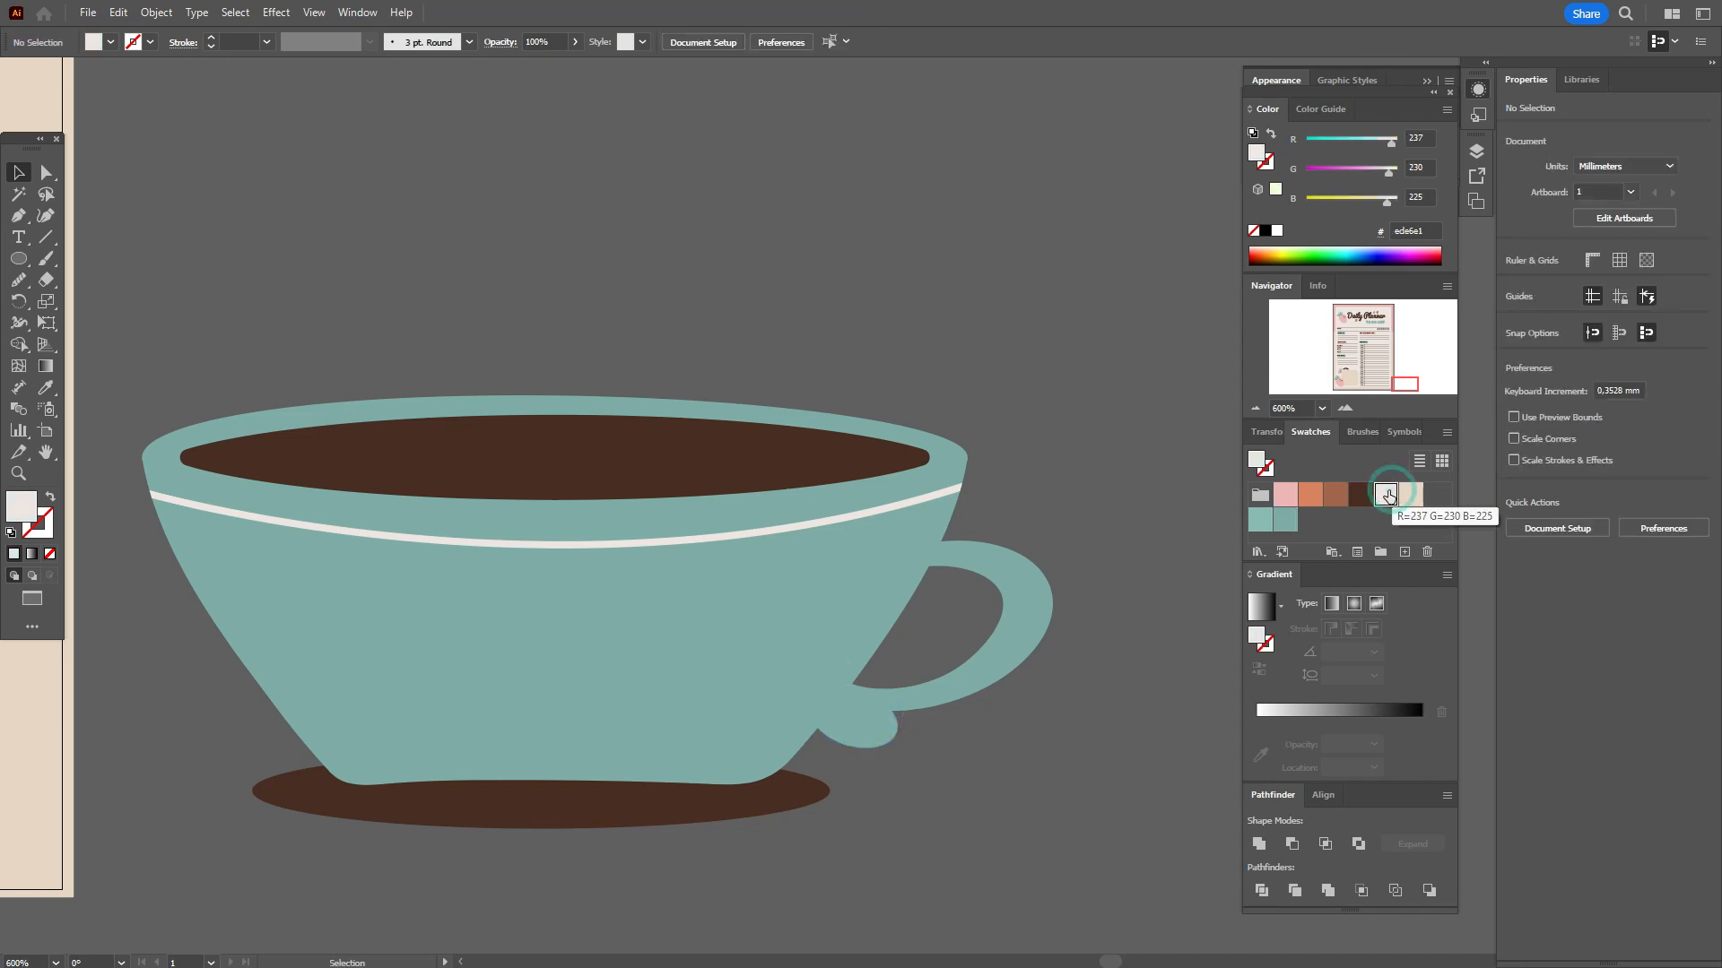
{"action": "left_click", "coordinate": [25, 221]}
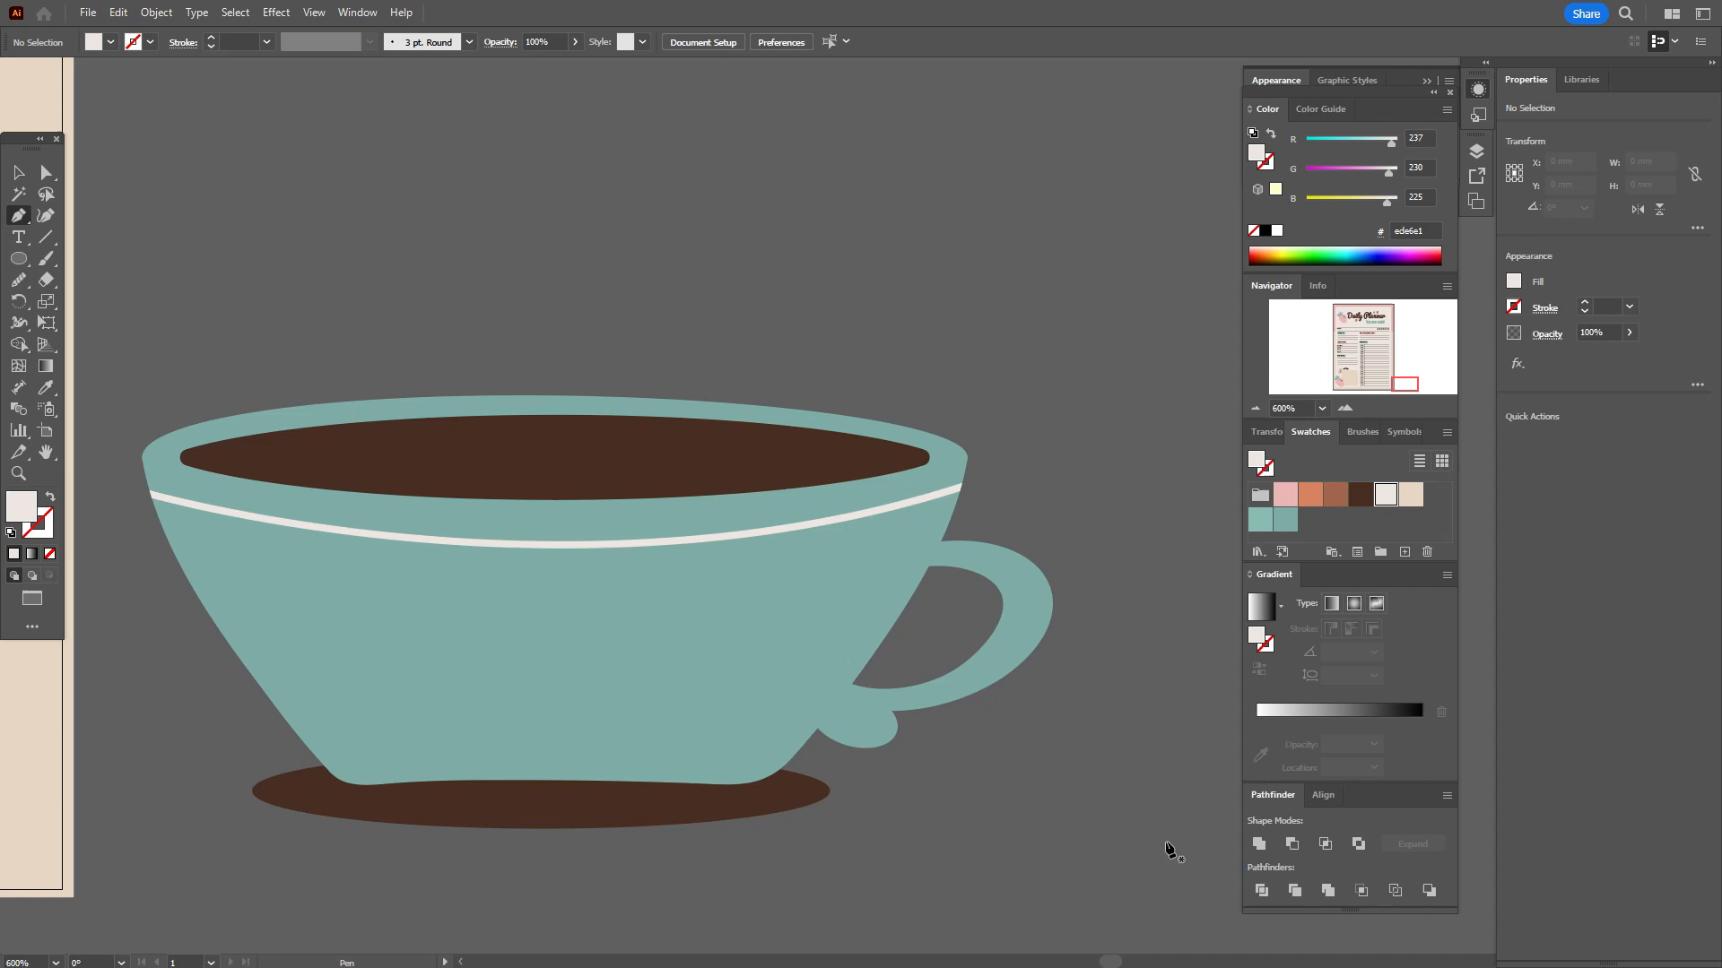
{"action": "left_click", "coordinate": [926, 651]}
{"action": "left_click_drag", "start_coordinate": [995, 754], "coordinate": [1060, 789]}
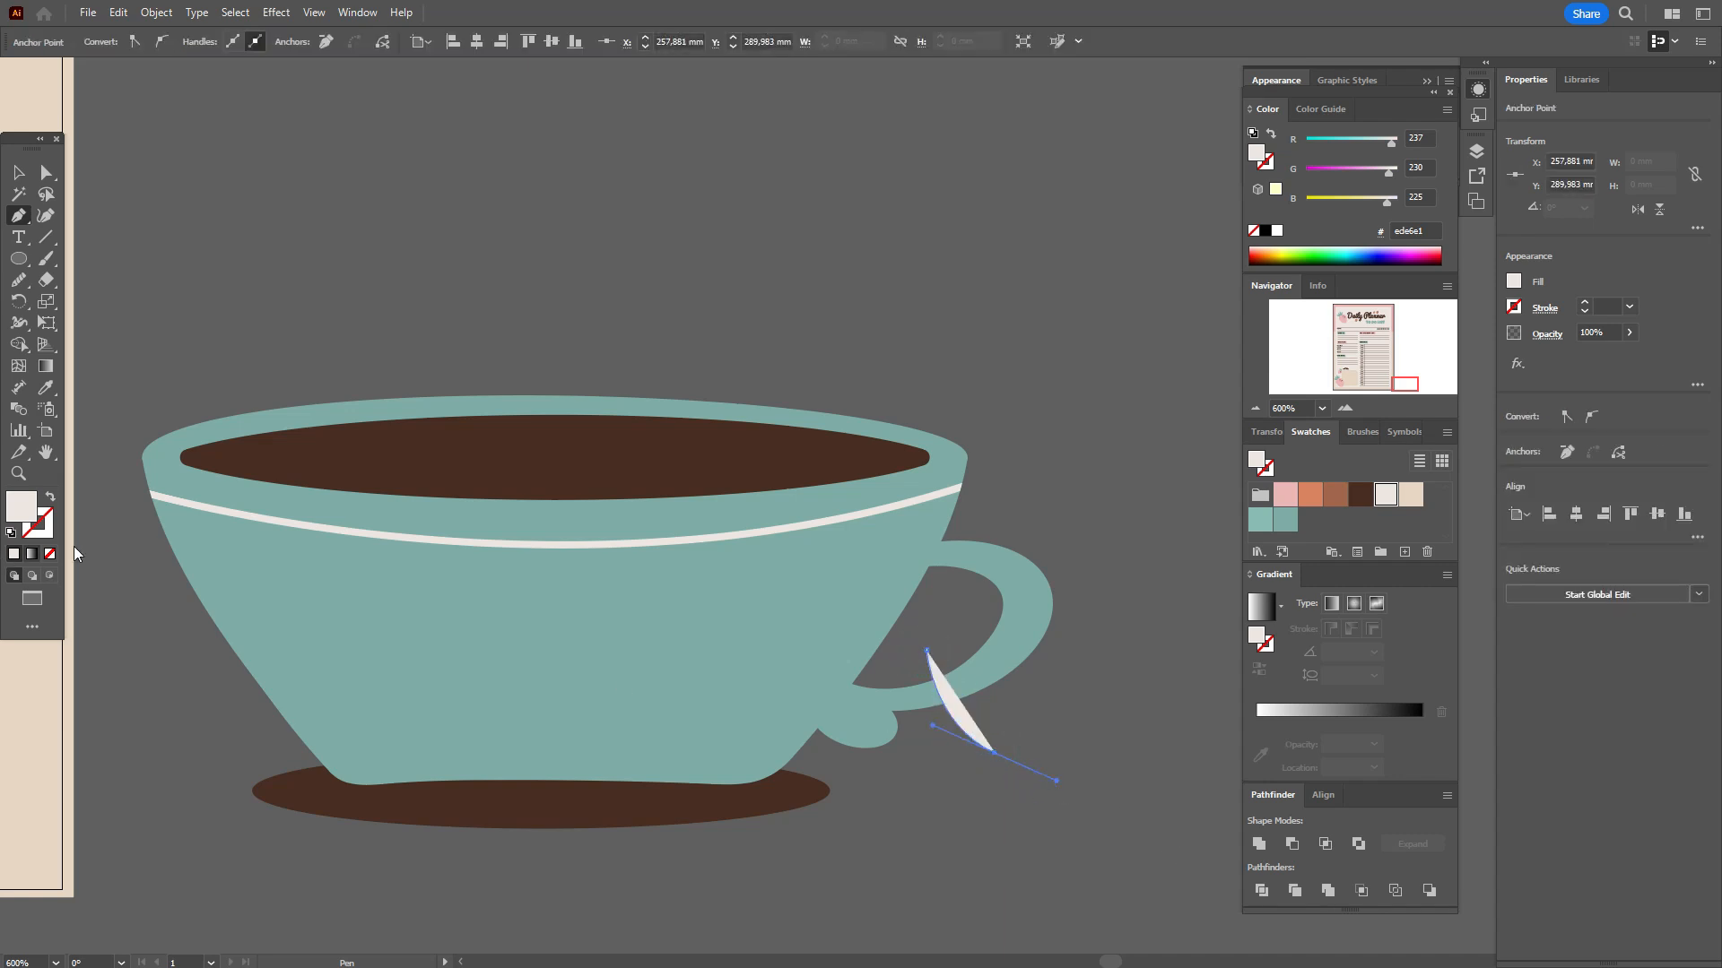
{"action": "left_click", "coordinate": [51, 496]}
{"action": "left_click", "coordinate": [20, 173]}
{"action": "left_click", "coordinate": [905, 603]}
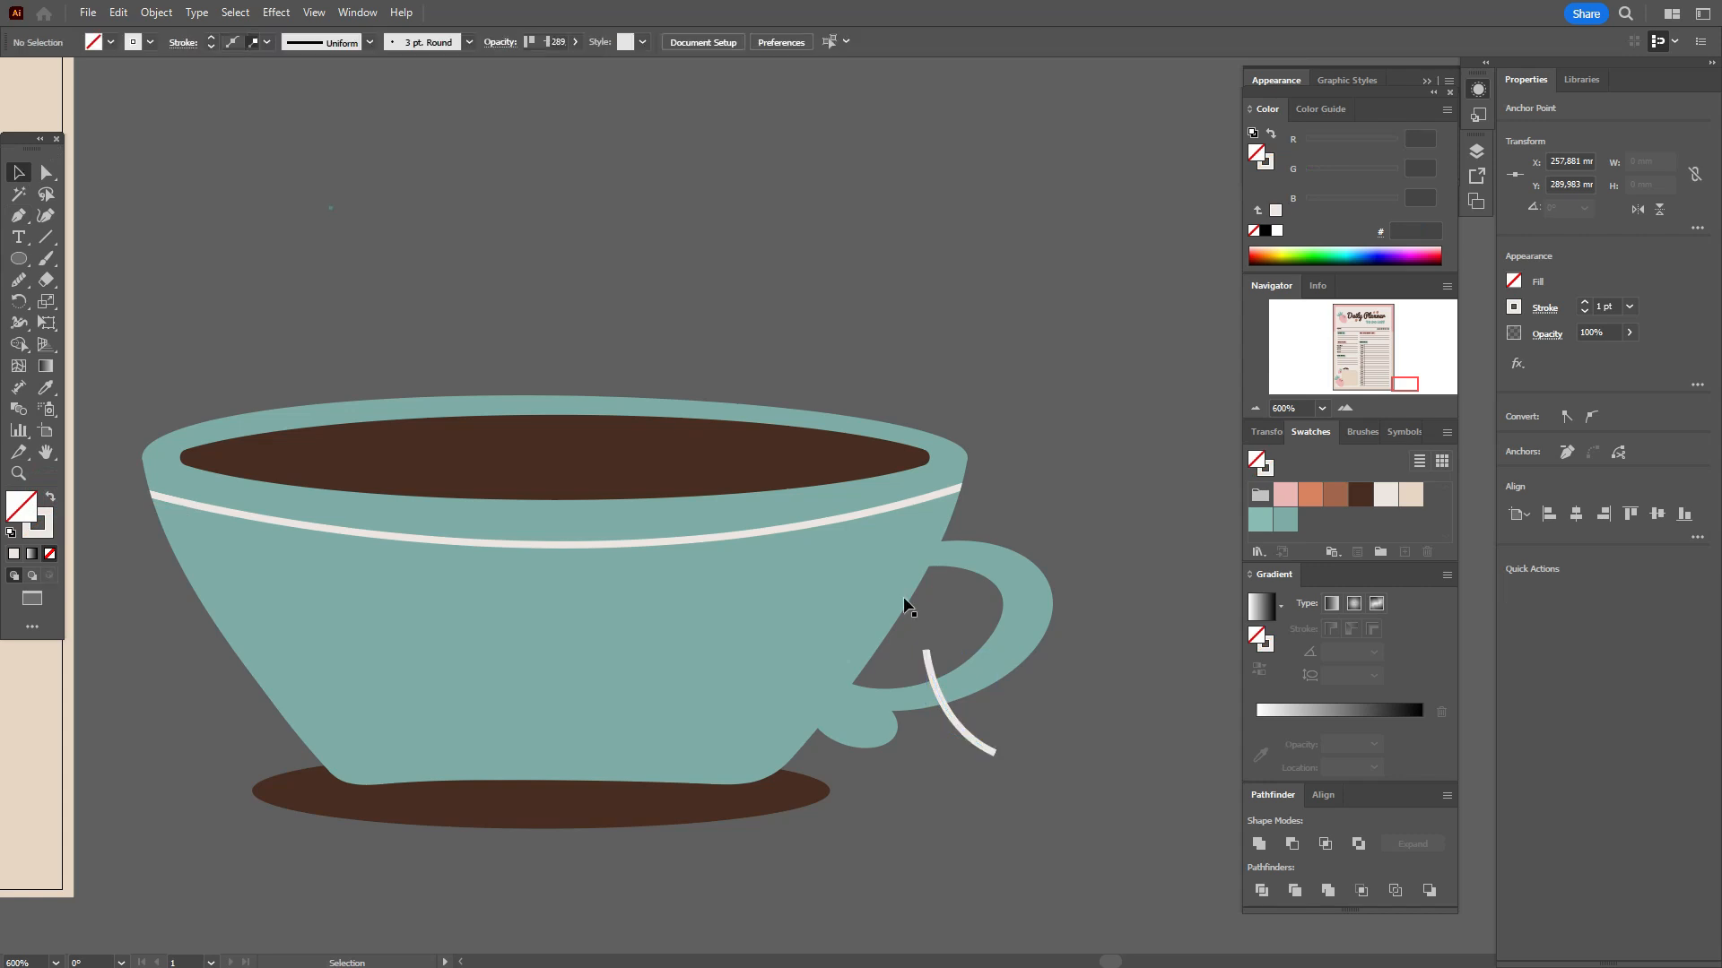
Duplicate the cream curve slightly to its right and expand the fill and stroke of both curves
{"action": "left_click_drag", "start_coordinate": [986, 755], "coordinate": [1003, 732]}
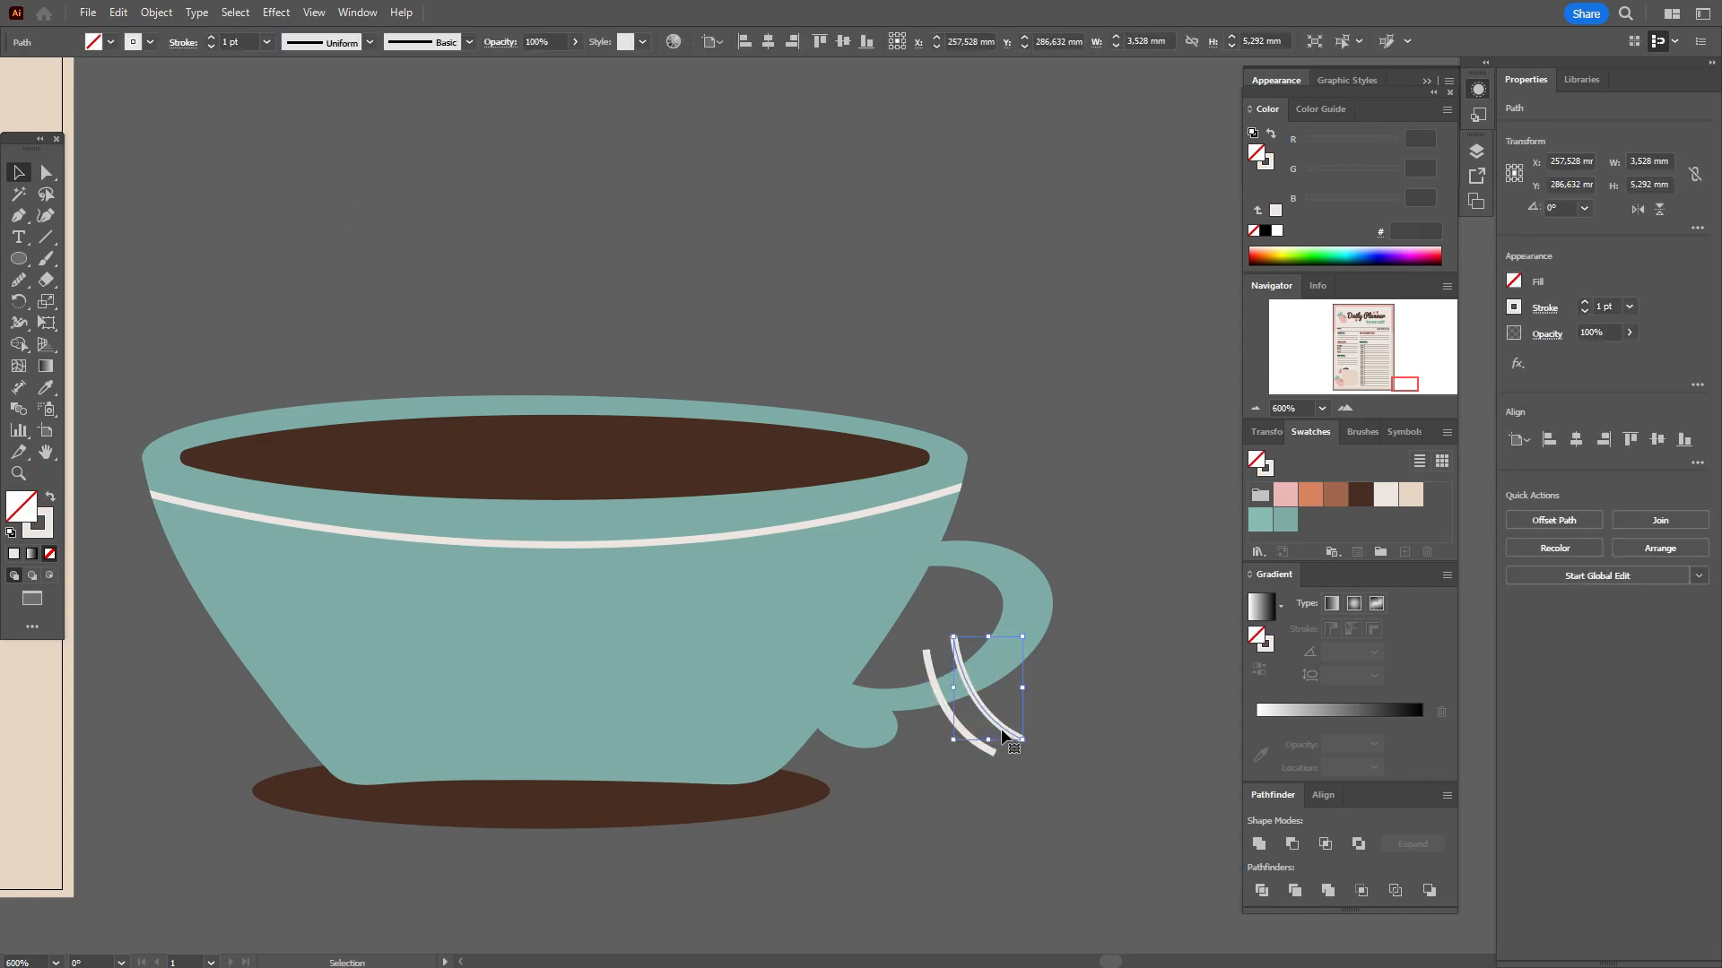
{"action": "left_click", "coordinate": [947, 718], "text": "shift"}
{"action": "left_click_drag", "start_coordinate": [1093, 719], "coordinate": [979, 773]}
{"action": "left_click", "coordinate": [156, 12]}
{"action": "left_click", "coordinate": [274, 251]}
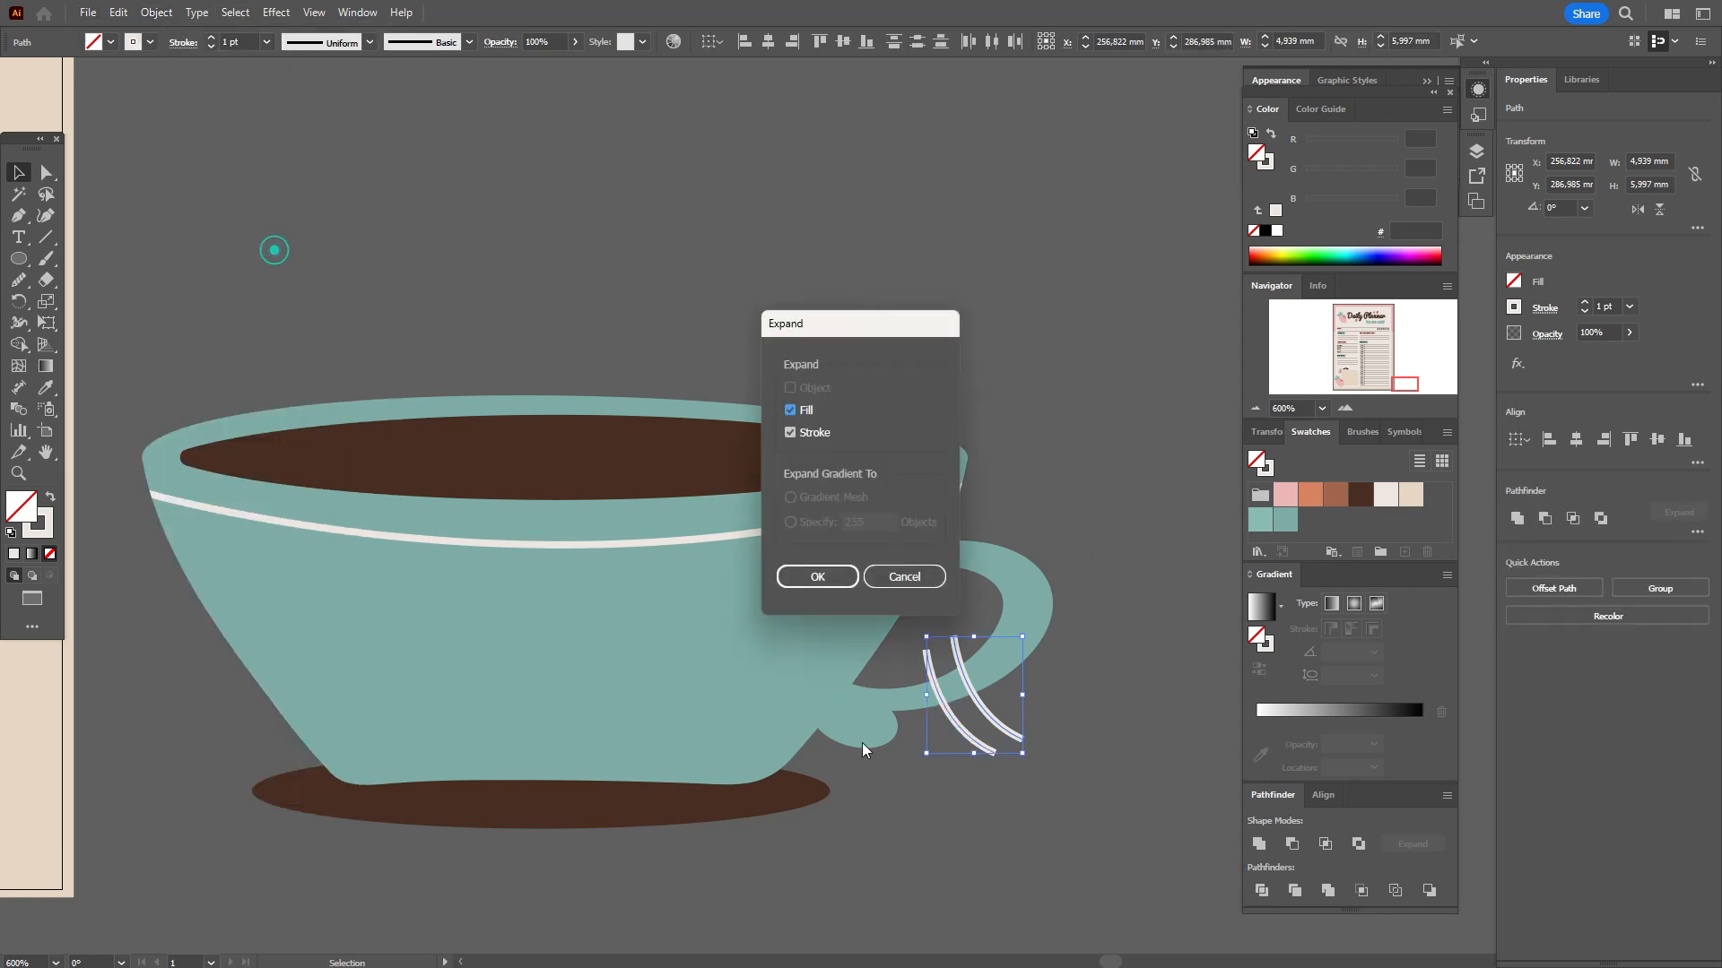
{"action": "left_click", "coordinate": [807, 579]}
Trim the parts of both cream stripes that extend beyond the handle with the Shape Builder tool
{"action": "left_click", "coordinate": [1016, 642], "text": "shift"}
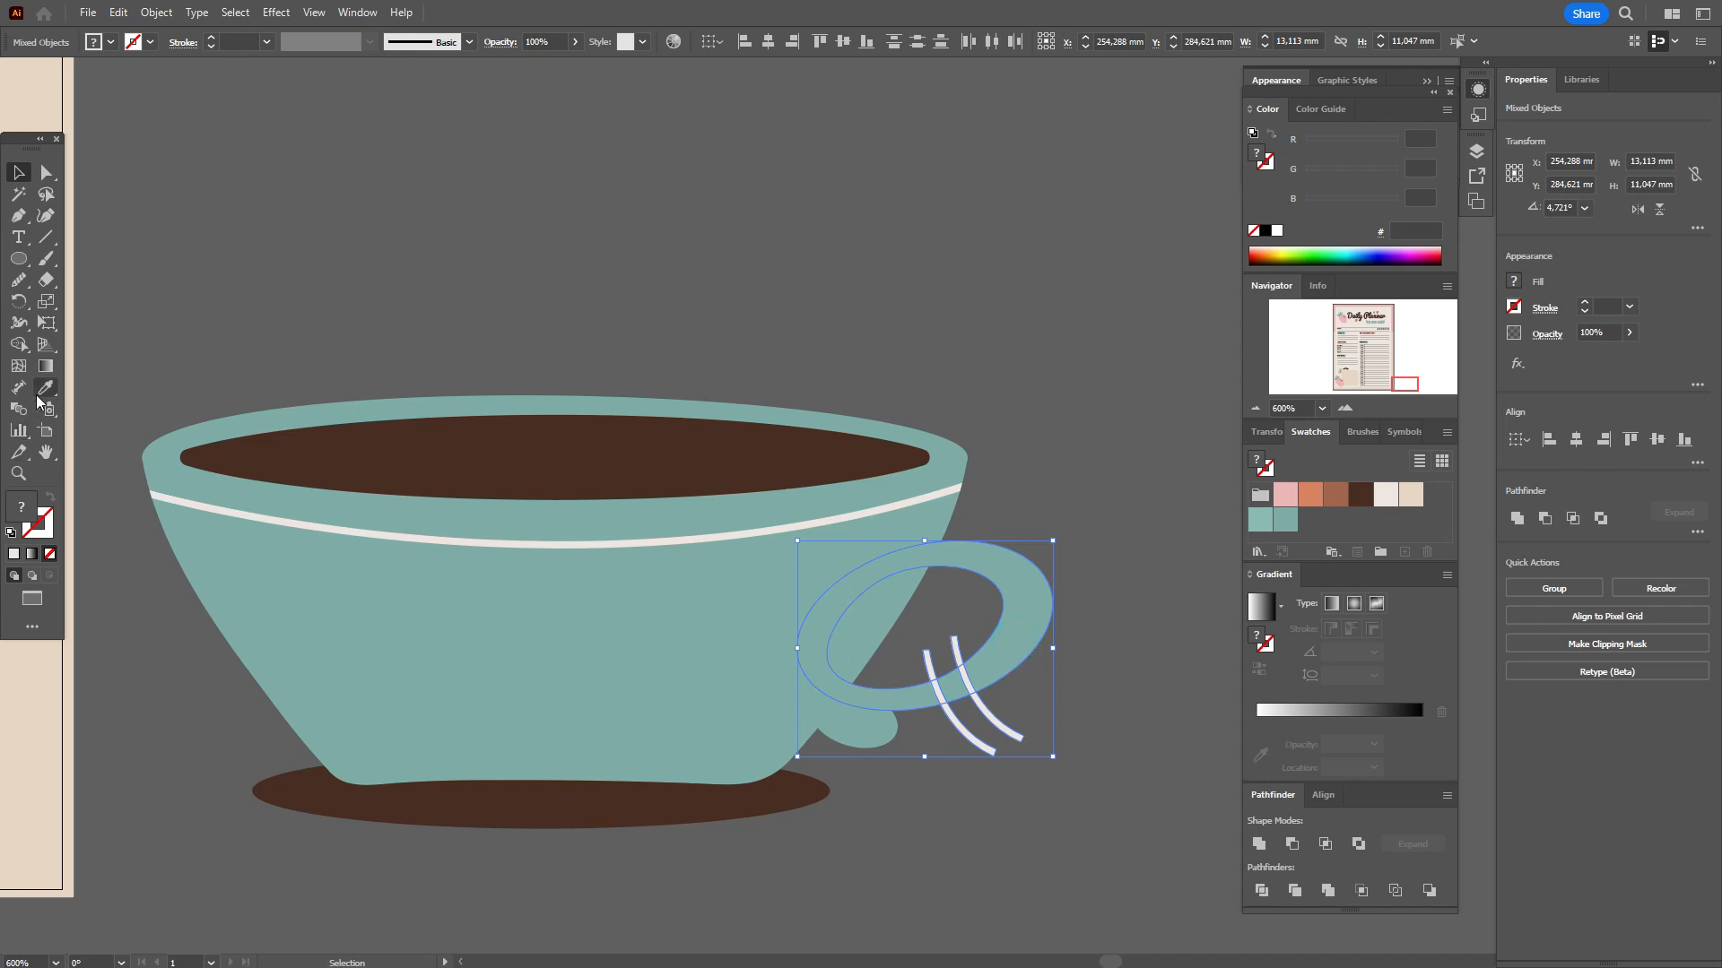
{"action": "left_click", "coordinate": [18, 344]}
{"action": "left_click", "coordinate": [933, 677], "text": "alt"}
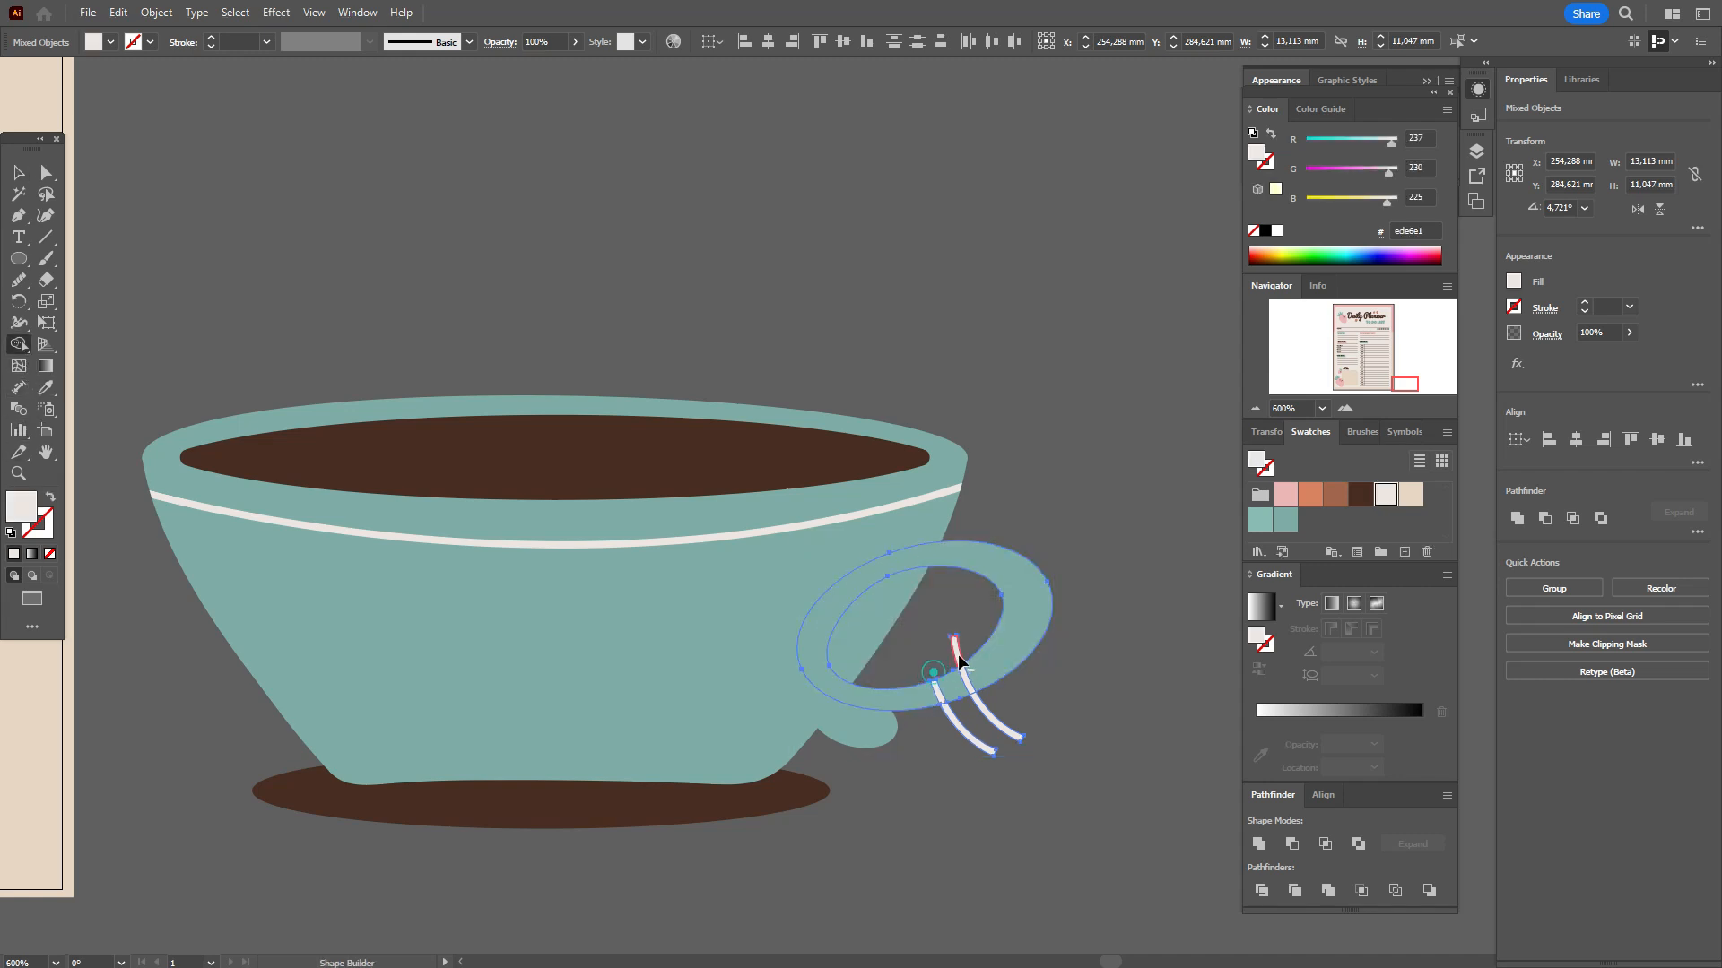
{"action": "left_click", "coordinate": [1002, 718], "text": "alt"}
{"action": "left_click", "coordinate": [970, 734], "text": "alt"}
{"action": "left_click", "coordinate": [17, 173]}
{"action": "left_click", "coordinate": [564, 245]}
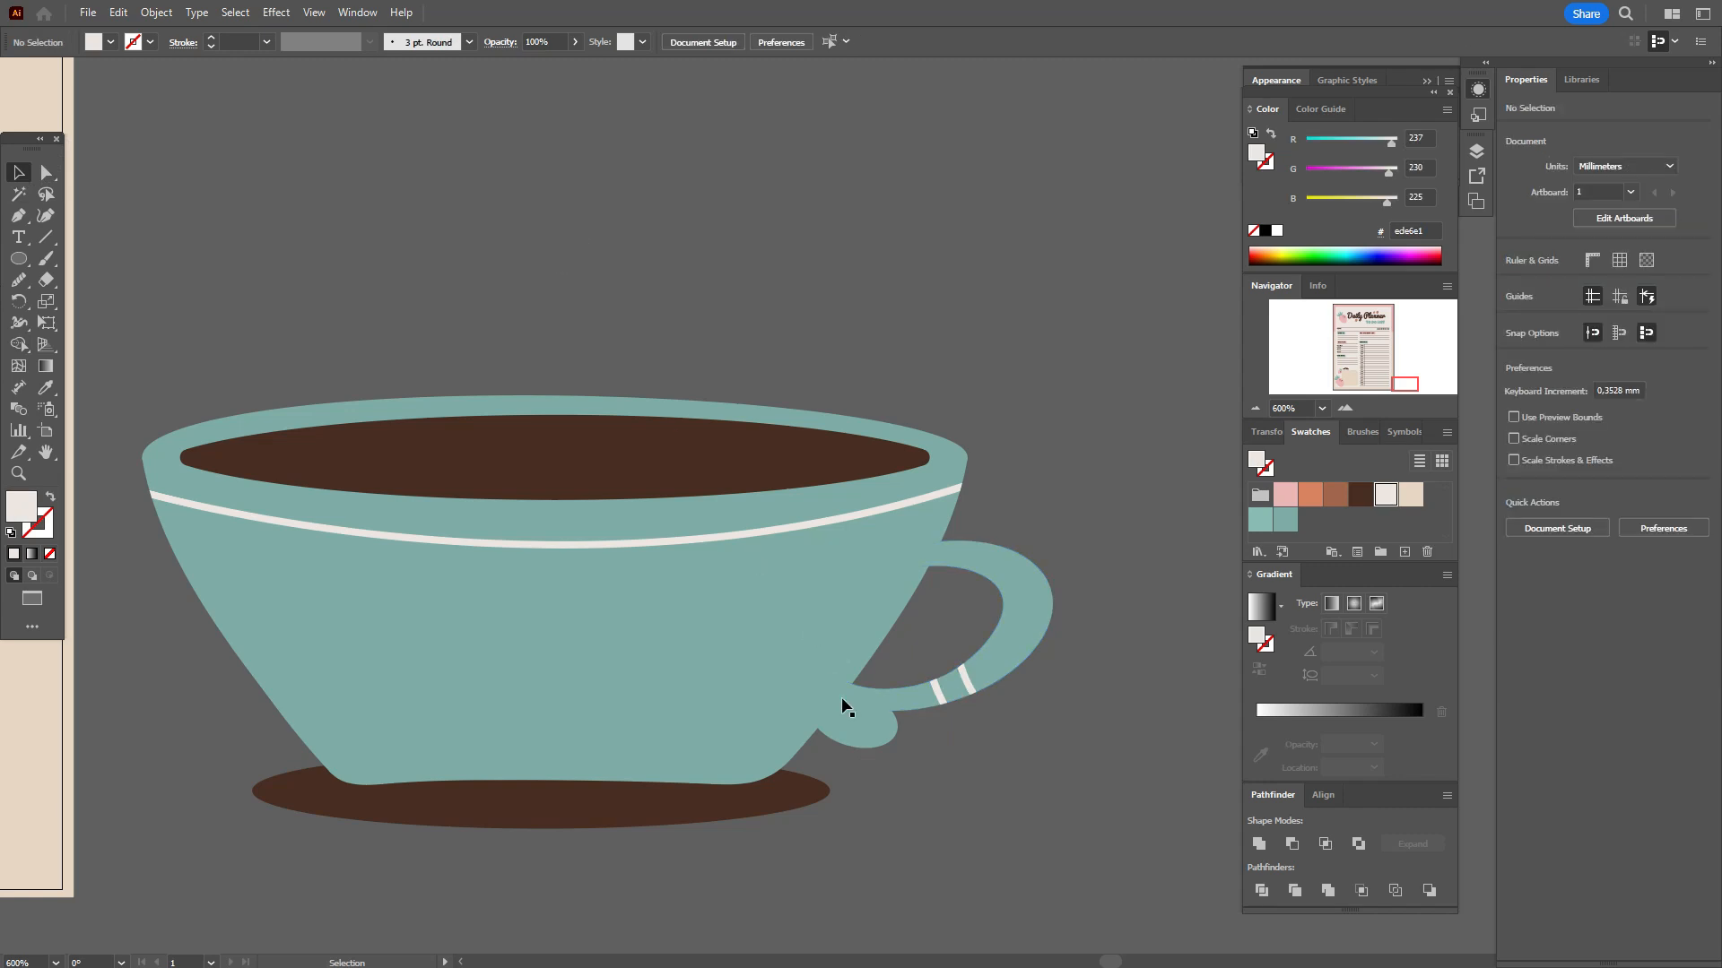
Draw the wavy left edge of a steam shape above the coffee with the Pen tool, using dark brown 472d21 as fill
{"action": "scroll", "coordinate": [846, 710], "scroll_direction": "up", "scroll_amount": 2}
{"action": "left_click", "coordinate": [13, 961]}
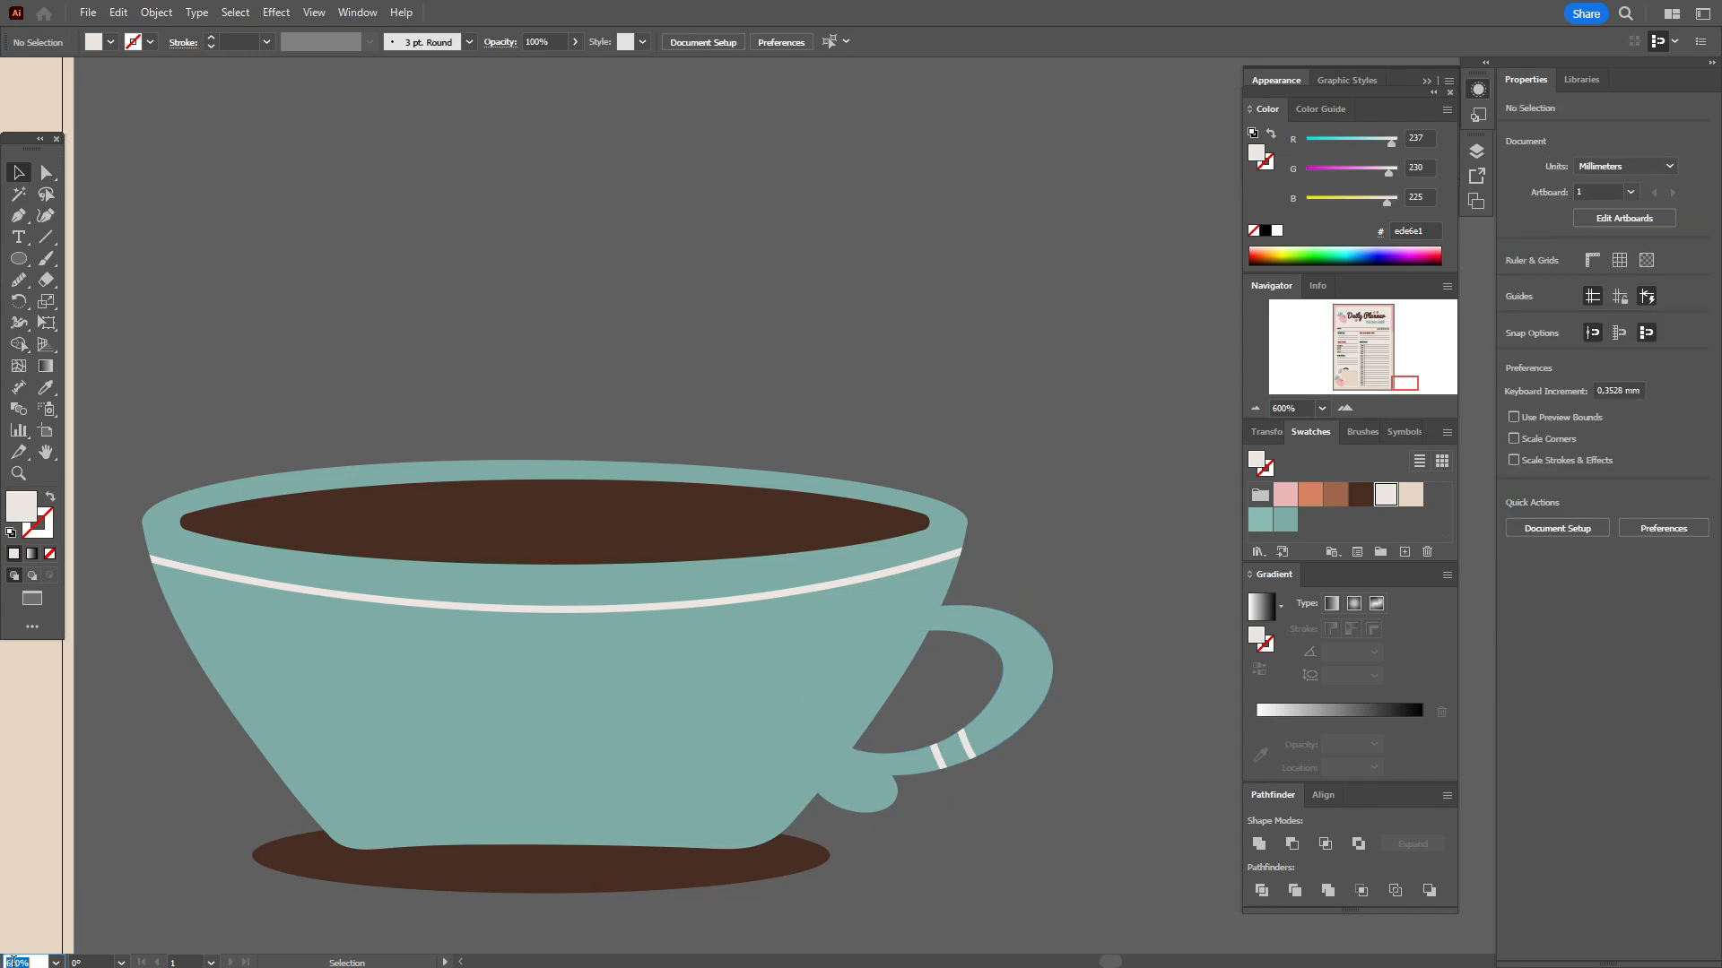
{"action": "type", "text": "400"}
{"action": "key", "text": "Return"}
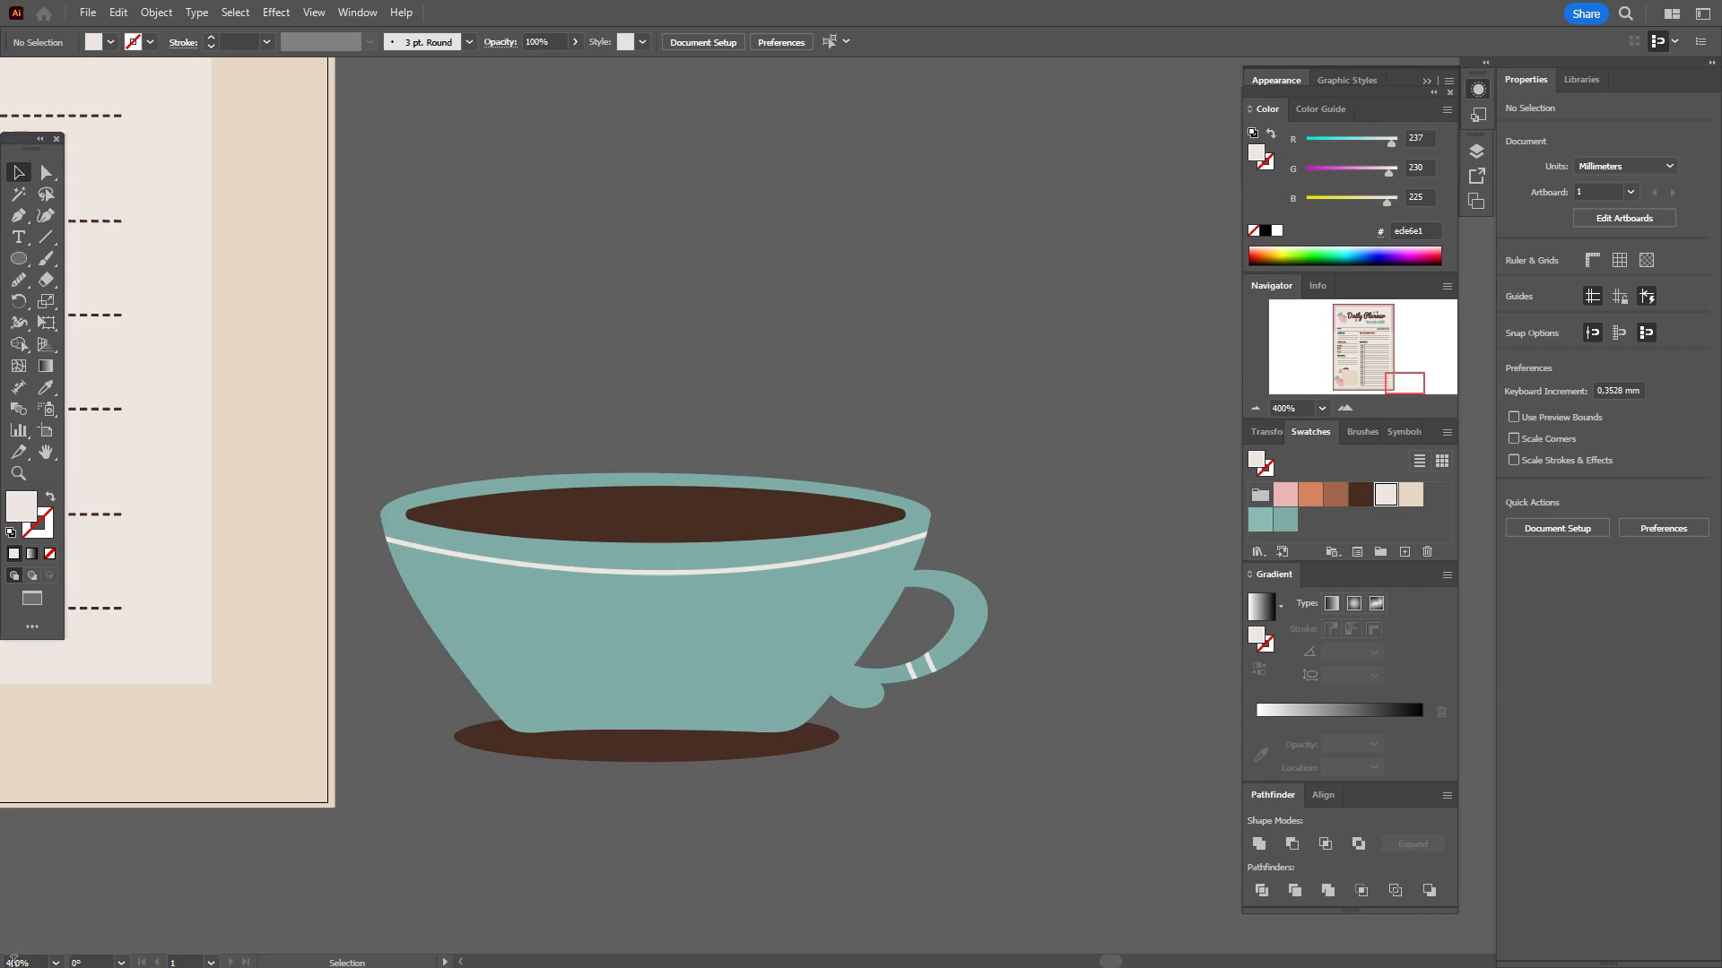
{"action": "left_click", "coordinate": [45, 452]}
{"action": "left_click_drag", "start_coordinate": [855, 534], "coordinate": [850, 665]}
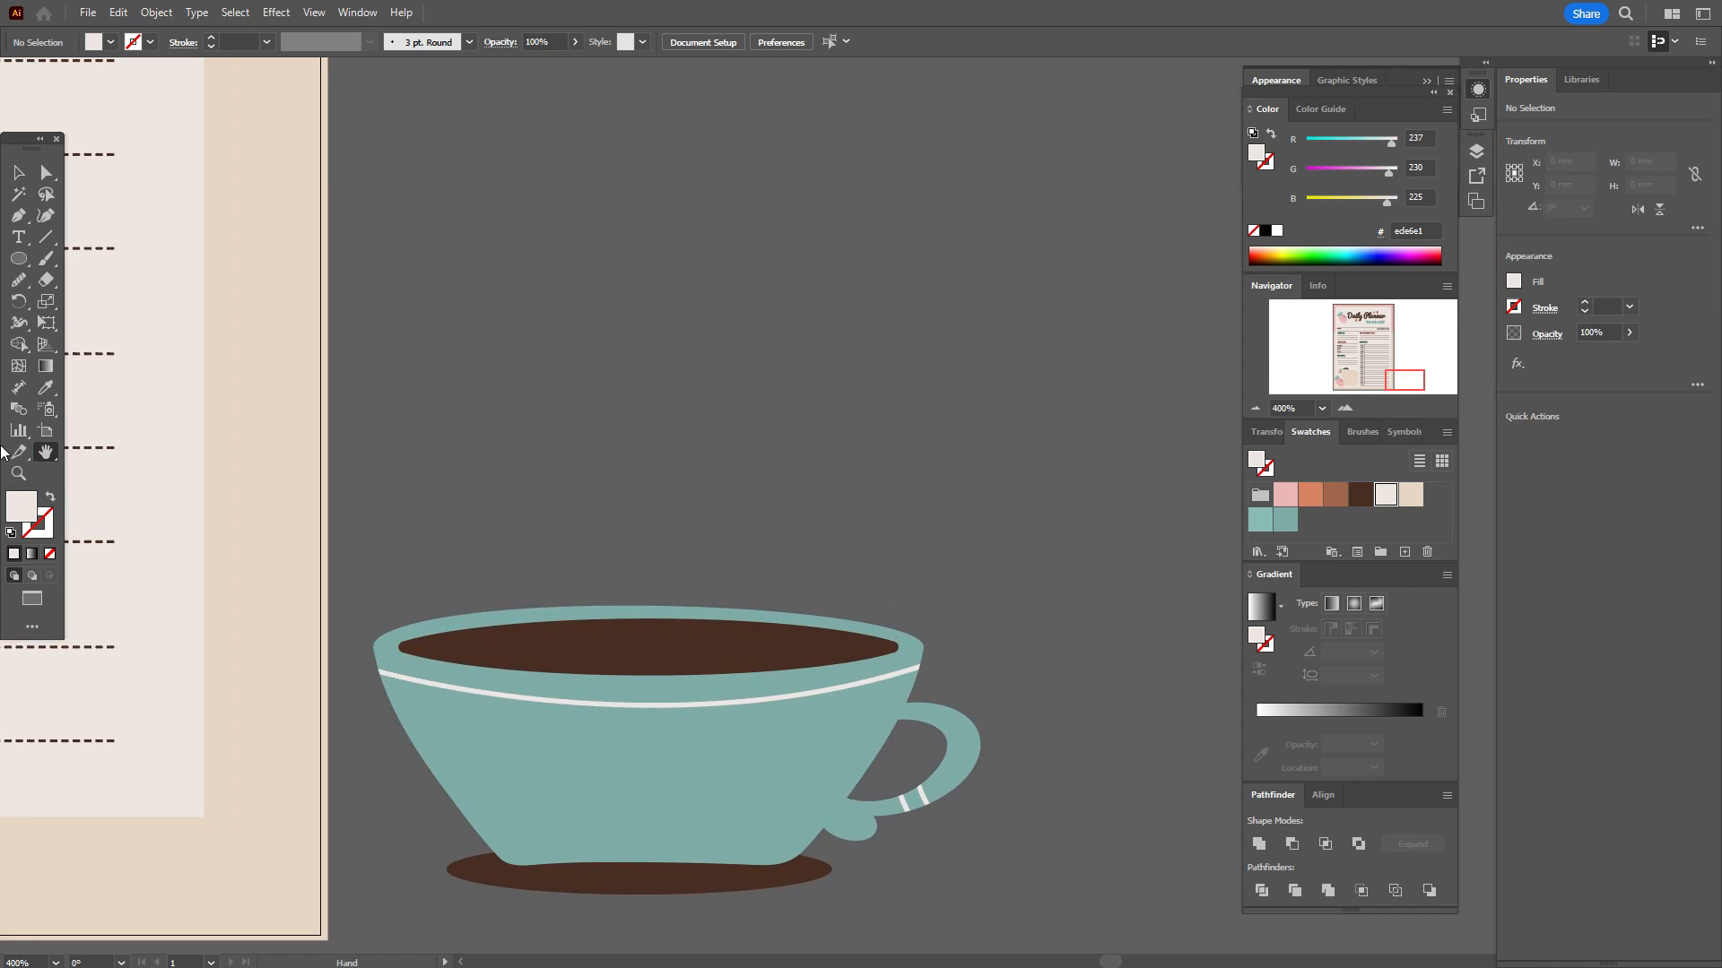
{"action": "left_click", "coordinate": [1362, 502]}
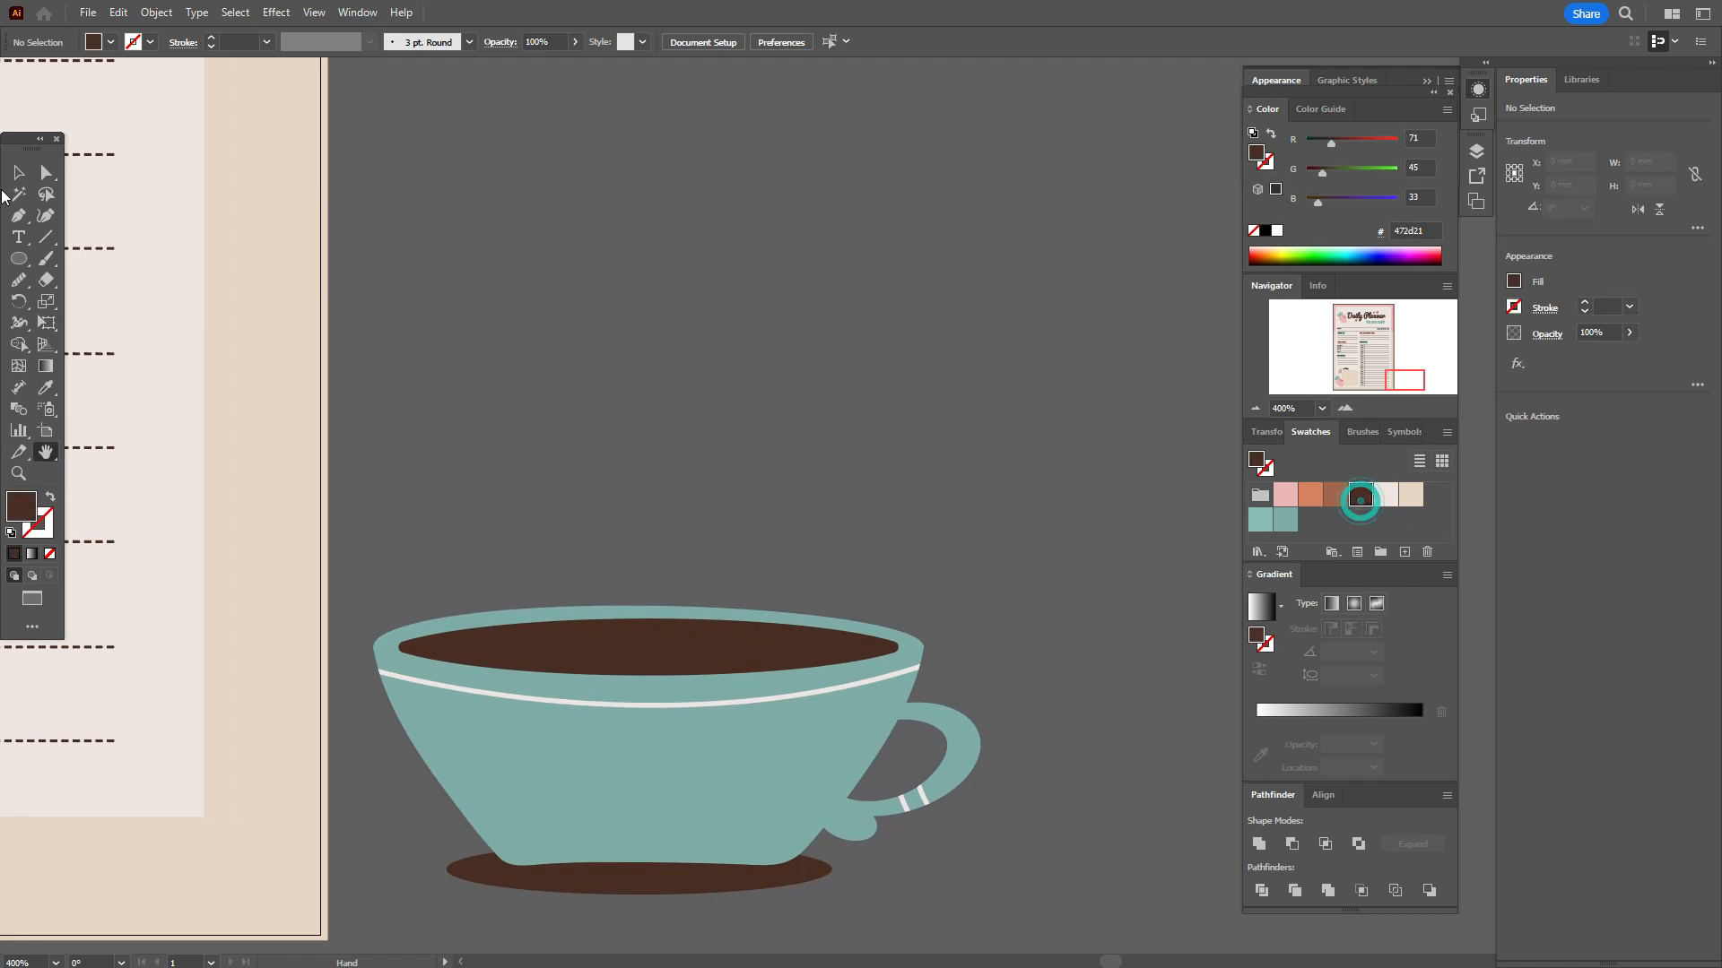
{"action": "left_click", "coordinate": [45, 217]}
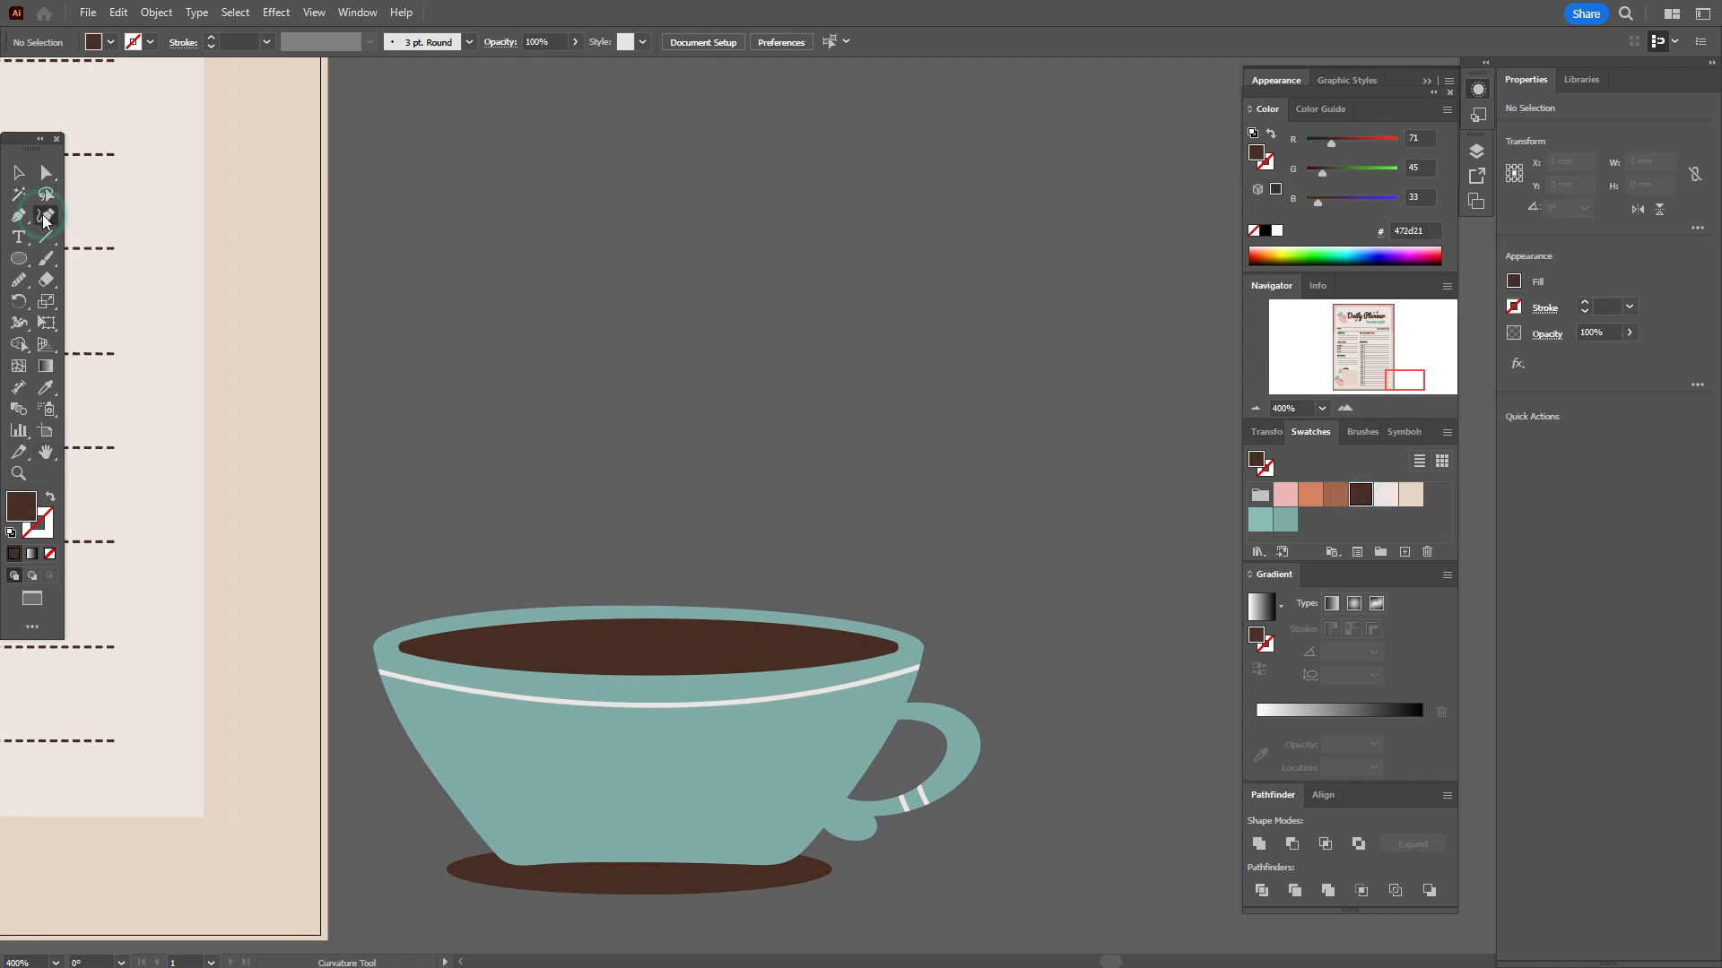
{"action": "left_click", "coordinate": [18, 217]}
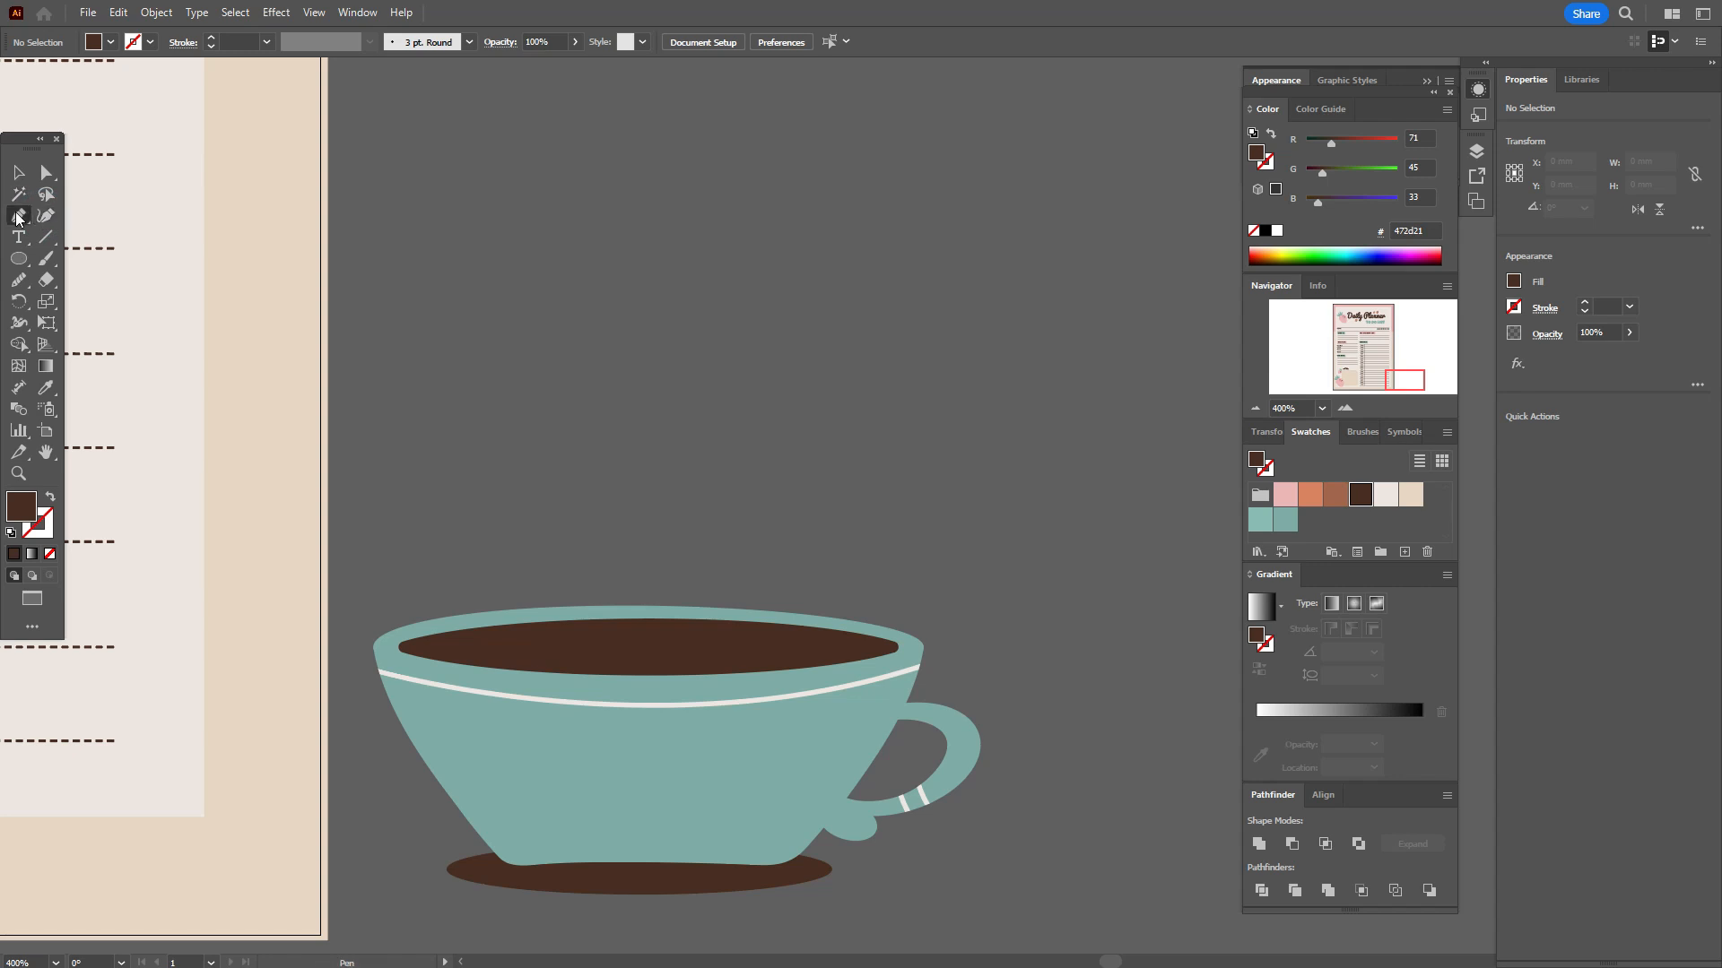
{"action": "left_click", "coordinate": [727, 254]}
{"action": "left_click_drag", "start_coordinate": [635, 322], "coordinate": [652, 365]}
{"action": "left_click_drag", "start_coordinate": [781, 359], "coordinate": [772, 421]}
{"action": "left_click_drag", "start_coordinate": [594, 474], "coordinate": [637, 536]}
{"action": "left_click", "coordinate": [662, 582]}
Draw the steam shape's wavy right edge back up from the bottom tip and close the path at its top point
{"action": "left_click_drag", "start_coordinate": [644, 450], "coordinate": [562, 375]}
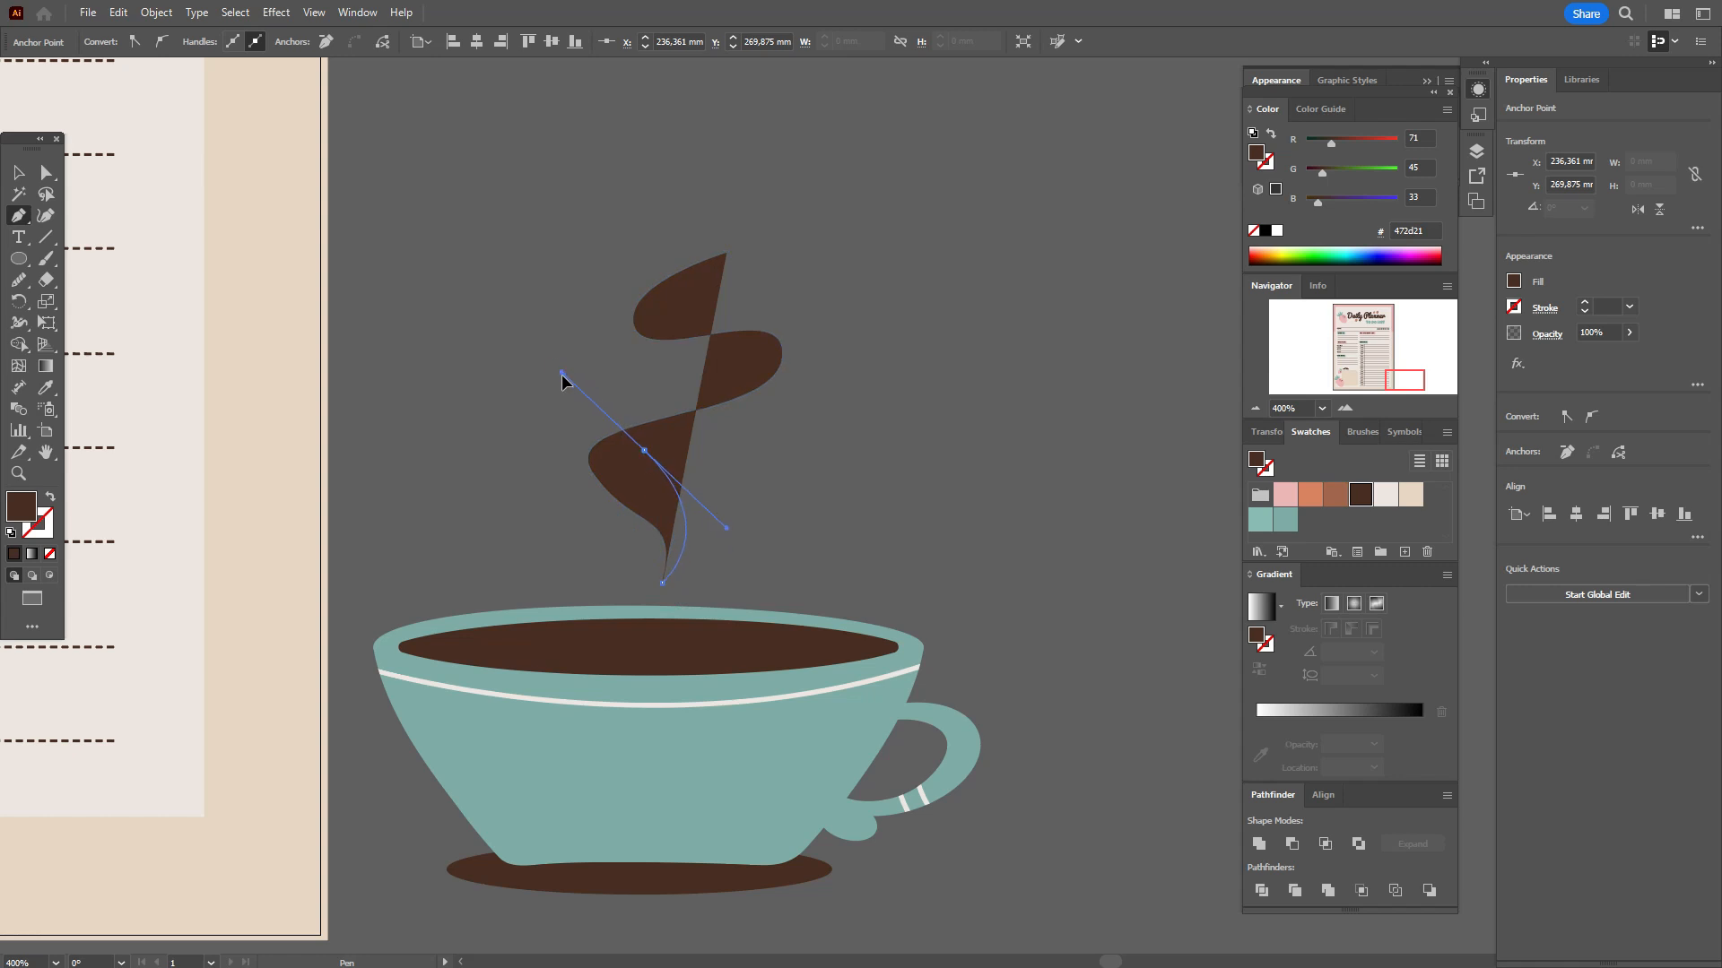
{"action": "left_click", "coordinate": [644, 450]}
{"action": "left_click_drag", "start_coordinate": [826, 358], "coordinate": [859, 281]}
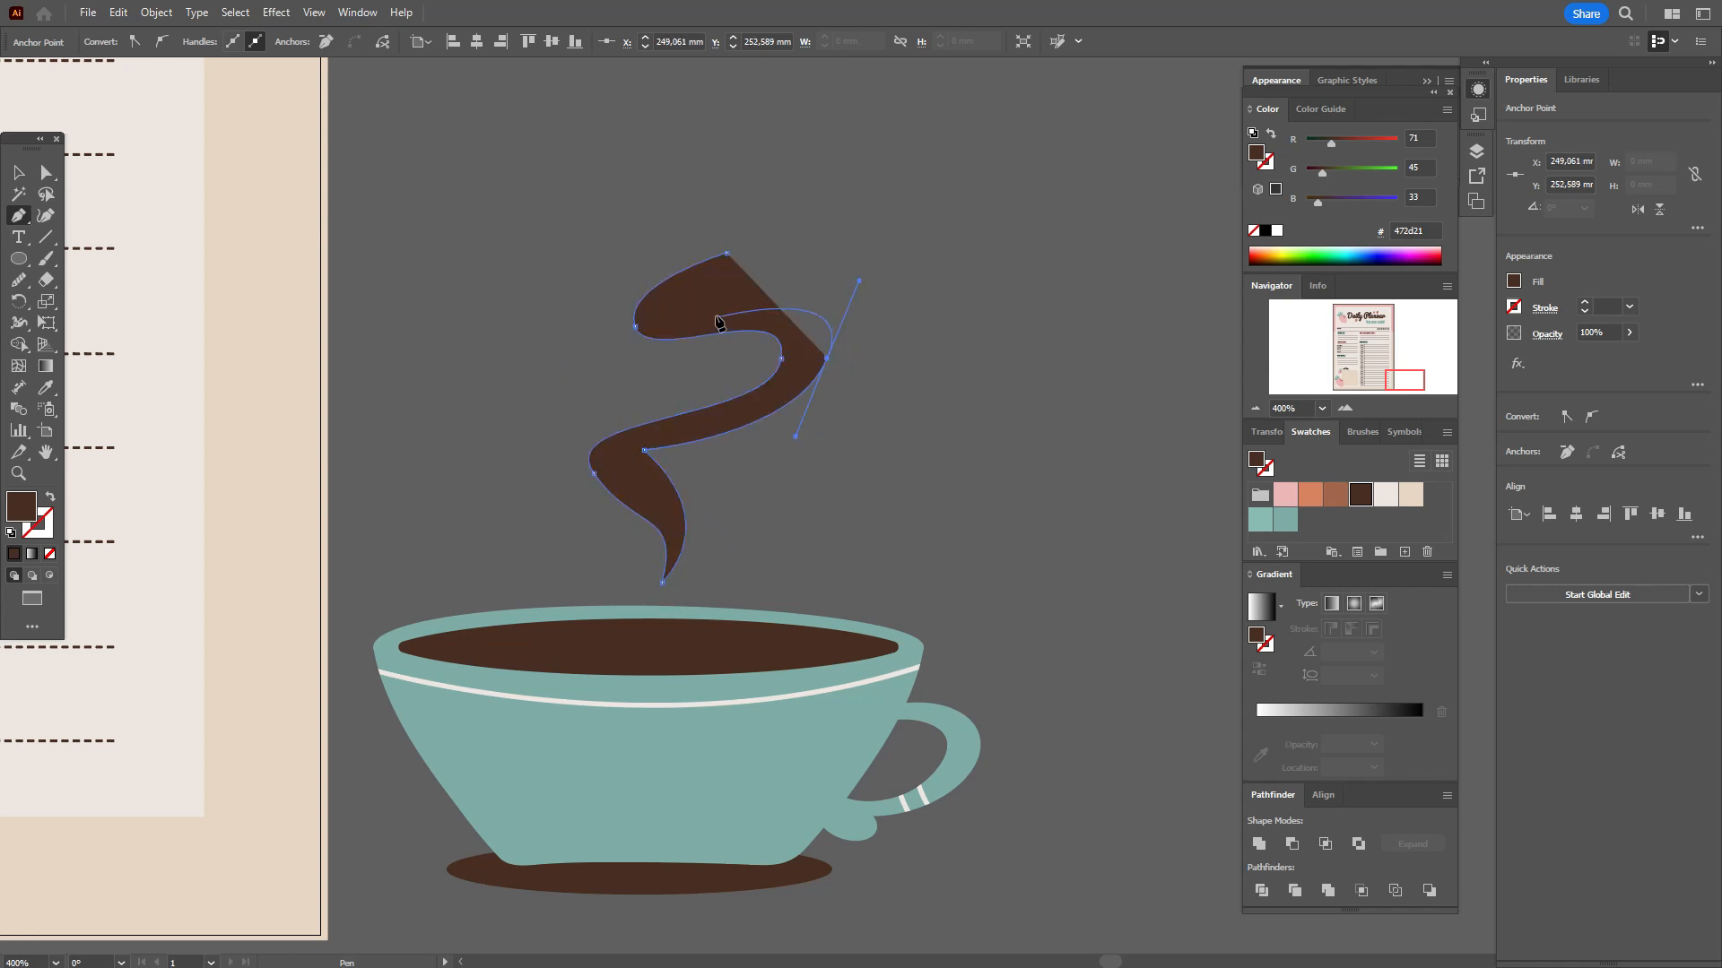
{"action": "left_click", "coordinate": [672, 317]}
{"action": "left_click_drag", "start_coordinate": [727, 253], "coordinate": [808, 203]}
{"action": "left_click", "coordinate": [27, 174]}
Round the steam shape's two sharp inner corners, the lower one to about 2.3 mm and the upper one to about 1.2 mm
{"action": "left_click", "coordinate": [46, 172]}
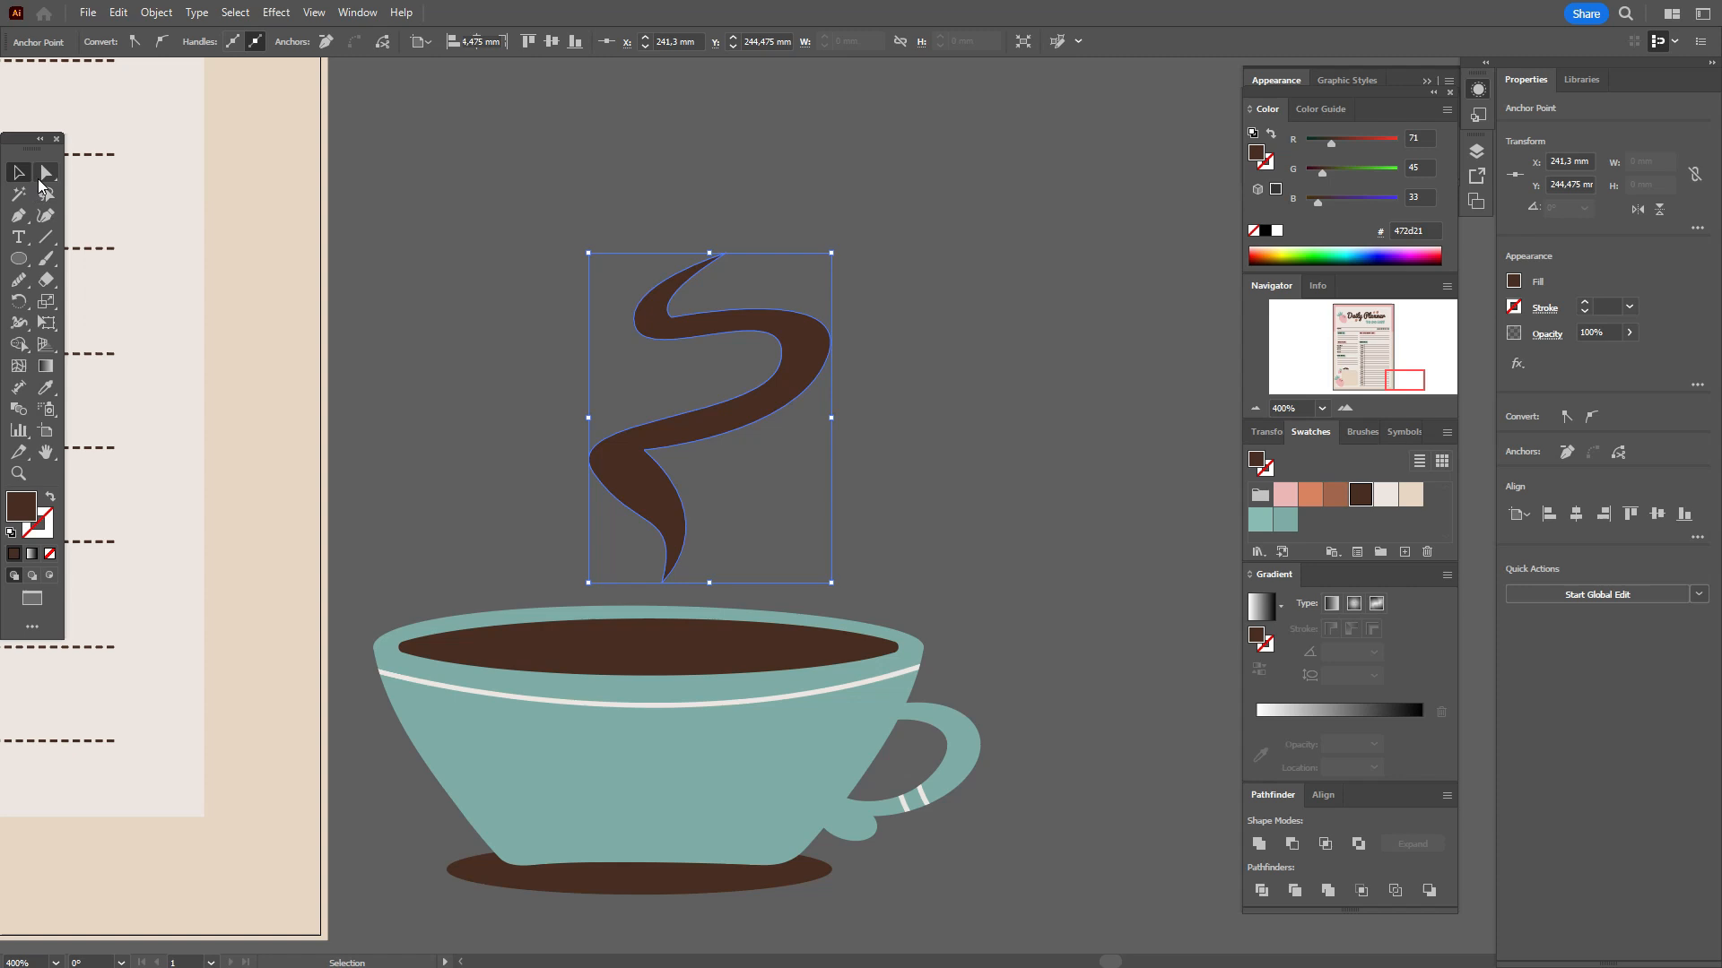
{"action": "left_click", "coordinate": [526, 255]}
{"action": "left_click", "coordinate": [751, 412]}
{"action": "left_click", "coordinate": [643, 452]}
{"action": "left_click", "coordinate": [644, 451]}
{"action": "left_click_drag", "start_coordinate": [661, 456], "coordinate": [696, 483]}
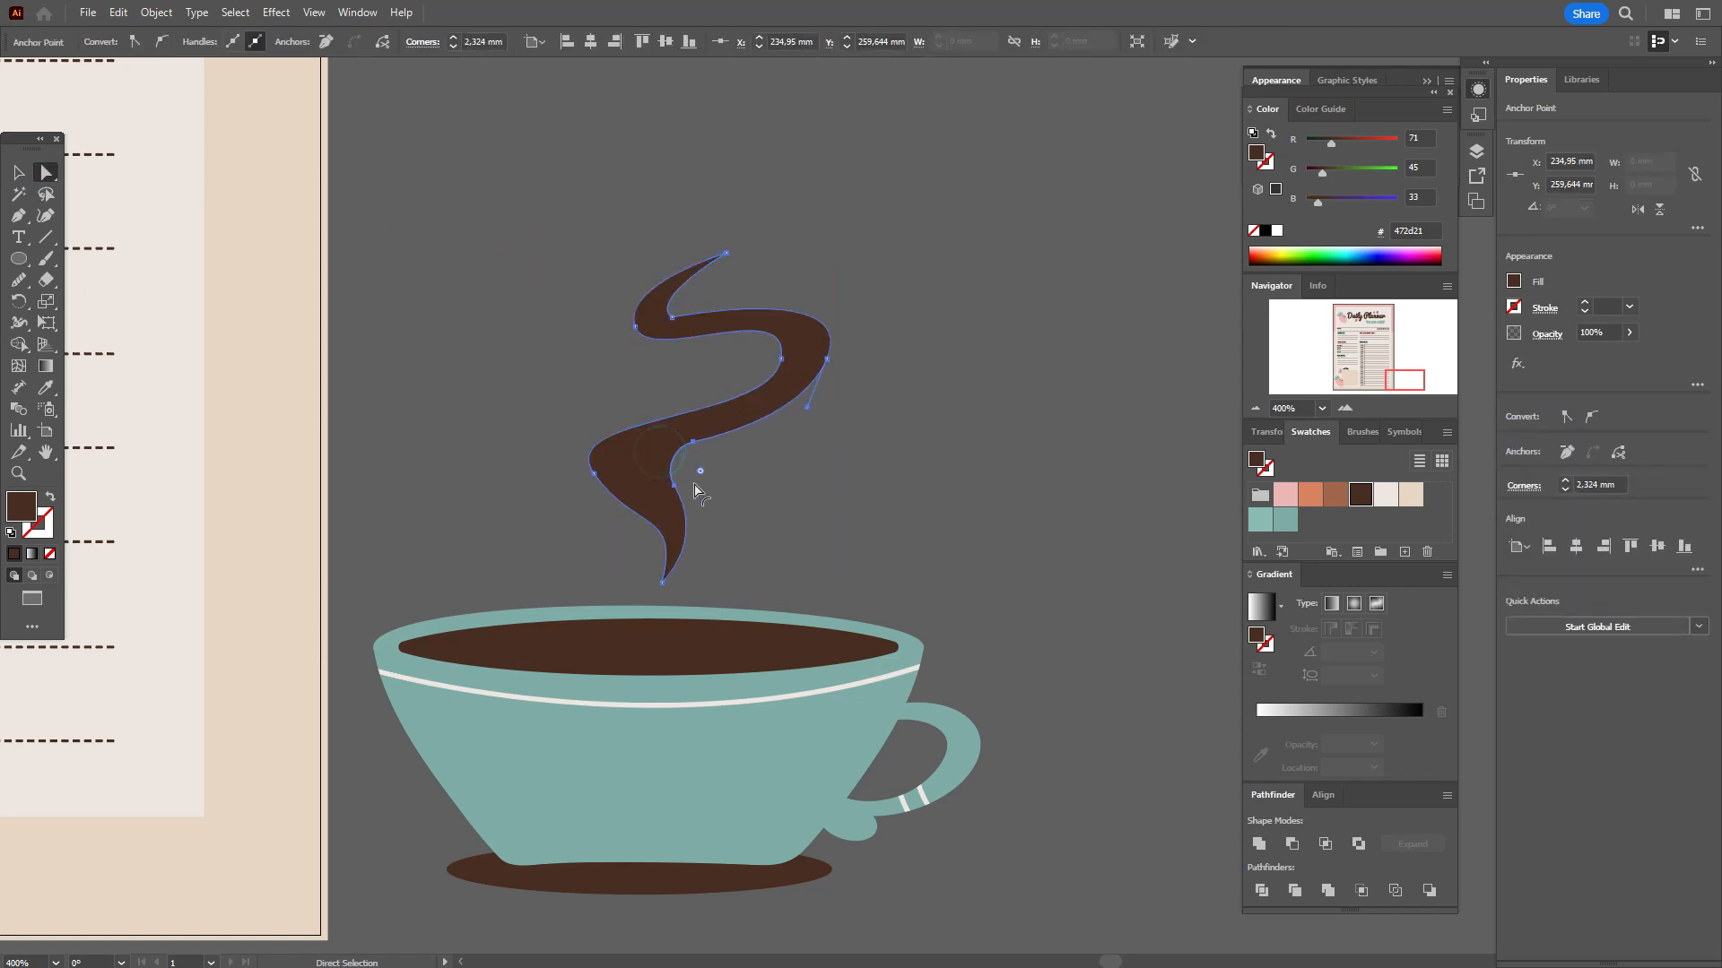
{"action": "left_click", "coordinate": [674, 316]}
{"action": "left_click_drag", "start_coordinate": [681, 311], "coordinate": [702, 279]}
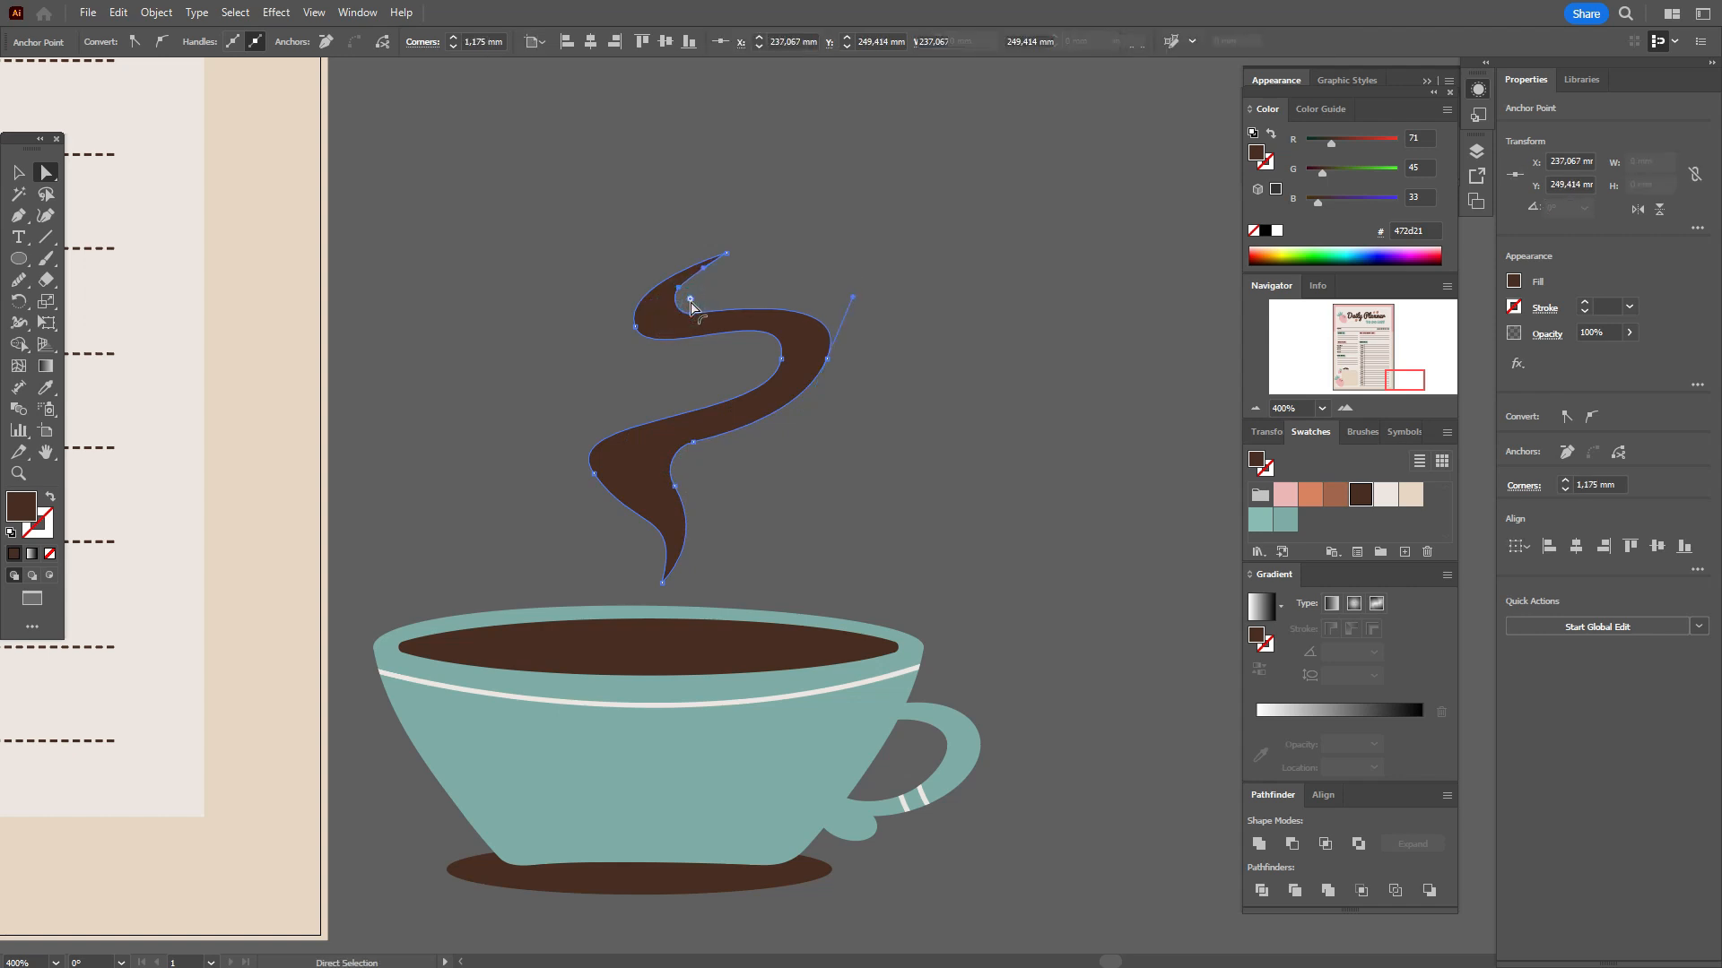
{"action": "left_click", "coordinate": [18, 175]}
{"action": "left_click", "coordinate": [518, 219]}
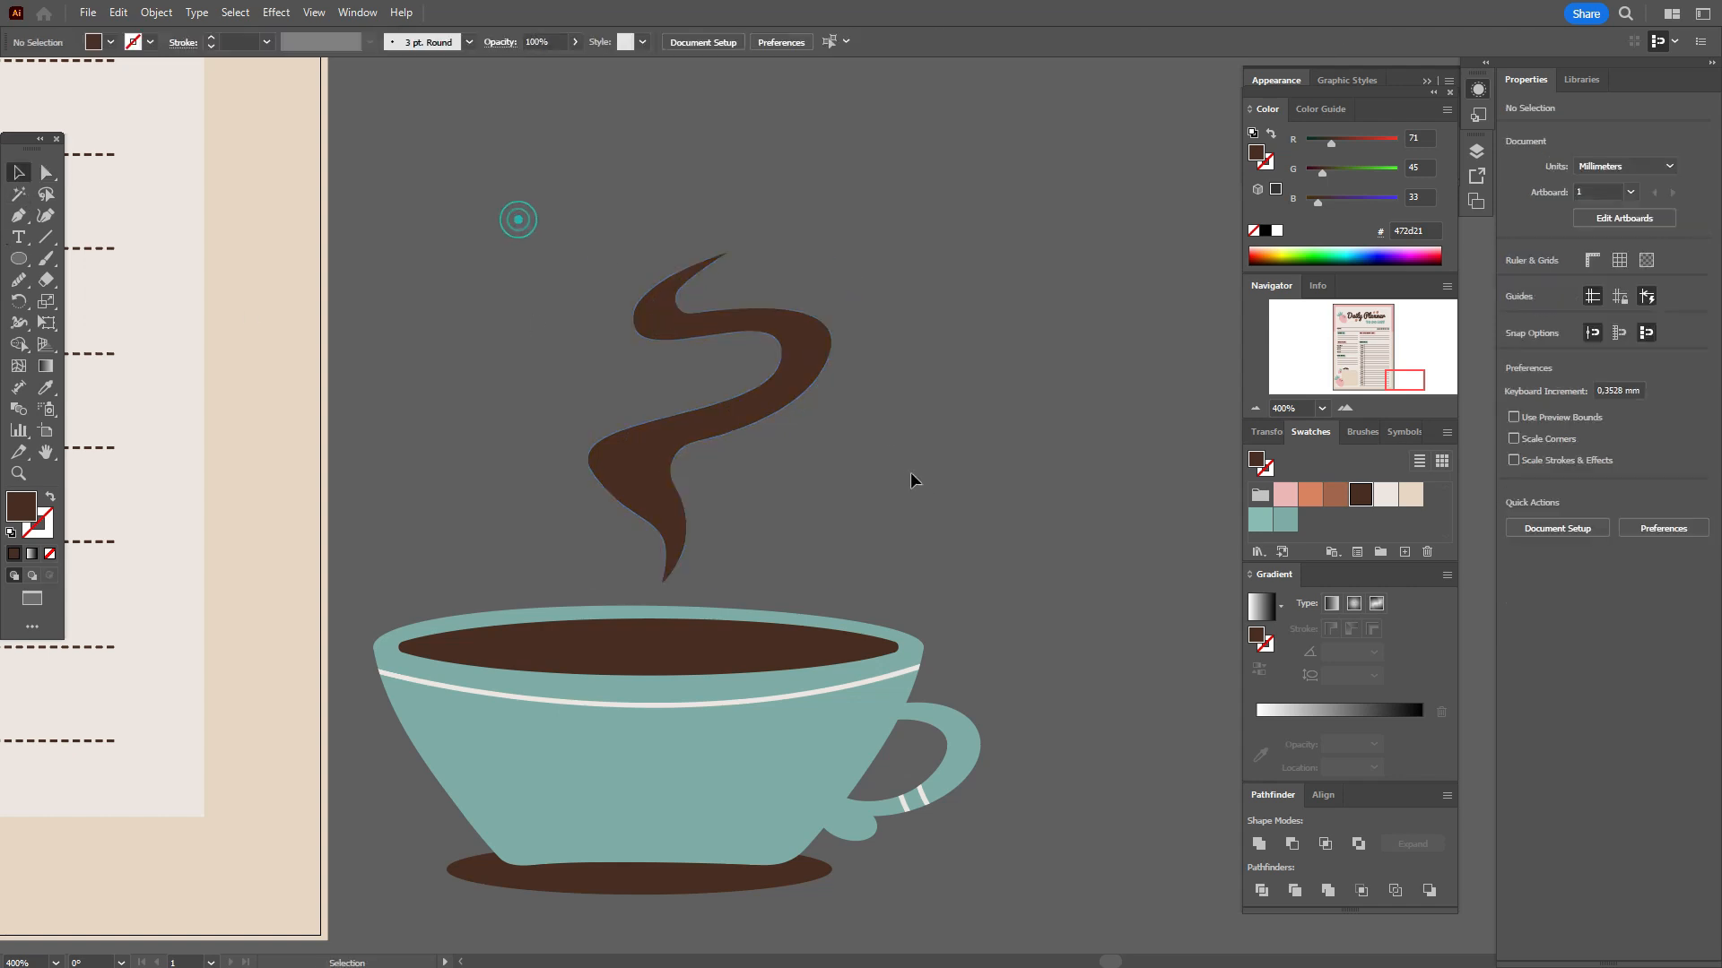
Smooth the steam's lower inner bend with the Smooth tool and shift the shape slightly left above the cup
{"action": "left_click", "coordinate": [782, 406]}
{"action": "left_click", "coordinate": [29, 282]}
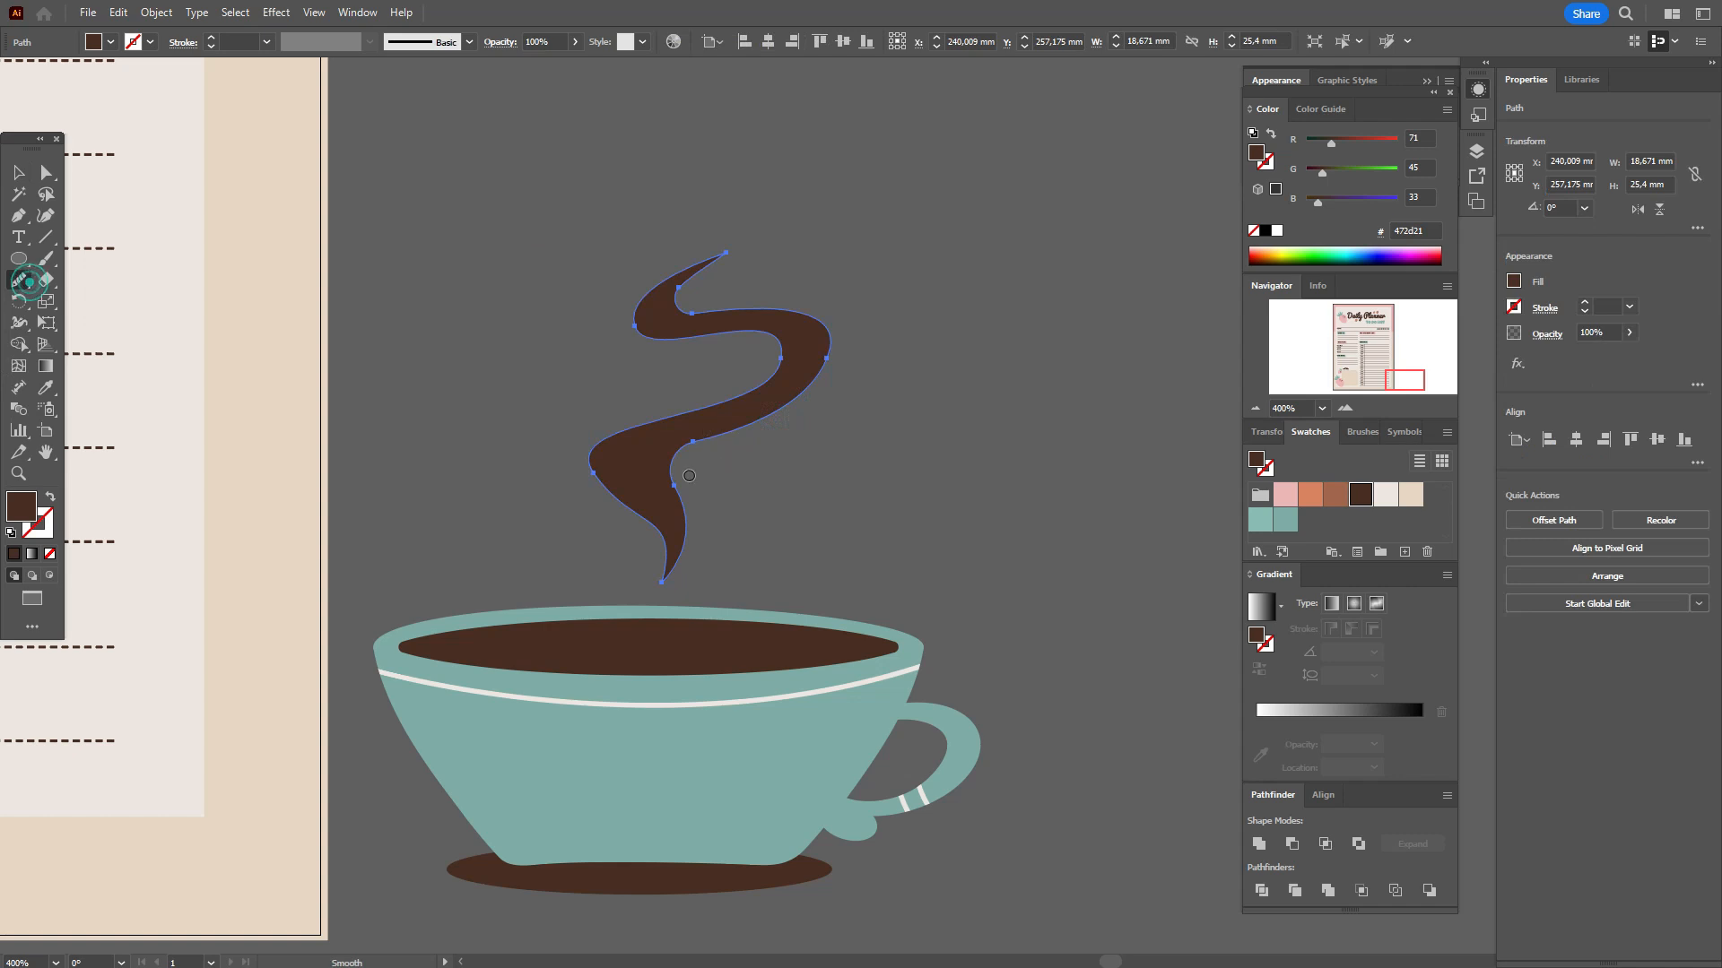
{"action": "mouse_move", "coordinate": [674, 489]}
{"action": "left_mouse_down"}
{"action": "mouse_move", "coordinate": [734, 396]}
{"action": "mouse_move", "coordinate": [719, 401]}
{"action": "left_mouse_up"}
{"action": "left_click", "coordinate": [19, 172]}
{"action": "left_click", "coordinate": [1056, 444]}
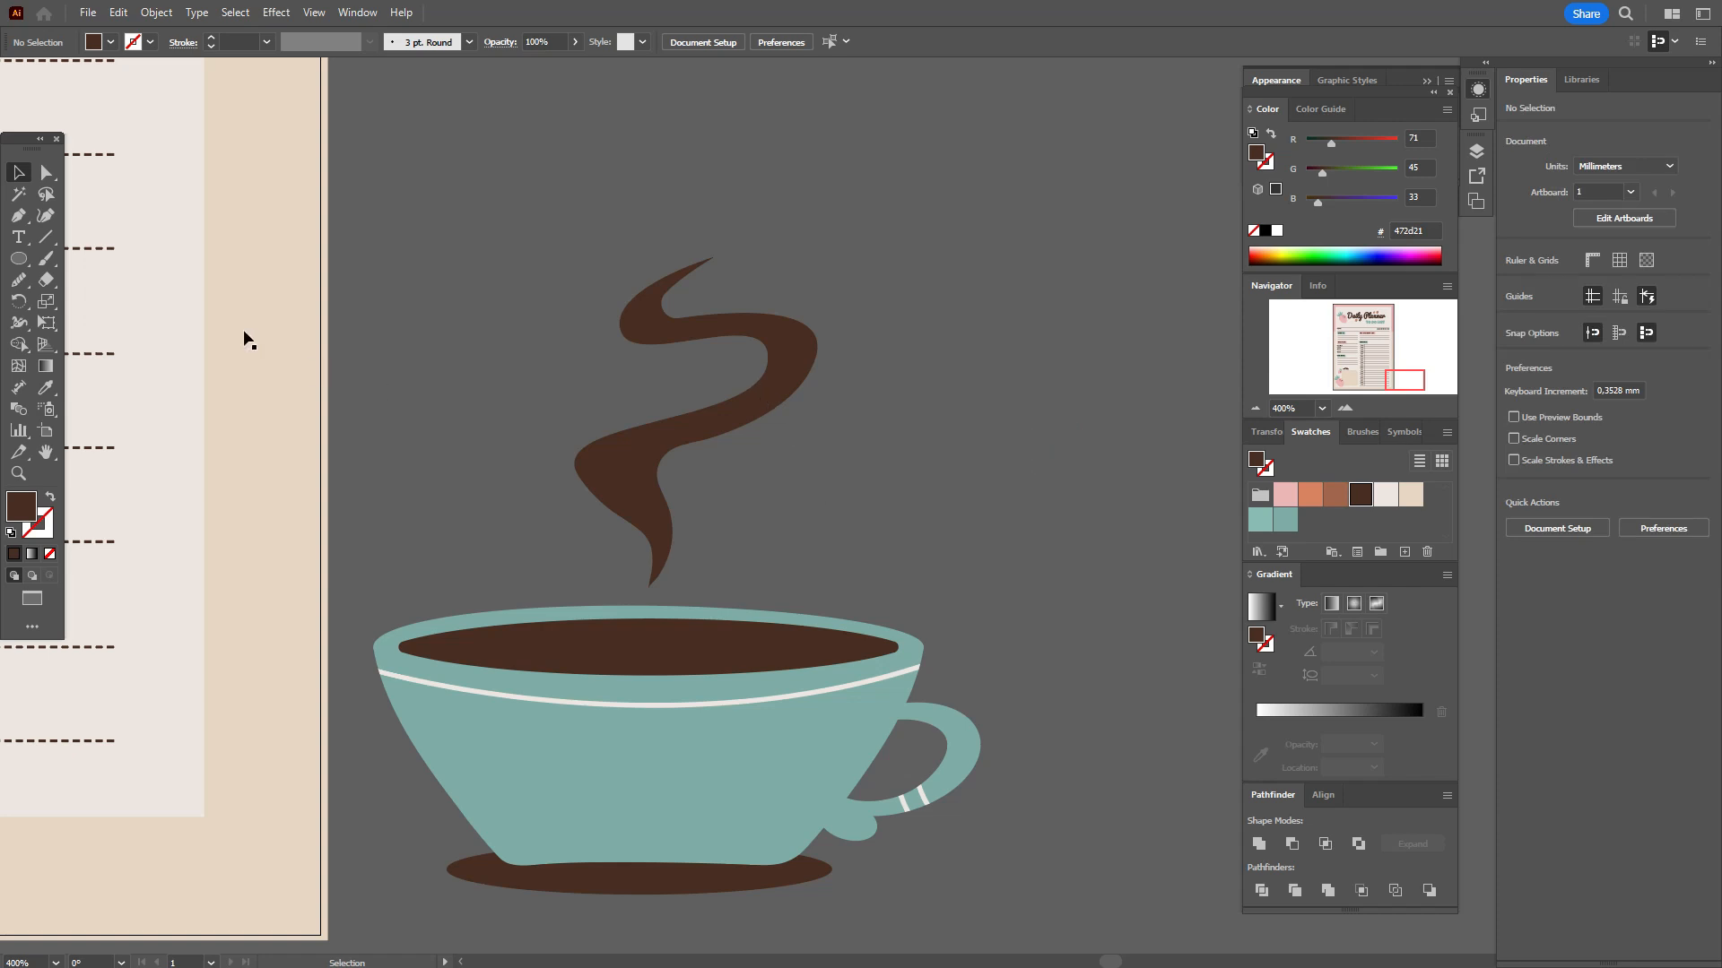
Draw a curved accent line beside the steam's lower left bend and a short dash above it, with a dark brown stroke and no fill
{"action": "left_click", "coordinate": [20, 215]}
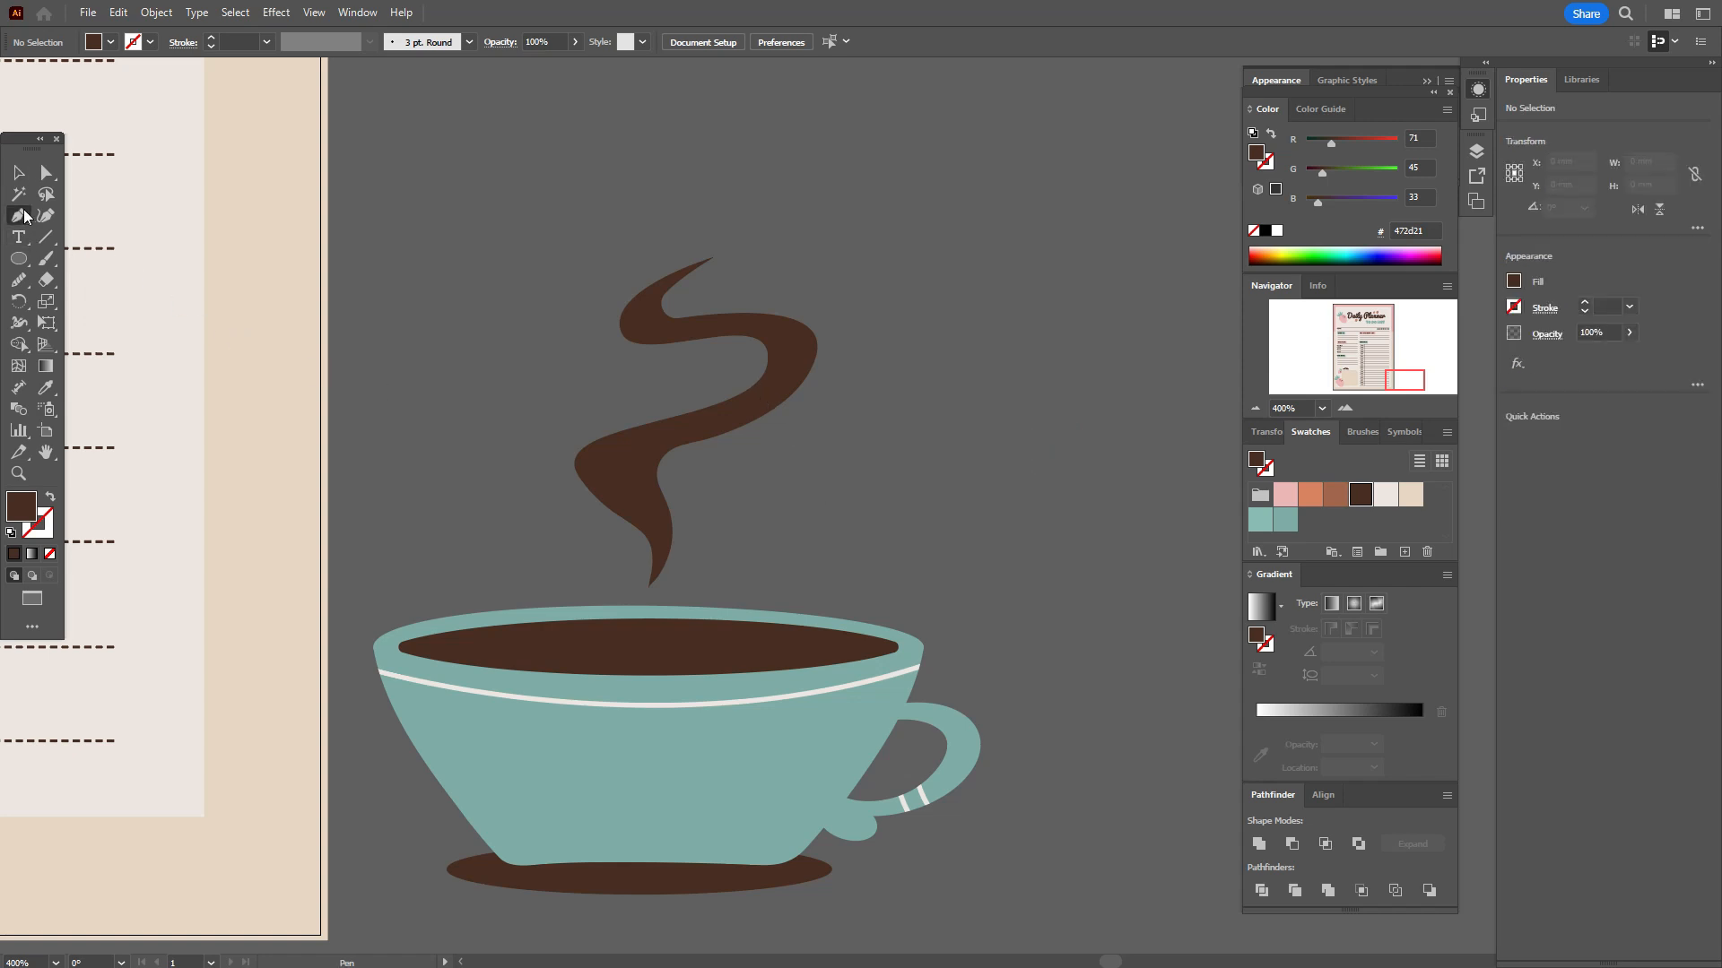
{"action": "left_click", "coordinate": [561, 433]}
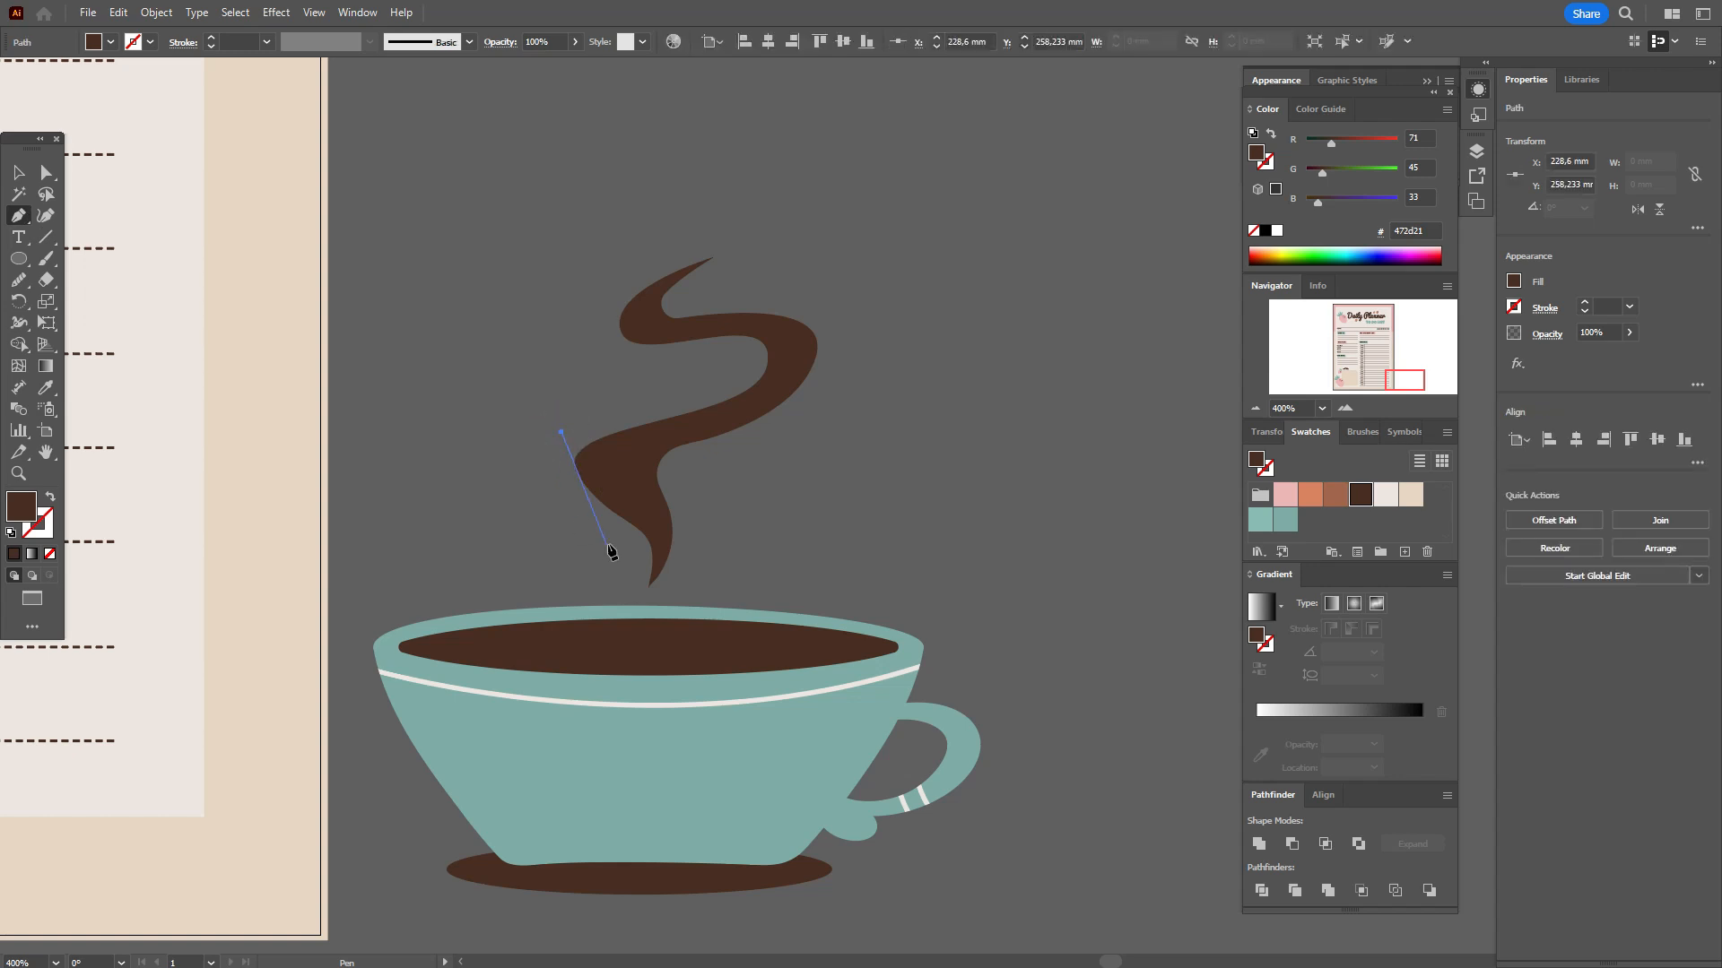
{"action": "left_click_drag", "start_coordinate": [621, 542], "coordinate": [733, 598]}
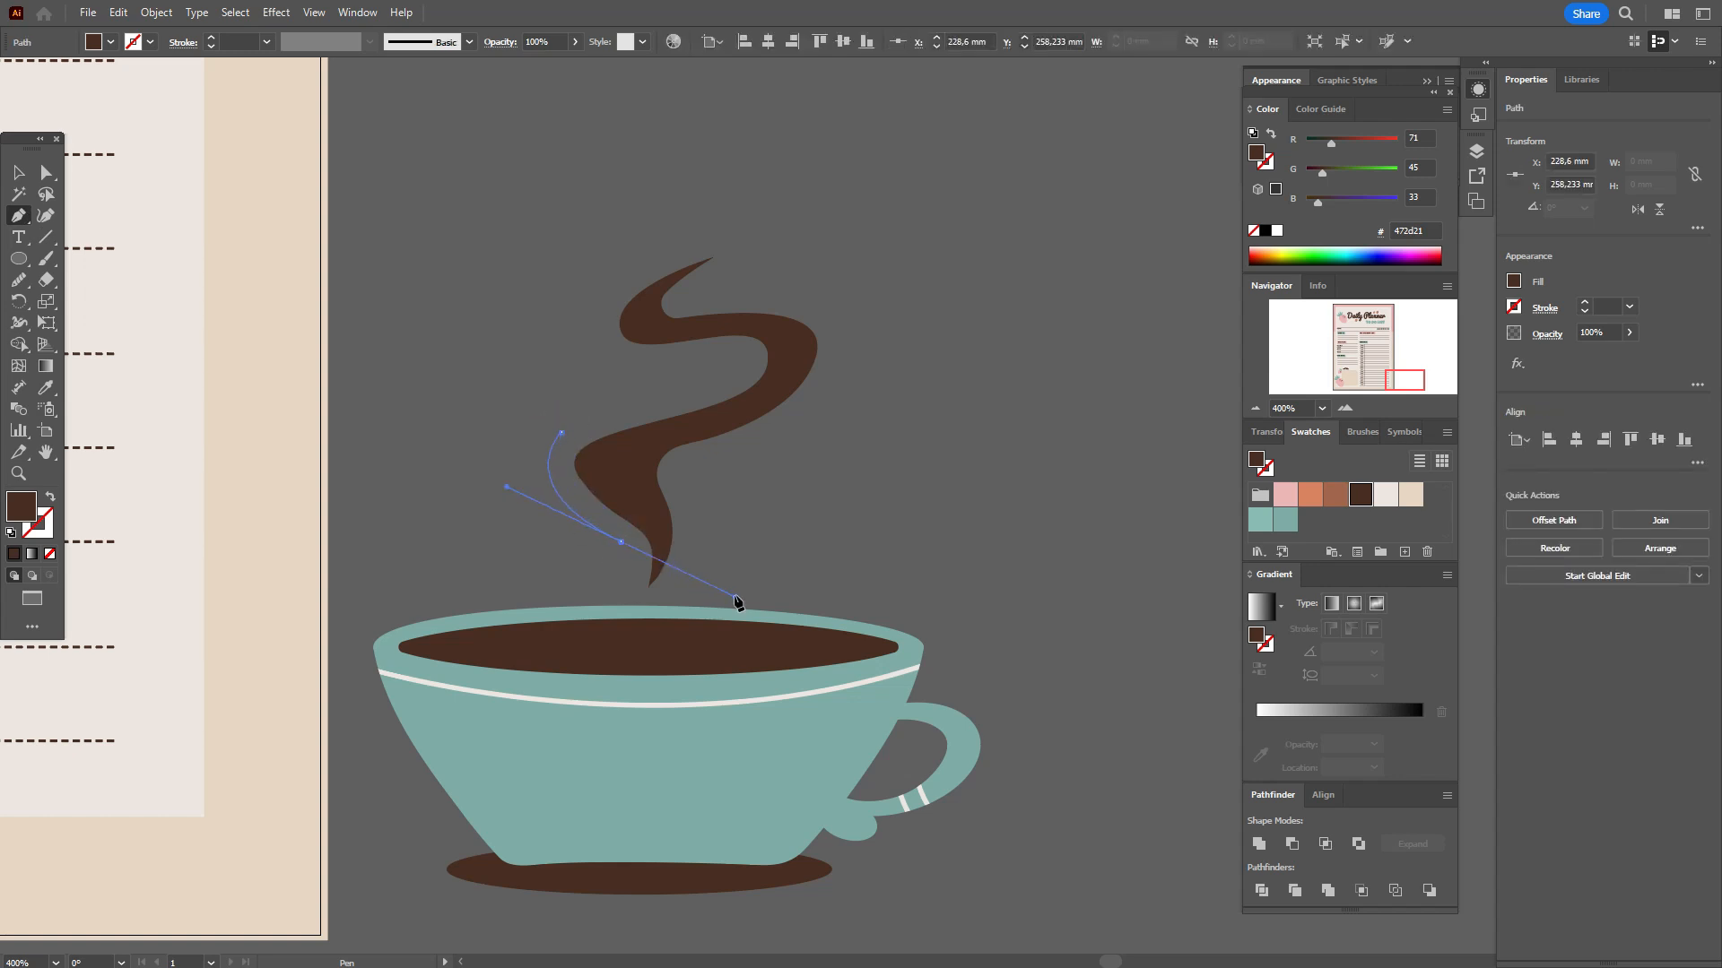
{"action": "left_click", "coordinate": [50, 497]}
{"action": "key", "text": "Escape"}
{"action": "left_click", "coordinate": [572, 423]}
{"action": "left_click_drag", "start_coordinate": [609, 422], "coordinate": [589, 415]}
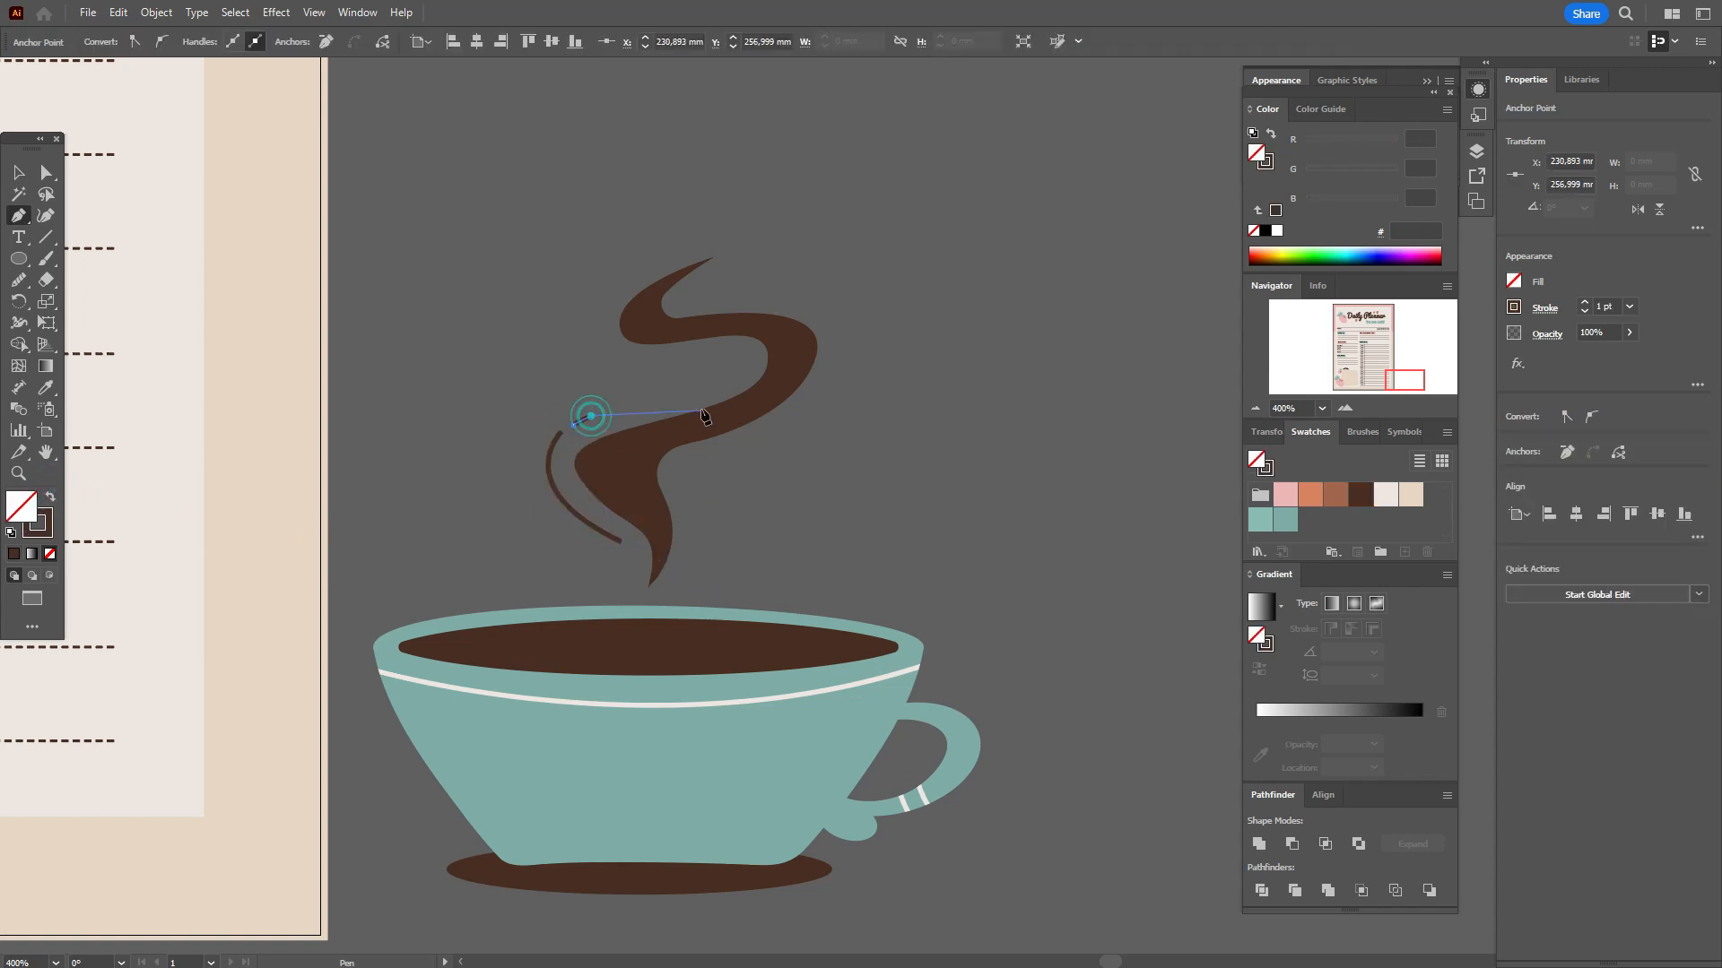
{"action": "key", "text": "Escape"}
Draw a small curved accent line at the steam's lower right bend and a longer one around its upper right bend
{"action": "left_click", "coordinate": [707, 449]}
{"action": "left_click_drag", "start_coordinate": [677, 507], "coordinate": [713, 562]}
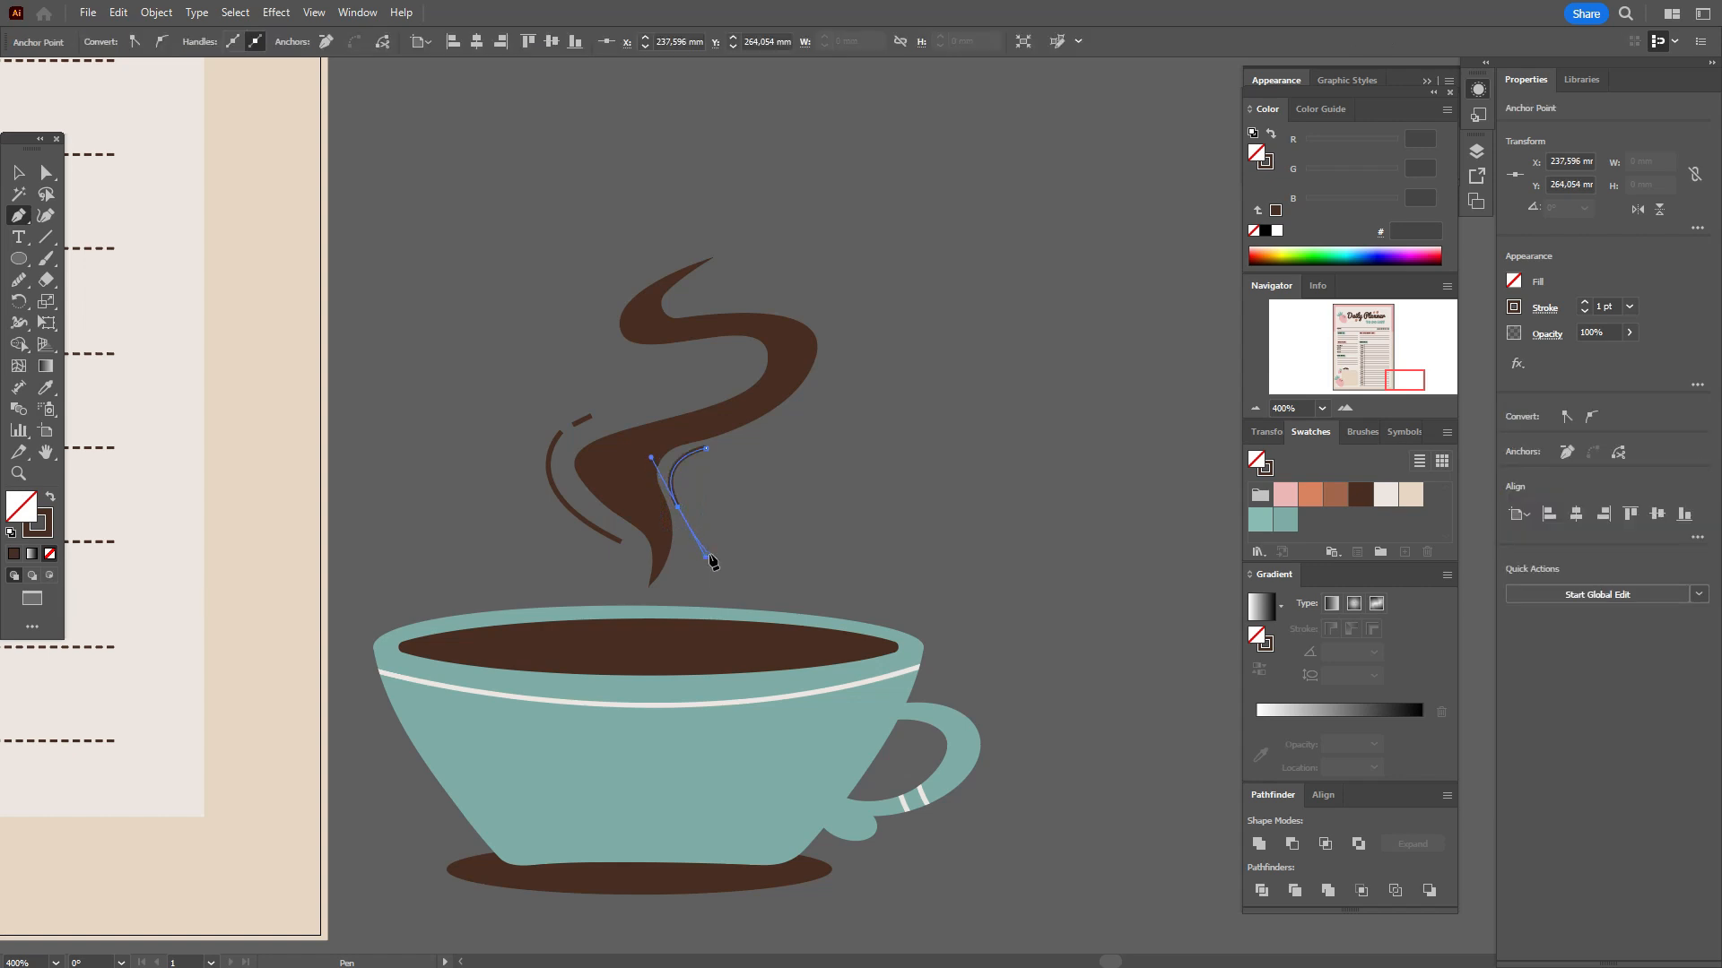
{"action": "key", "text": "Escape"}
{"action": "left_click", "coordinate": [770, 297]}
{"action": "left_click_drag", "start_coordinate": [829, 392], "coordinate": [802, 494]}
Add one short dash before the start and one after the end of the curved line at the steam's upper right
{"action": "left_click", "coordinate": [743, 301], "text": "ctrl"}
{"action": "left_click", "coordinate": [742, 301]}
{"action": "left_click", "coordinate": [768, 297]}
{"action": "left_click", "coordinate": [826, 403], "text": "ctrl"}
{"action": "left_click", "coordinate": [825, 402]}
{"action": "left_click_drag", "start_coordinate": [805, 421], "coordinate": [788, 430]}
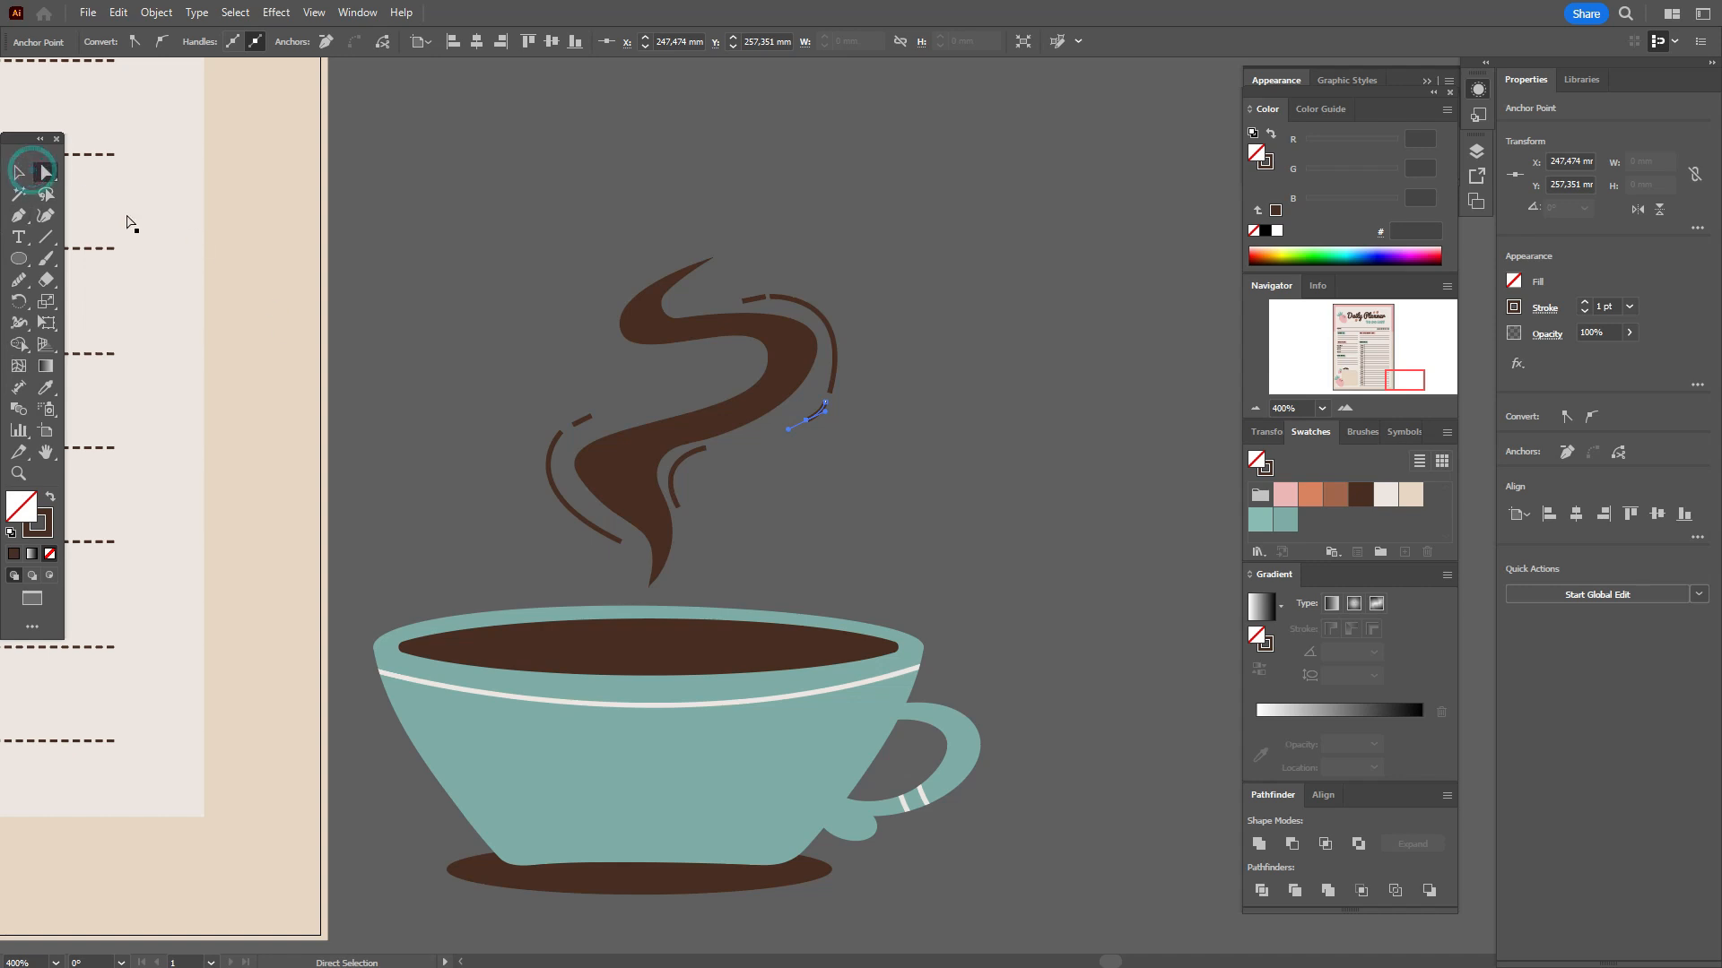
Select all six accent lines around the steam and give their strokes round caps
{"action": "left_click", "coordinate": [18, 172]}
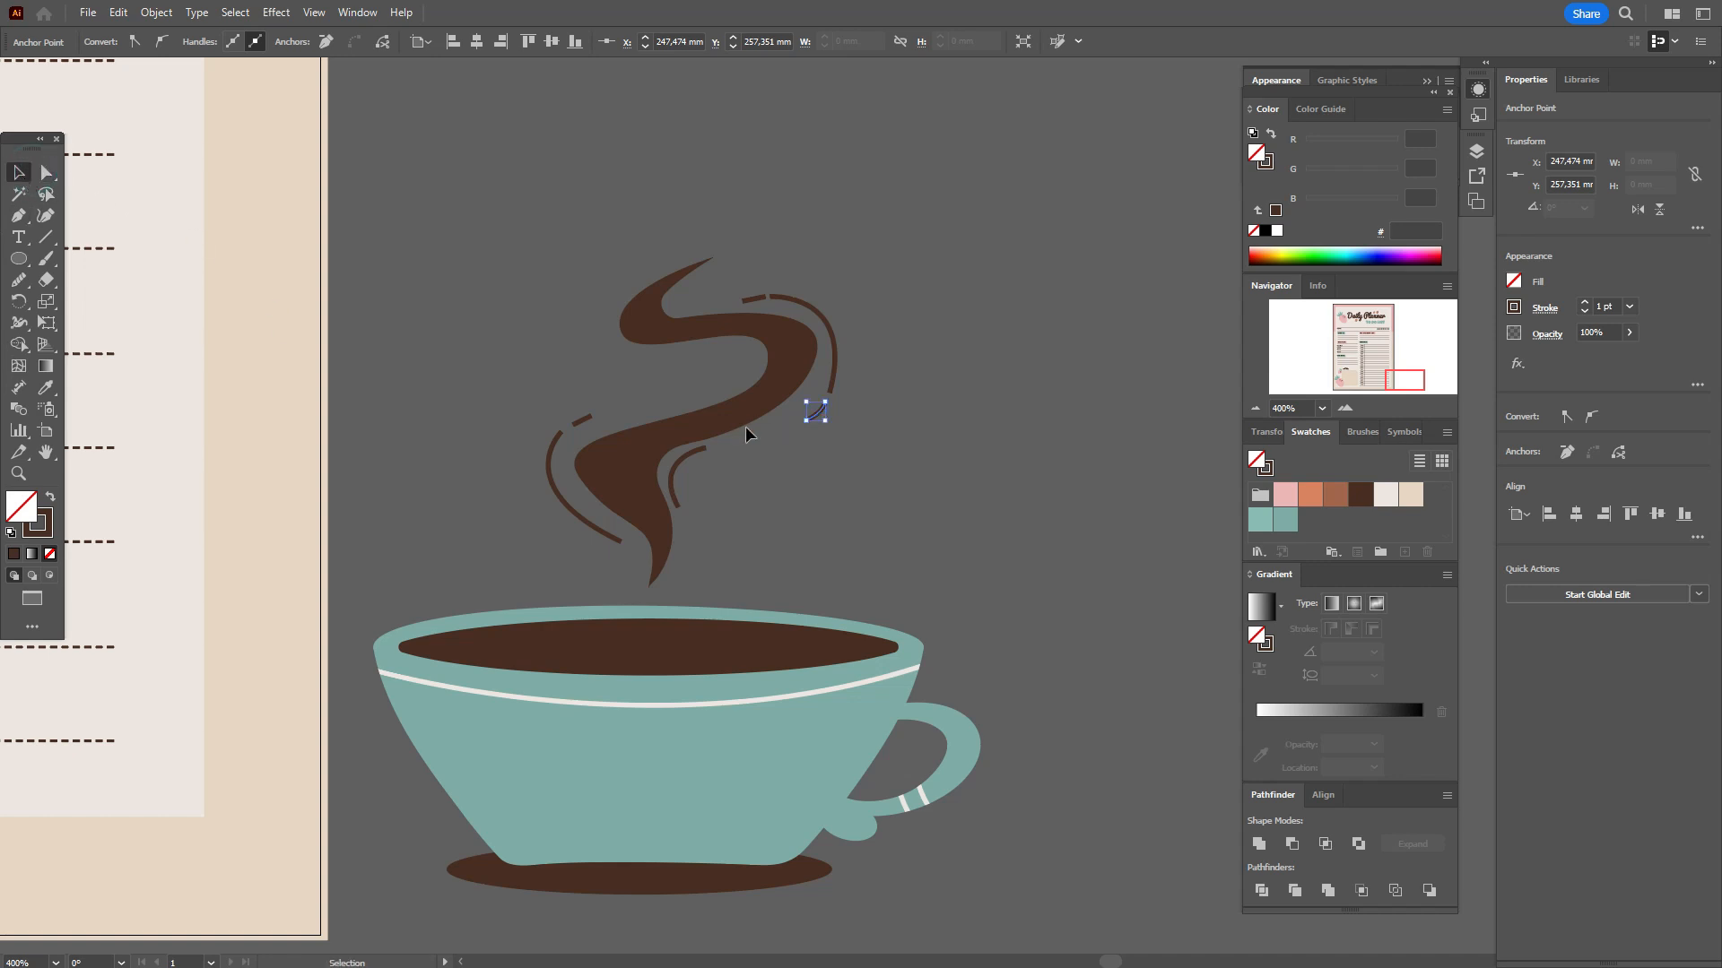
{"action": "left_click", "coordinate": [696, 459]}
{"action": "left_click", "coordinate": [821, 411], "text": "shift"}
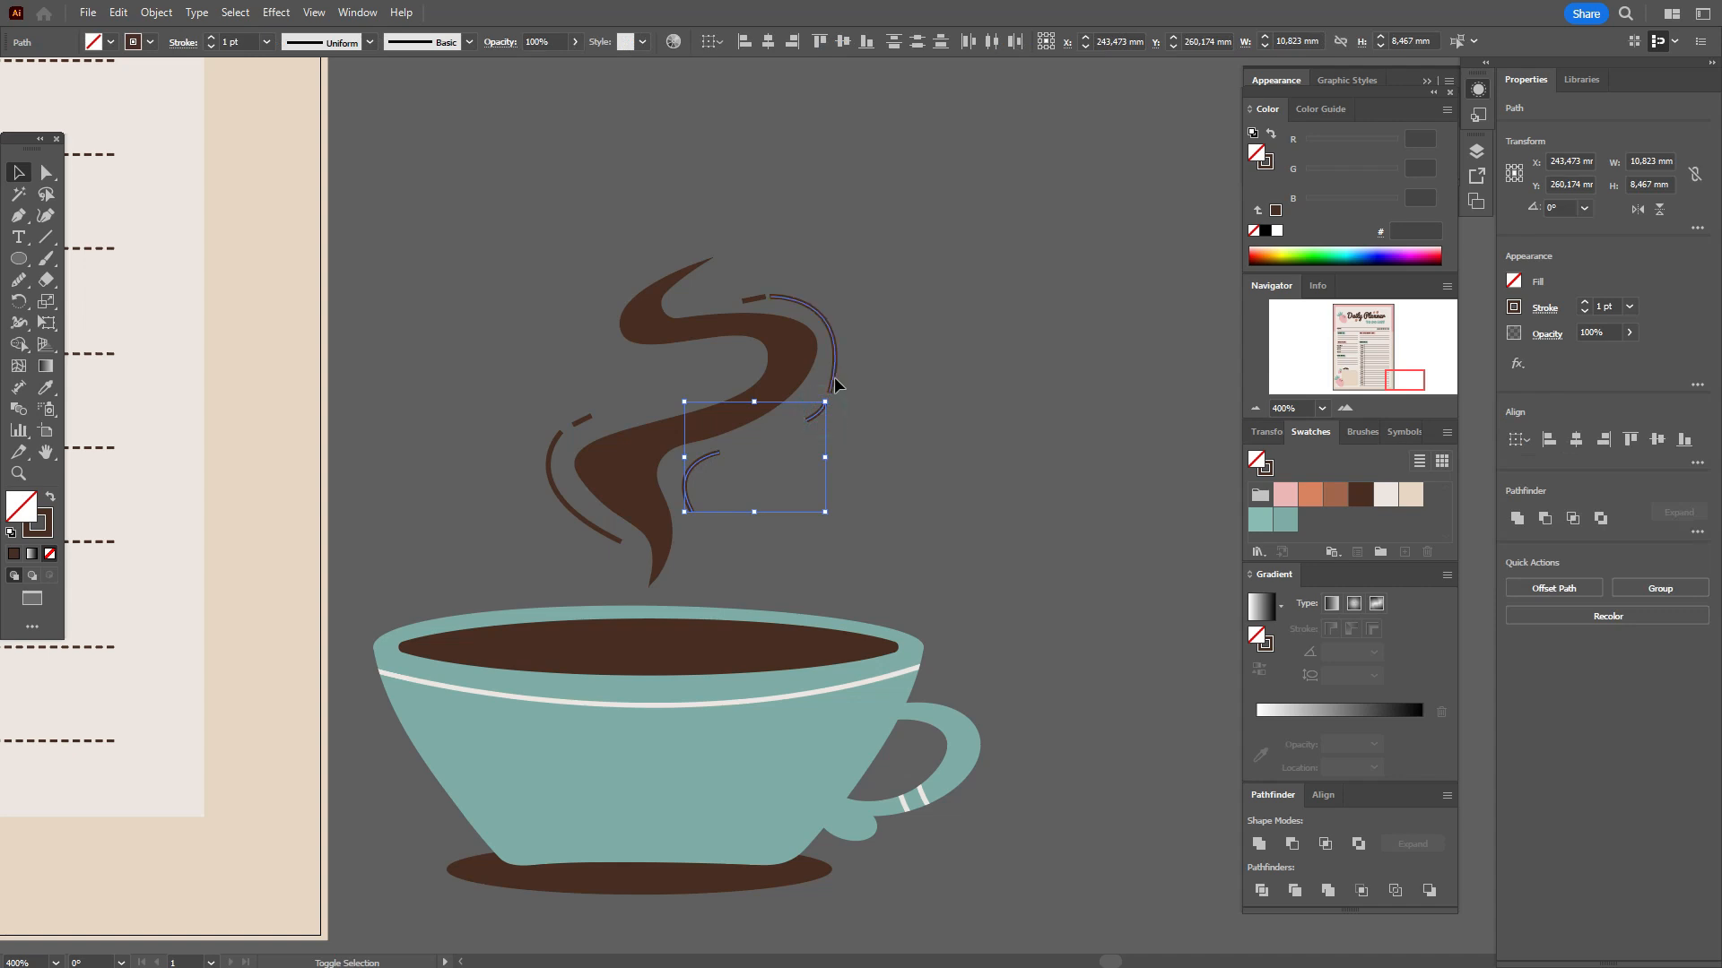
{"action": "left_click", "coordinate": [748, 304], "text": "shift"}
{"action": "left_click", "coordinate": [578, 423], "text": "shift"}
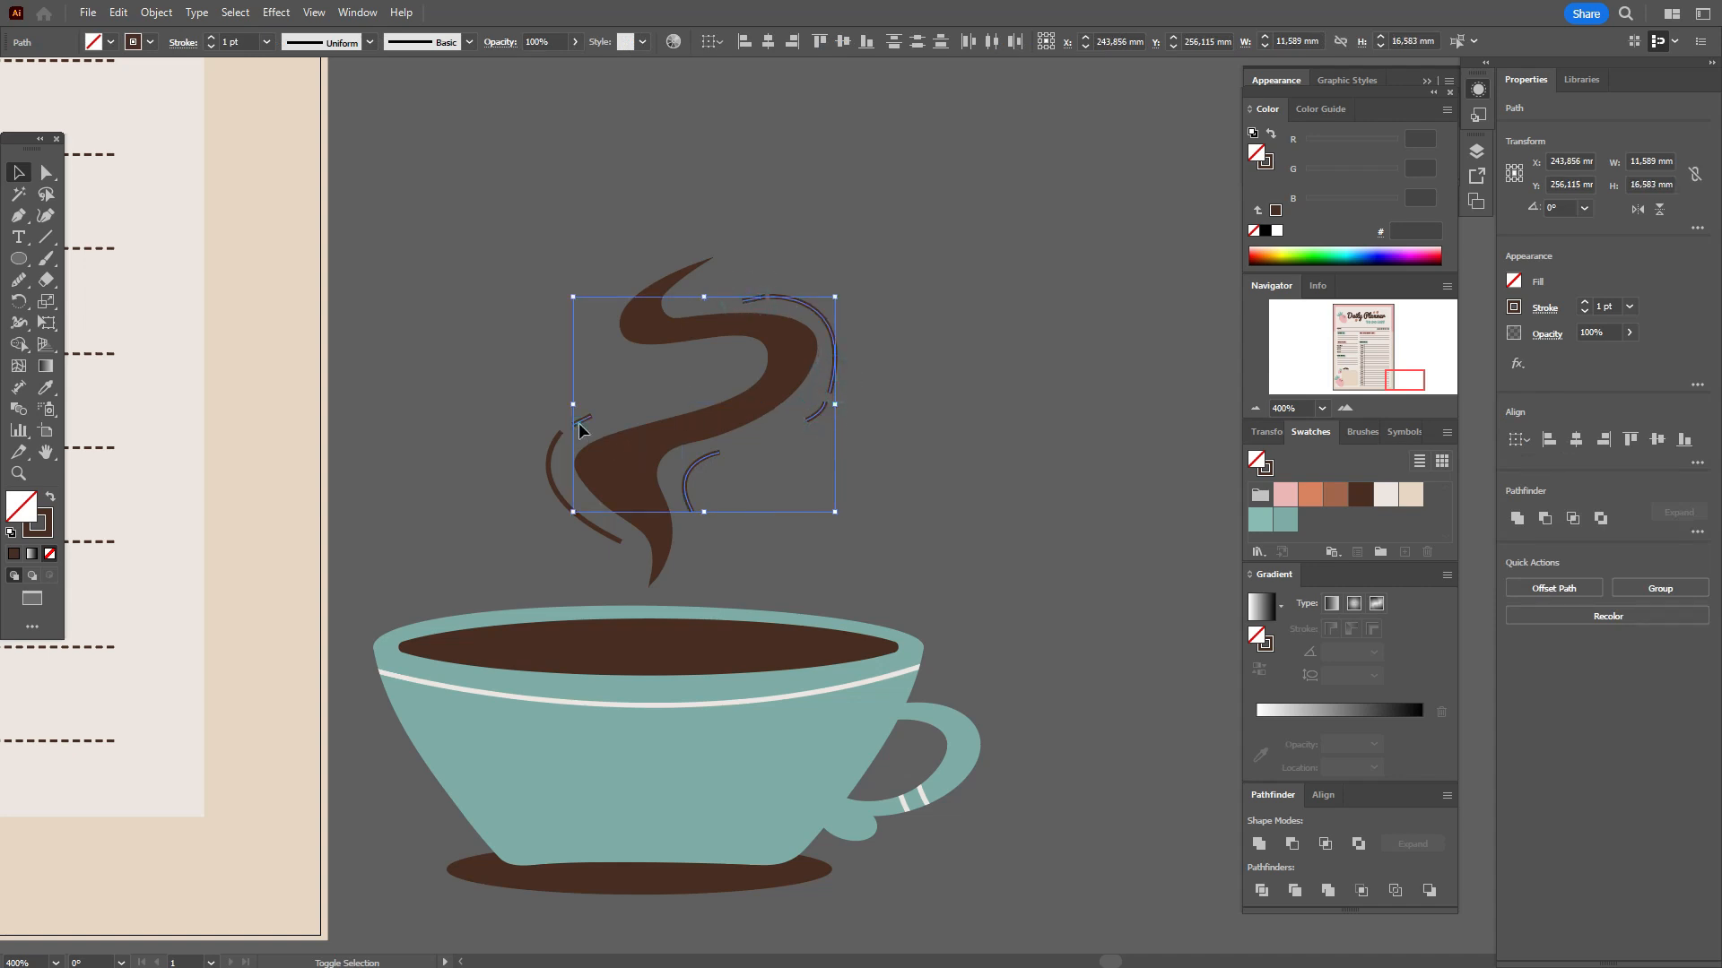
{"action": "left_click", "coordinate": [550, 484], "text": "shift"}
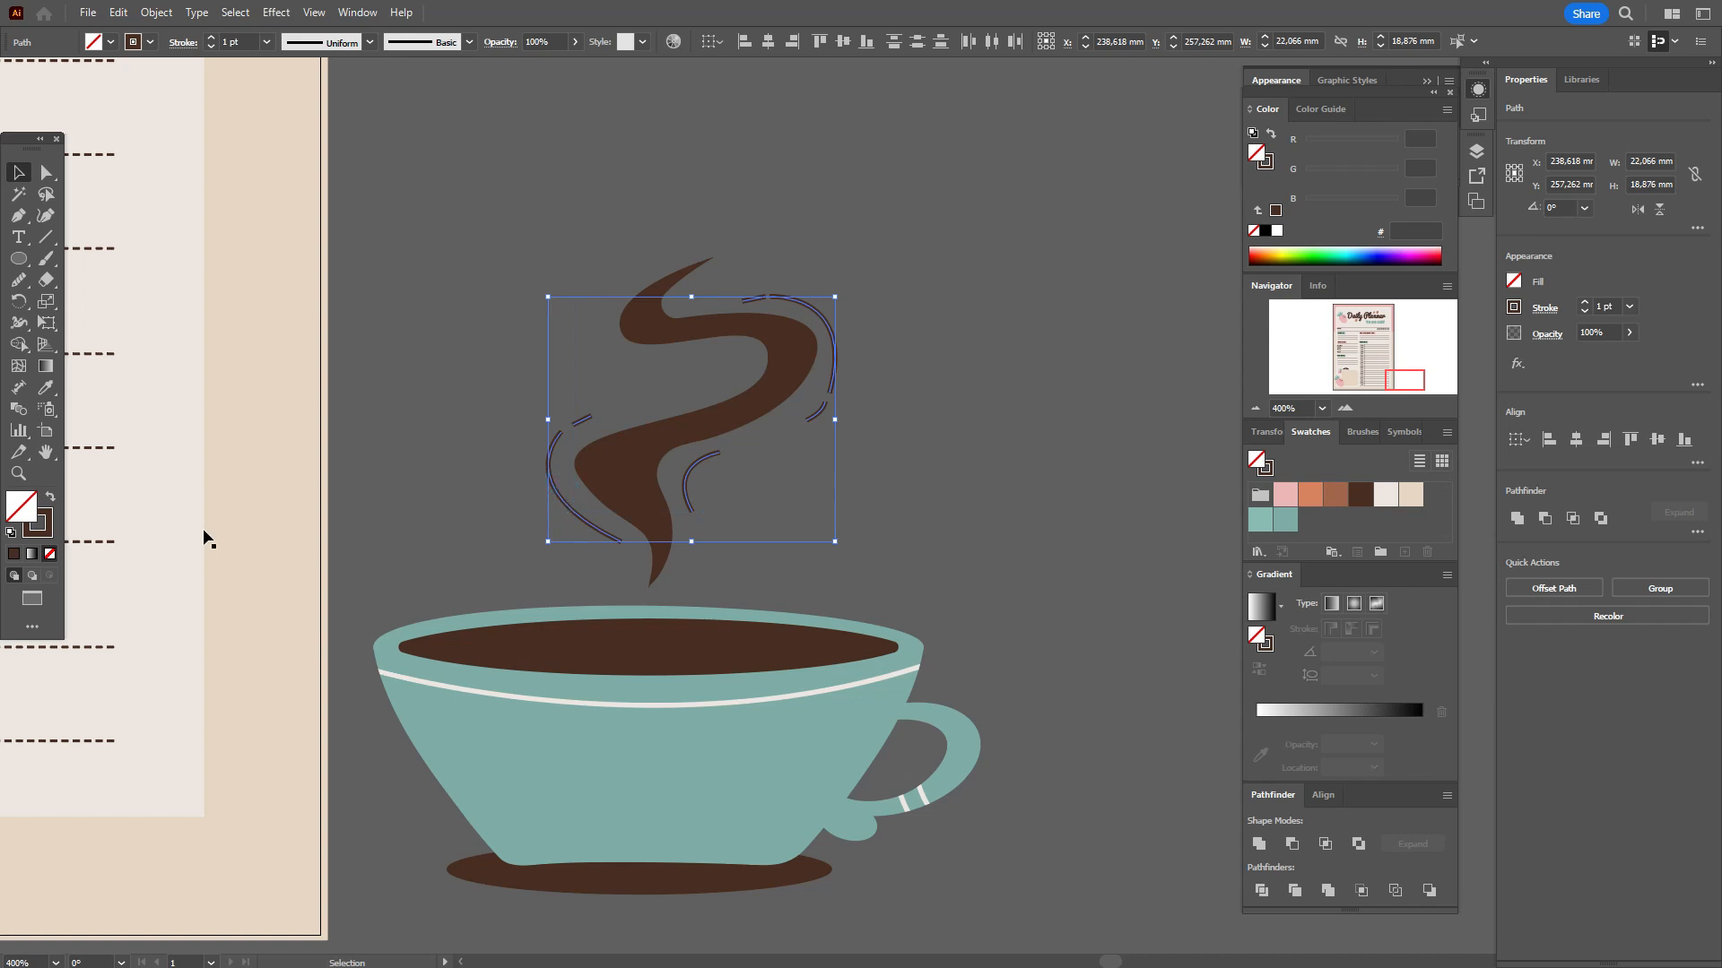
{"action": "left_click", "coordinate": [36, 536]}
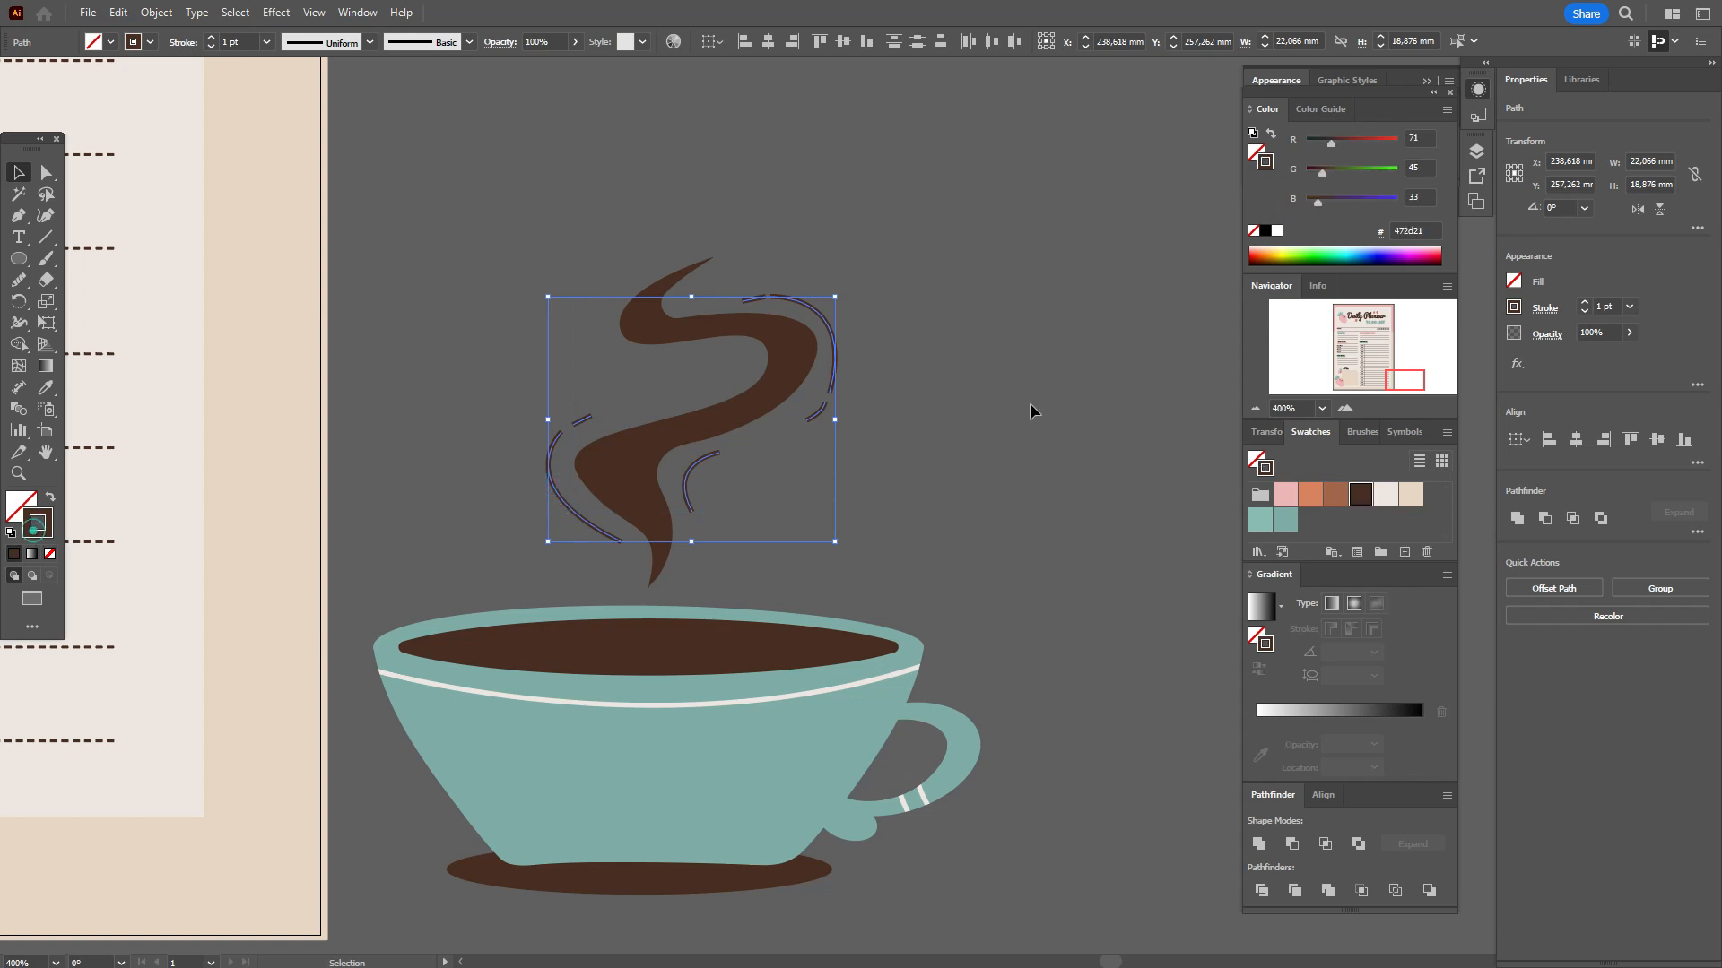
{"action": "left_click", "coordinate": [1544, 308]}
{"action": "left_click", "coordinate": [1450, 356]}
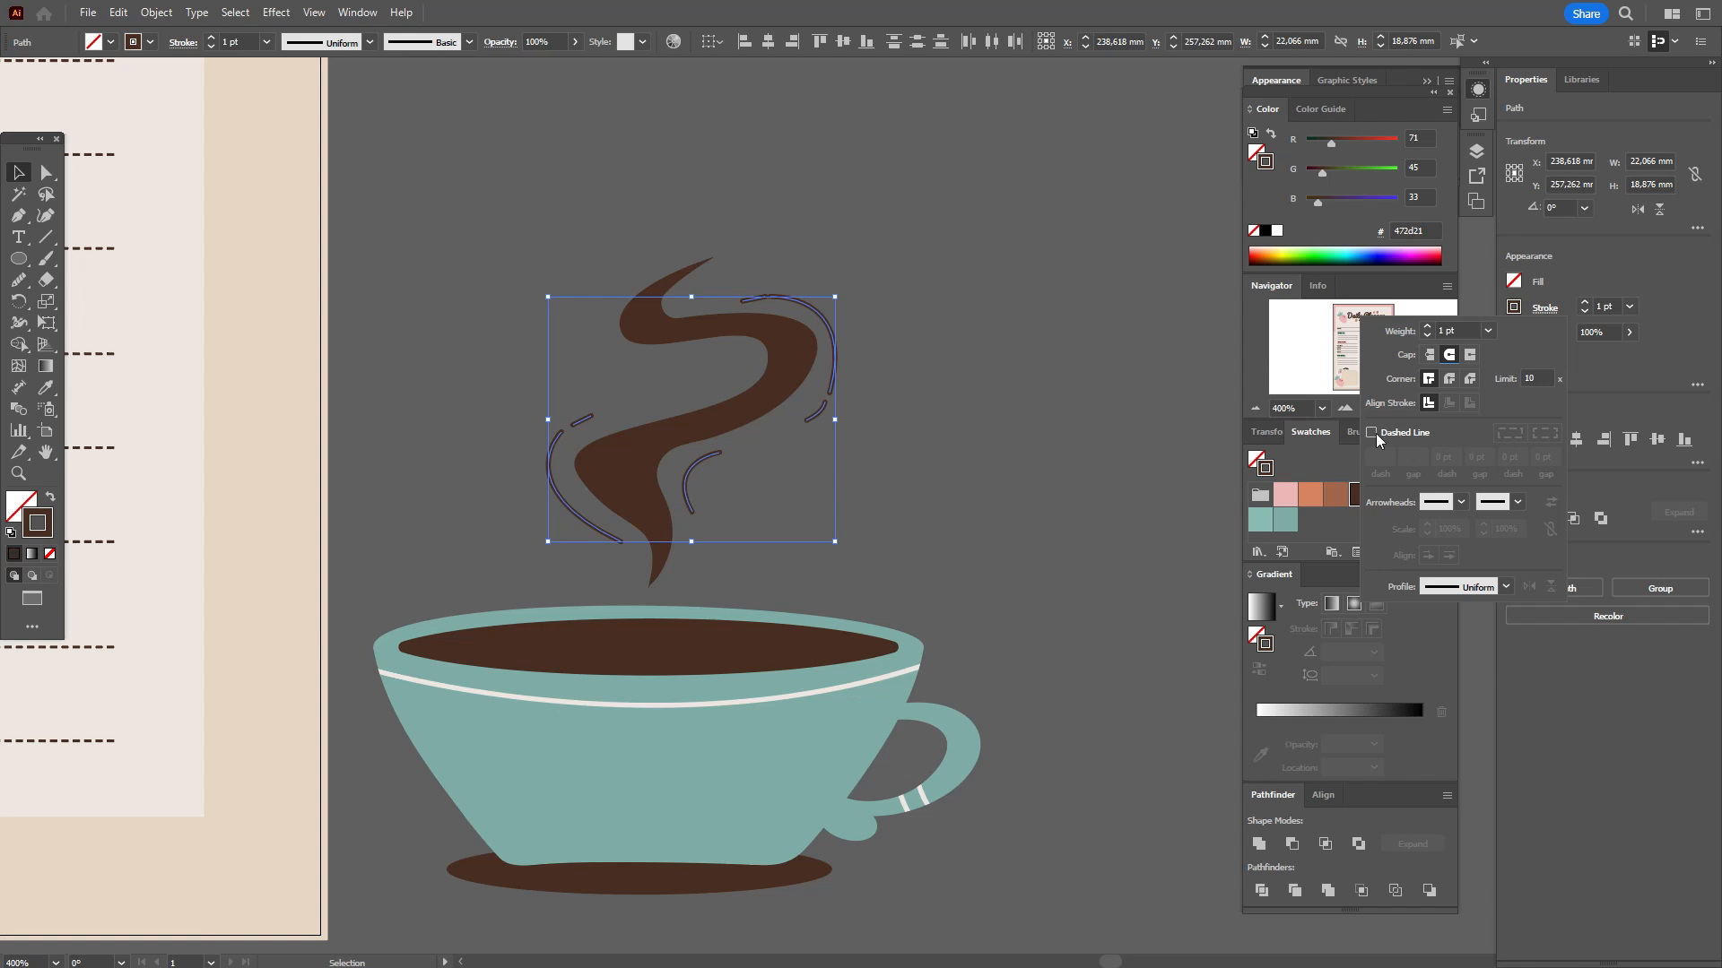
Set the stroke weight of the steam's accent lines to 2 pt
{"action": "left_click", "coordinate": [1585, 310]}
{"action": "double_click", "coordinate": [1596, 309]}
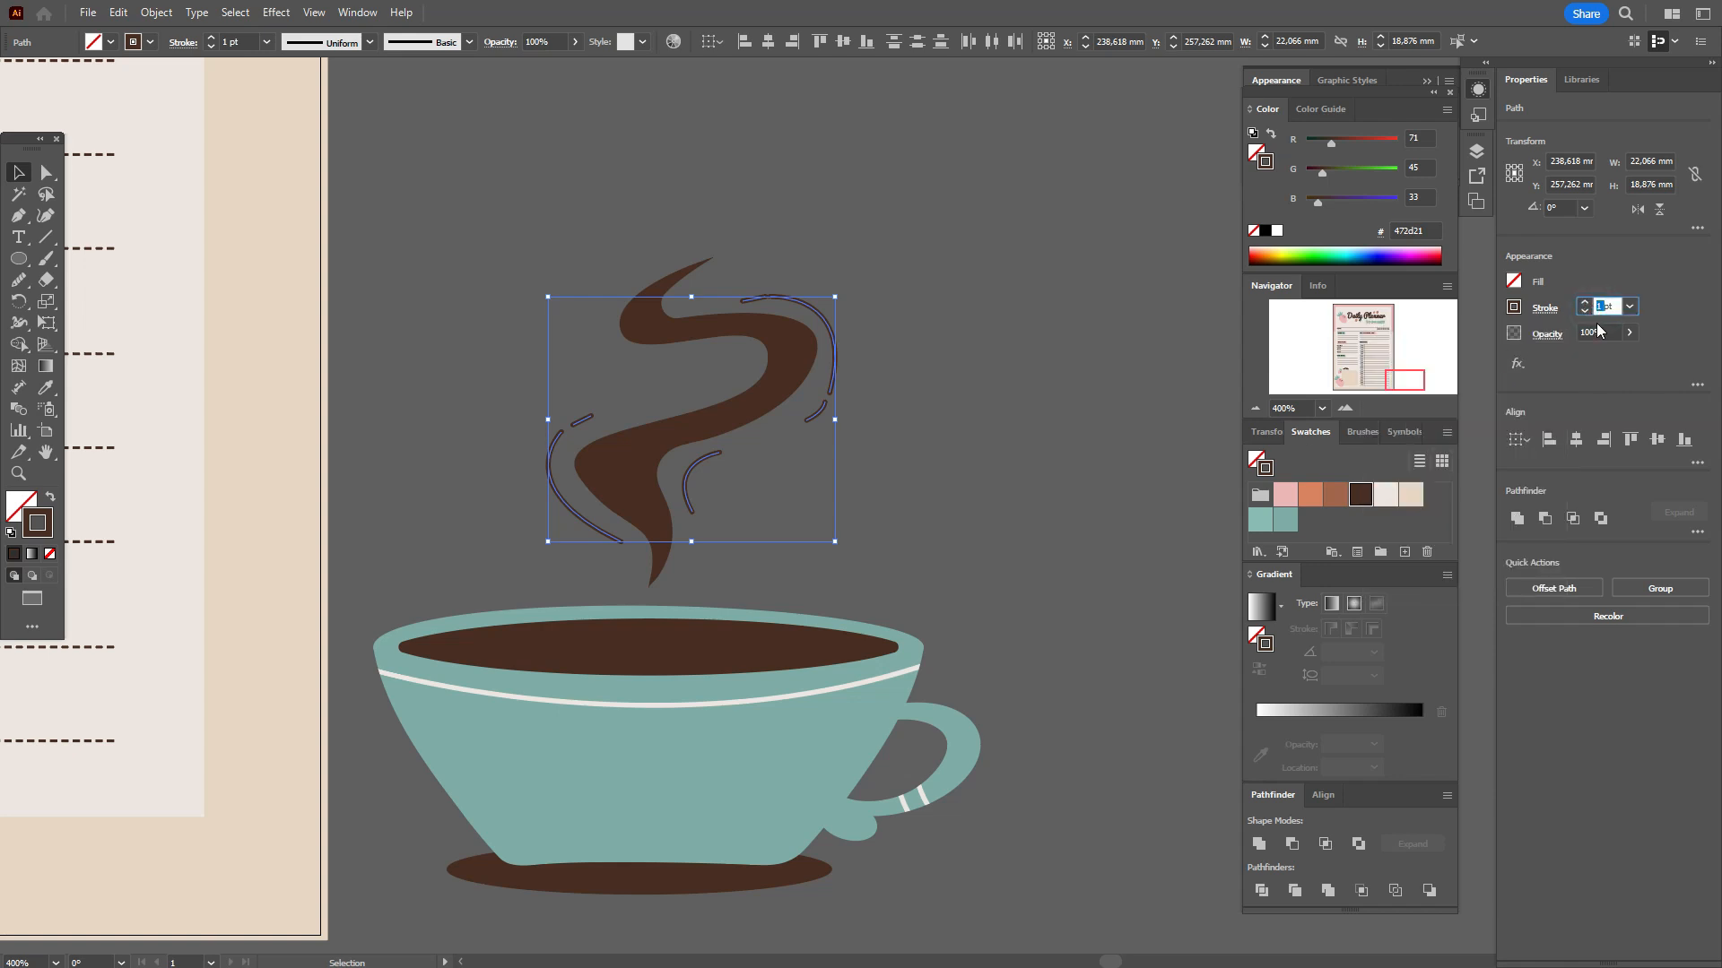
{"action": "type", "text": "2"}
{"action": "key", "text": "Return"}
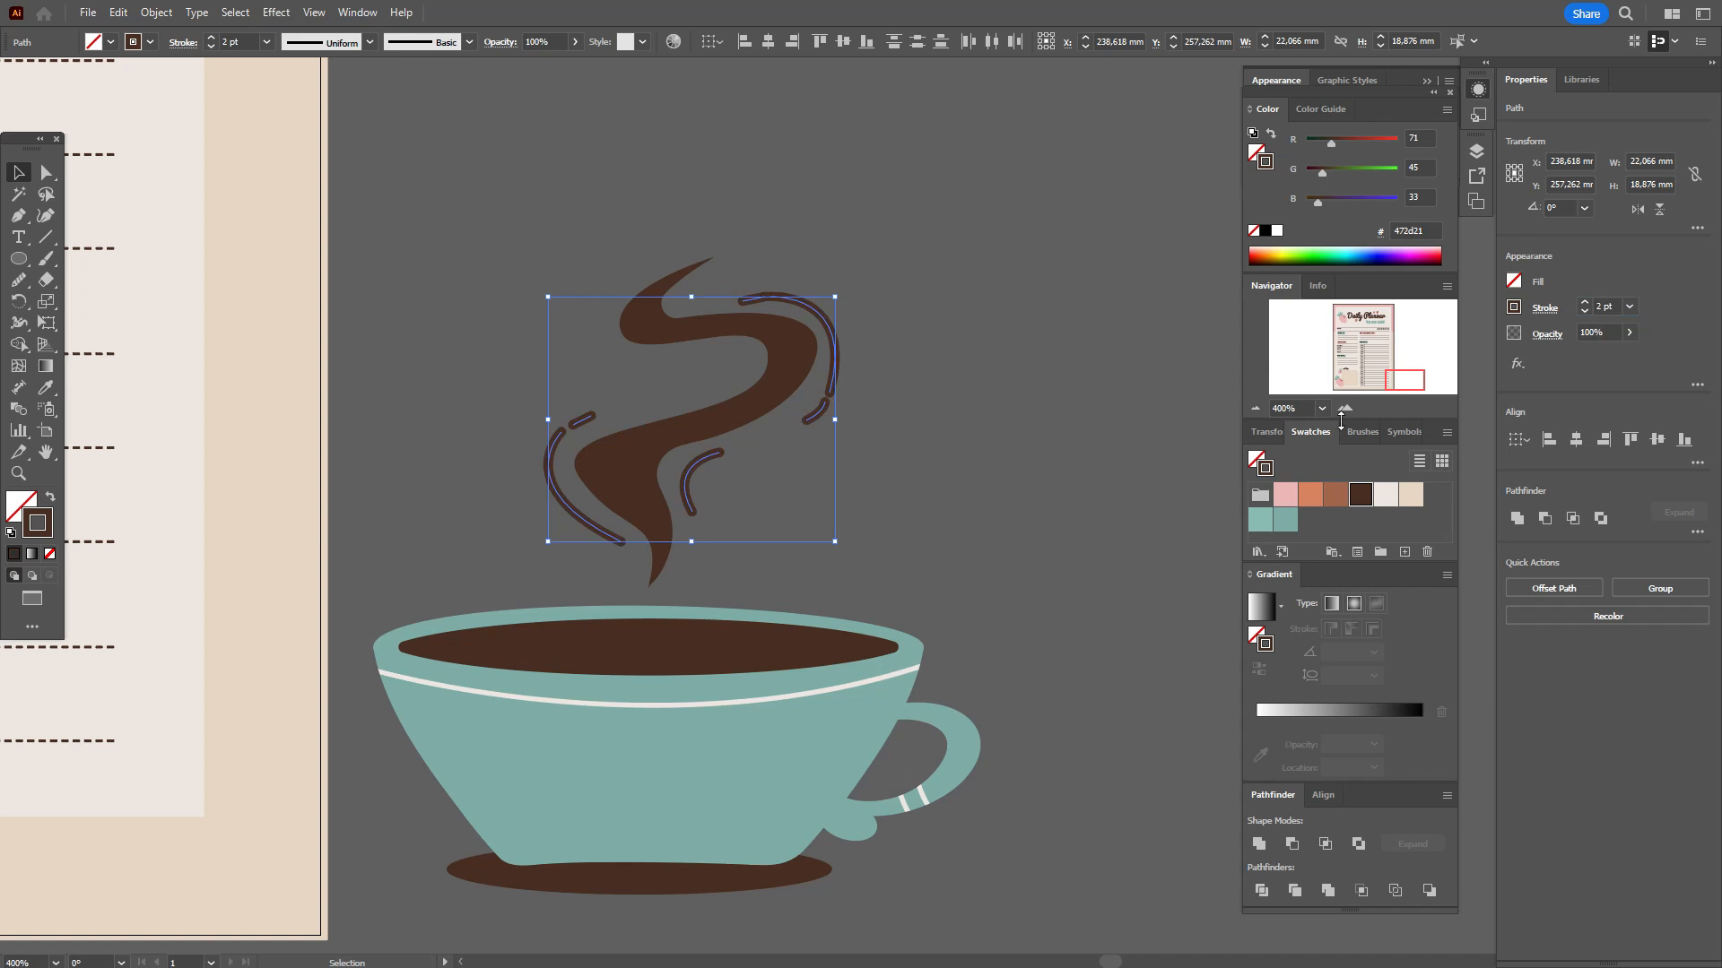
{"action": "left_click", "coordinate": [982, 459]}
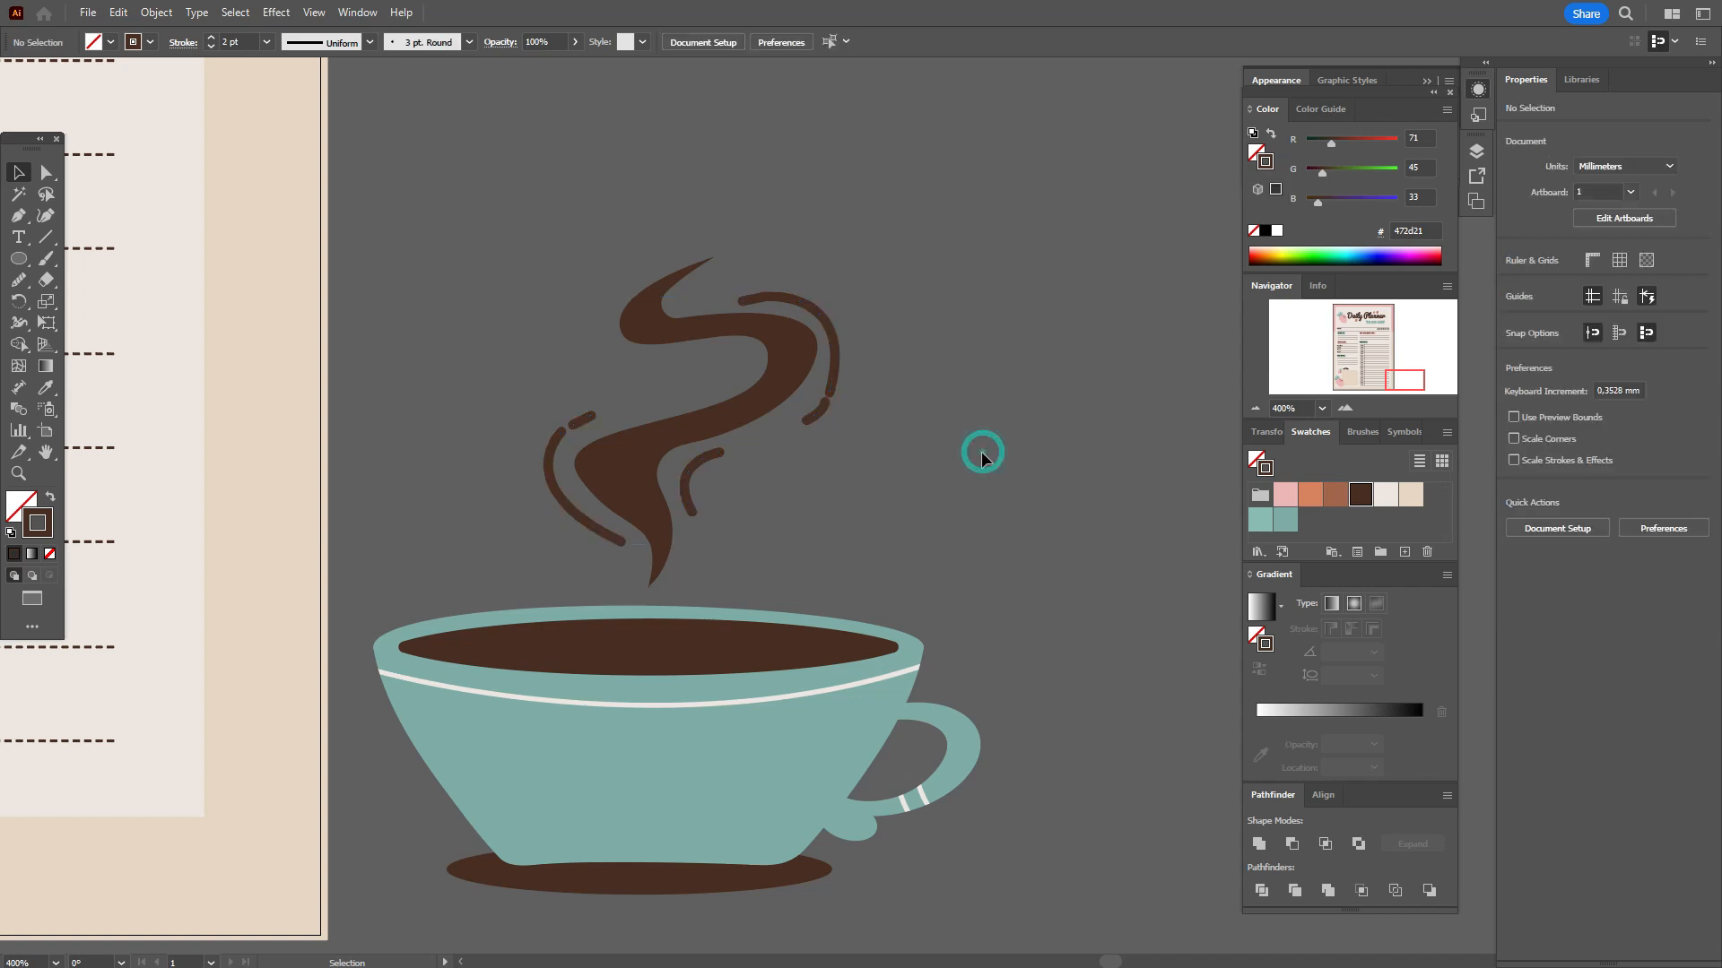
Shift the upper right curved line and its two short dashes slightly outward from the steam and away from each other
{"action": "left_click", "coordinate": [826, 335]}
{"action": "key", "text": "Right"}
{"action": "key", "text": "Right"}
{"action": "key", "text": "Up"}
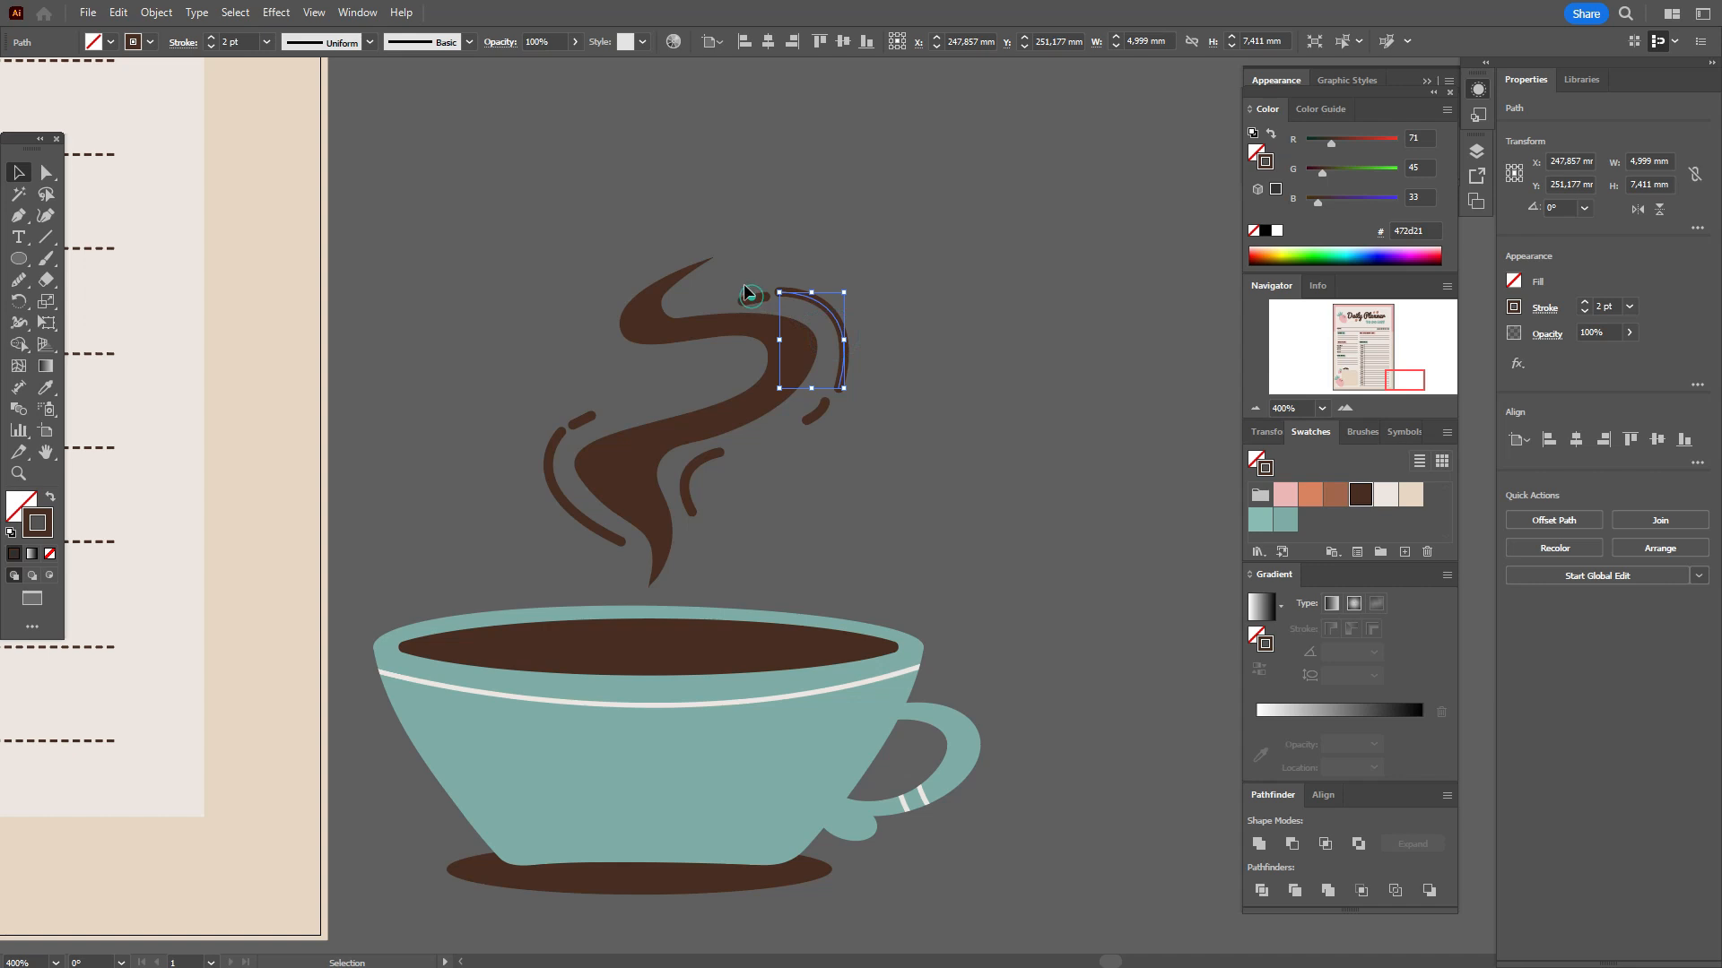
{"action": "left_click", "coordinate": [744, 287]}
{"action": "left_click_drag", "start_coordinate": [754, 296], "coordinate": [752, 304]}
{"action": "left_click", "coordinate": [821, 417]}
{"action": "left_click_drag", "start_coordinate": [825, 422], "coordinate": [822, 421]}
Move the lower accent lines on both sides slightly away from the steam shape
{"action": "left_click", "coordinate": [699, 463]}
{"action": "left_click_drag", "start_coordinate": [699, 464], "coordinate": [708, 468]}
{"action": "left_click", "coordinate": [585, 414]}
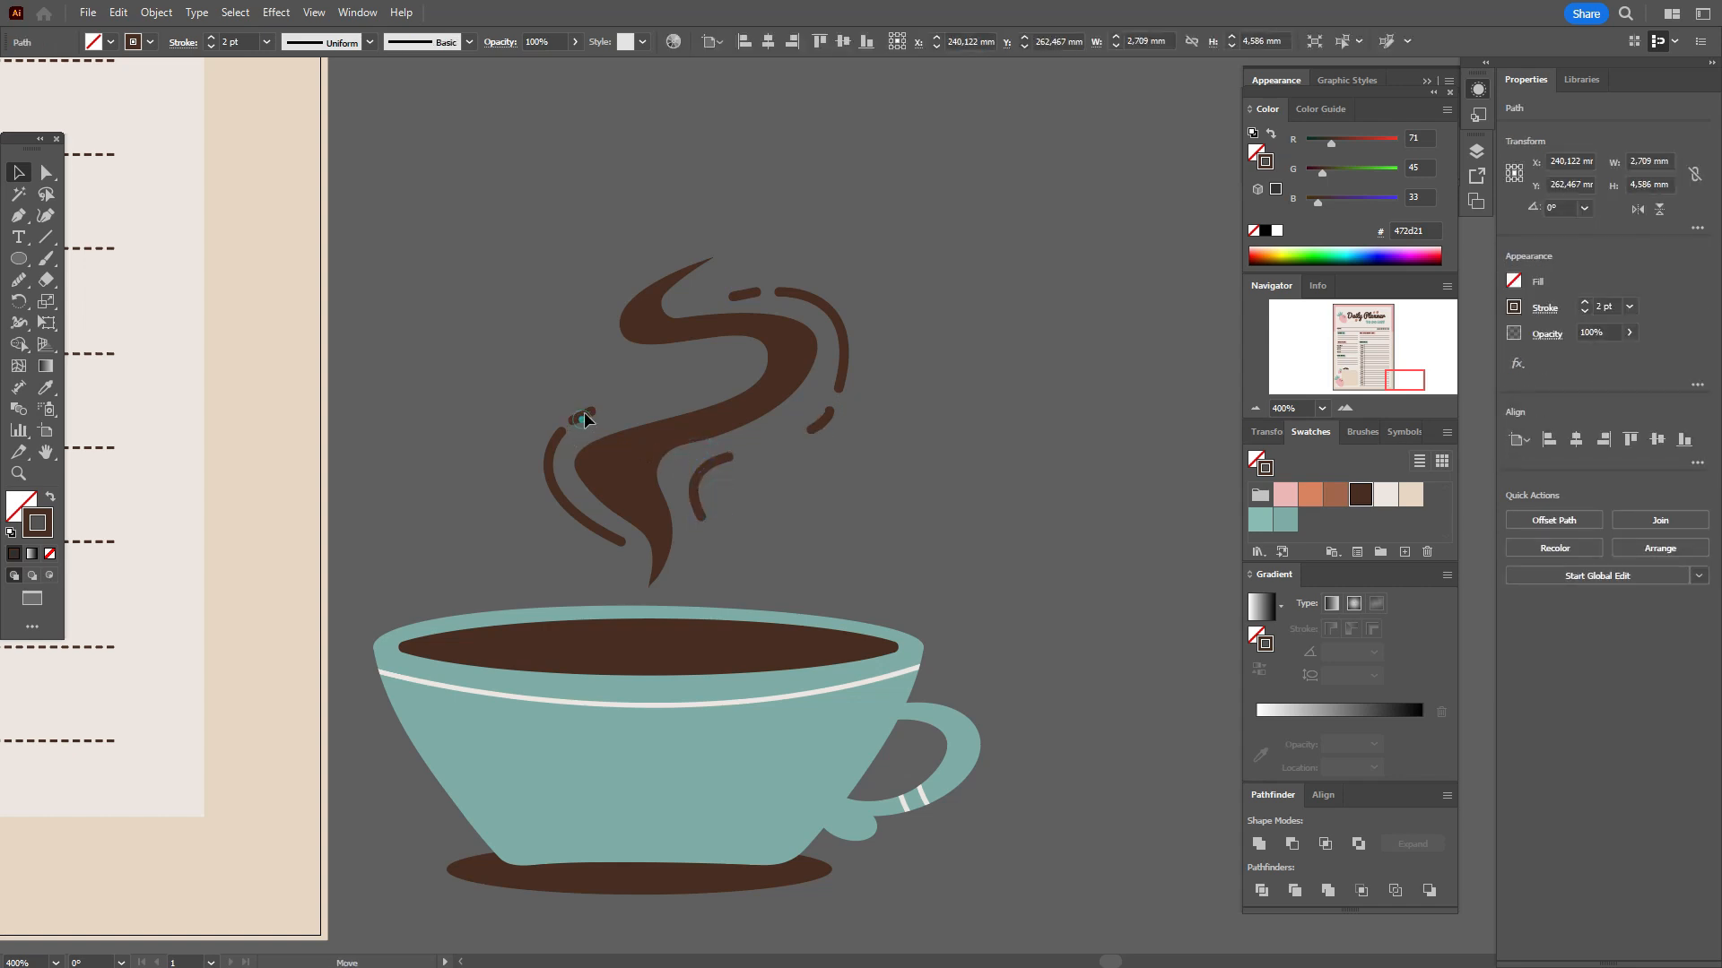
{"action": "left_click", "coordinate": [568, 508]}
{"action": "left_click_drag", "start_coordinate": [569, 509], "coordinate": [560, 513]}
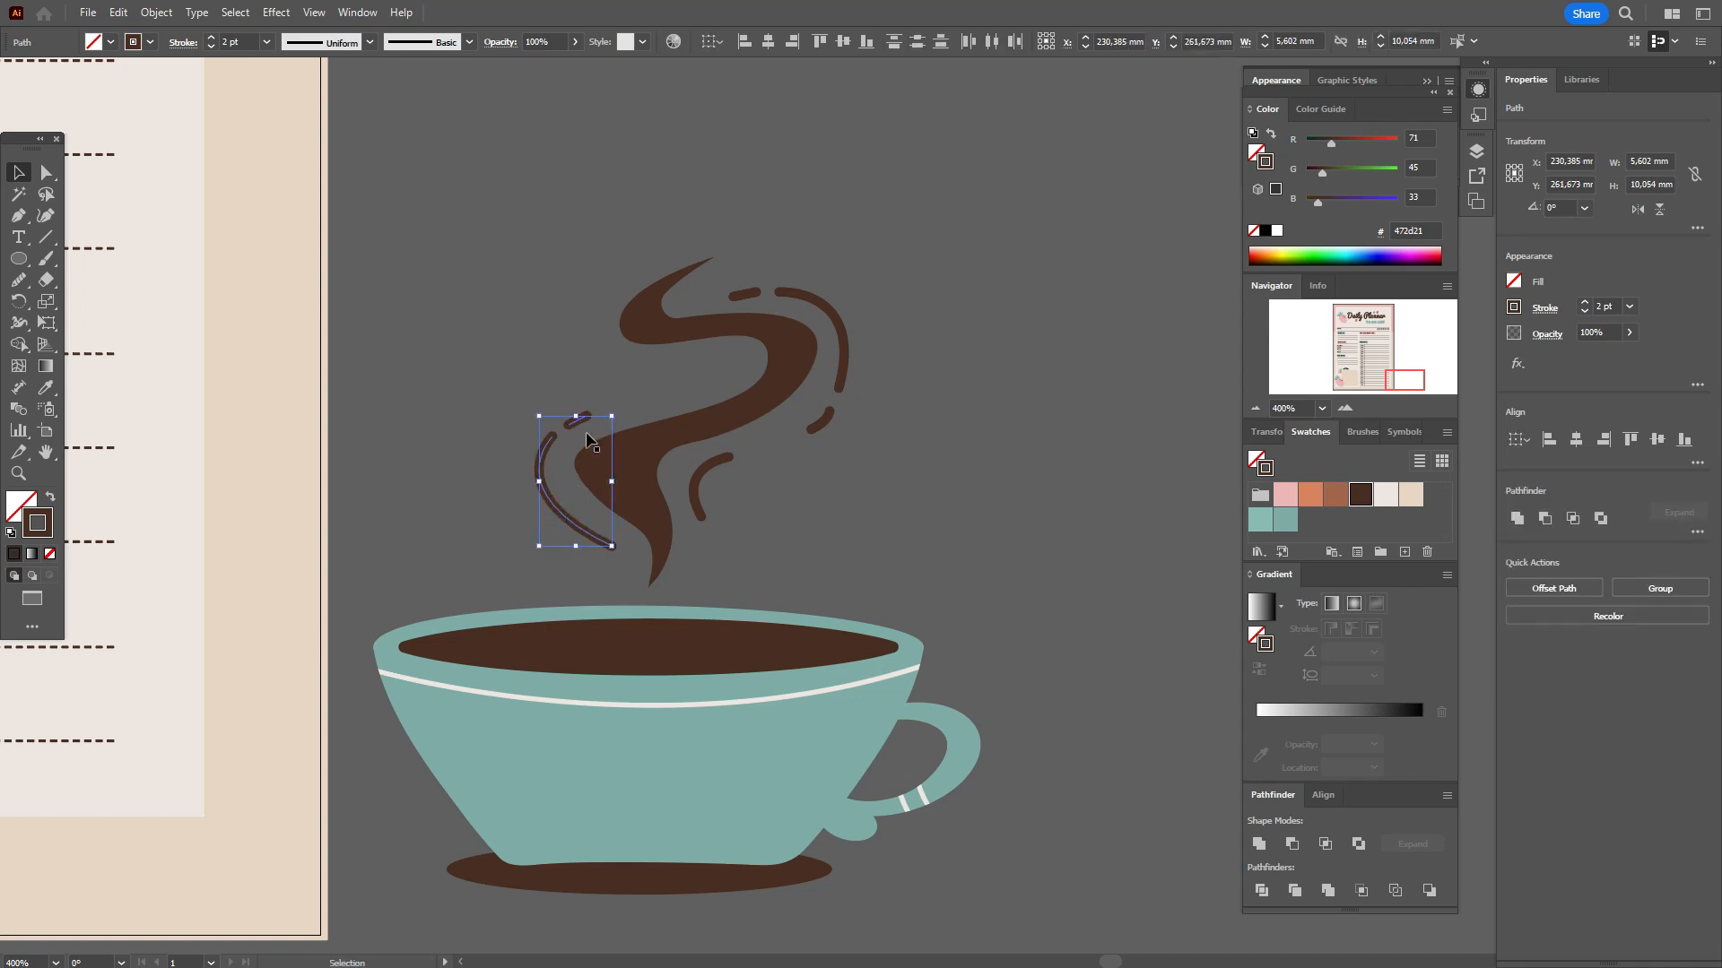
{"action": "left_click", "coordinate": [505, 305]}
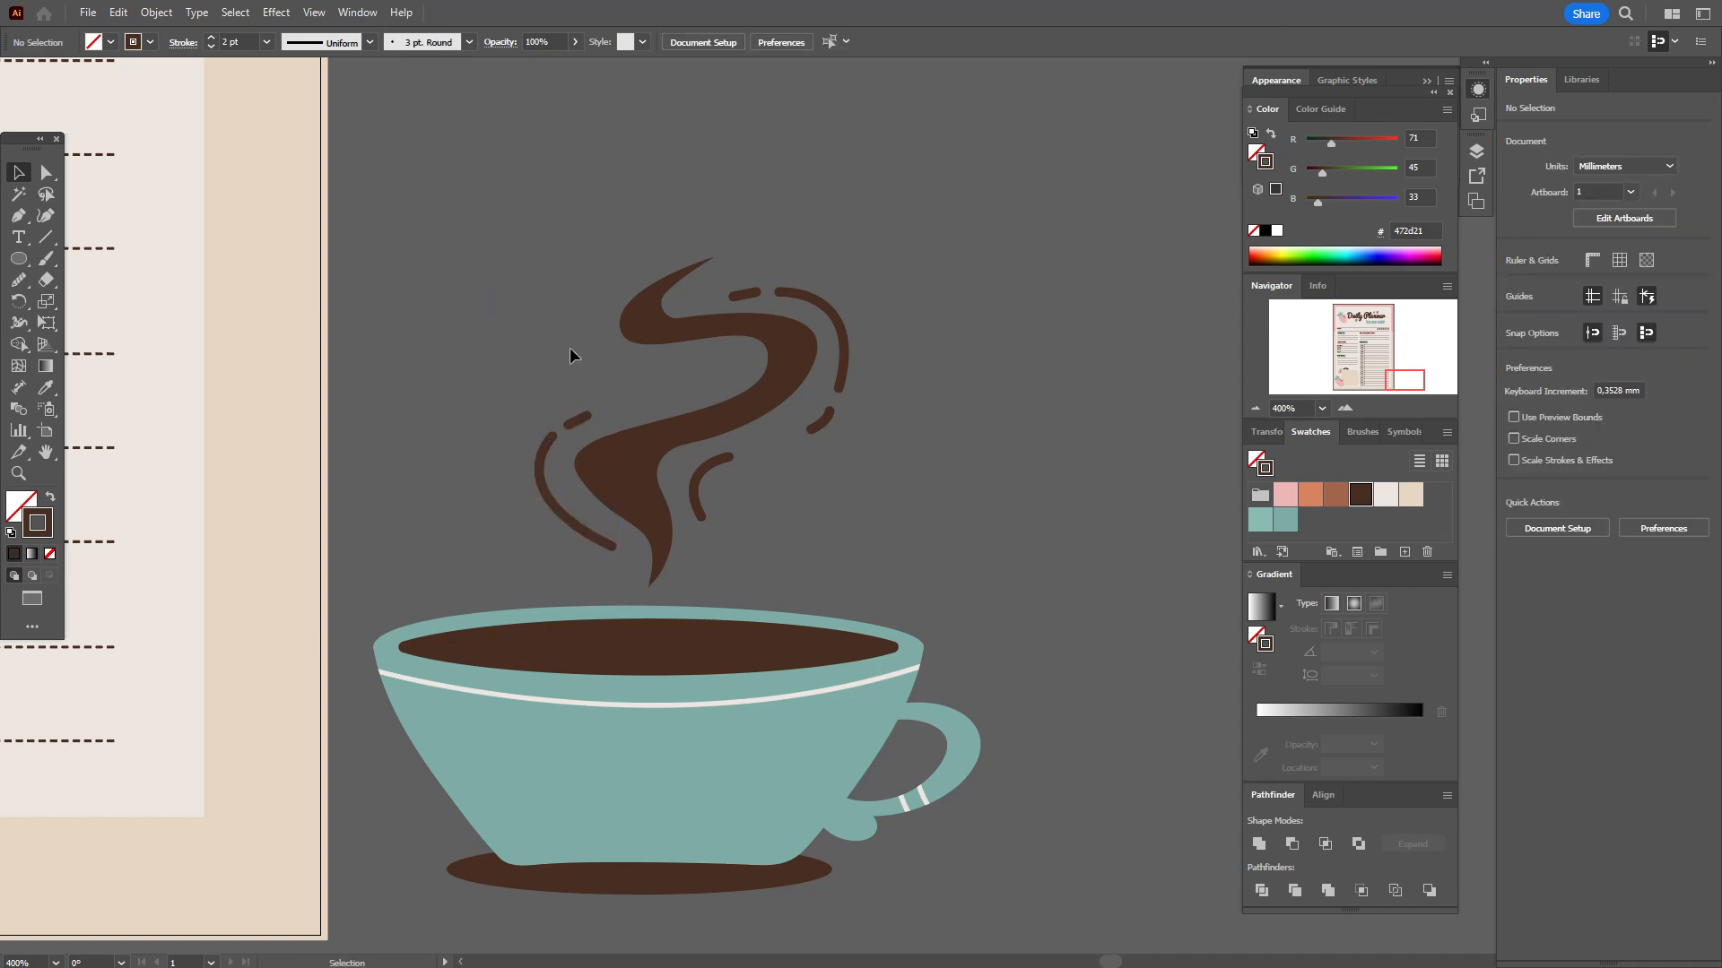
Expand the steam and its accent lines into filled shapes, and group the steam together with the coffee cup
{"action": "left_click_drag", "start_coordinate": [414, 219], "coordinate": [961, 923]}
{"action": "left_click_drag", "start_coordinate": [938, 539], "coordinate": [912, 548]}
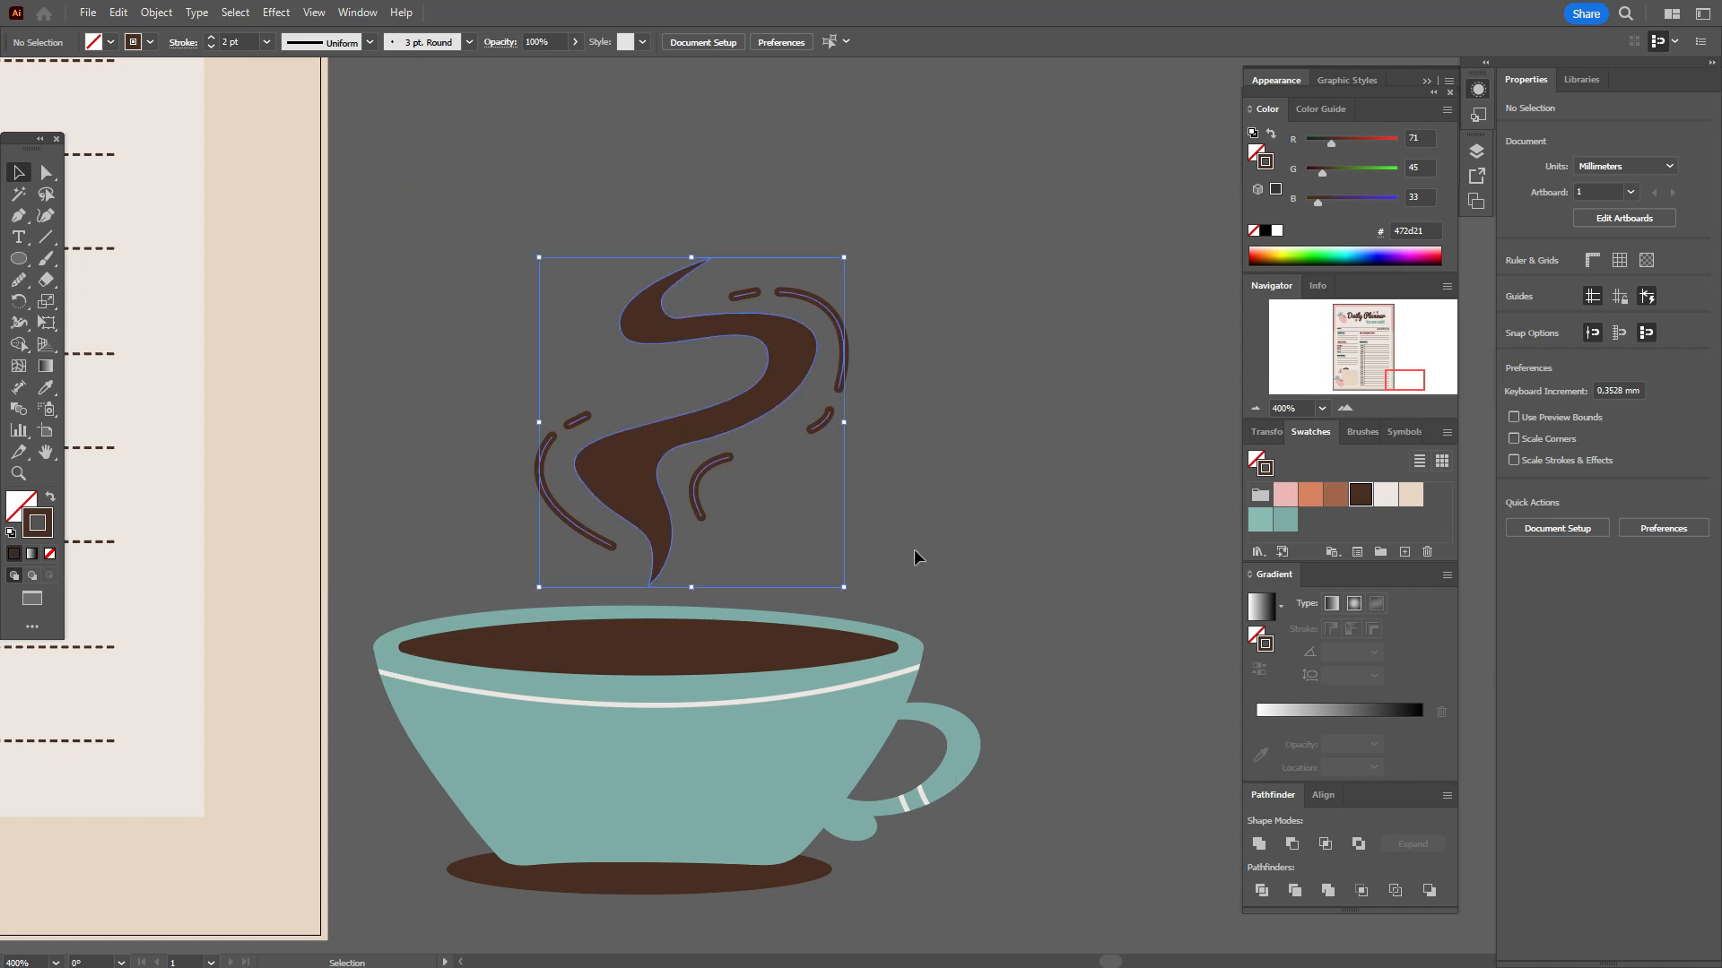
{"action": "left_click", "coordinate": [155, 12]}
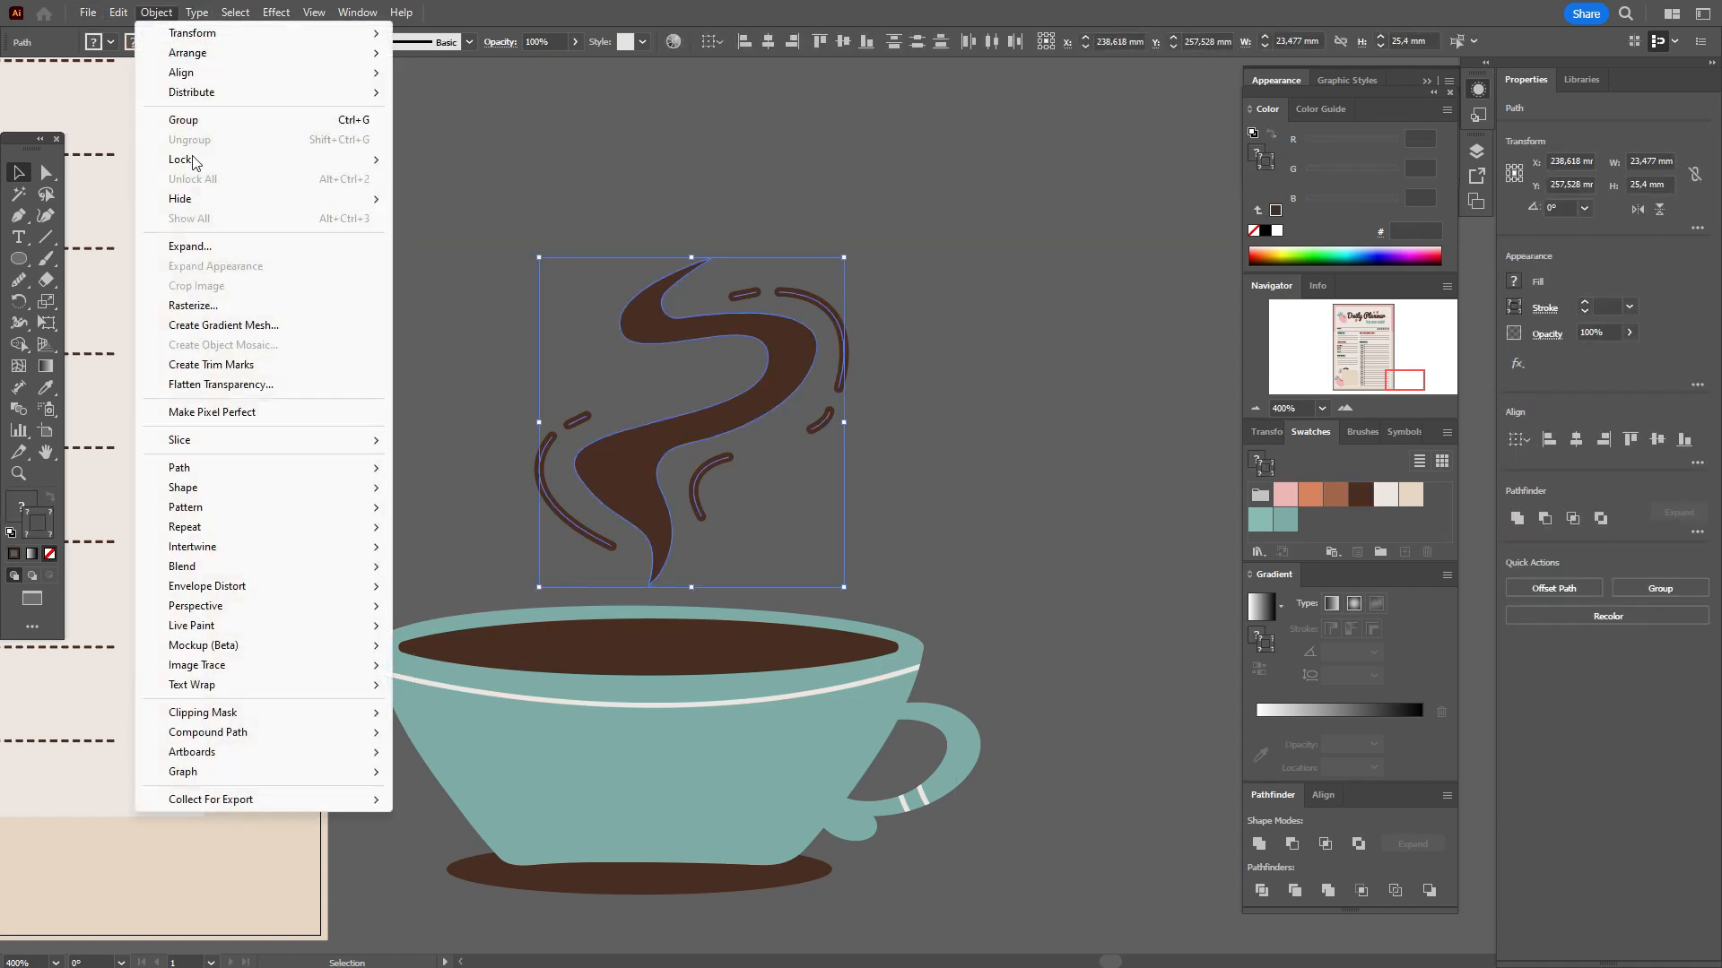
{"action": "left_click", "coordinate": [174, 246]}
{"action": "left_click", "coordinate": [816, 581]}
{"action": "left_click_drag", "start_coordinate": [375, 224], "coordinate": [1013, 929]}
{"action": "key", "text": "ctrl+g"}
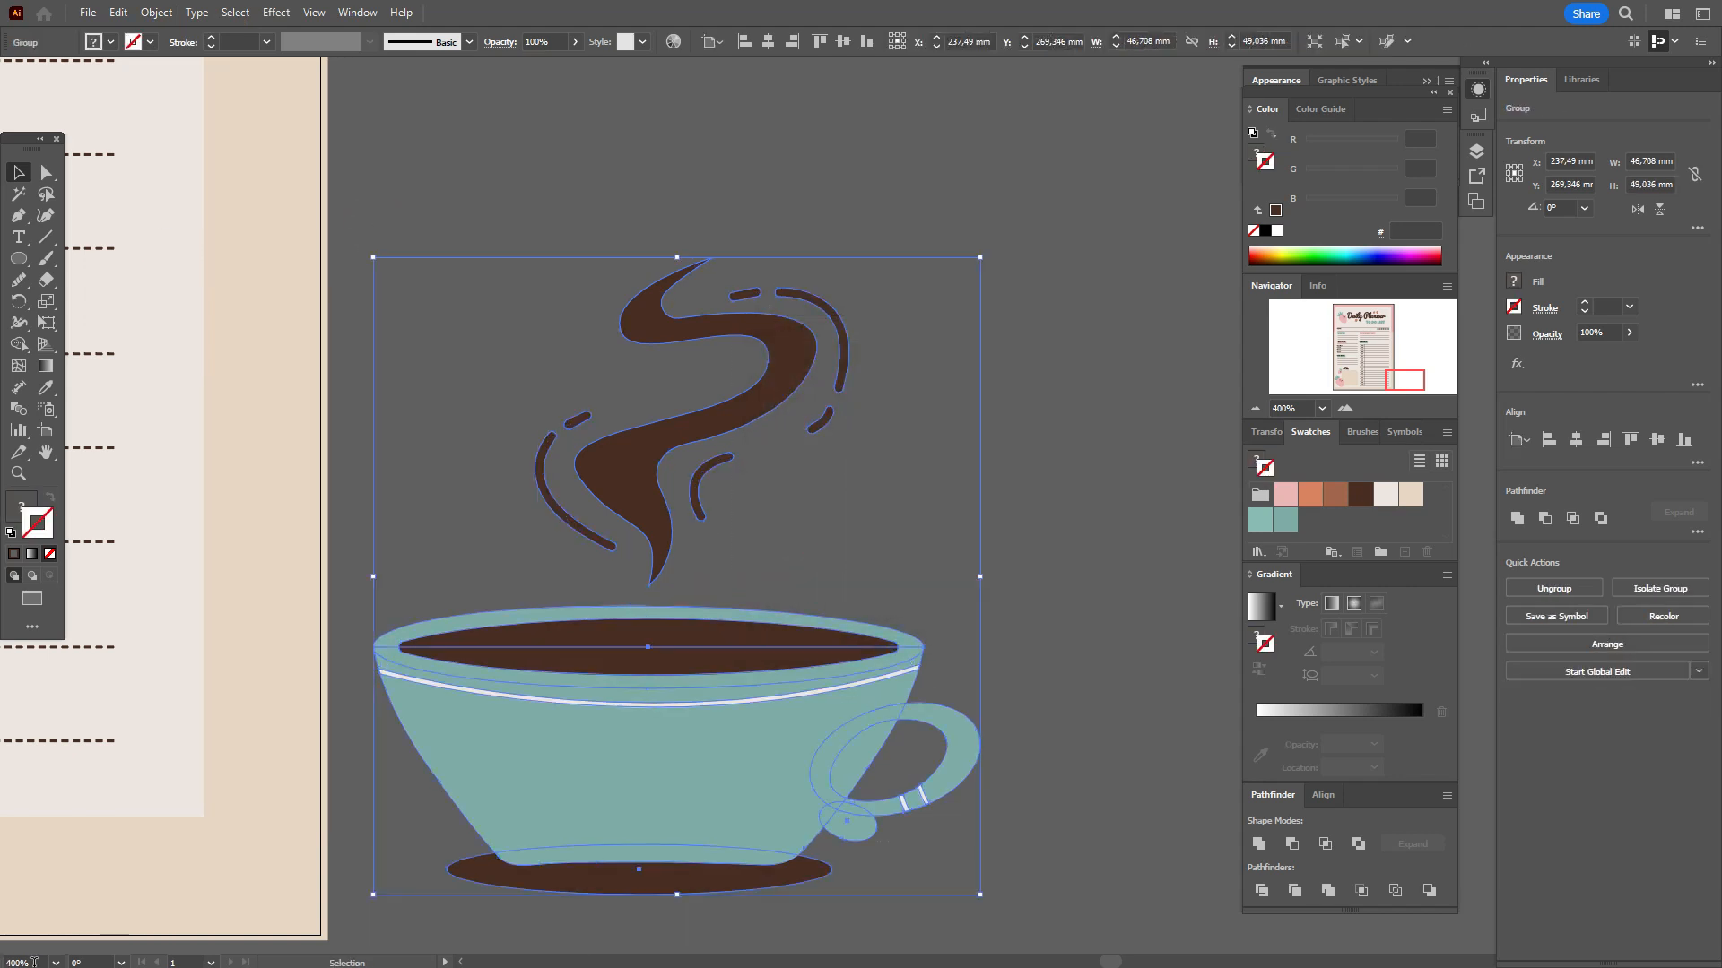
Tilt the steaming coffee cup group slightly counterclockwise and place it over the planner page's lower right corner
{"action": "left_click", "coordinate": [27, 961]}
{"action": "type", "text": "90"}
{"action": "key", "text": "Return"}
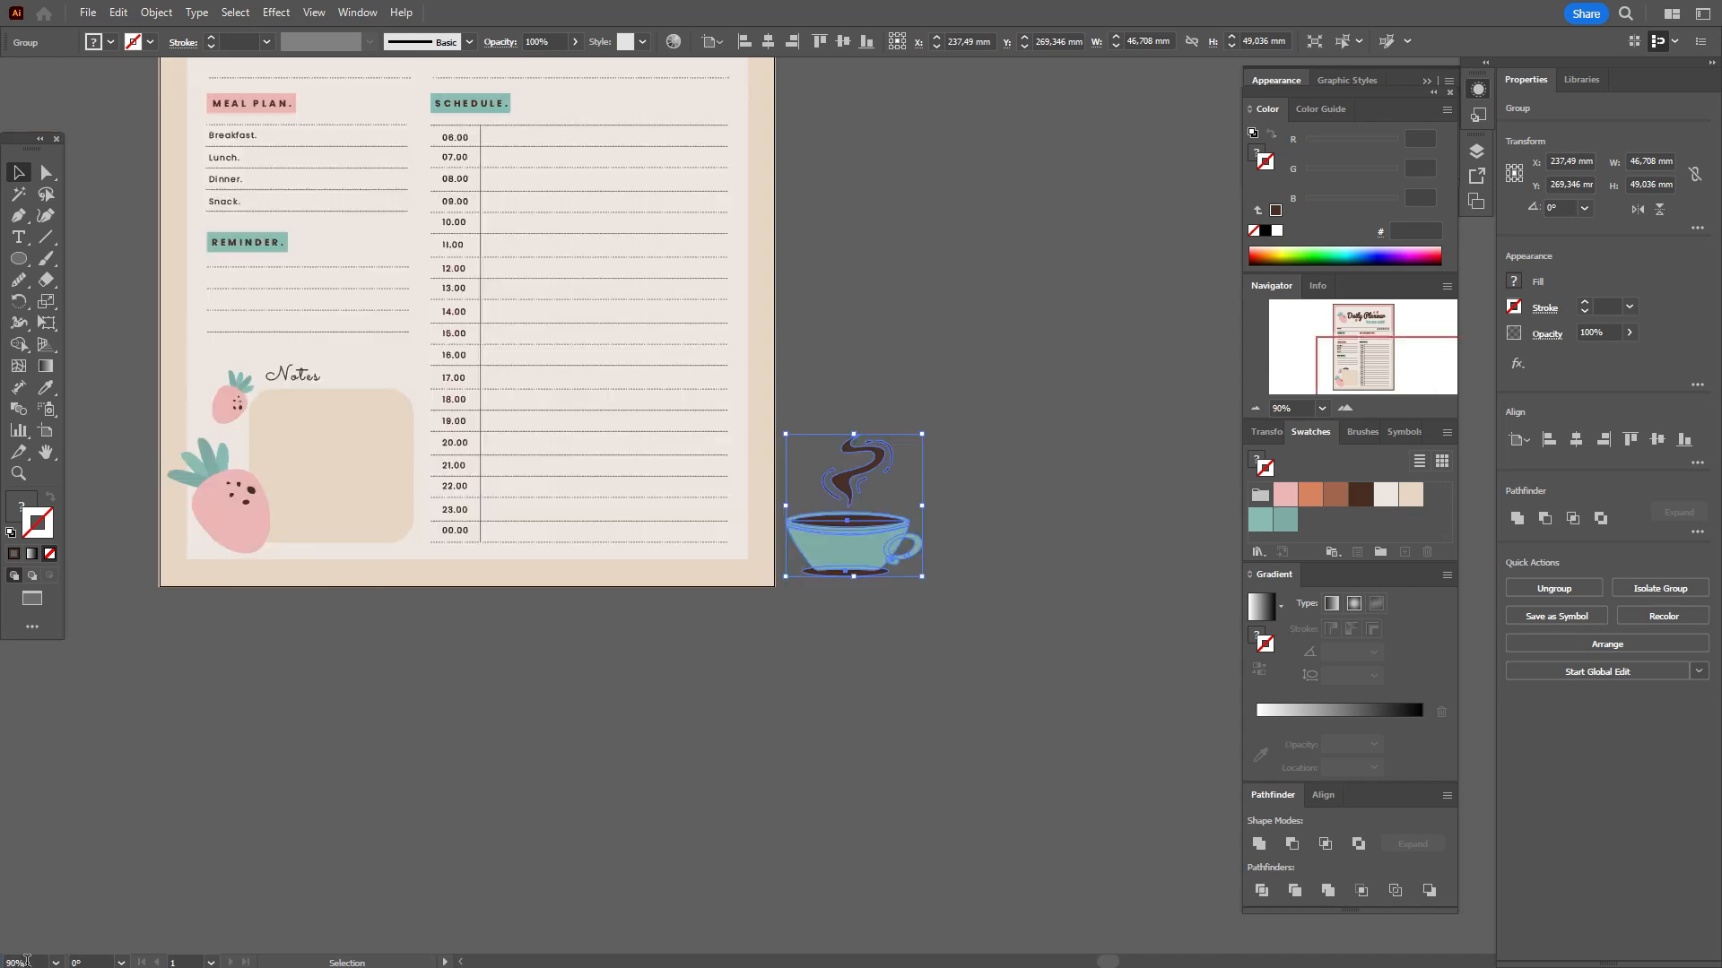
{"action": "left_click", "coordinate": [870, 723]}
{"action": "left_click", "coordinate": [45, 452]}
{"action": "left_click_drag", "start_coordinate": [798, 534], "coordinate": [905, 890]}
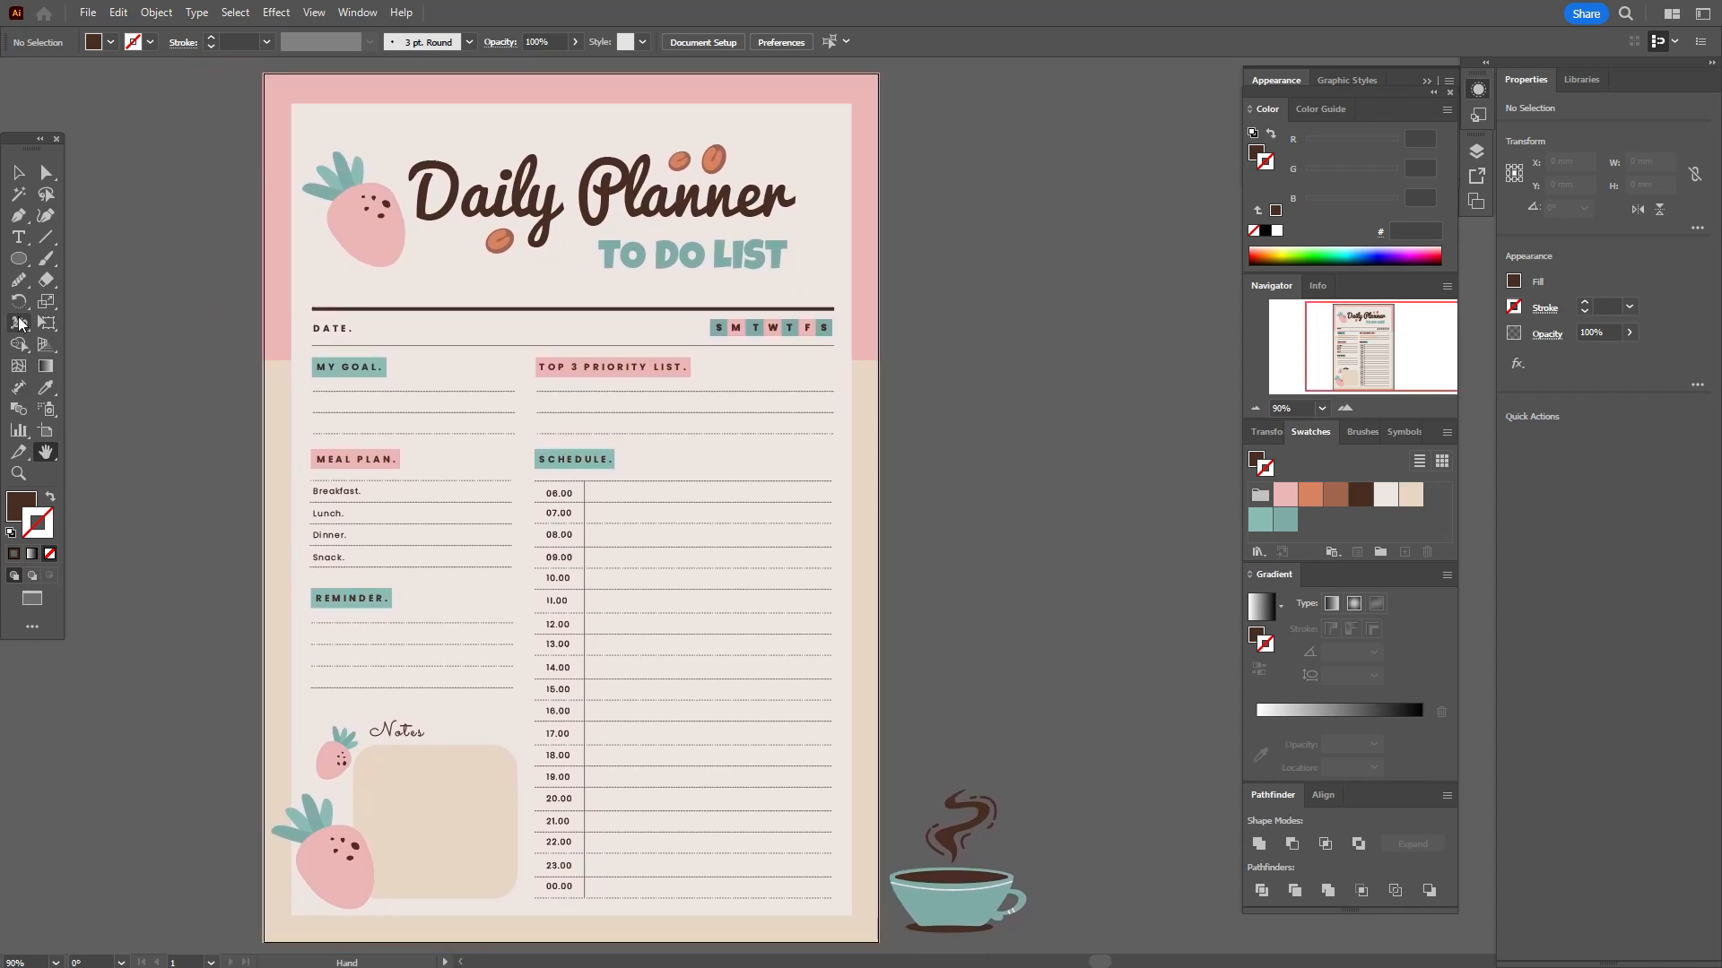
{"action": "left_click", "coordinate": [18, 194]}
{"action": "left_click", "coordinate": [968, 901]}
{"action": "key", "text": "v"}
{"action": "left_click", "coordinate": [924, 873]}
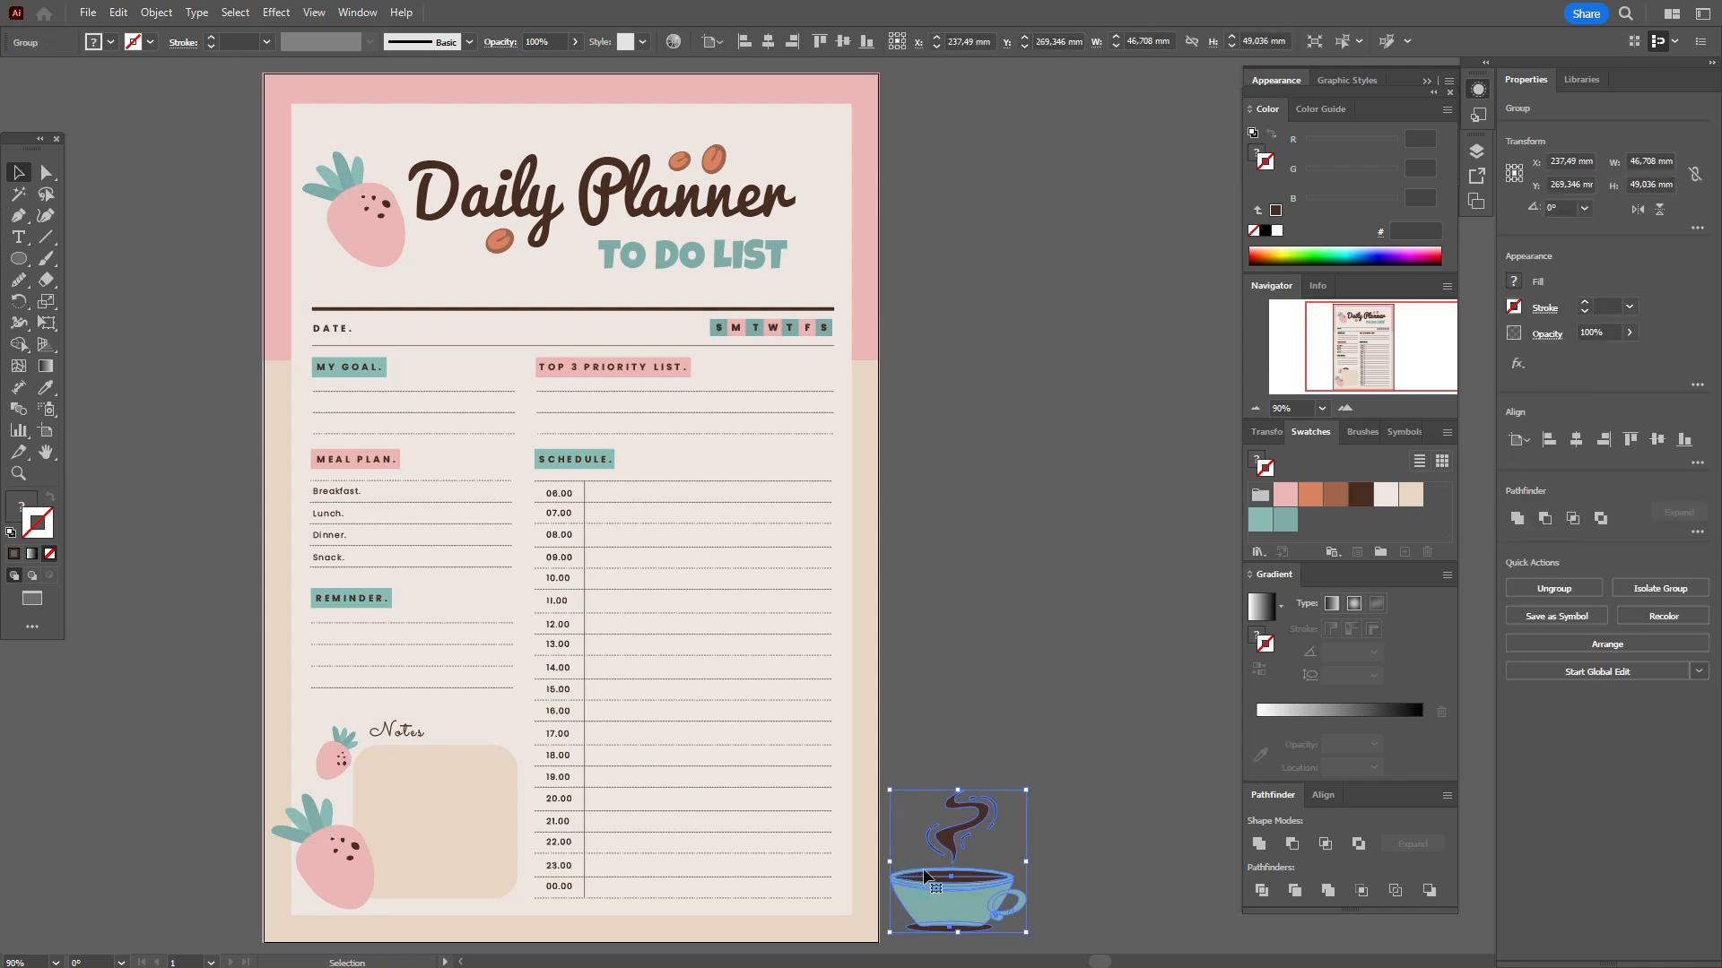
{"action": "left_click_drag", "start_coordinate": [1037, 859], "coordinate": [1051, 820]}
{"action": "left_click_drag", "start_coordinate": [957, 894], "coordinate": [810, 888]}
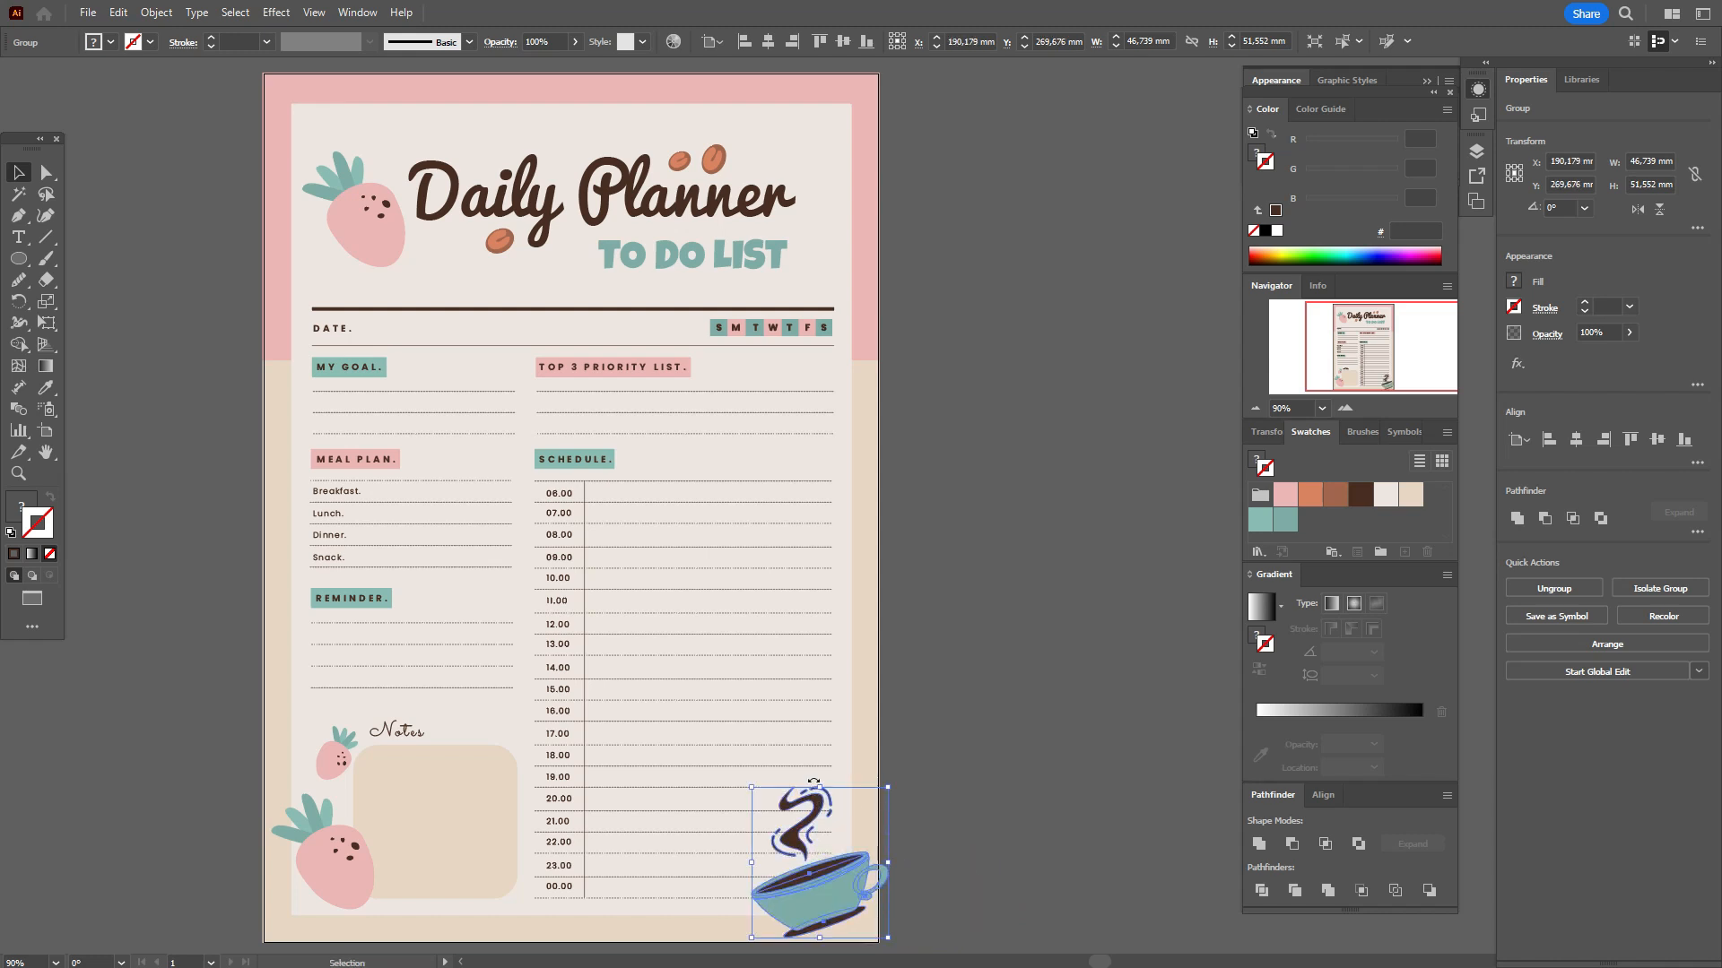
{"action": "scroll", "coordinate": [965, 768], "scroll_direction": "down", "scroll_amount": 1}
{"action": "left_click", "coordinate": [964, 768]}
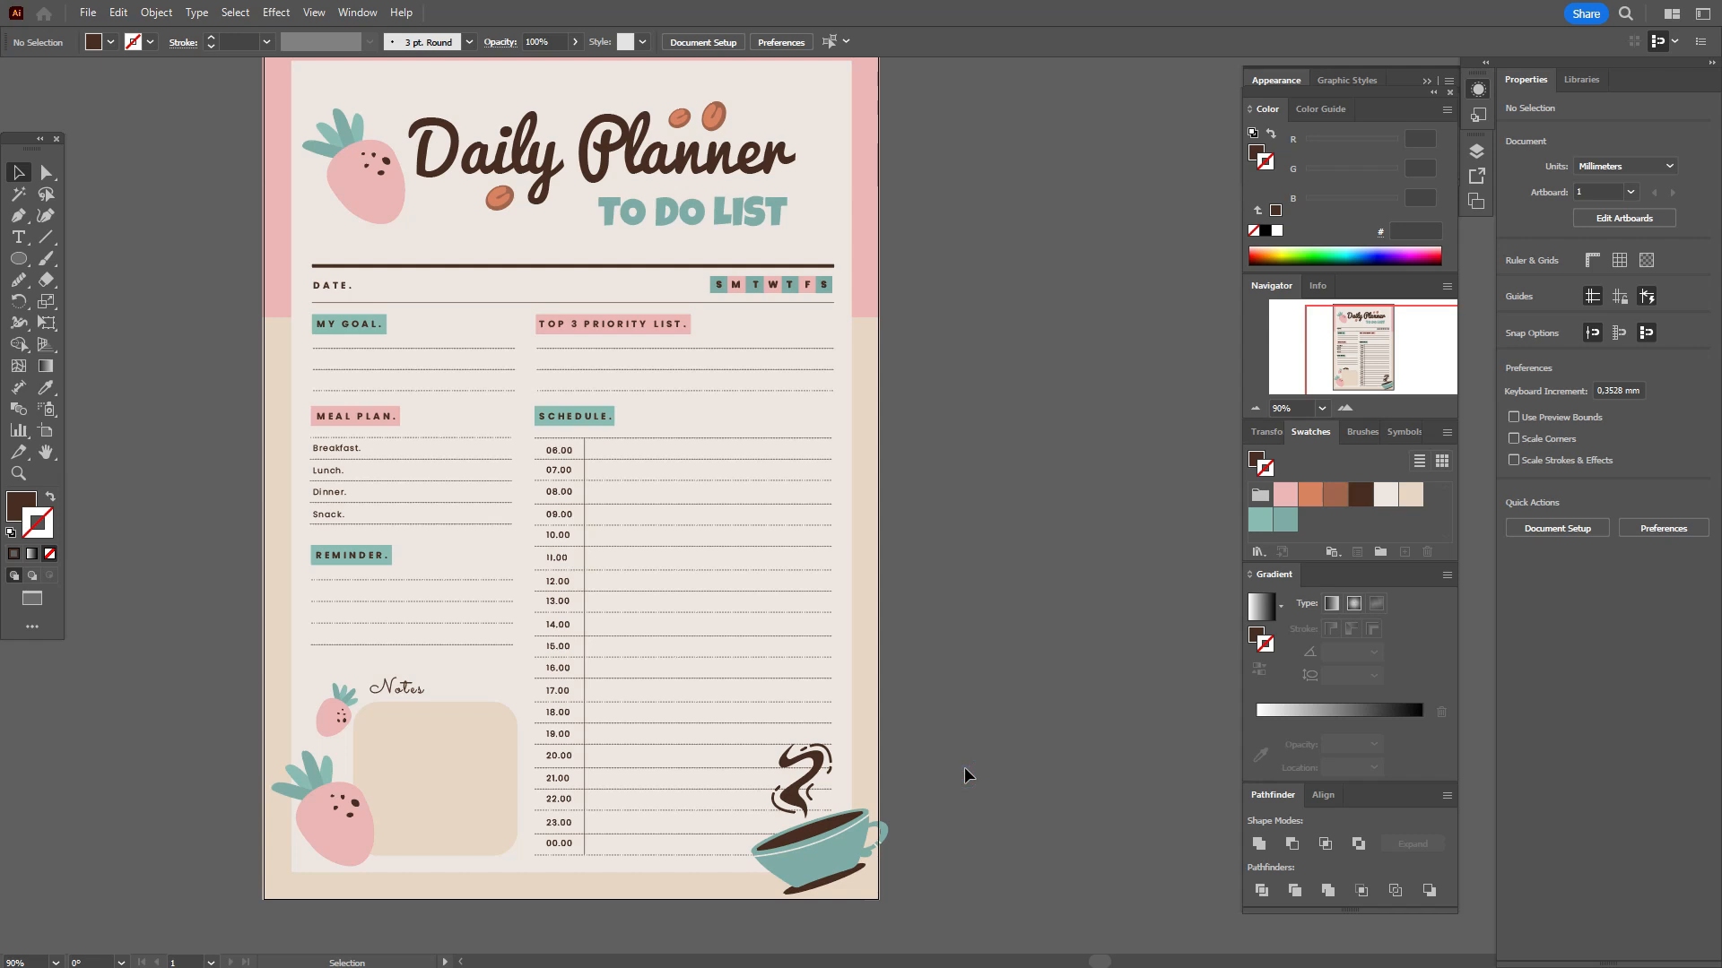
{"action": "scroll", "coordinate": [967, 774], "scroll_direction": "up", "scroll_amount": 1}
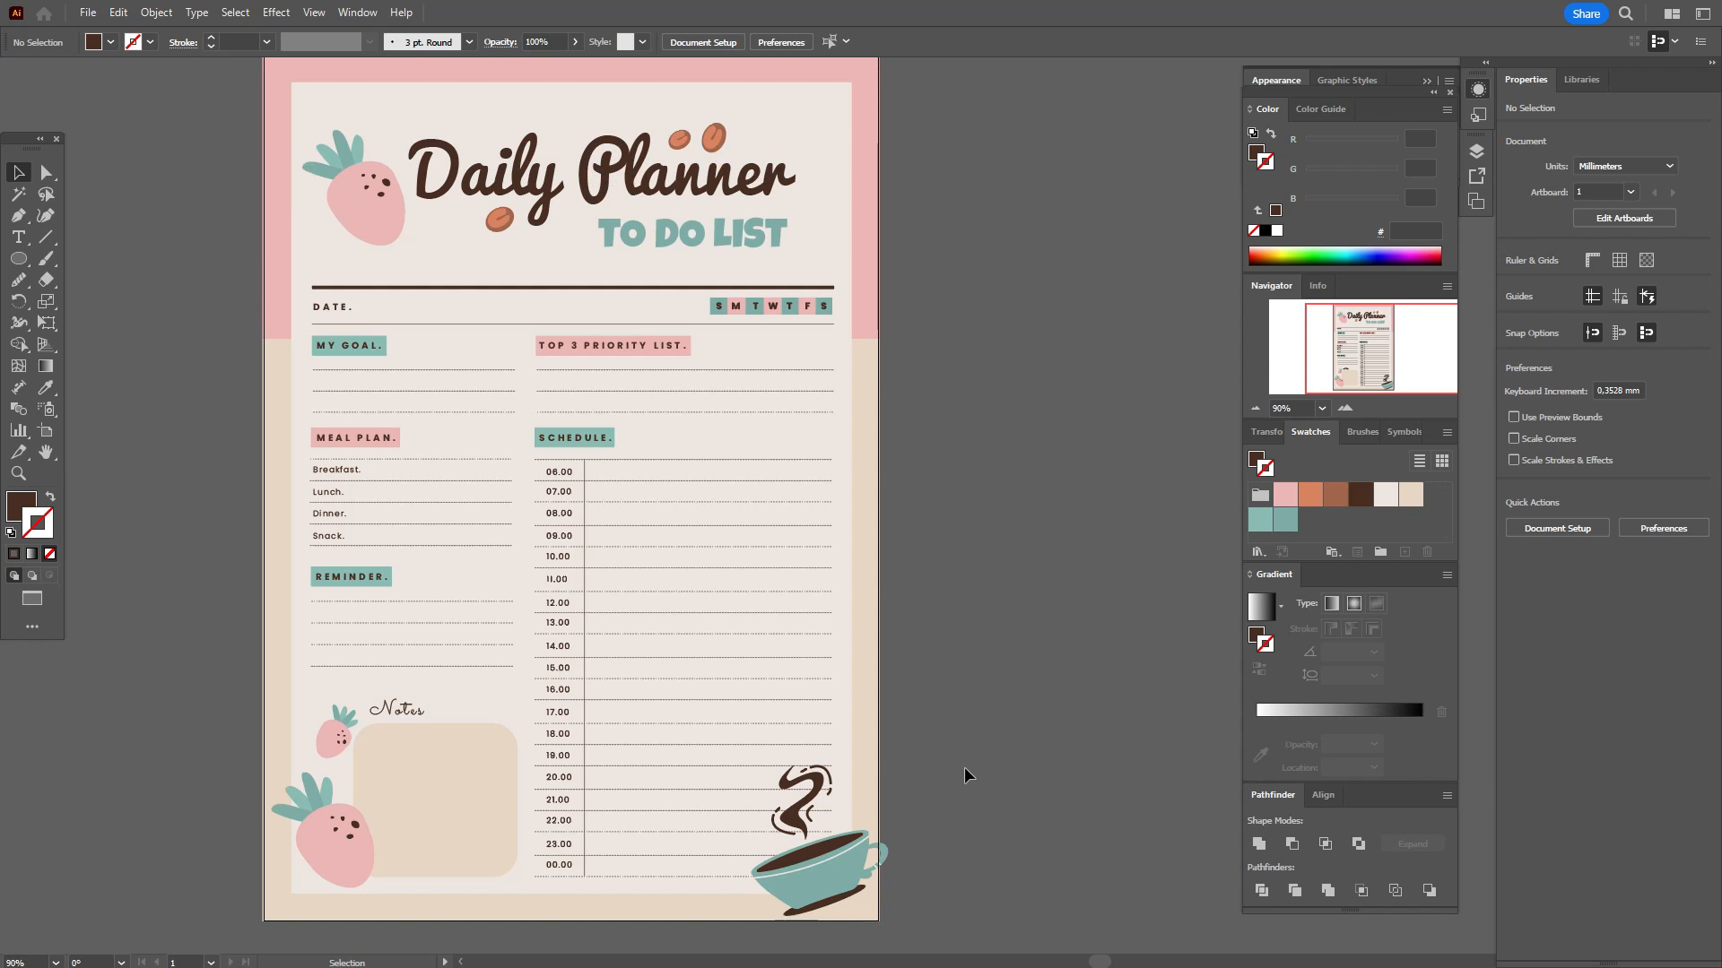
{"action": "scroll", "coordinate": [967, 775], "scroll_direction": "up", "scroll_amount": 1}
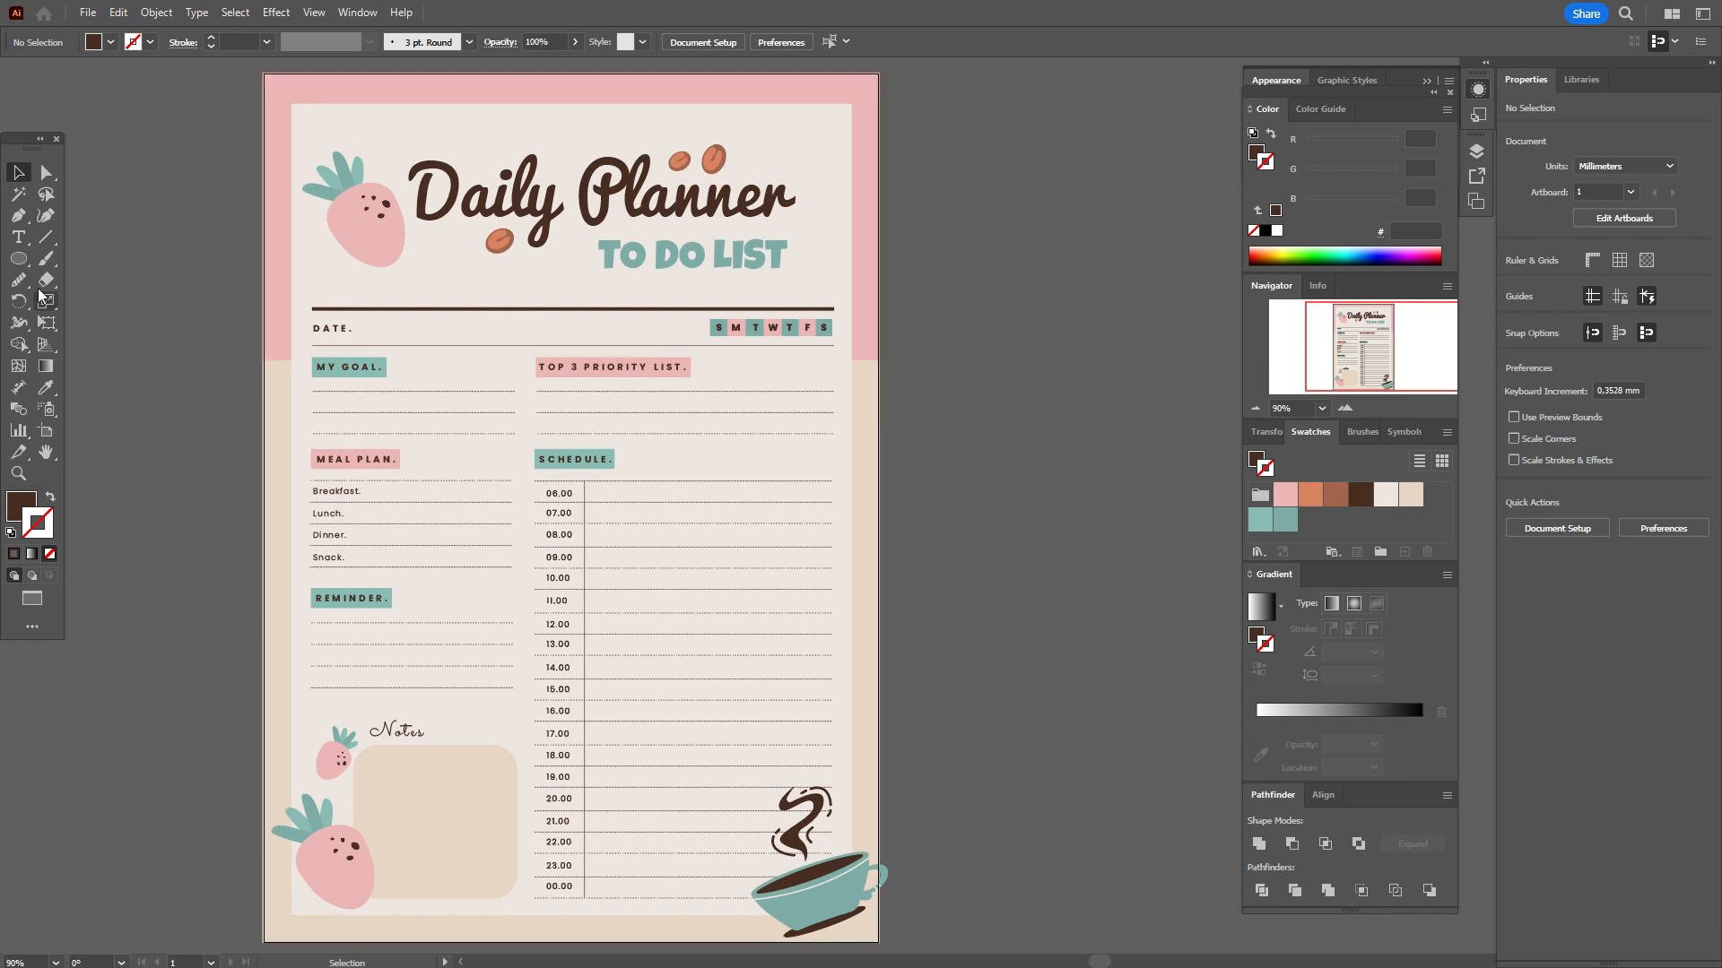
Create a 210 × 297 mm rectangle and centre it horizontally and vertically on the artboard
{"action": "left_click", "coordinate": [19, 260]}
{"action": "left_click", "coordinate": [107, 259]}
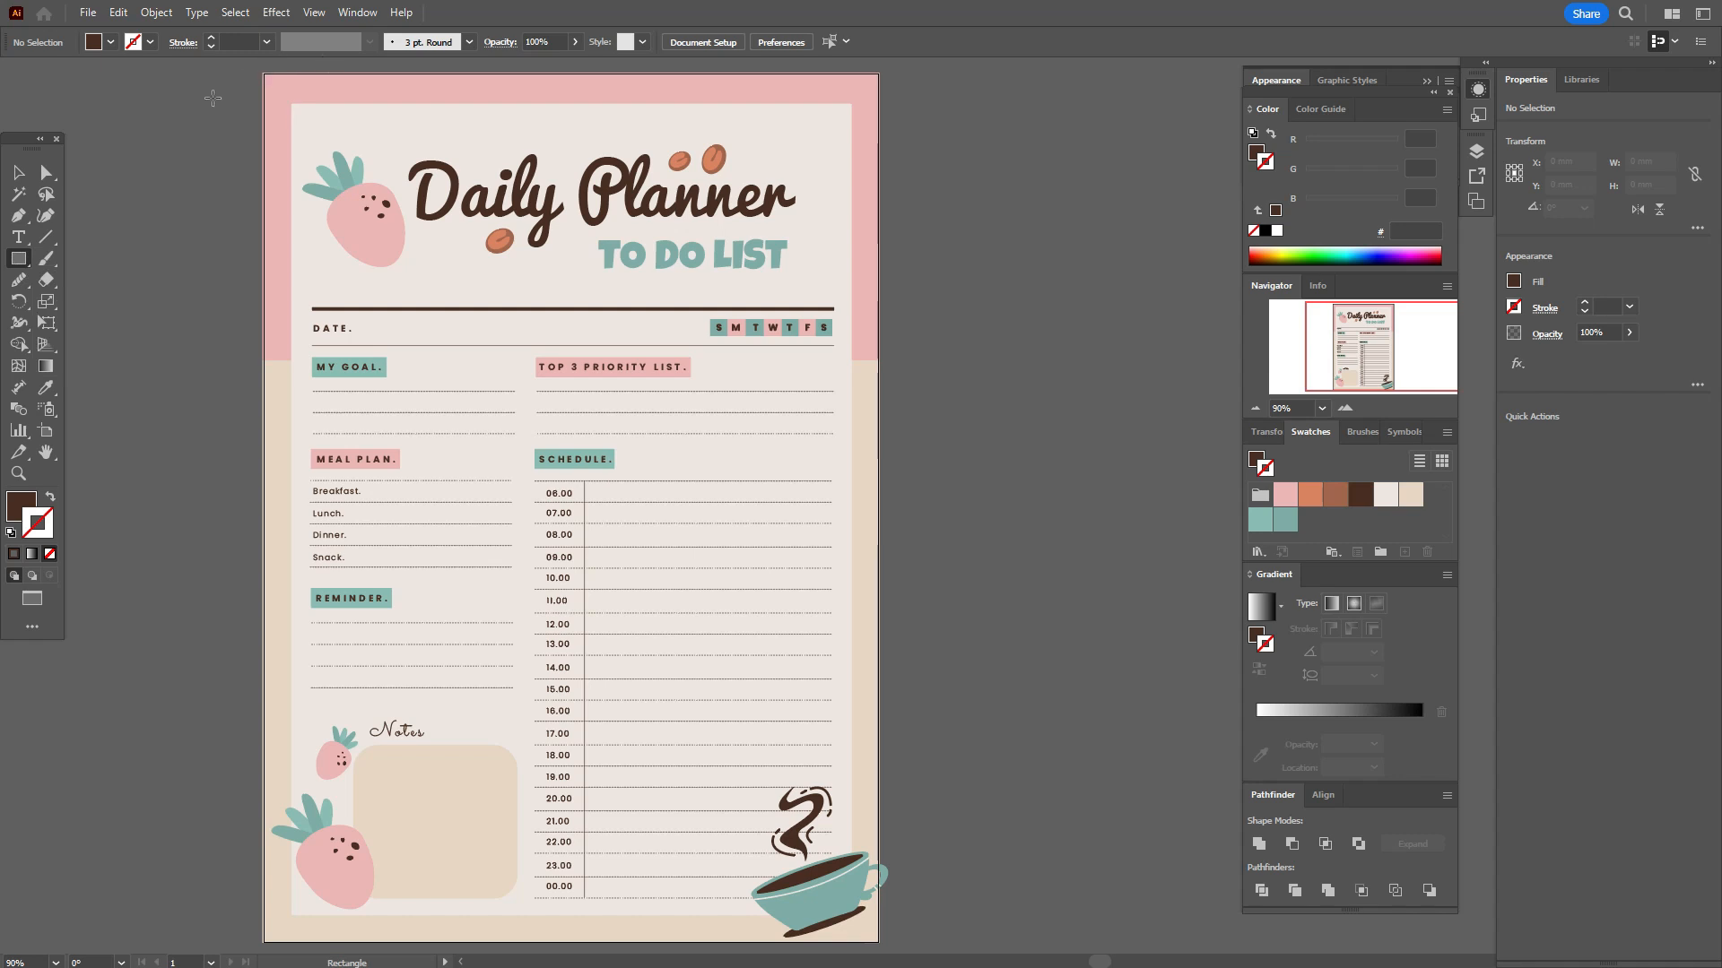
{"action": "left_click", "coordinate": [265, 71]}
{"action": "type", "text": "210"}
{"action": "key", "text": "Tab"}
{"action": "type", "text": "297"}
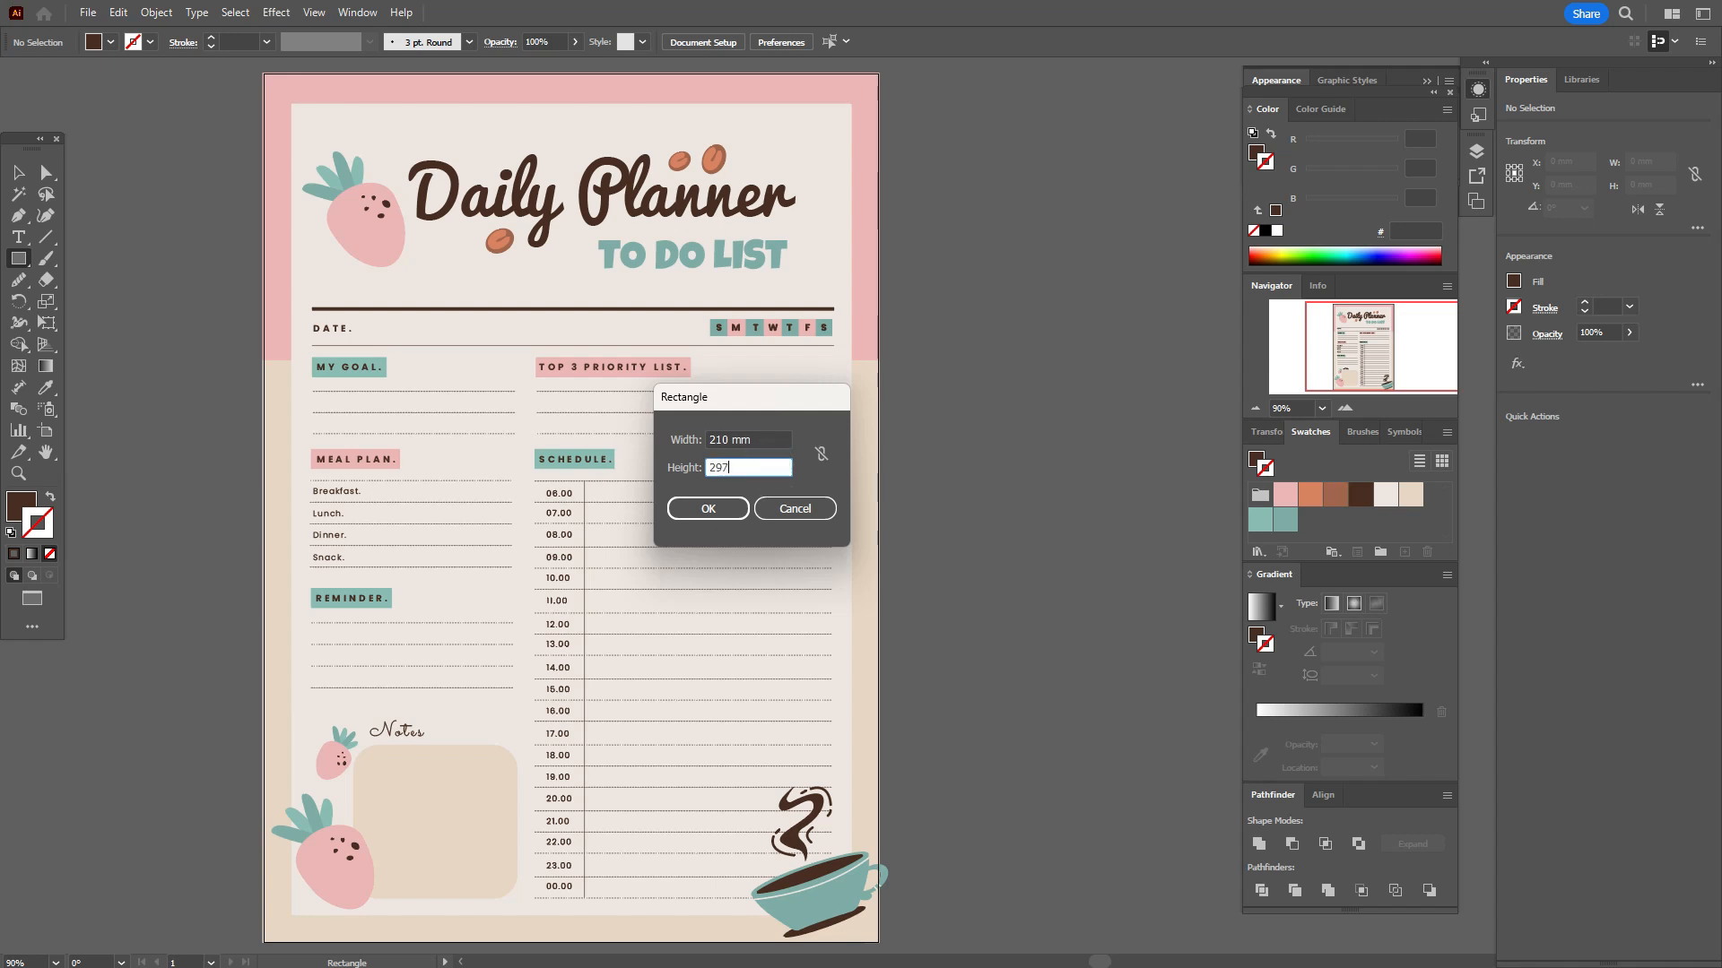
{"action": "left_click", "coordinate": [694, 509]}
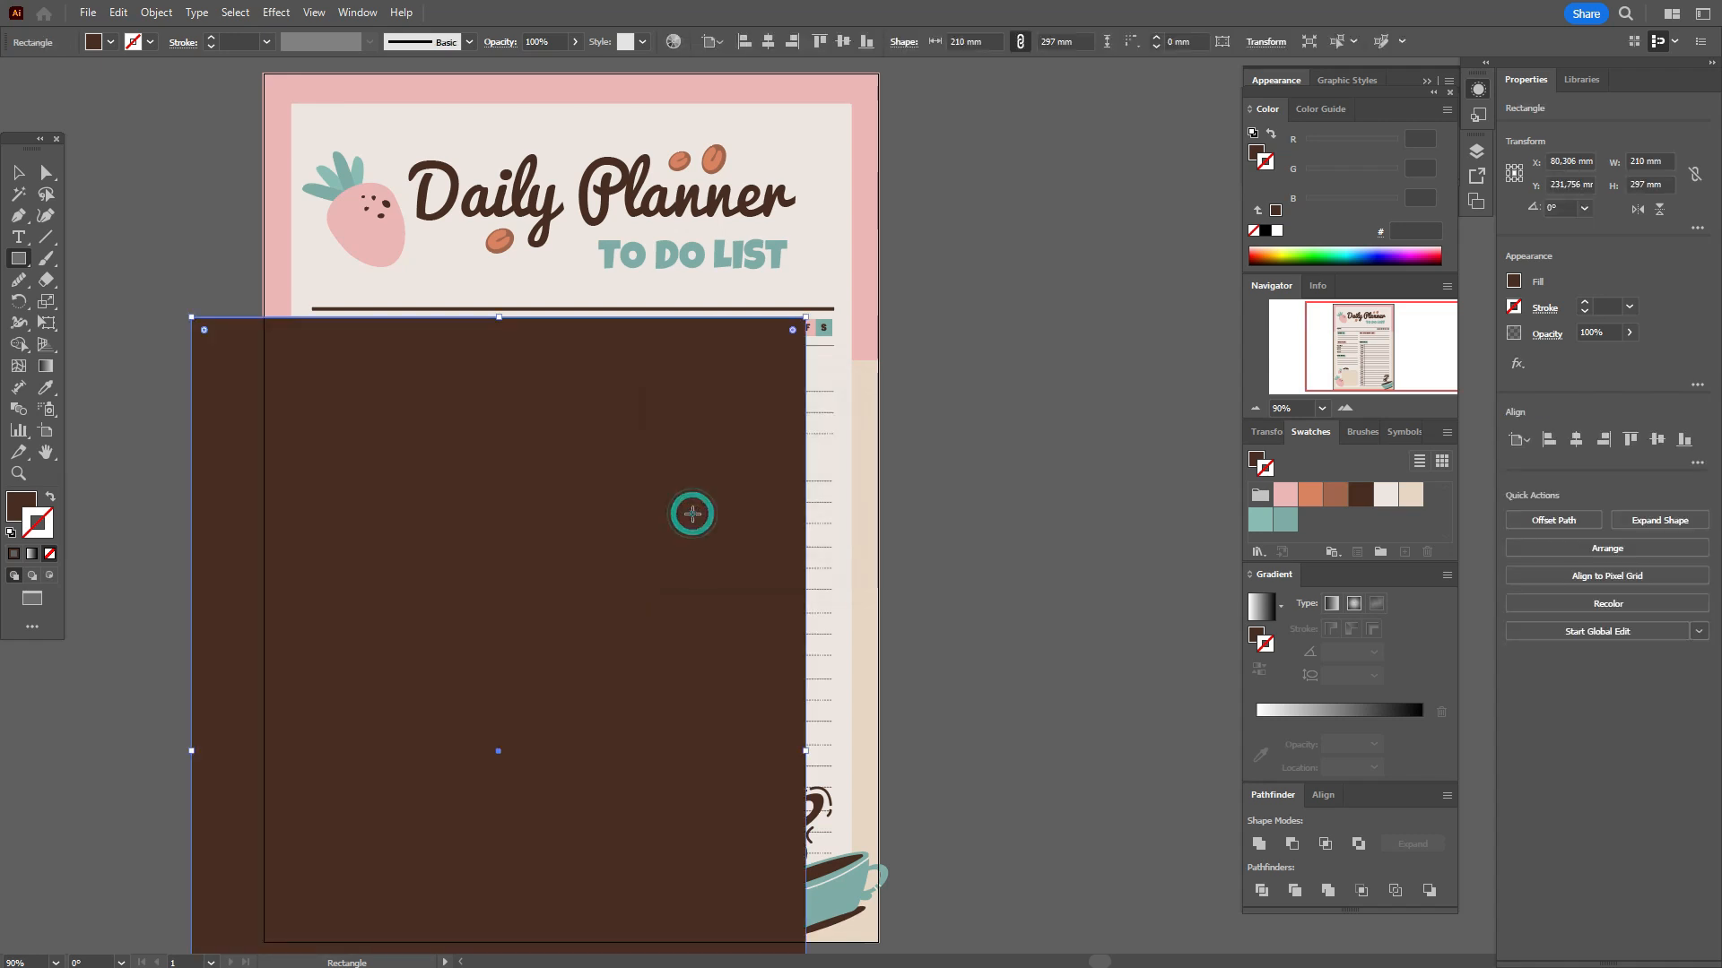
{"action": "left_click", "coordinate": [1576, 439]}
{"action": "left_click", "coordinate": [1657, 438]}
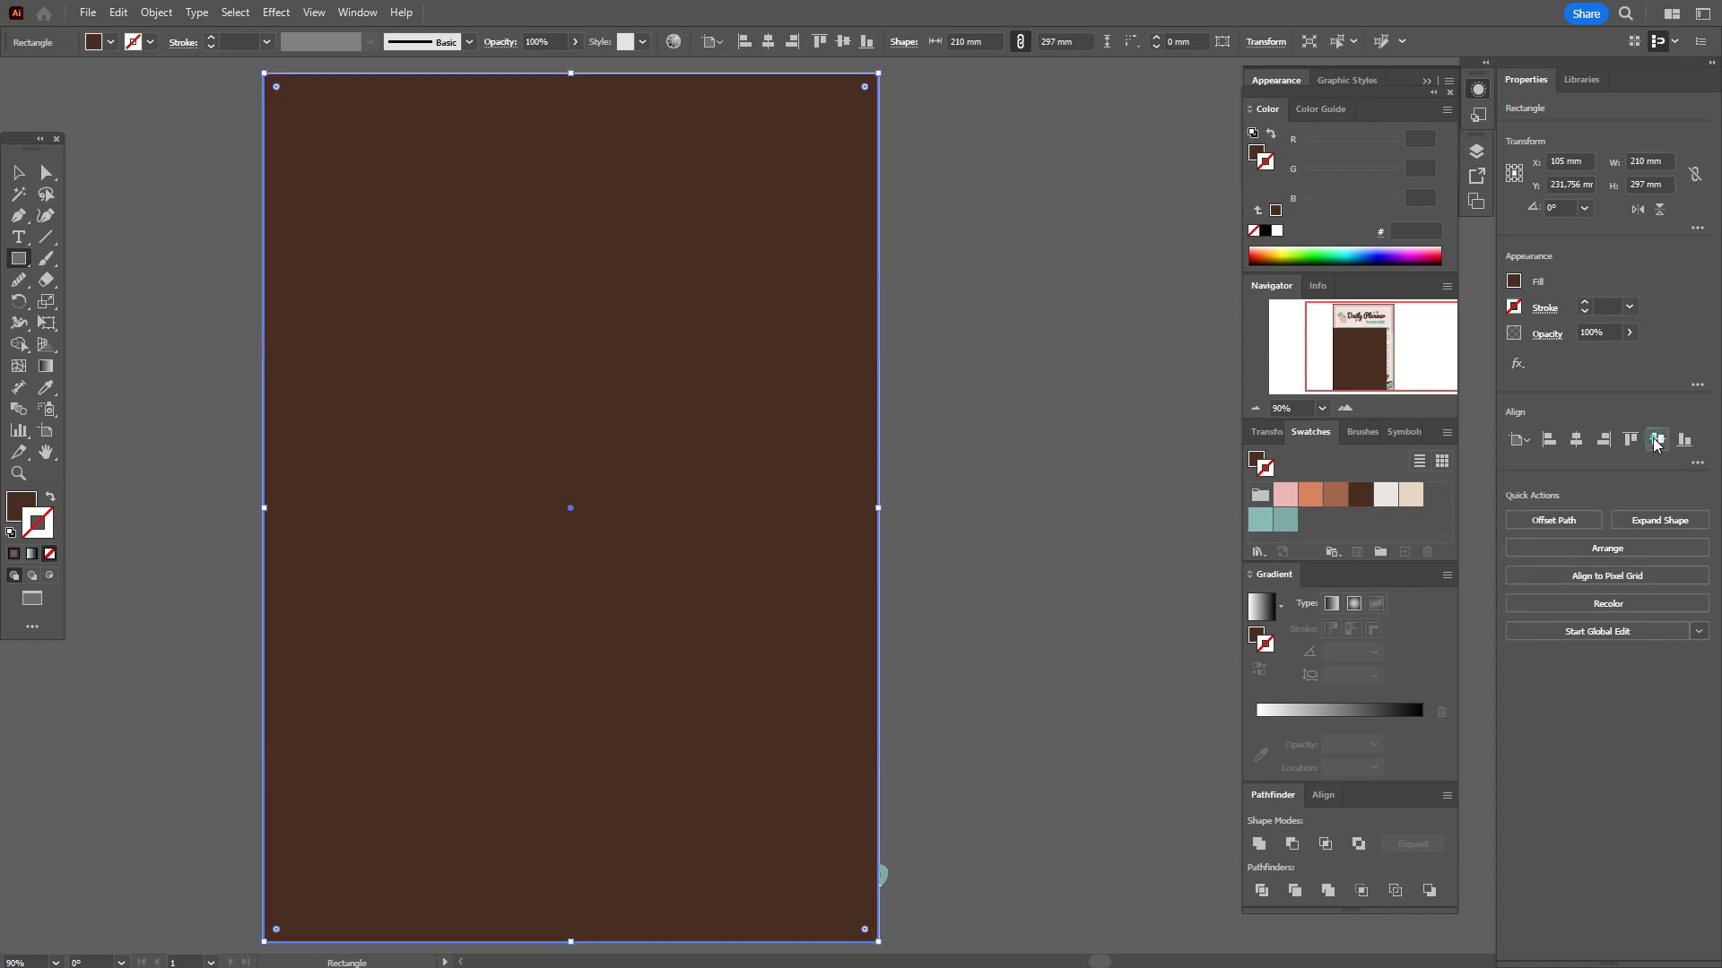
Make a clipping mask from the full-page rectangle over all the planner artwork
{"action": "key", "text": "ctrl+a"}
{"action": "key", "text": "v"}
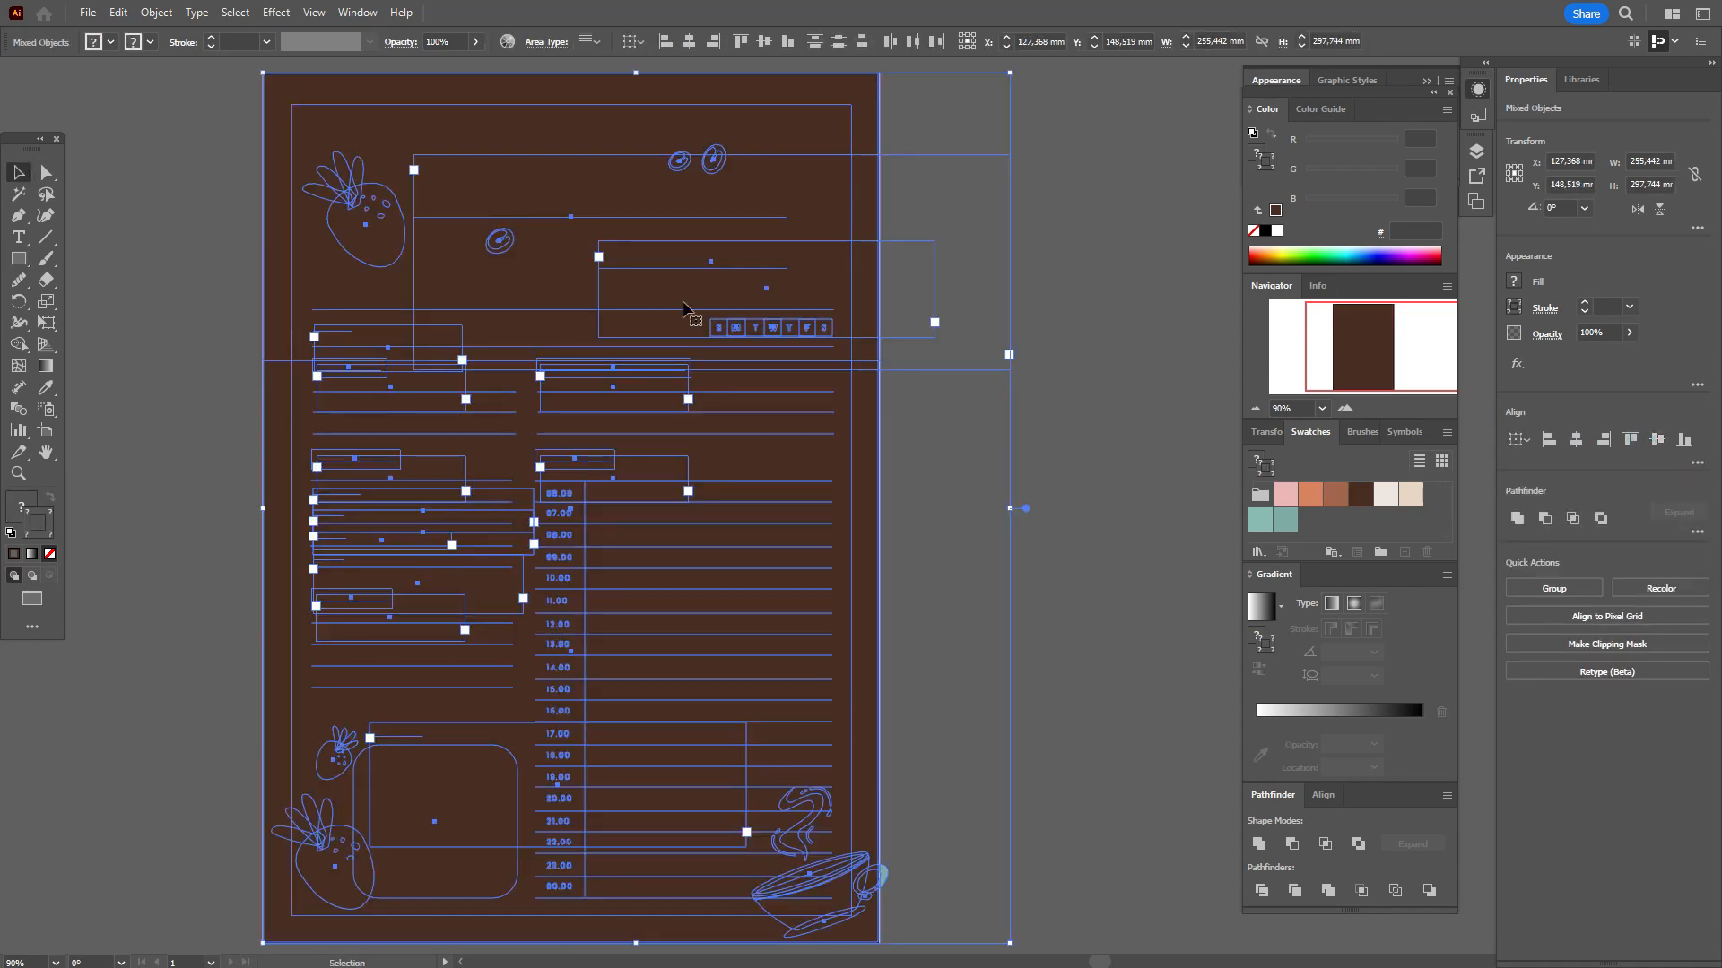
{"action": "right_click", "coordinate": [849, 341]}
{"action": "left_click", "coordinate": [928, 608]}
{"action": "left_click", "coordinate": [1003, 577]}
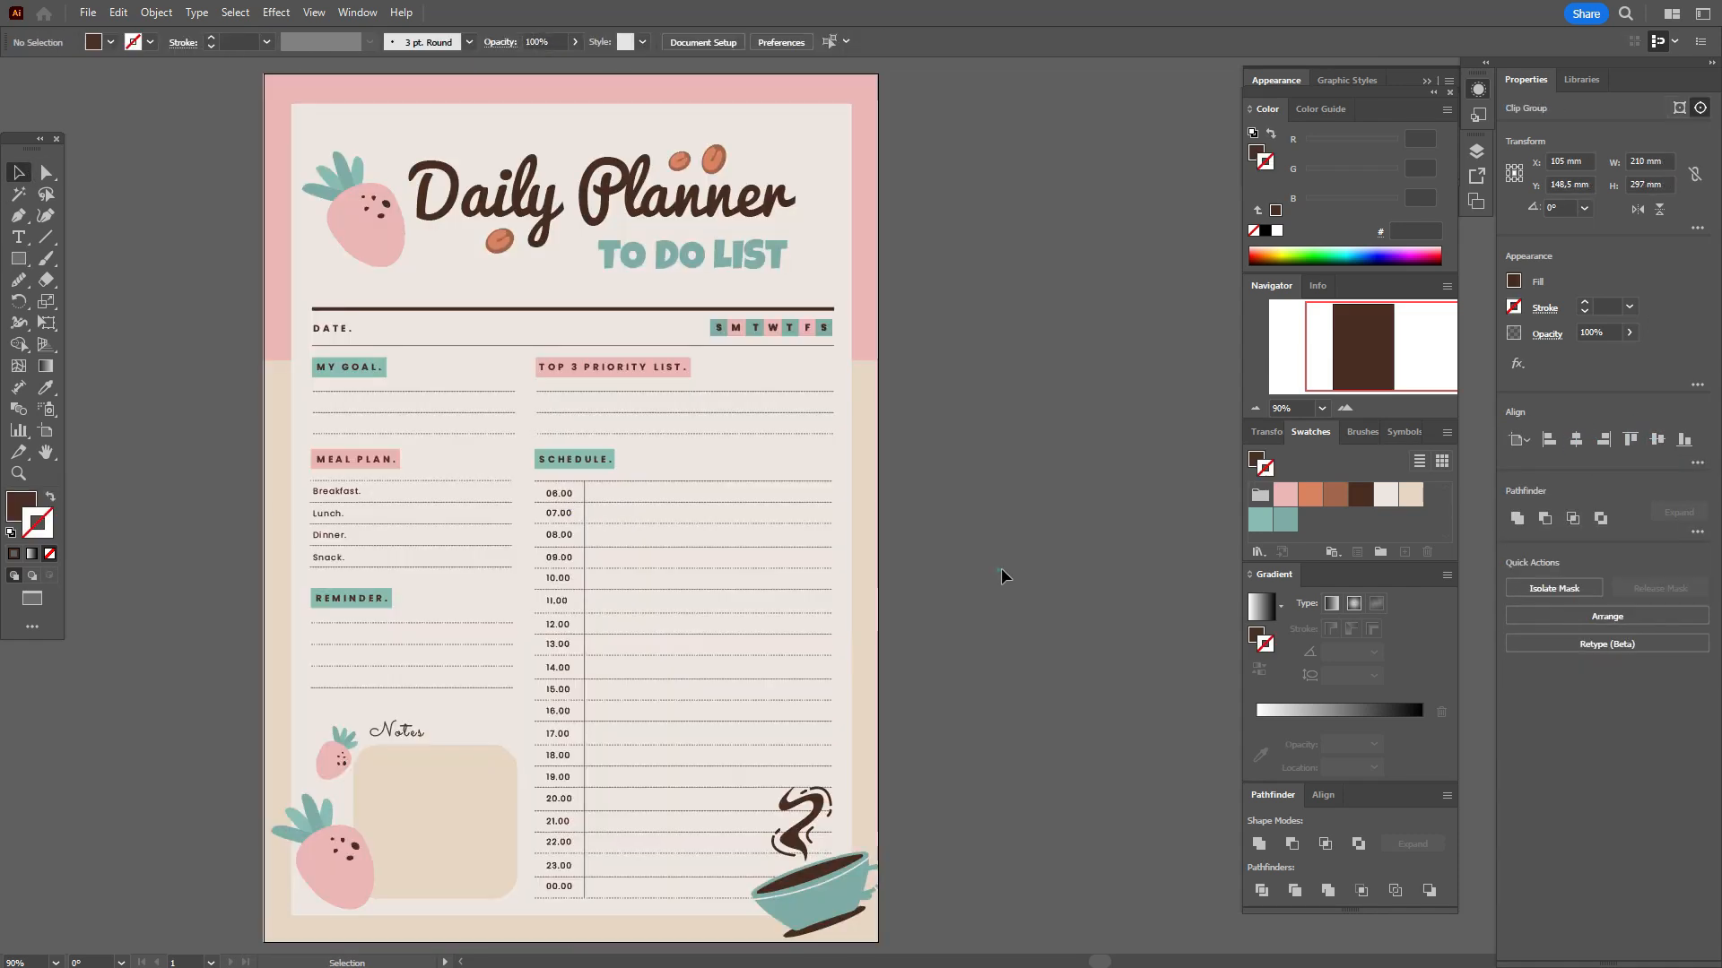
{"action": "scroll", "coordinate": [1010, 574], "scroll_direction": "down", "scroll_amount": 1}
{"action": "left_click", "coordinate": [47, 452]}
{"action": "left_click_drag", "start_coordinate": [867, 460], "coordinate": [942, 504]}
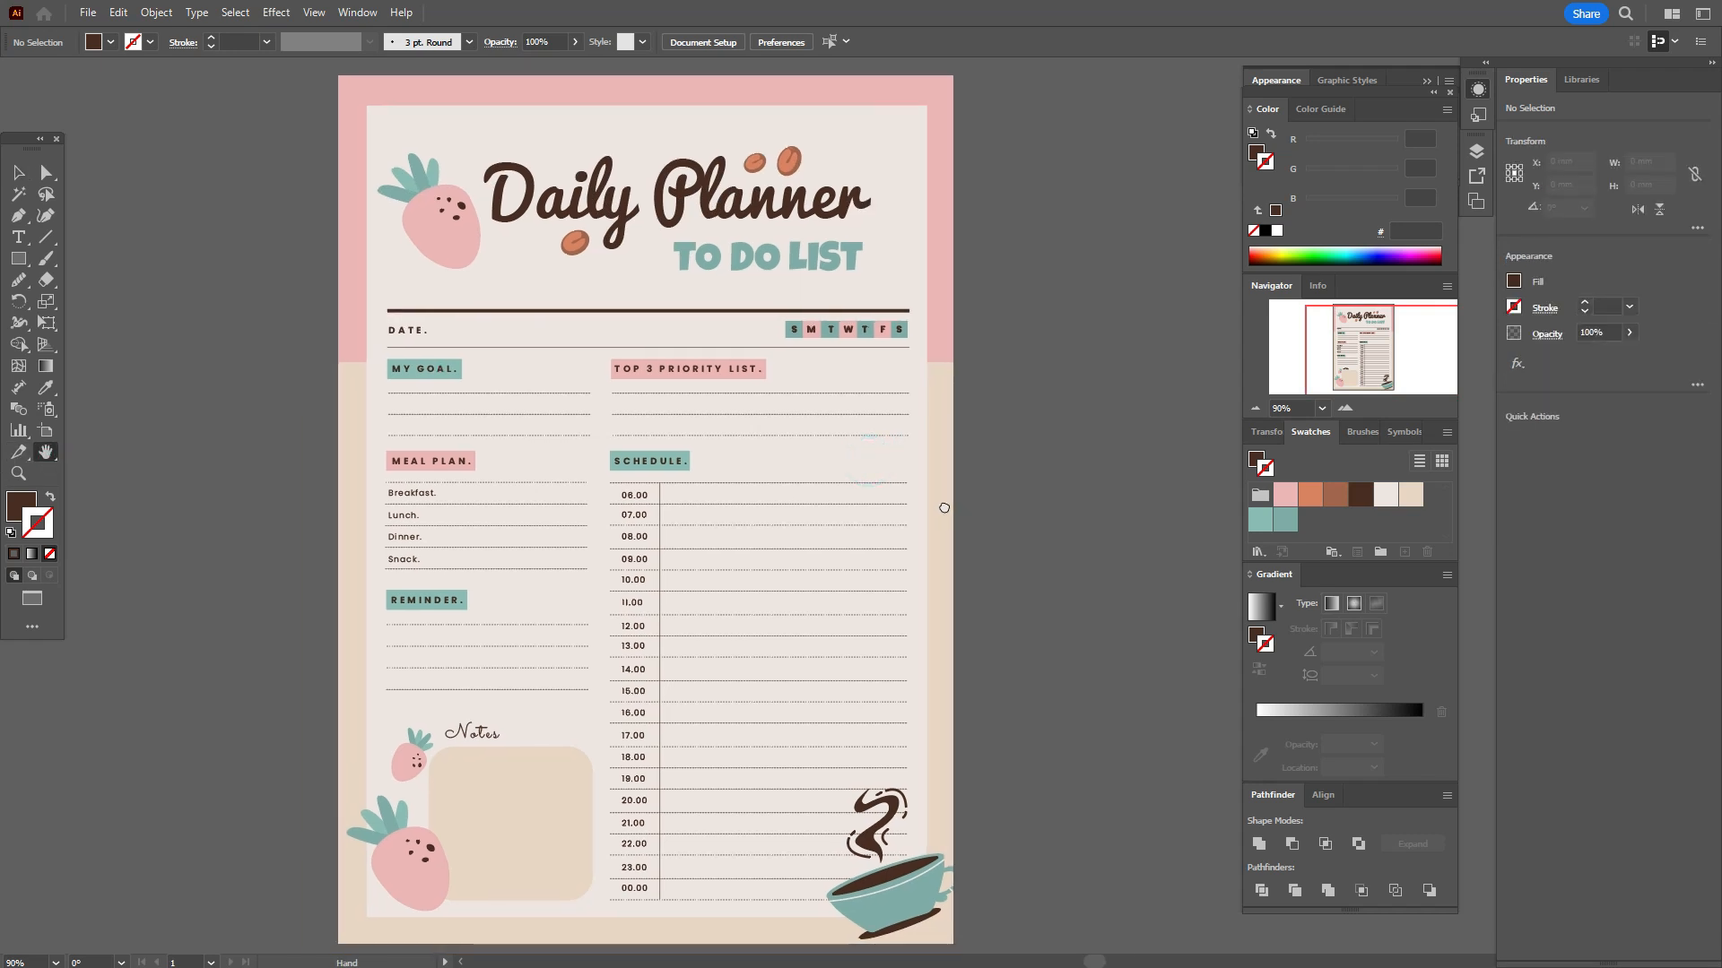